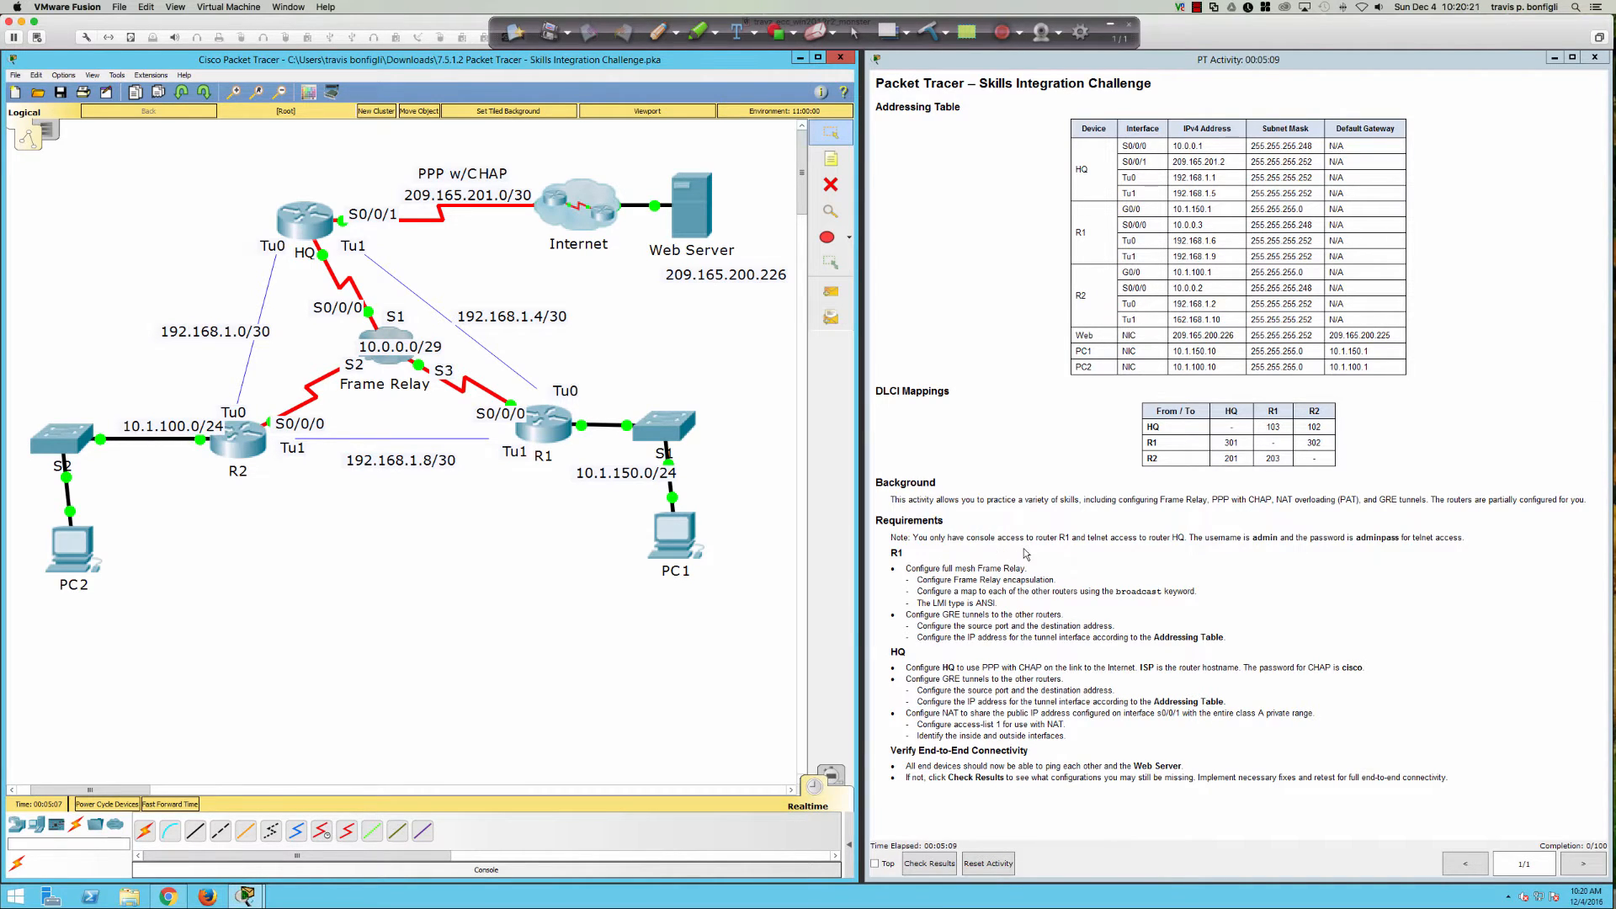
Step: Highlight the router-access note, then confirm R1's configuration is locked and dismiss the notice
click(916, 537)
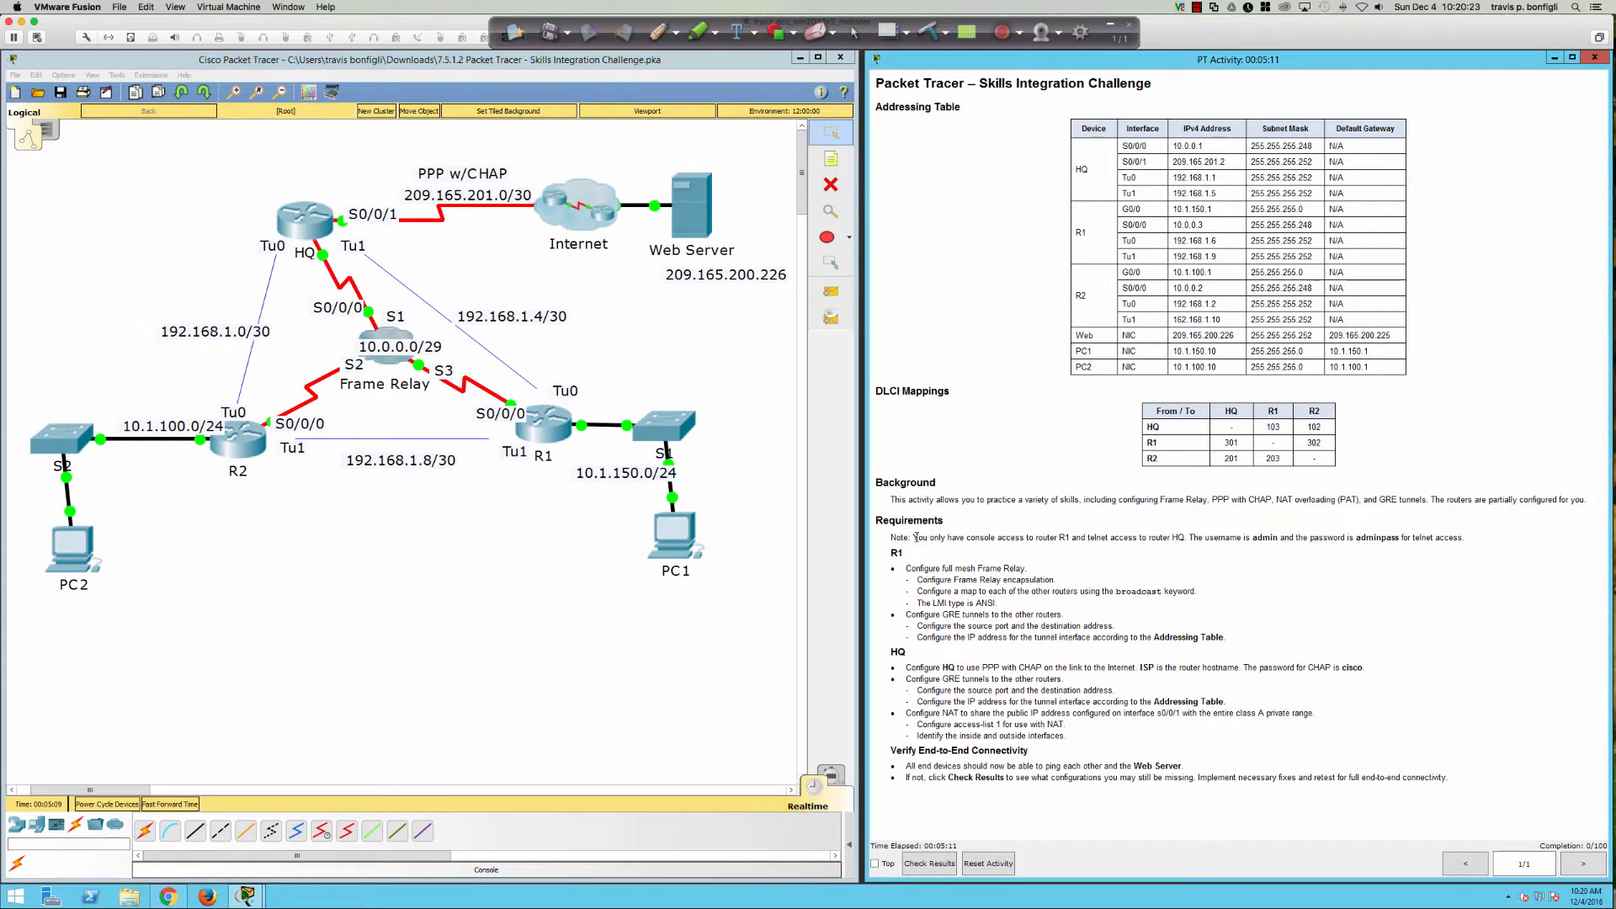
drag(915, 537, 1188, 537)
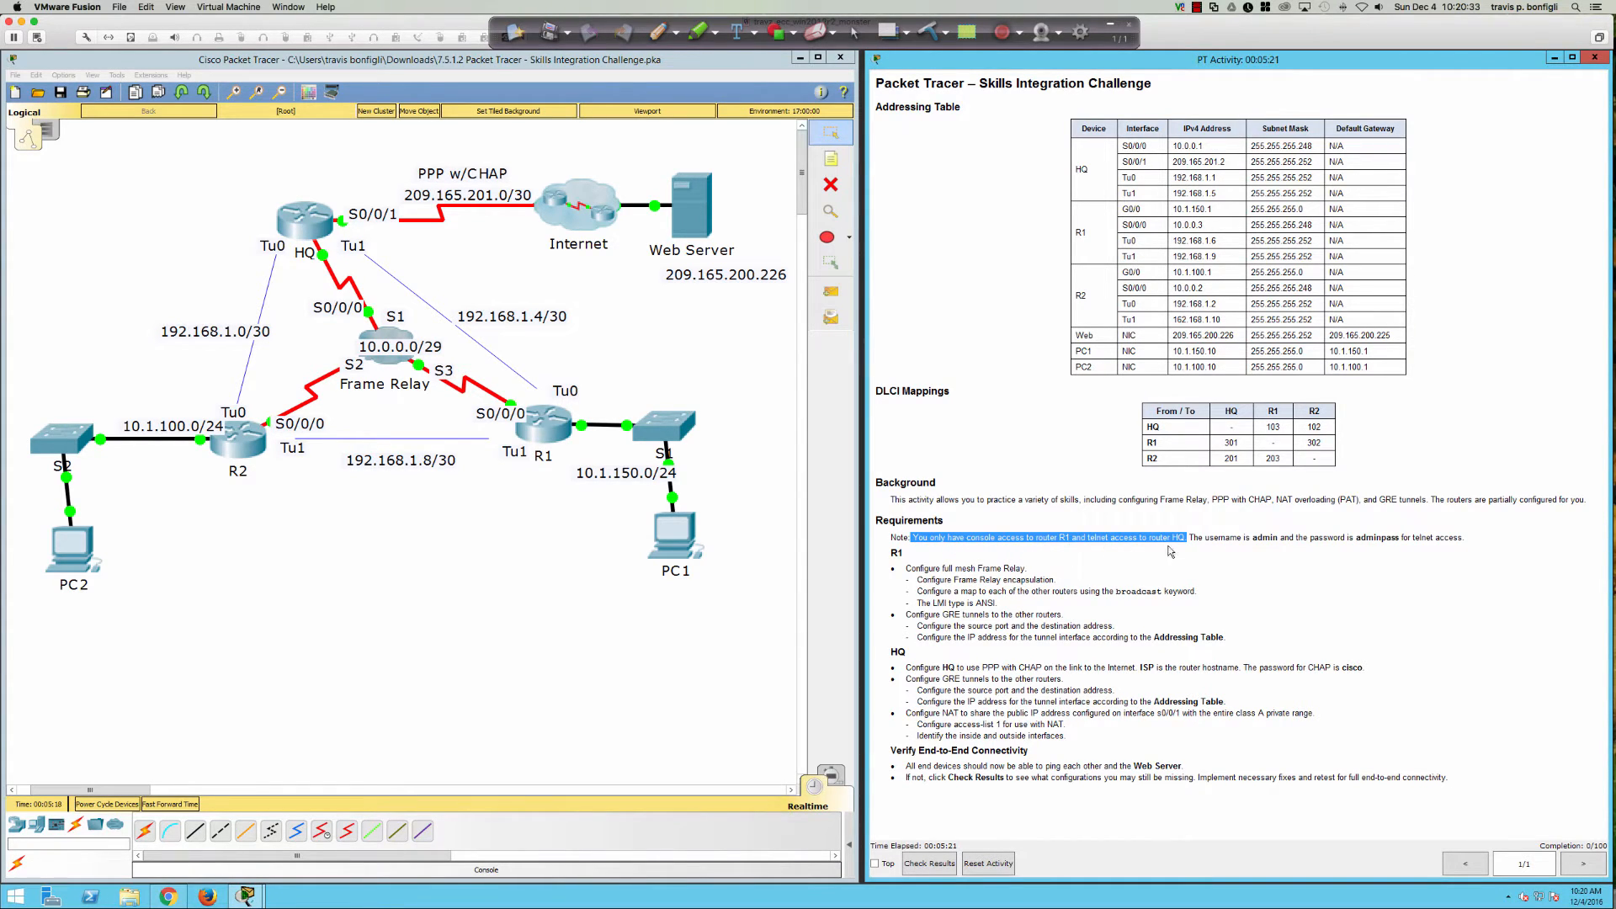
click(1023, 556)
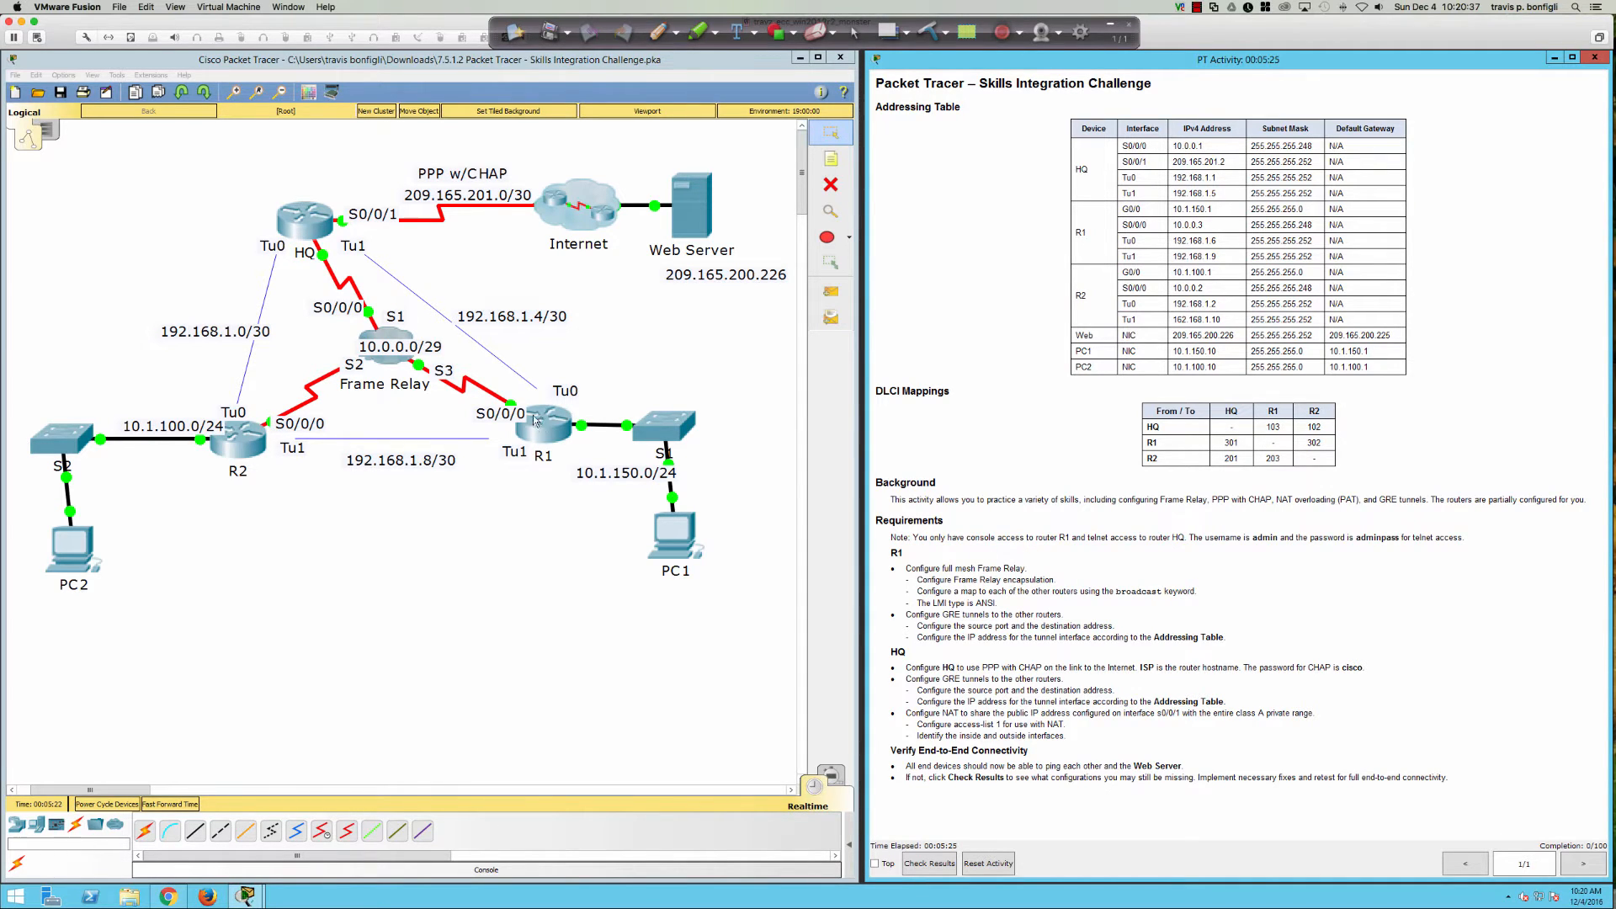
click(539, 420)
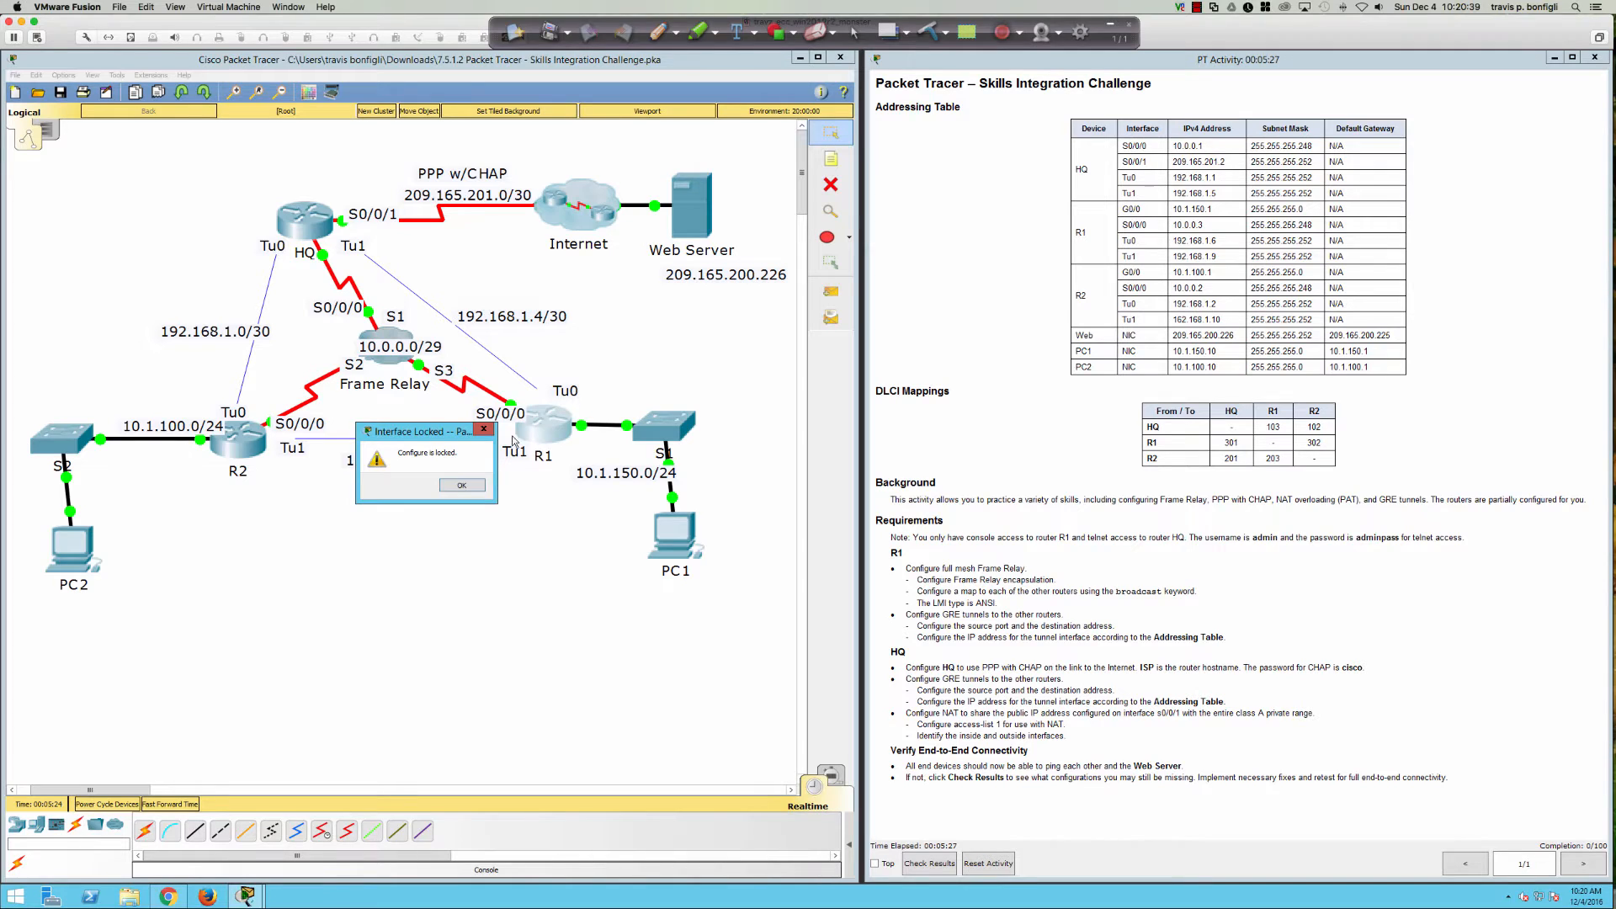
click(462, 487)
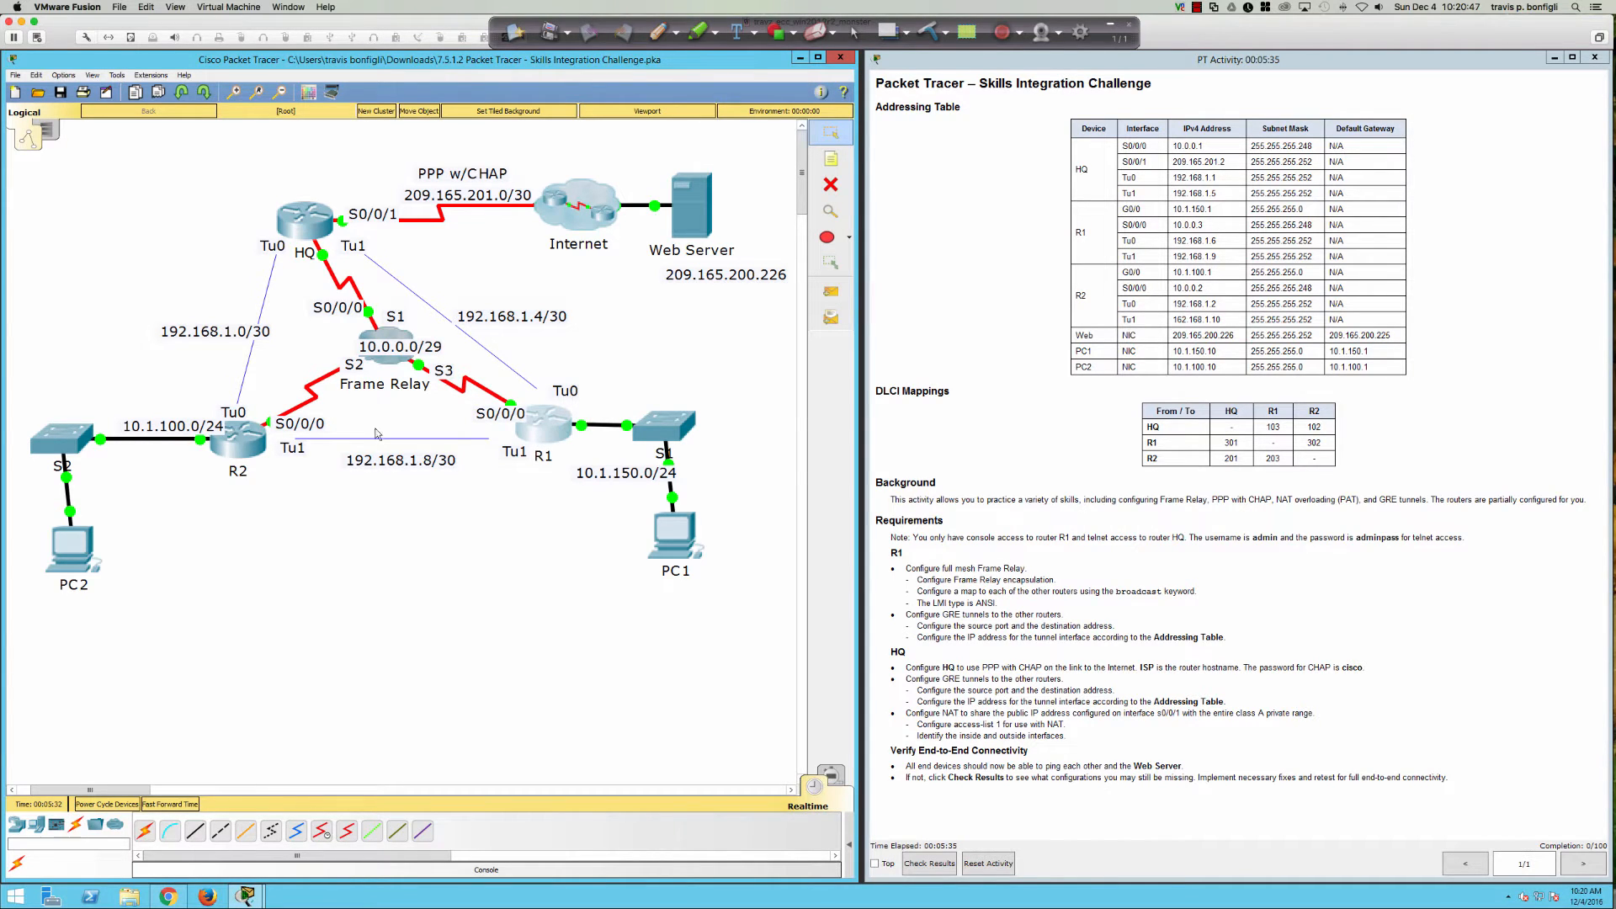
Step: Wake R2's CLI console to see Tunnel0 and Tunnel1 up, then retry R1
click(252, 445)
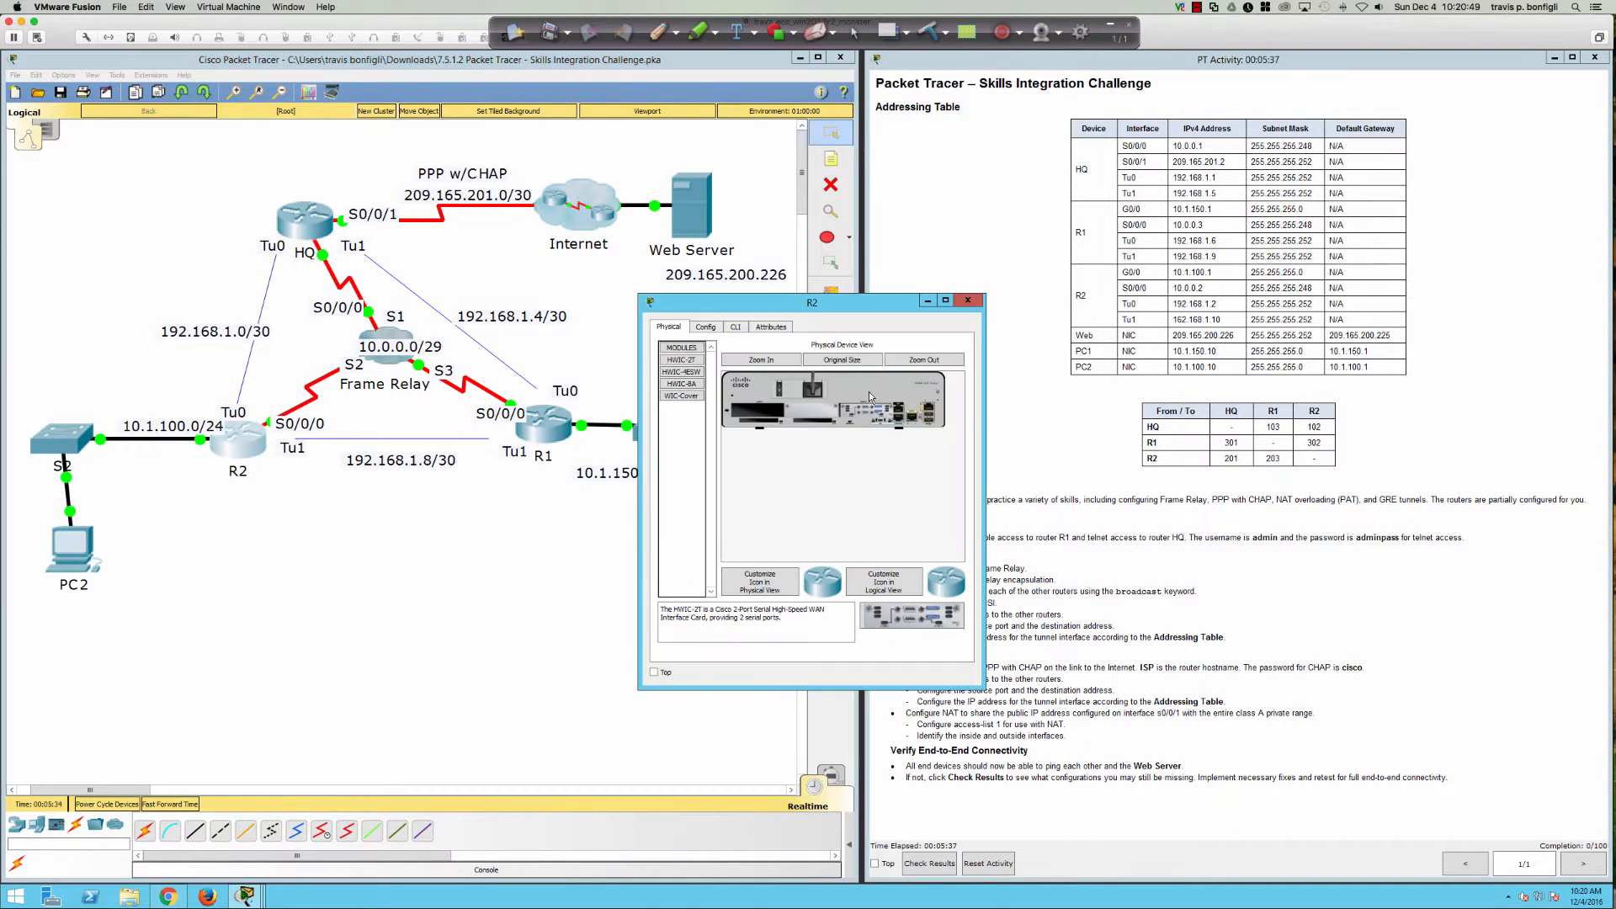
click(738, 328)
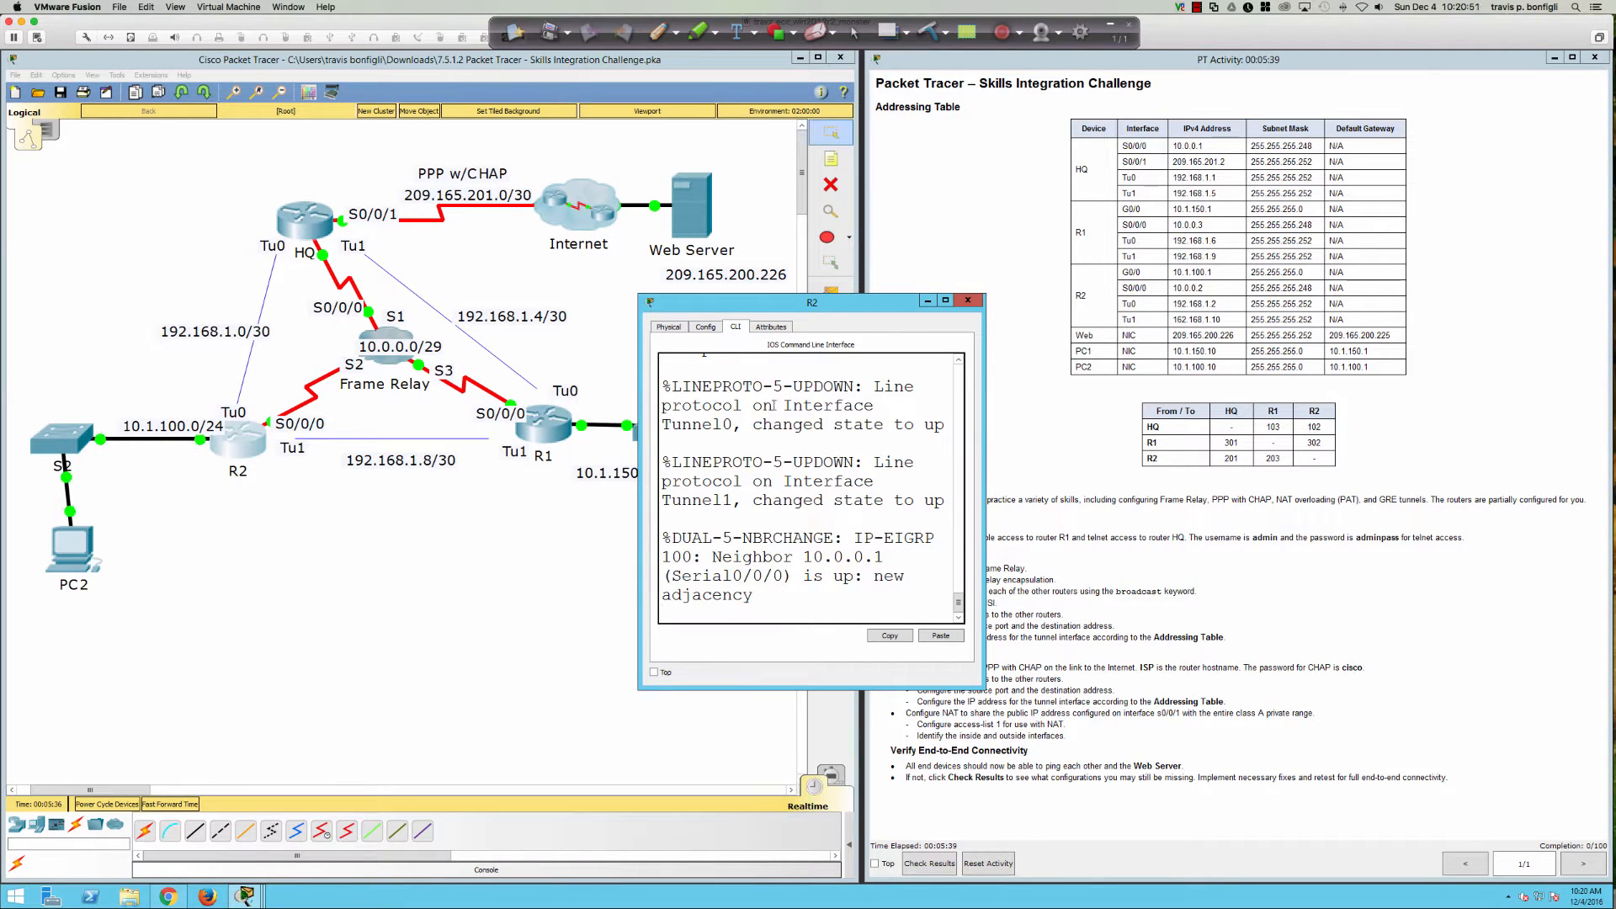
key(Return)
key(Return)
key(Return)
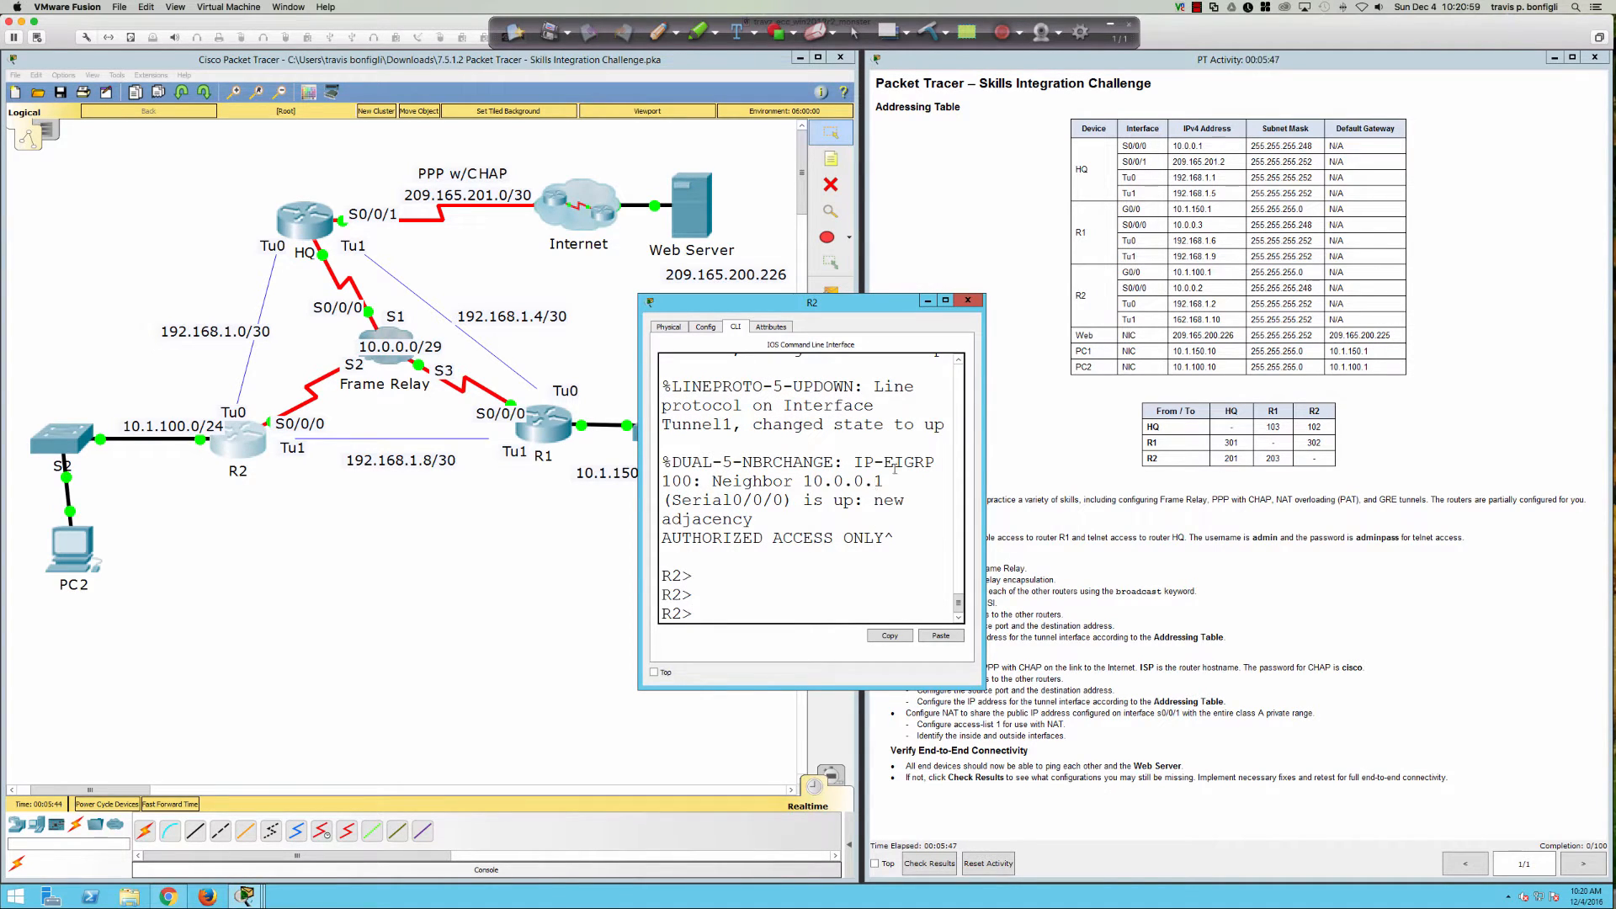
click(968, 303)
click(549, 425)
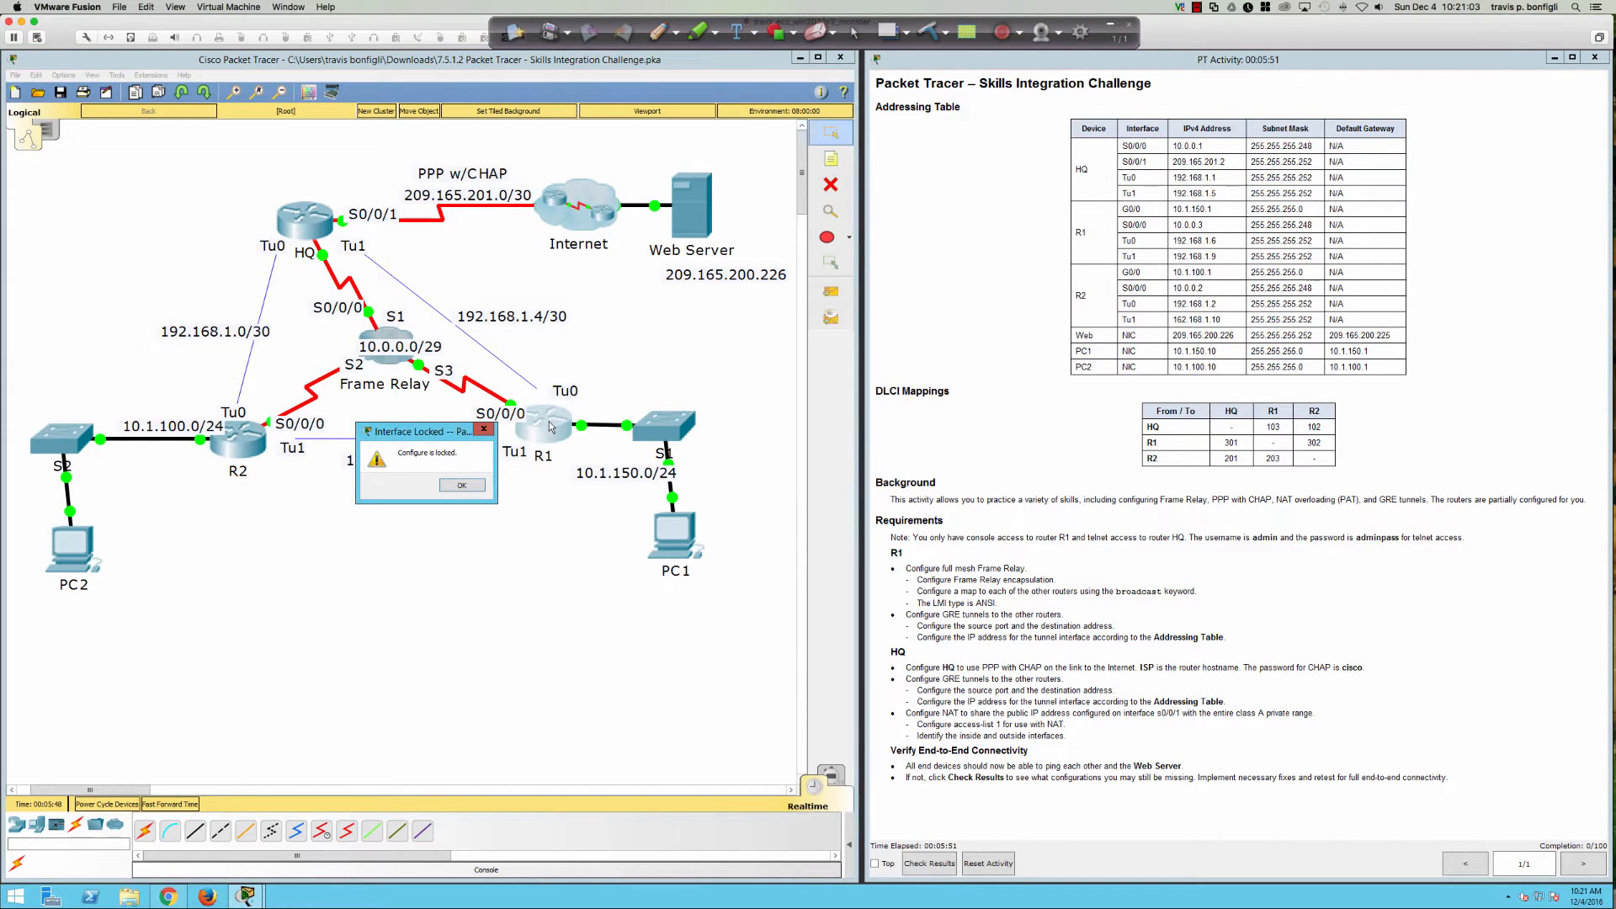
Step: Dismiss R1's locked notices and select the Console cable from Connections
click(473, 488)
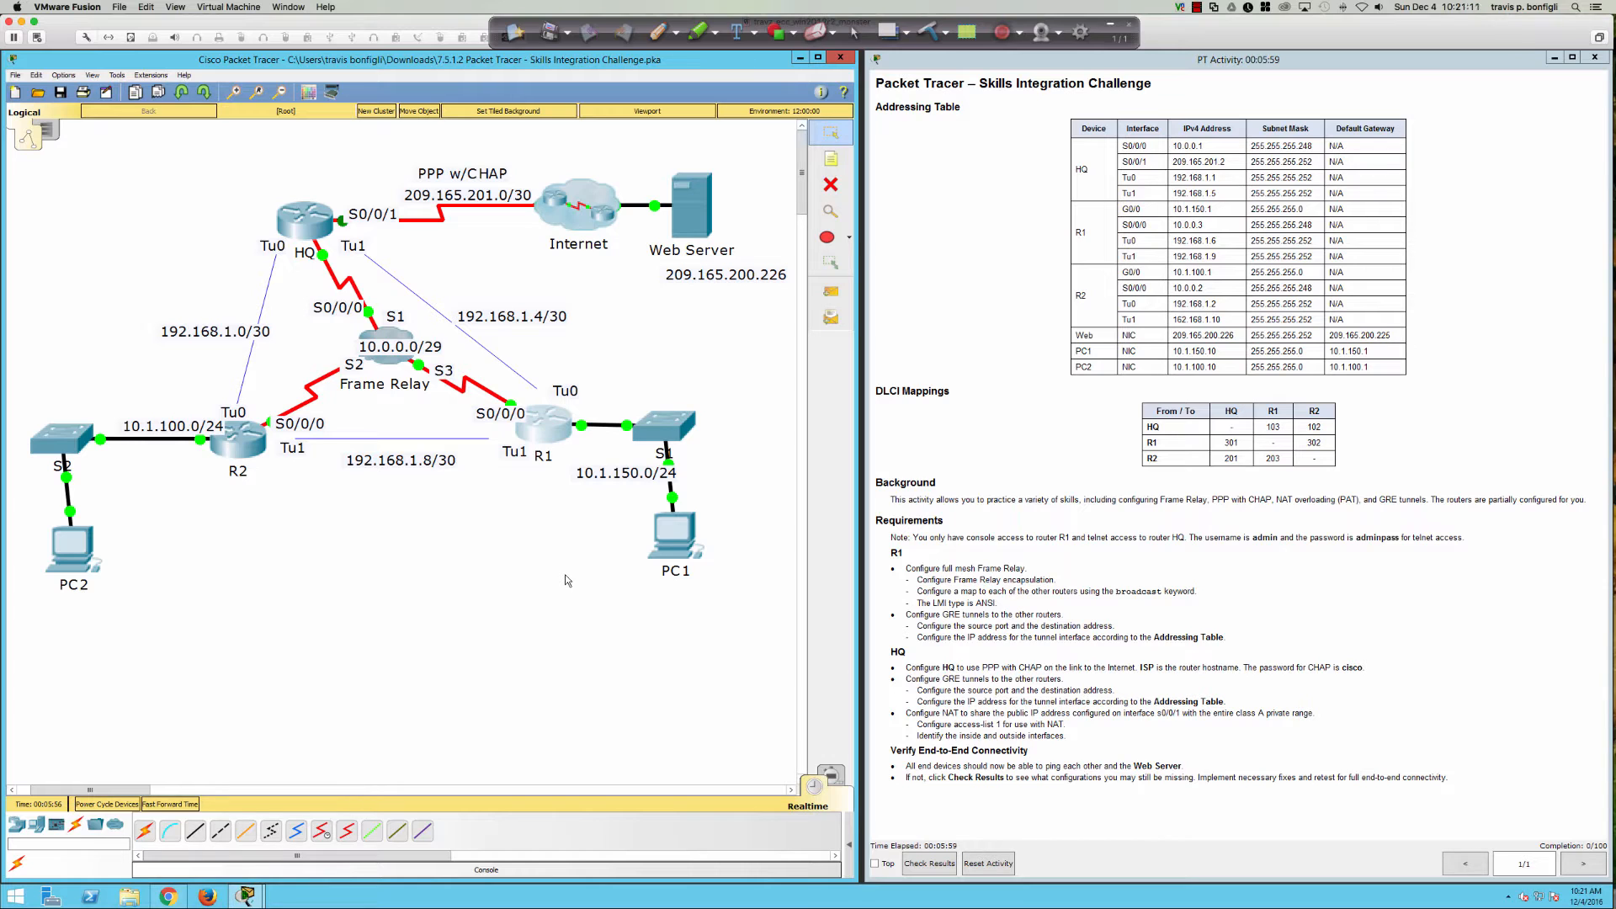
click(543, 427)
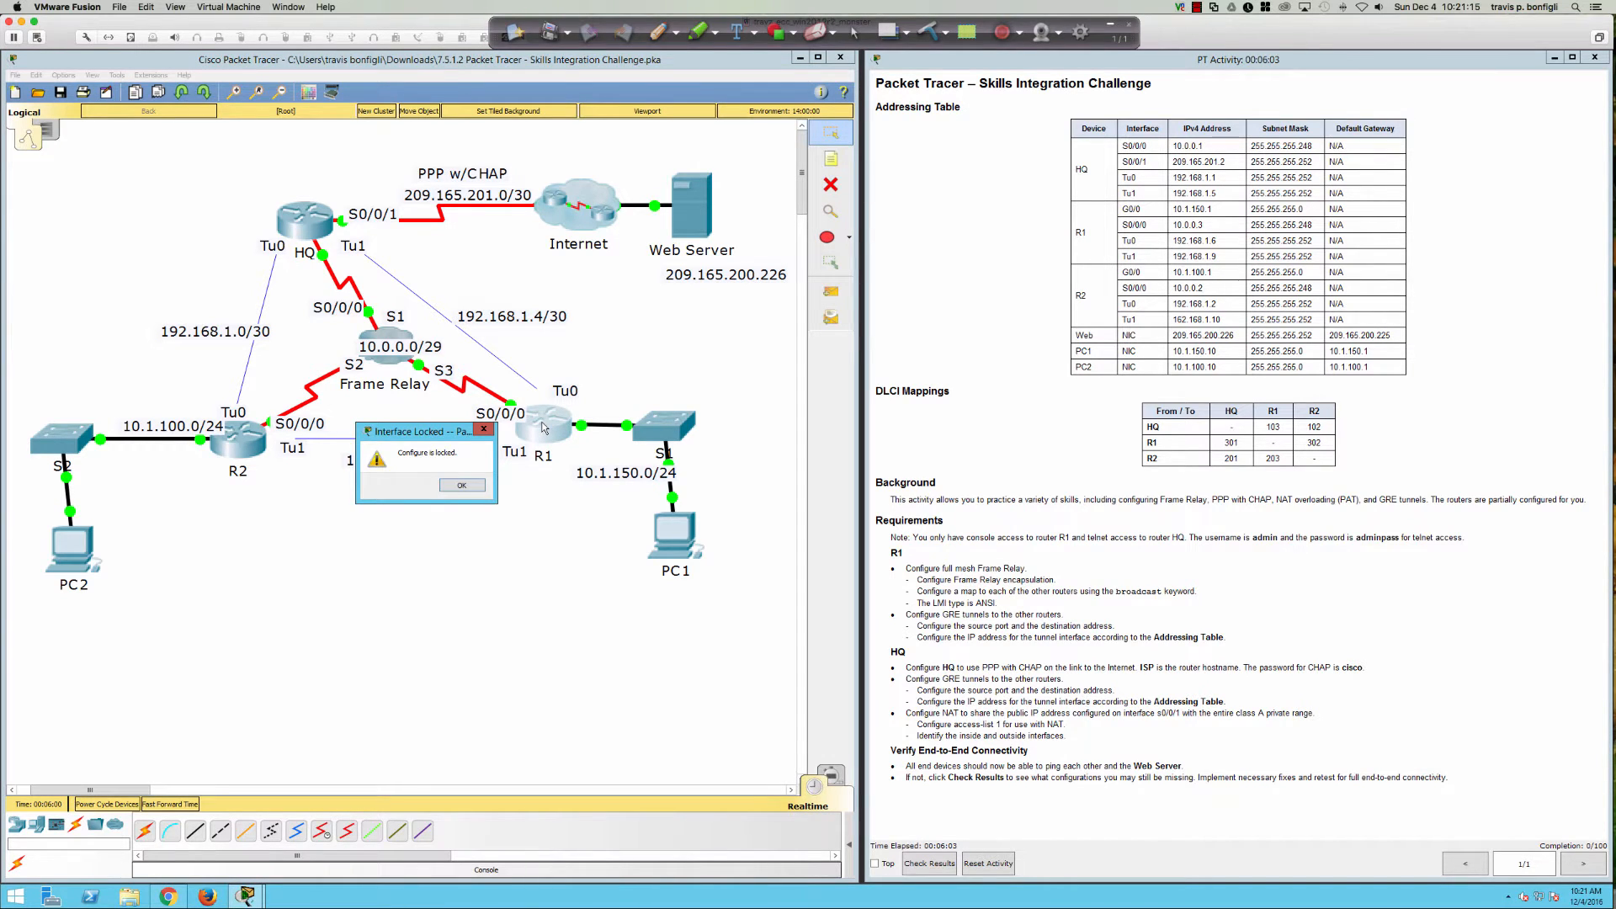
click(462, 485)
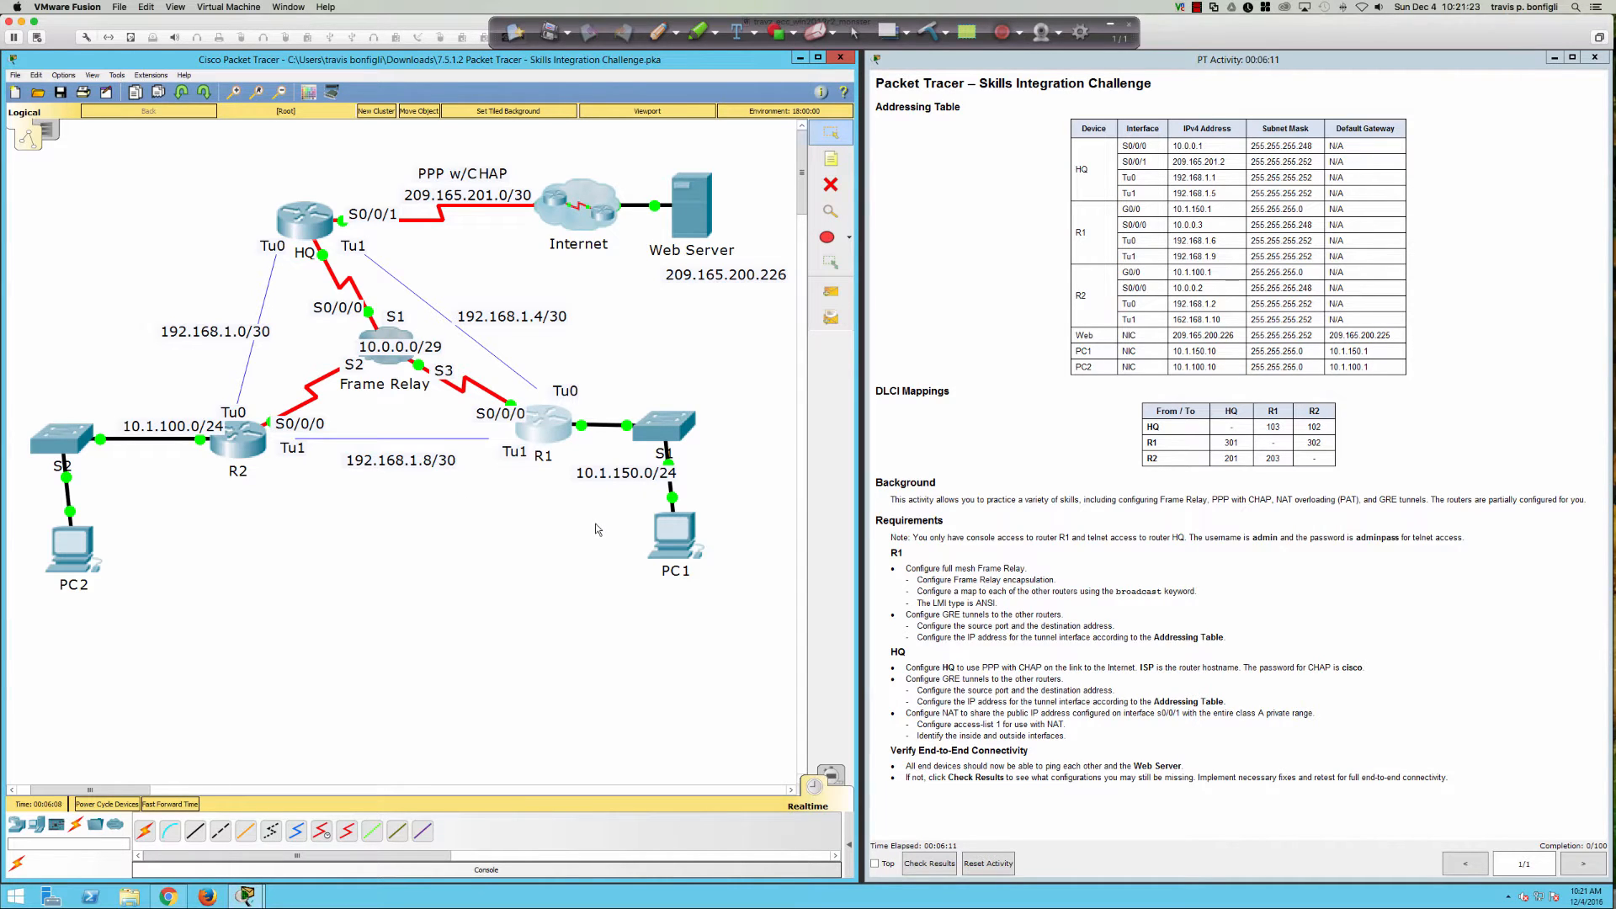
click(77, 826)
click(169, 832)
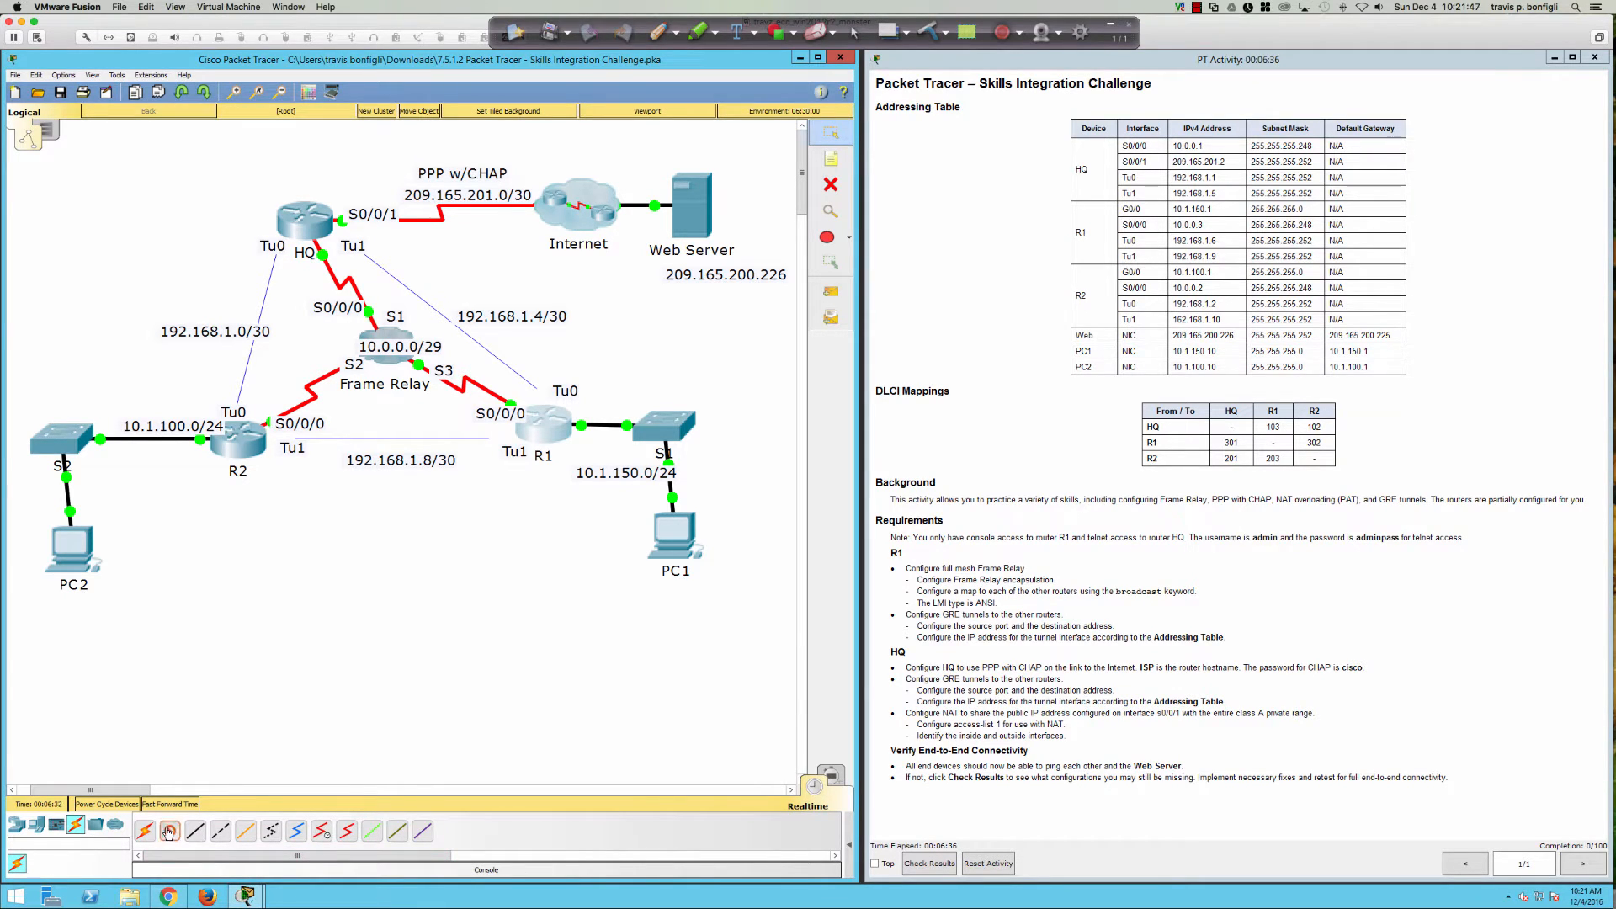
Step: Connect a console cable from PC1's RS 232 port to R1's Console port
click(679, 535)
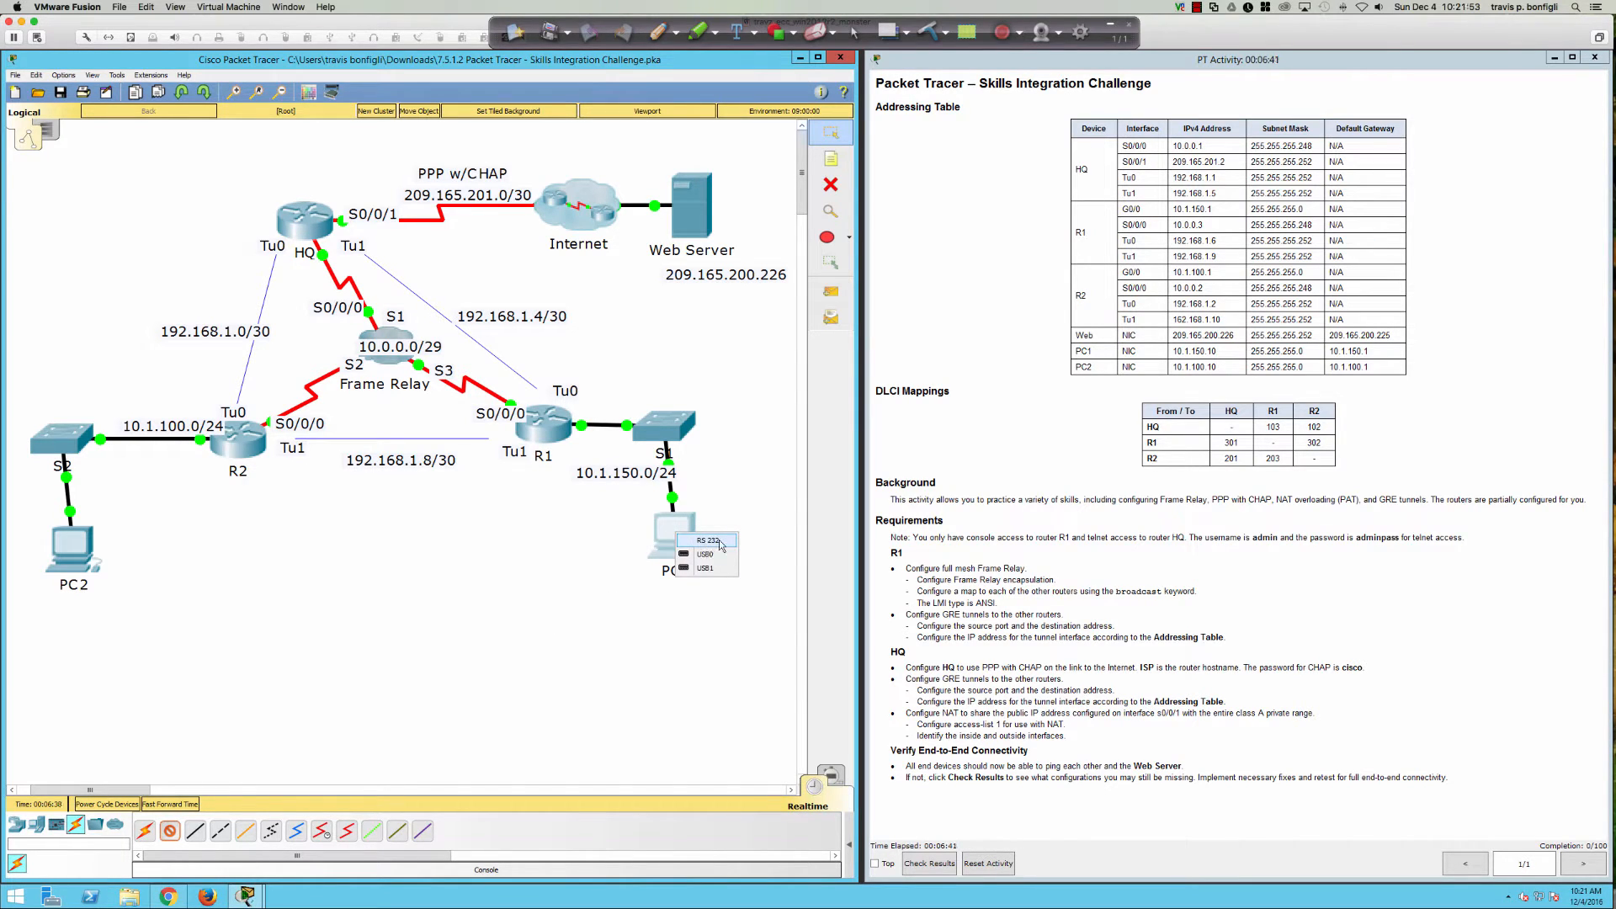
click(720, 543)
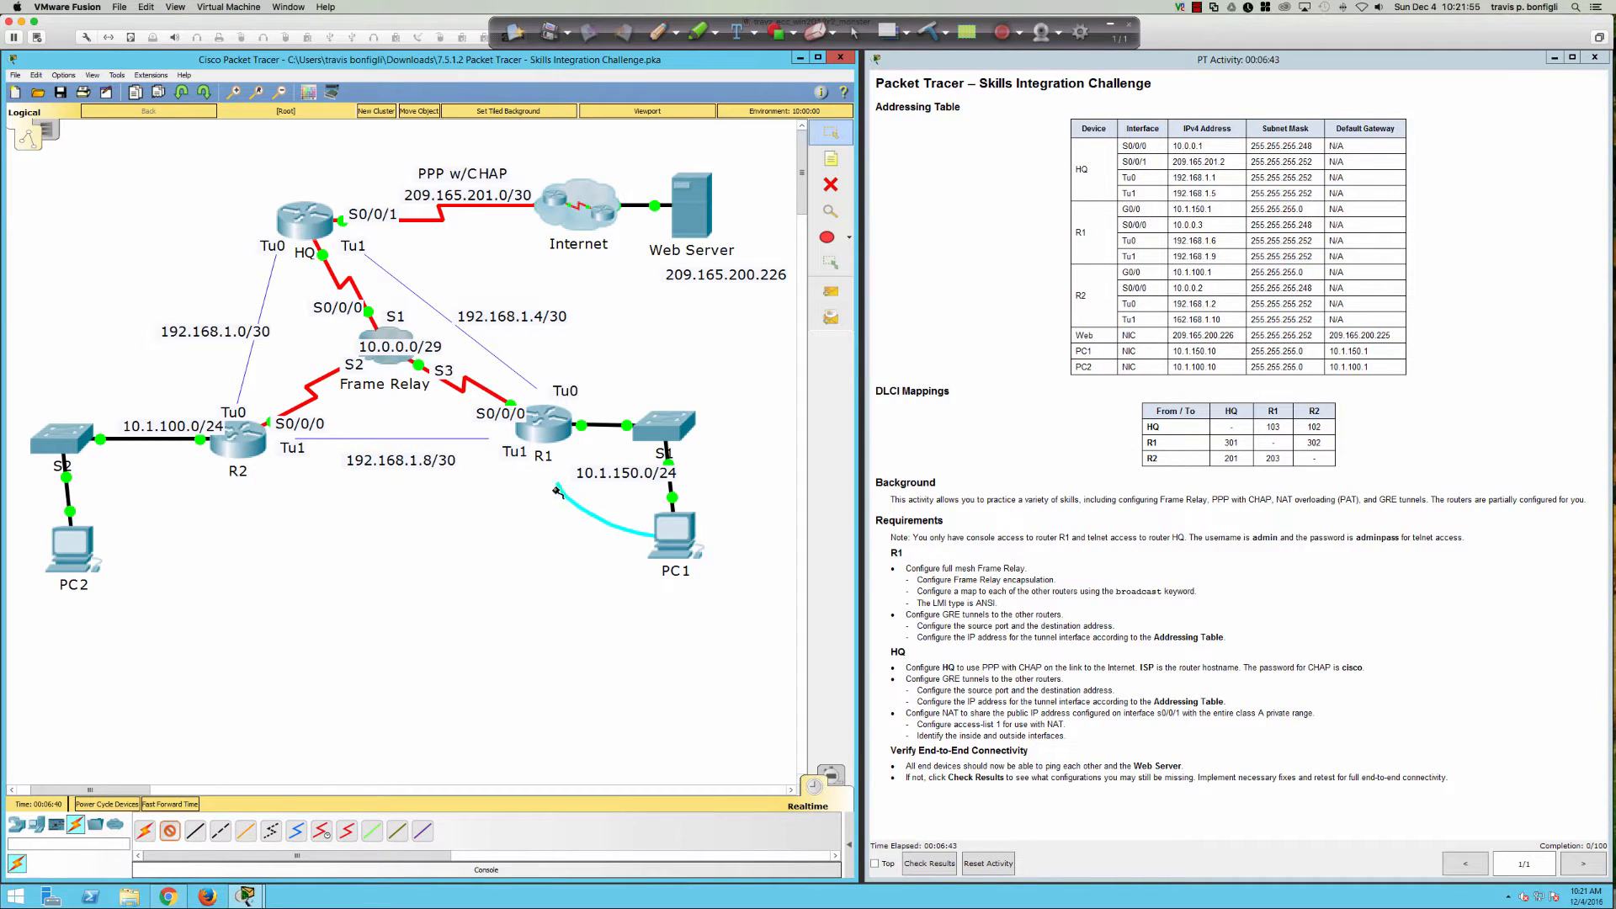
click(544, 443)
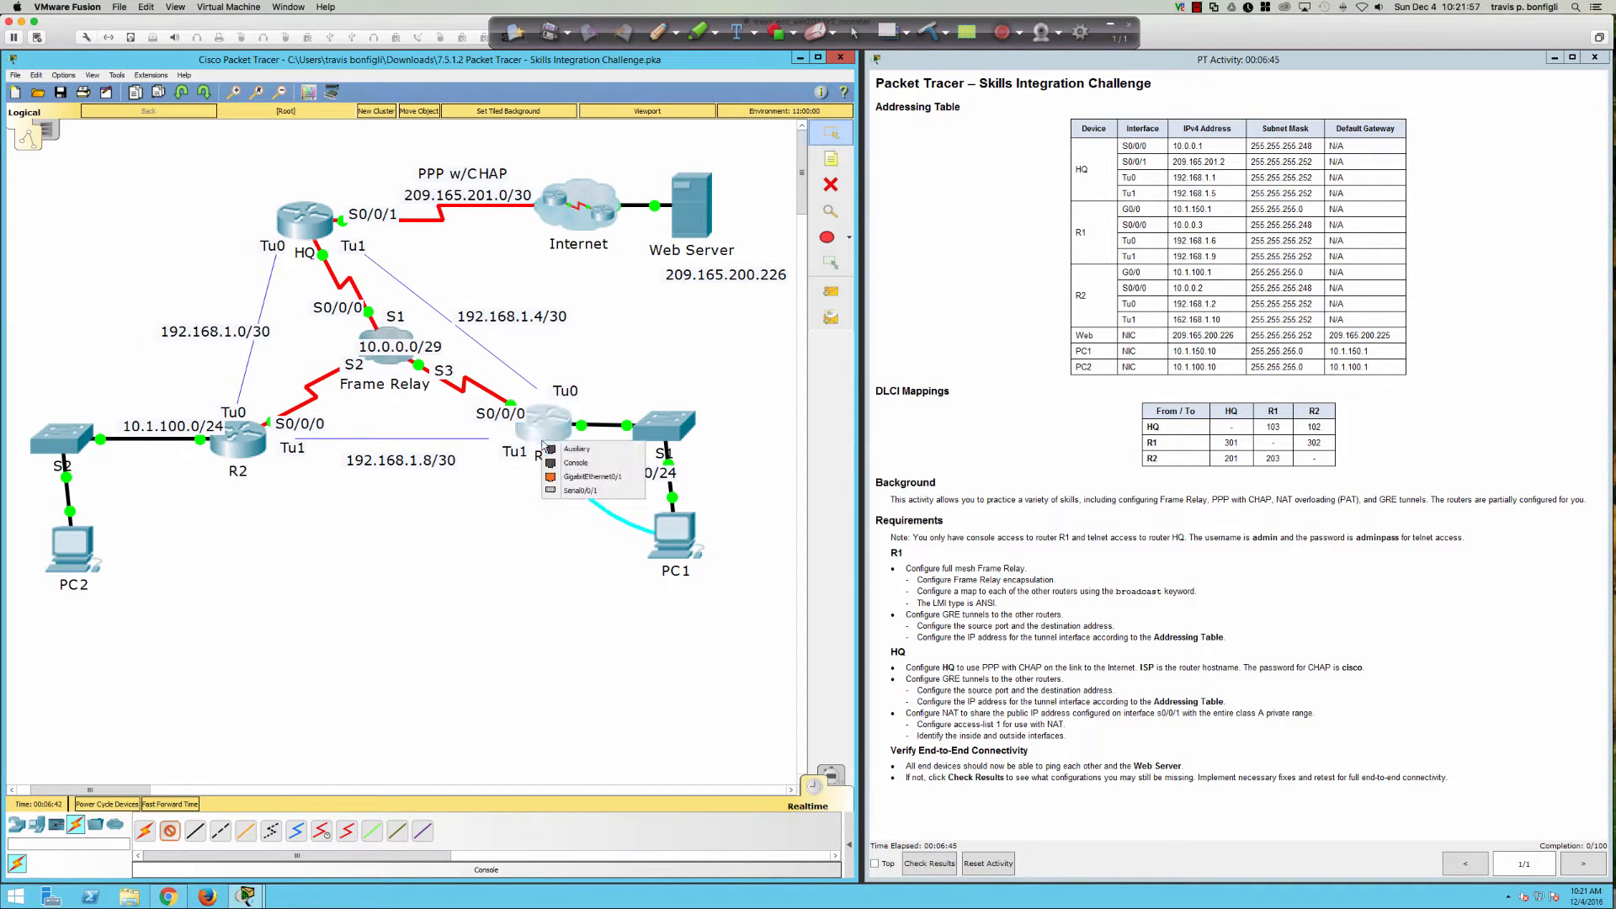
click(566, 463)
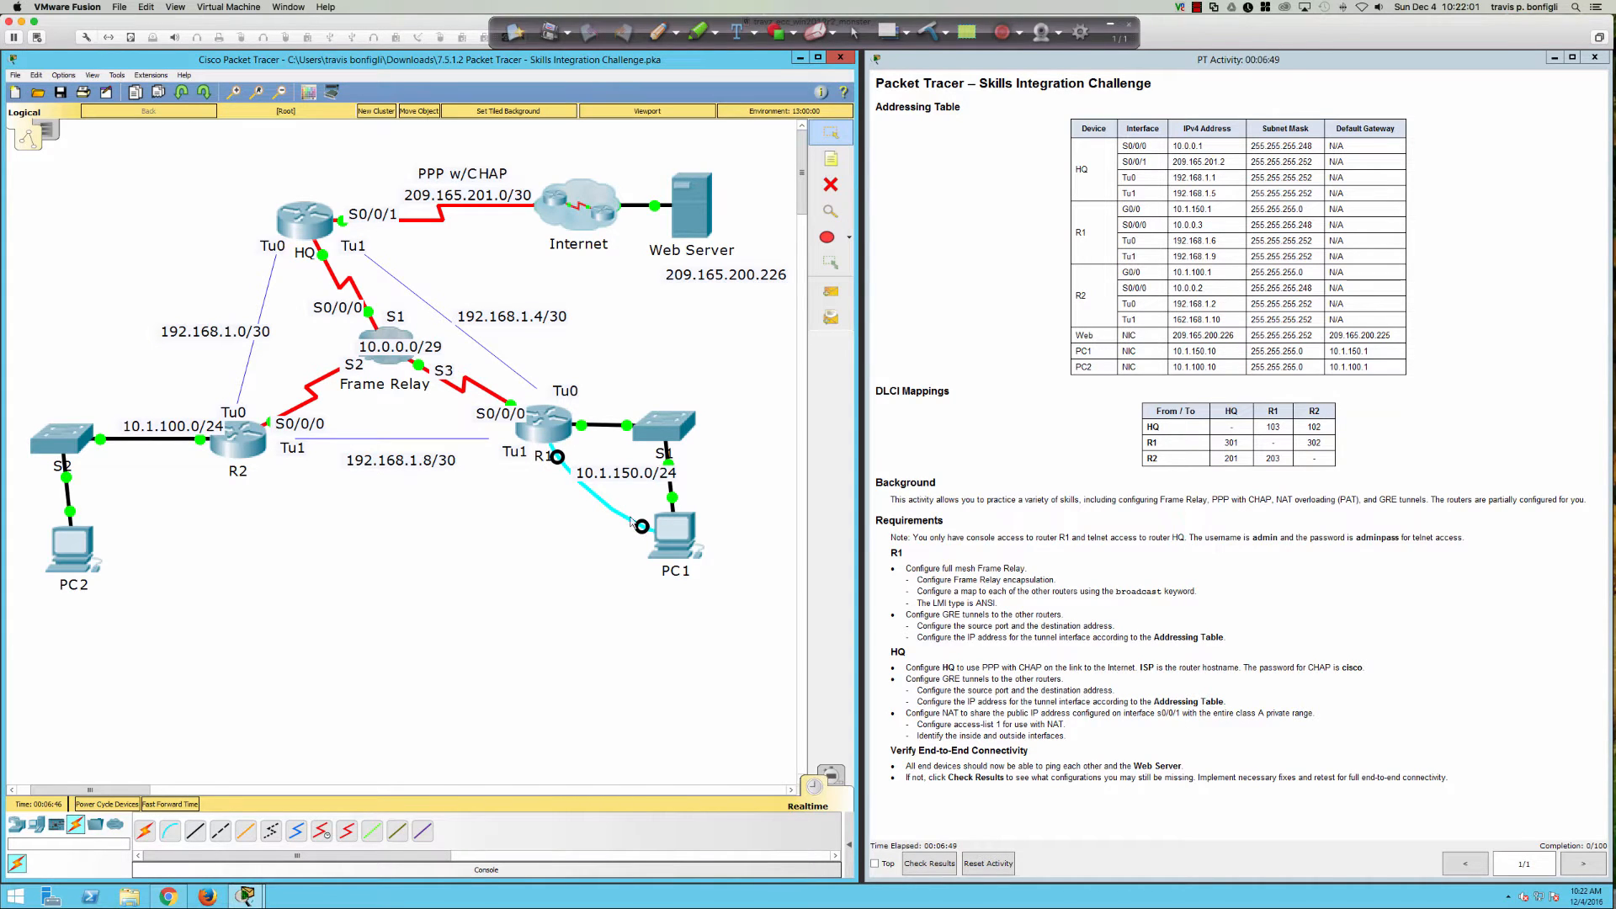
Step: Highlight the note about console access to R1, then confirm R1 is still locked
click(914, 537)
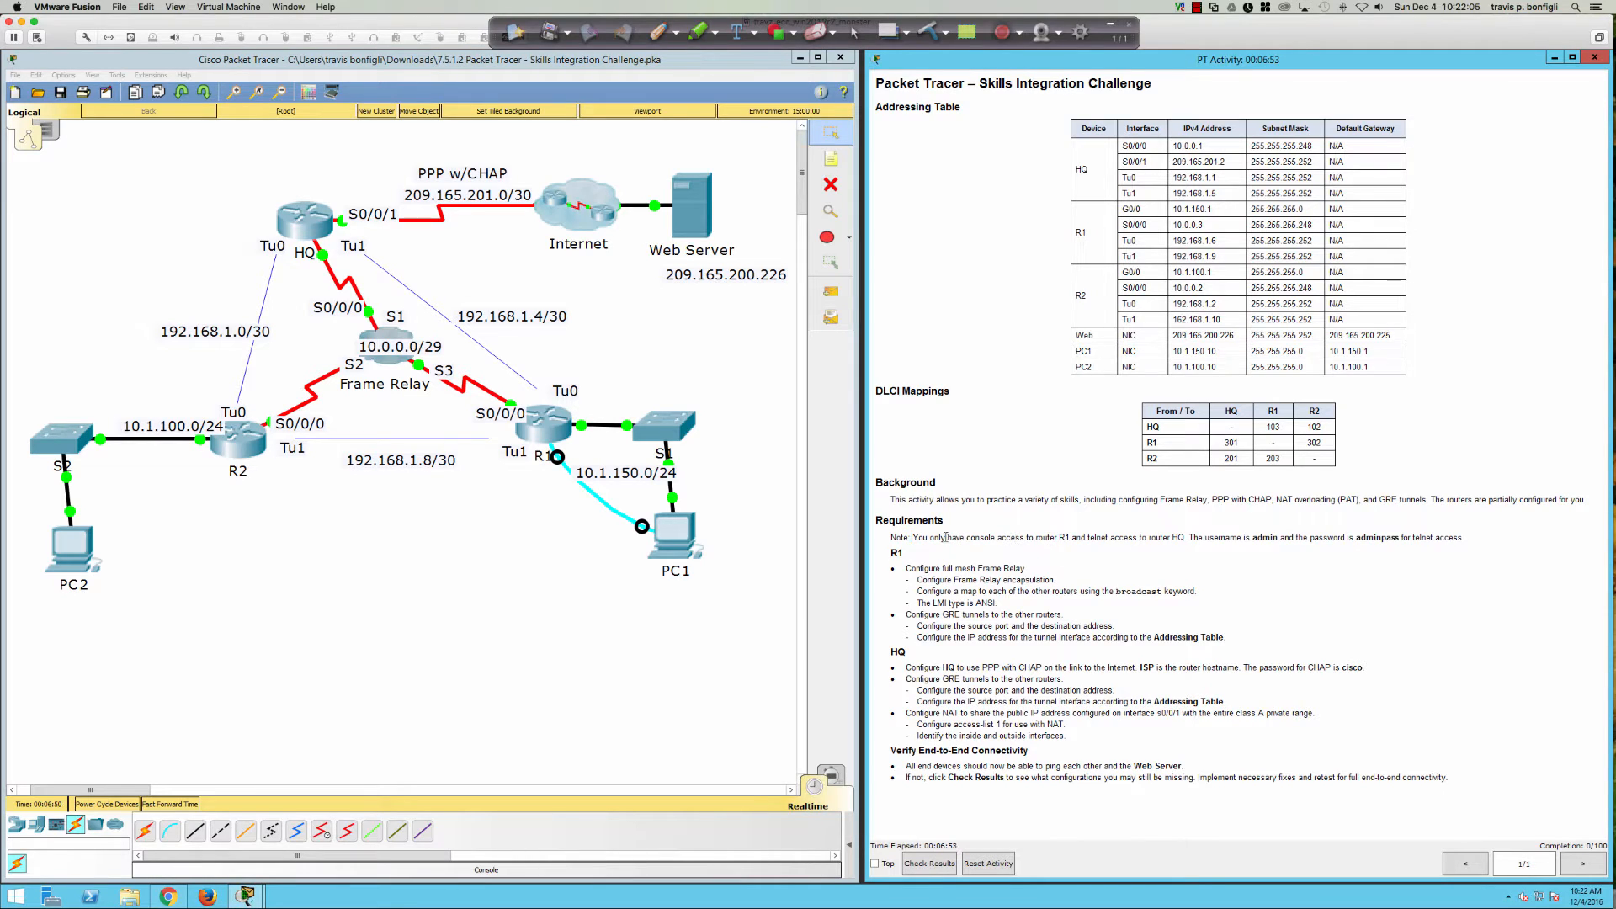
drag(920, 538, 1071, 538)
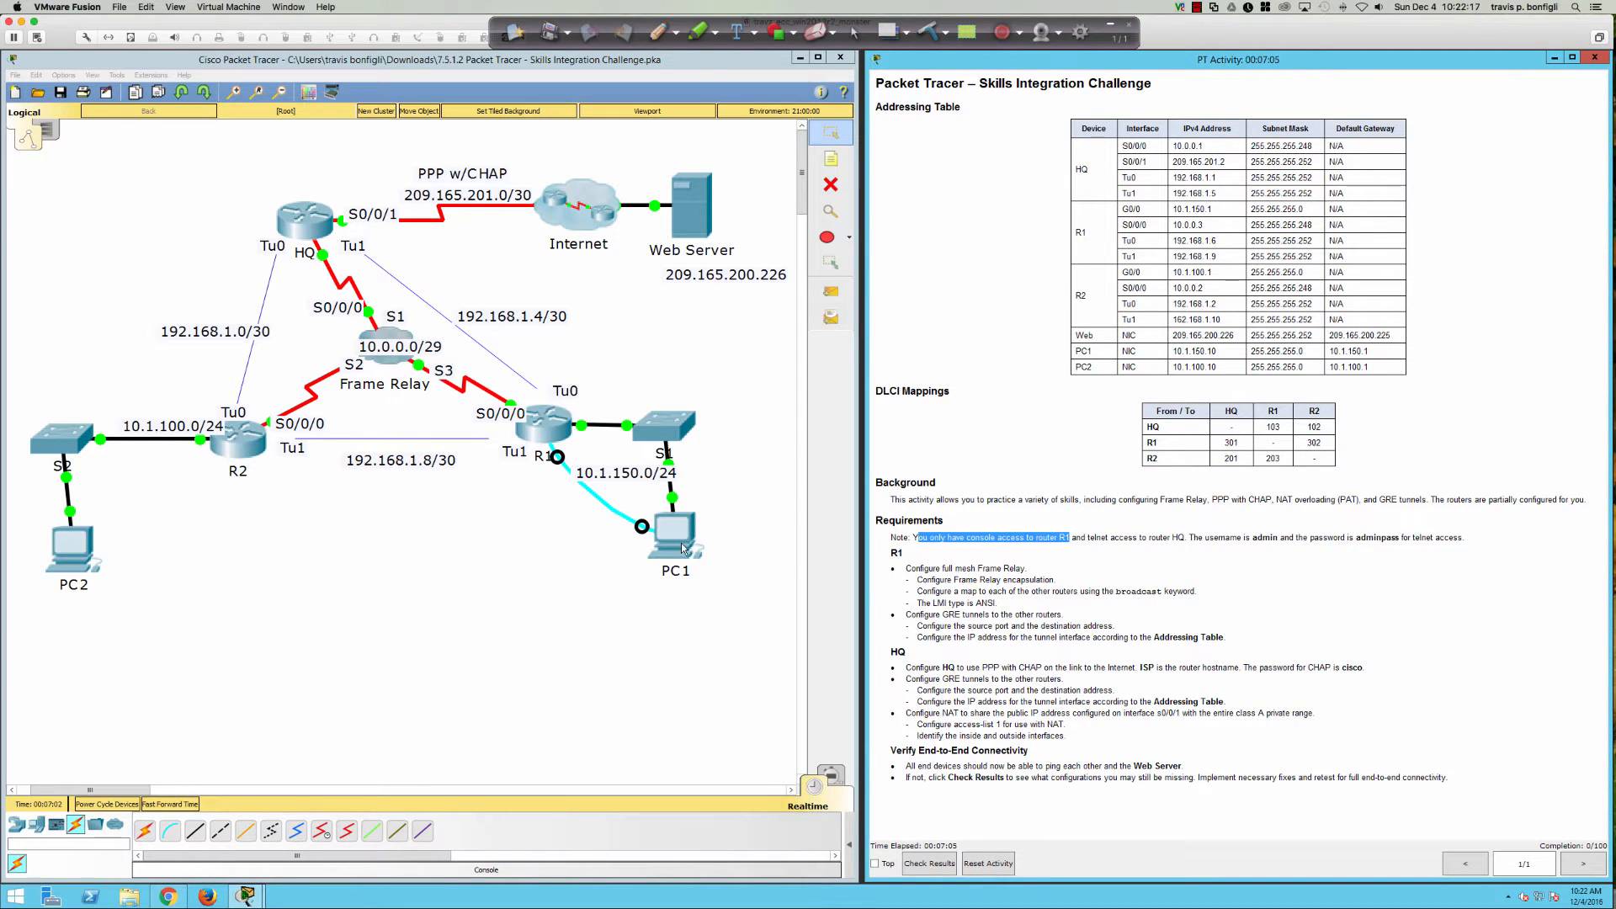
click(683, 547)
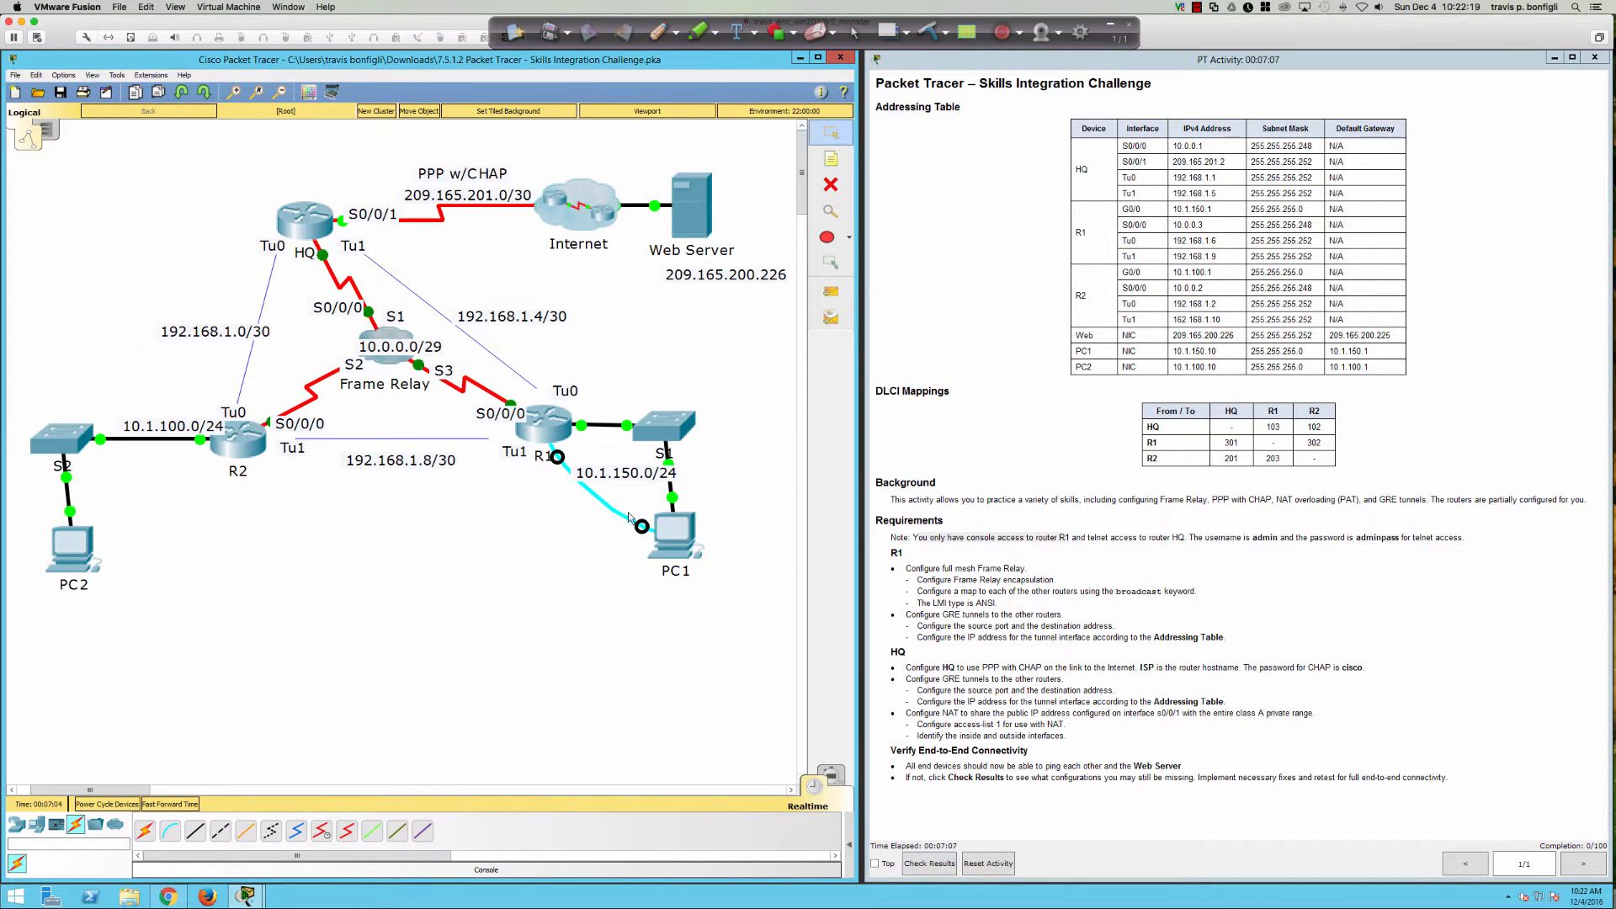
click(548, 431)
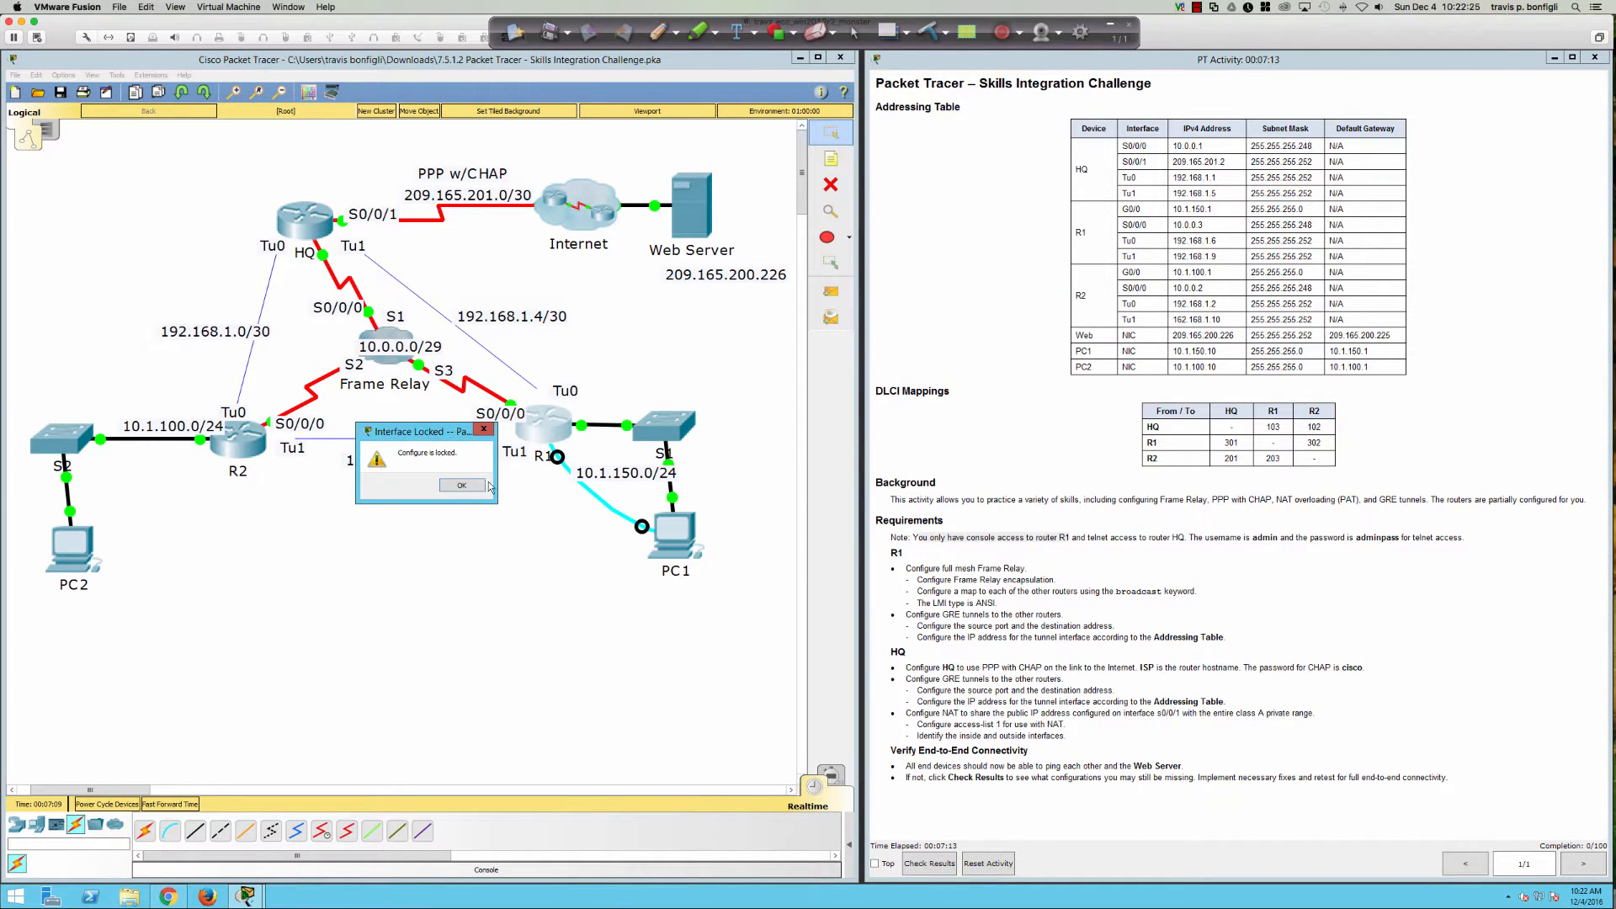
click(461, 485)
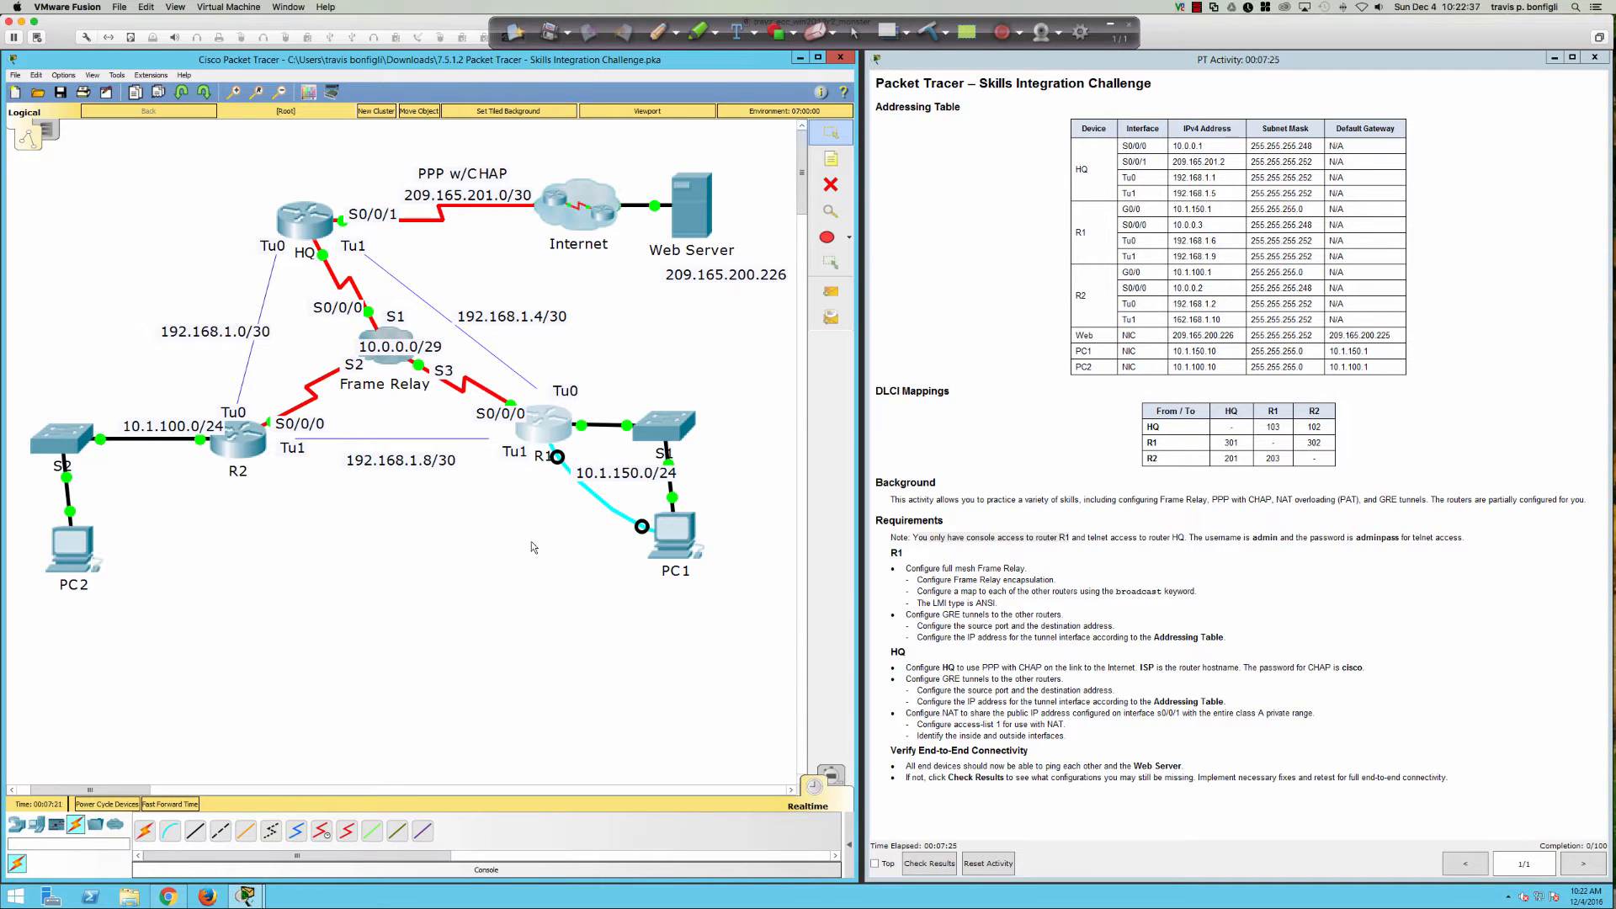
Step: Move PC1's window to the lower left, widen it, and launch Terminal at 9600 bps
click(678, 543)
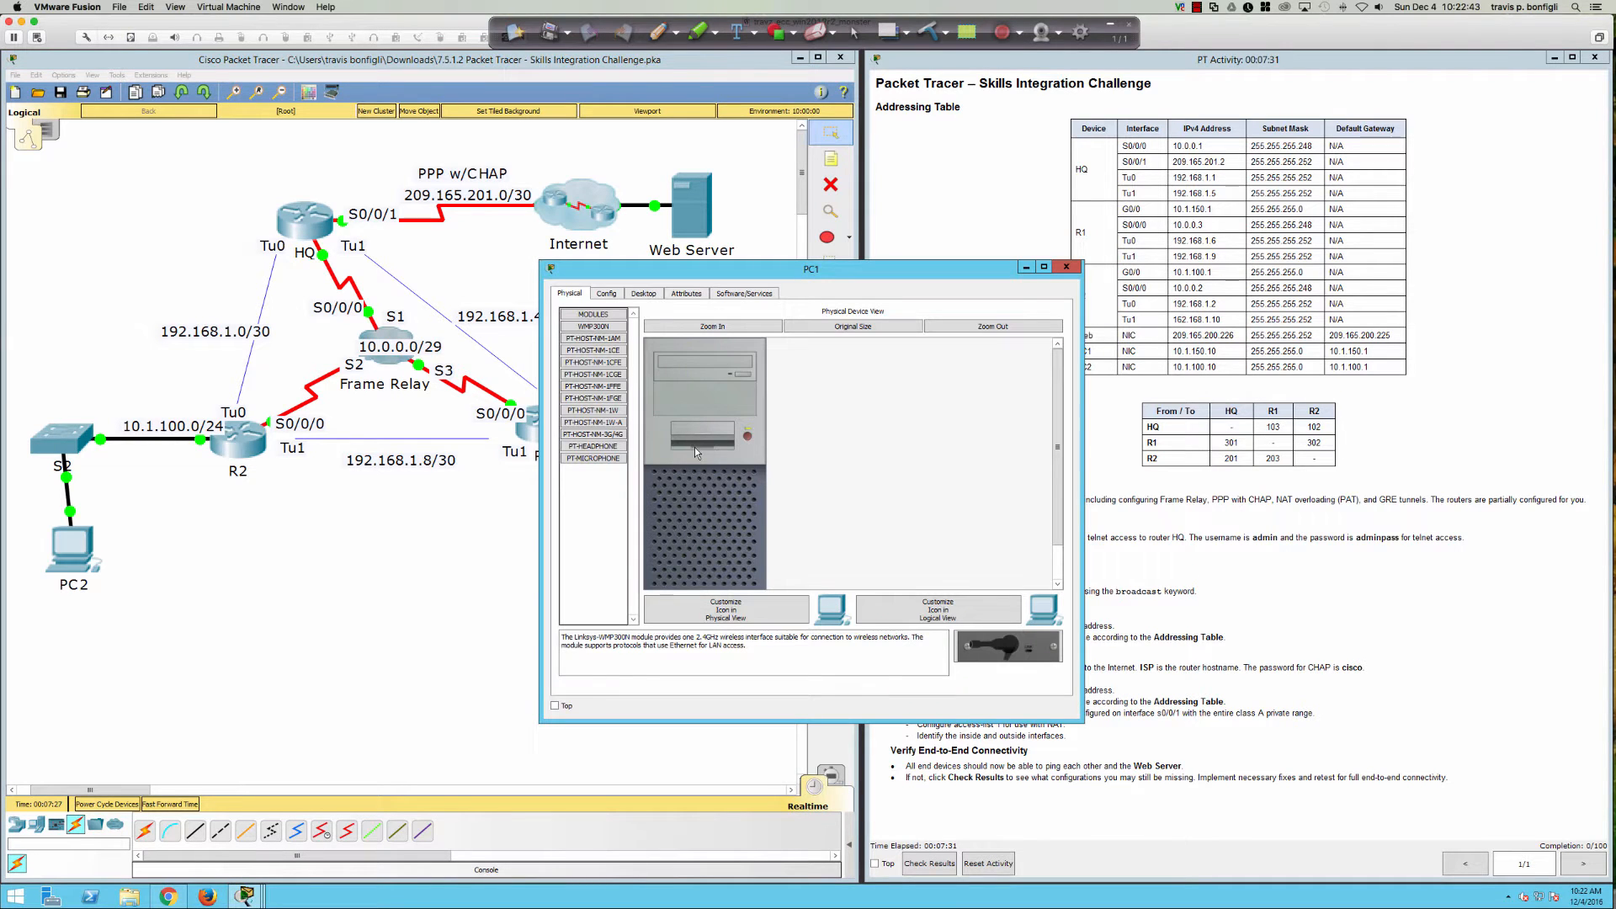
drag(769, 270, 258, 480)
drag(548, 570, 858, 589)
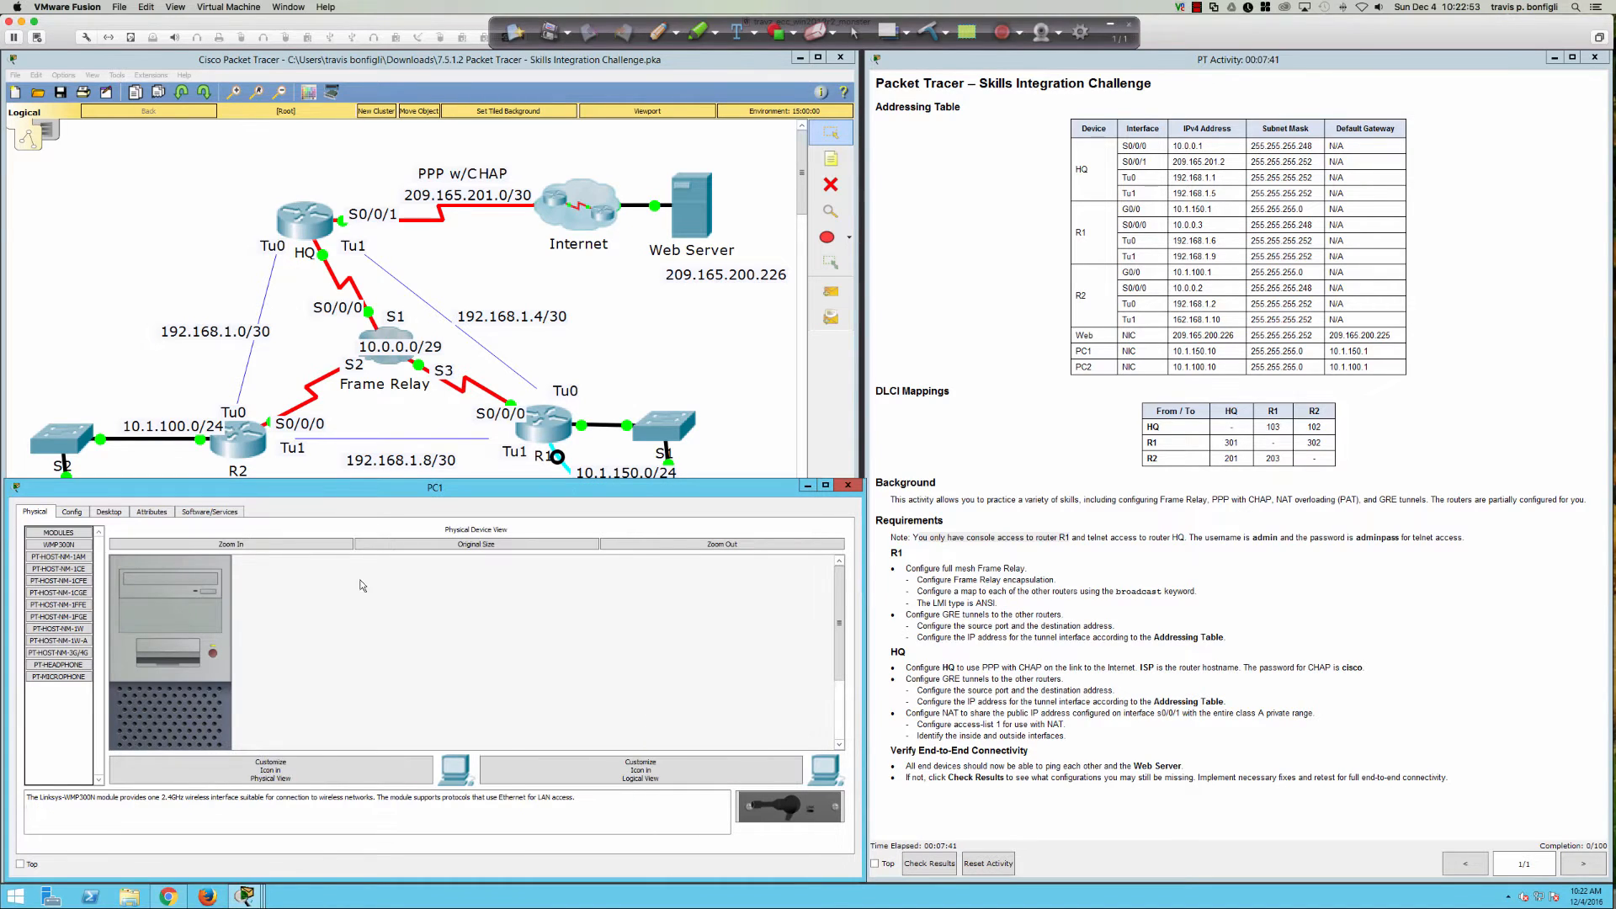
click(111, 513)
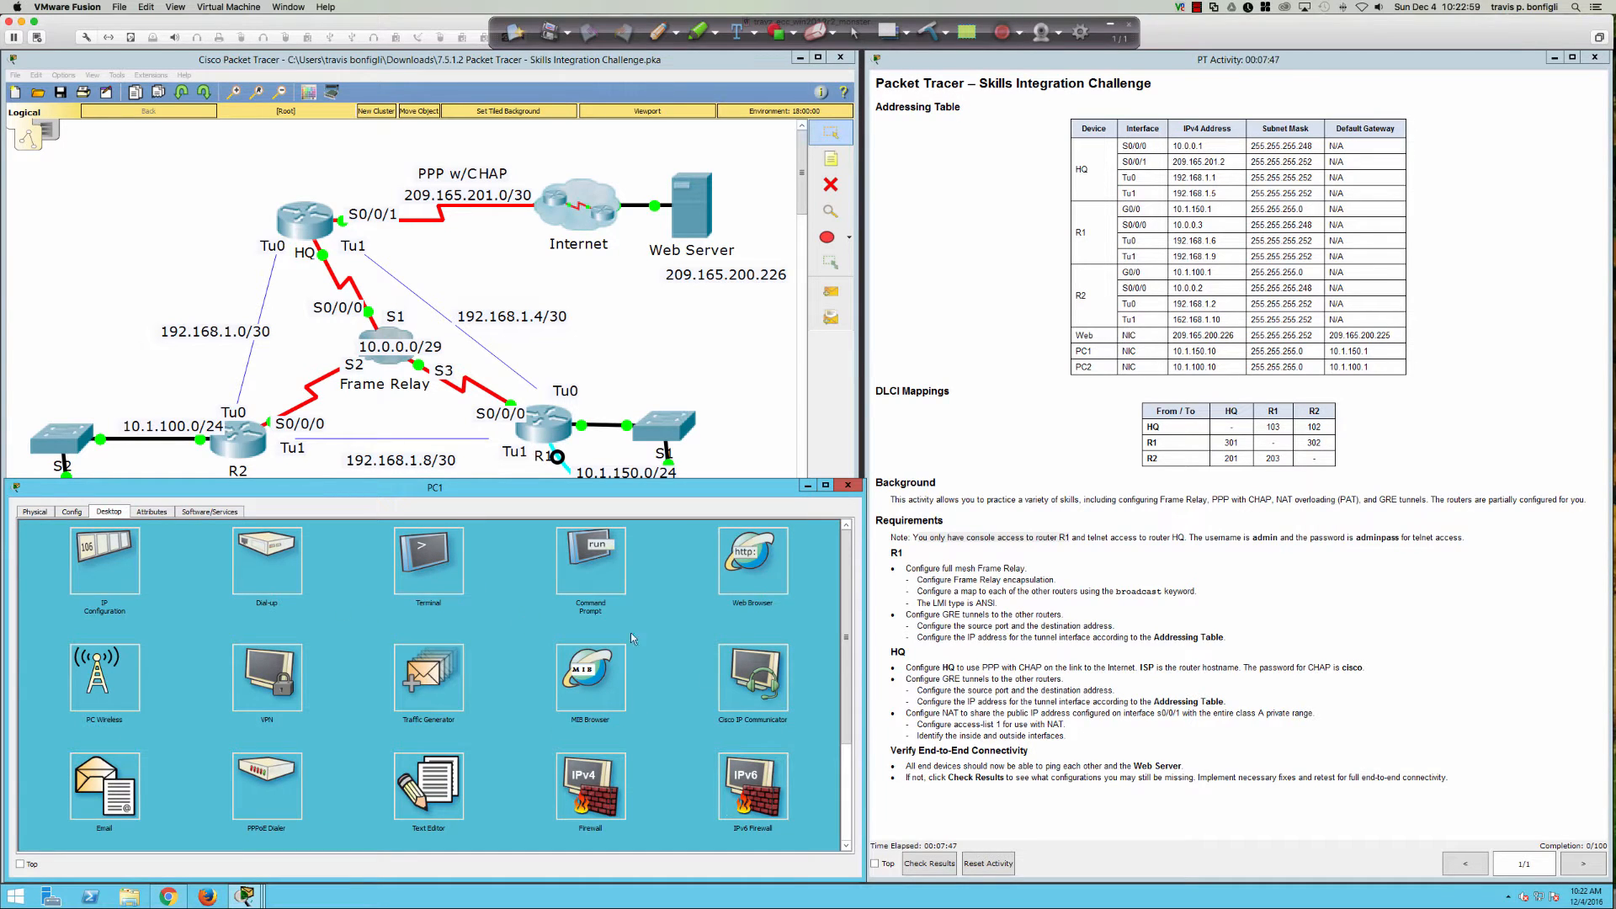
click(432, 574)
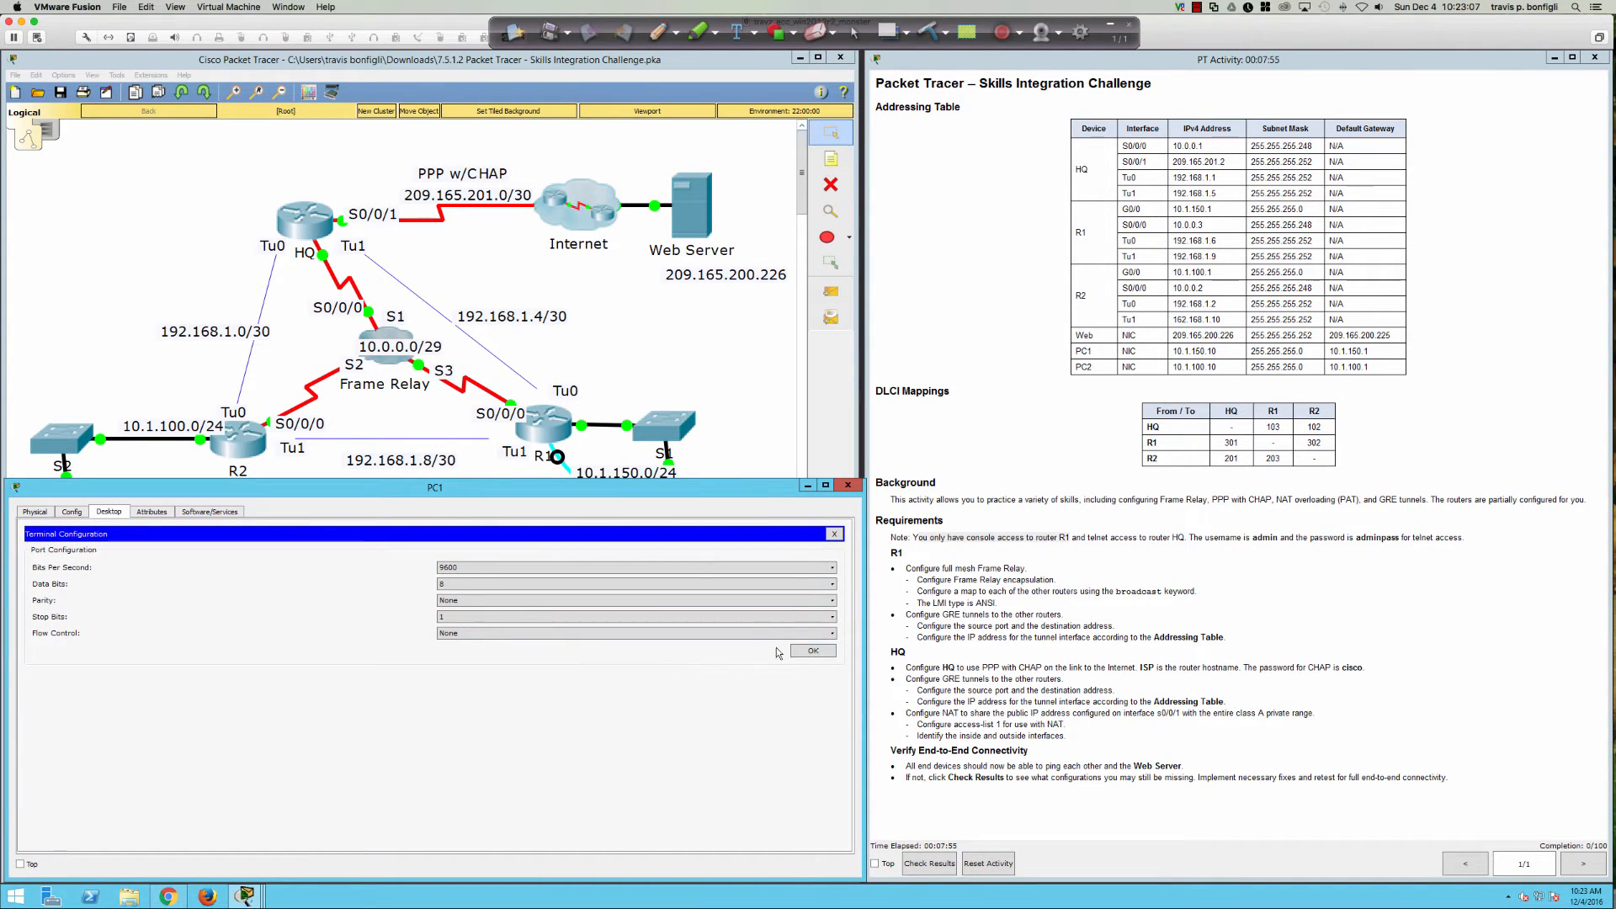
Step: Connect PC1's terminal to R1's console and attempt telnet to 10.0.0.1, which times out
click(804, 653)
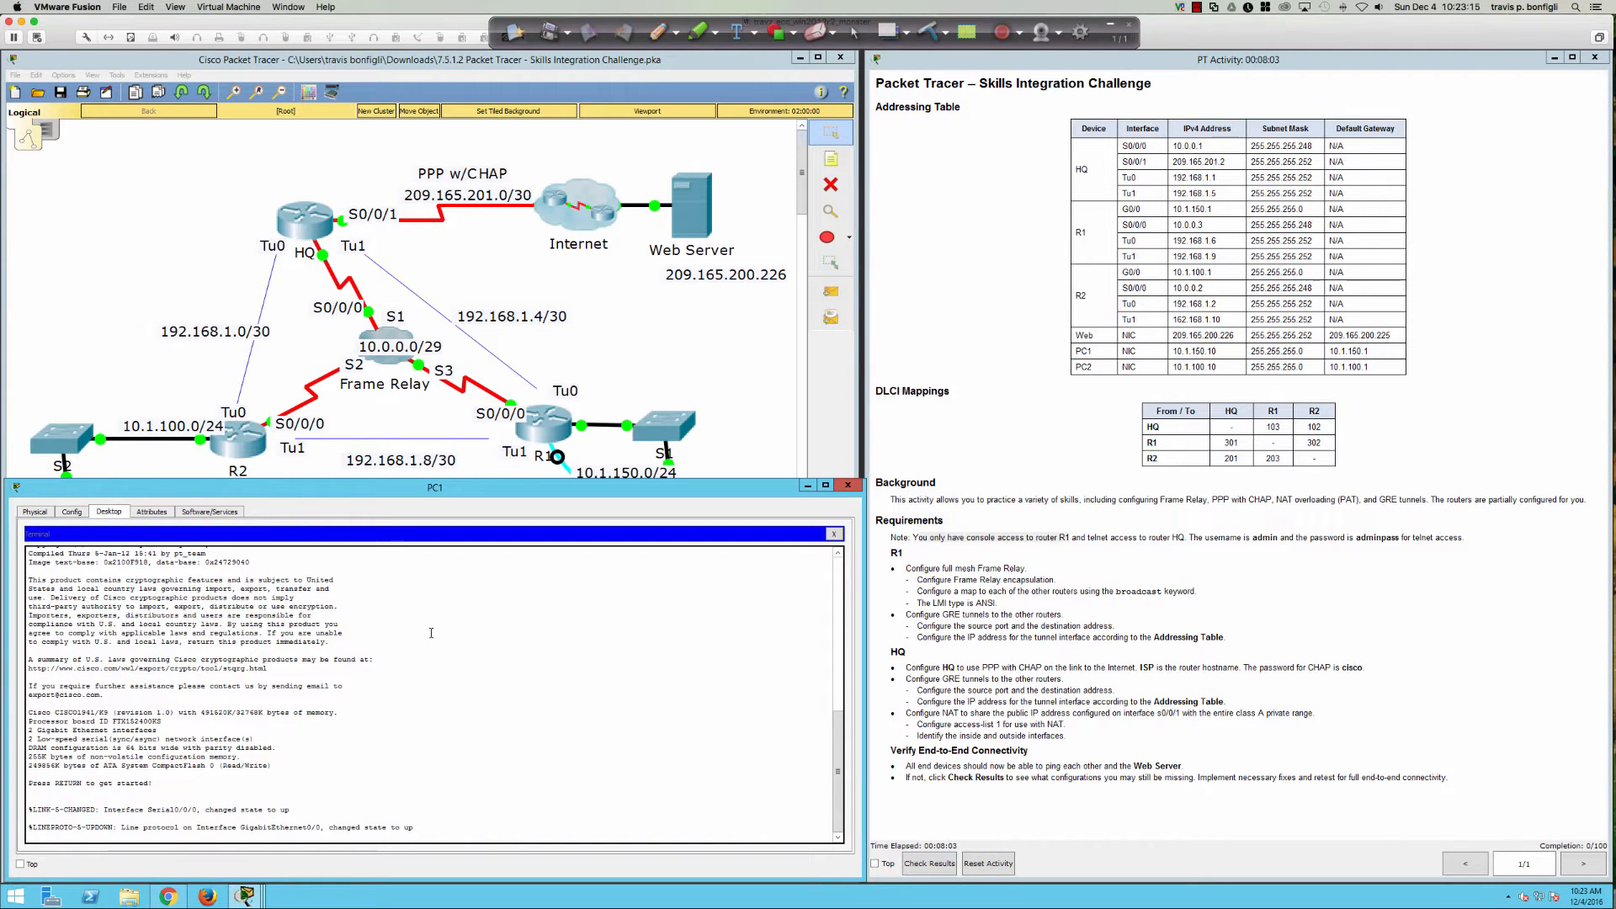
key(Return)
key(Return)
key(Return)
key(Return)
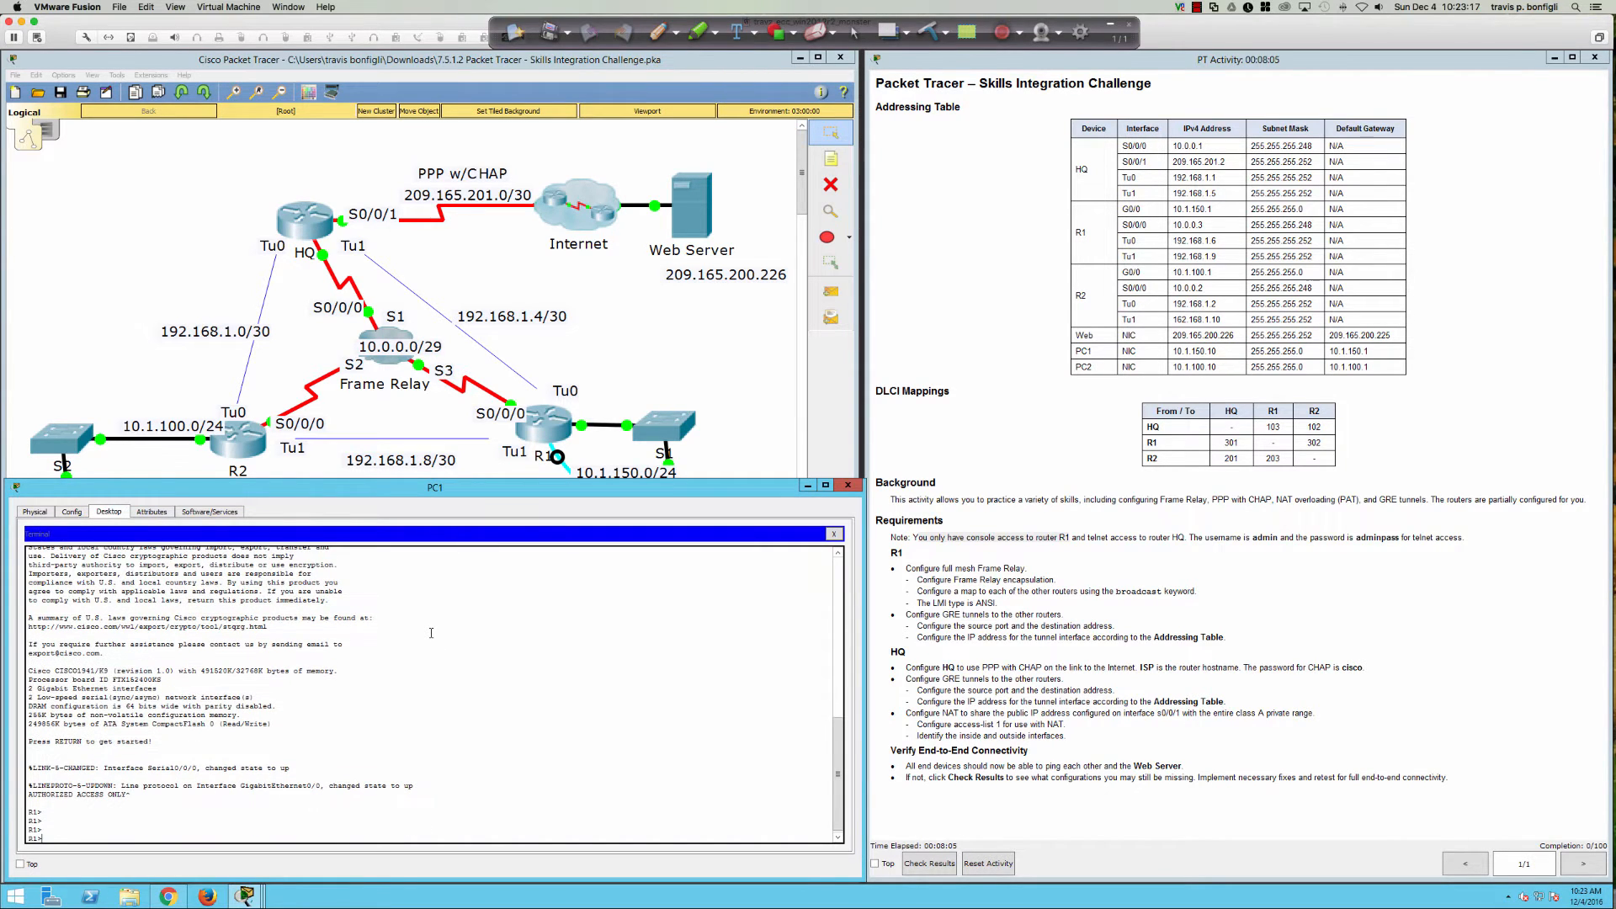
key(Return)
key(Return)
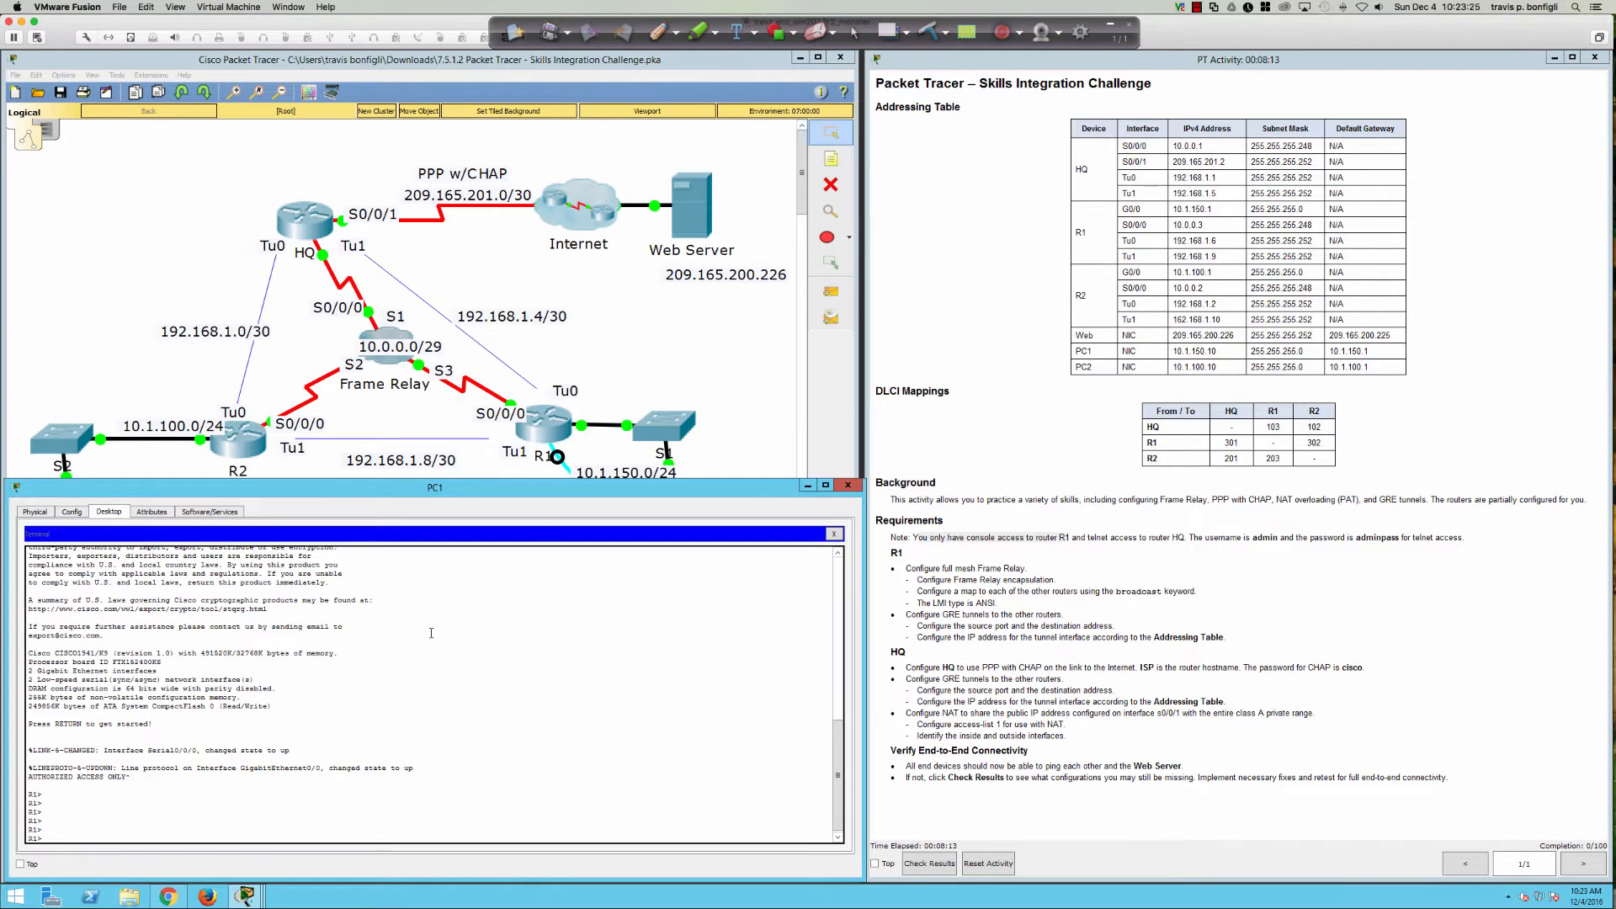
key(Return)
key(Return)
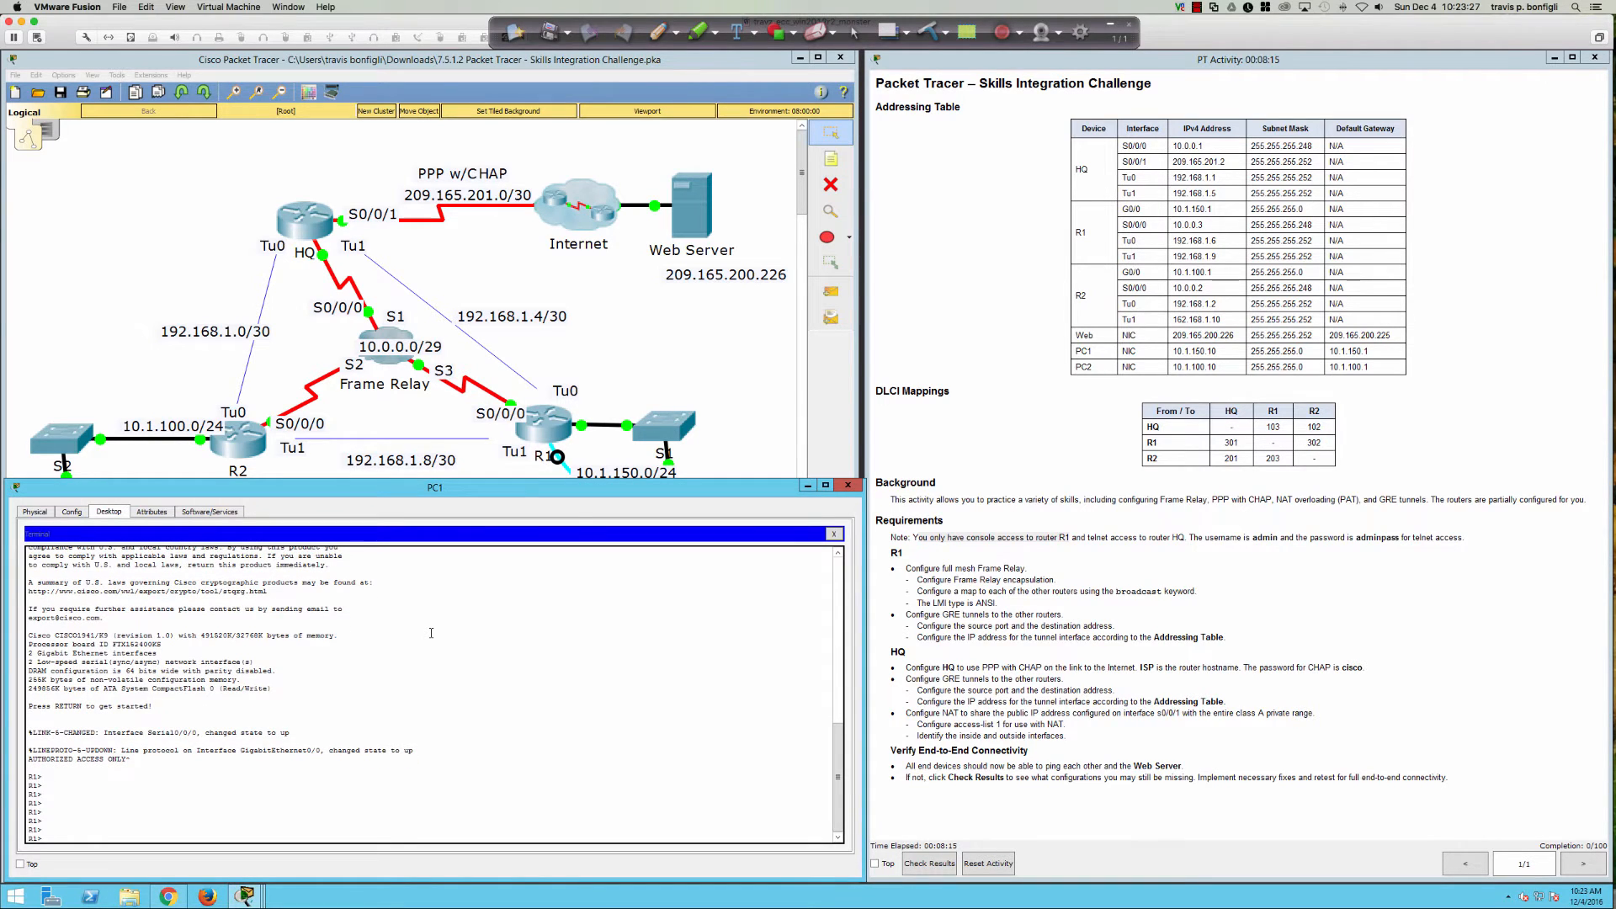
text(telnet 10.0.0.1)
key(Return)
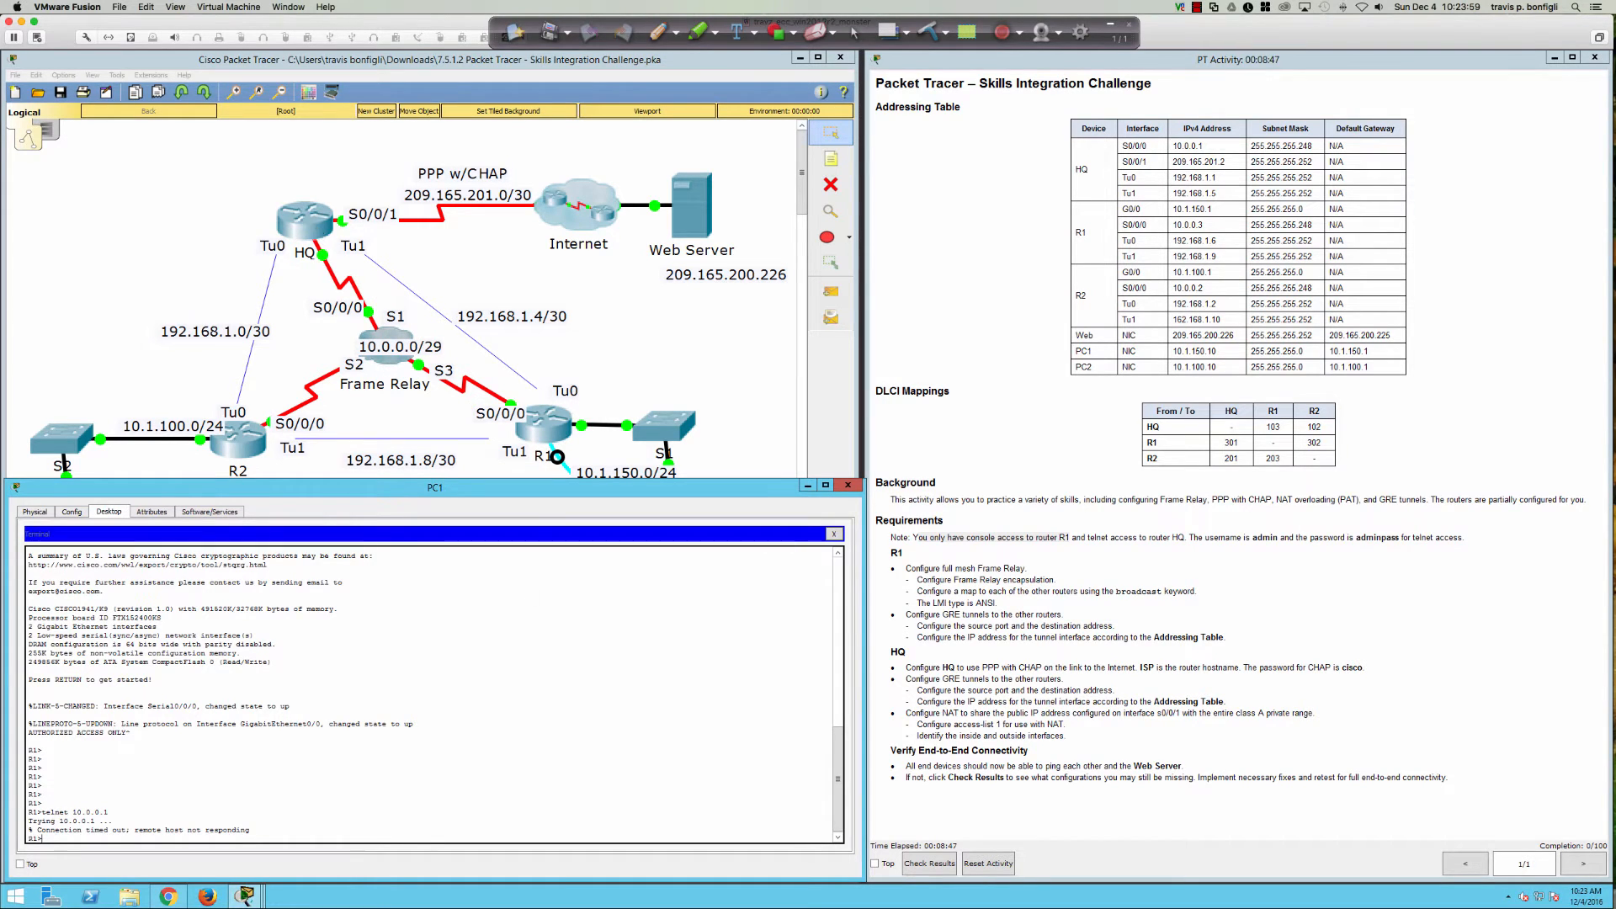
key(Return)
key(Return)
key(Return)
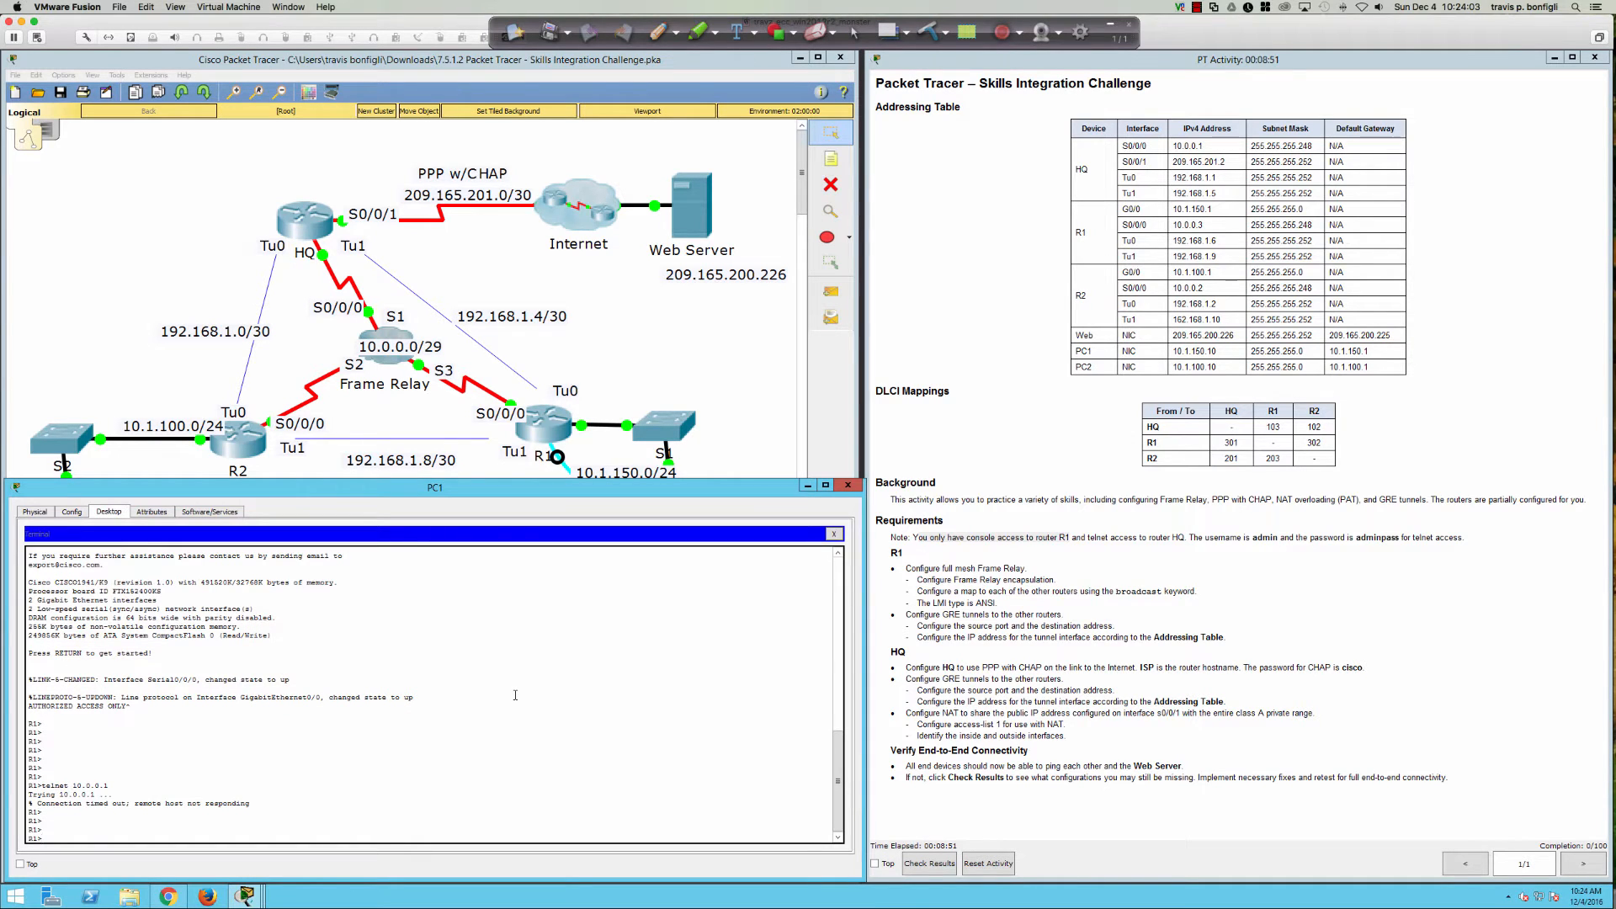
Step: Put R1 into privileged and global configuration mode with en and conf t
text(en)
key(Tab)
key(Return)
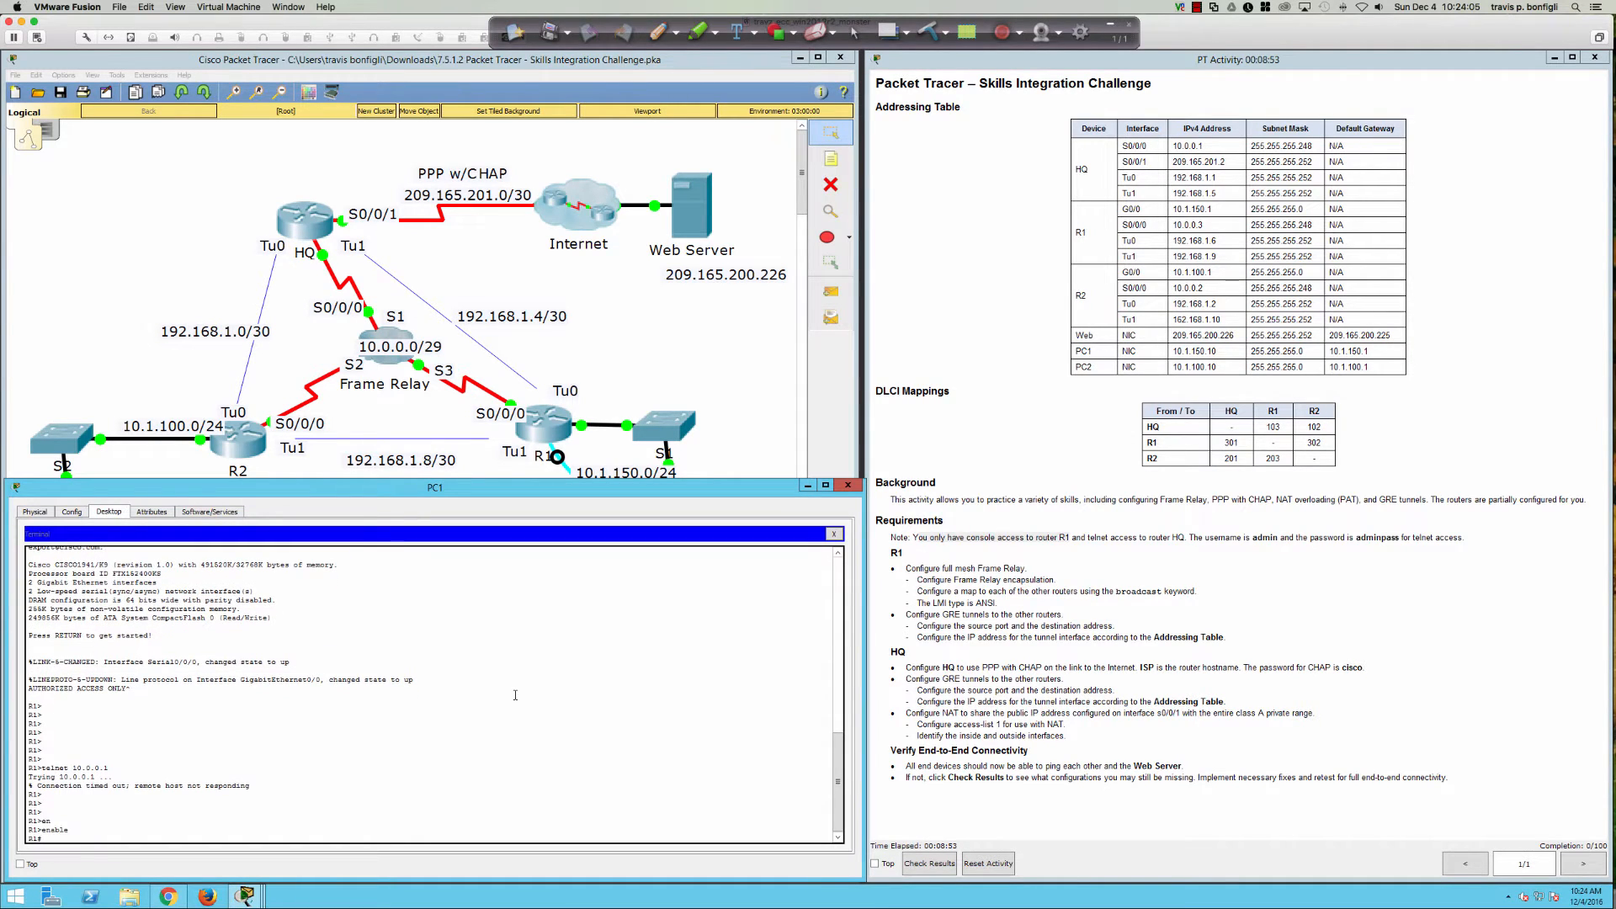
text(con)
key(Tab)
text(f )
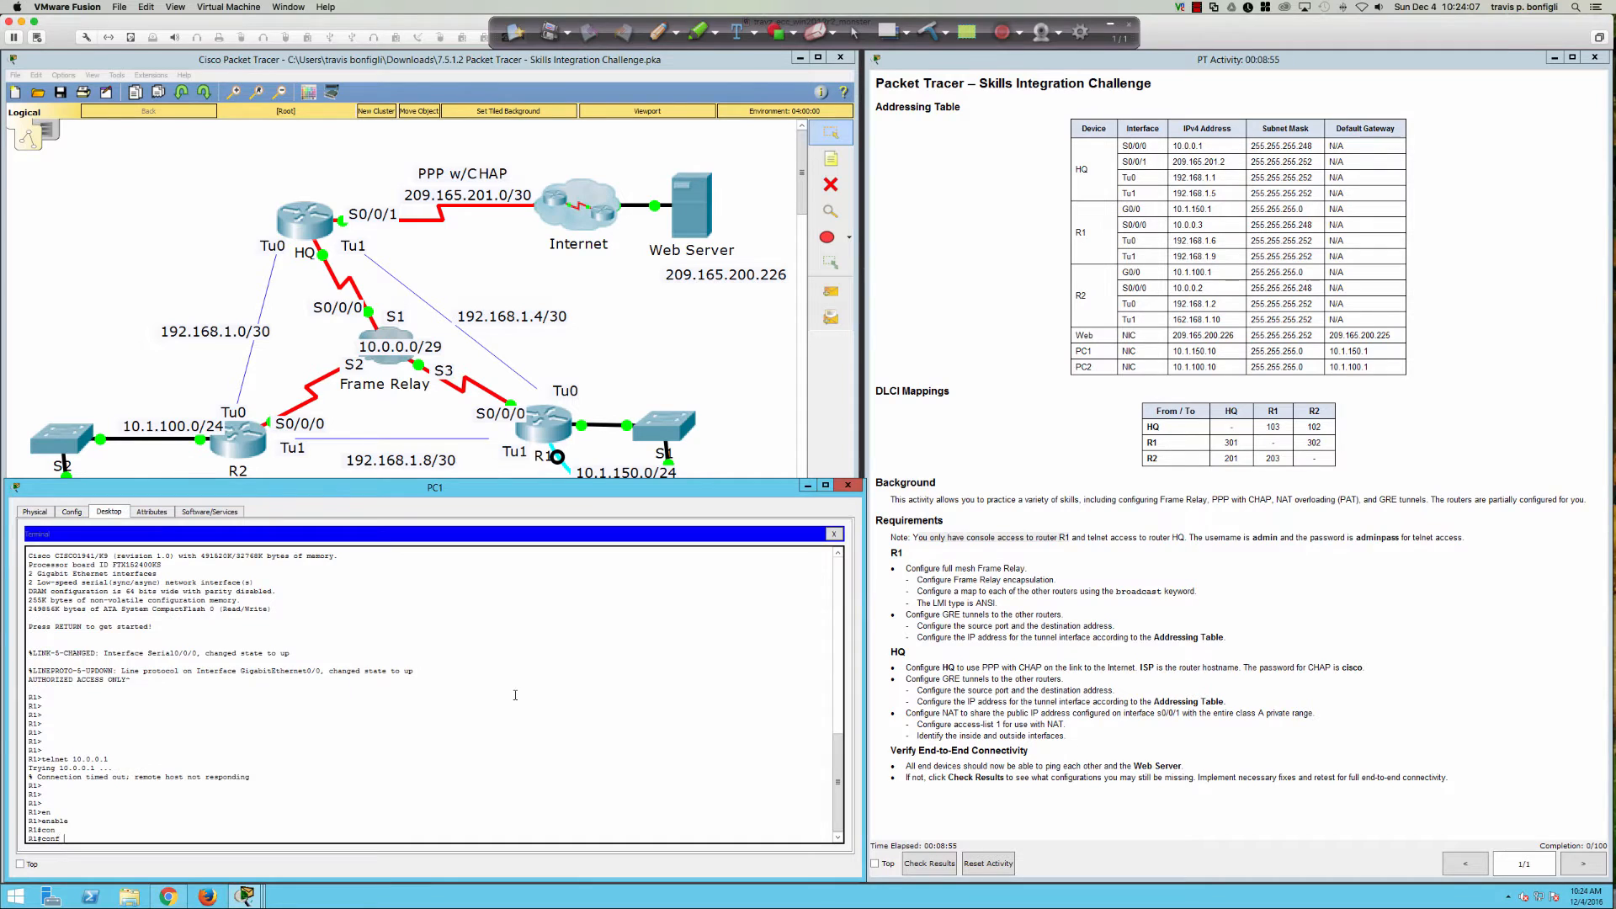
text(t)
key(Return)
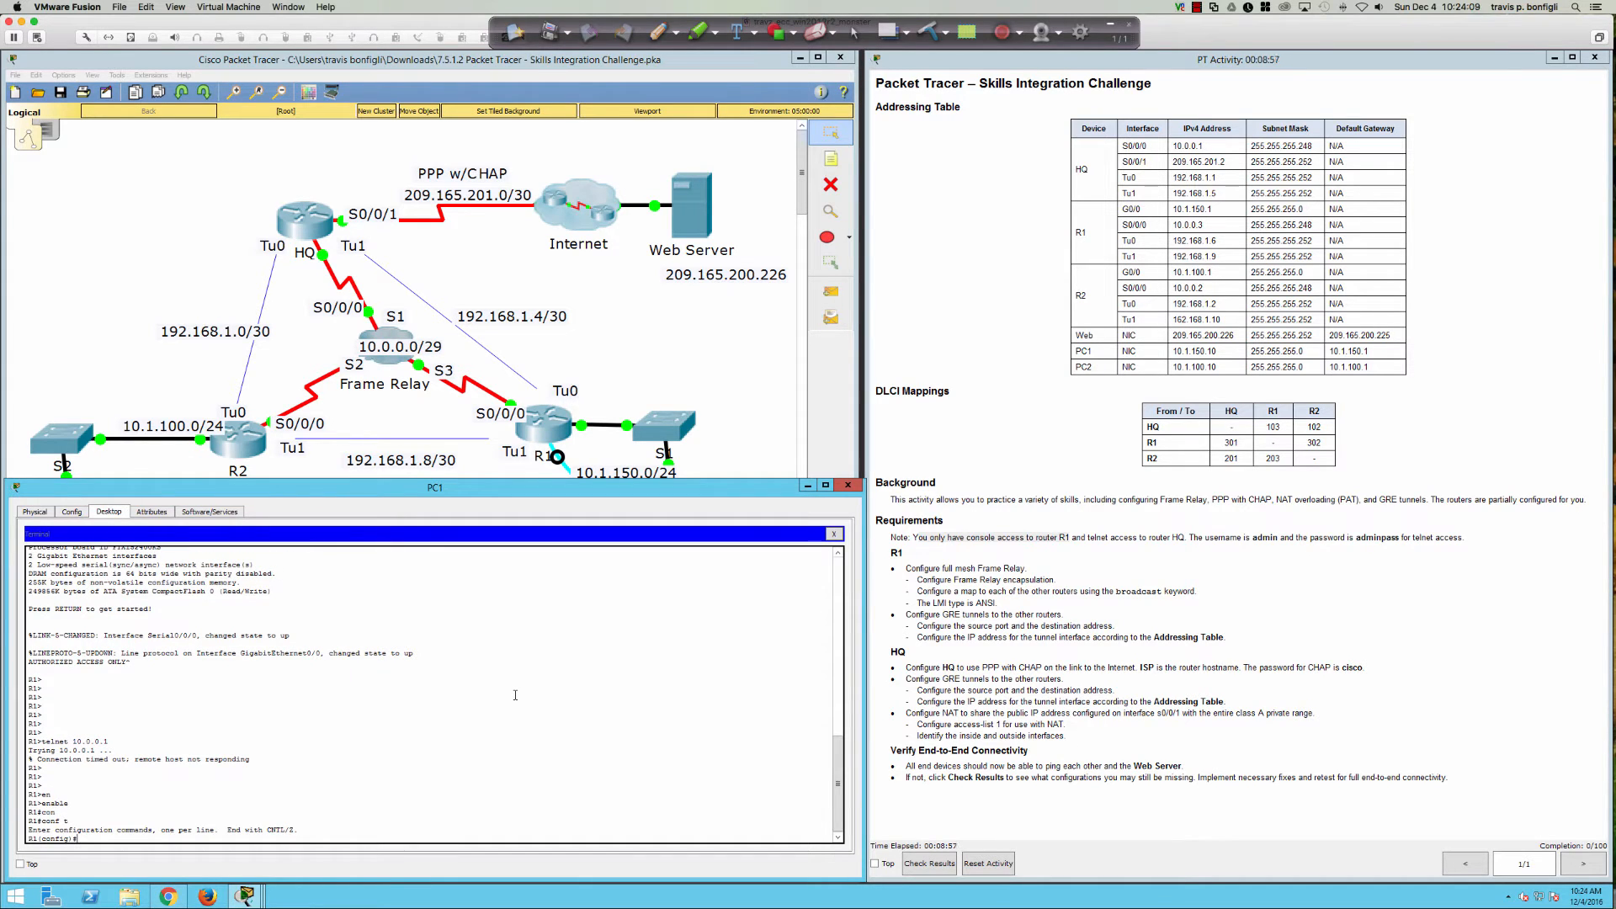
key(Return)
key(Return)
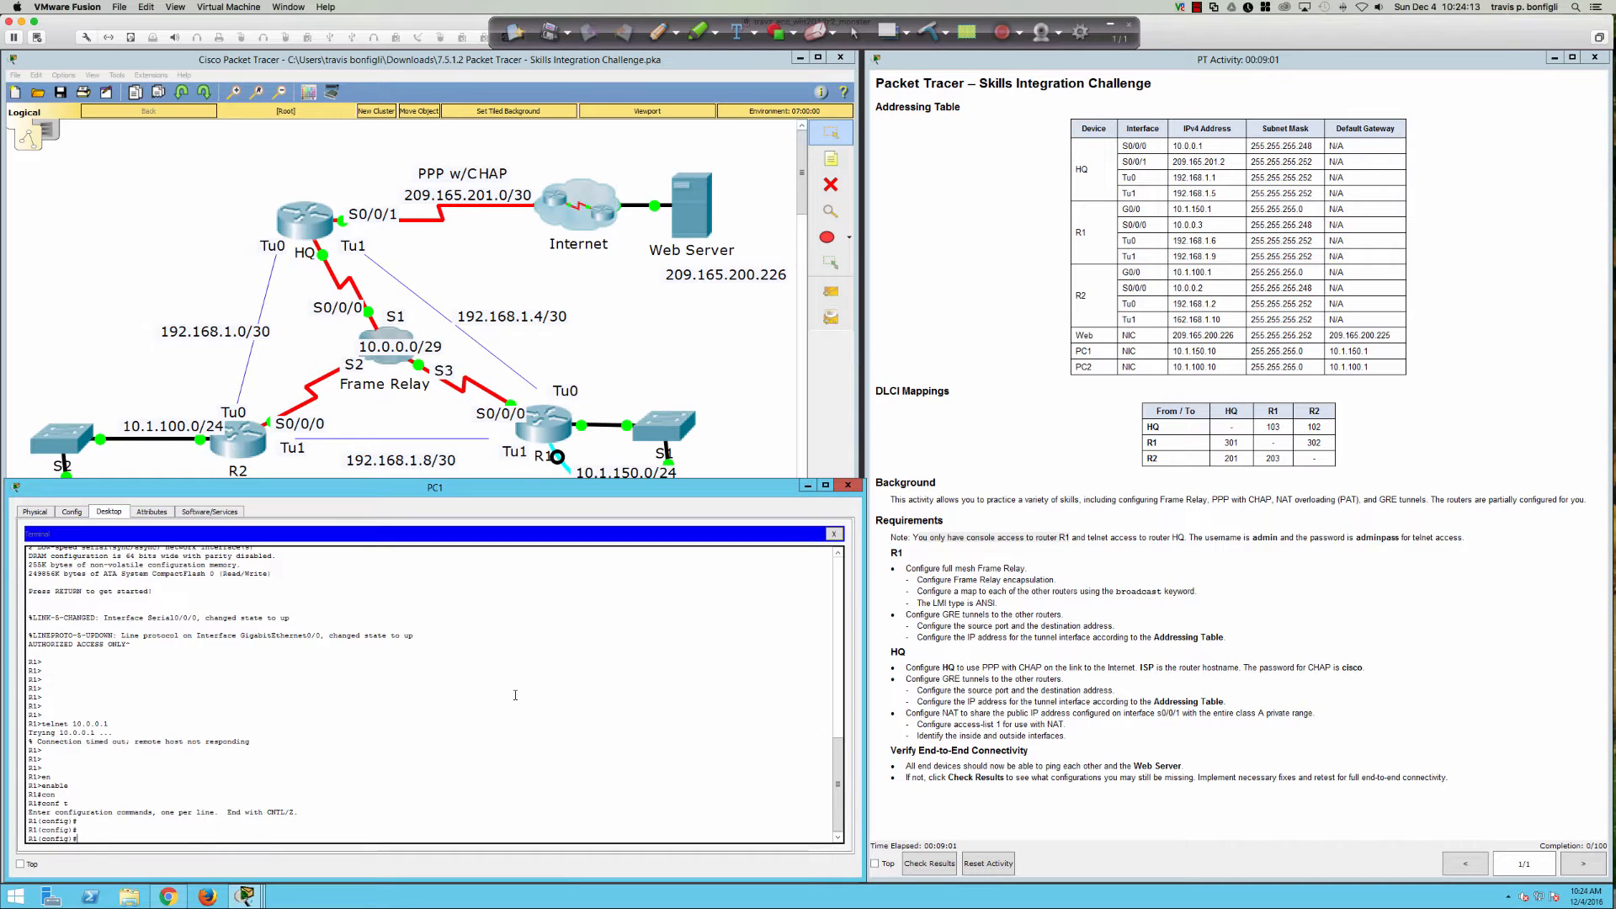
click(658, 32)
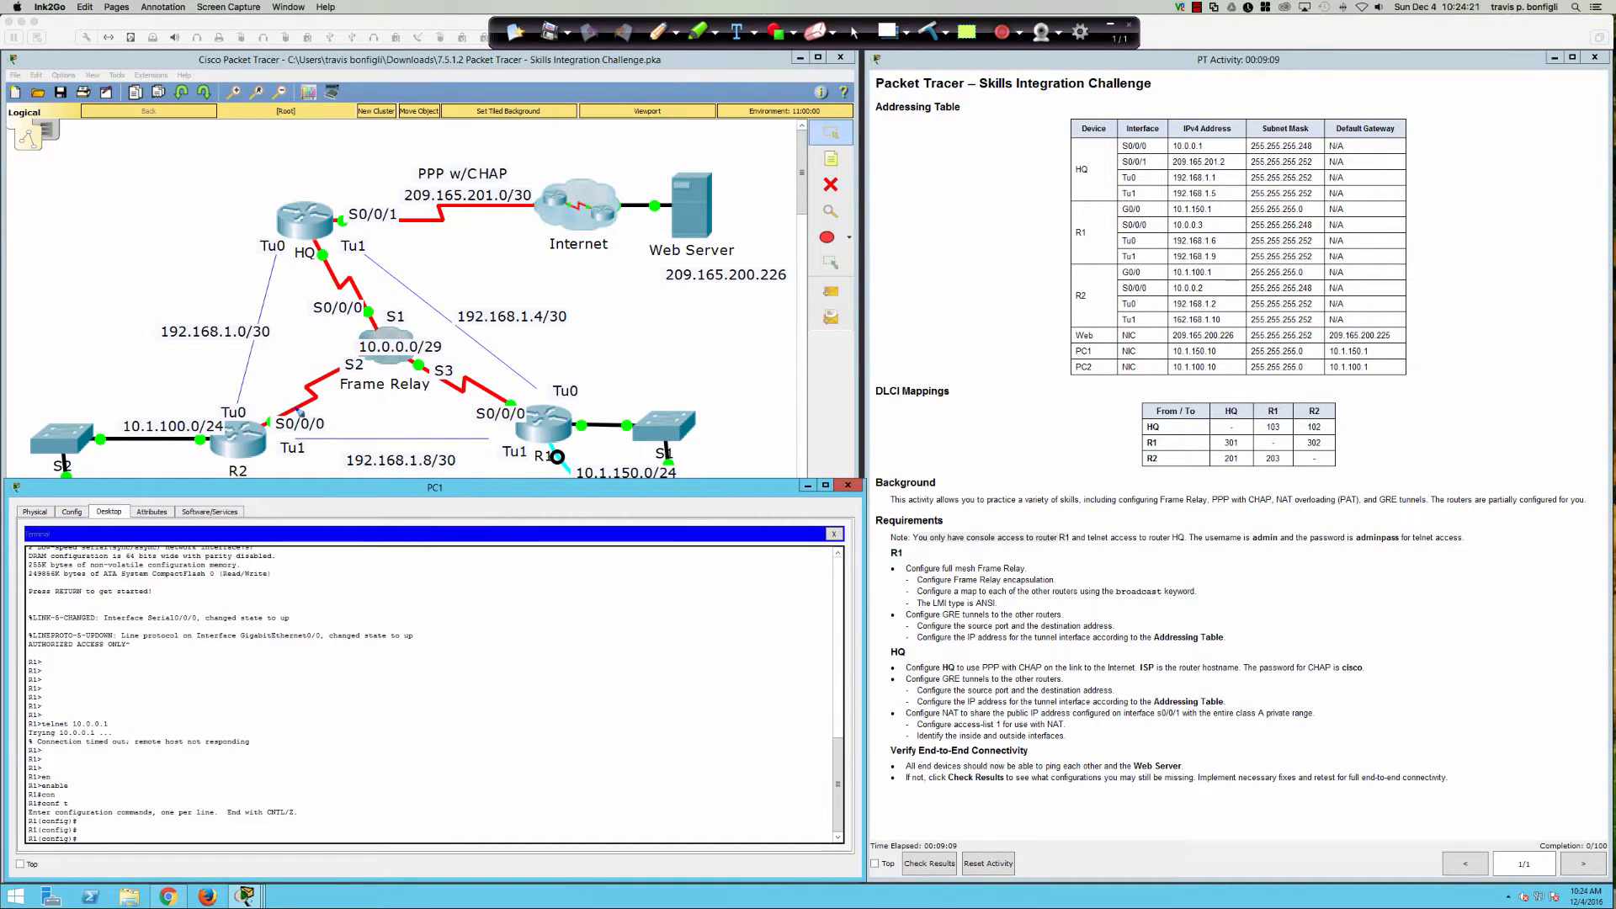
Step: Circle the S0/0/0 labels of R2, R1 and HQ and the 10.0.0.0/29 label in red
mouse_move(300, 412)
mouse_down()
mouse_move(268, 433)
mouse_move(337, 426)
mouse_move(290, 404)
mouse_up()
mouse_move(510, 399)
mouse_down()
mouse_move(481, 434)
mouse_move(515, 392)
mouse_move(495, 394)
mouse_up()
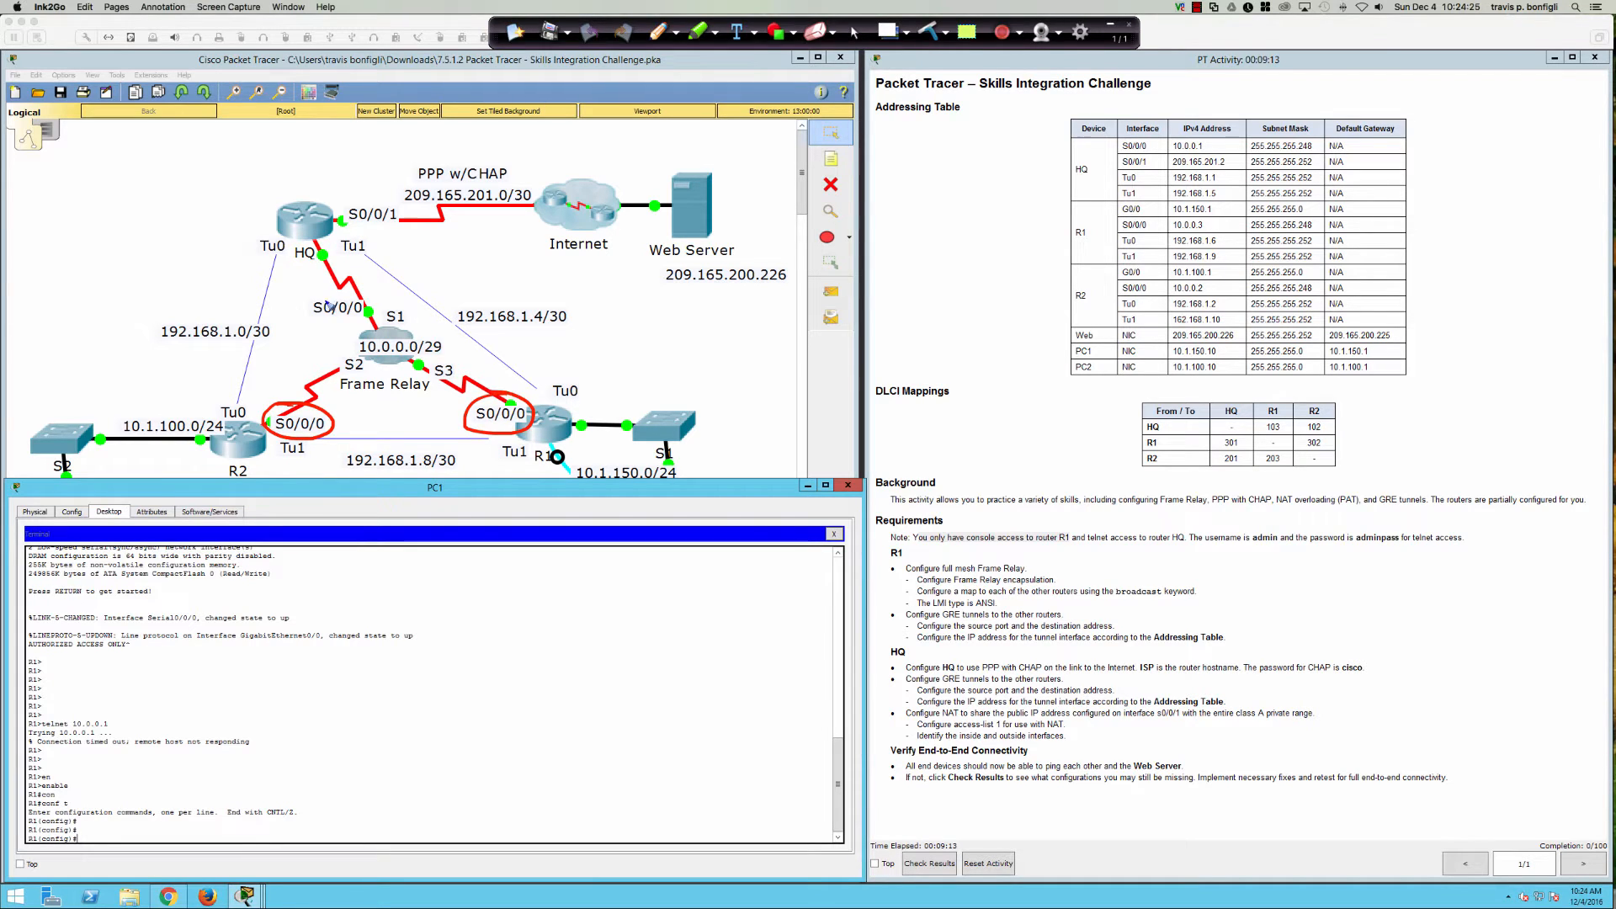
mouse_move(328, 305)
mouse_down()
mouse_move(301, 318)
mouse_move(370, 295)
mouse_move(345, 280)
mouse_up()
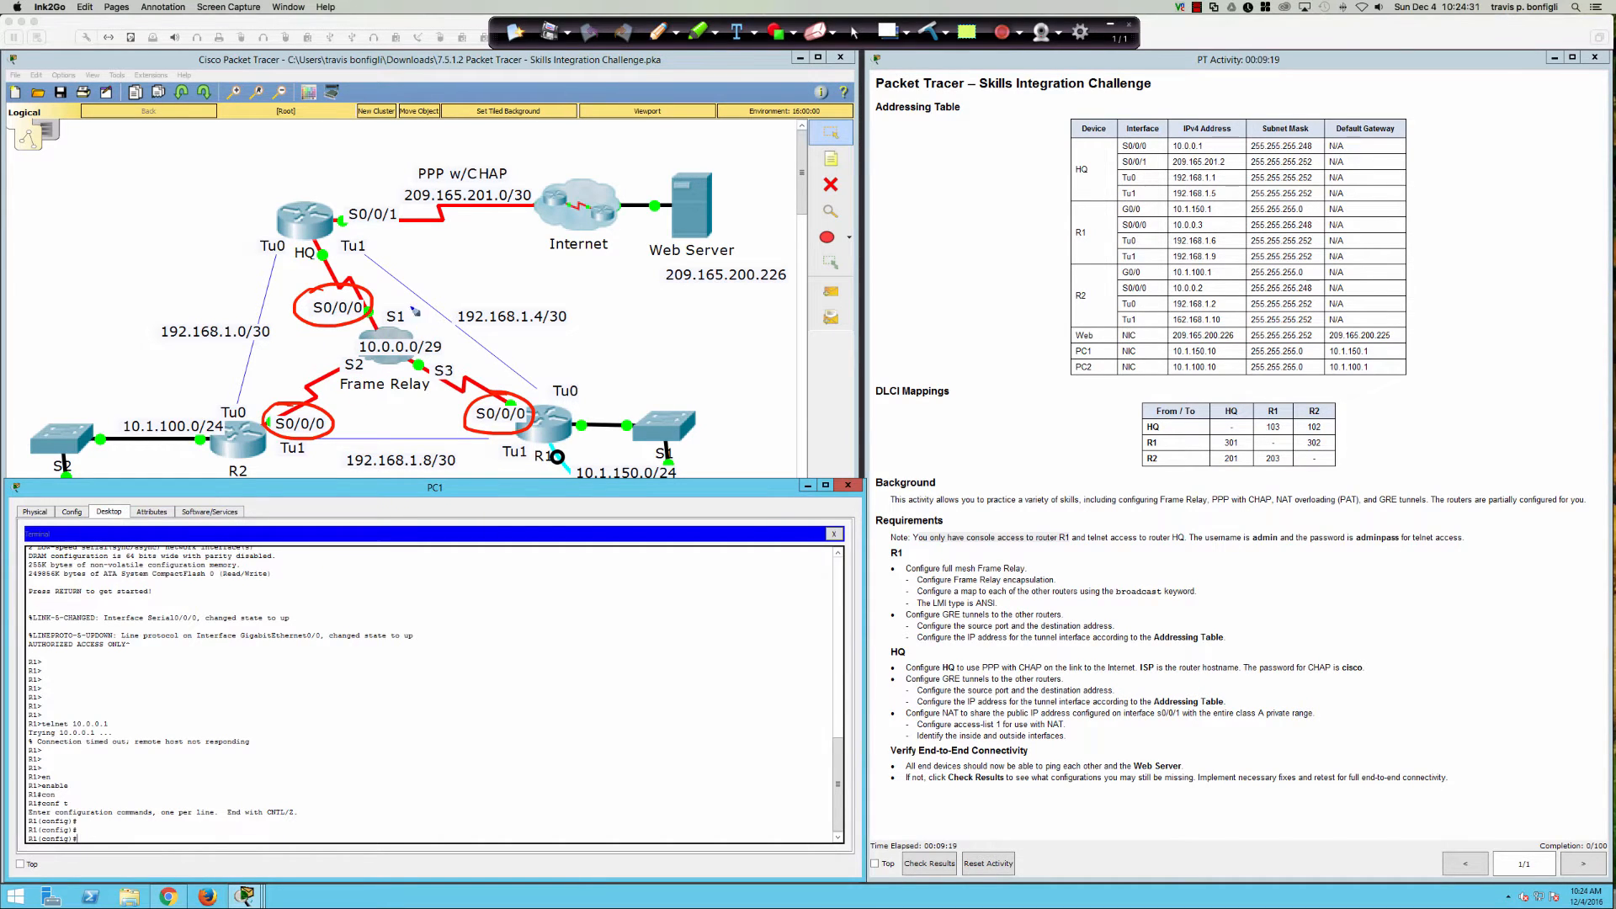
mouse_move(403, 334)
mouse_down()
mouse_move(352, 327)
mouse_move(339, 353)
mouse_move(437, 373)
mouse_move(460, 343)
mouse_move(400, 335)
mouse_move(372, 357)
mouse_move(434, 360)
mouse_move(374, 362)
mouse_up()
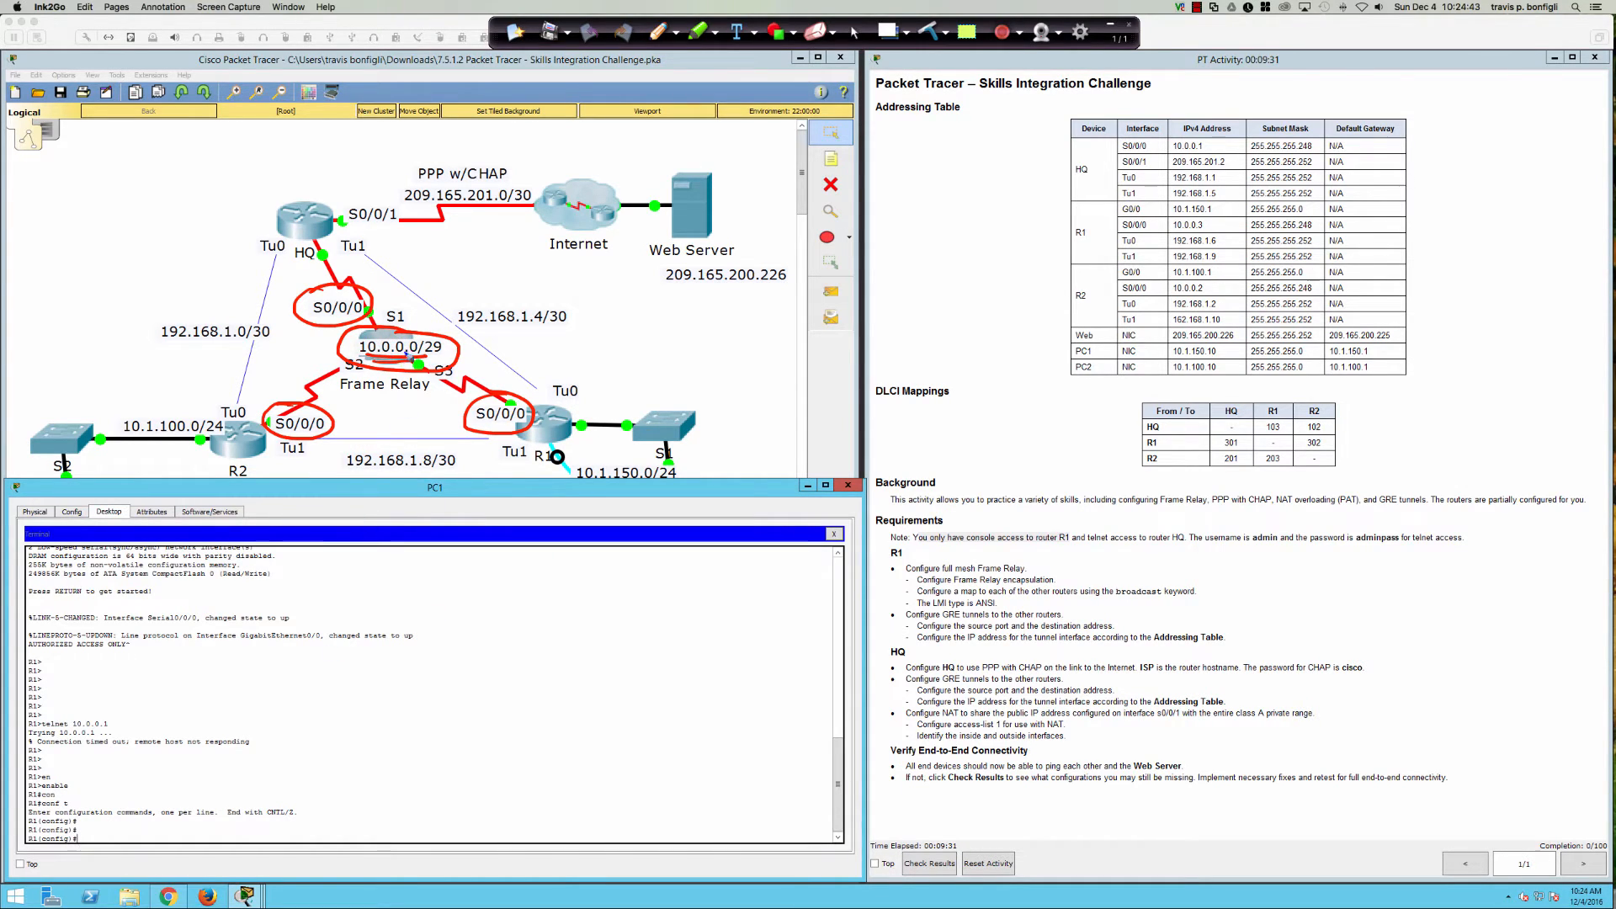
Step: Handwrite 10.0.0.0/29 over the console area with /29 circled
mouse_move(356, 665)
mouse_down()
mouse_move(350, 696)
mouse_move(377, 670)
mouse_move(449, 671)
mouse_move(486, 697)
mouse_move(503, 674)
mouse_move(515, 708)
mouse_up()
click(391, 685)
drag(543, 673, 566, 702)
mouse_move(579, 674)
mouse_down()
mouse_move(576, 704)
mouse_move(522, 692)
mouse_move(556, 649)
mouse_up()
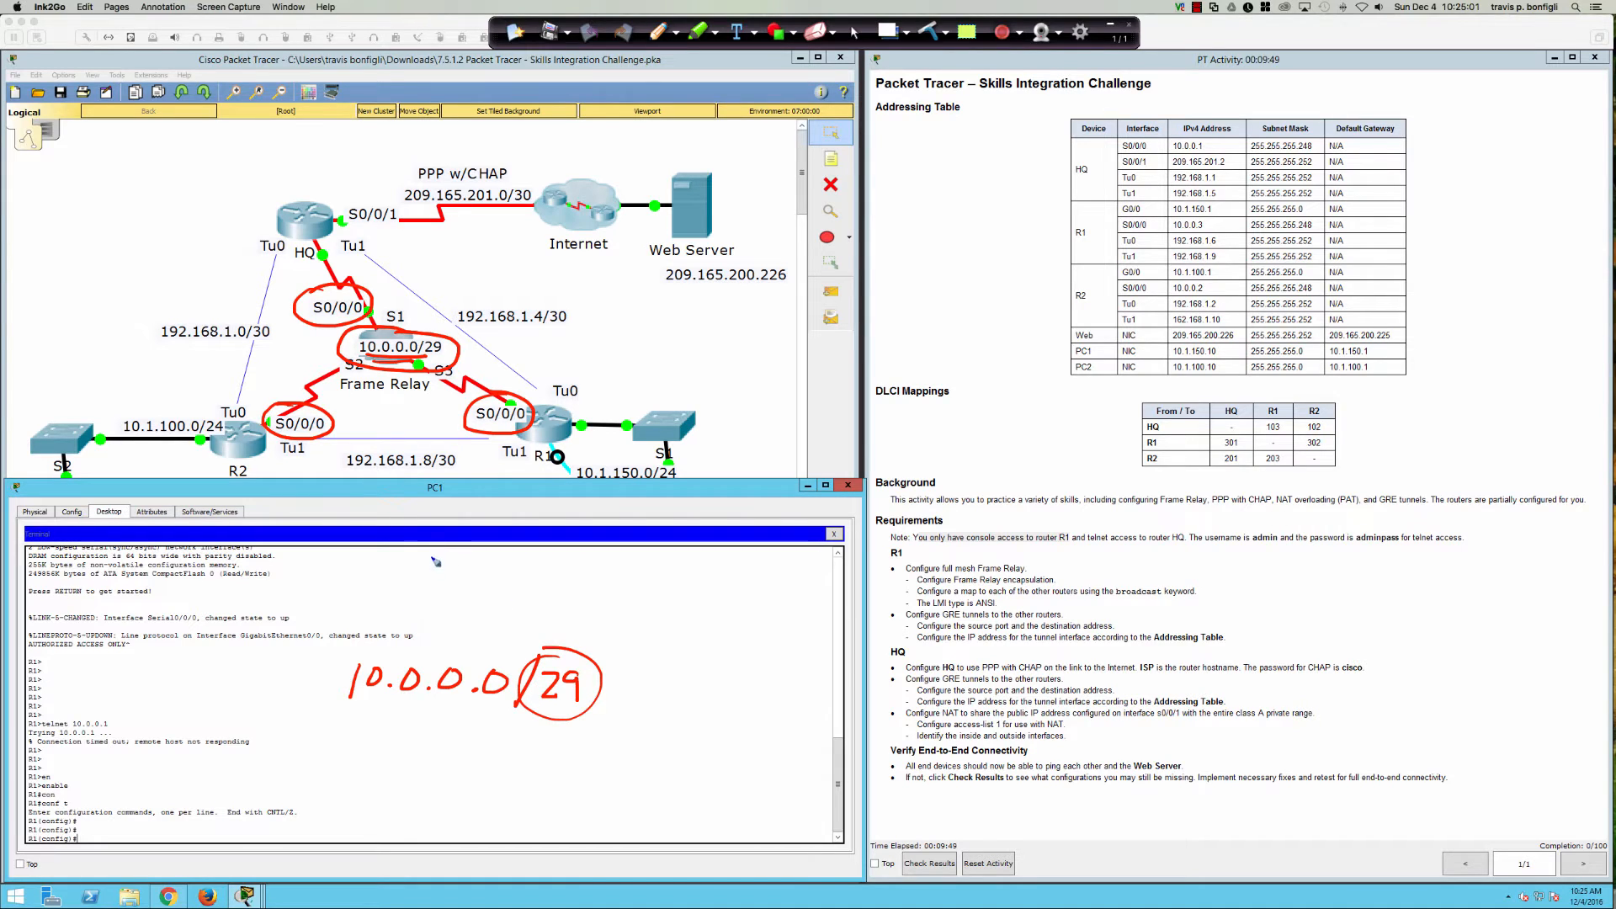
Step: Draw a NET ID arrow to the final 0 and write 2³ = 8
drag(505, 627, 509, 698)
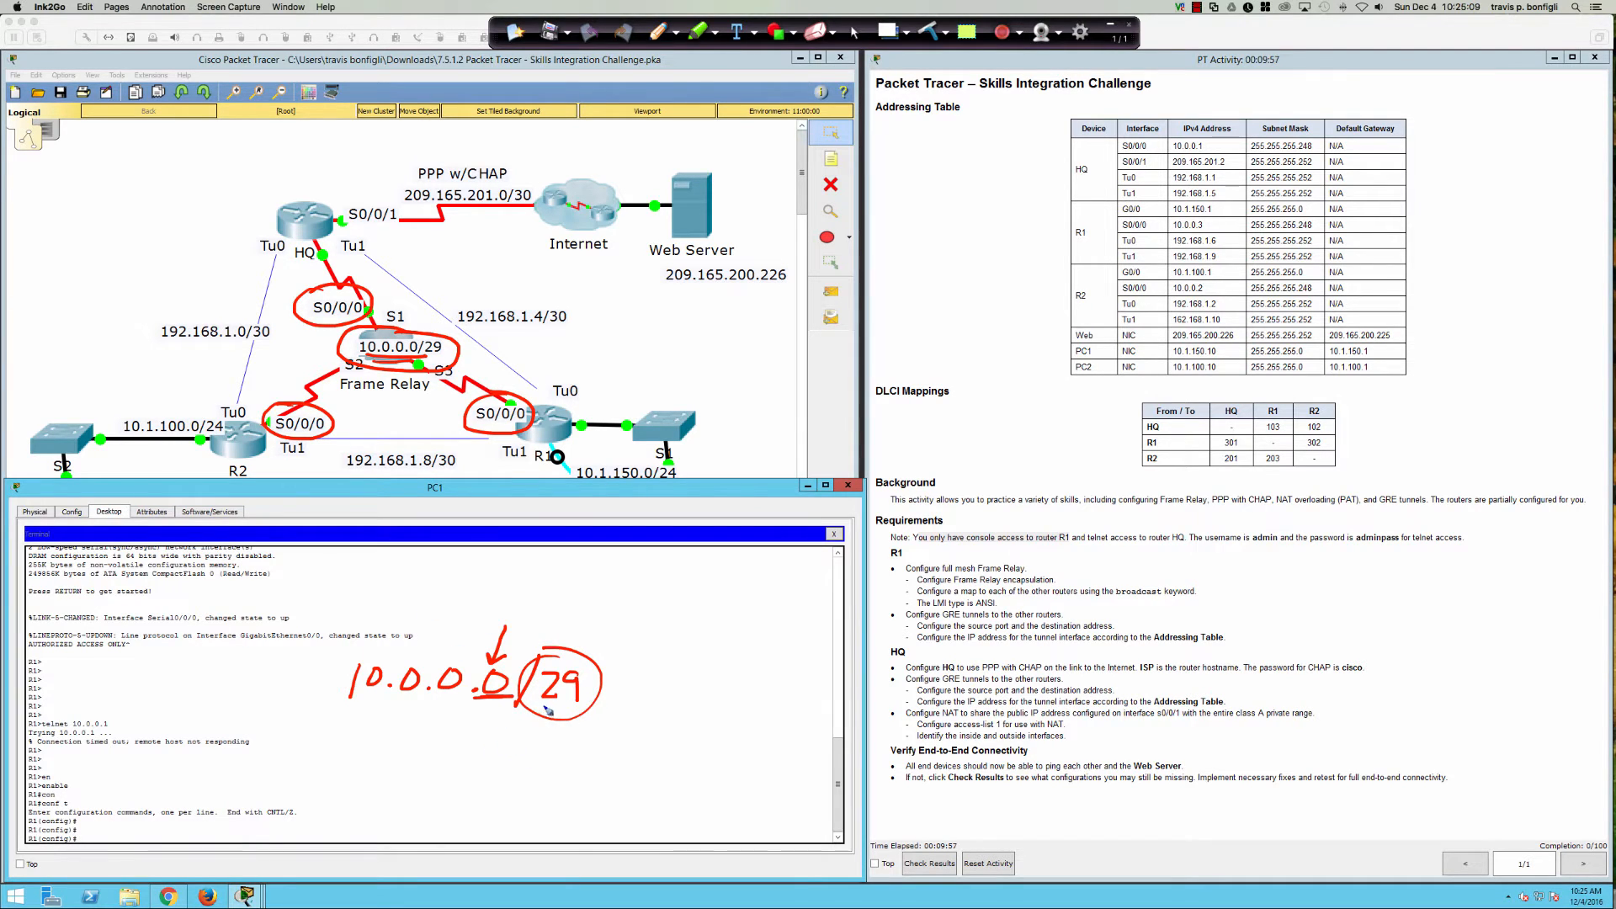
drag(540, 706, 578, 711)
mouse_move(313, 561)
mouse_down()
mouse_move(303, 594)
mouse_move(330, 592)
mouse_up()
drag(337, 525, 350, 552)
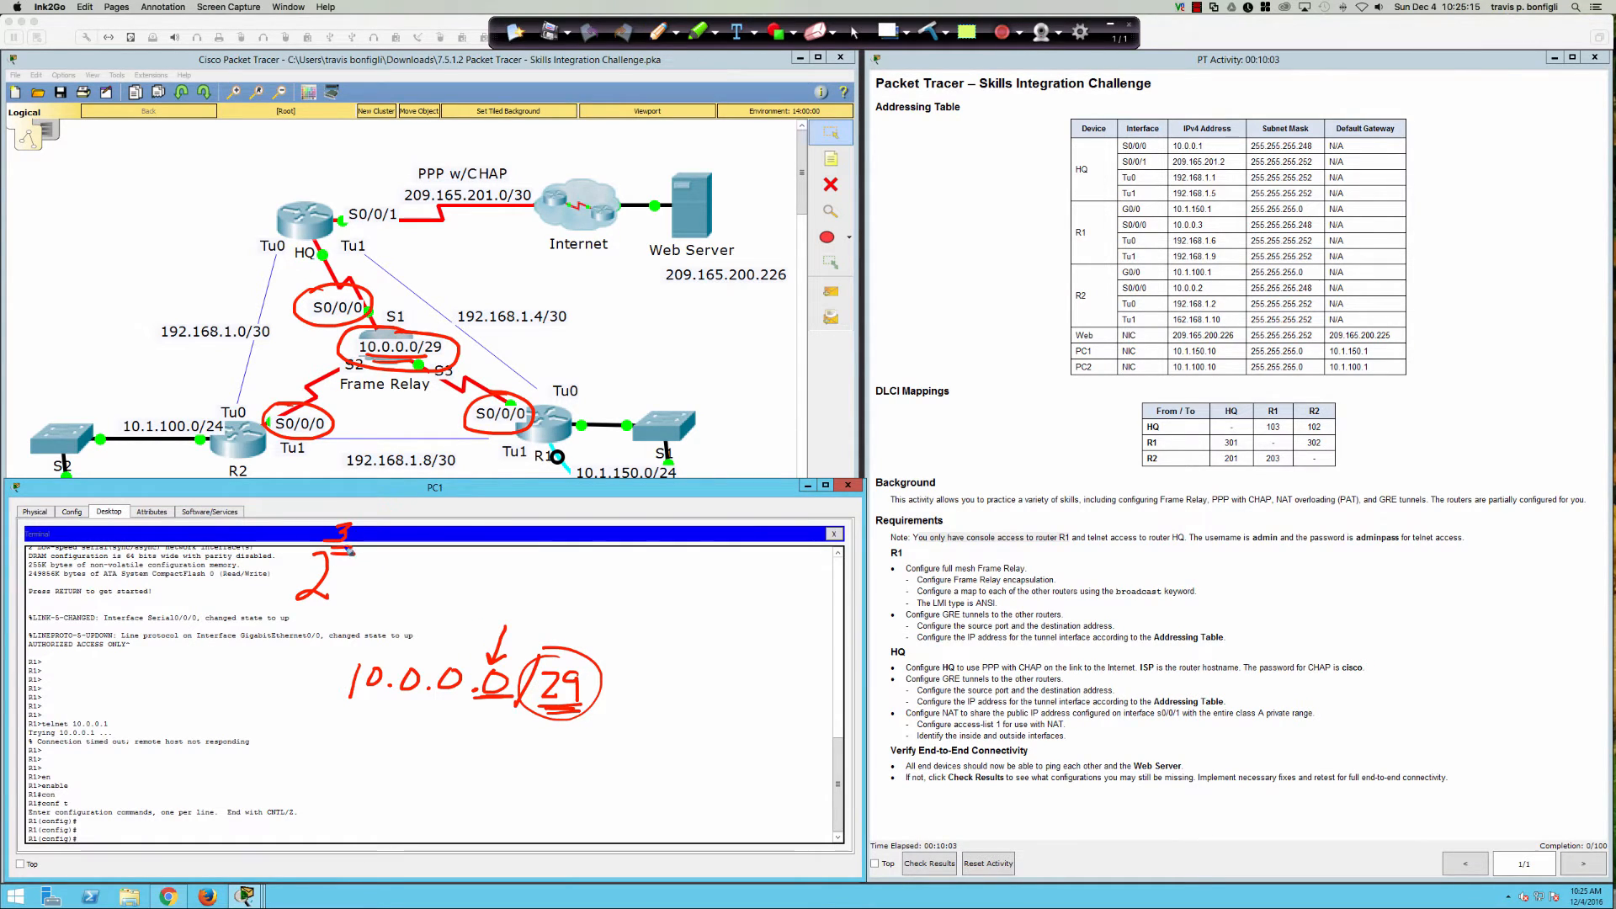
drag(375, 495, 370, 515)
drag(369, 570, 439, 562)
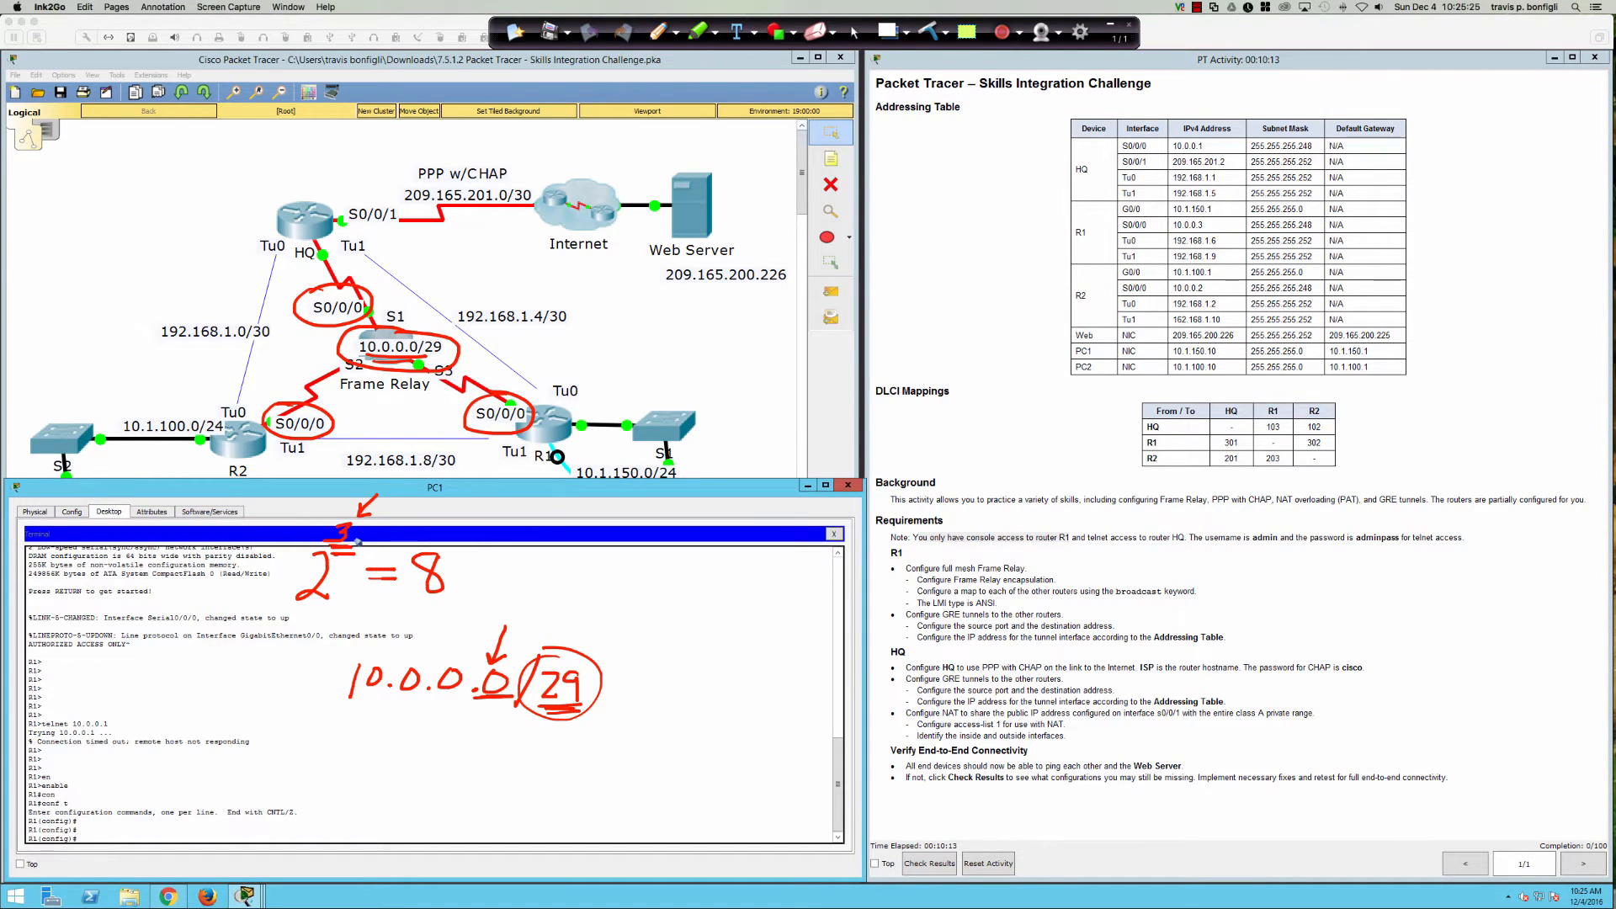
Step: Label the 3 as host bits and the 8 as block size
mouse_move(390, 487)
mouse_down()
mouse_move(391, 506)
mouse_move(496, 490)
mouse_up()
click(481, 505)
drag(501, 489, 488, 504)
drag(330, 510, 329, 511)
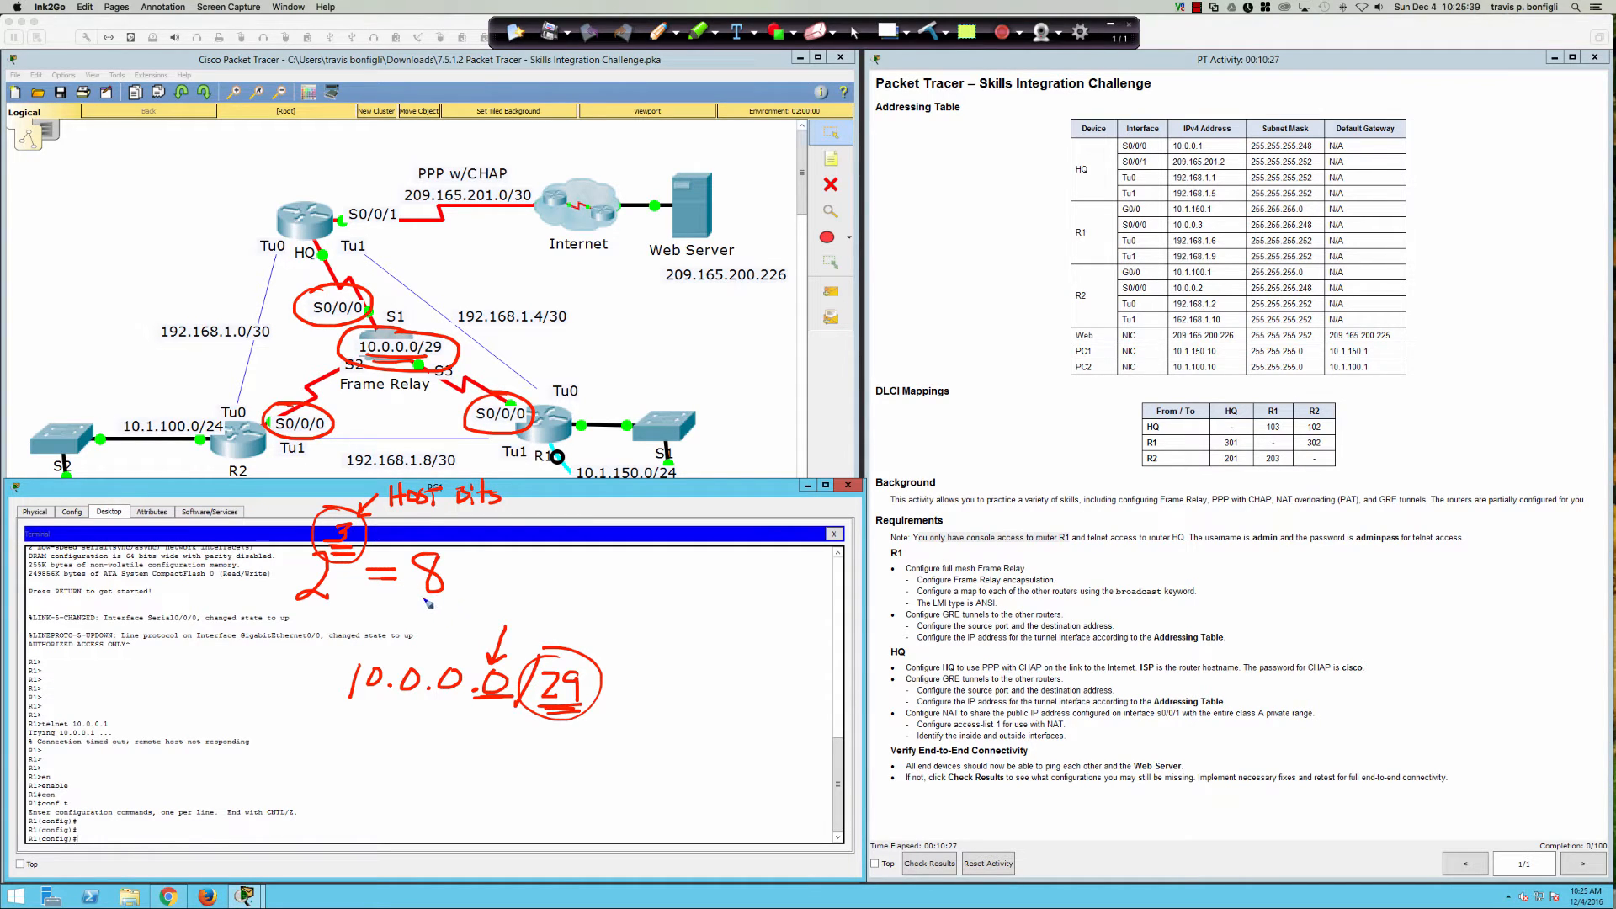
mouse_move(424, 601)
mouse_down()
mouse_move(520, 607)
mouse_move(544, 588)
mouse_move(538, 619)
mouse_move(556, 607)
mouse_move(559, 626)
mouse_up()
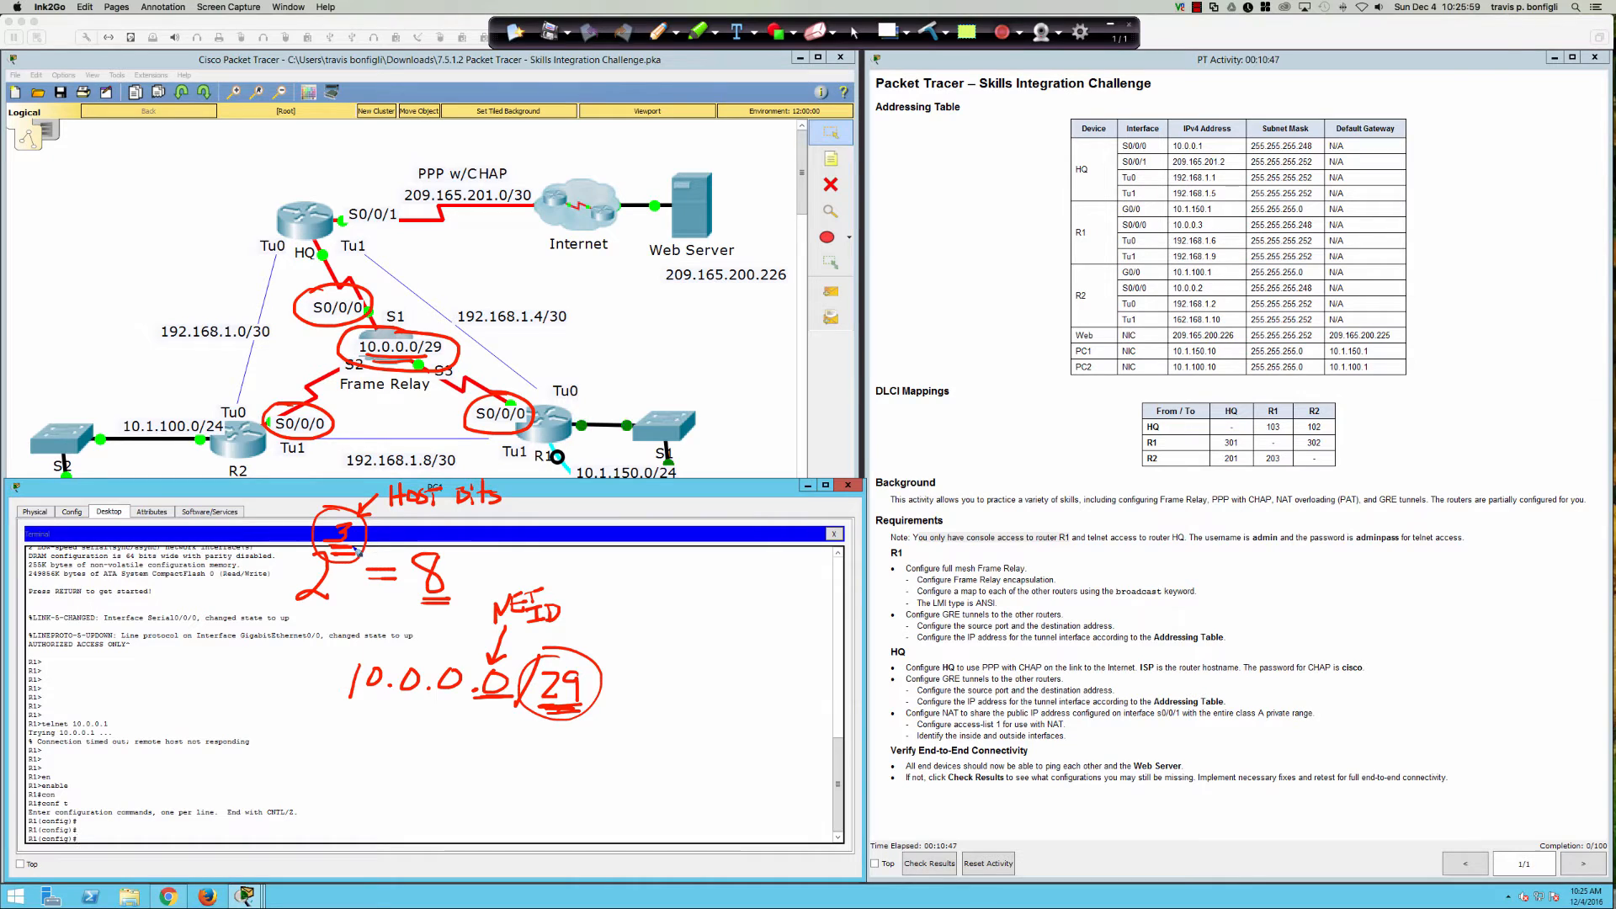
mouse_move(418, 544)
mouse_down()
mouse_move(459, 581)
mouse_move(459, 555)
mouse_move(590, 539)
mouse_up()
drag(595, 527, 607, 531)
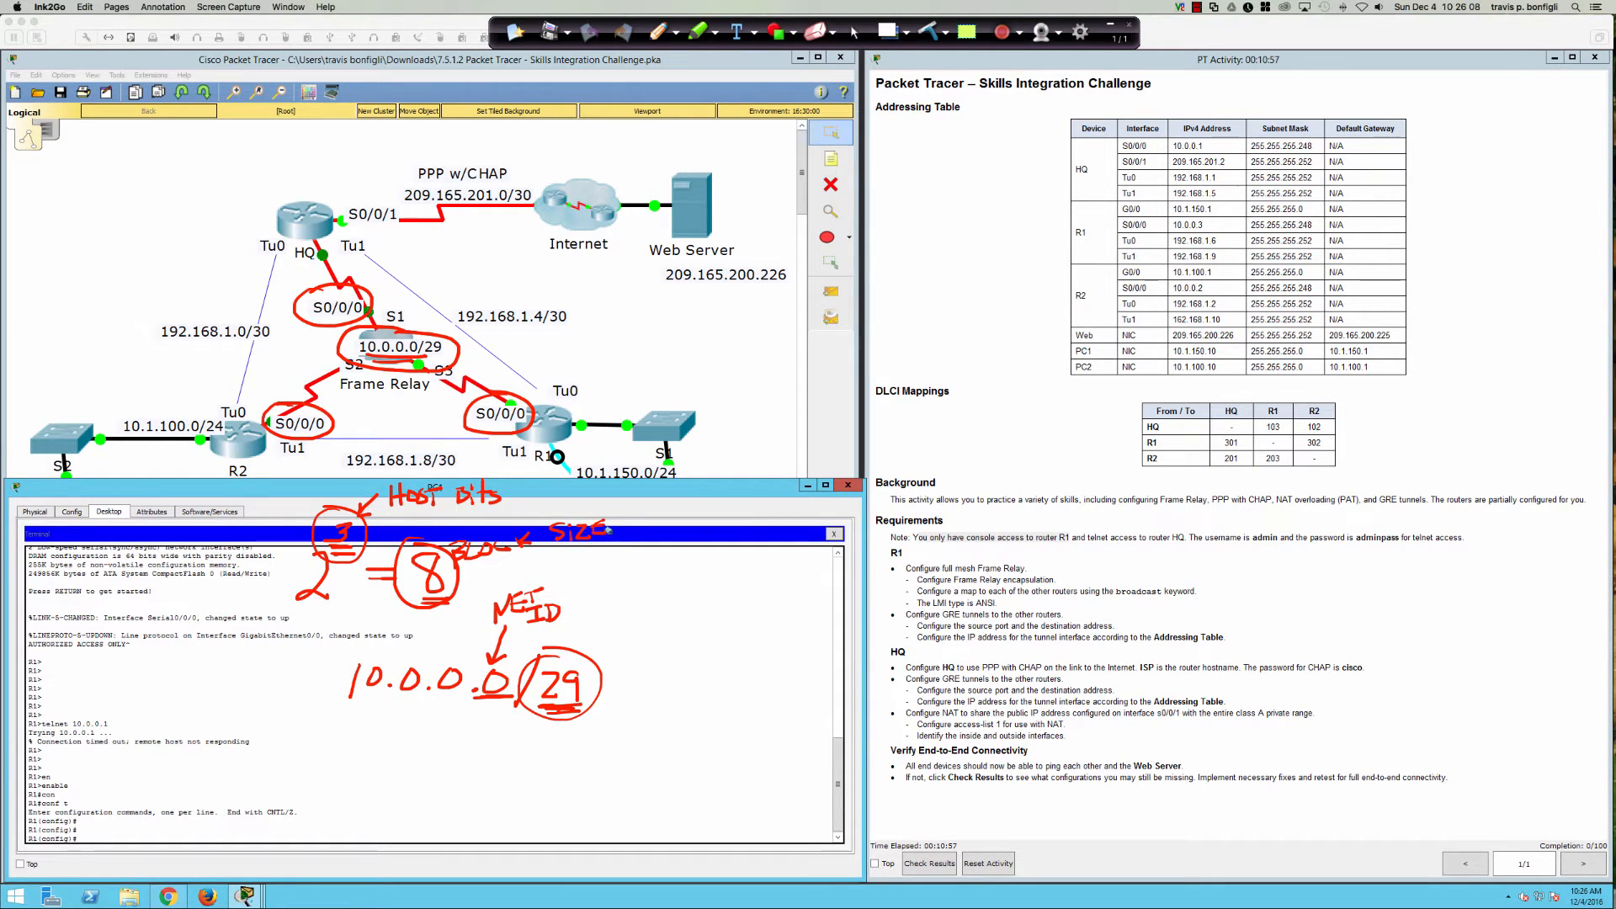
Step: Write the /29 block boundaries .8, .16, .24, .32, .40 and .48 across the screen
click(630, 685)
drag(671, 666, 662, 683)
click(762, 692)
mouse_move(795, 667)
mouse_down()
mouse_move(790, 693)
mouse_move(813, 680)
mouse_up()
mouse_move(921, 681)
mouse_down()
mouse_move(967, 692)
mouse_move(1002, 673)
mouse_move(990, 688)
mouse_up()
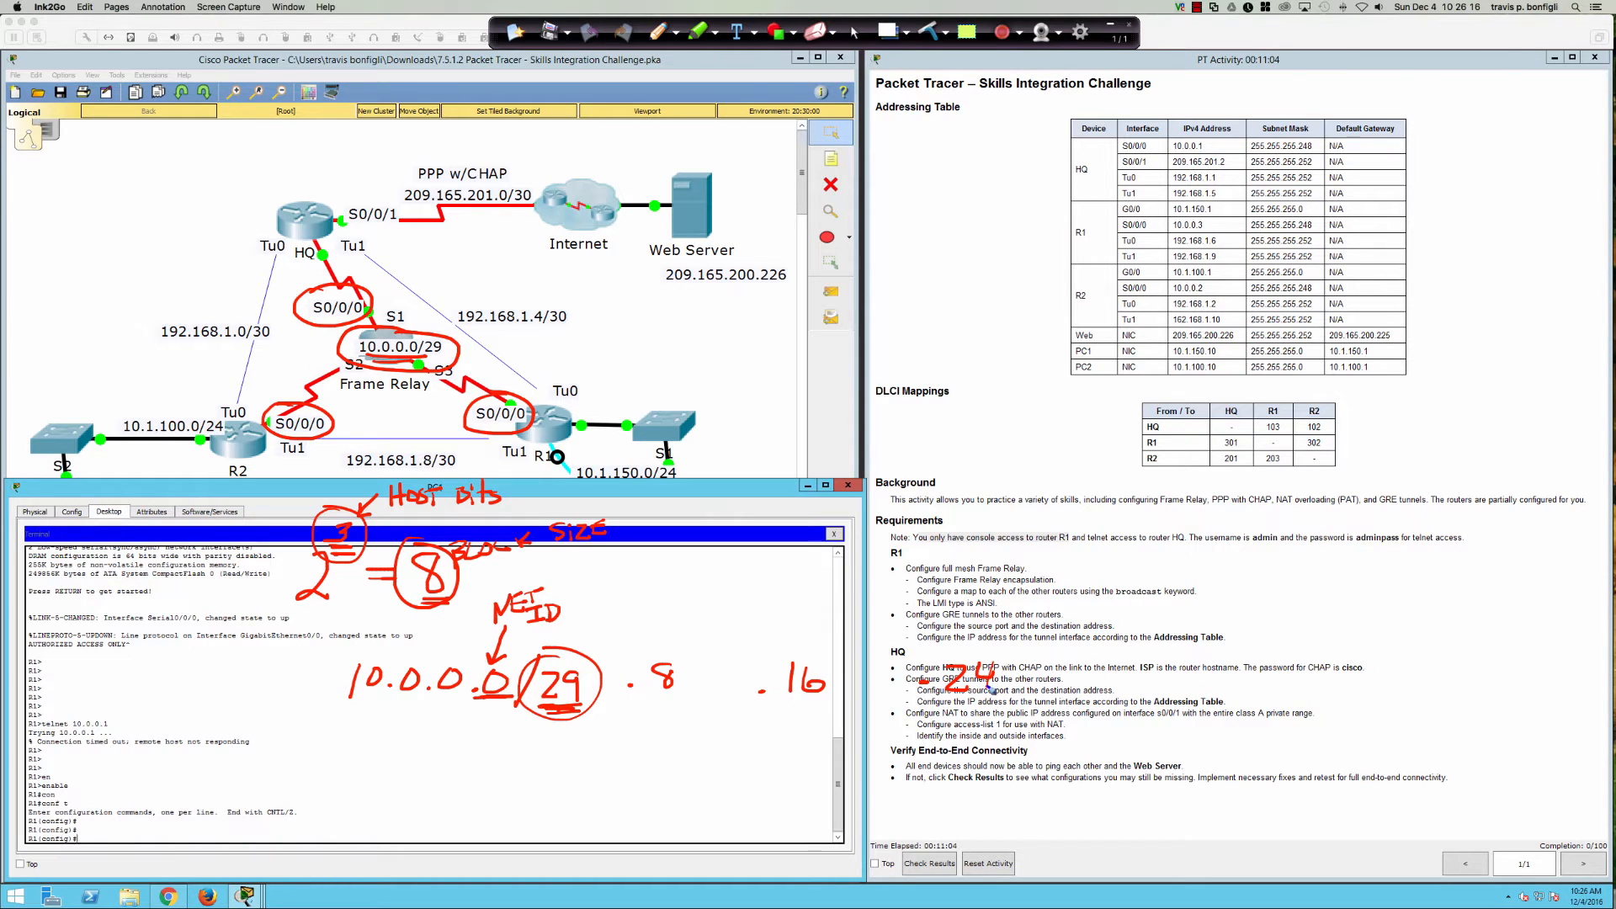
click(1091, 681)
drag(1112, 664, 1114, 691)
drag(1140, 666, 1162, 690)
click(1260, 674)
drag(1288, 658, 1306, 674)
mouse_move(1299, 653)
mouse_down()
mouse_move(1297, 694)
mouse_move(1320, 664)
mouse_up()
click(1422, 676)
mouse_move(1442, 662)
mouse_down()
mouse_move(1463, 667)
mouse_move(1453, 686)
mouse_move(1480, 665)
mouse_up()
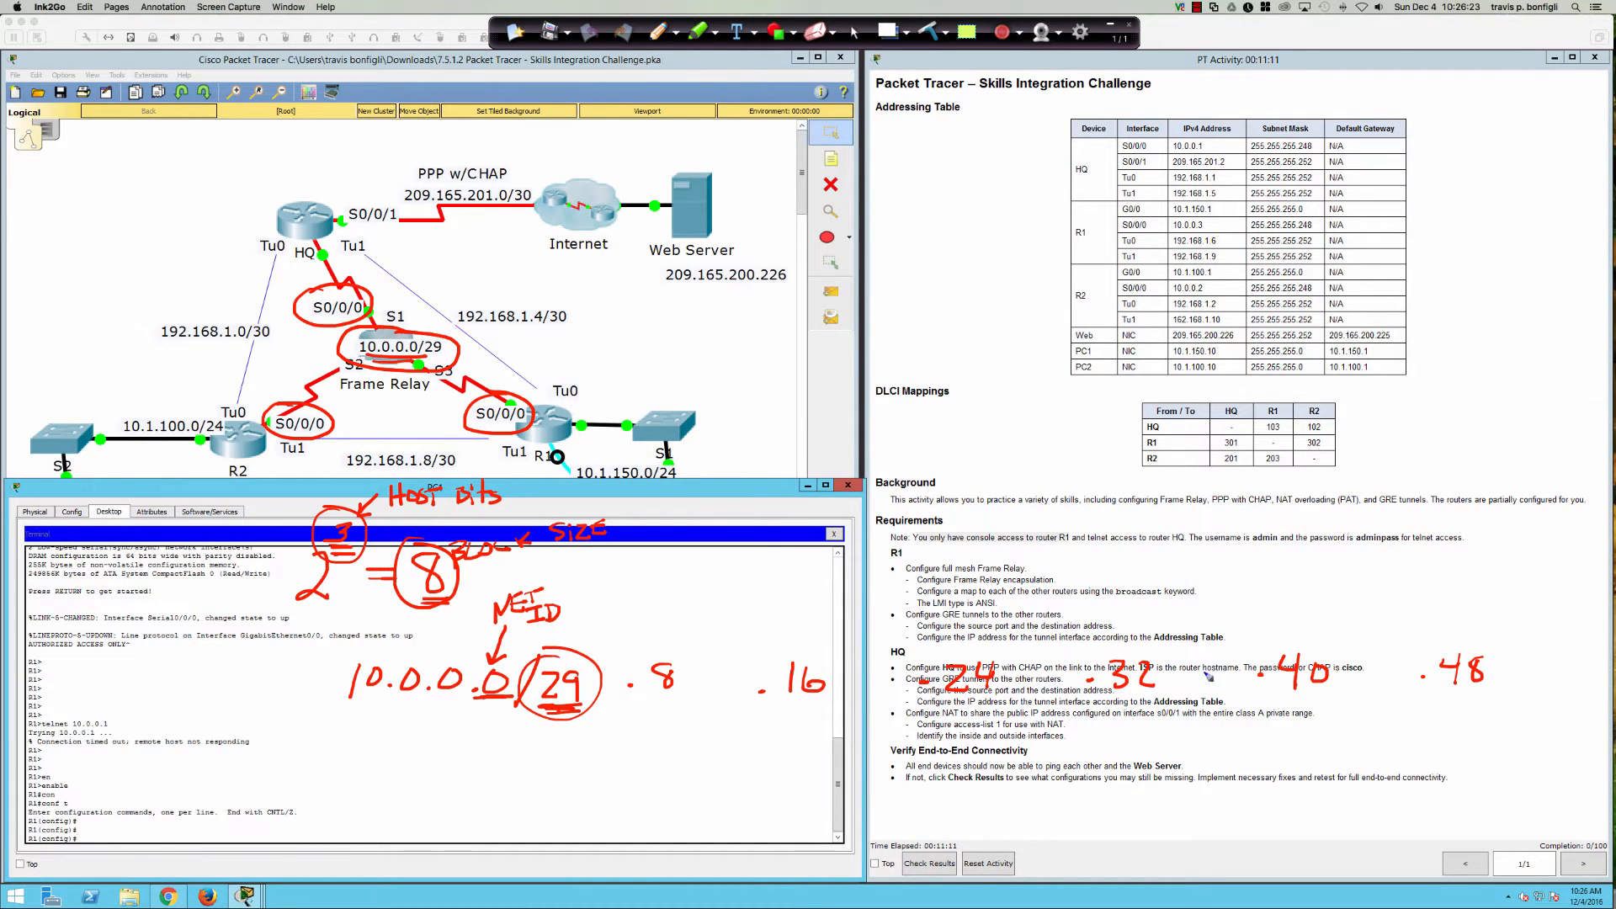
Step: Draw tall divider lines separating each /29 block column
drag(719, 574, 719, 874)
drag(830, 569, 859, 886)
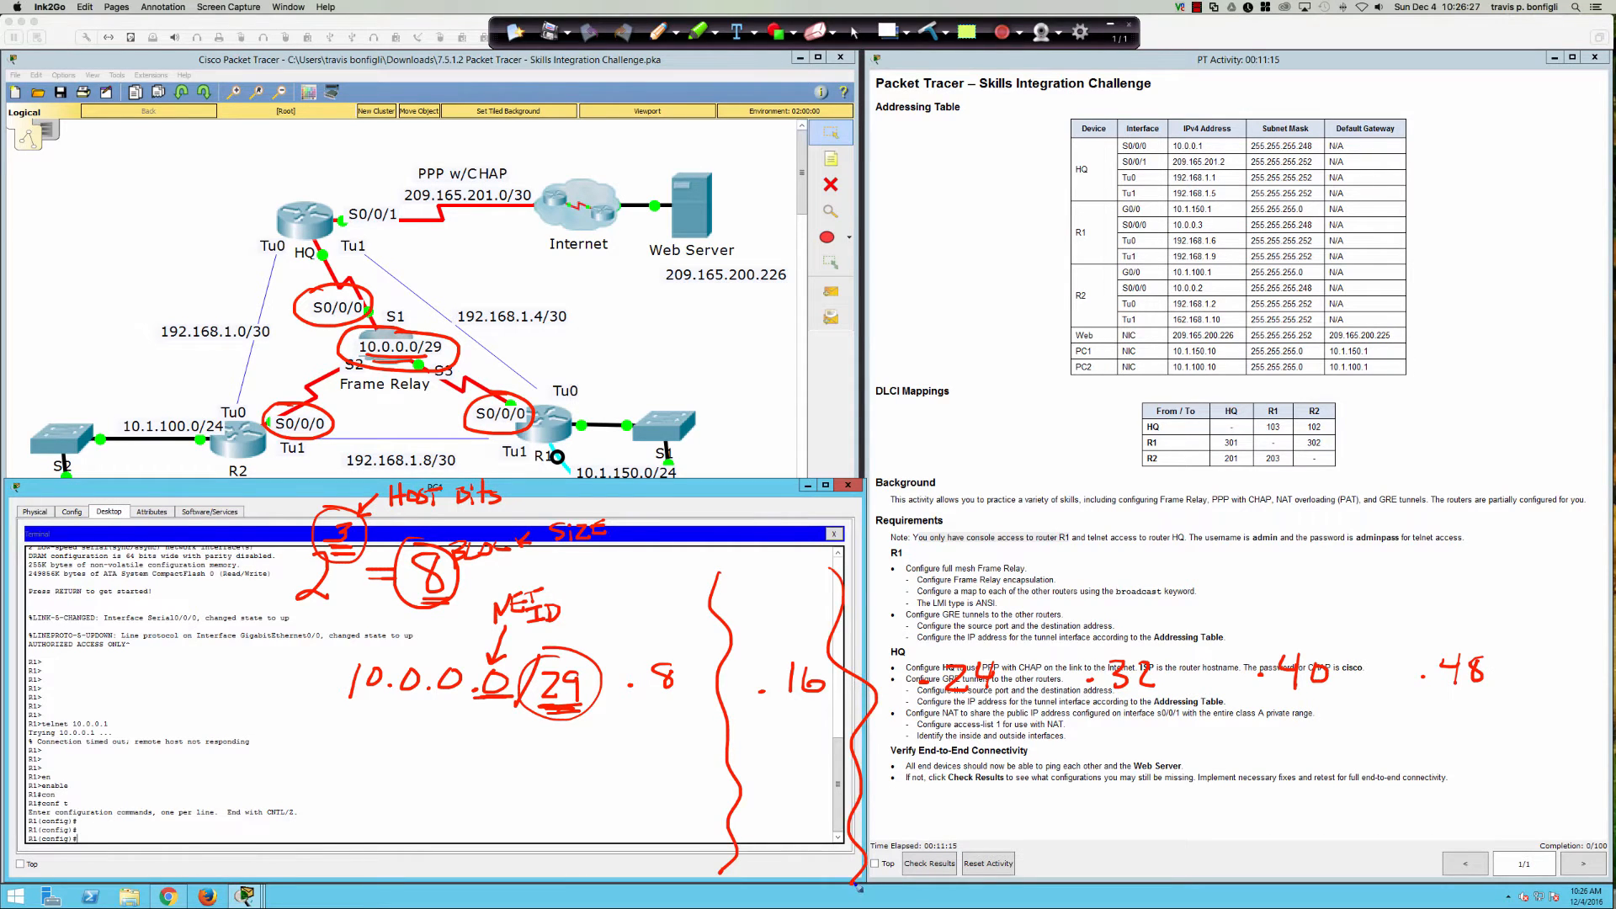
drag(1025, 580, 1059, 875)
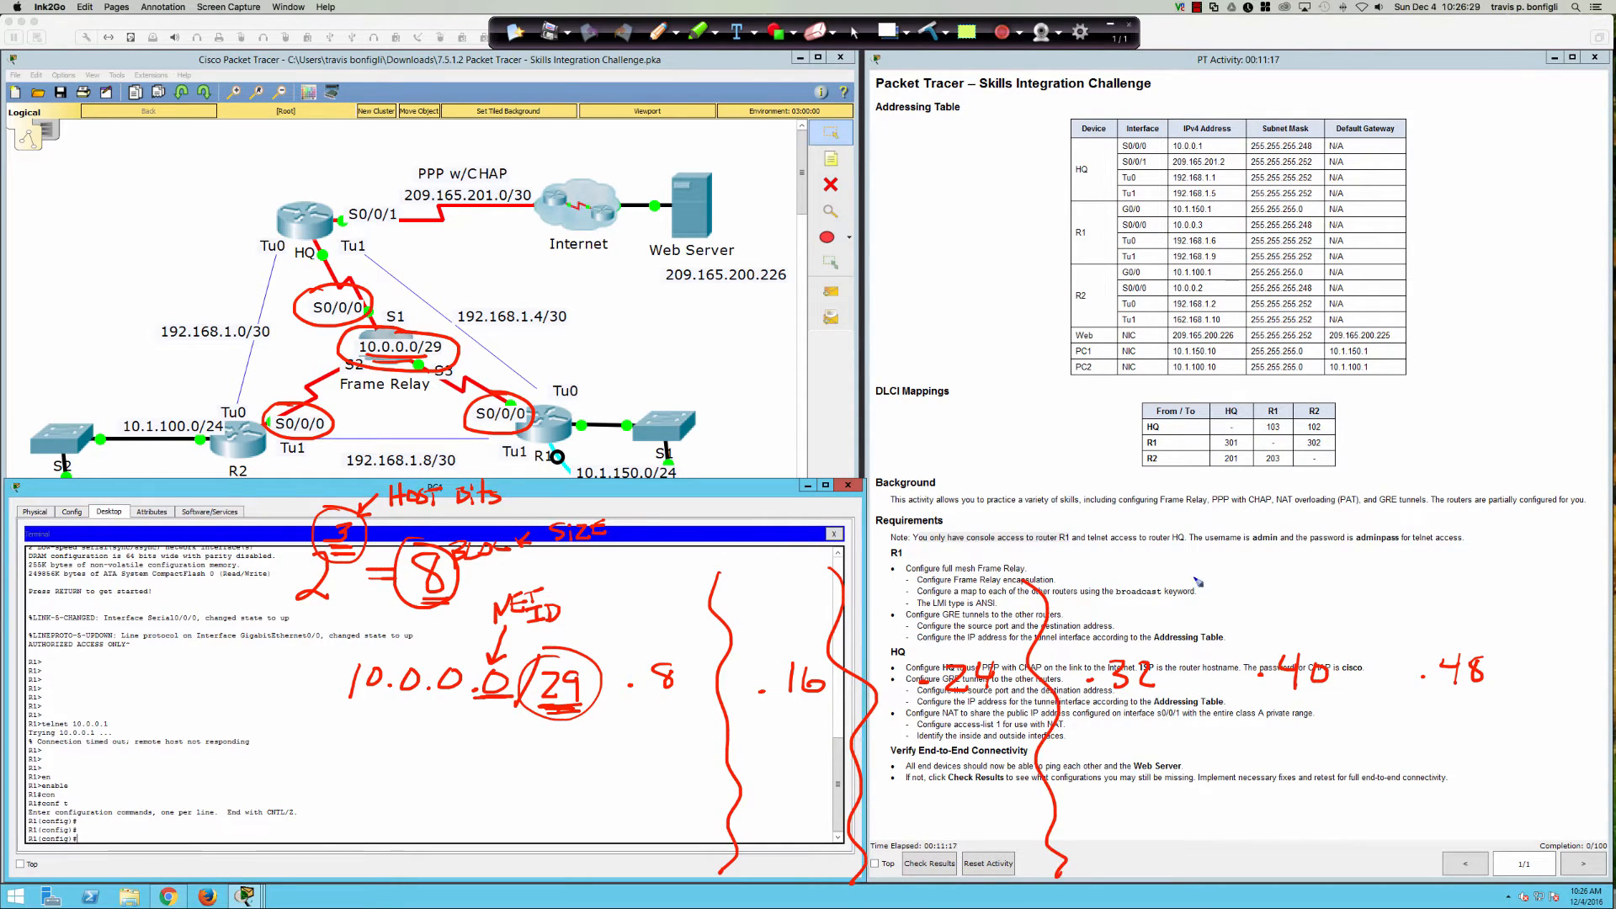
drag(1193, 578, 1230, 874)
drag(1351, 583, 1398, 891)
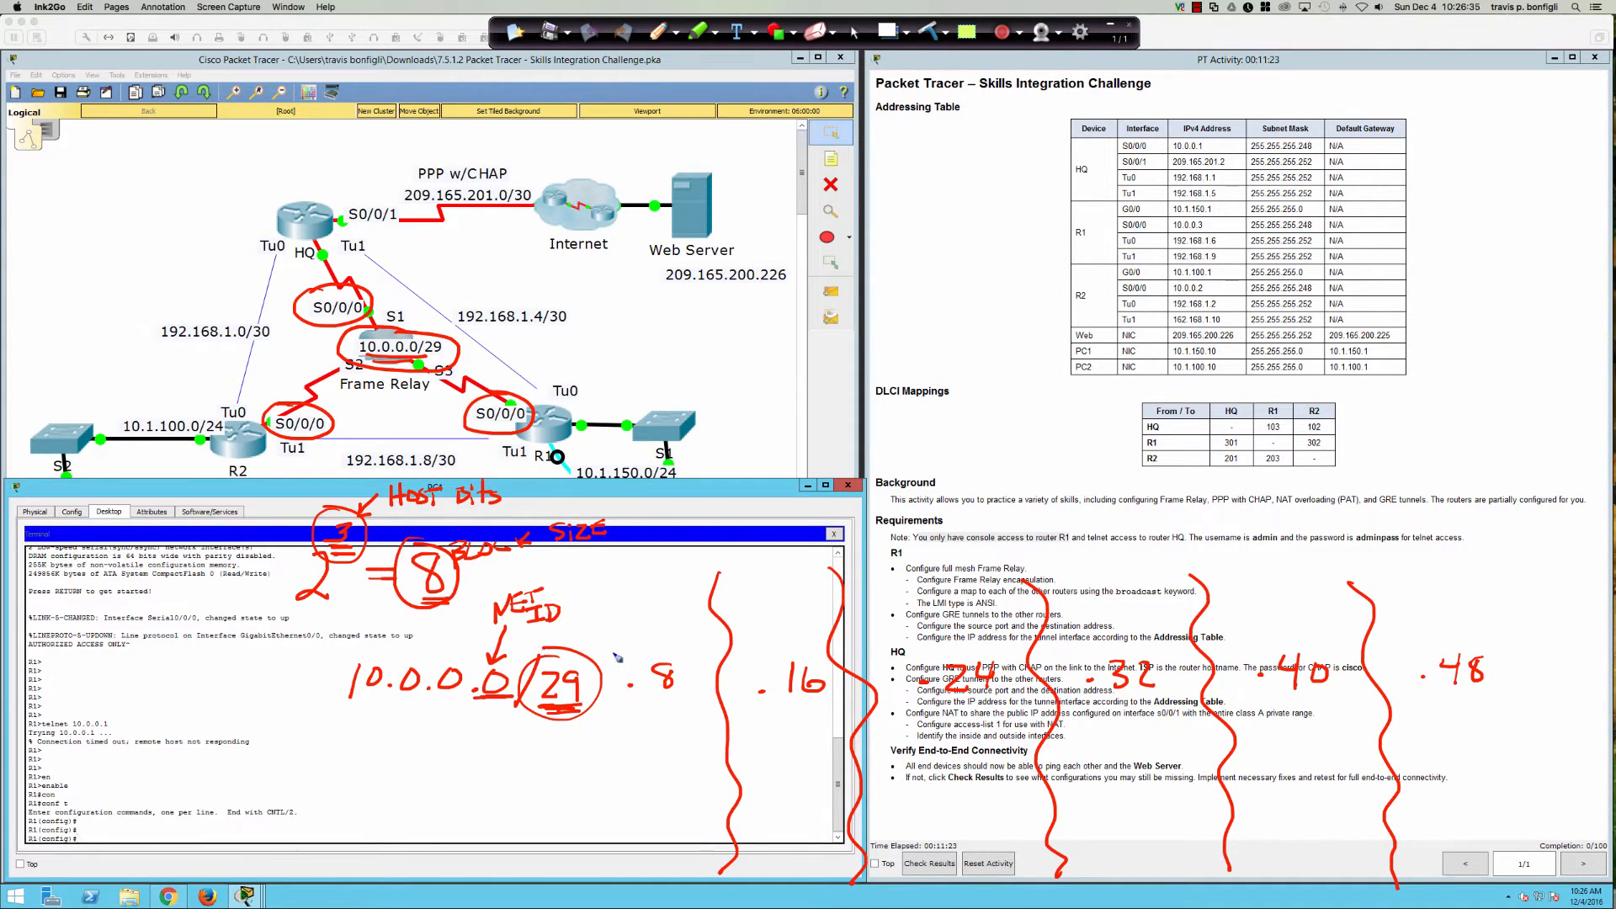
drag(606, 583, 617, 886)
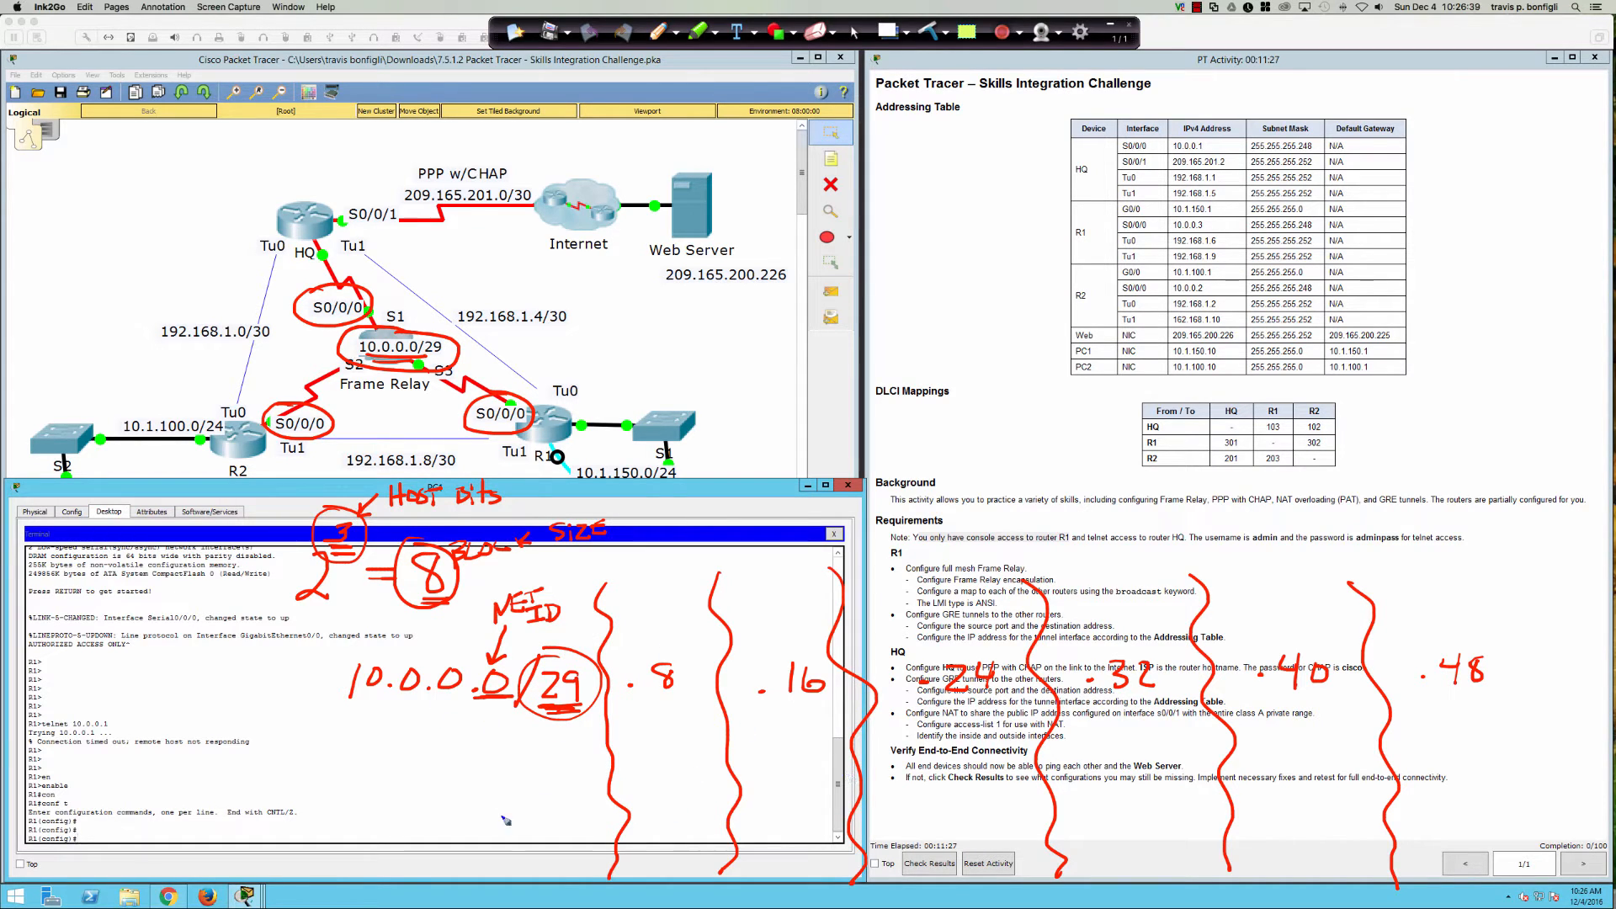
Step: Underline .8, label it NID?, and number the blocks 2 through 5
drag(628, 695, 690, 700)
mouse_move(641, 640)
mouse_down()
mouse_move(673, 637)
mouse_move(687, 666)
mouse_up()
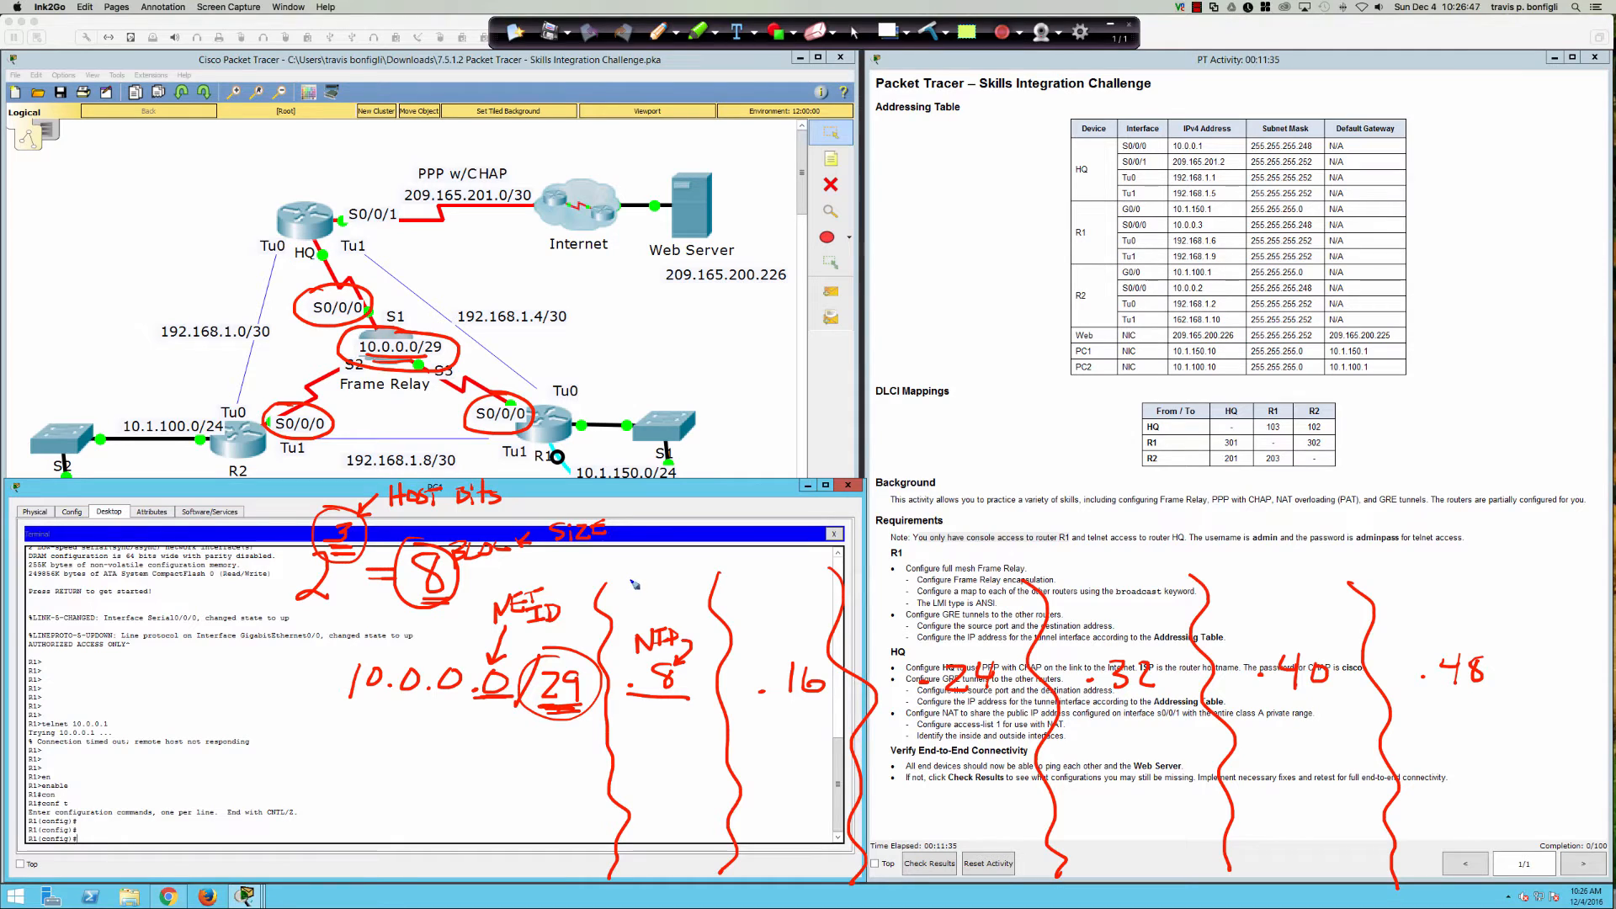
mouse_move(633, 573)
mouse_down()
mouse_move(652, 595)
mouse_move(623, 572)
mouse_up()
drag(612, 578, 624, 575)
drag(759, 579, 760, 592)
drag(922, 574, 935, 580)
drag(933, 576, 931, 595)
mouse_move(1093, 568)
mouse_down()
mouse_move(1102, 593)
mouse_move(1119, 566)
mouse_up()
click(1246, 592)
click(1259, 595)
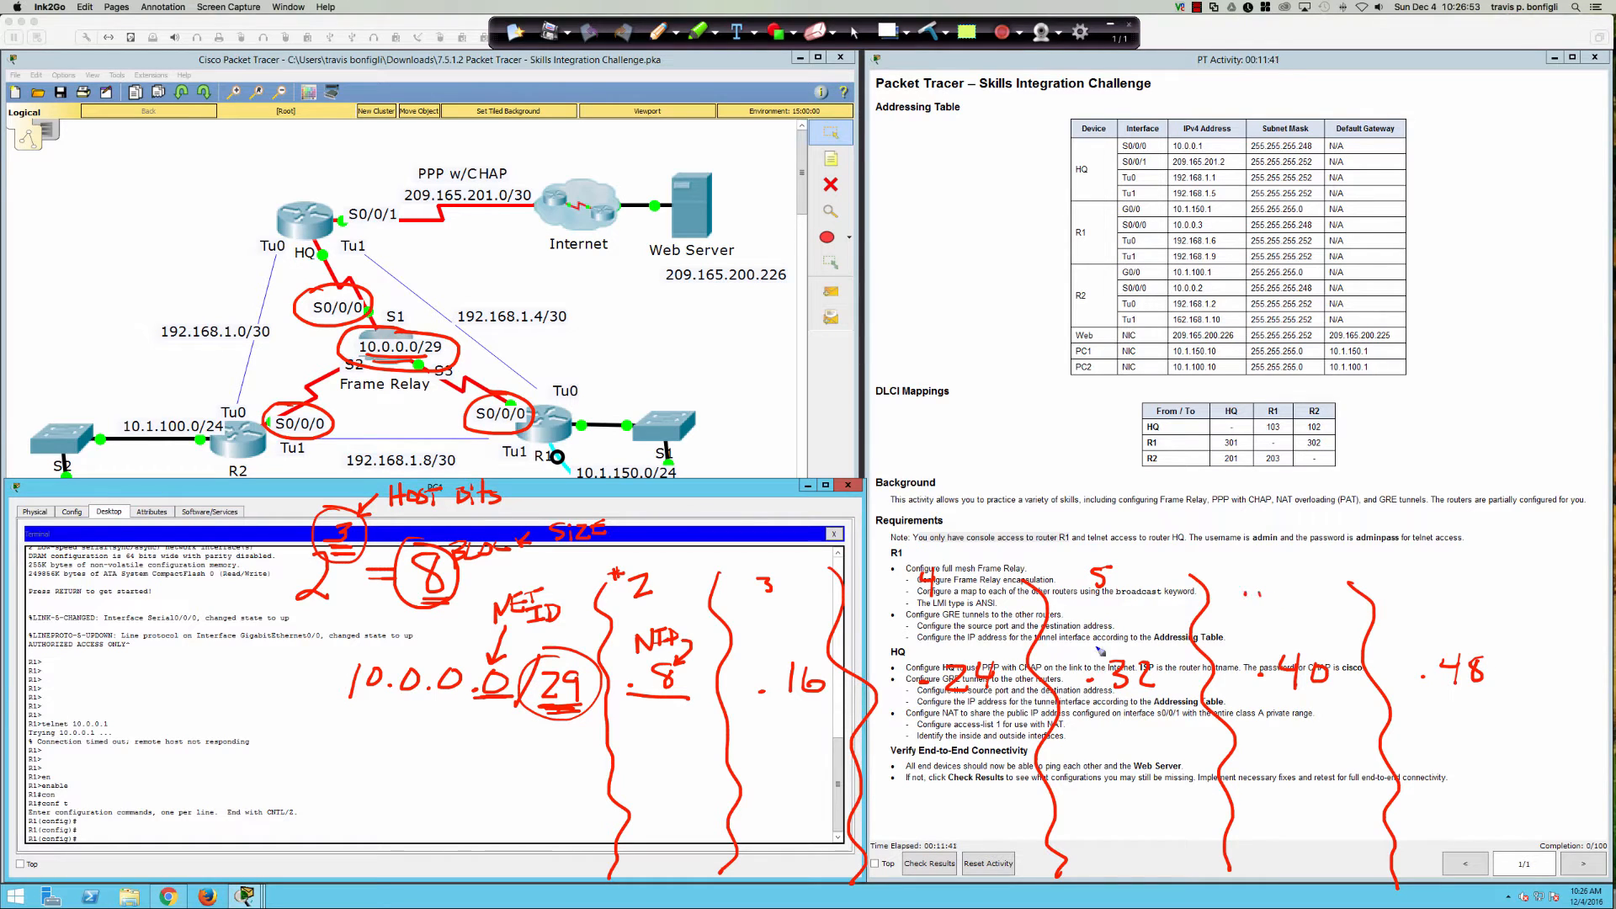
click(461, 828)
Step: Write .7 in the first block and label it BLAST as the broadcast address
mouse_move(668, 701)
mouse_down()
mouse_move(648, 696)
mouse_move(689, 697)
mouse_up()
mouse_move(480, 806)
mouse_down()
mouse_move(496, 831)
mouse_move(515, 823)
mouse_up()
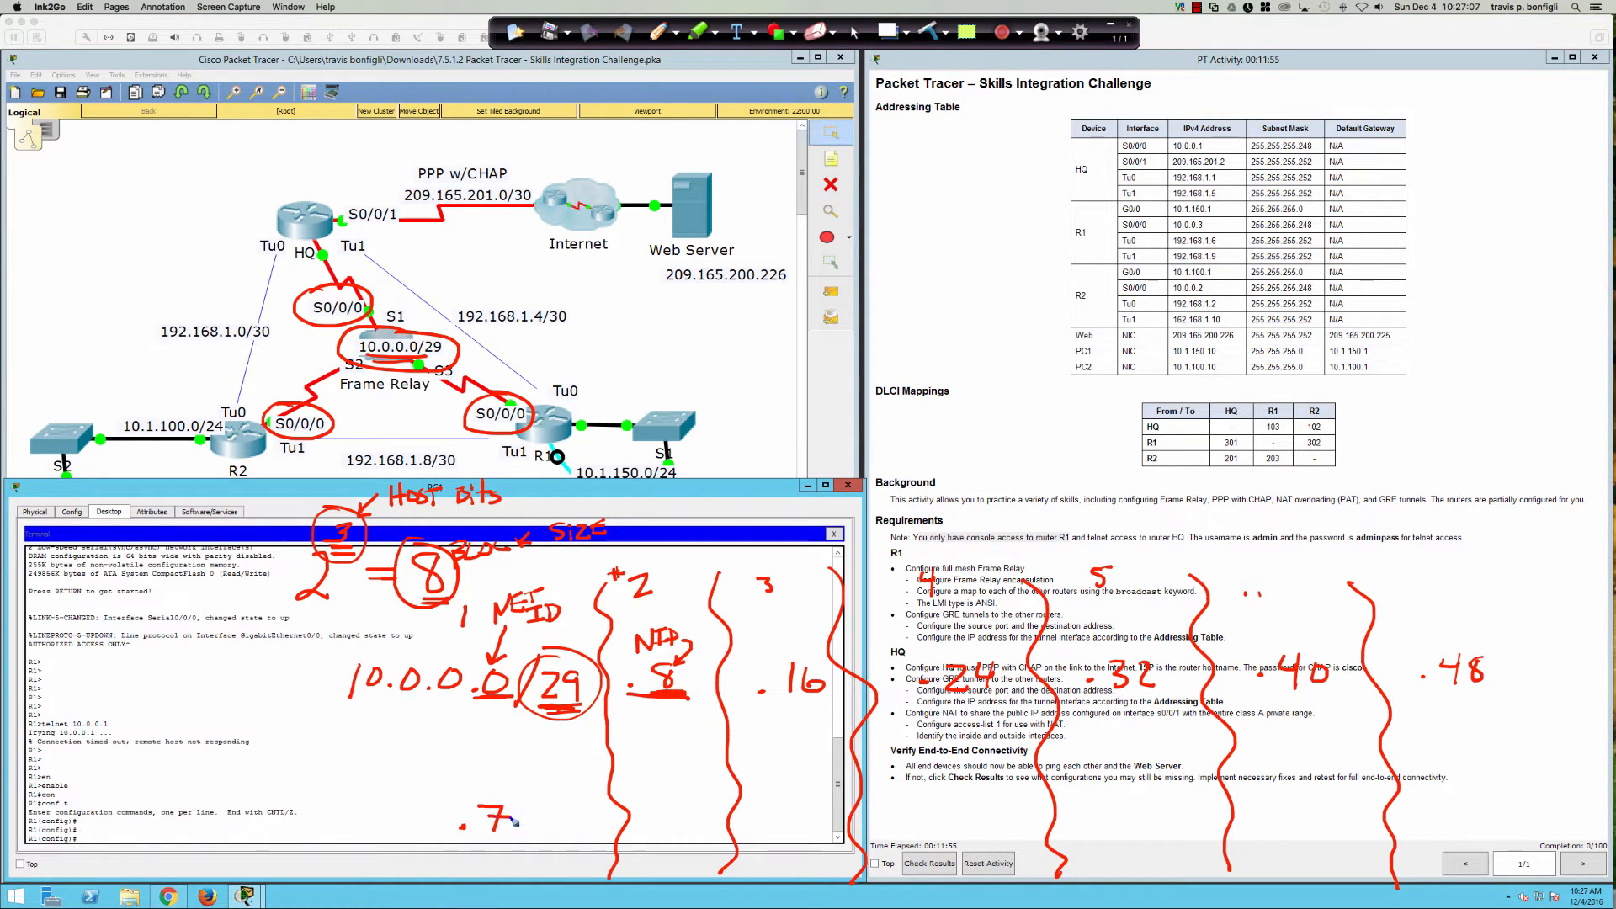
mouse_move(314, 813)
mouse_down()
mouse_move(316, 839)
mouse_move(370, 839)
mouse_up()
drag(373, 813, 380, 840)
mouse_move(396, 818)
mouse_down()
mouse_move(379, 841)
mouse_move(334, 822)
mouse_move(320, 843)
mouse_up()
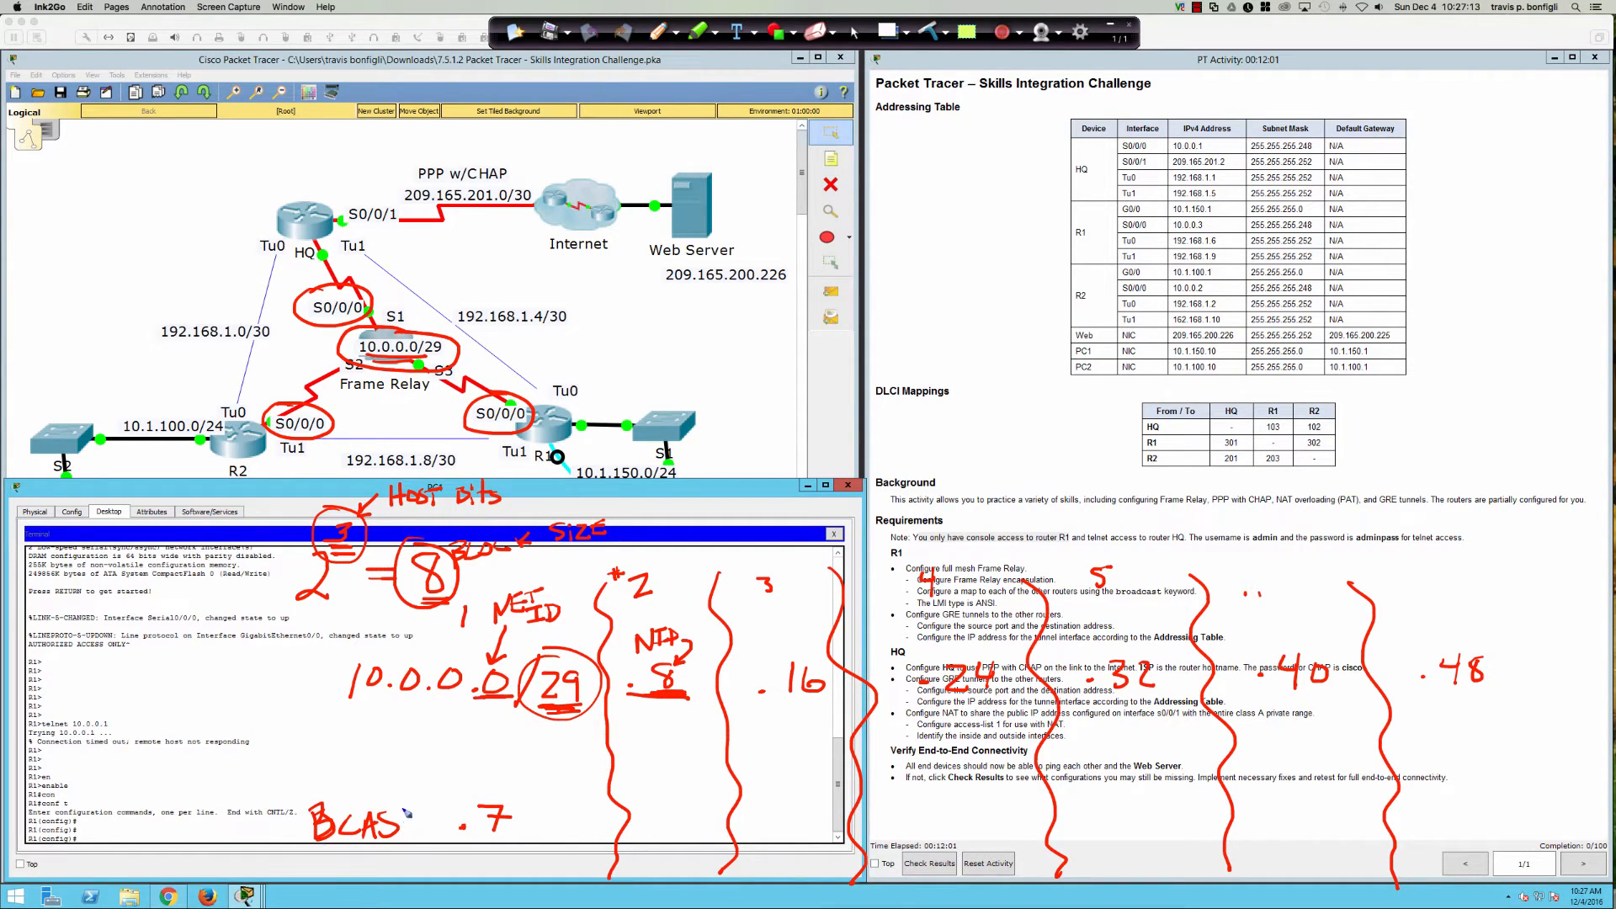
mouse_move(406, 804)
mouse_down()
mouse_move(408, 838)
mouse_move(414, 799)
mouse_up()
Step: Write the broadcast addresses .15, .23, .31, .39 and .47 under the later blocks
mouse_move(683, 809)
mouse_down()
mouse_move(685, 844)
mouse_move(718, 805)
mouse_move(809, 839)
mouse_up()
drag(812, 811, 813, 842)
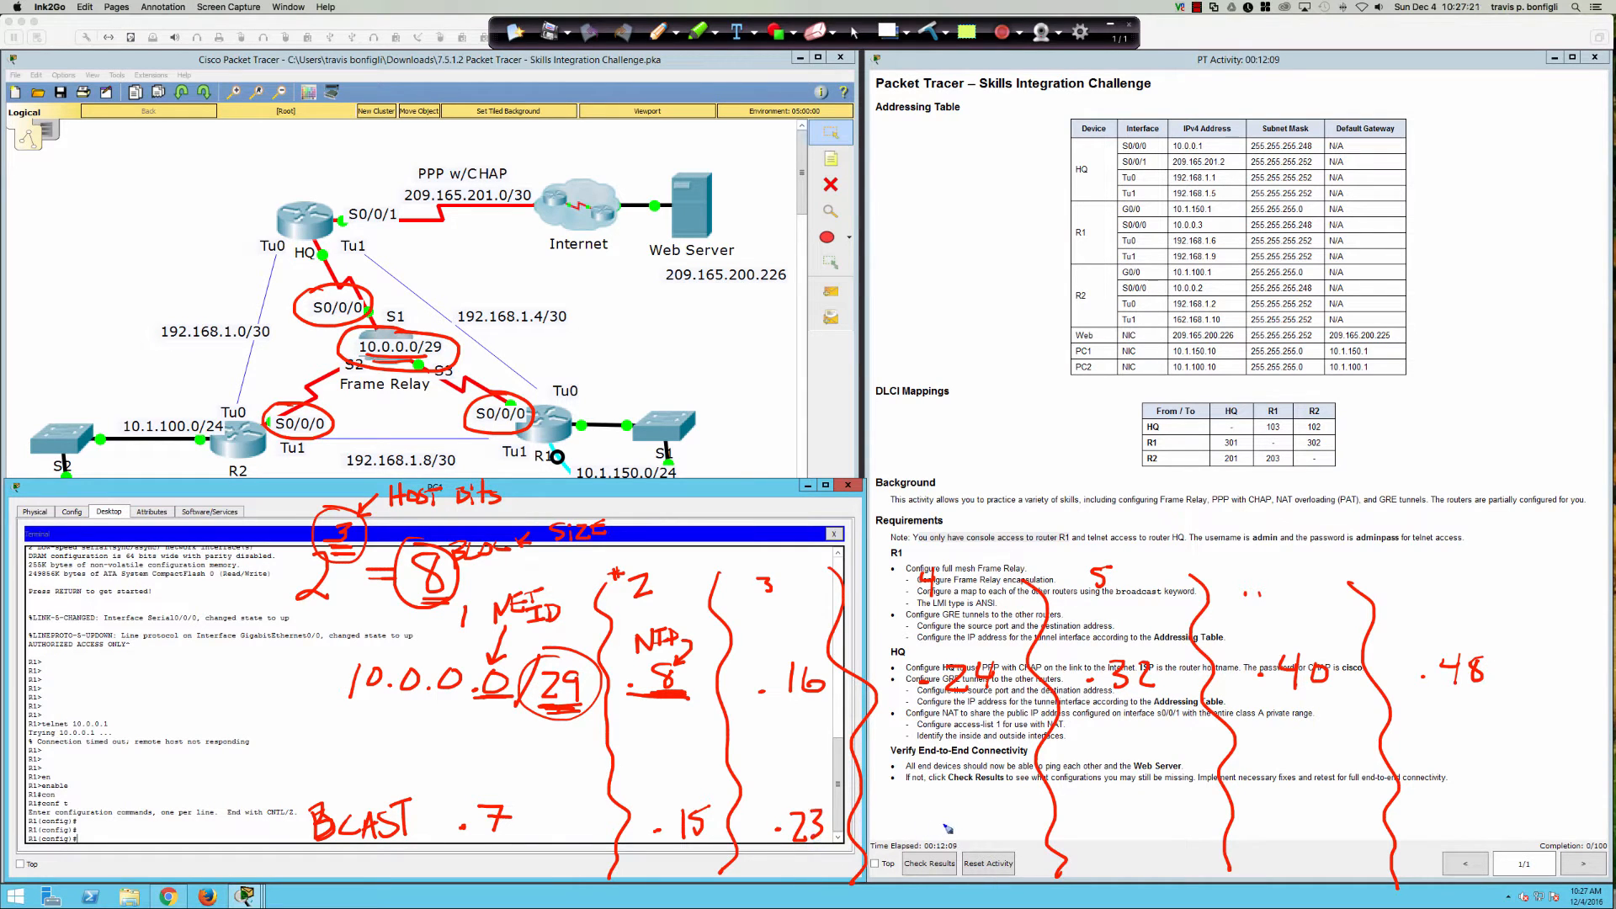
drag(940, 824, 942, 826)
mouse_move(962, 802)
mouse_down()
mouse_move(976, 810)
mouse_move(962, 828)
mouse_move(990, 833)
mouse_move(1111, 704)
mouse_move(1116, 724)
mouse_up()
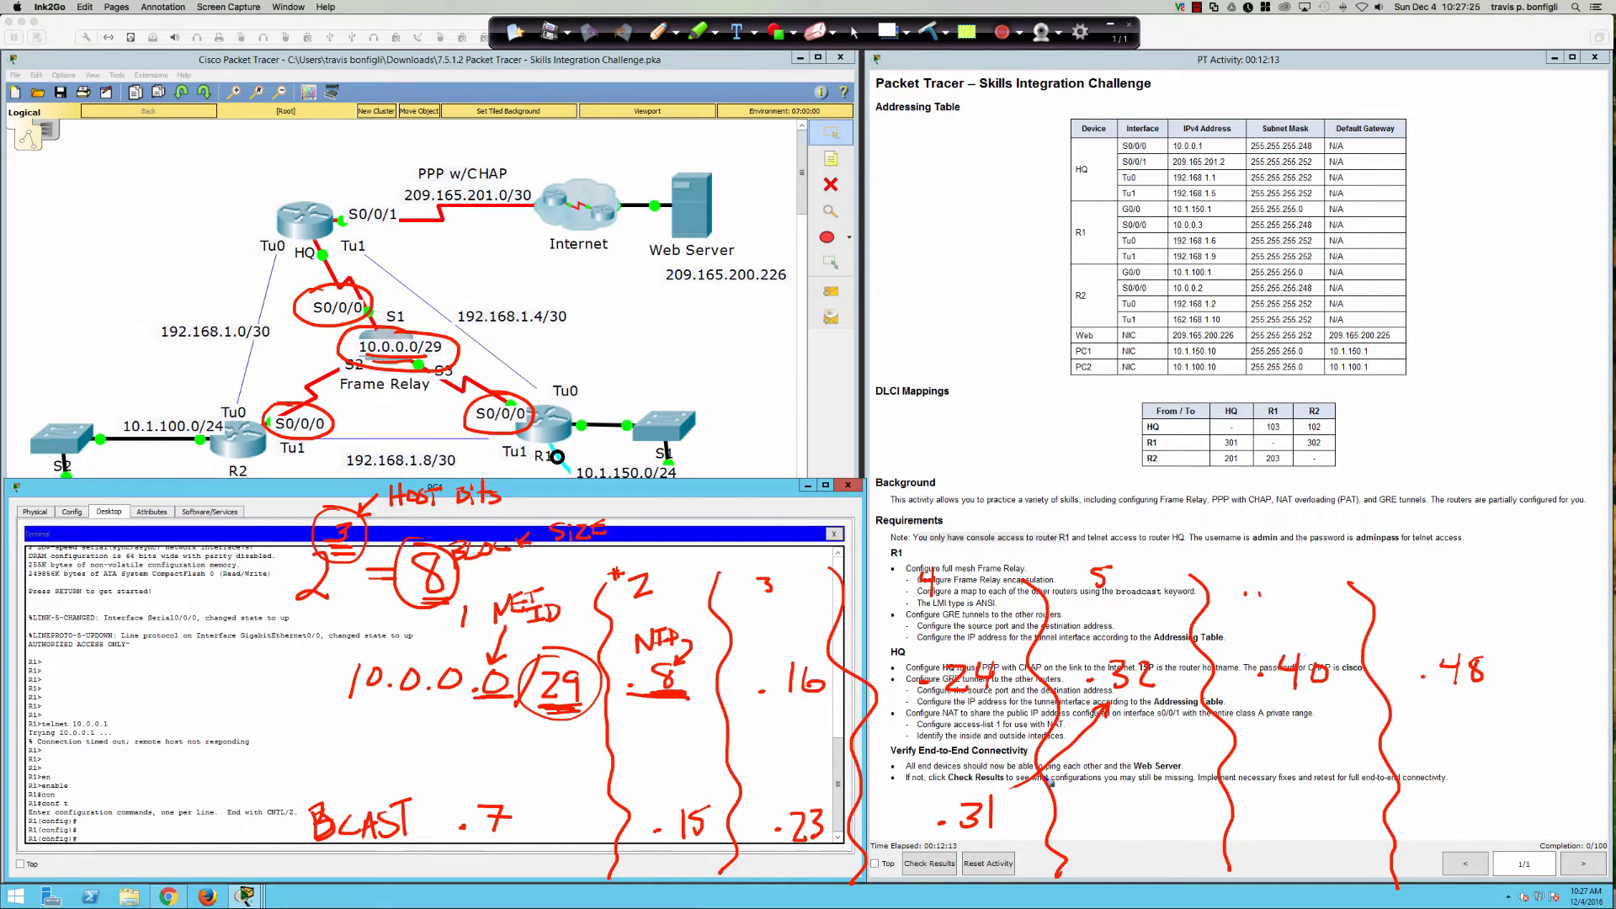
mouse_move(1130, 821)
mouse_down()
mouse_move(1188, 825)
mouse_move(1305, 709)
mouse_move(1307, 726)
mouse_up()
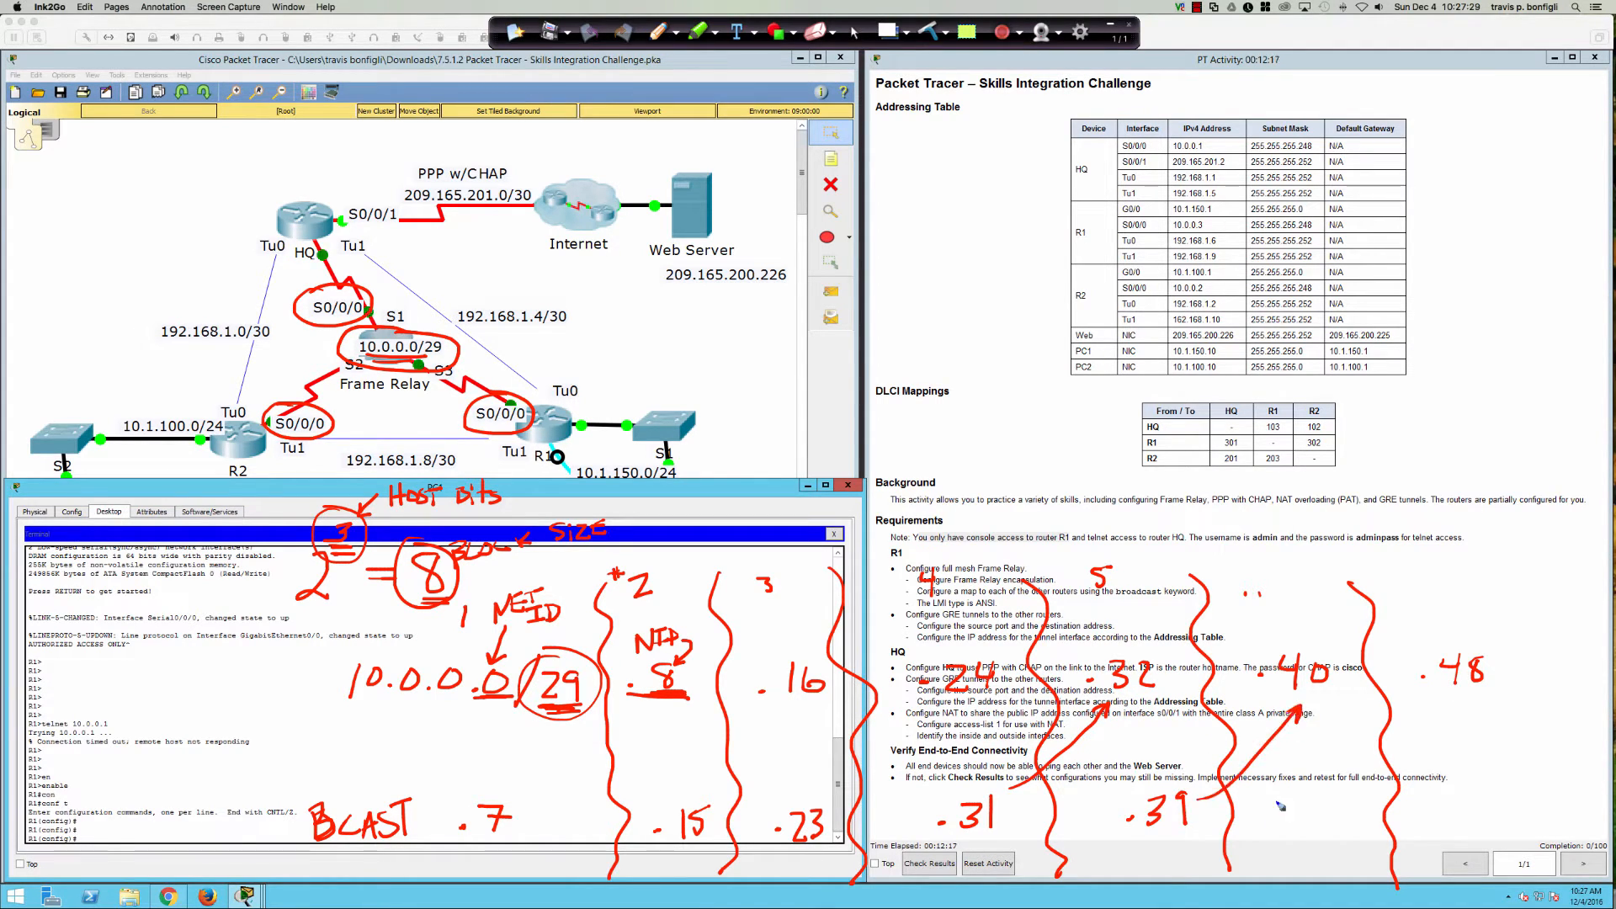
click(1268, 826)
drag(1300, 800, 1302, 831)
drag(1318, 794, 1318, 829)
Step: Box the first block's .1–.6 host range, then clear all ink annotations
mouse_move(463, 661)
mouse_down()
mouse_move(438, 841)
mouse_move(535, 858)
mouse_move(531, 739)
mouse_move(495, 656)
mouse_move(446, 658)
mouse_up()
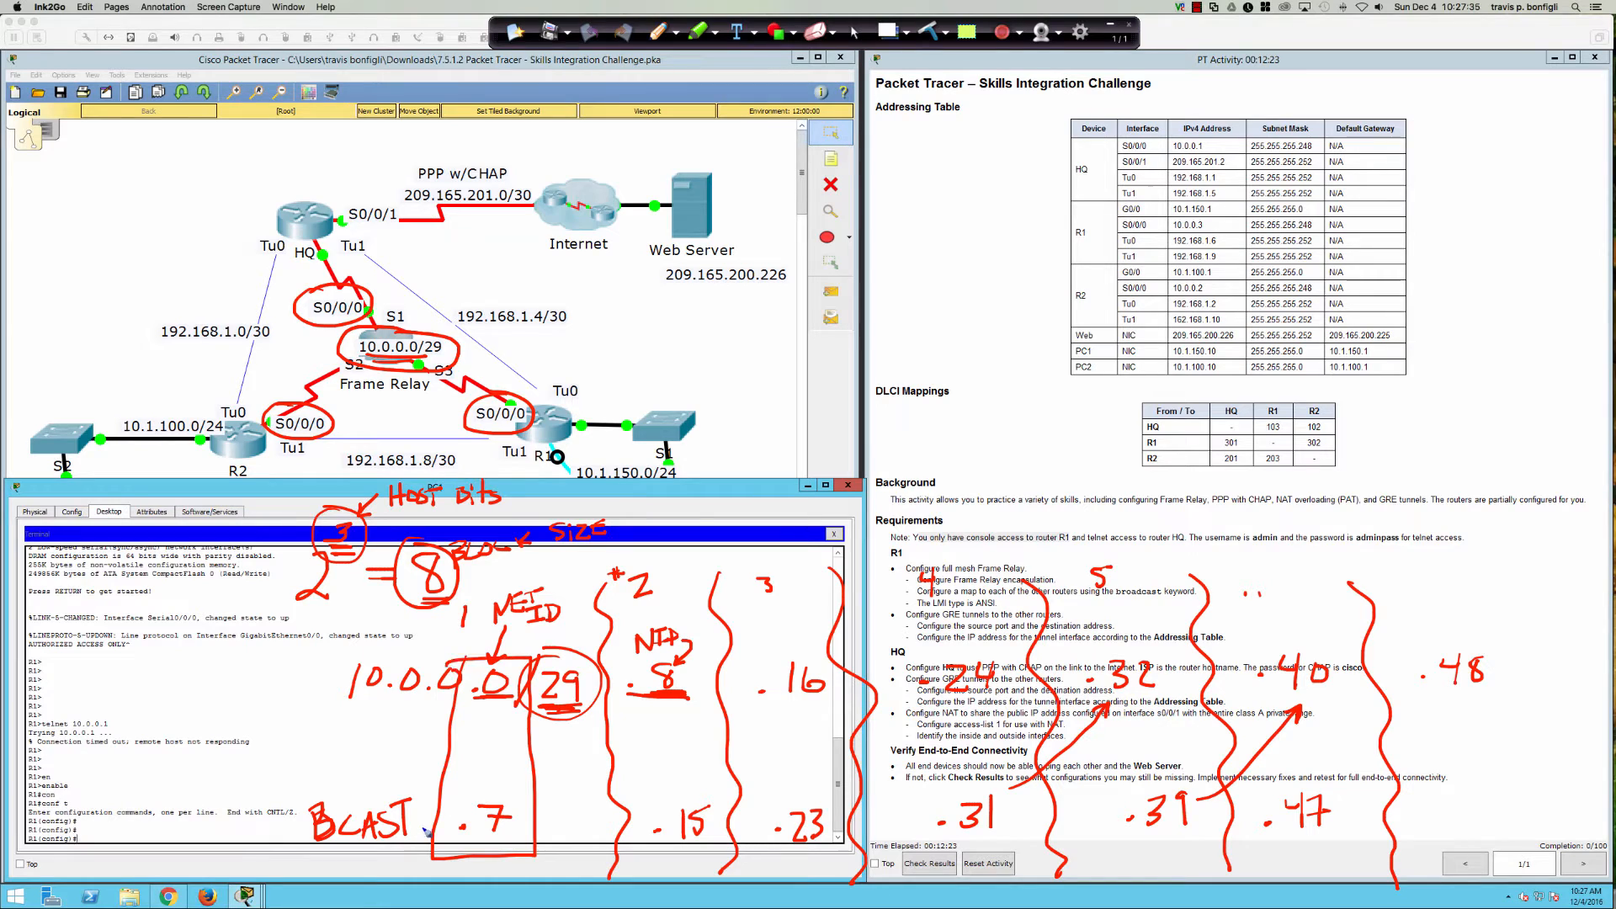
click(466, 725)
drag(493, 711, 492, 723)
click(489, 741)
click(488, 754)
click(488, 765)
click(464, 790)
drag(496, 777, 490, 795)
mouse_move(462, 711)
mouse_down()
mouse_move(444, 800)
mouse_move(531, 787)
mouse_move(529, 711)
mouse_move(471, 709)
mouse_up()
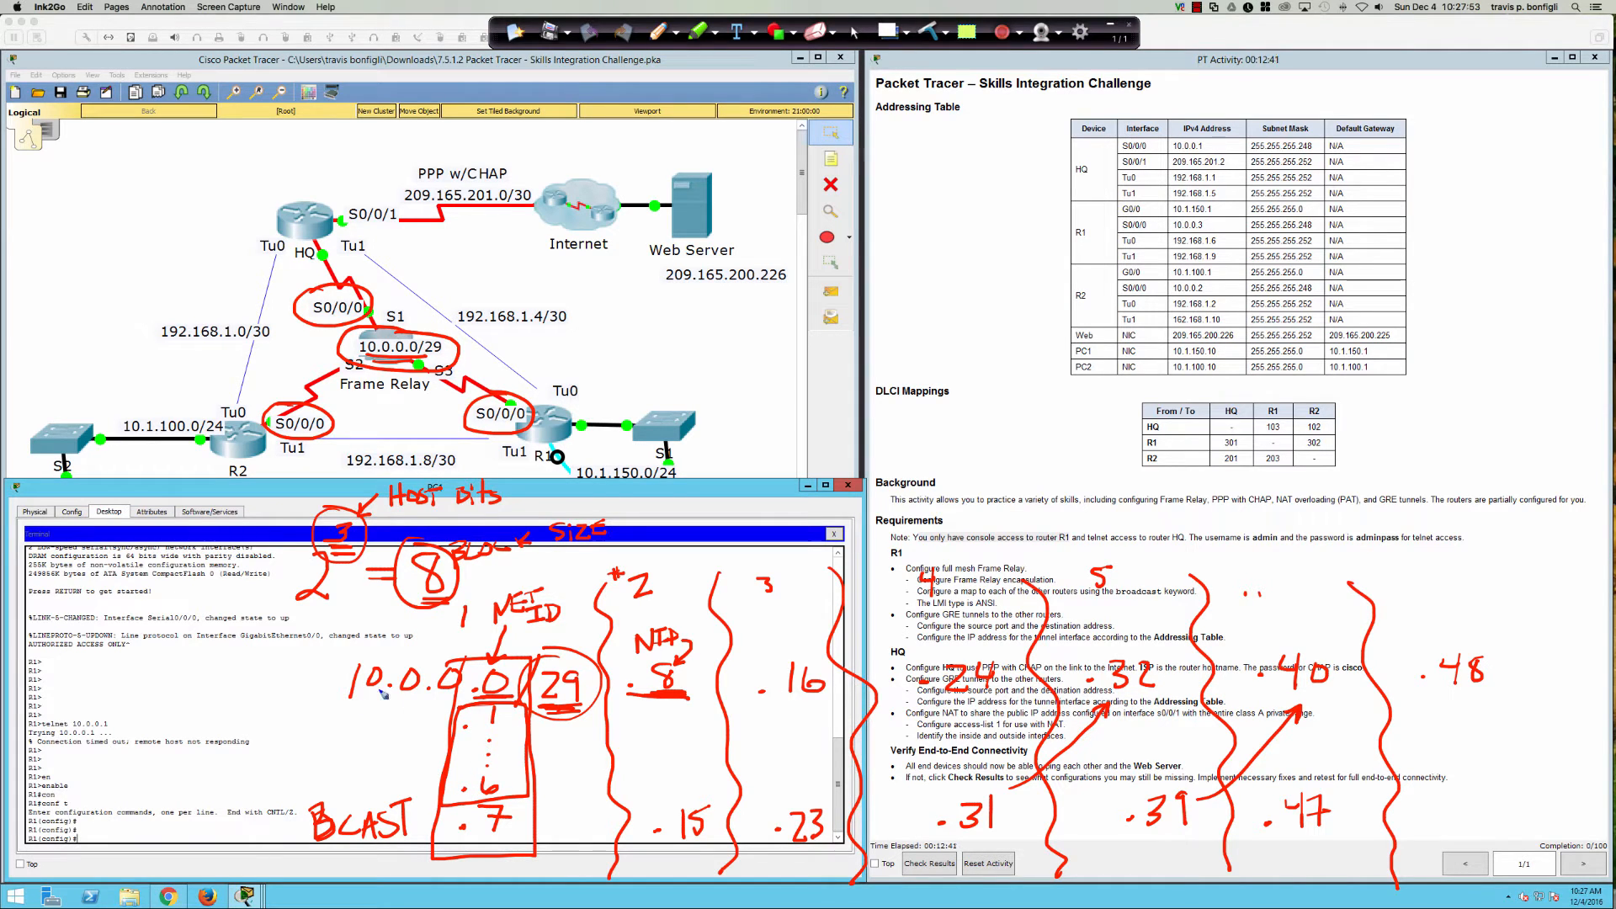
drag(459, 735, 517, 727)
click(936, 28)
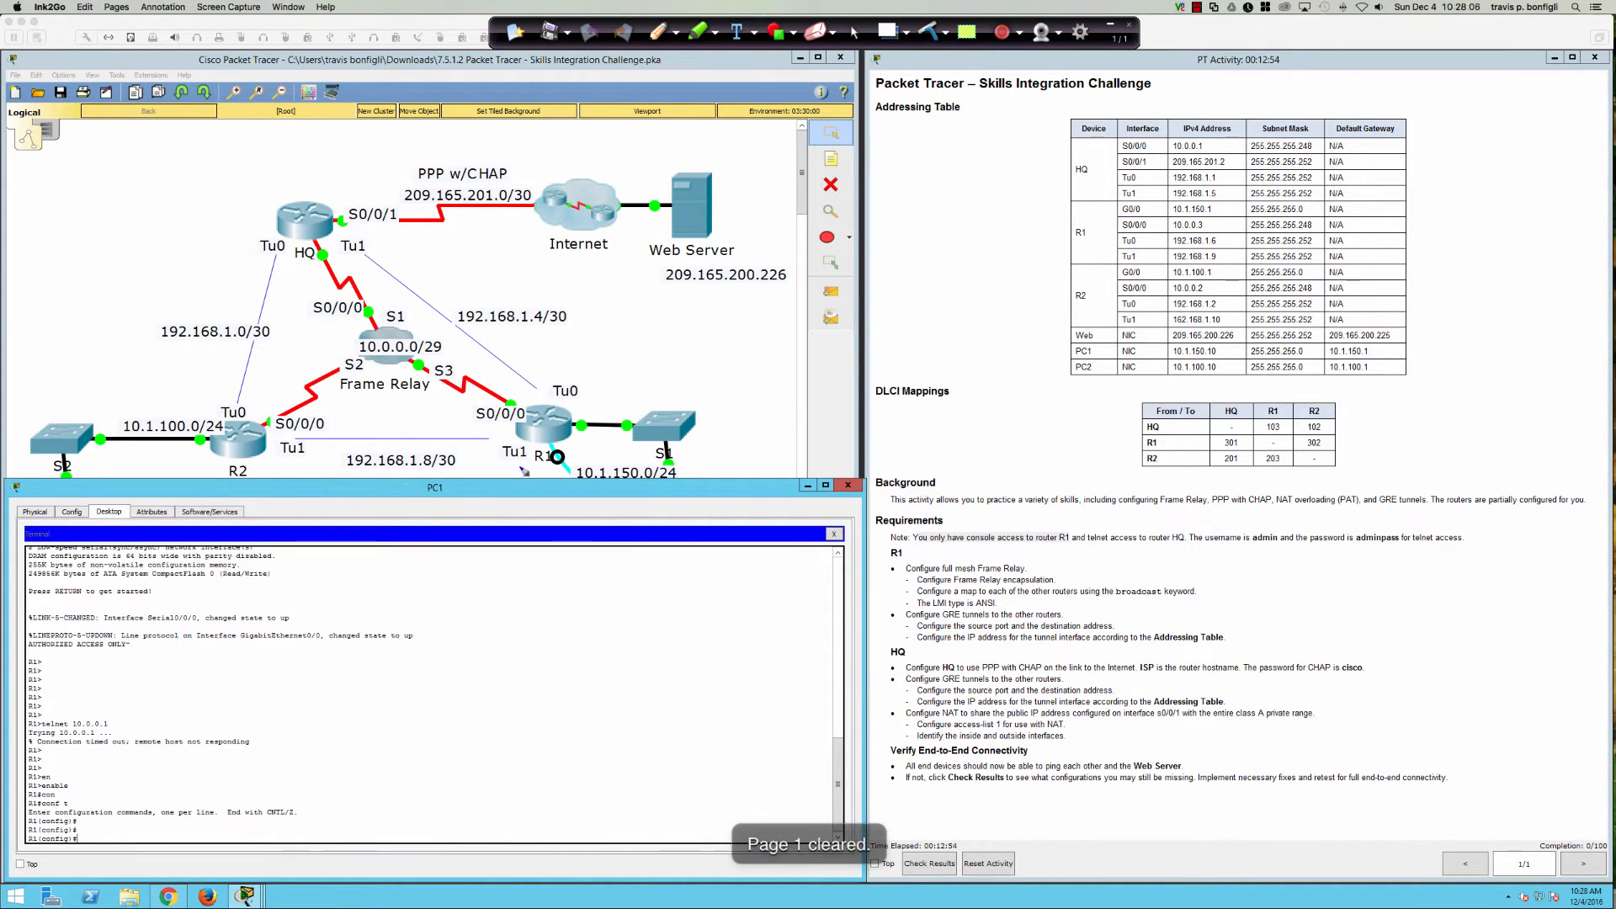
Step: Return to PC1's terminal and run do sh ip int bri on R1
click(855, 32)
click(535, 690)
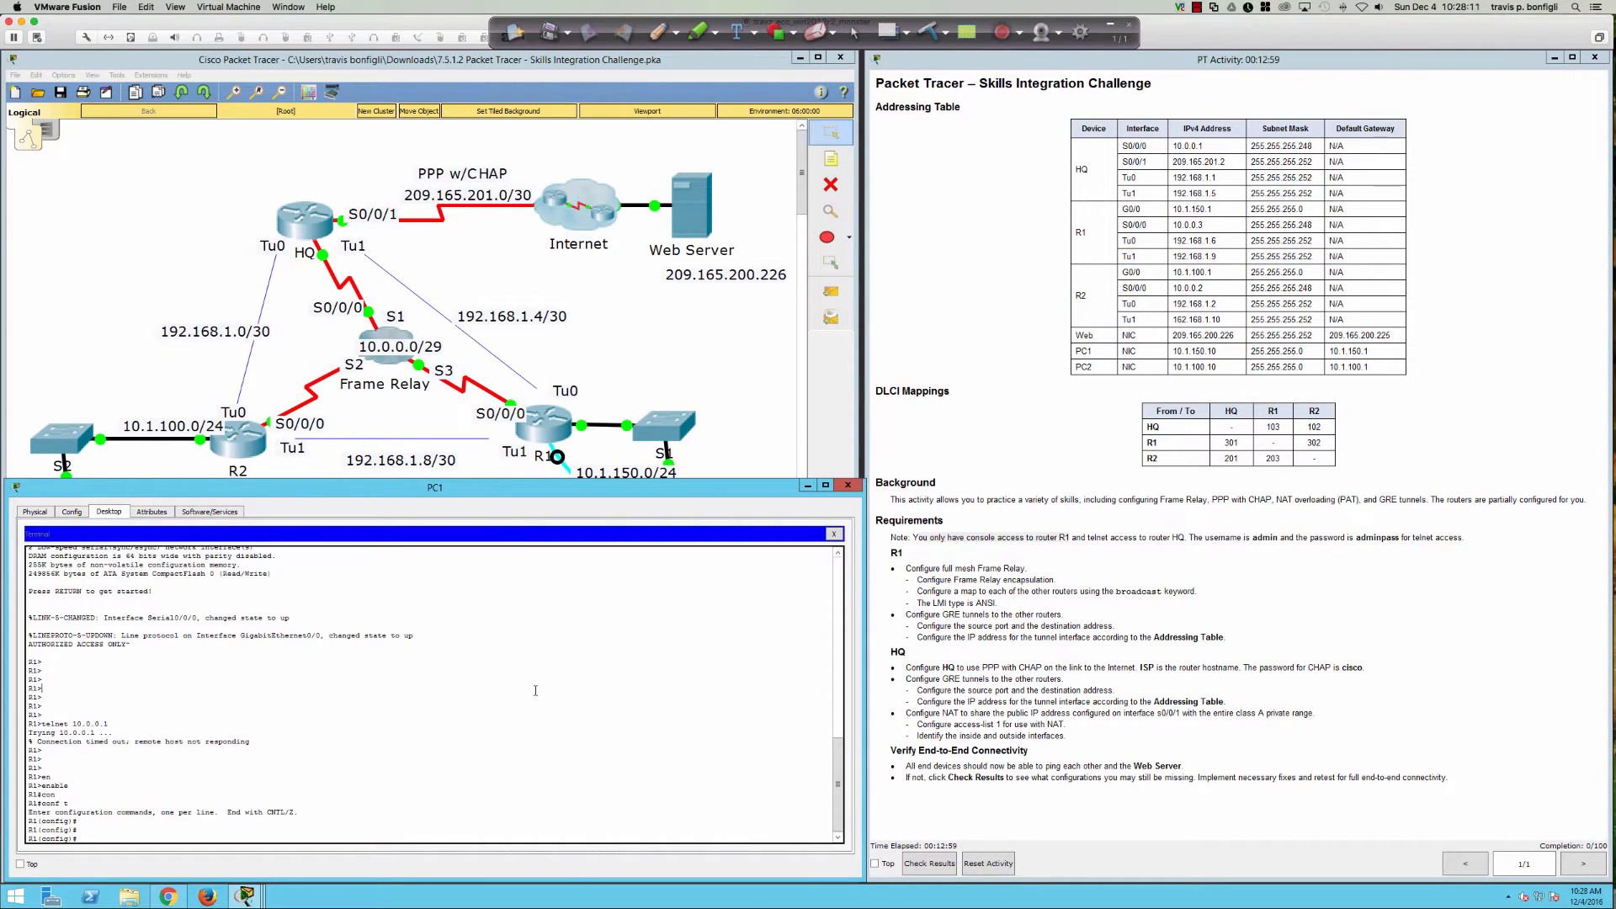
key(Return)
key(Return)
key(Return)
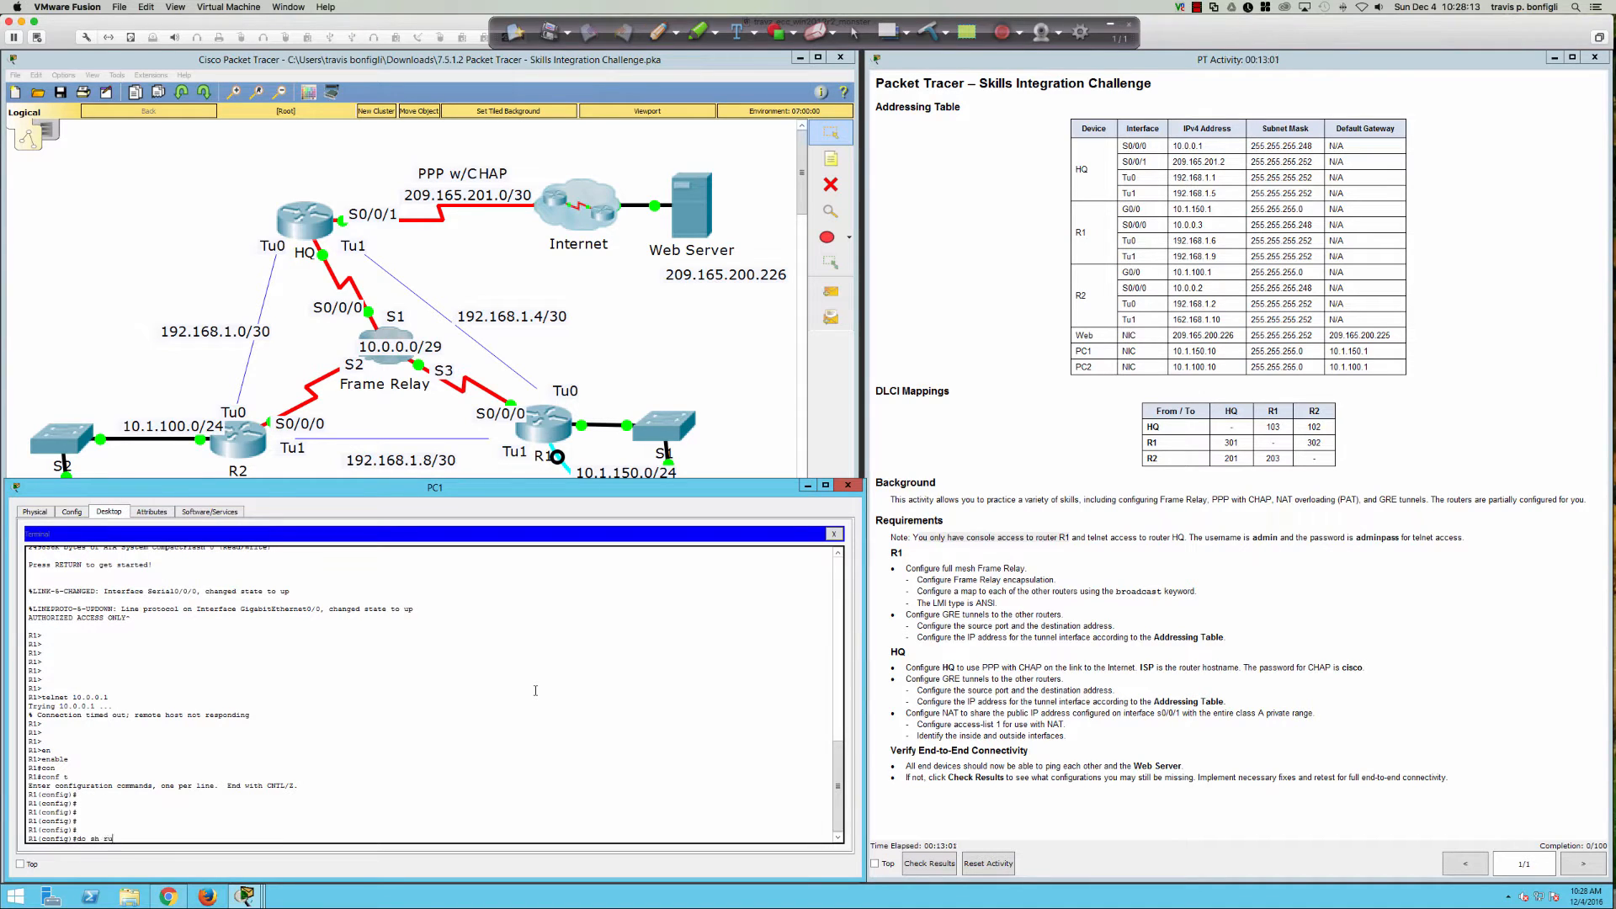
text(do sh ip int bri)
key(Return)
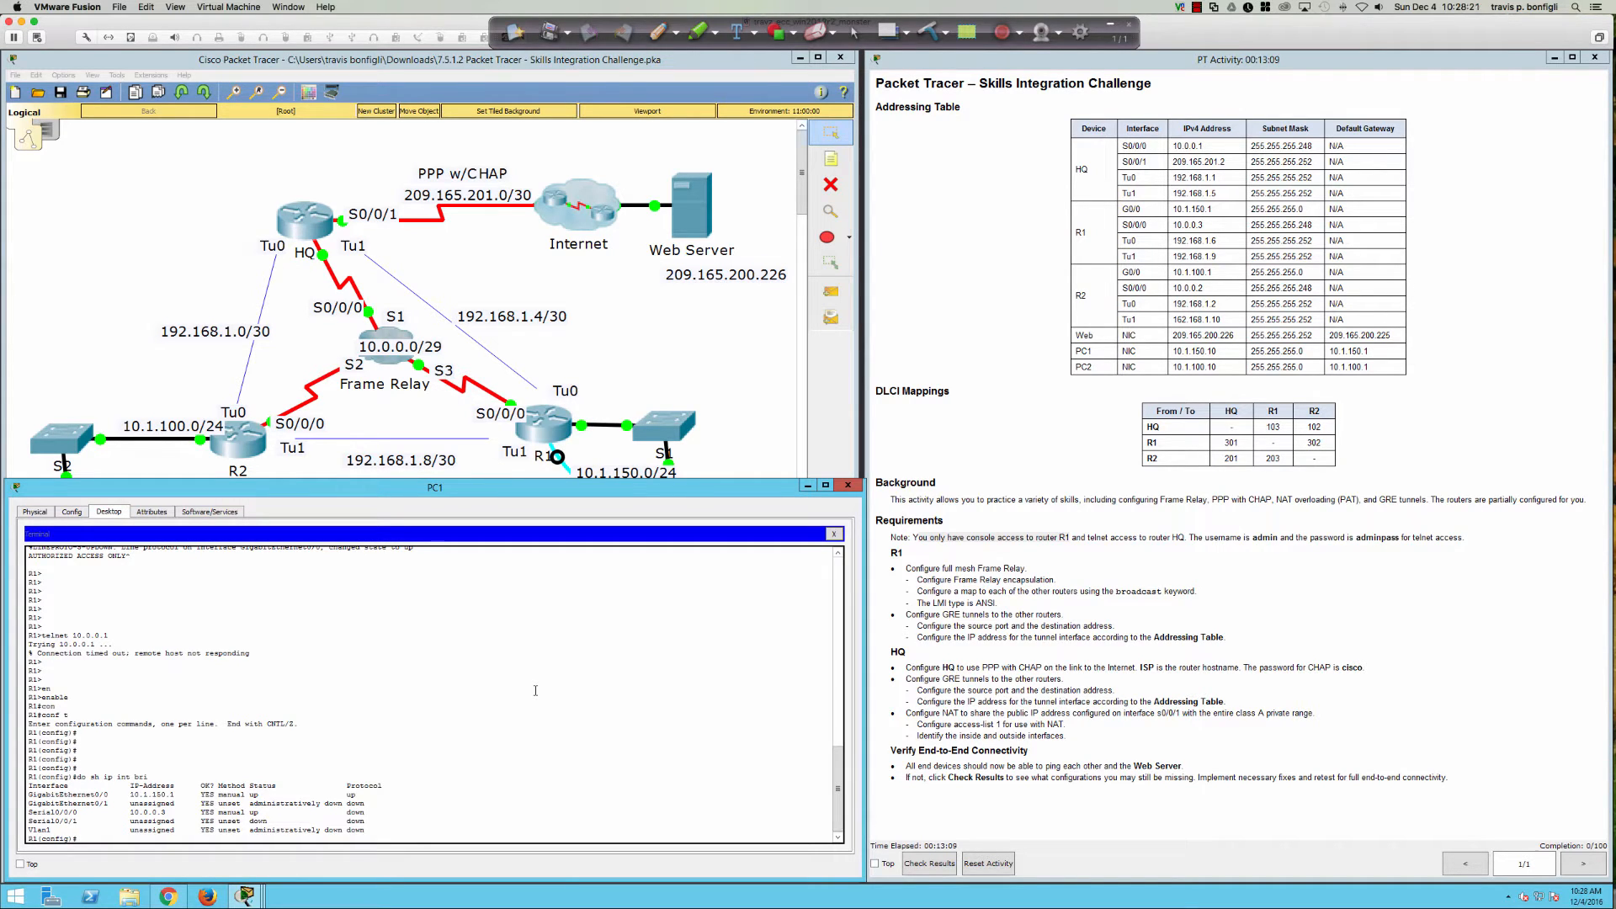
Step: Review Serial0/0/0's address, .248 mask and description in do sh run, then enter int s0/0/0
text(do sh run)
key(Return)
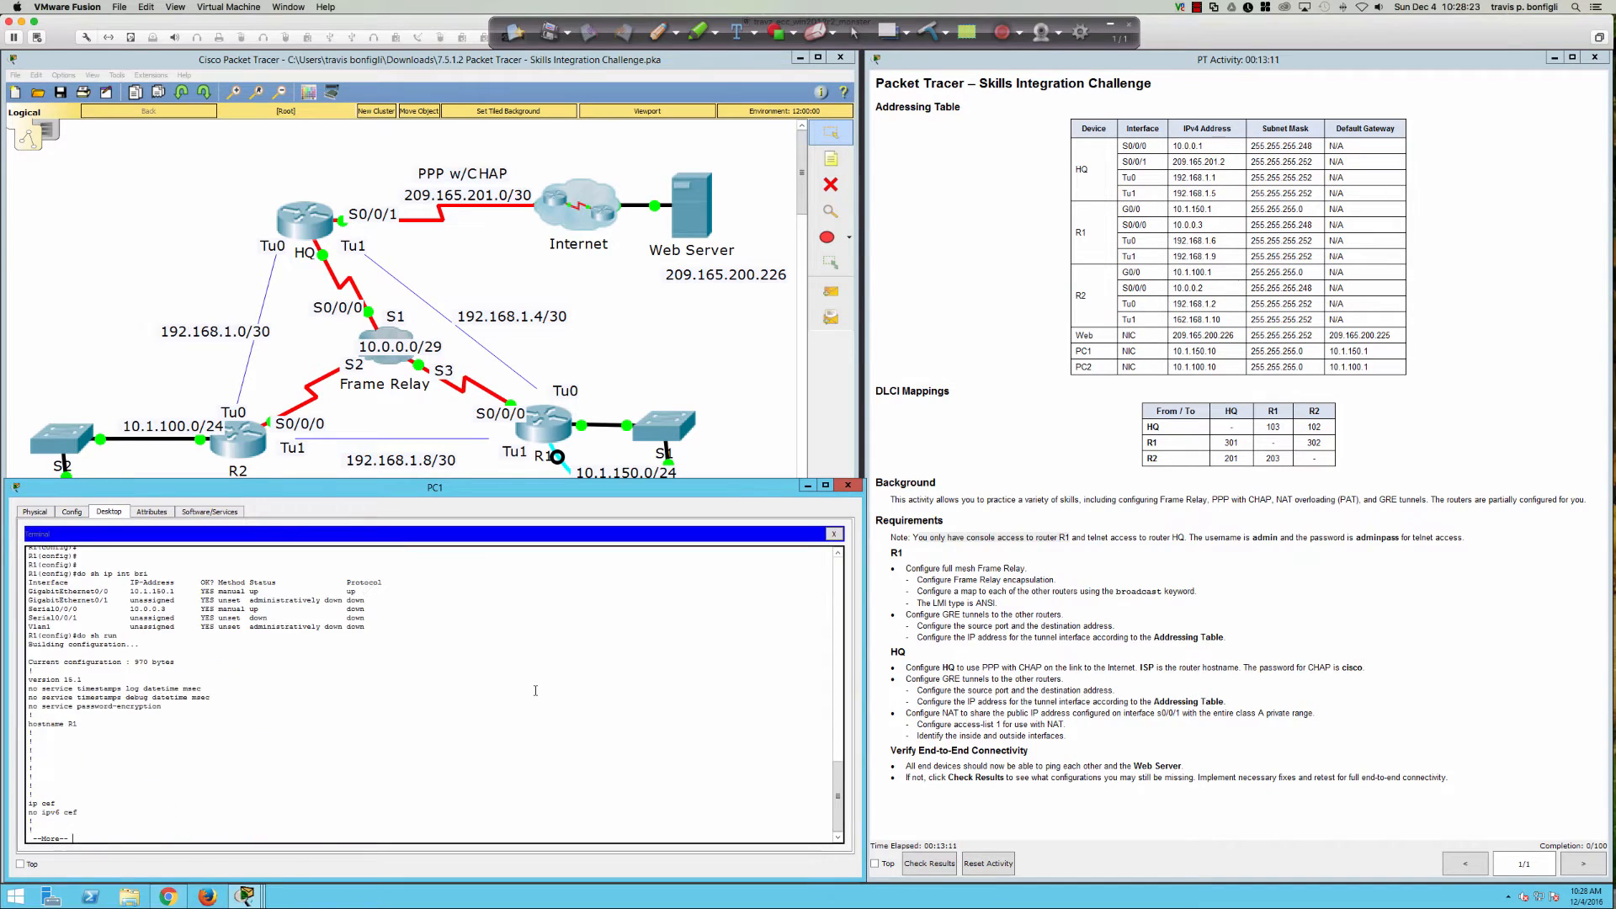
key(space)
key(space)
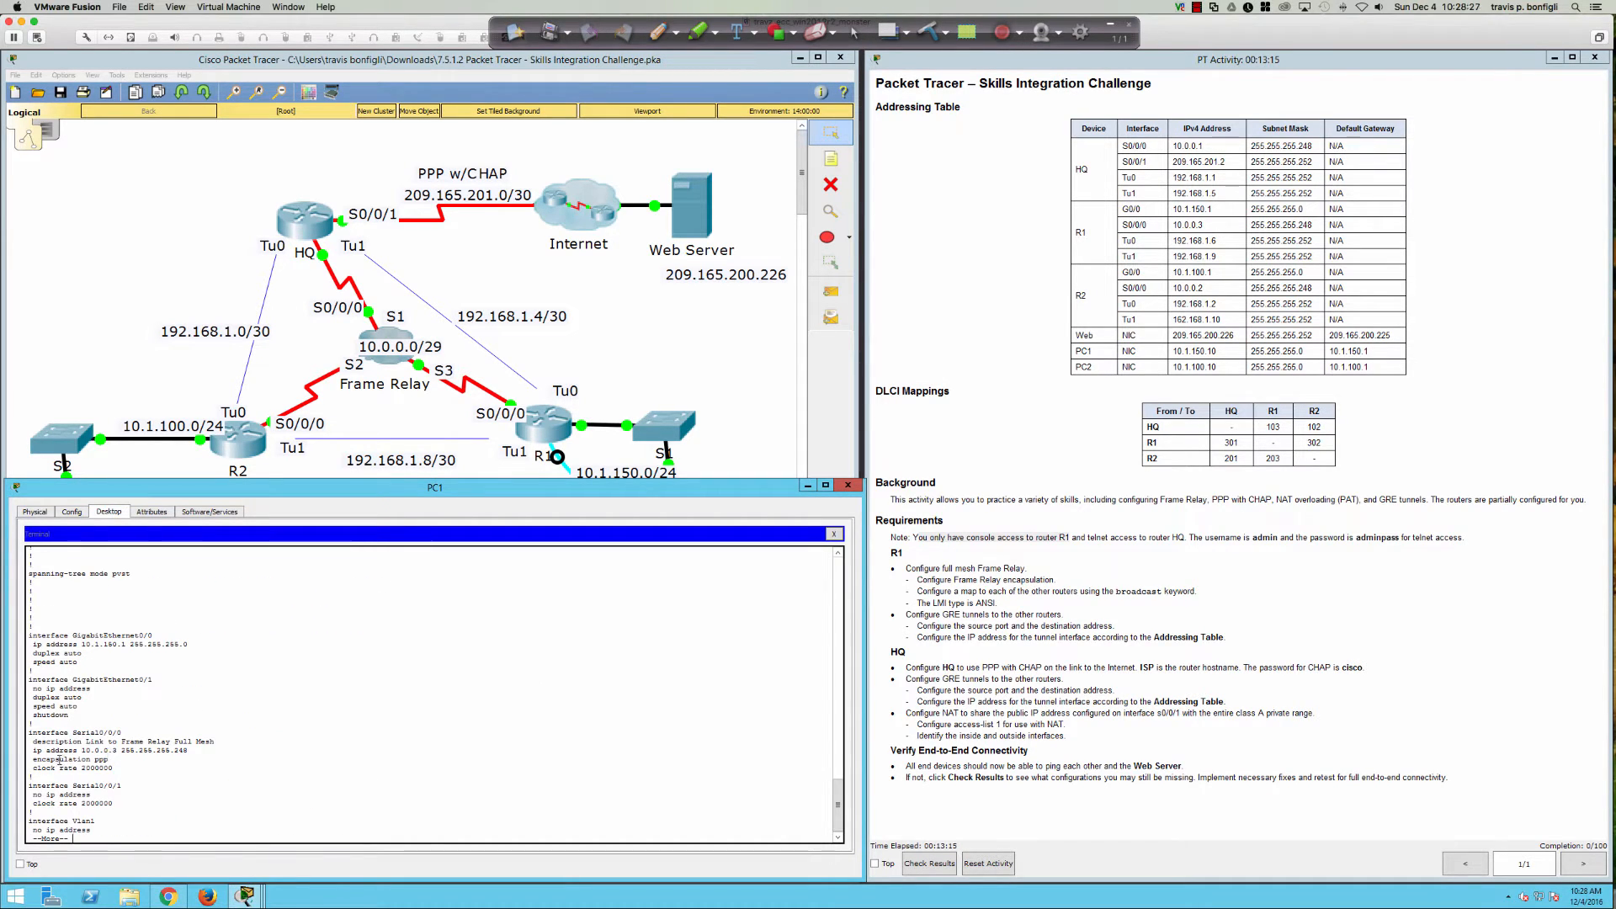
drag(34, 749, 191, 754)
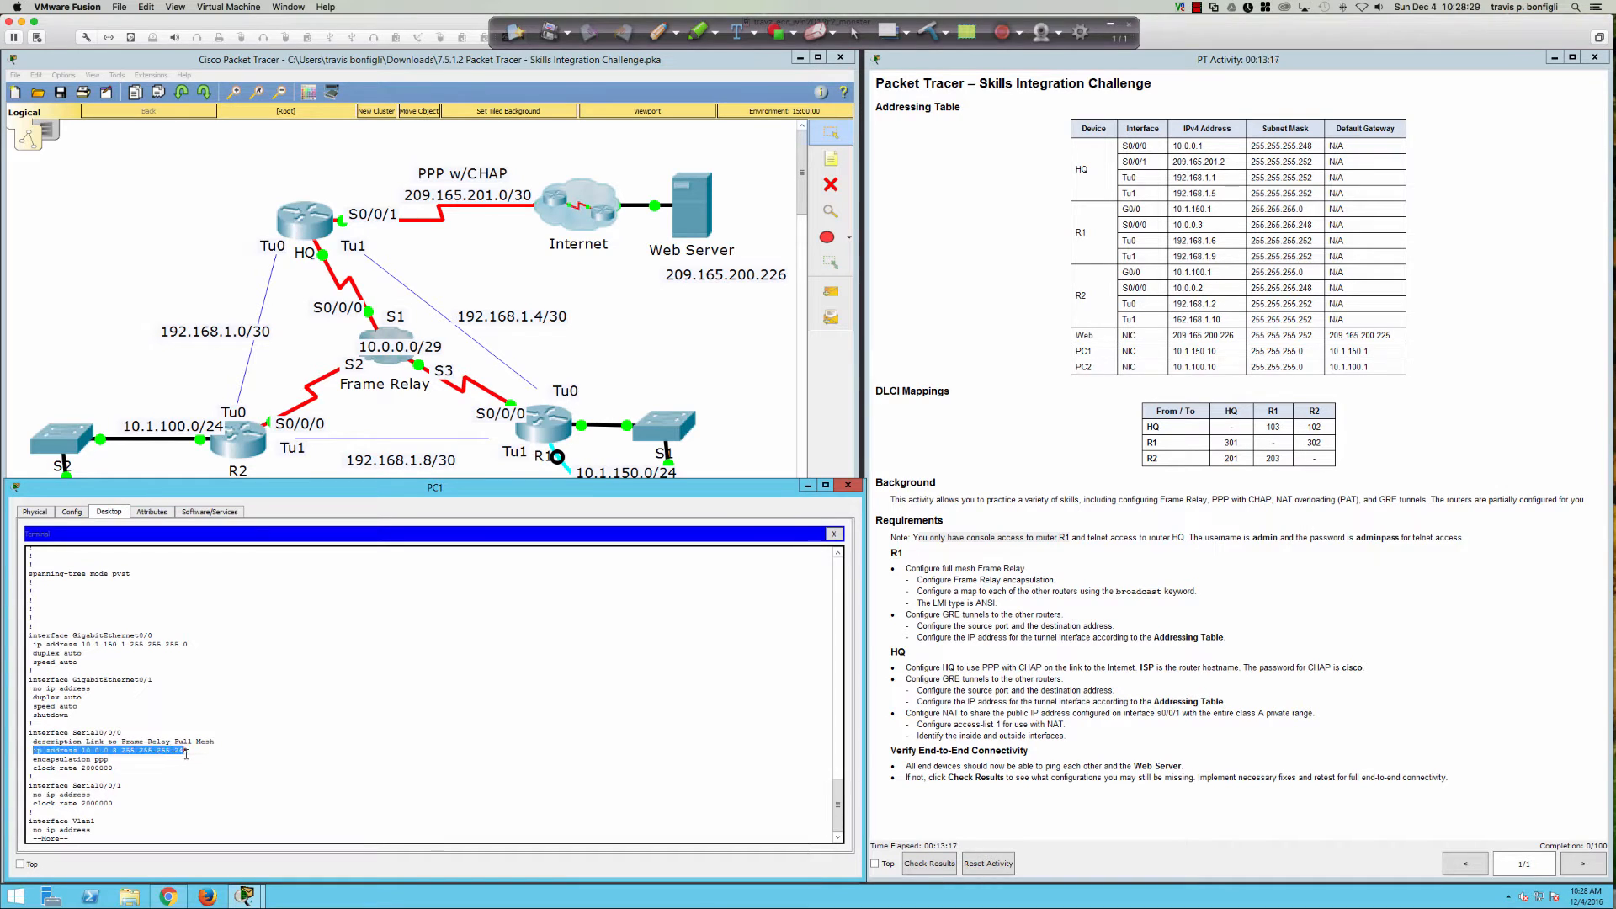
double_click(187, 750)
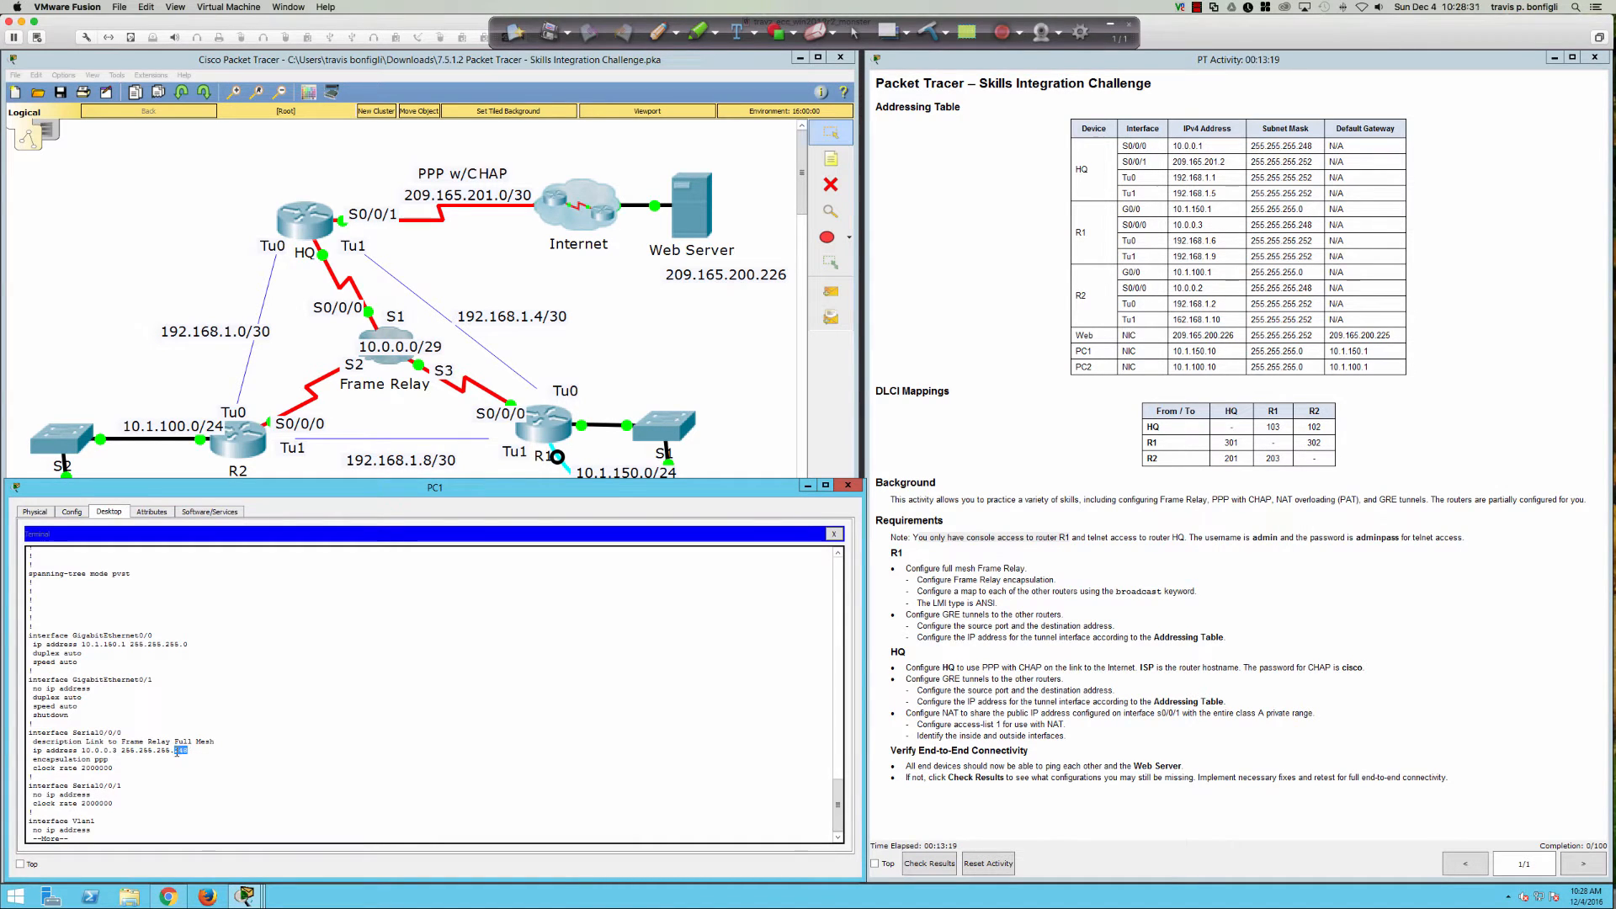
drag(147, 742, 214, 744)
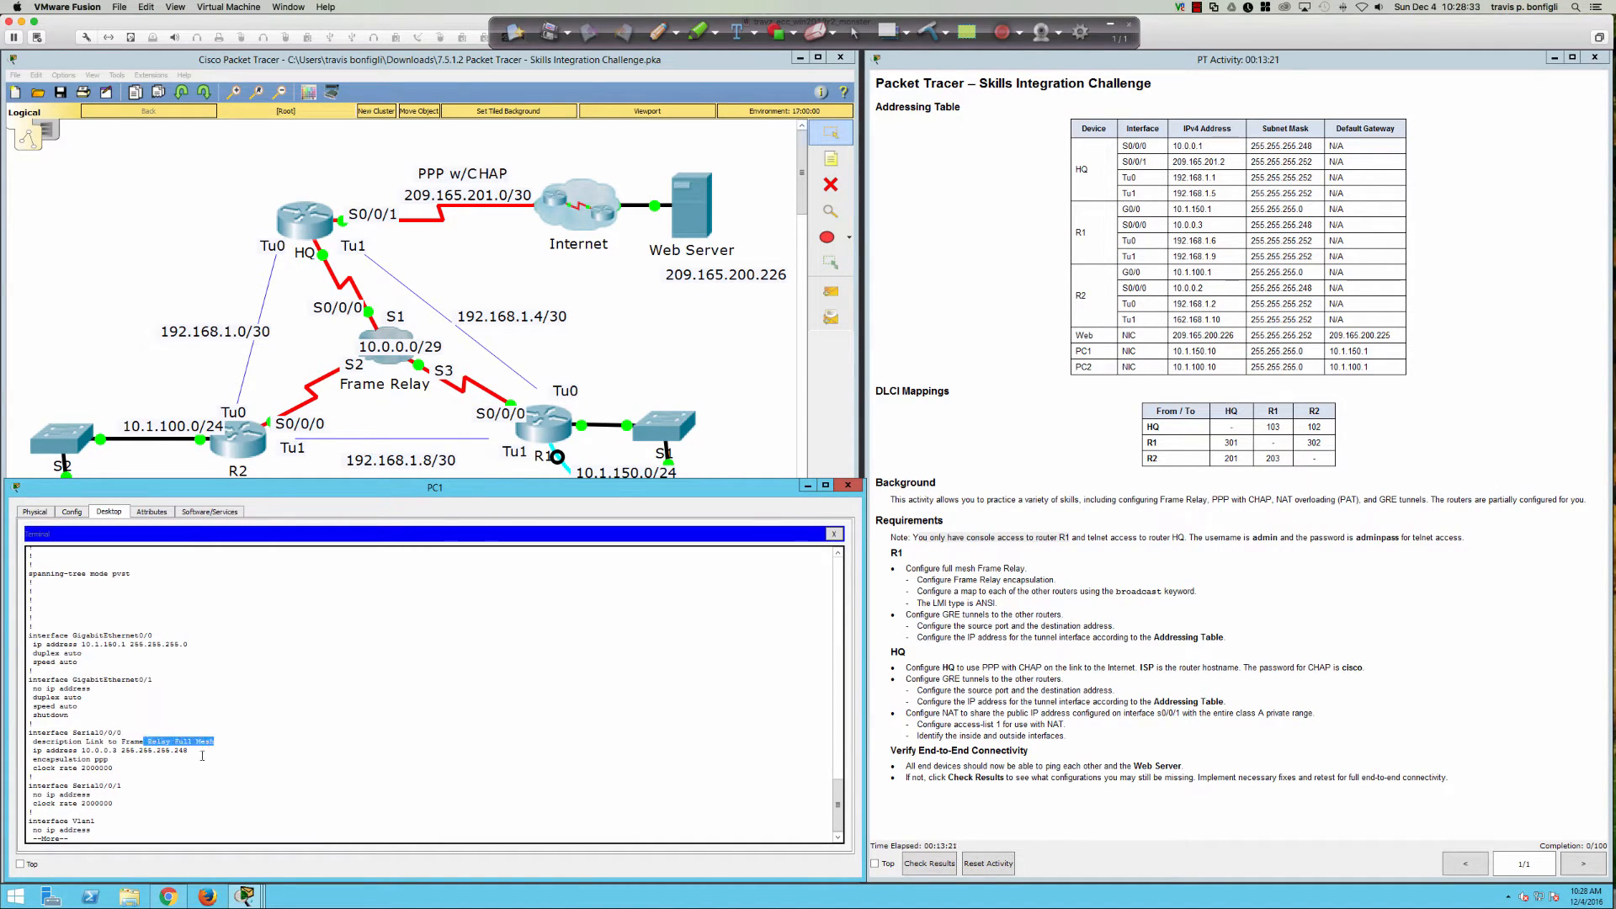
click(202, 752)
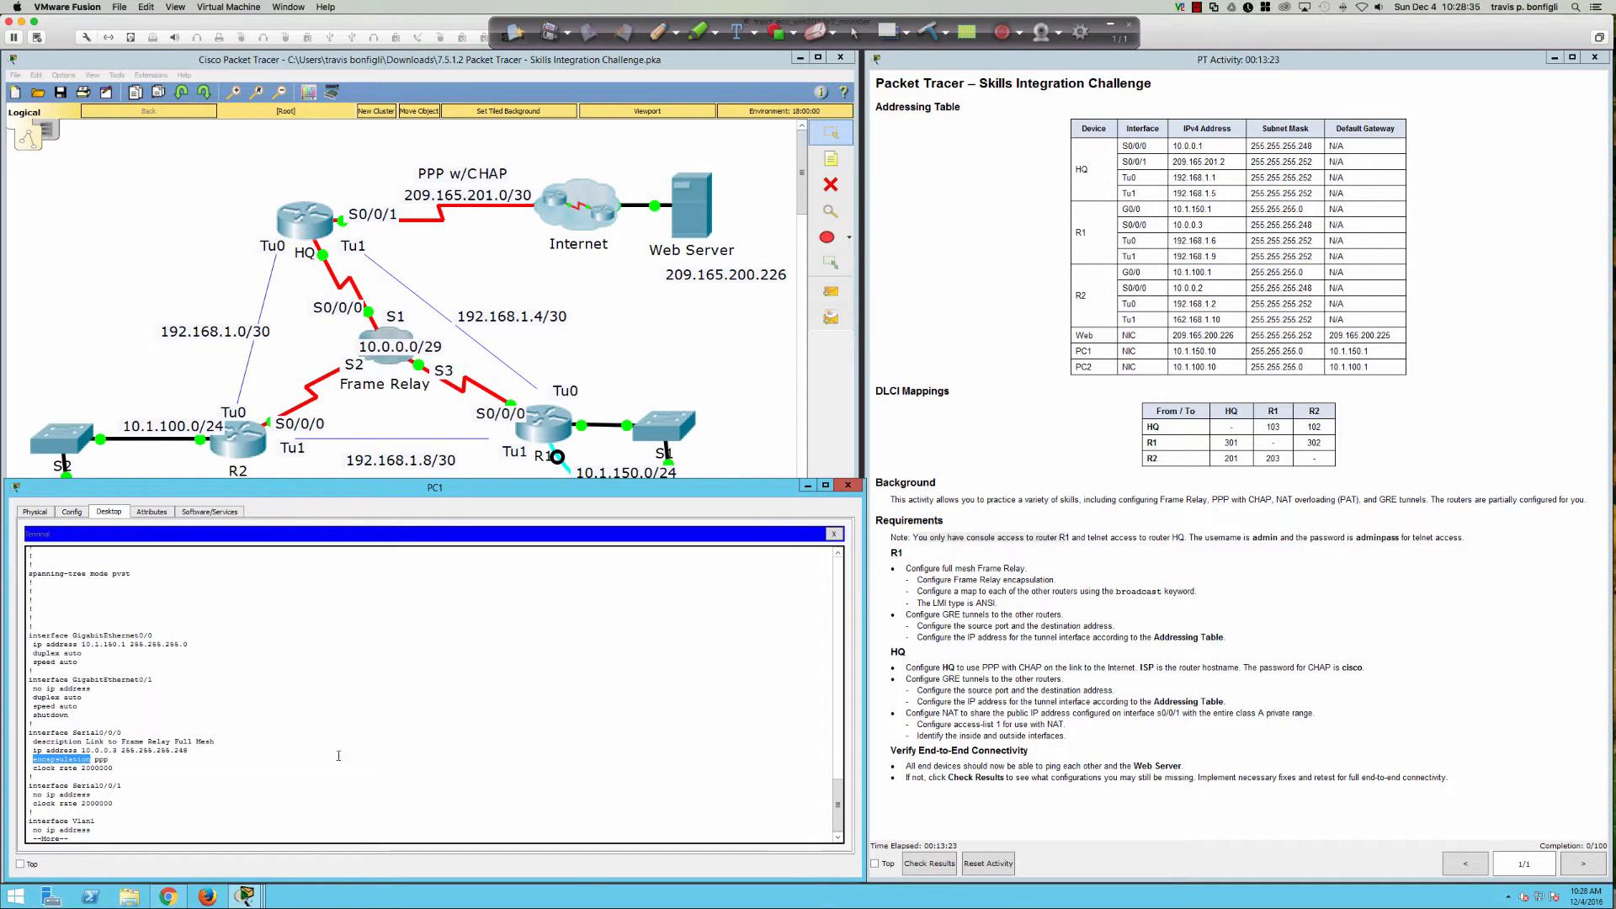
text(q)
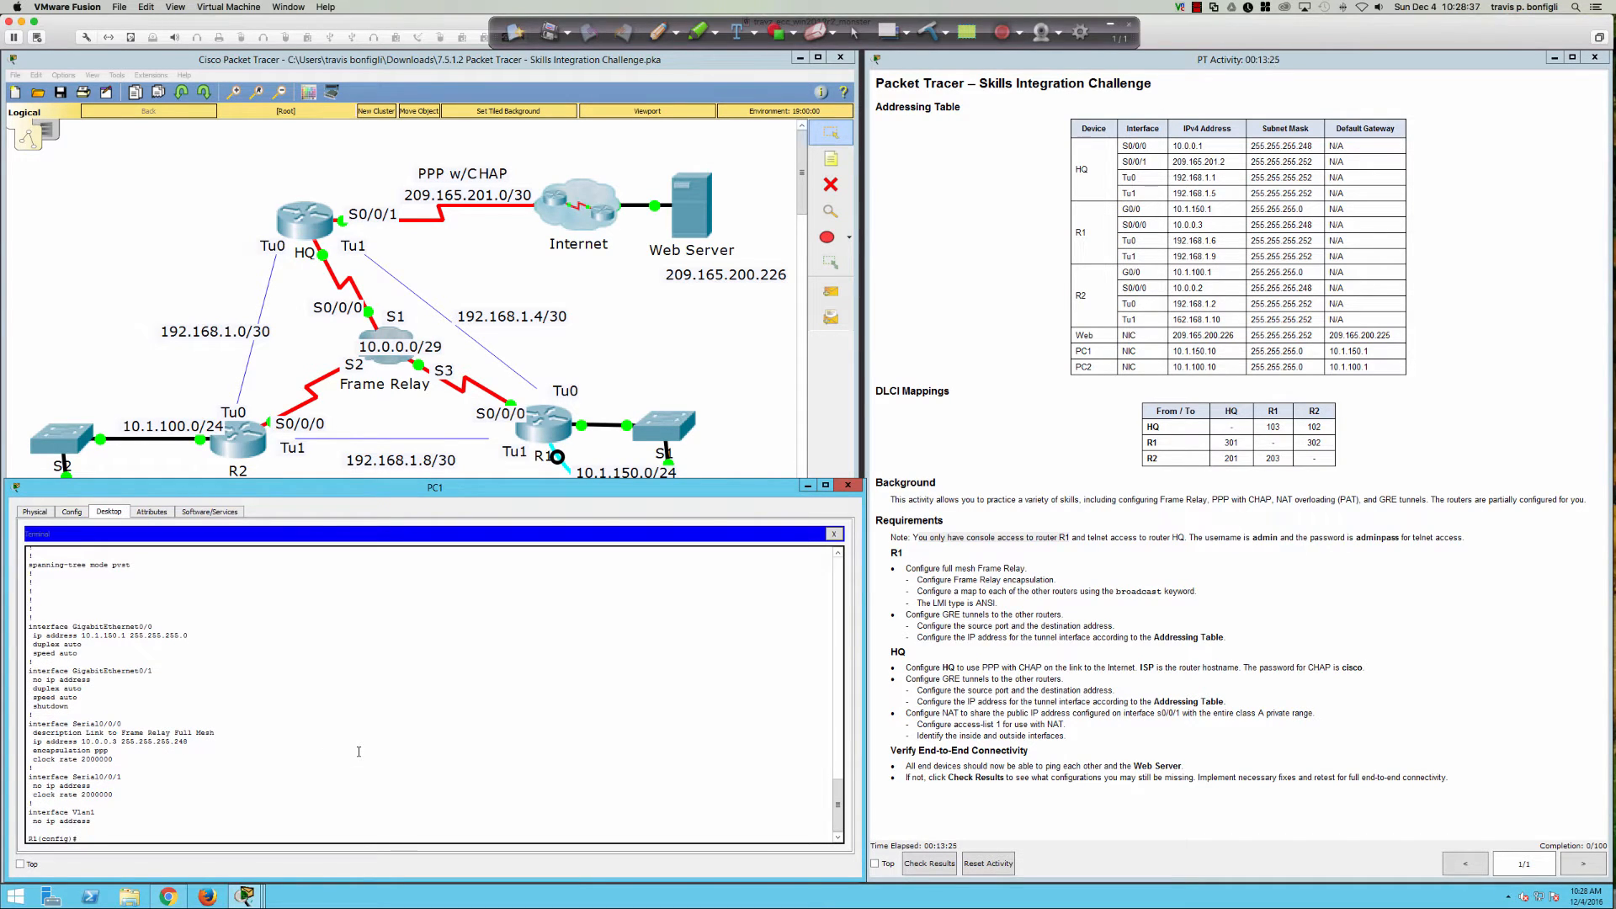
text(int s0/0/0)
key(Return)
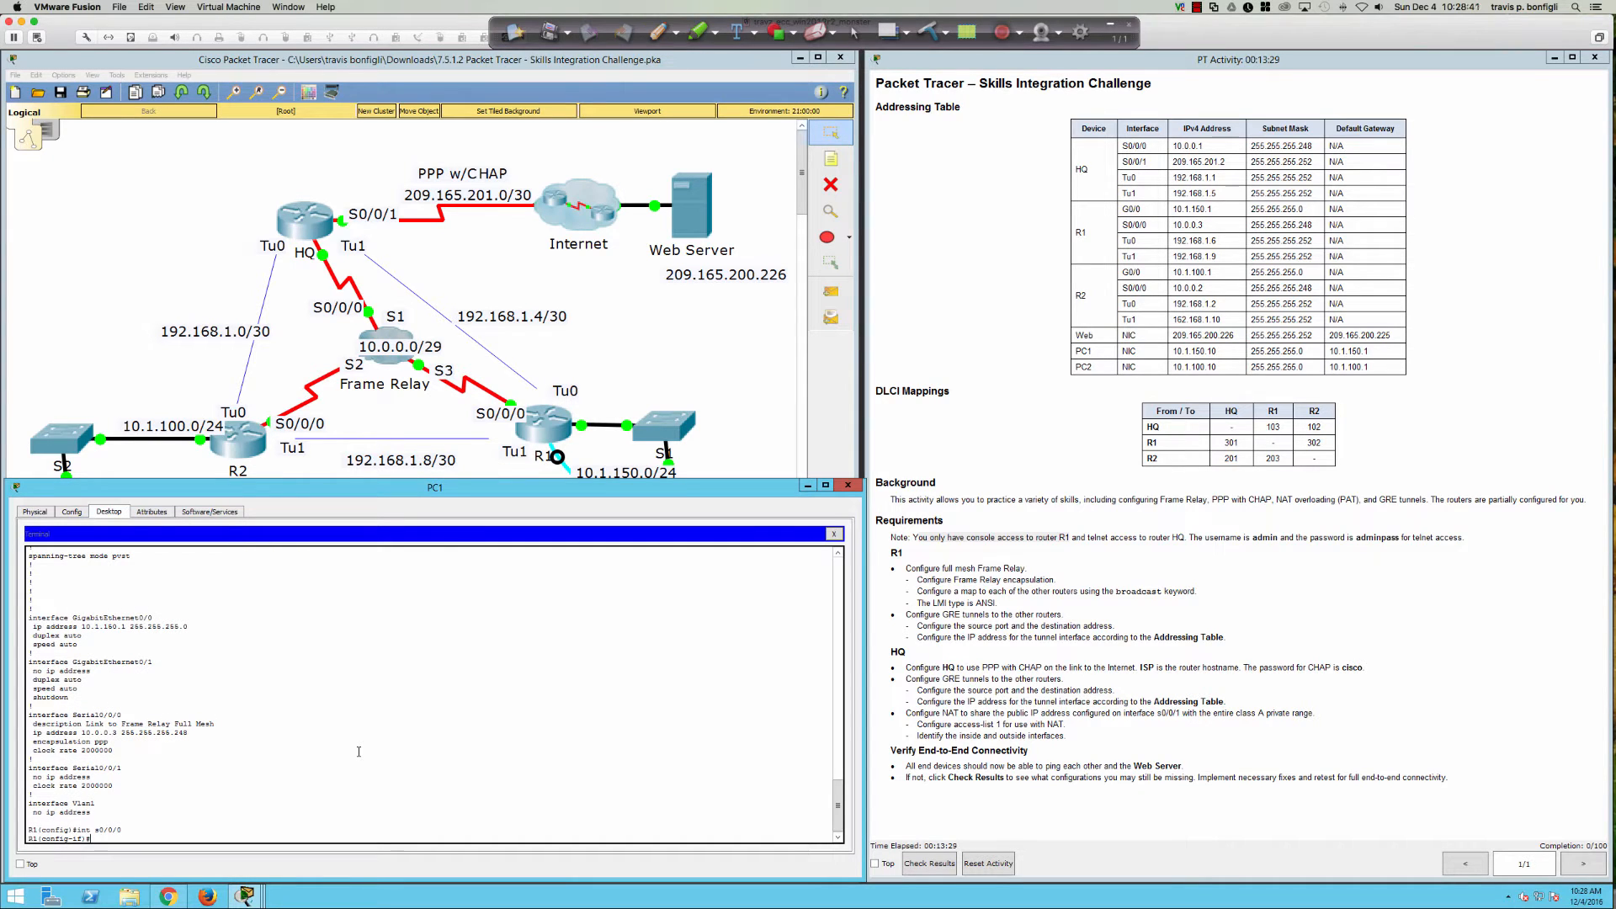
Step: Change R1's Serial0/0/0 encapsulation from PPP to frame-relay after listing the encapsulation options
key(Return)
key(Return)
key(Return)
text(en)
key(Tab)
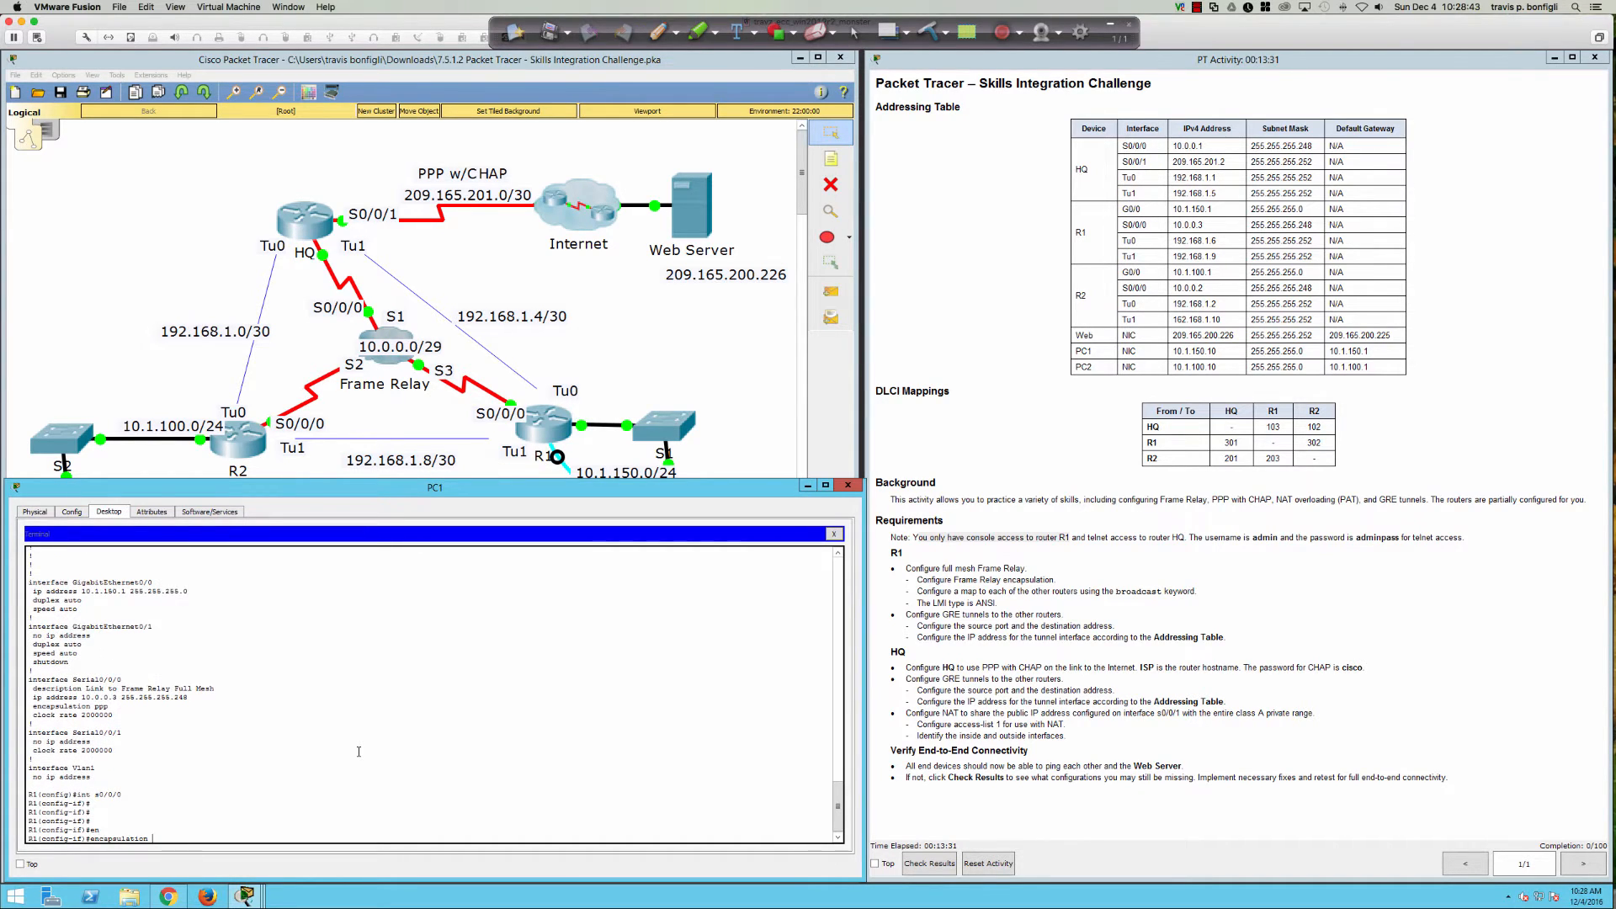
text(?)
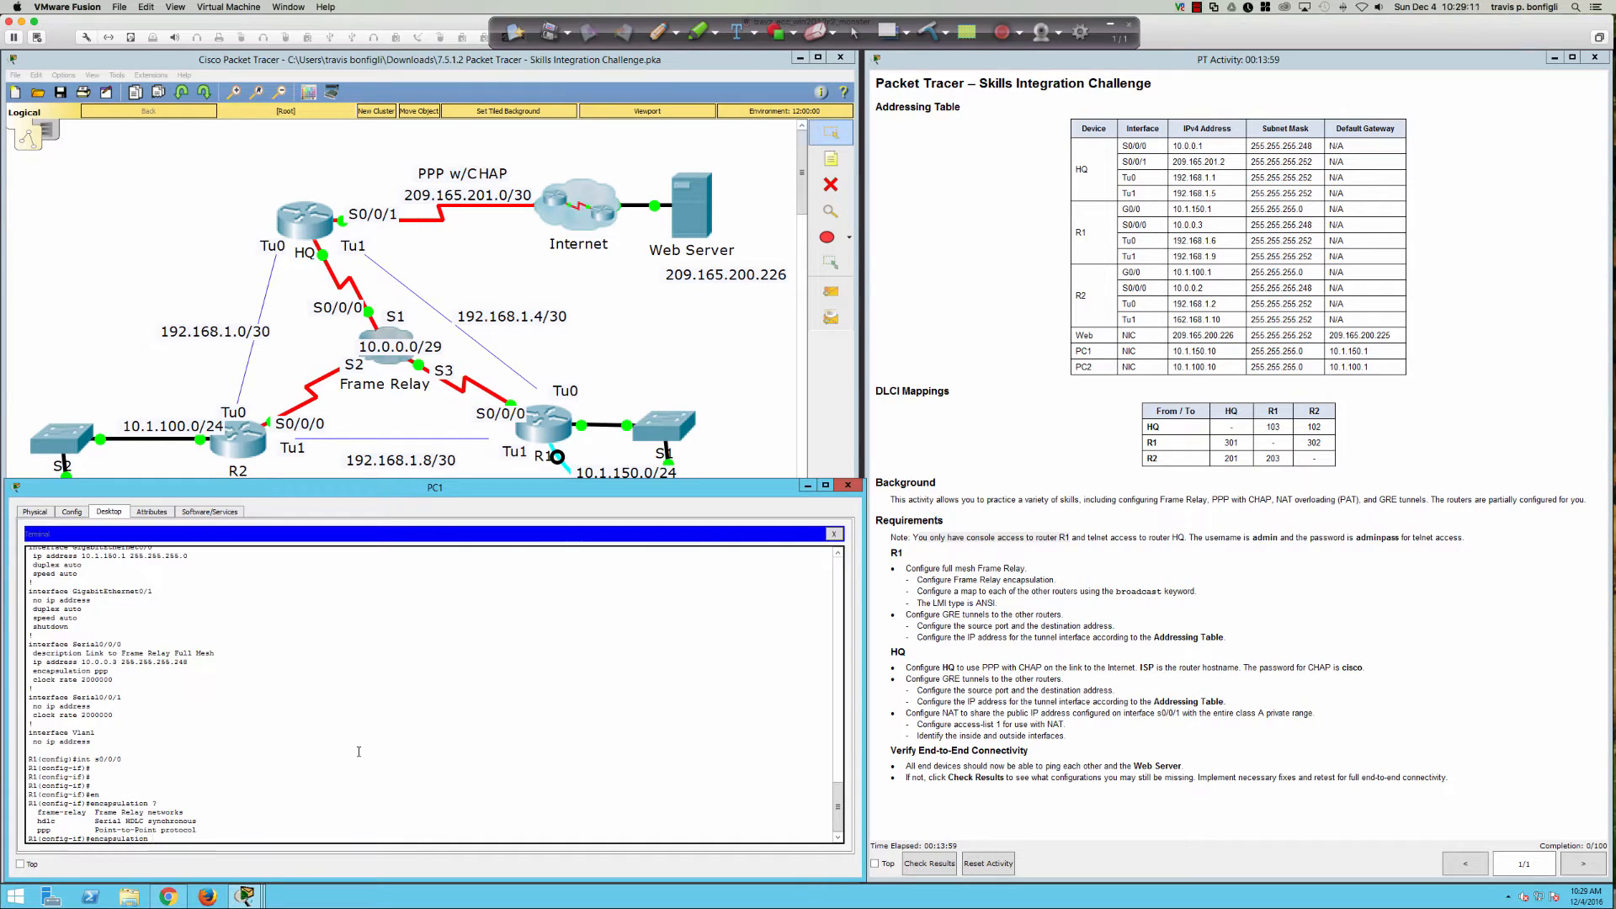
key(Tab)
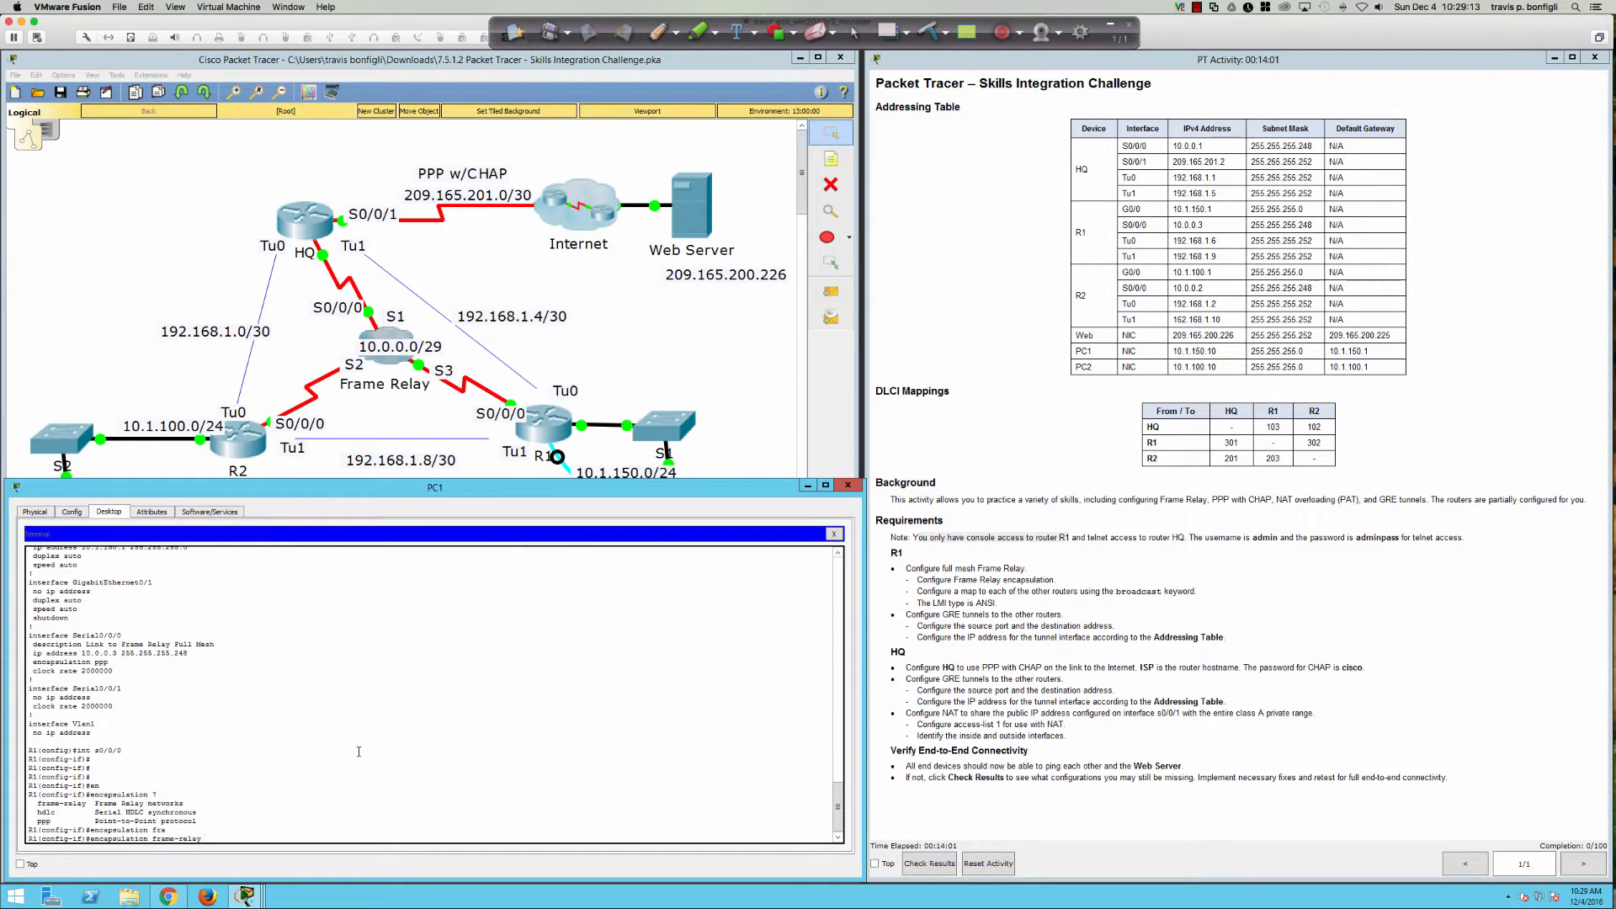
key(Return)
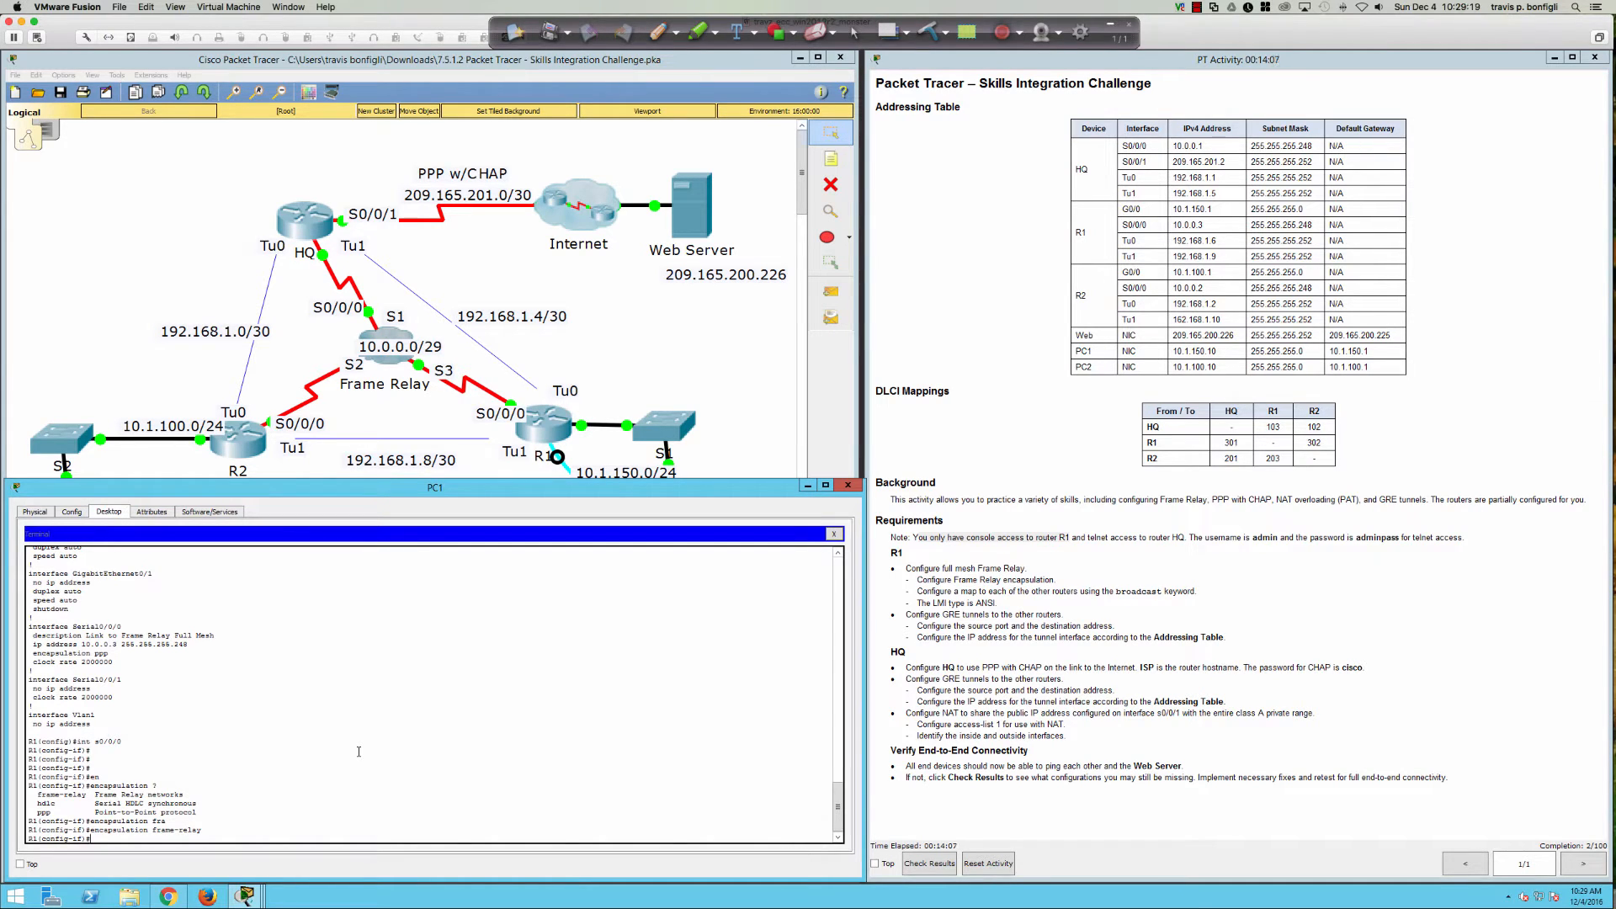
key(Return)
key(Return)
key(Return)
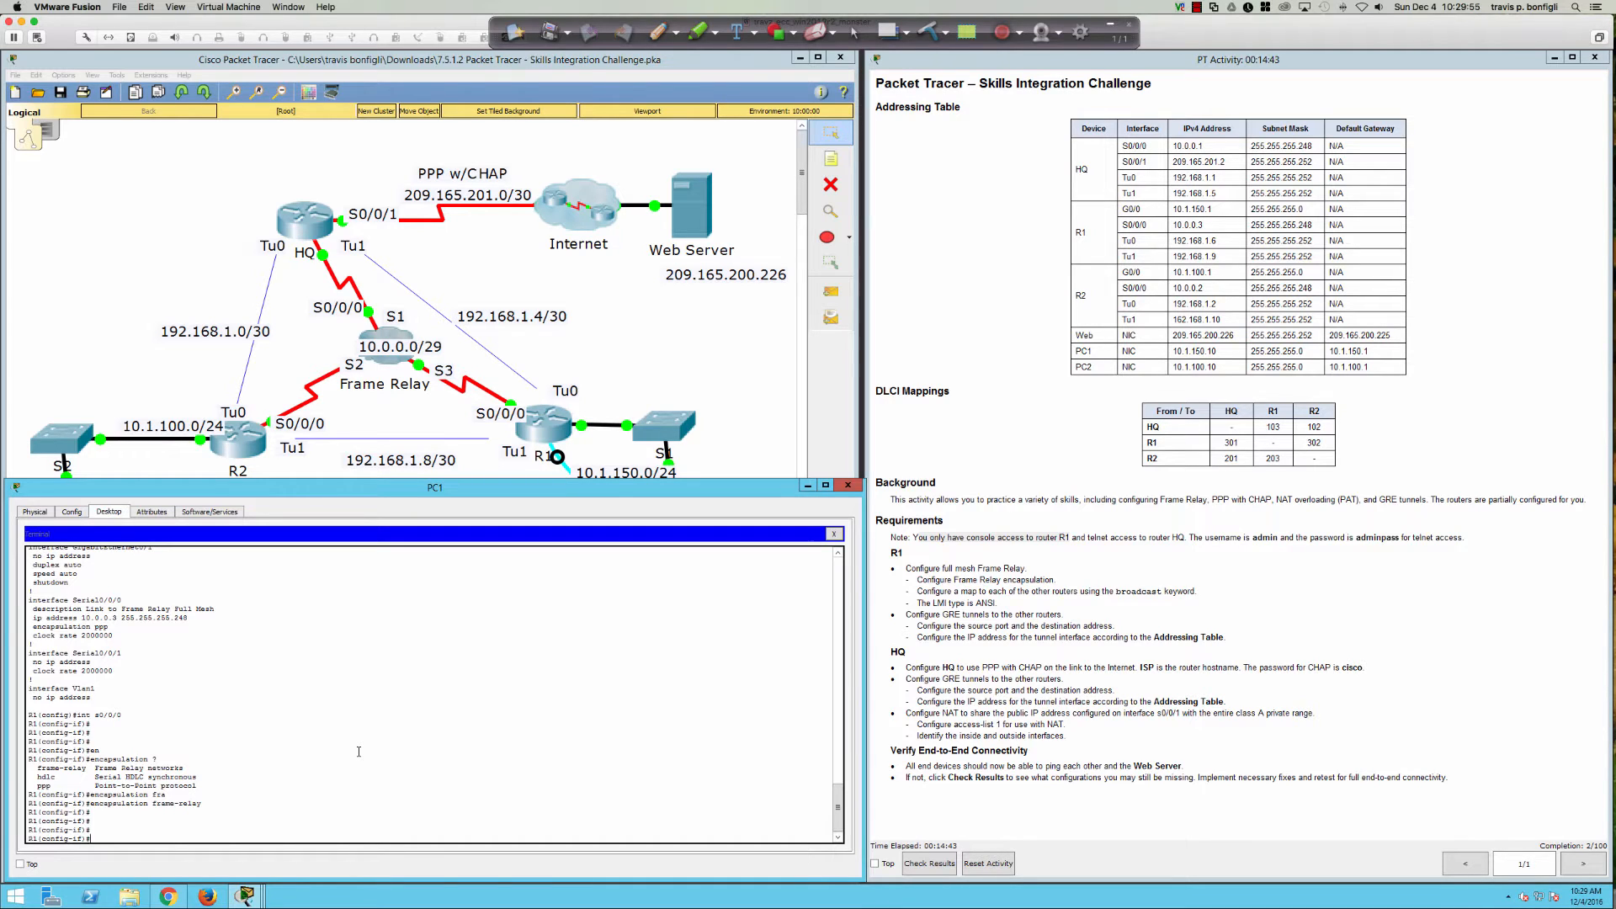
click(659, 32)
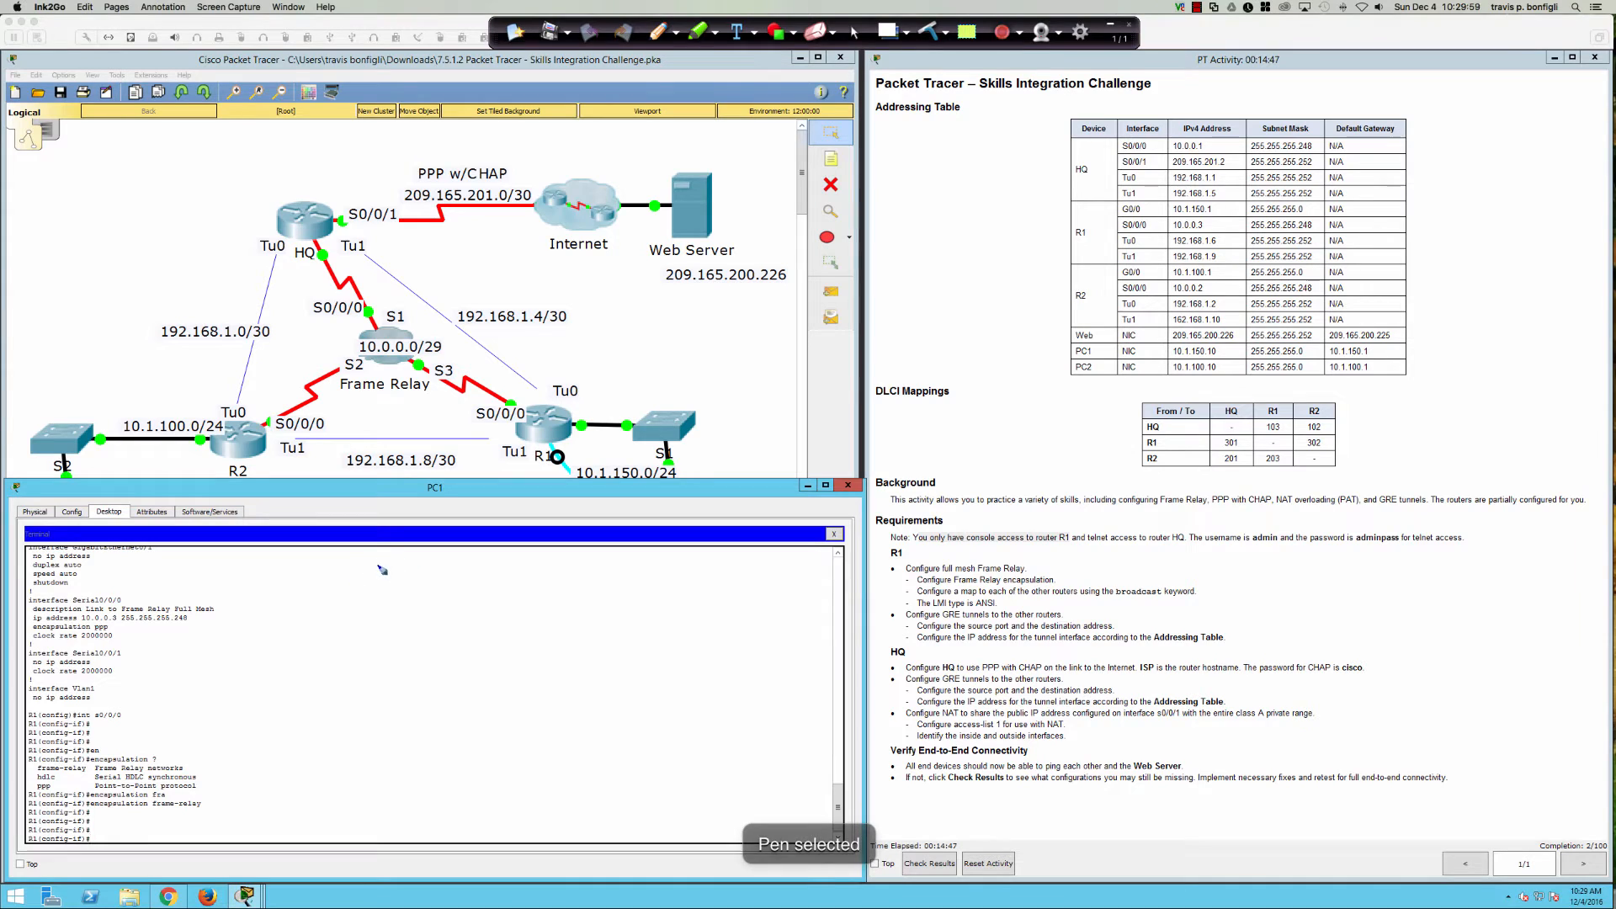
Step: Handwrite an ARP note in red ink showing L3 mapping to an unknown L2
mouse_move(374, 587)
mouse_down()
mouse_move(420, 551)
mouse_move(433, 581)
mouse_move(397, 569)
mouse_move(441, 582)
mouse_move(437, 570)
mouse_move(484, 564)
mouse_move(575, 591)
mouse_up()
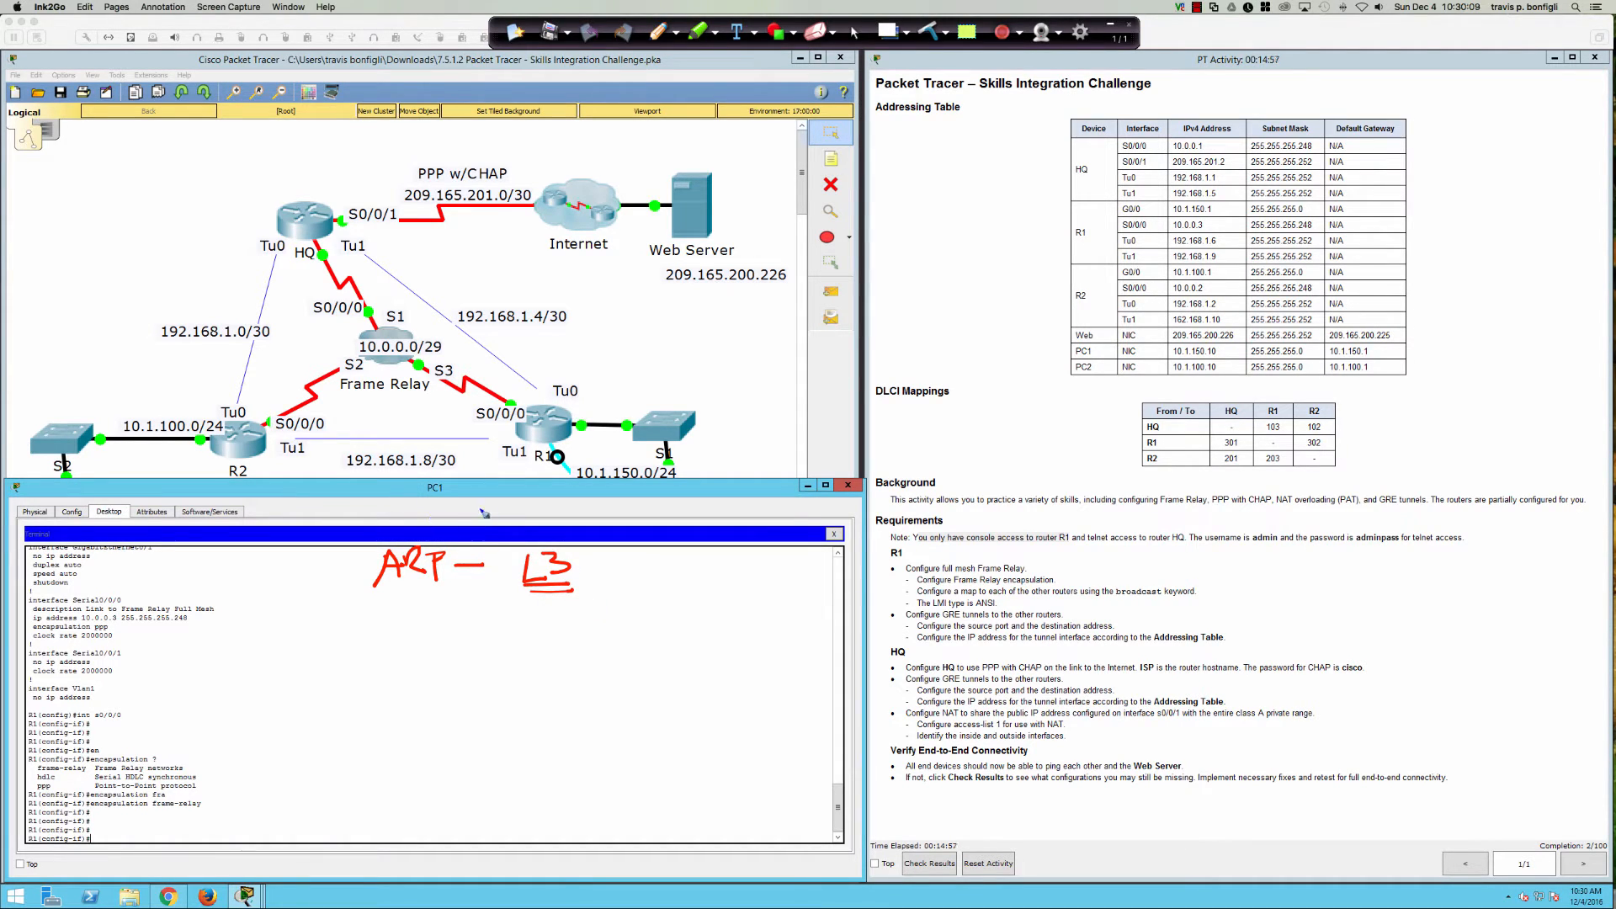
mouse_move(544, 600)
mouse_down()
mouse_move(706, 558)
mouse_move(695, 576)
mouse_up()
click(697, 586)
drag(673, 516, 721, 533)
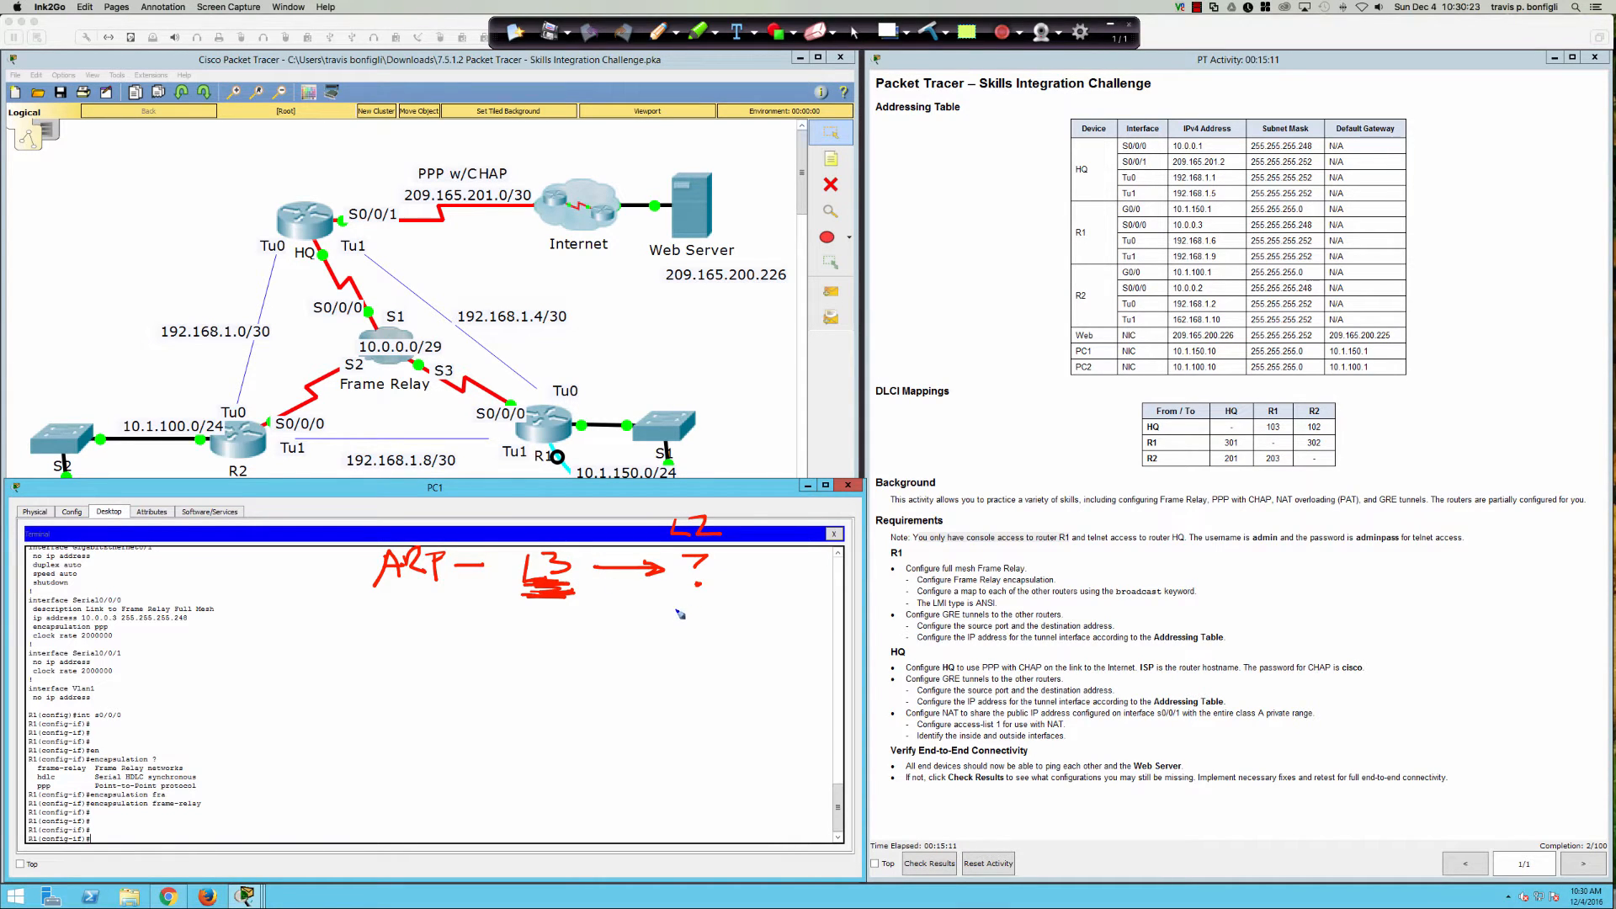
drag(675, 598, 721, 608)
Step: Write INV. ARP with DLCI as the L2 value, and circle the DLCI Mappings table
drag(354, 688, 354, 665)
drag(342, 664, 362, 663)
mouse_move(370, 661)
mouse_down()
mouse_move(385, 687)
mouse_move(389, 665)
mouse_move(438, 658)
mouse_move(452, 688)
mouse_move(522, 669)
mouse_move(563, 687)
mouse_move(583, 665)
mouse_move(593, 689)
mouse_up()
click(413, 687)
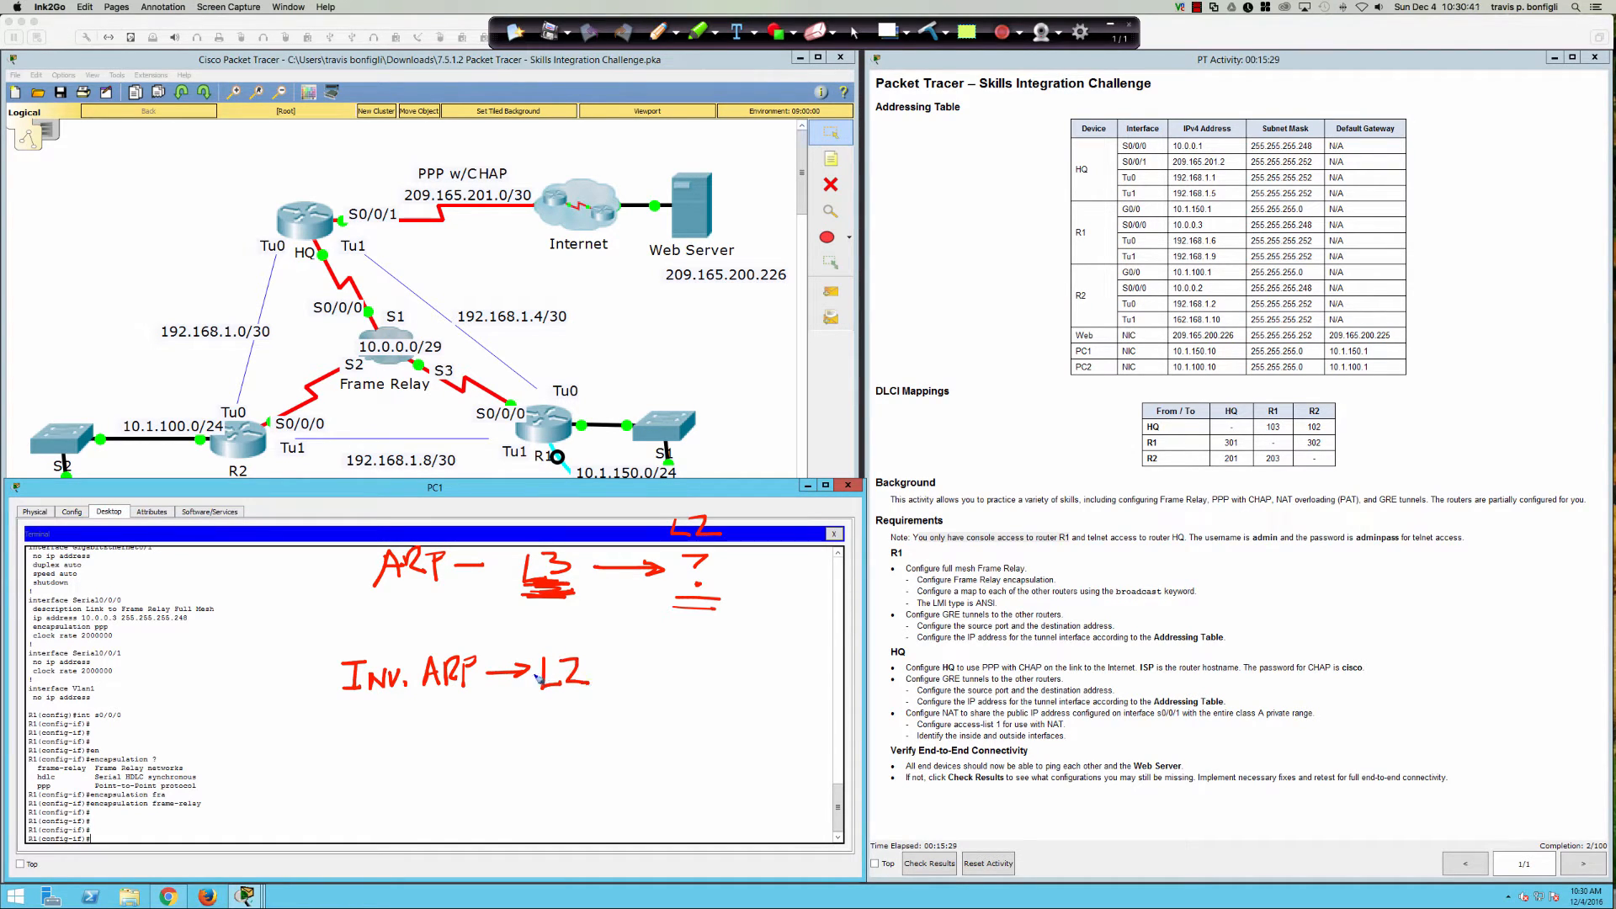
mouse_move(517, 708)
mouse_down()
mouse_move(535, 726)
mouse_move(521, 738)
mouse_move(591, 732)
mouse_move(604, 704)
mouse_move(604, 730)
mouse_up()
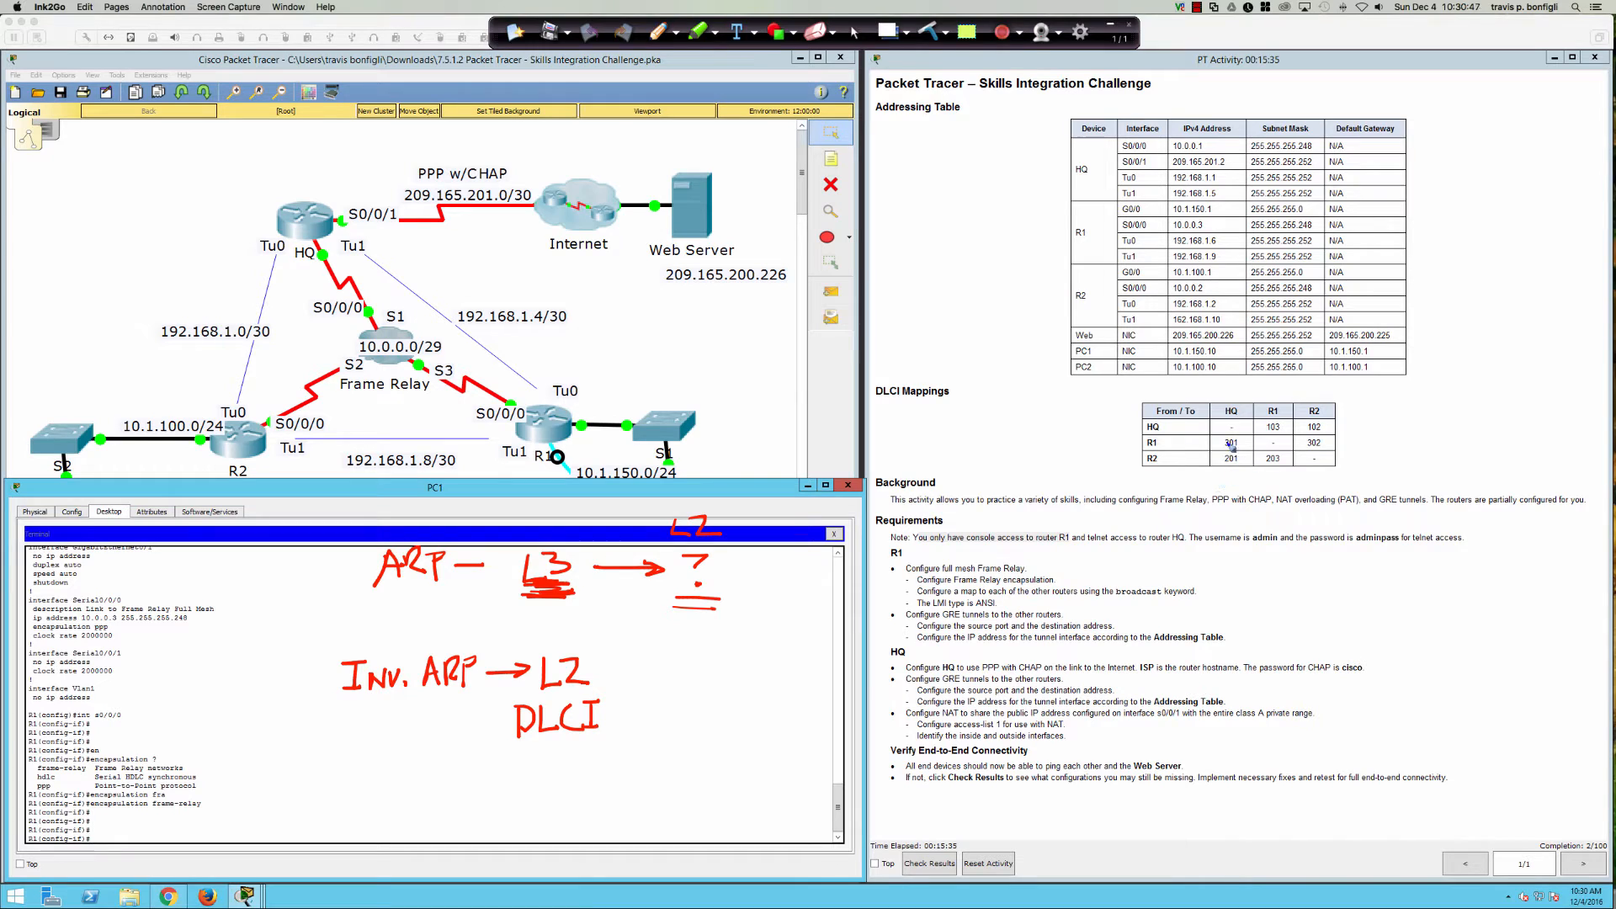
mouse_move(1209, 383)
mouse_down()
mouse_move(1142, 391)
mouse_move(1224, 505)
mouse_move(1364, 467)
mouse_move(1212, 380)
mouse_up()
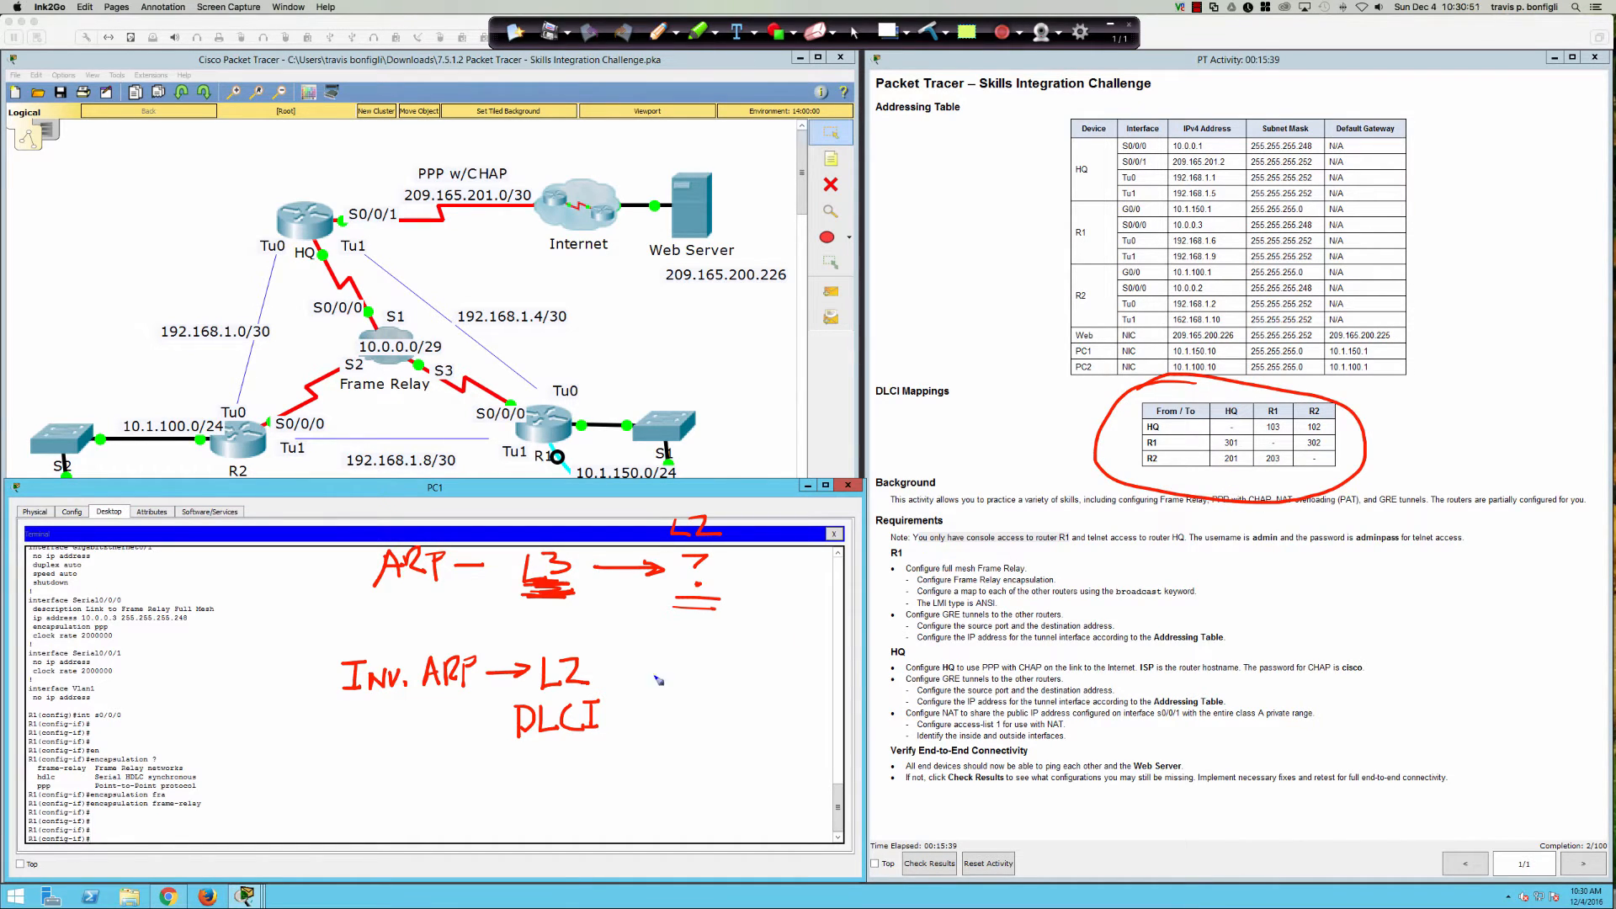
Step: Annotate the inverse ARP mapping as L2 DLCI → L3 IP DEST, underlining and circling both notes
drag(504, 742, 606, 747)
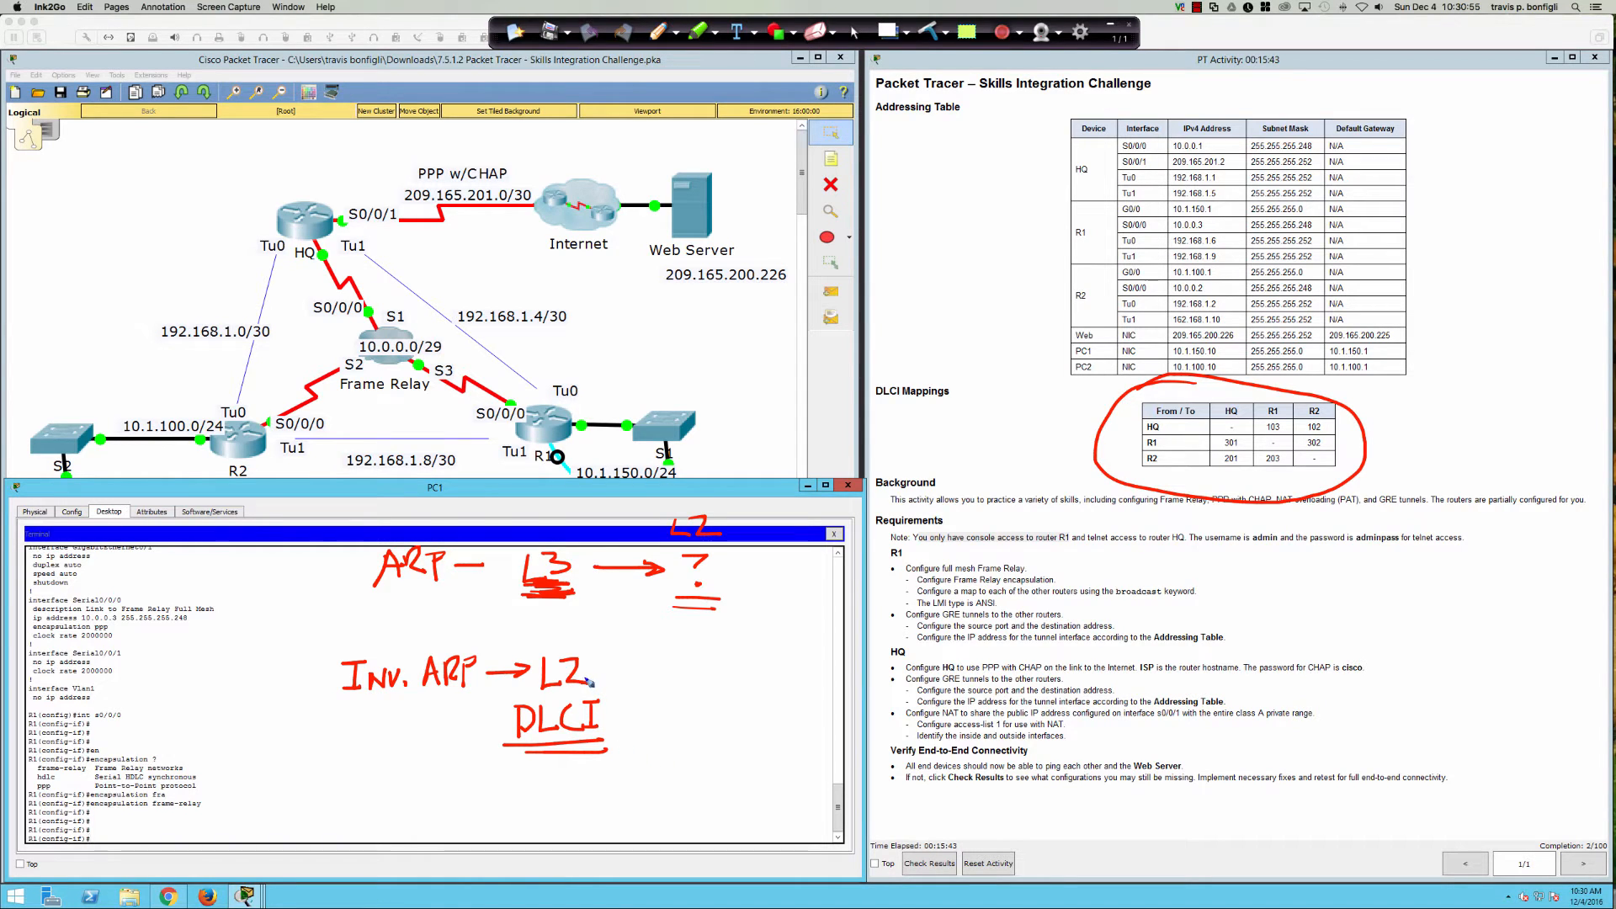
drag(598, 675, 722, 678)
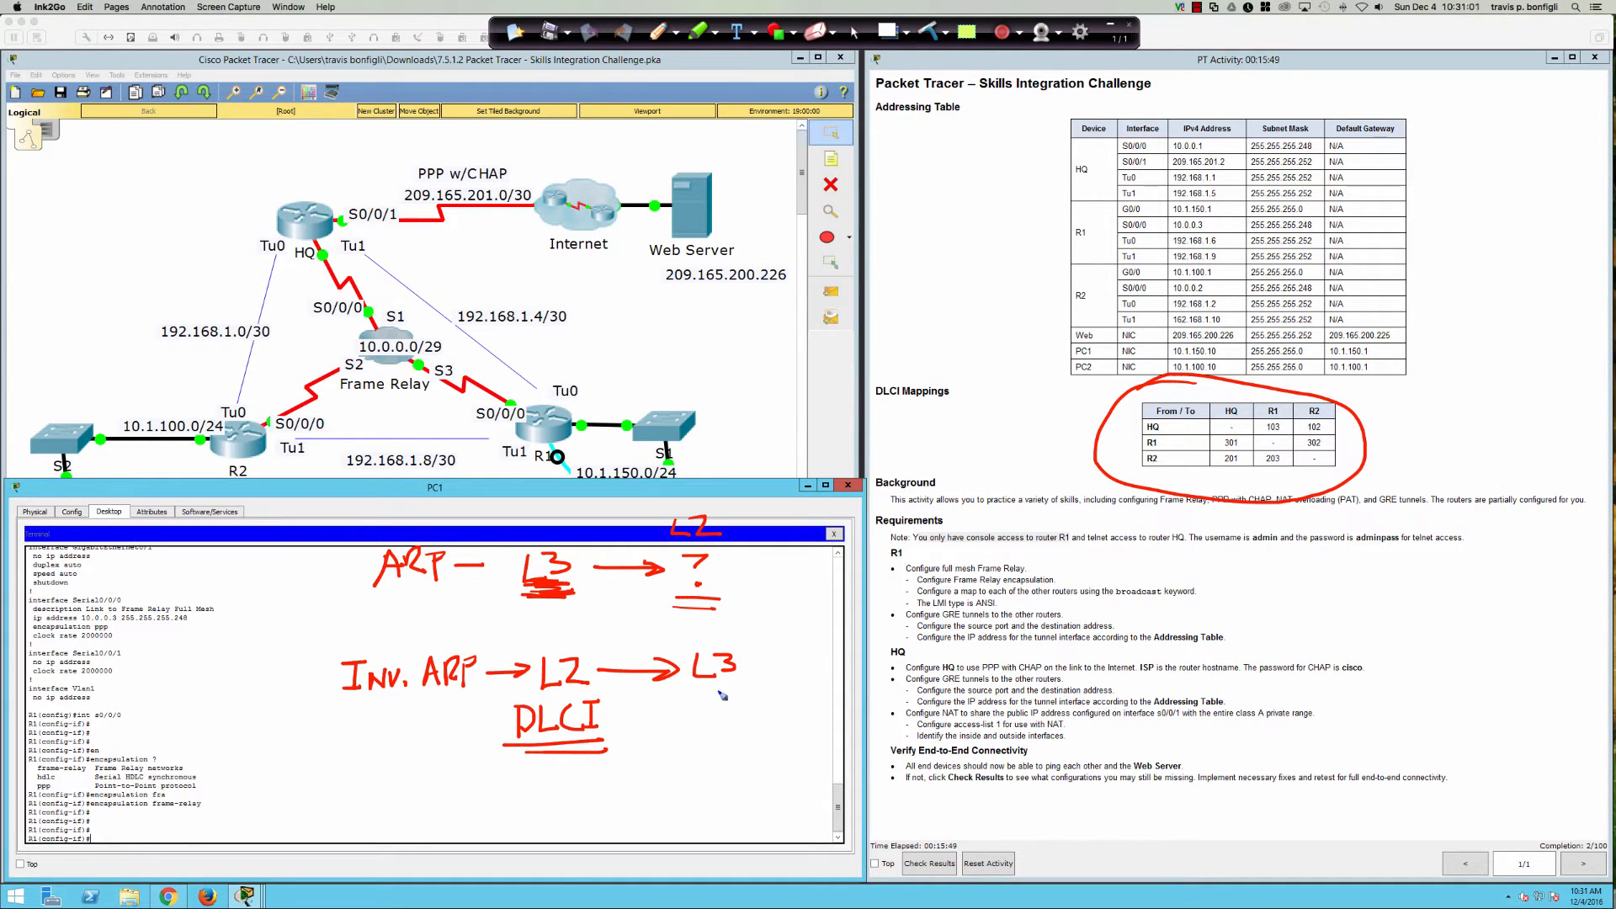
drag(713, 688, 712, 713)
mouse_move(701, 690)
mouse_down()
mouse_move(730, 689)
mouse_move(736, 715)
mouse_move(791, 696)
mouse_move(813, 711)
mouse_move(814, 687)
mouse_move(803, 711)
mouse_up()
mouse_move(554, 646)
mouse_down()
mouse_move(476, 683)
mouse_move(631, 688)
mouse_move(532, 639)
mouse_up()
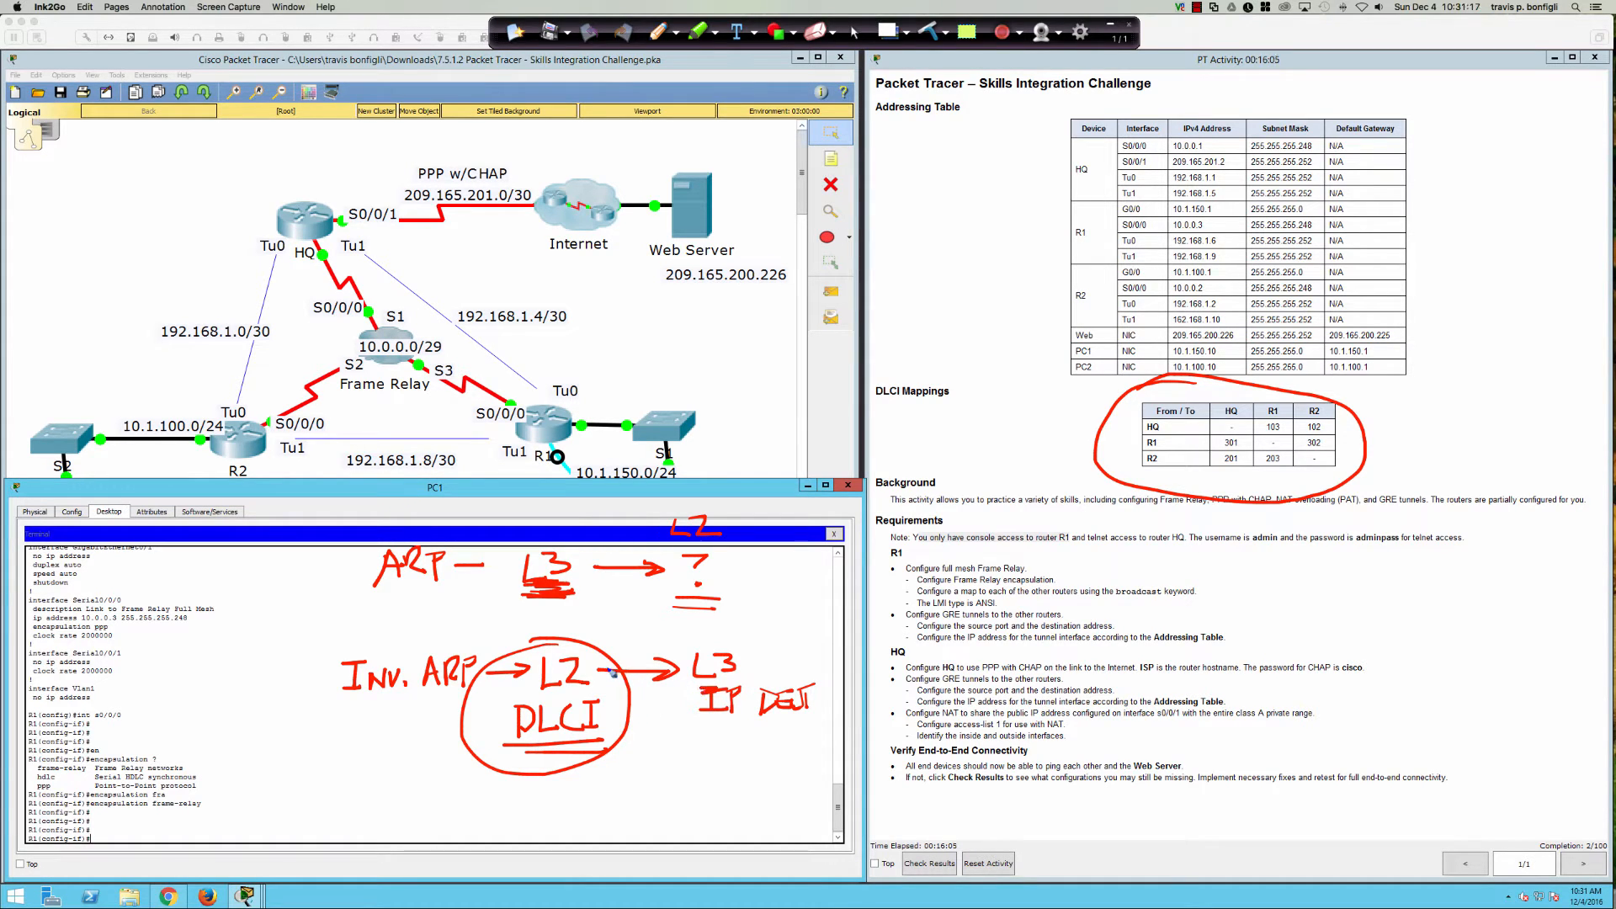
mouse_move(609, 673)
mouse_down()
mouse_move(680, 674)
mouse_move(654, 660)
mouse_up()
drag(701, 726, 829, 724)
drag(703, 736, 808, 736)
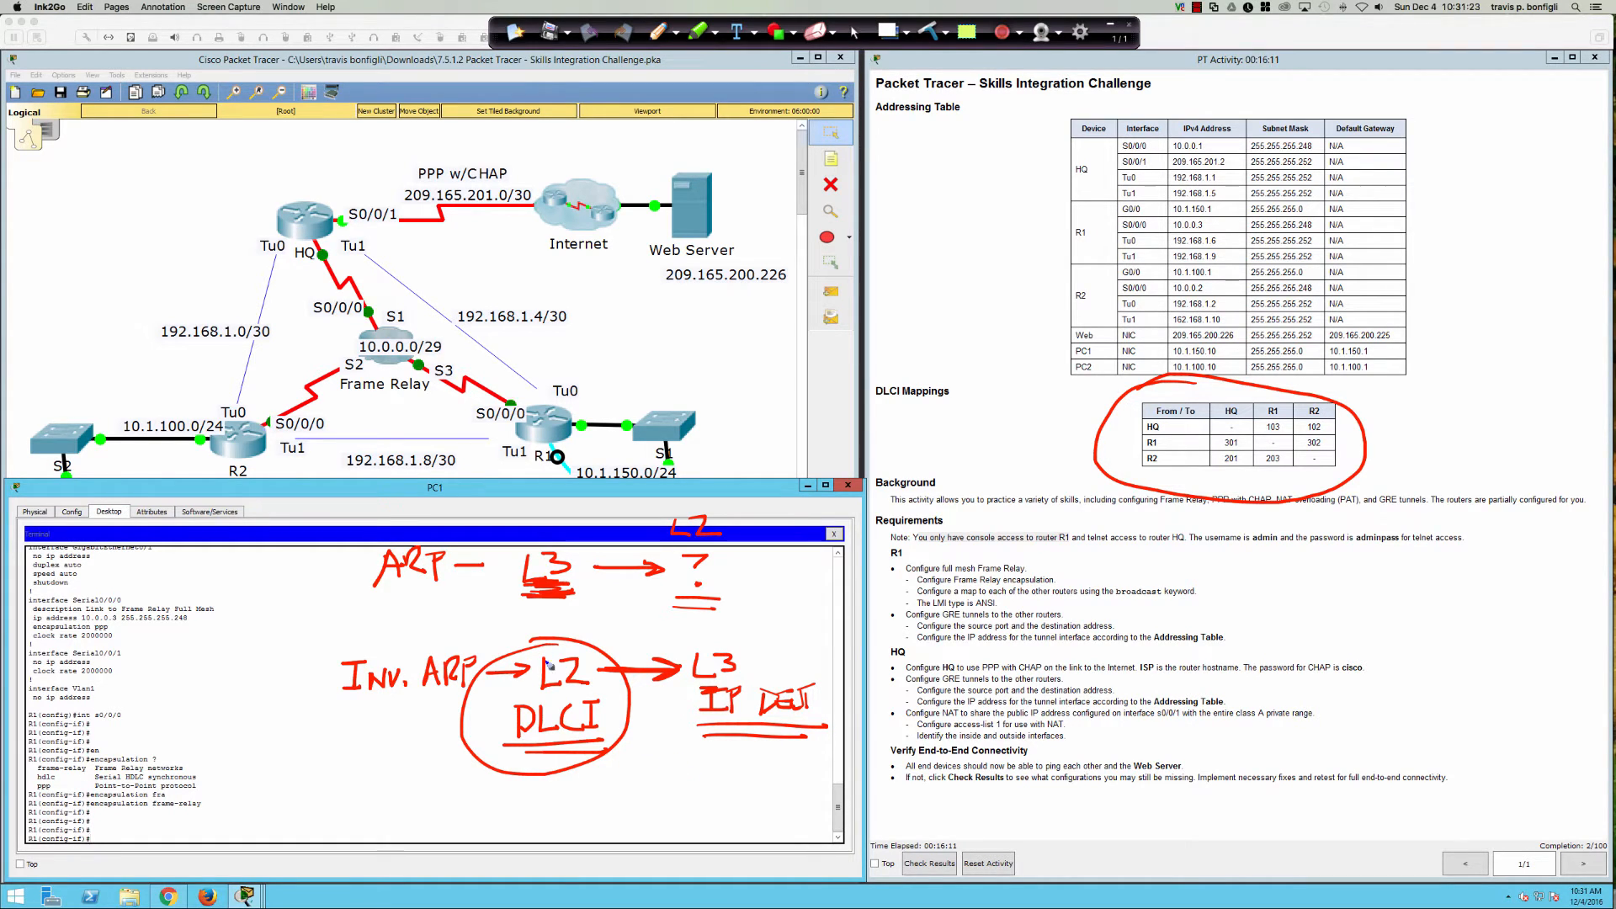
mouse_move(569, 658)
mouse_down()
mouse_move(619, 740)
mouse_move(502, 653)
mouse_move(556, 757)
mouse_move(589, 755)
mouse_up()
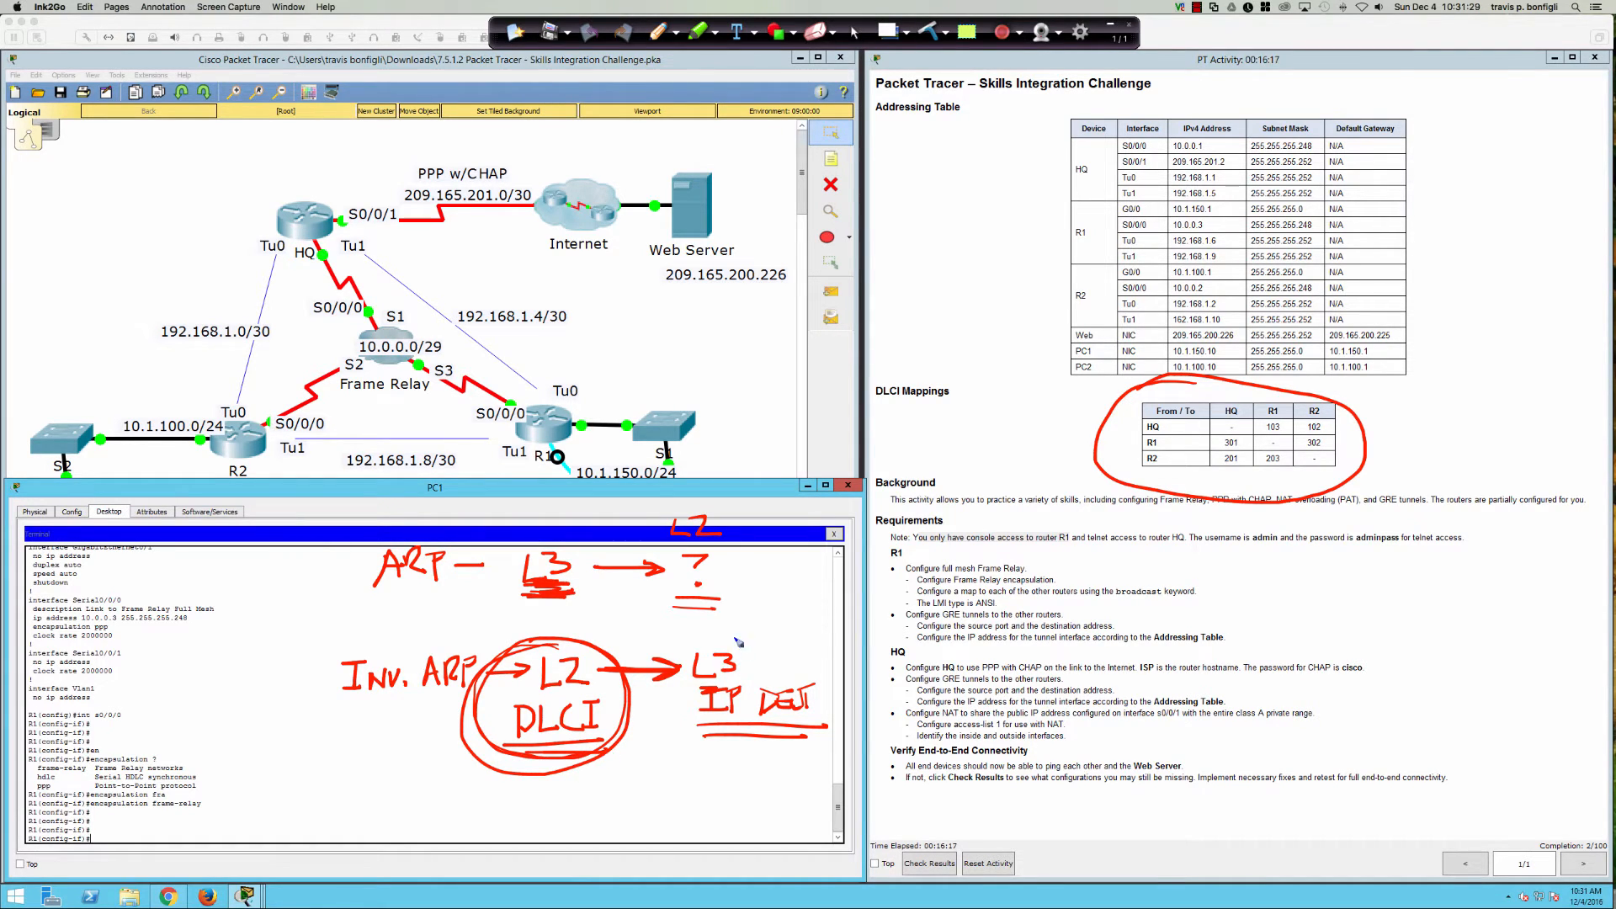
mouse_move(731, 633)
mouse_down()
mouse_move(682, 735)
mouse_move(838, 700)
mouse_move(702, 631)
mouse_up()
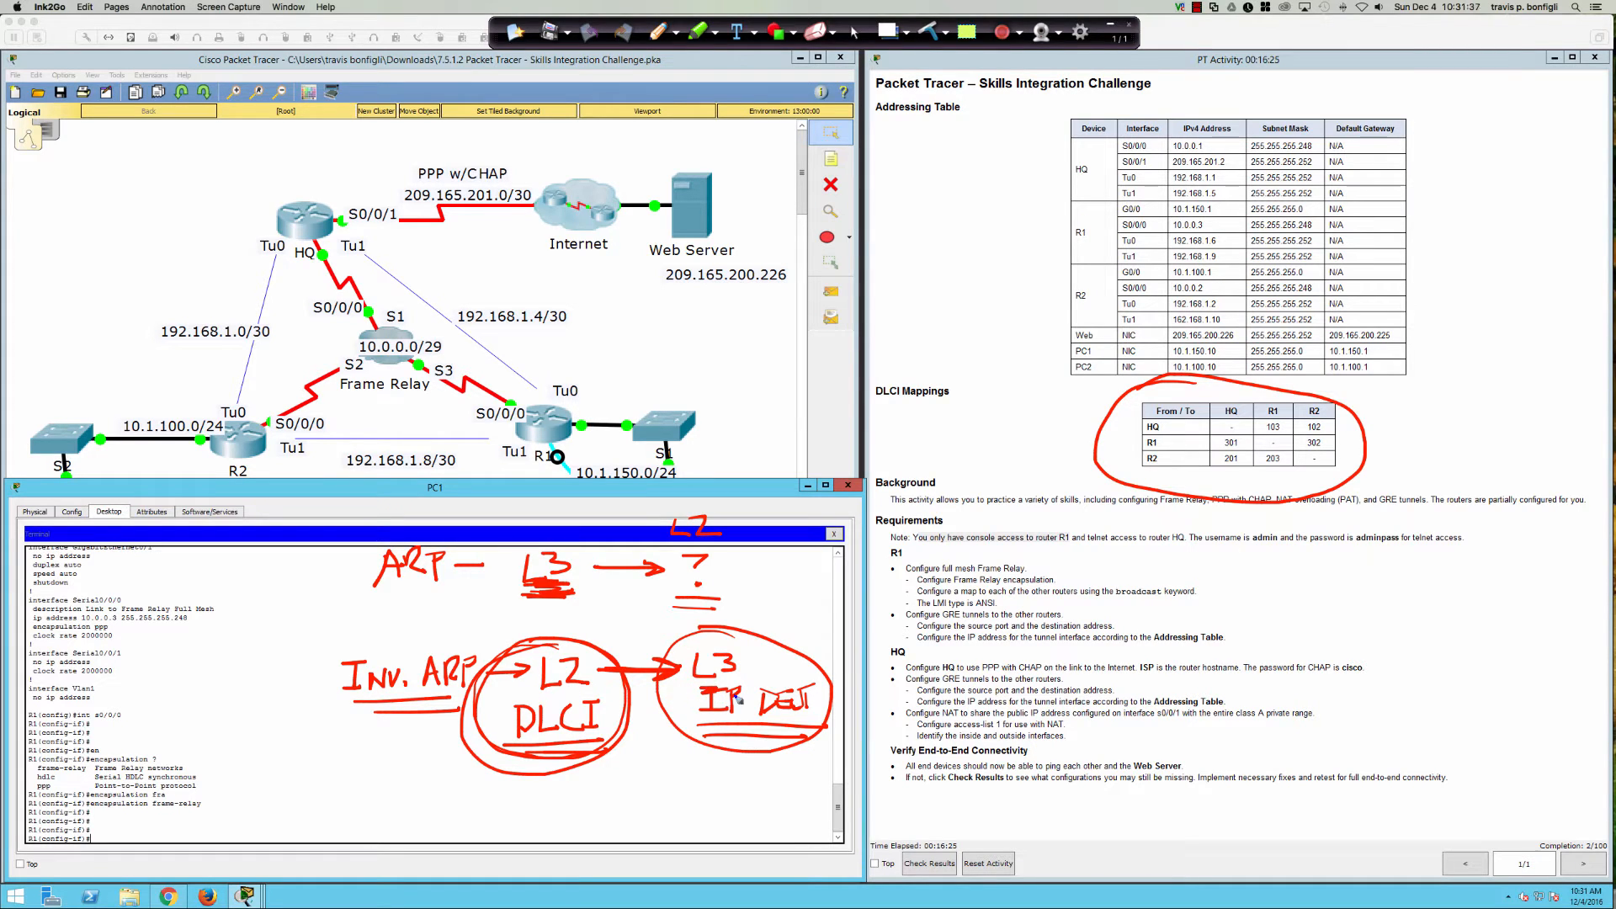
Step: Link the IP DEST note to the map requirement, mark it STATIC, then wipe all ink
mouse_move(769, 653)
mouse_down()
mouse_move(917, 595)
mouse_move(902, 587)
mouse_move(1009, 596)
mouse_up()
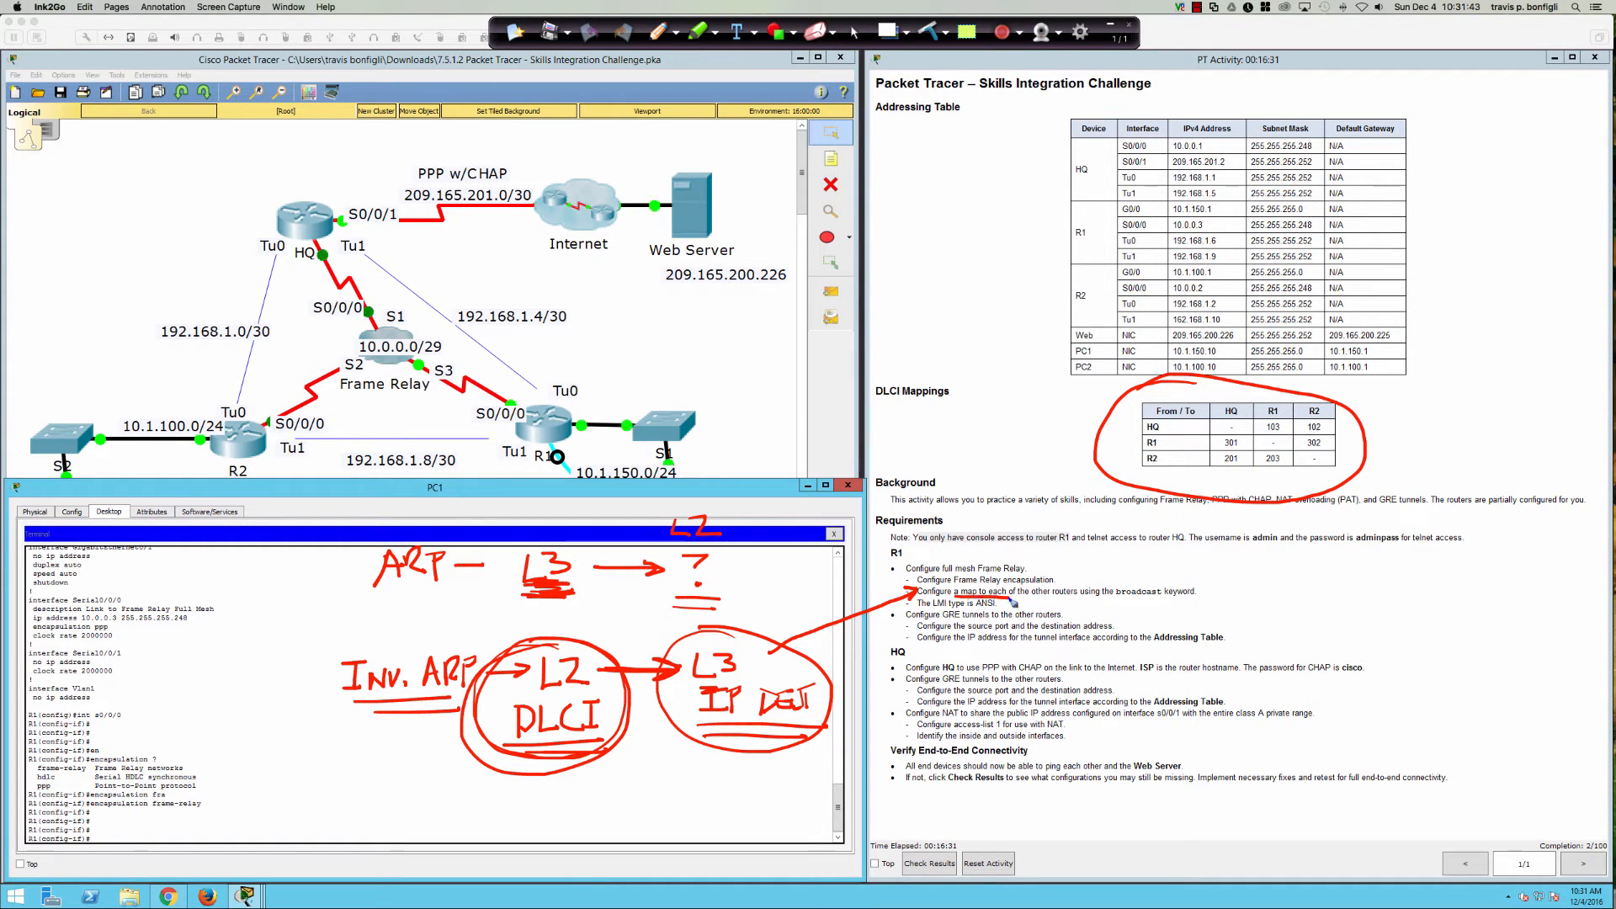
mouse_move(1214, 584)
mouse_down()
mouse_move(1202, 594)
mouse_move(1271, 582)
mouse_move(1264, 597)
mouse_move(1288, 586)
mouse_move(1280, 598)
mouse_up()
drag(1272, 600, 1310, 600)
mouse_move(1204, 602)
mouse_down()
mouse_move(1310, 600)
mouse_move(1298, 621)
mouse_up()
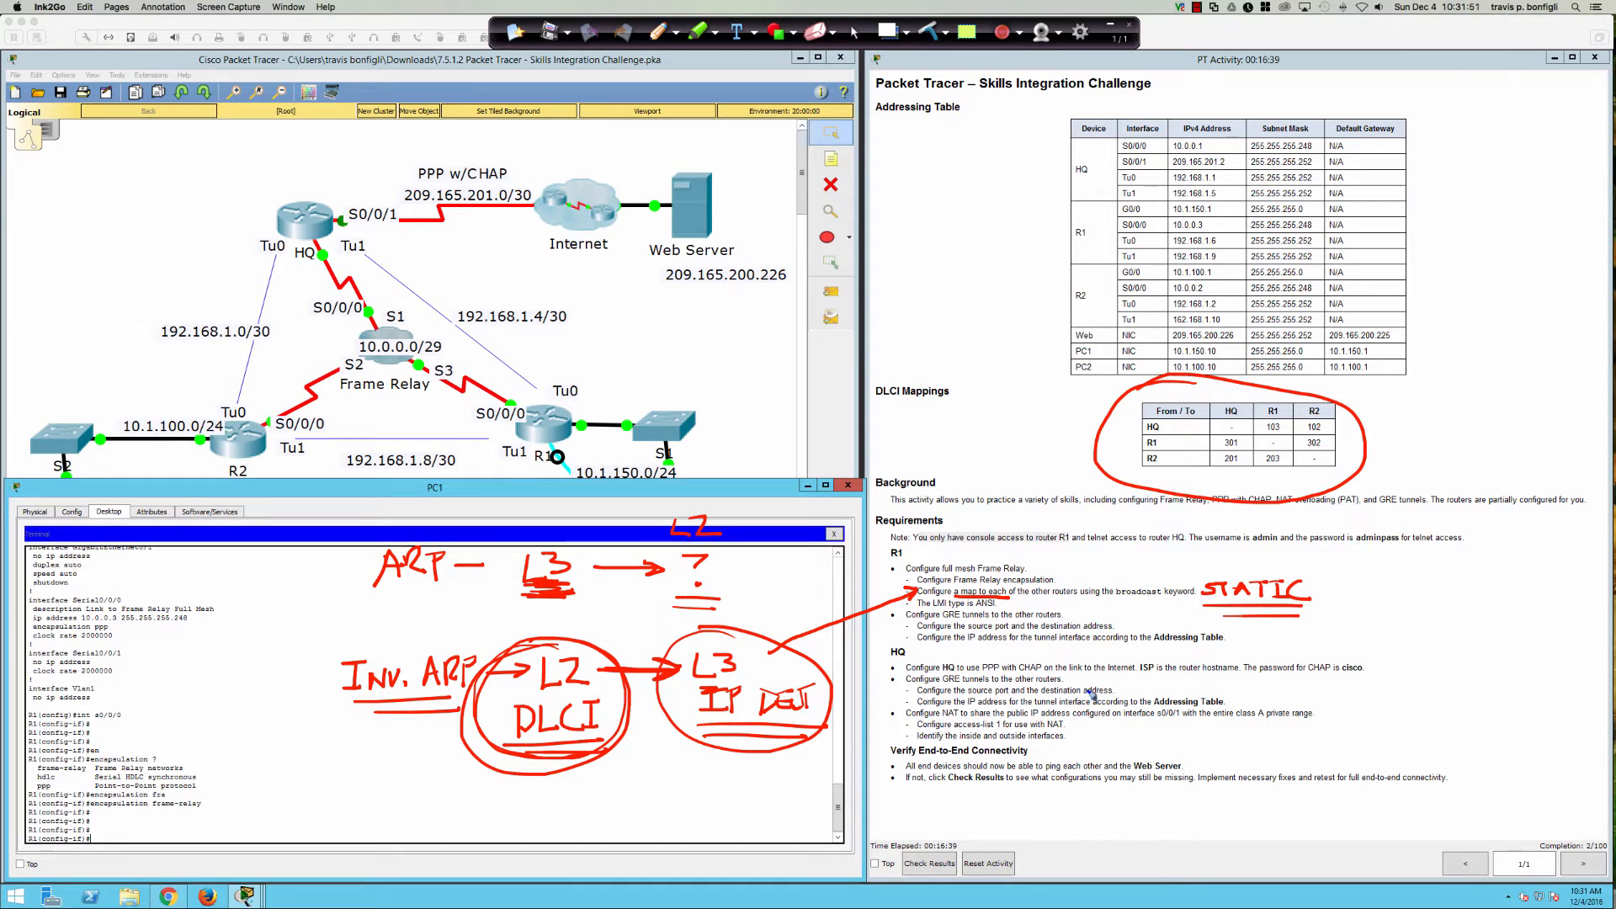
mouse_move(1245, 569)
mouse_down()
mouse_move(1237, 630)
mouse_move(1323, 565)
mouse_move(1242, 570)
mouse_up()
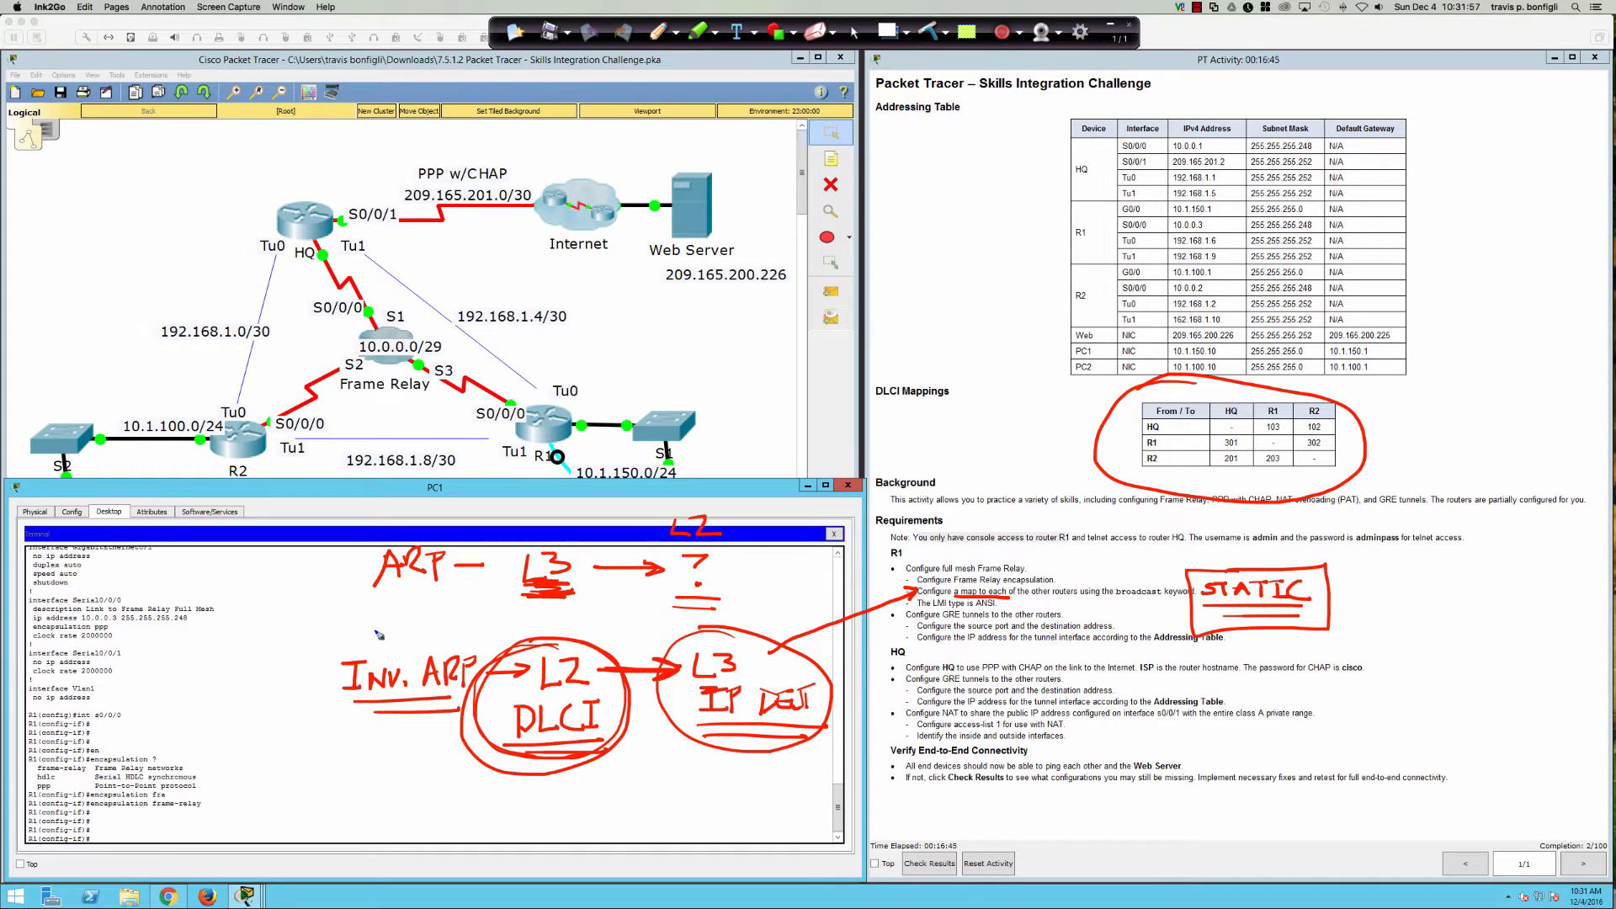
mouse_move(373, 630)
mouse_down()
mouse_move(317, 695)
mouse_move(486, 705)
mouse_move(417, 627)
mouse_move(318, 667)
mouse_up()
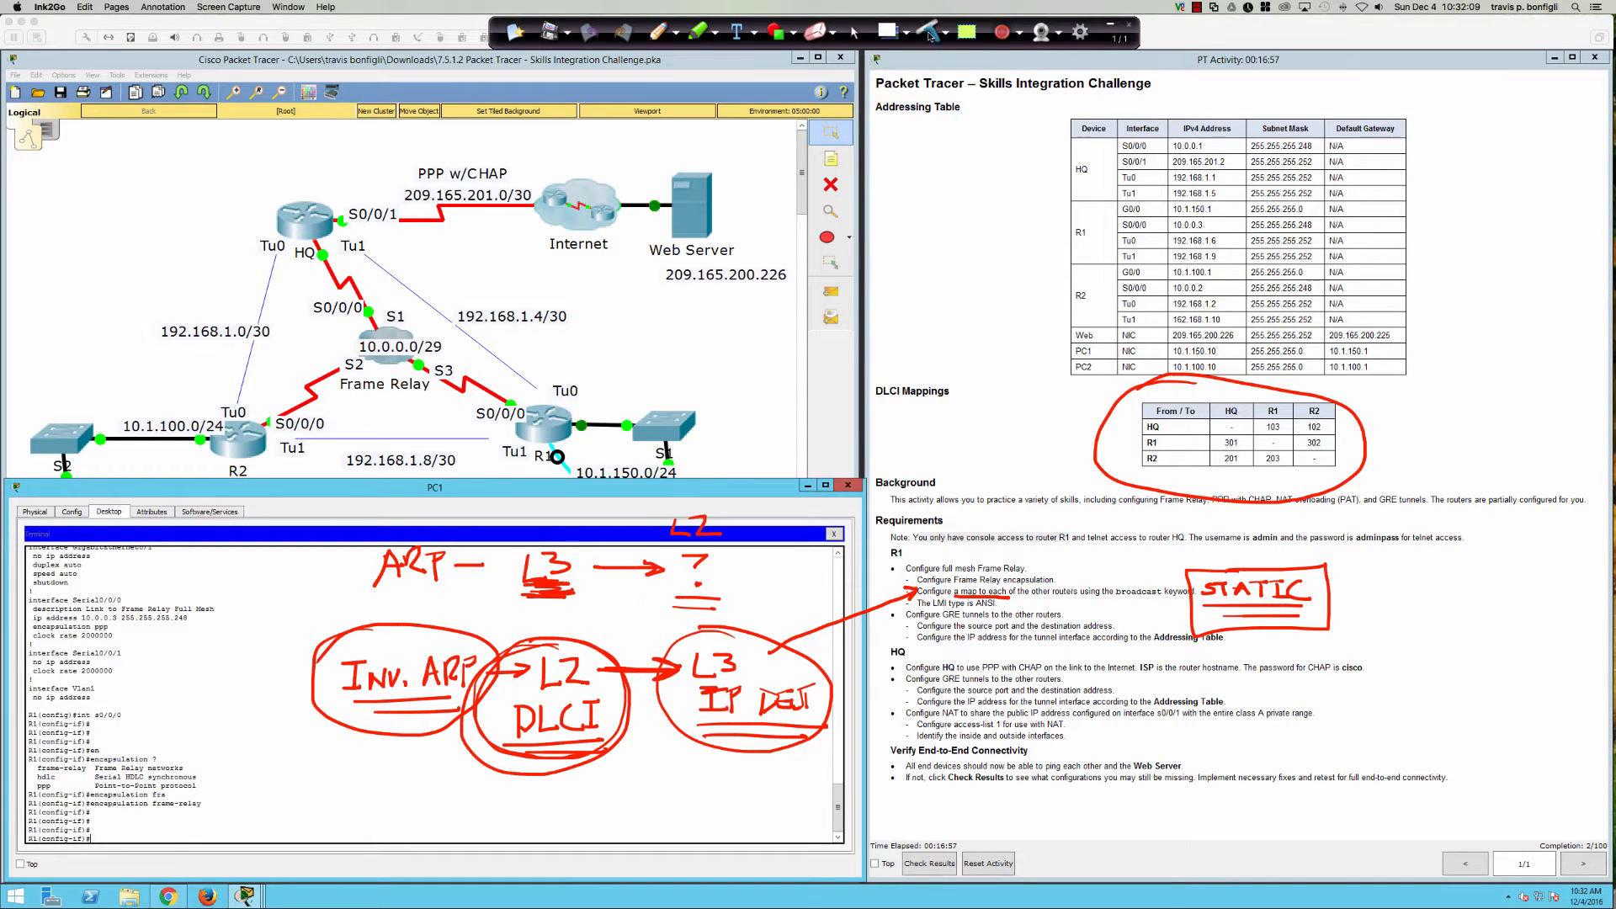
click(854, 32)
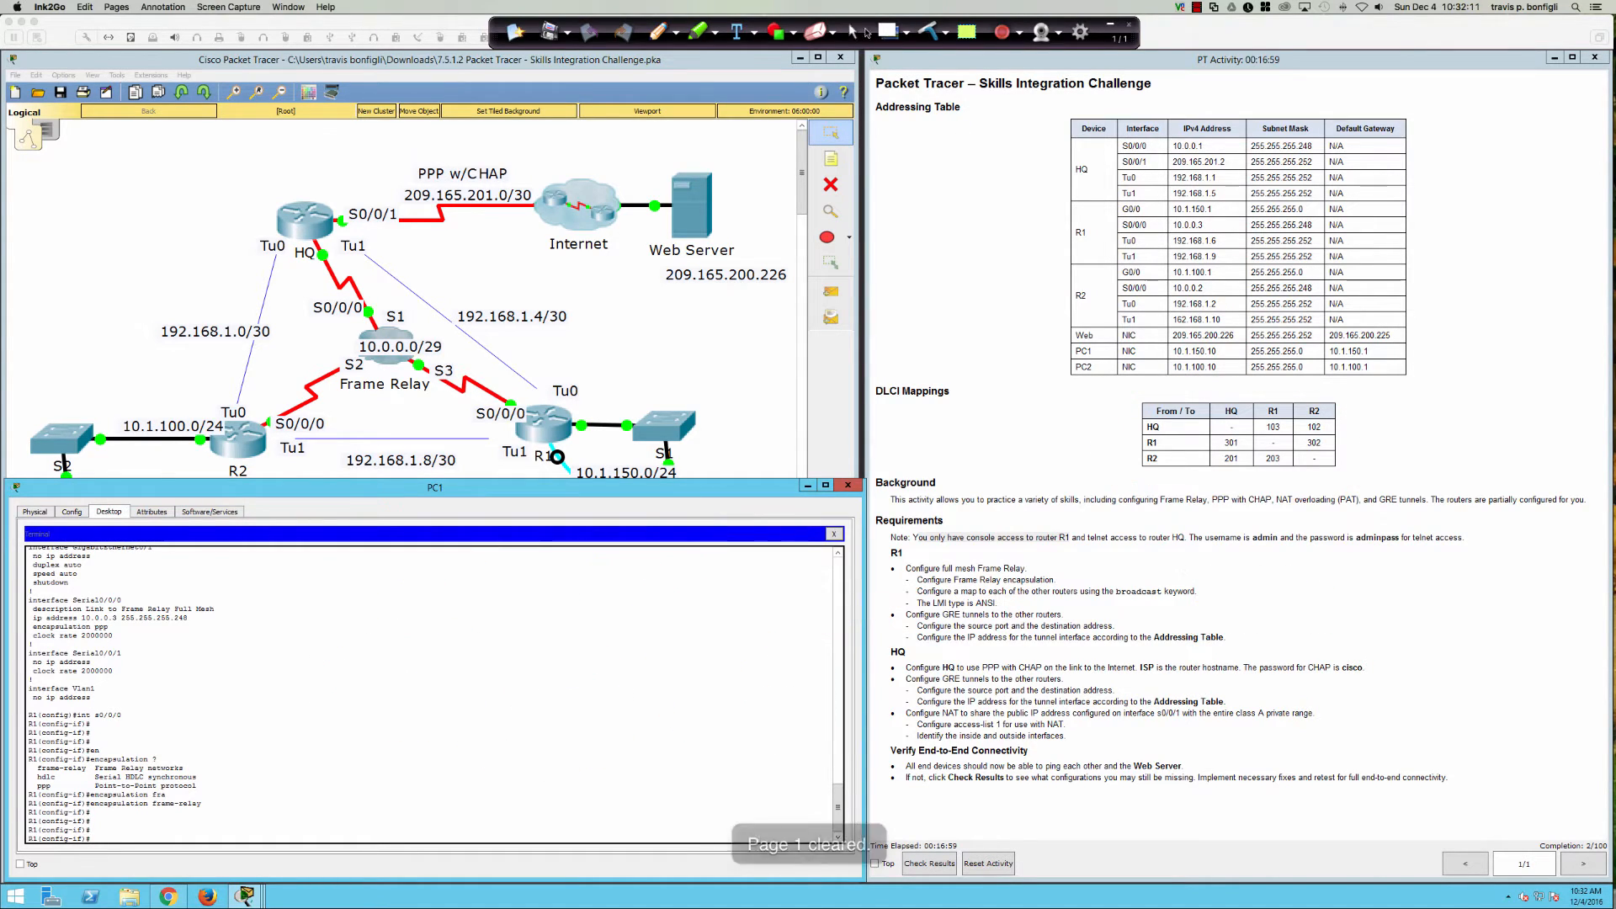
Step: Disable inverse ARP on R1's Serial0/0/0 with 'no frame-relay inverse-arp'
click(496, 654)
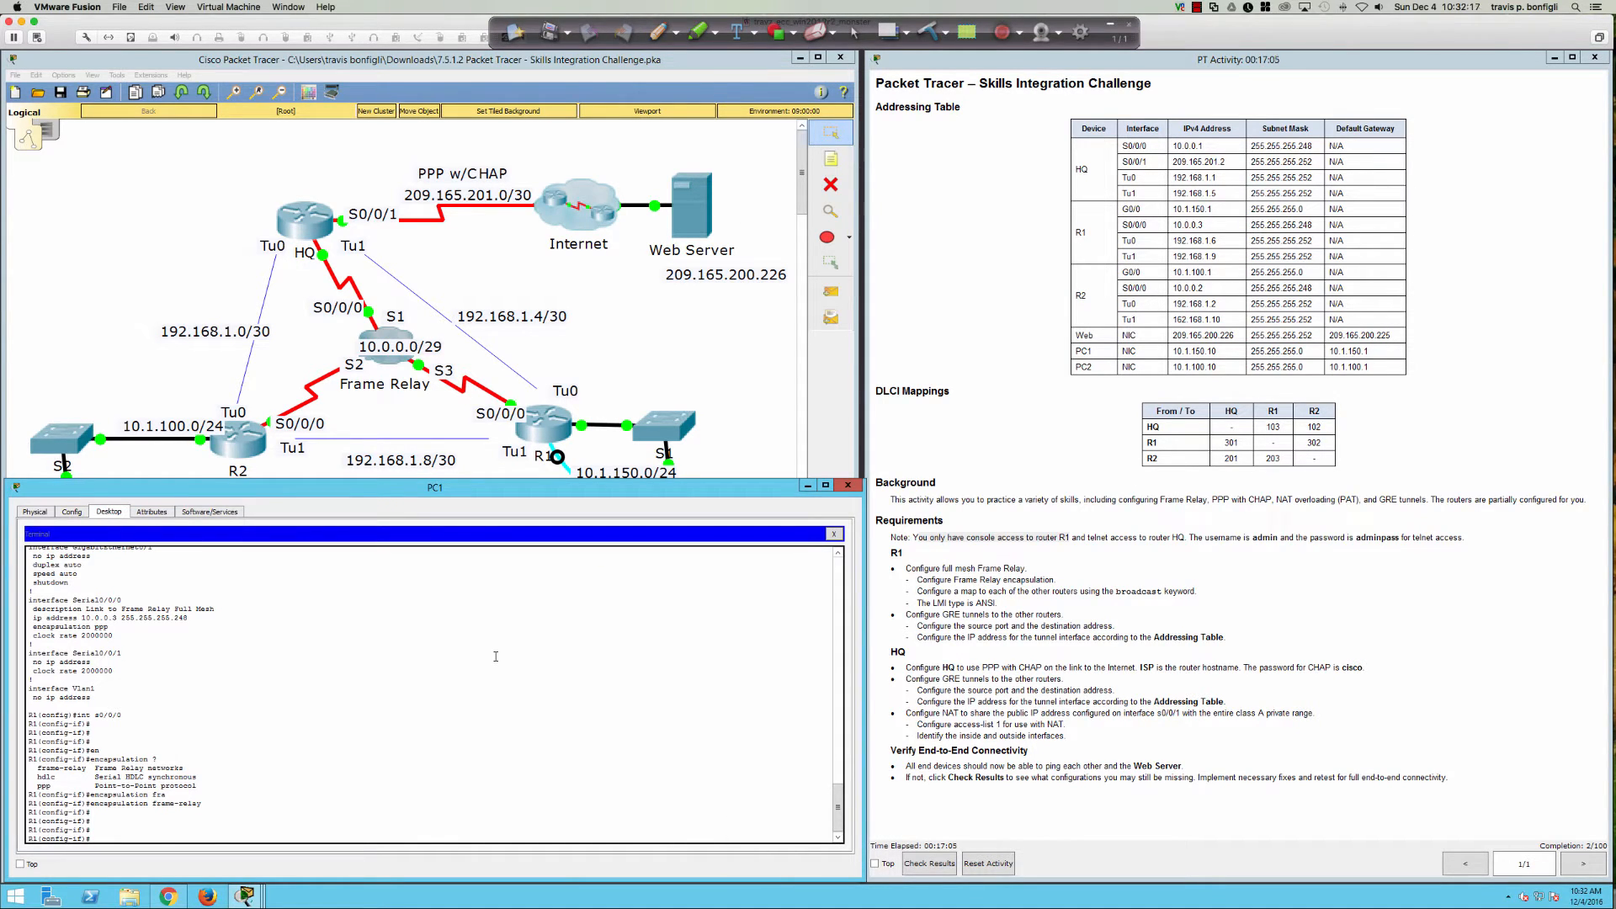
text(no fram)
key(Tab)
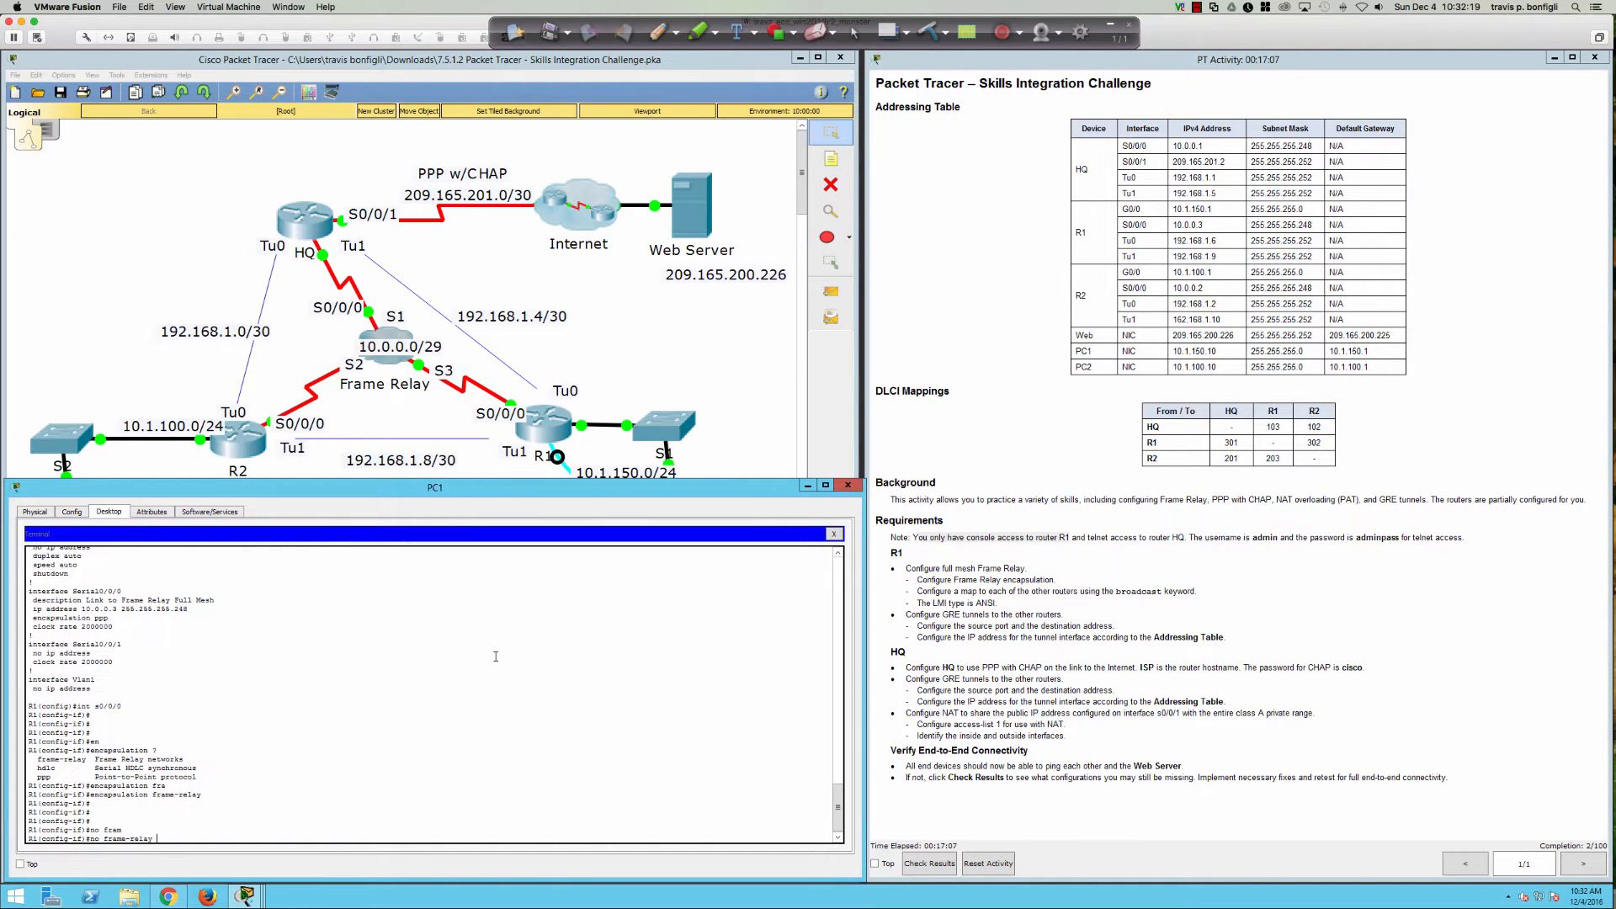
text(?)
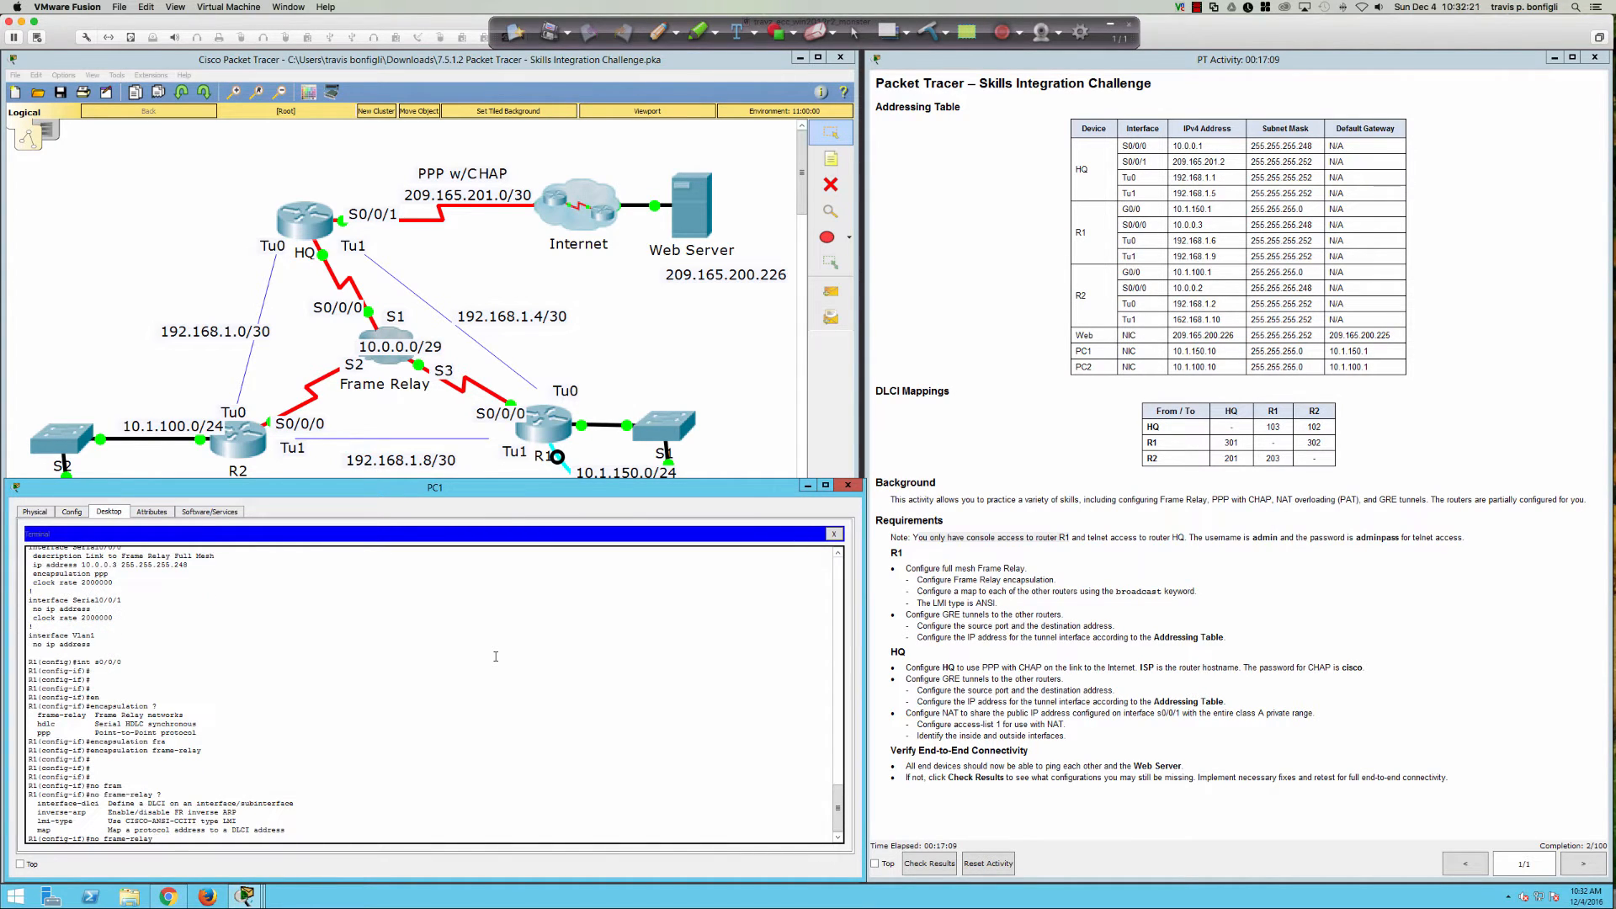
text(inv)
key(Tab)
text(?)
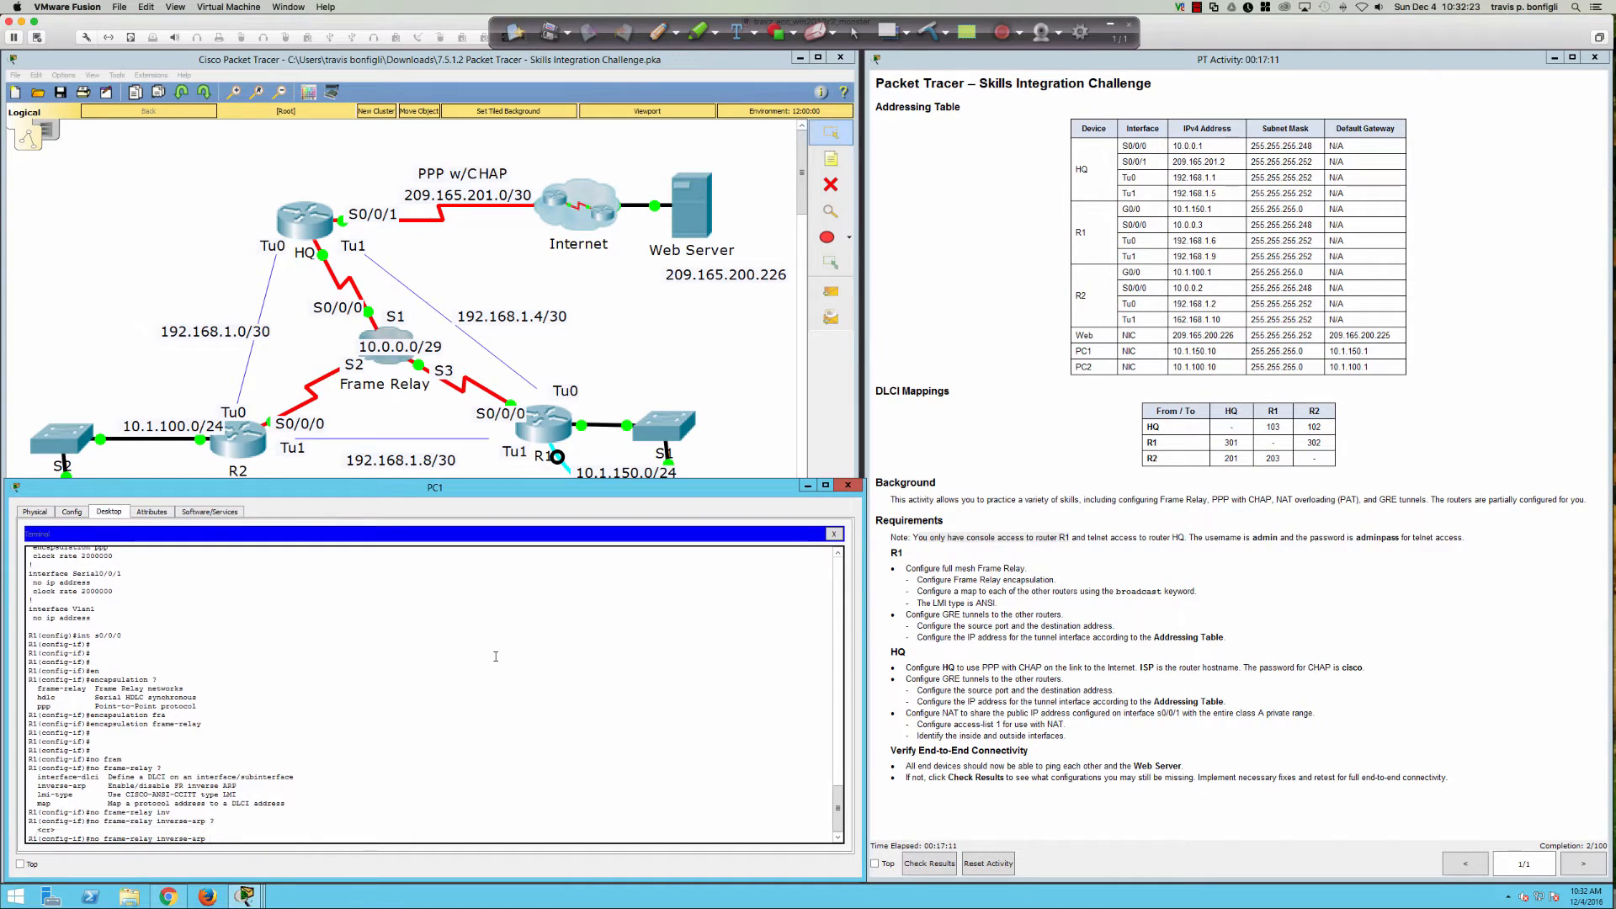
key(Return)
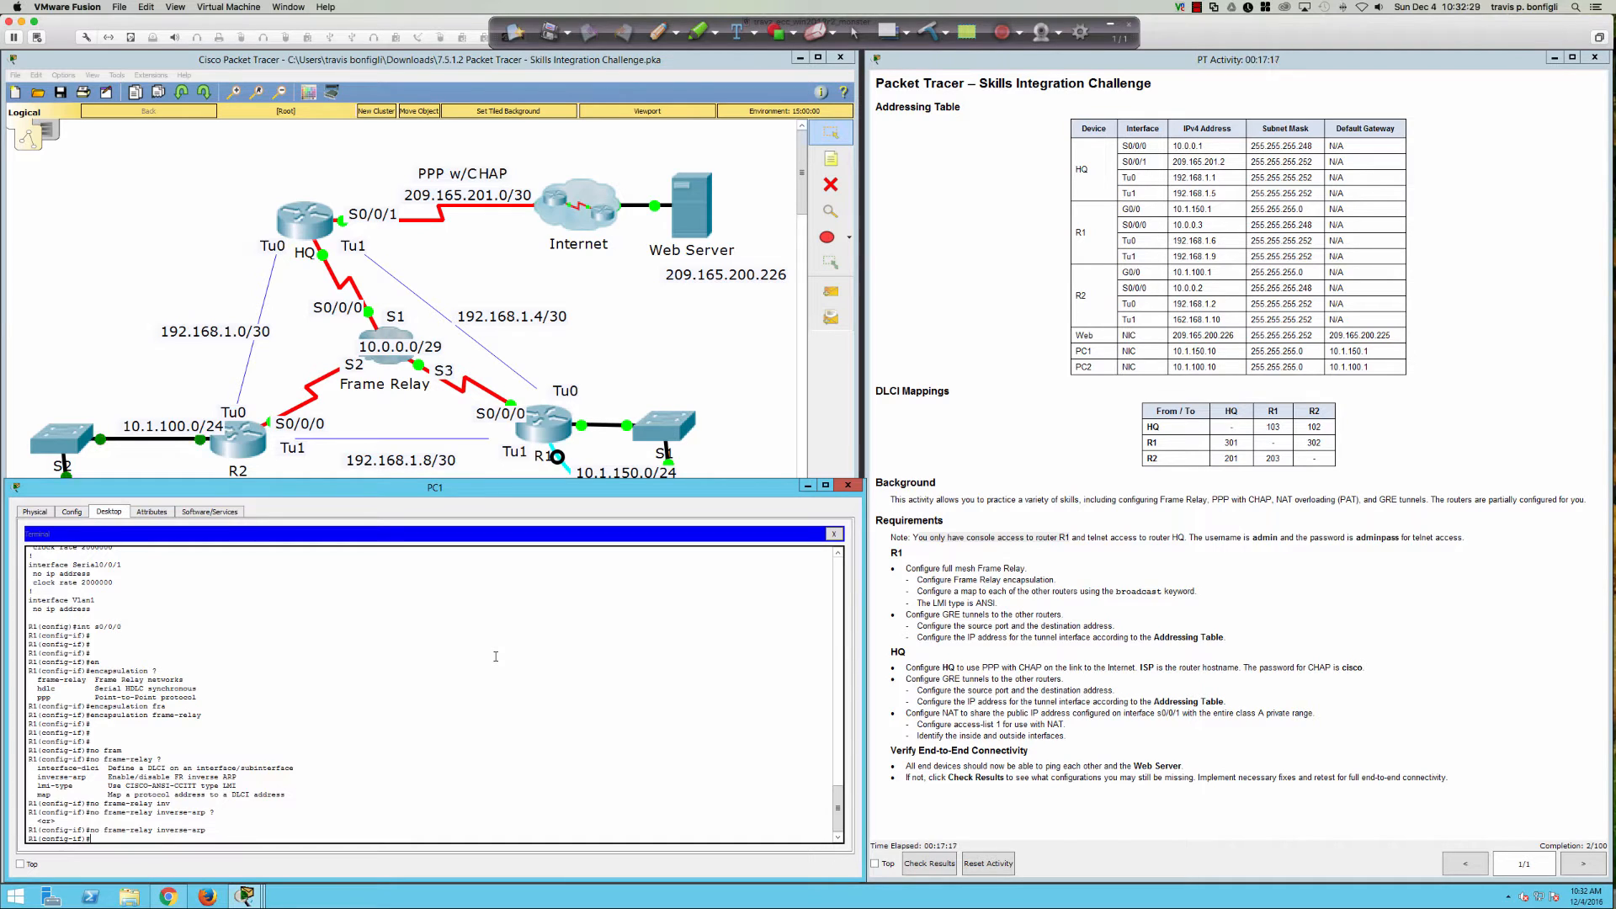
key(Return)
key(Return)
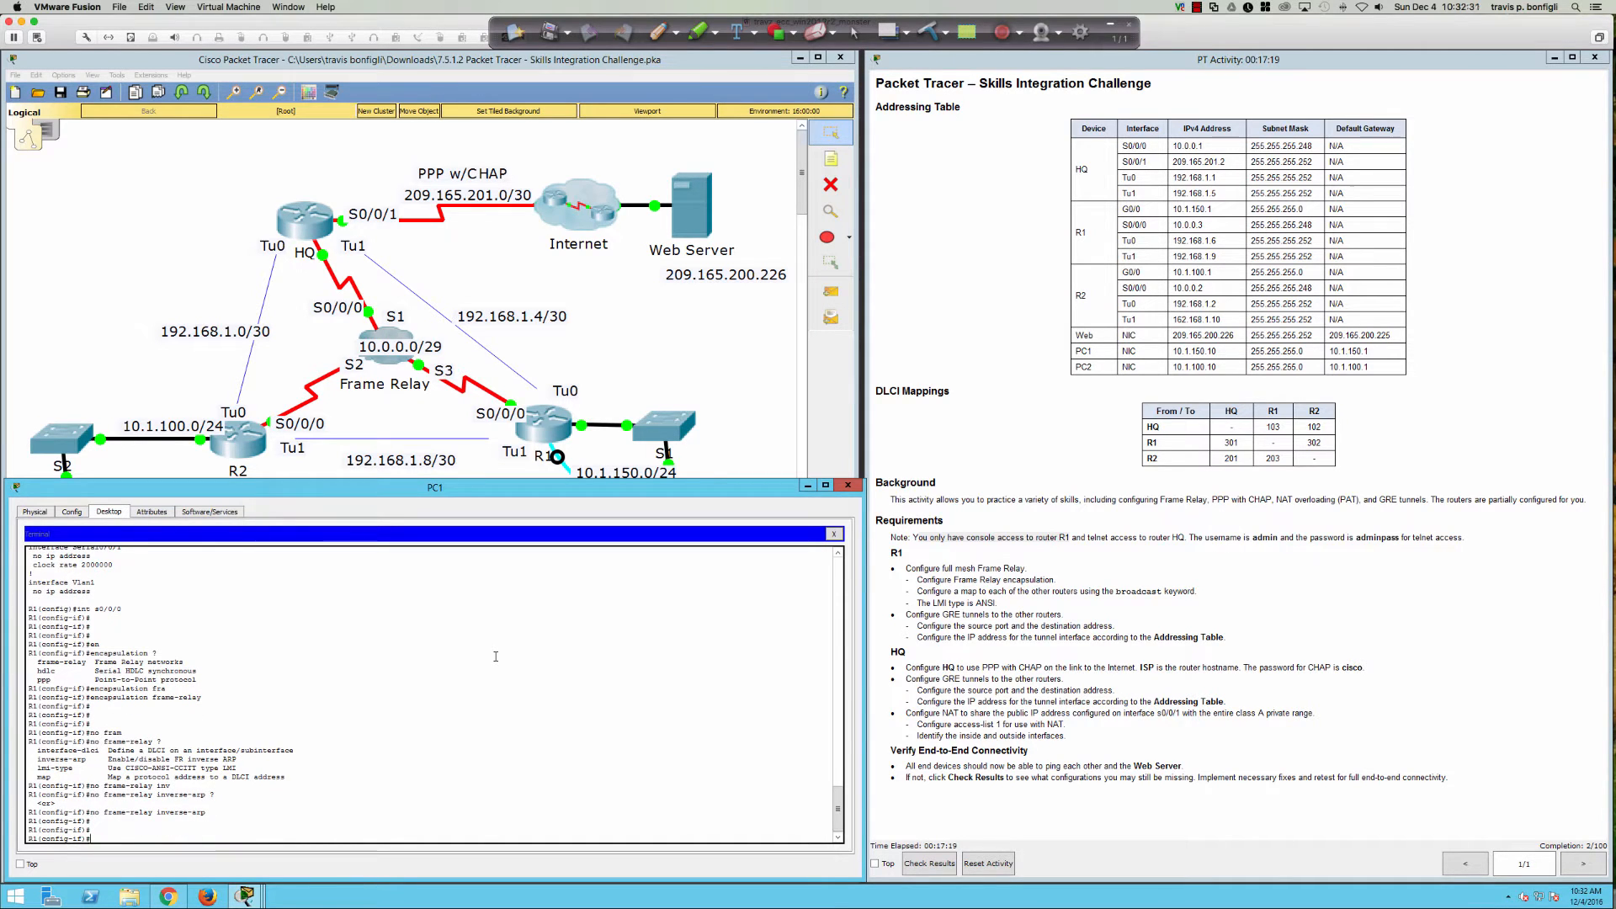
Step: Begin a 'frame-relay map ip ?' command to view the address syntax
text(fram)
key(Tab)
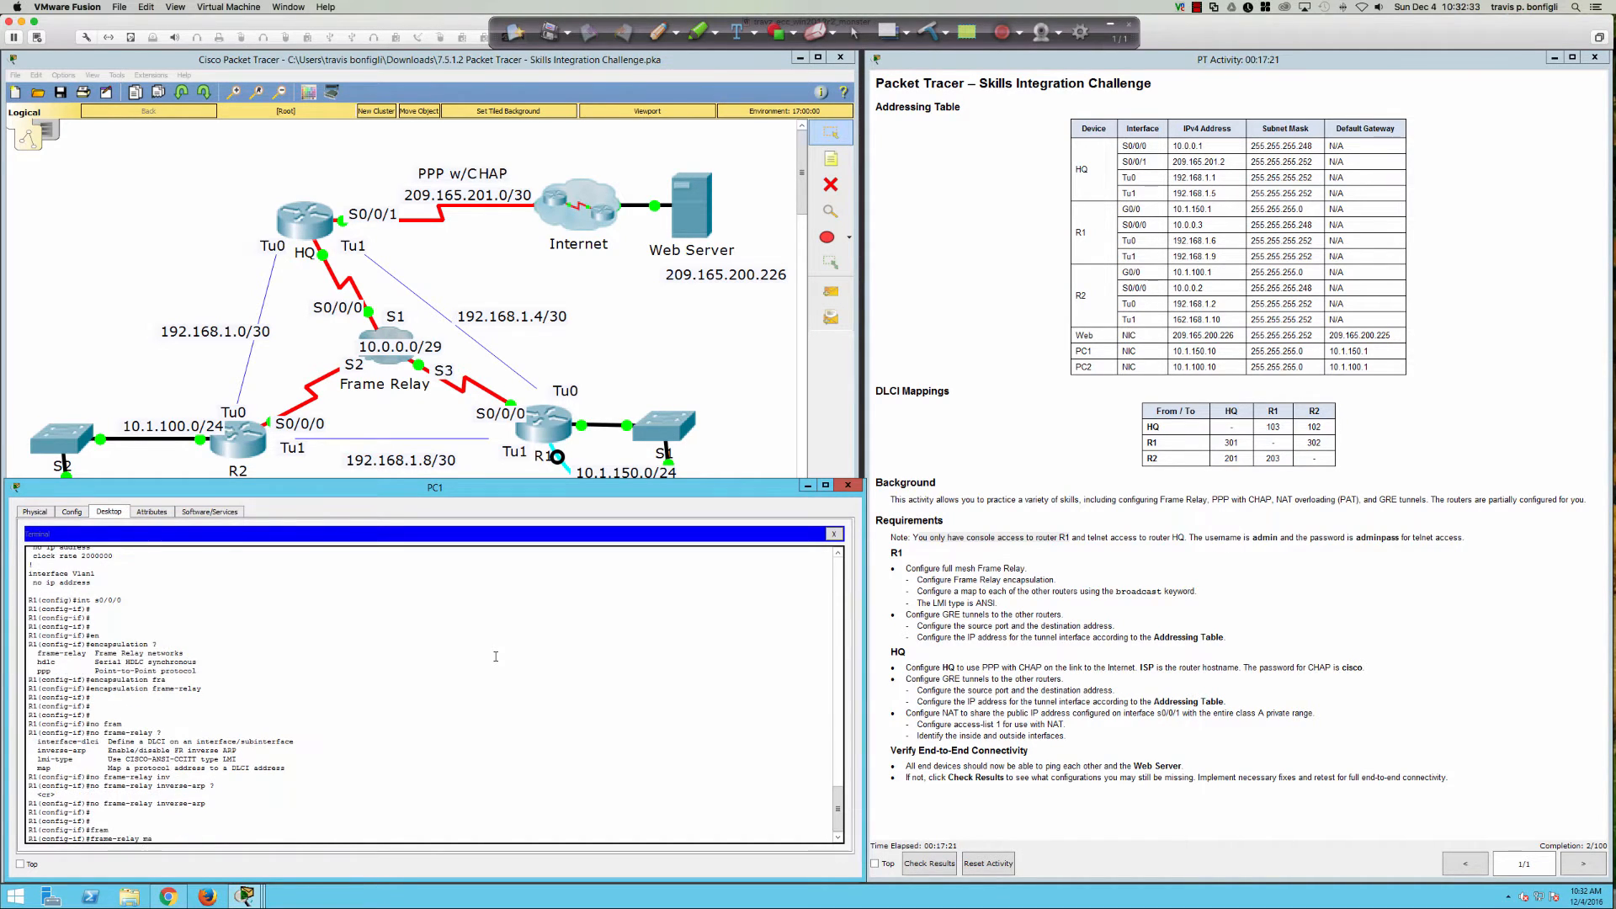
text(map ip ?)
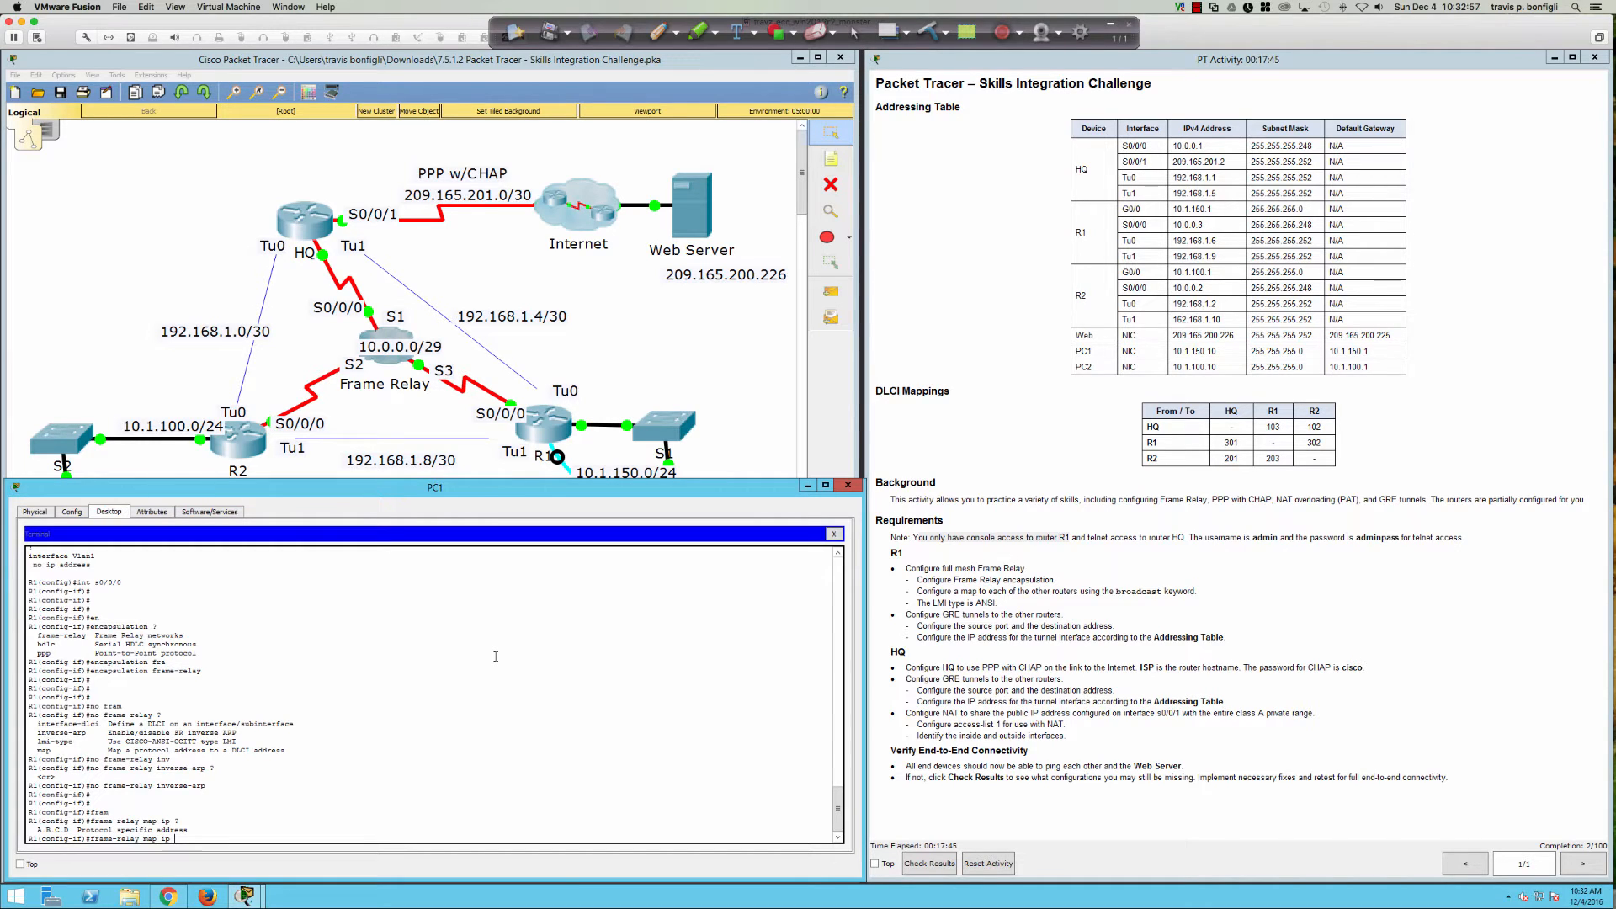
Step: Map 10.0.0.1 to DLCI 301, per R1's DLCI Mappings row, and retry with broadcast
text(10.0.0.1 ?)
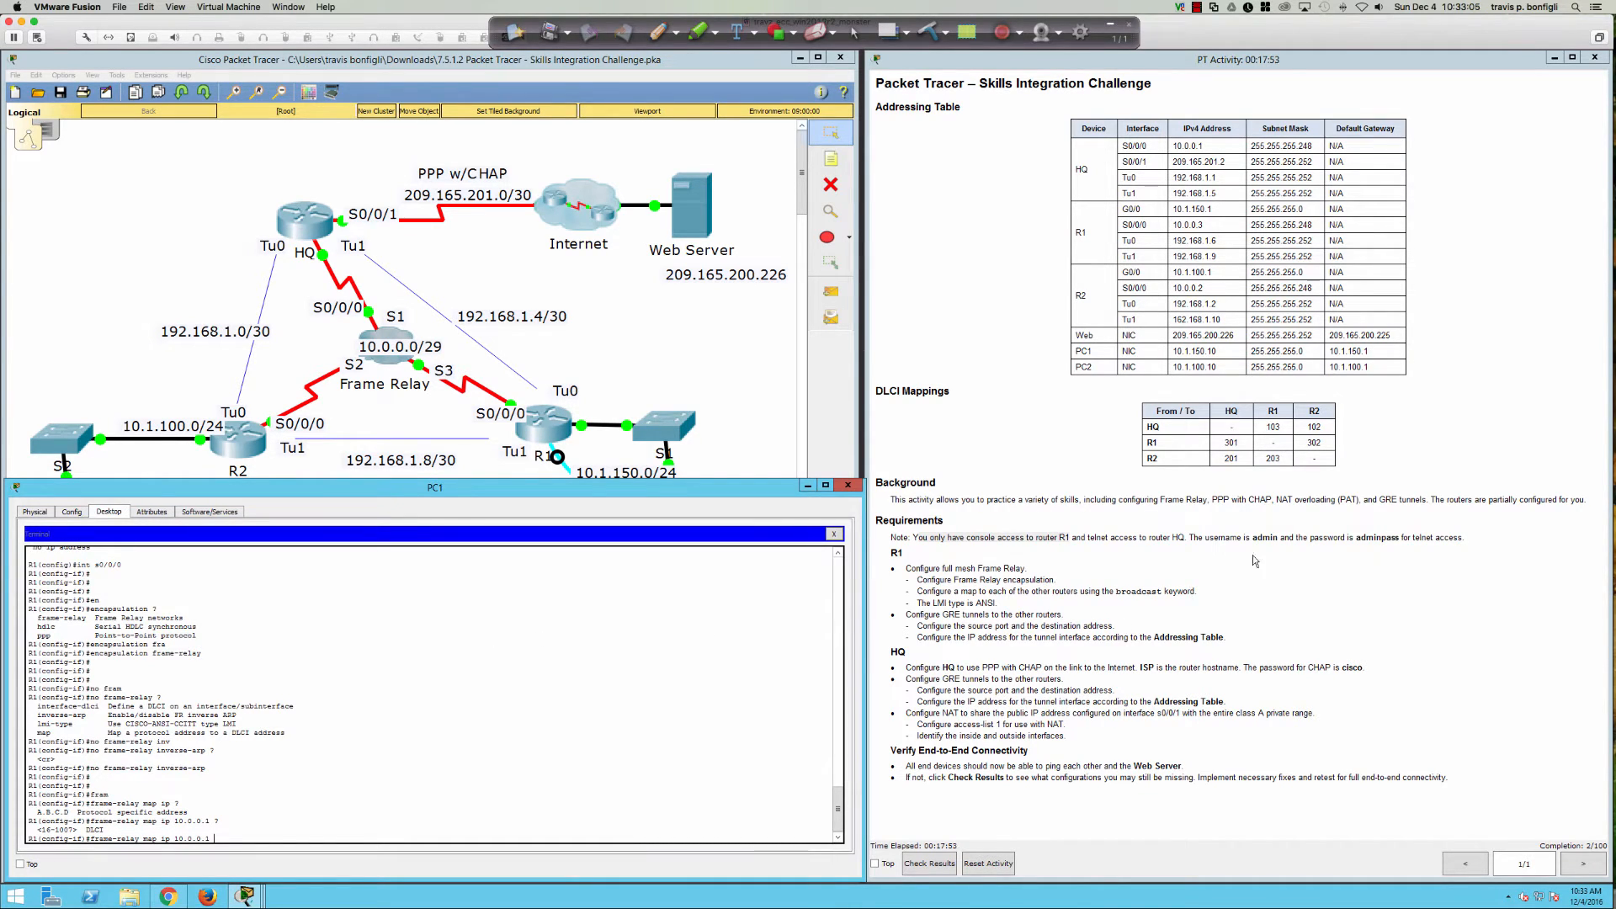
double_click(1187, 443)
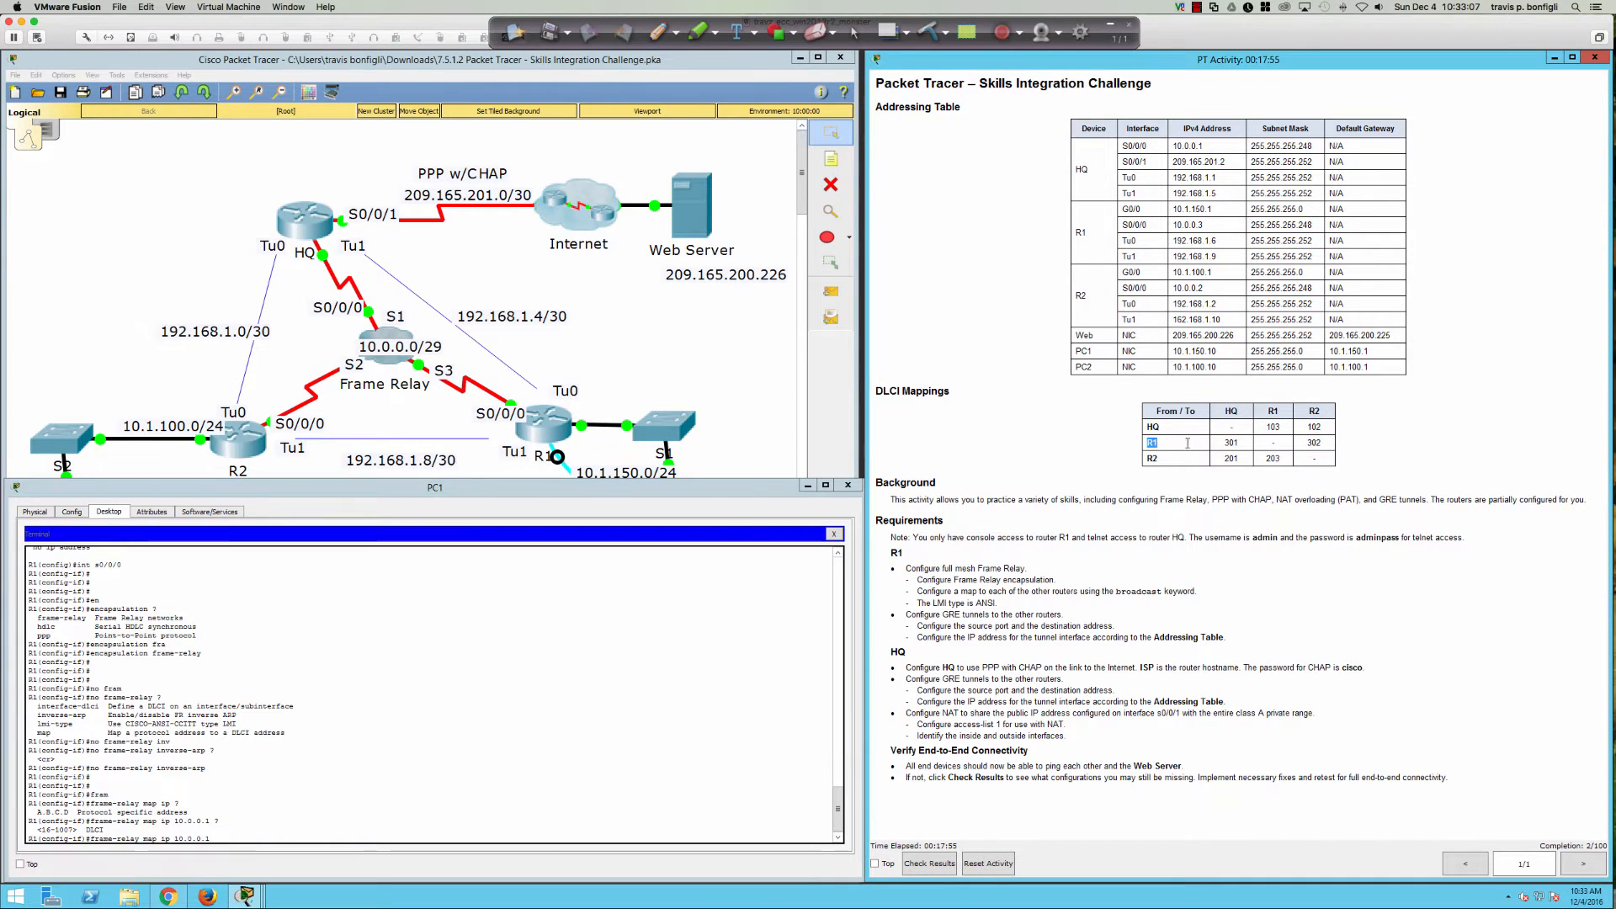
drag(1186, 443, 1332, 445)
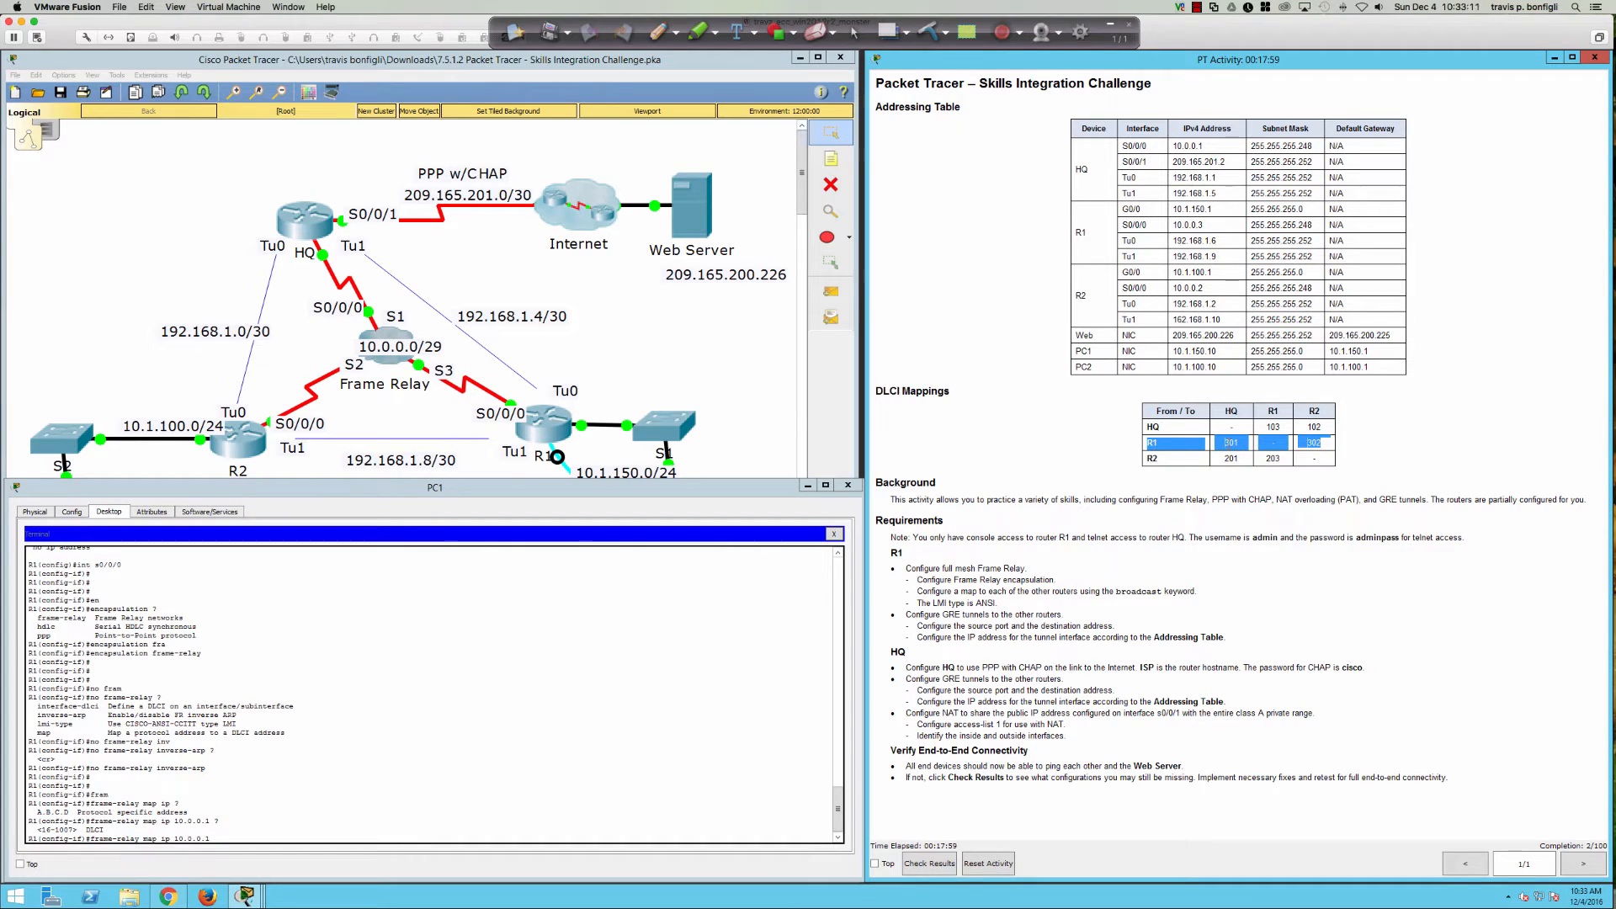
click(719, 701)
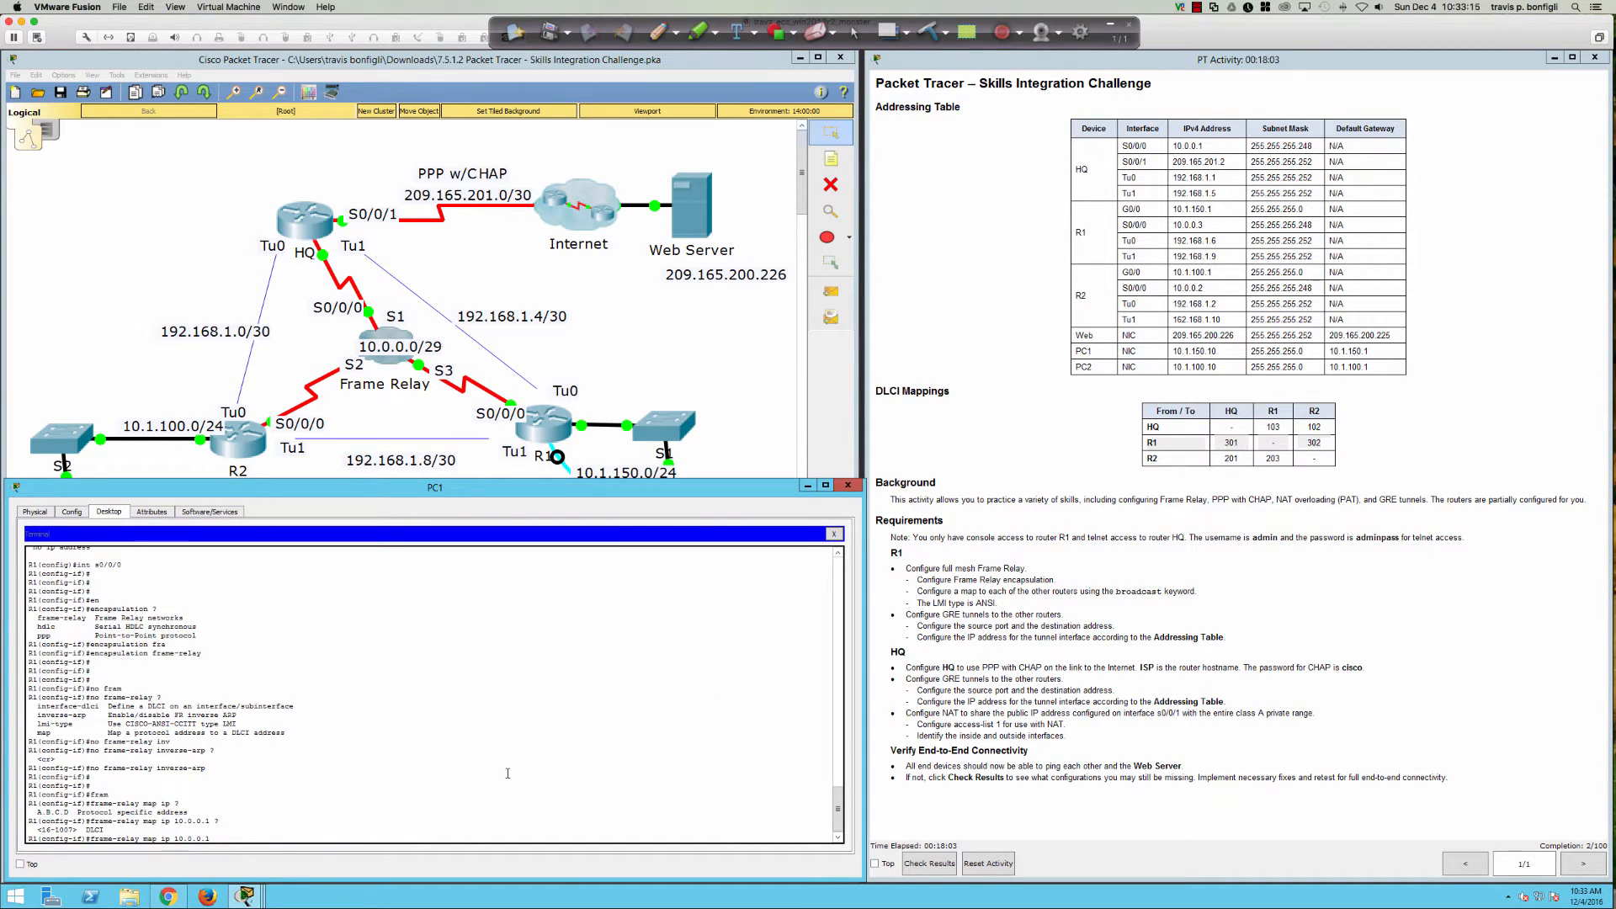
text(301)
key(Return)
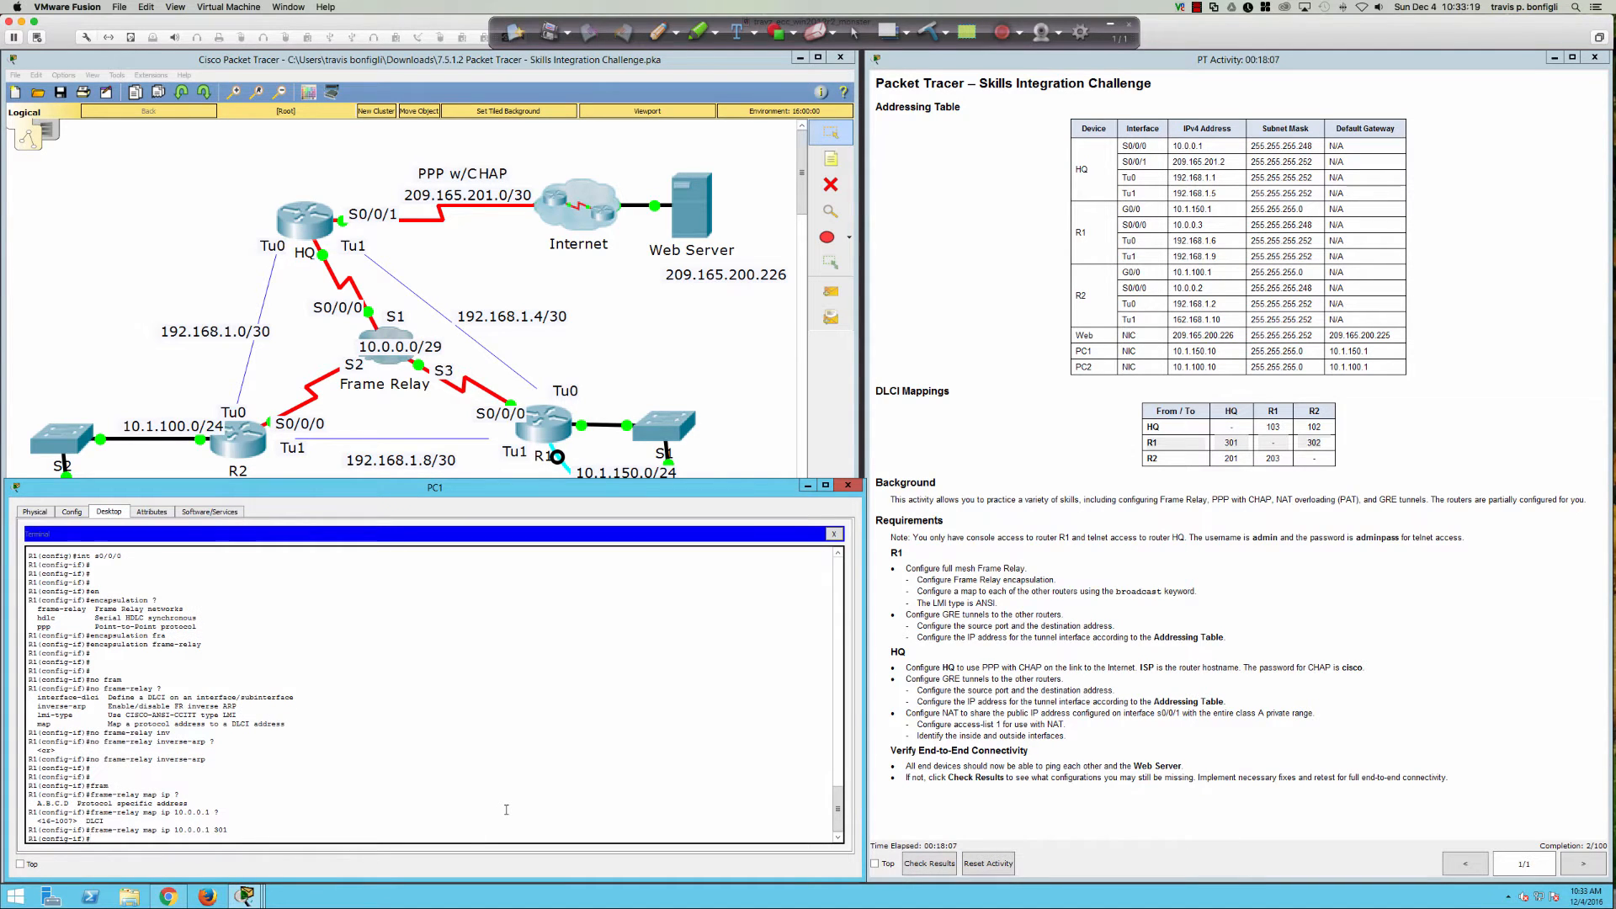
key(Up)
text(bro)
key(Tab)
key(Return)
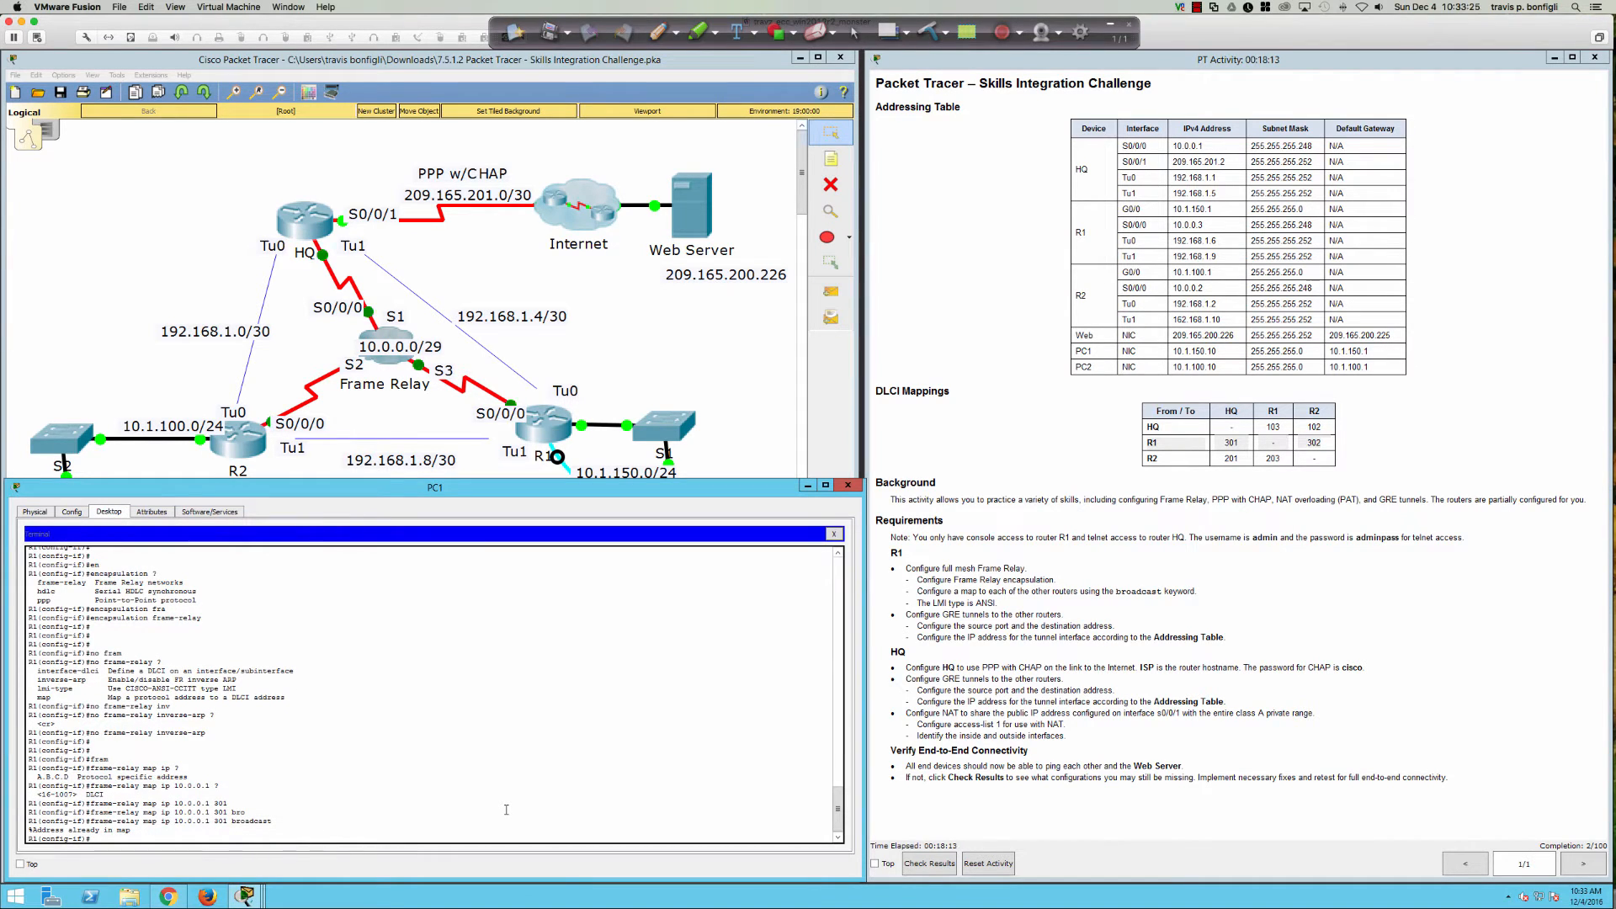
Step: Page through R1's running configuration with 'do sh run' to confirm the map
text(do sh run)
key(Return)
key(space)
key(space)
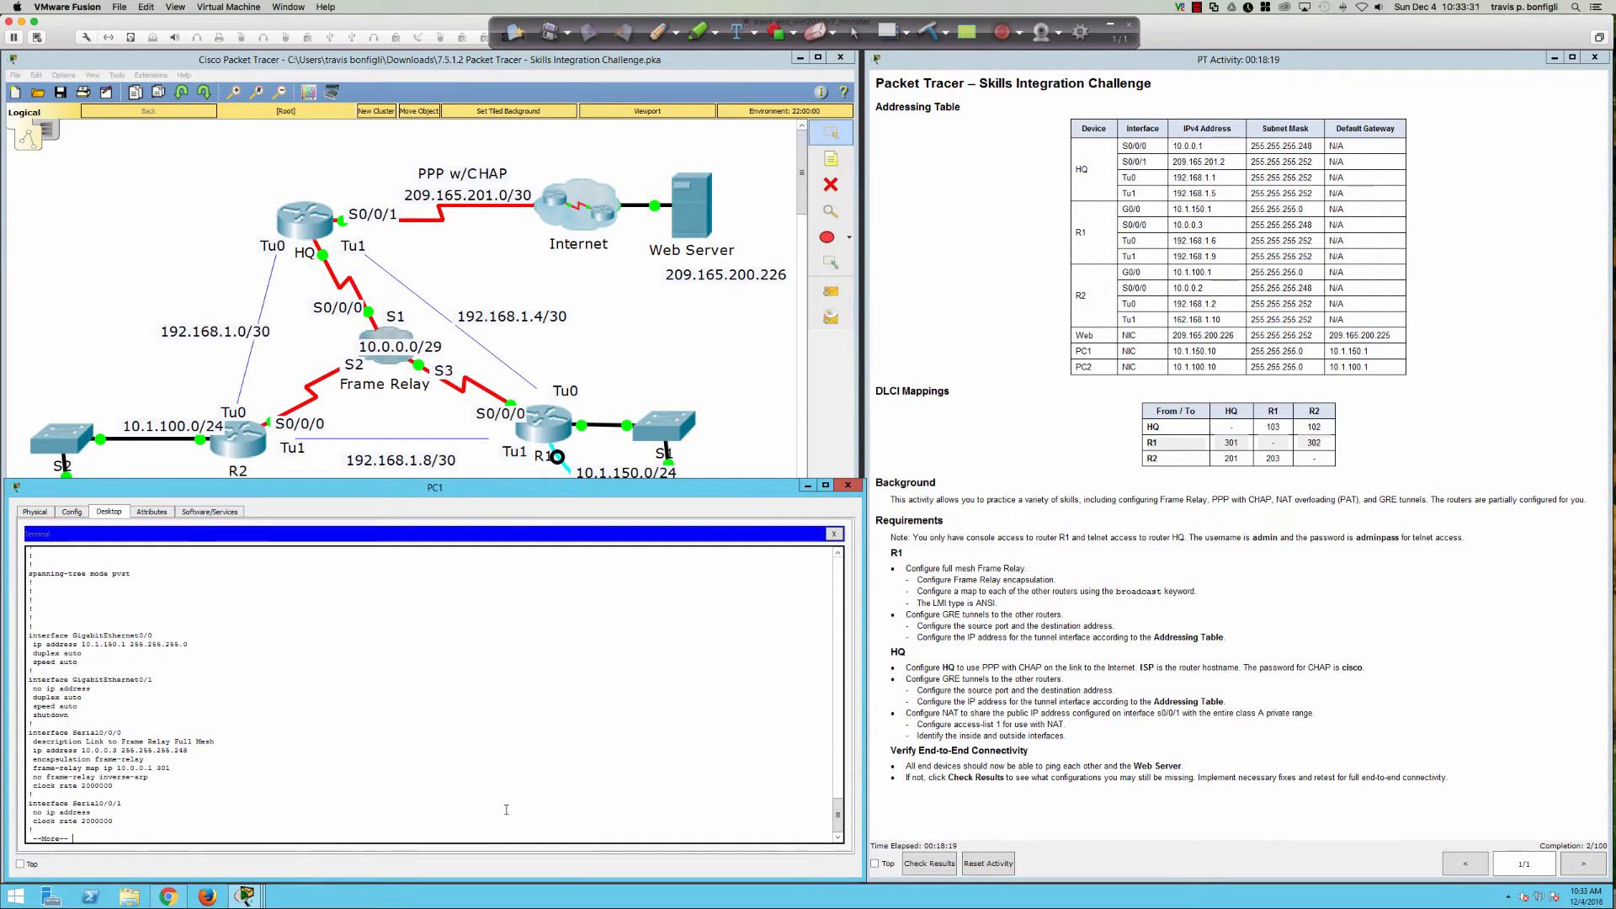
Step: Remove the 10.0.0.1 DLCI 301 map and re-enter it as 'frame-relay map ip 10.0.0.1 301 broadcast'
key(q)
key(Up)
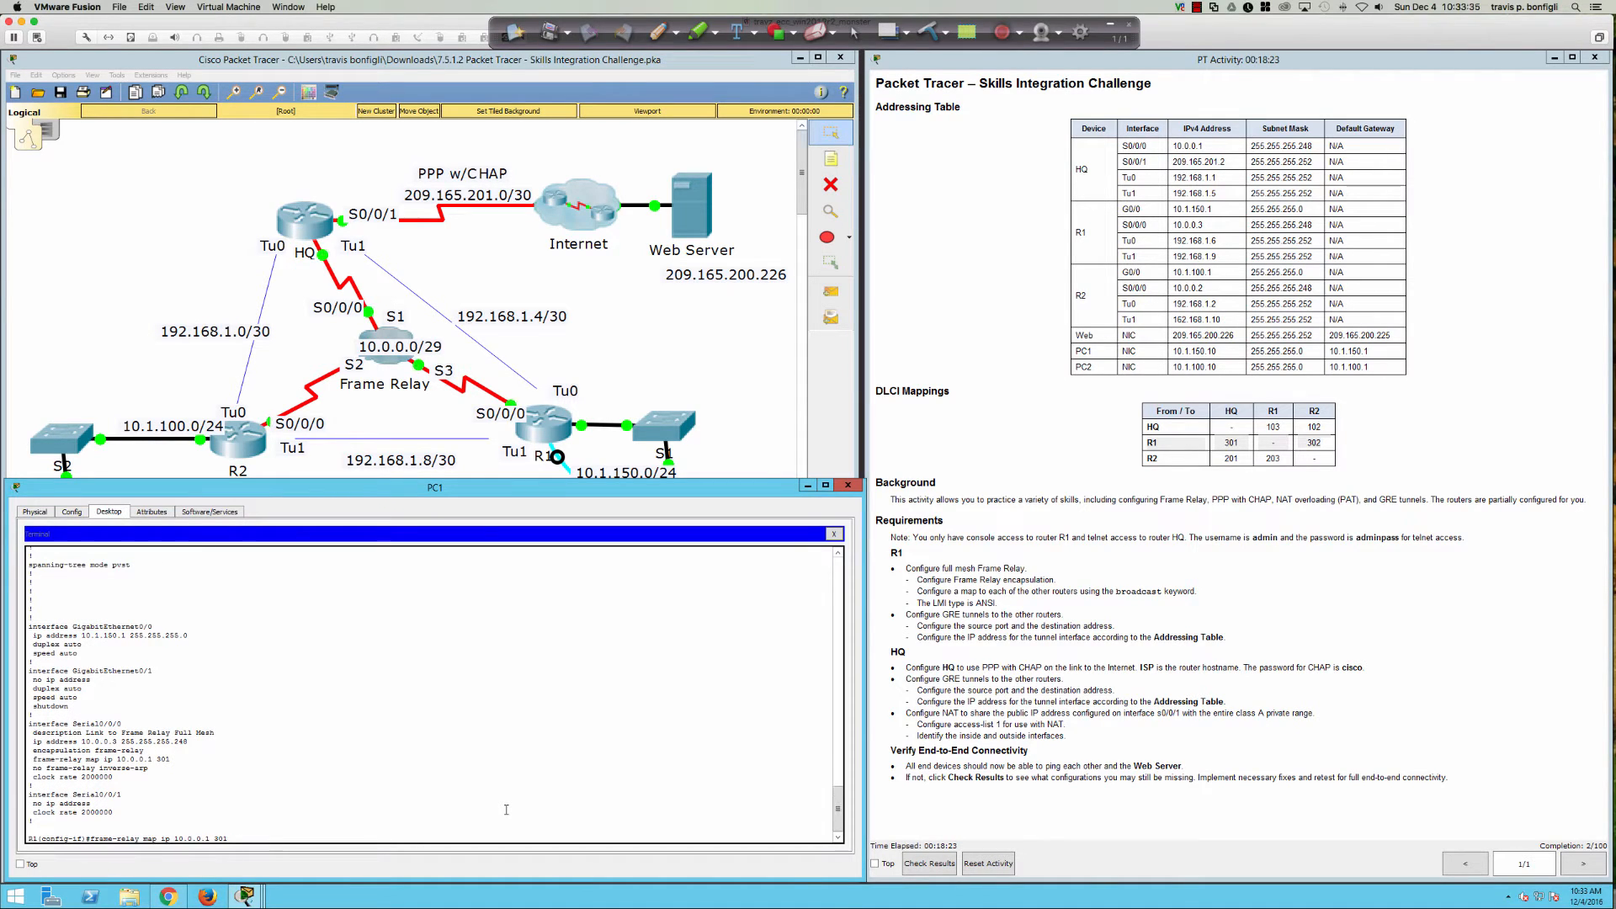
key(Home)
text(no)
key(Return)
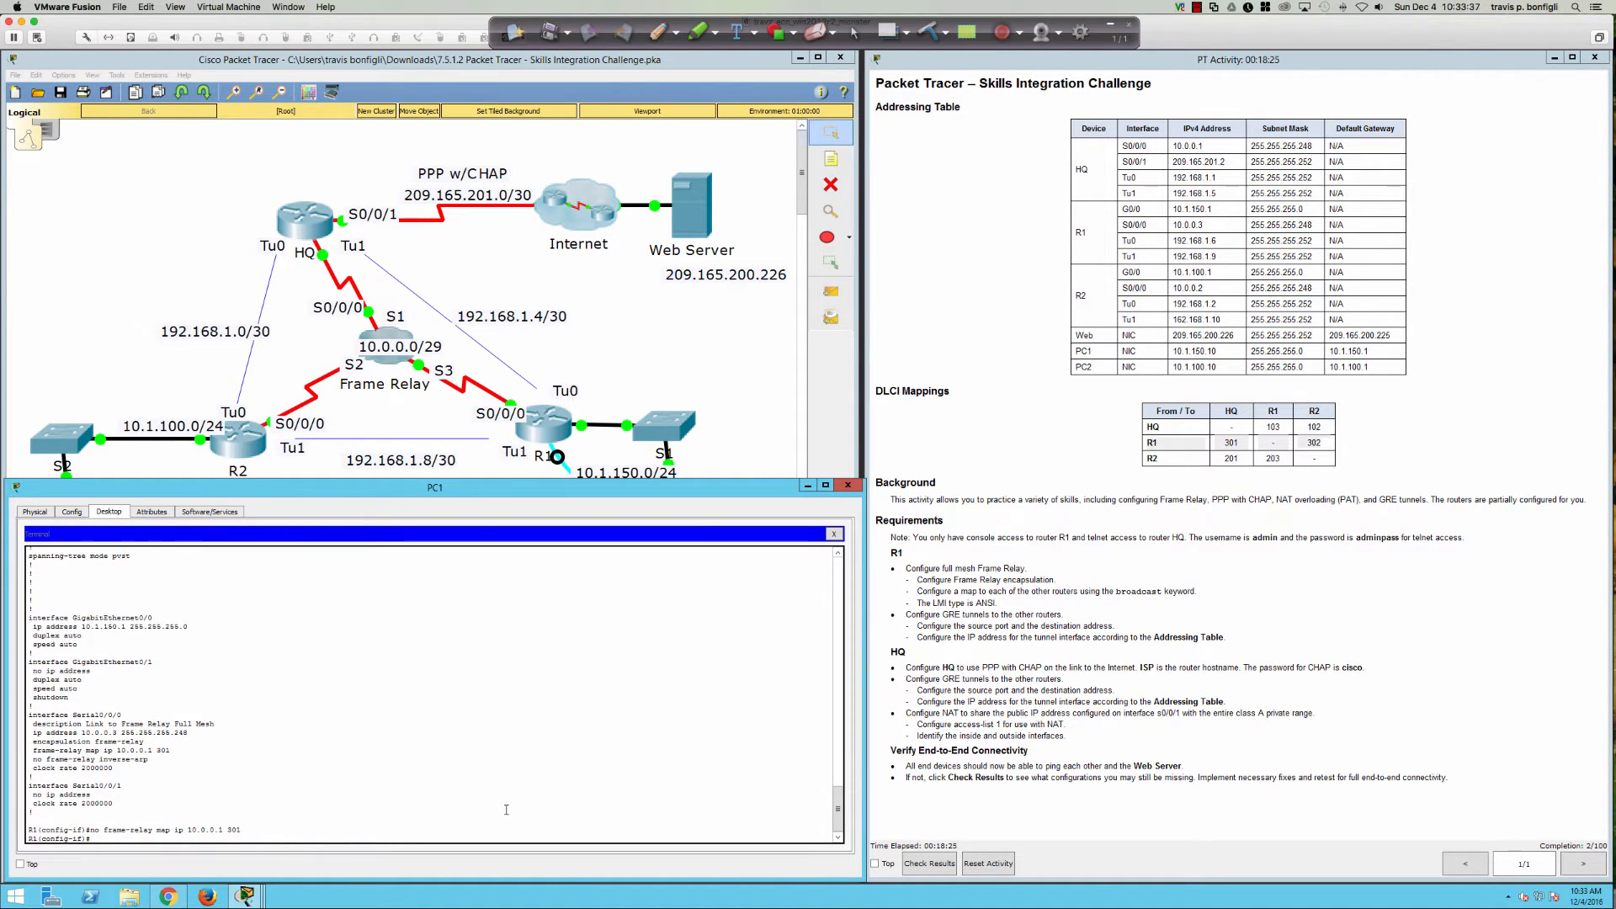
key(Up)
key(Up)
key(Up)
key(Up)
text(bro)
key(Tab)
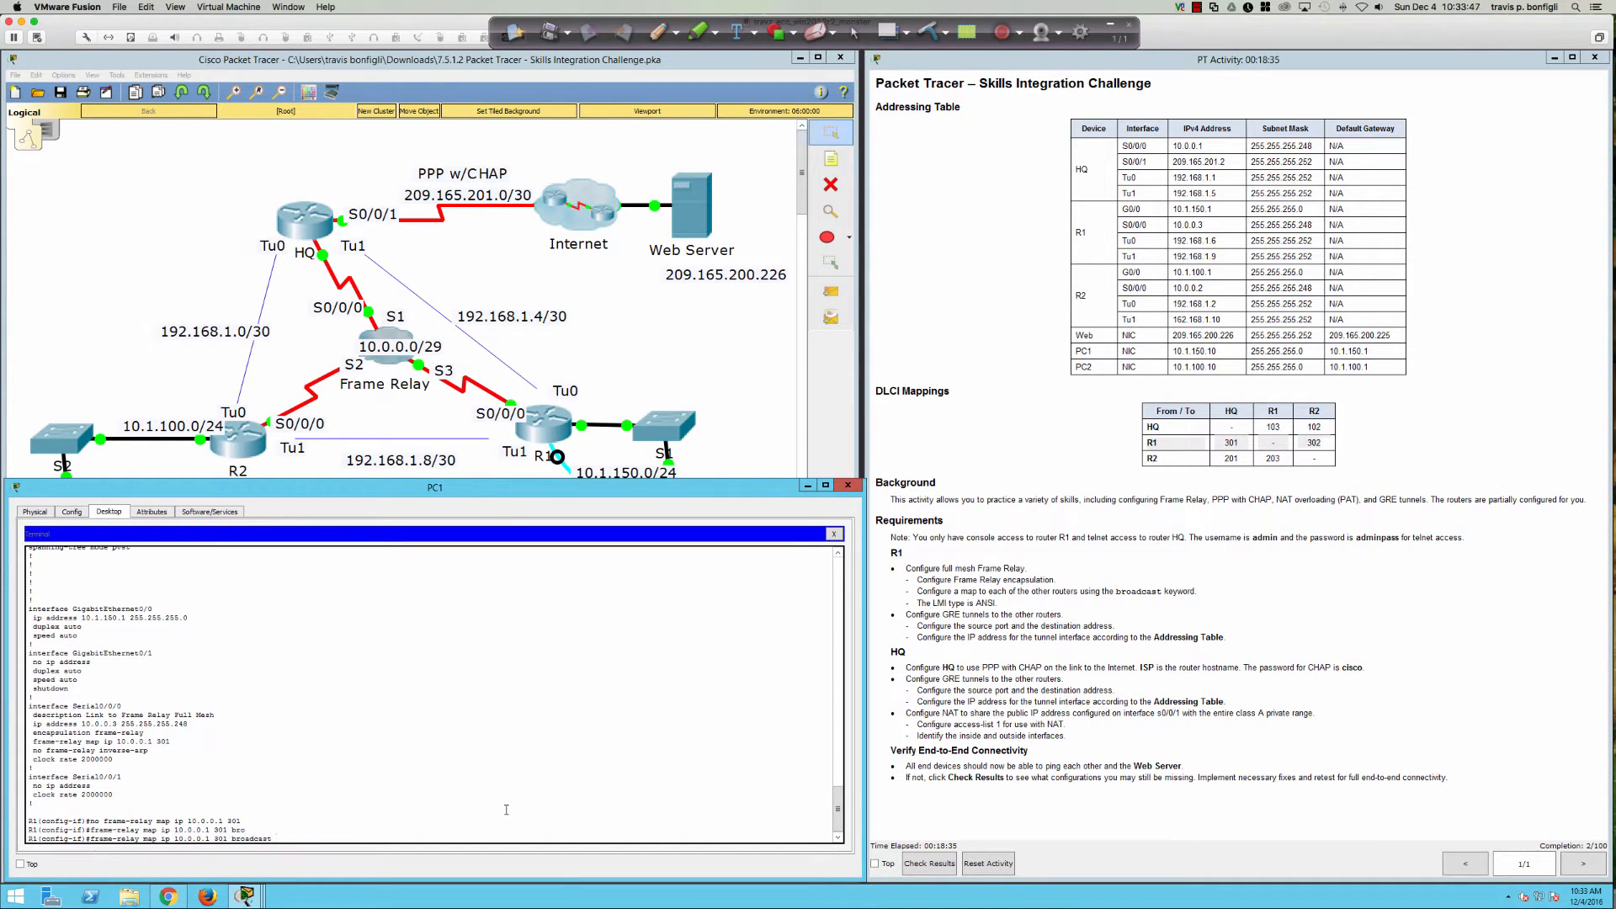
key(Return)
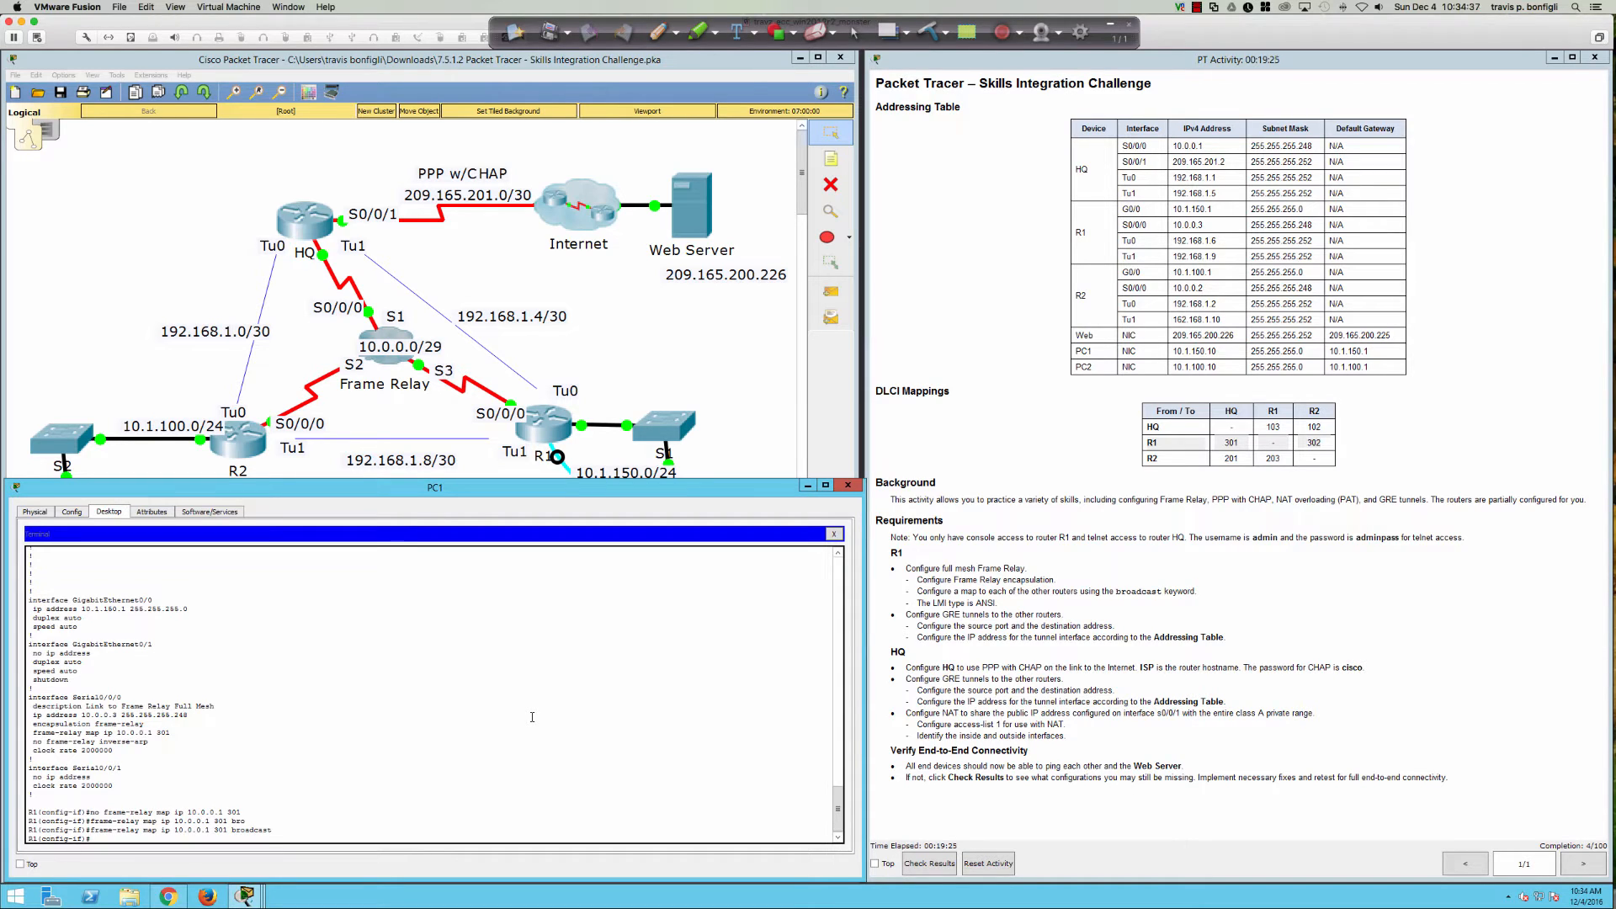
Step: Edit the recalled command into 'frame-relay map ip 10.0.0.2 302 broadcast' and apply it
key(Up)
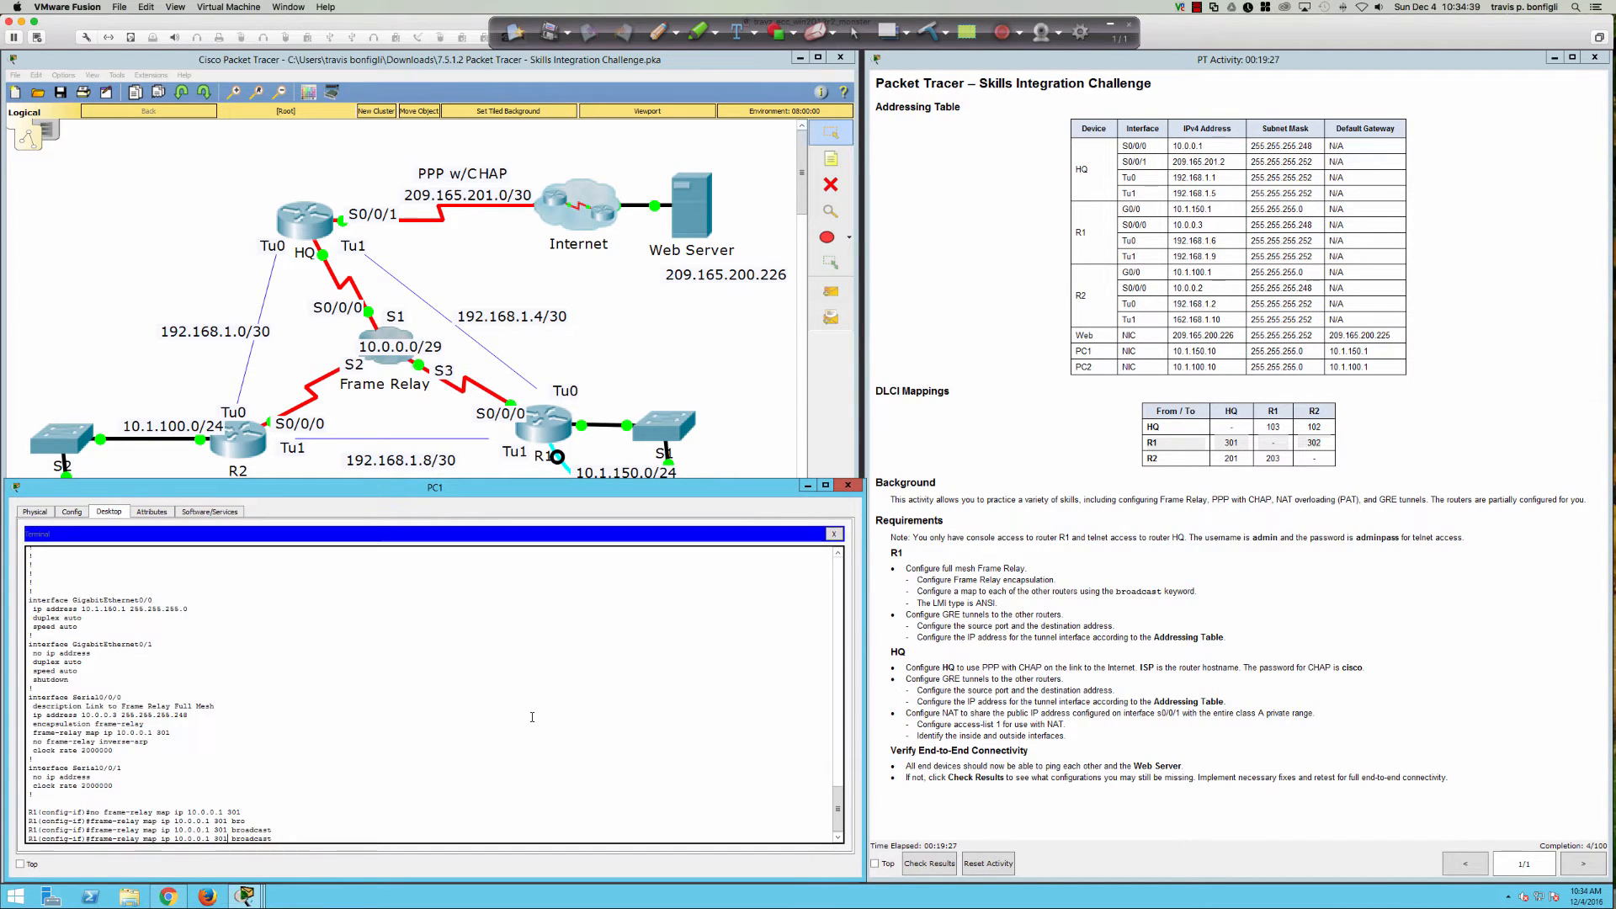
key(Left)
key(Left)
key(Left)
key(Left)
key(Left)
key(Left)
key(Left)
key(Left)
key(Left)
key(Left)
key(Left)
key(Left)
key(Left)
key(Left)
key(Left)
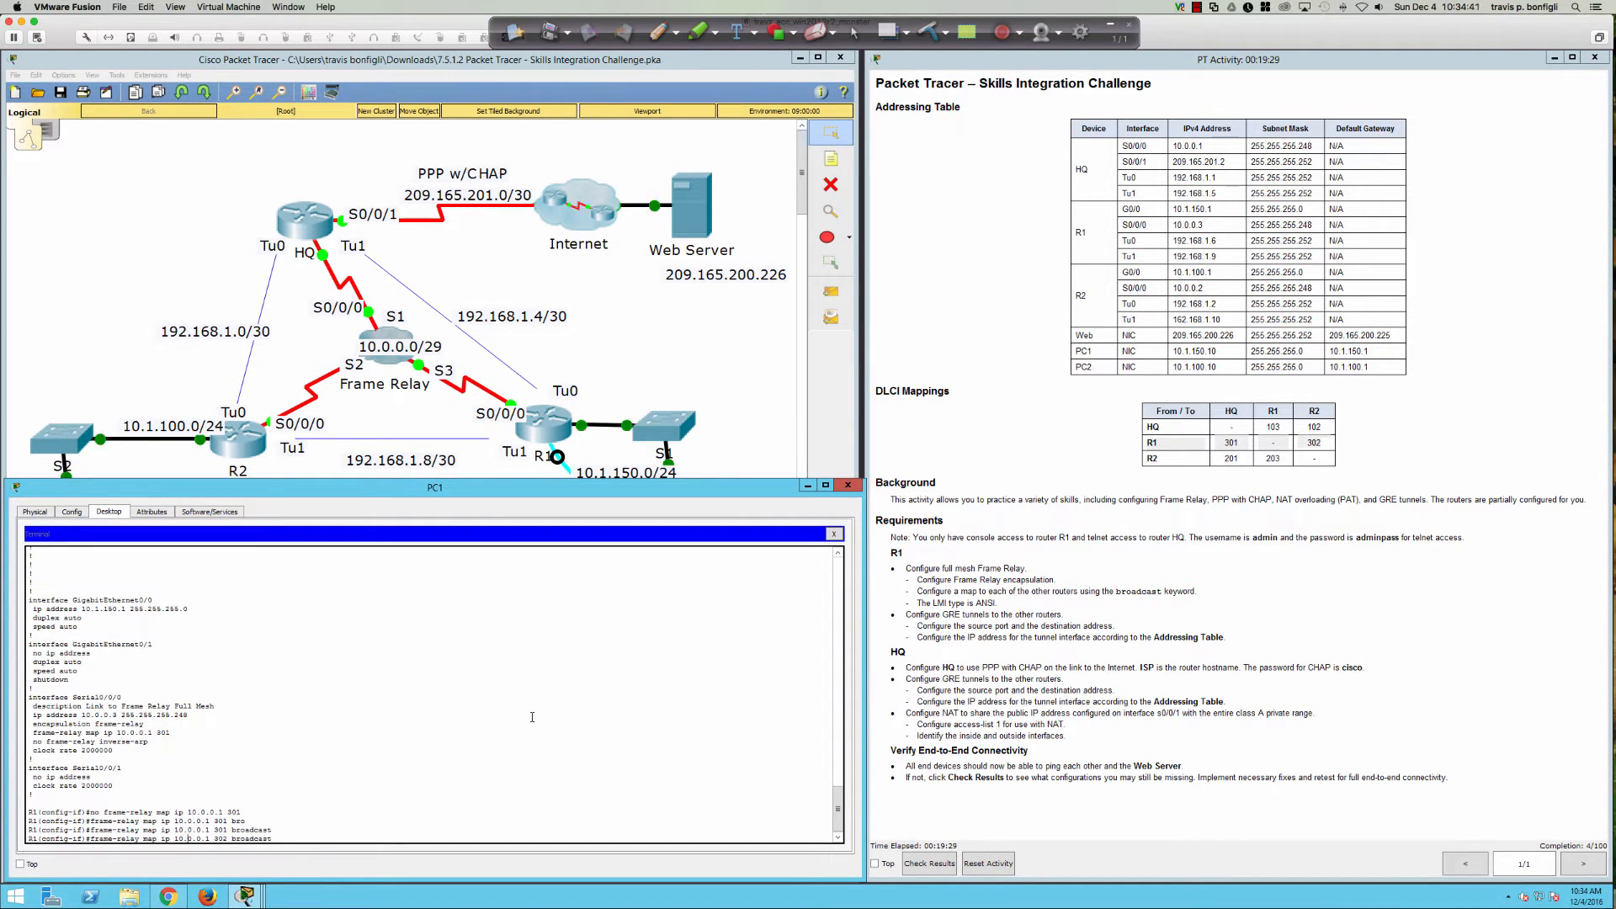
key(Delete)
text(2)
key(Return)
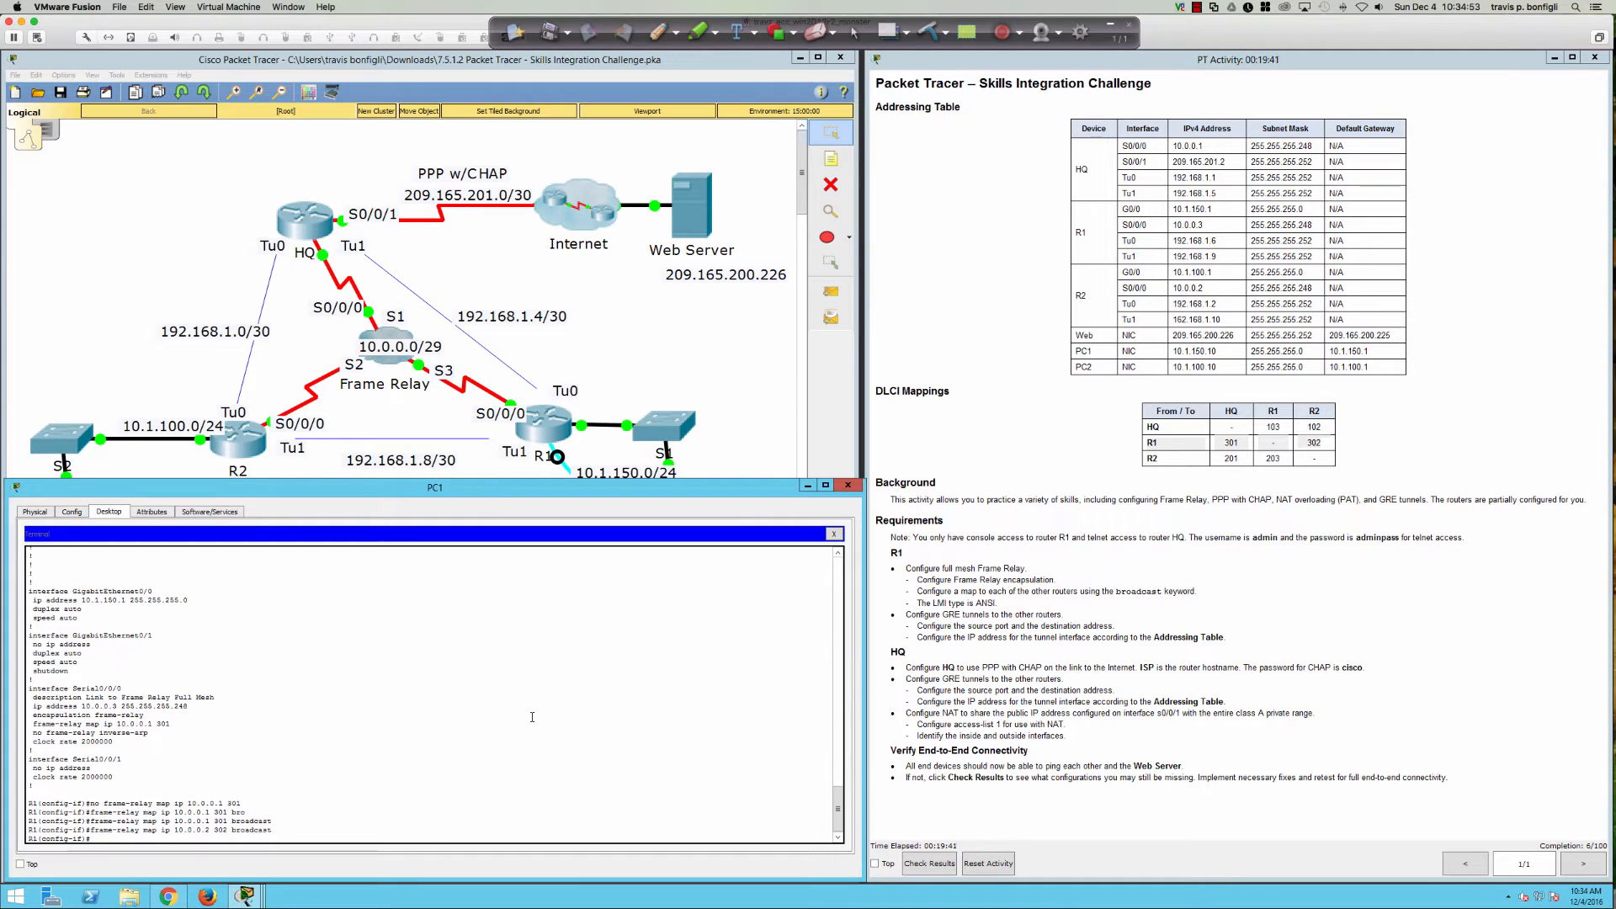
key(Return)
key(Return)
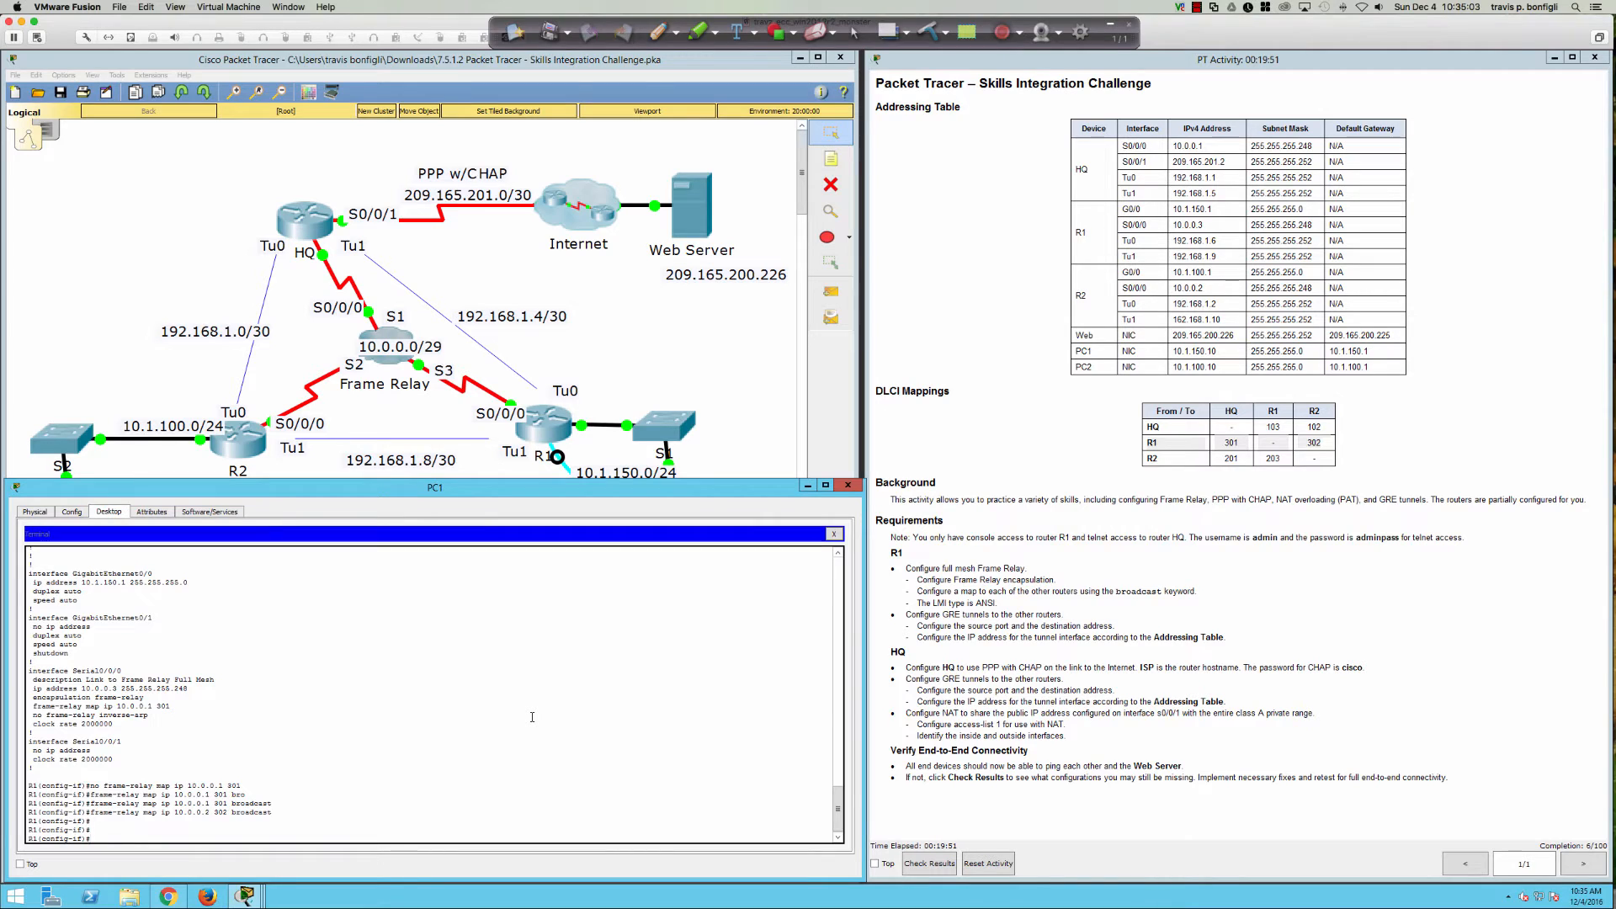
Step: Check the remaining options for the 10.0.0.2 map command with '?', then clear the line
key(Up)
key(BackSpace)
key(BackSpace)
key(BackSpace)
key(BackSpace)
text(?)
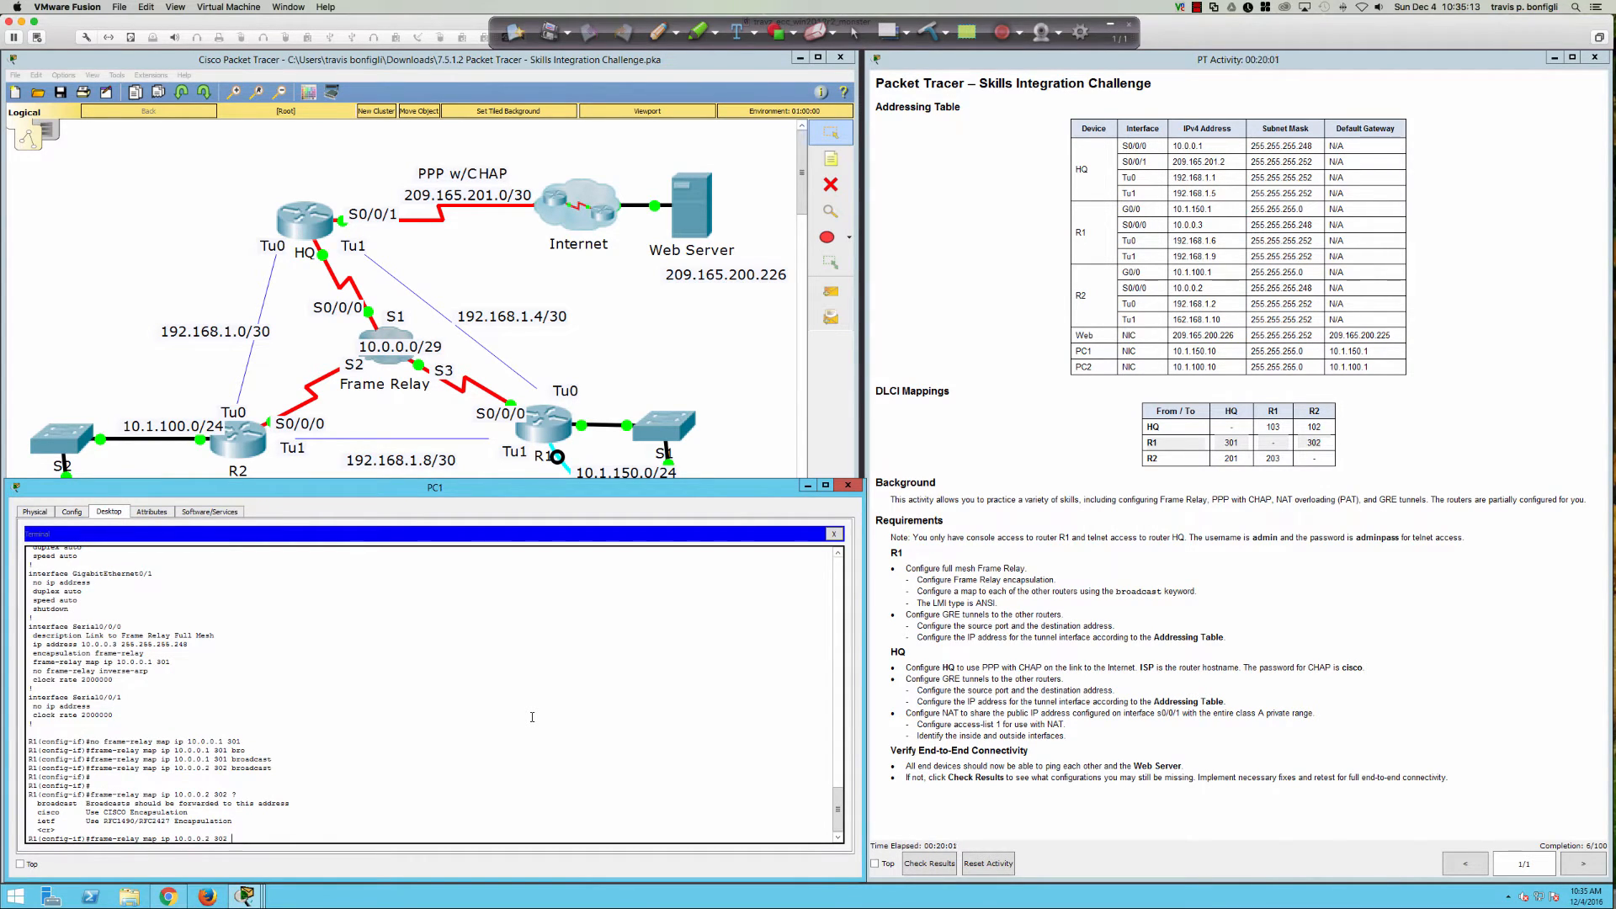
key(BackSpace)
key(BackSpace)
key(BackSpace)
key(BackSpace)
key(BackSpace)
key(BackSpace)
key(BackSpace)
key(BackSpace)
key(BackSpace)
key(BackSpace)
key(BackSpace)
key(BackSpace)
key(BackSpace)
key(BackSpace)
key(BackSpace)
key(BackSpace)
key(BackSpace)
key(BackSpace)
key(BackSpace)
key(BackSpace)
key(Return)
key(Return)
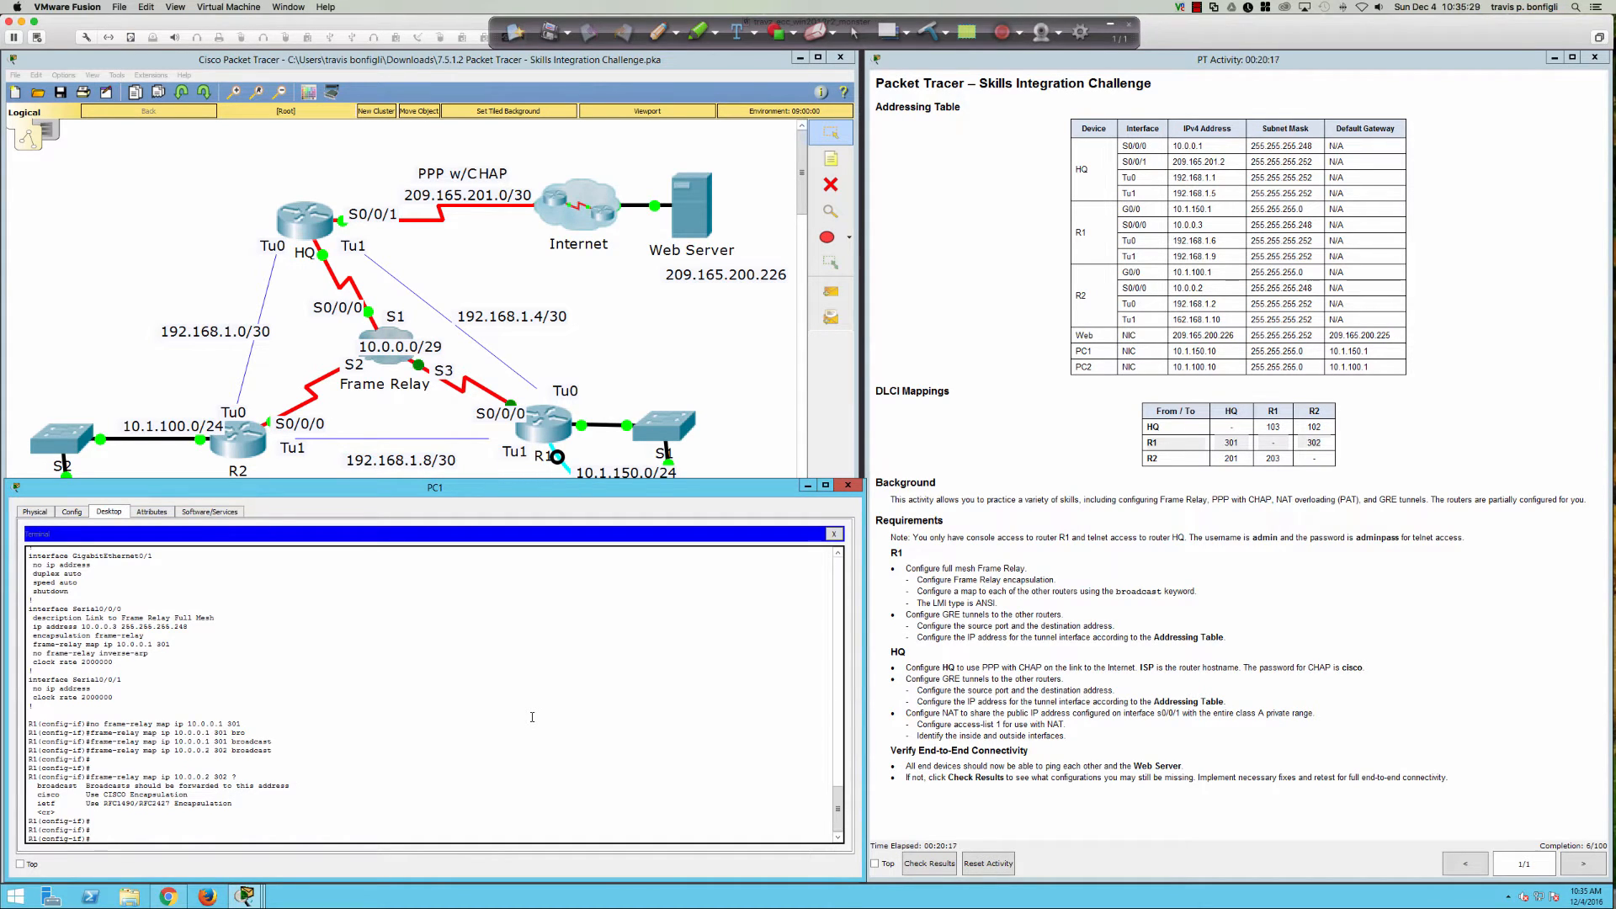
Step: Review the lmi-type choices and set 'frame-relay lmi-type ansi' on Serial0/0/0 instead of cisco
text(farm)
key(Return)
text(fa)
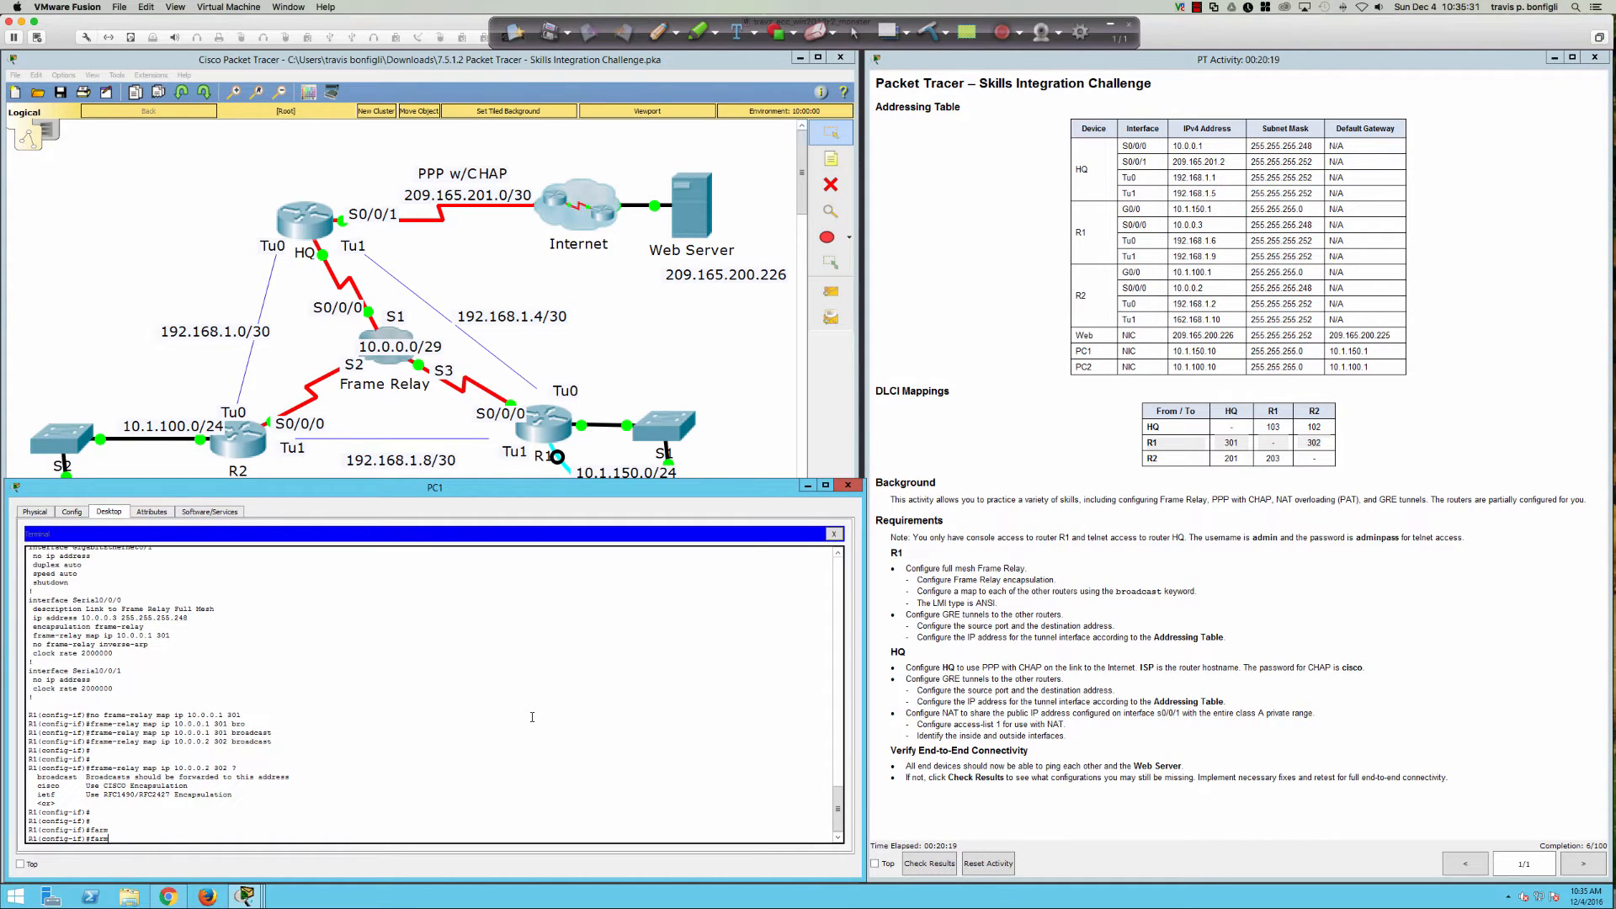
text(a)
key(Tab)
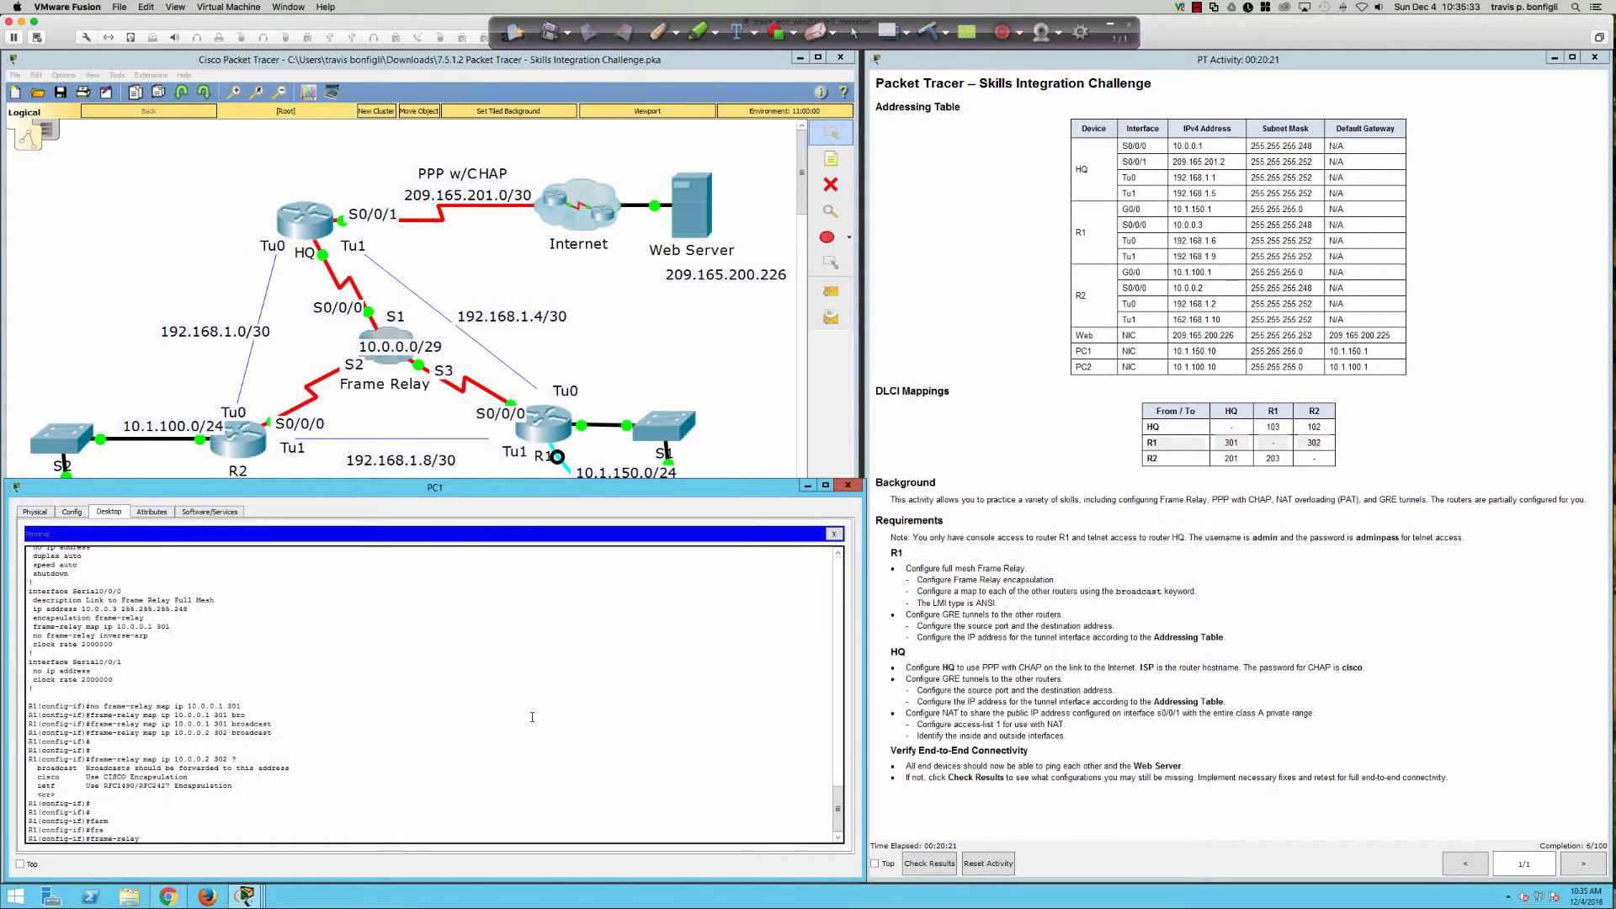
text(lm)
key(Tab)
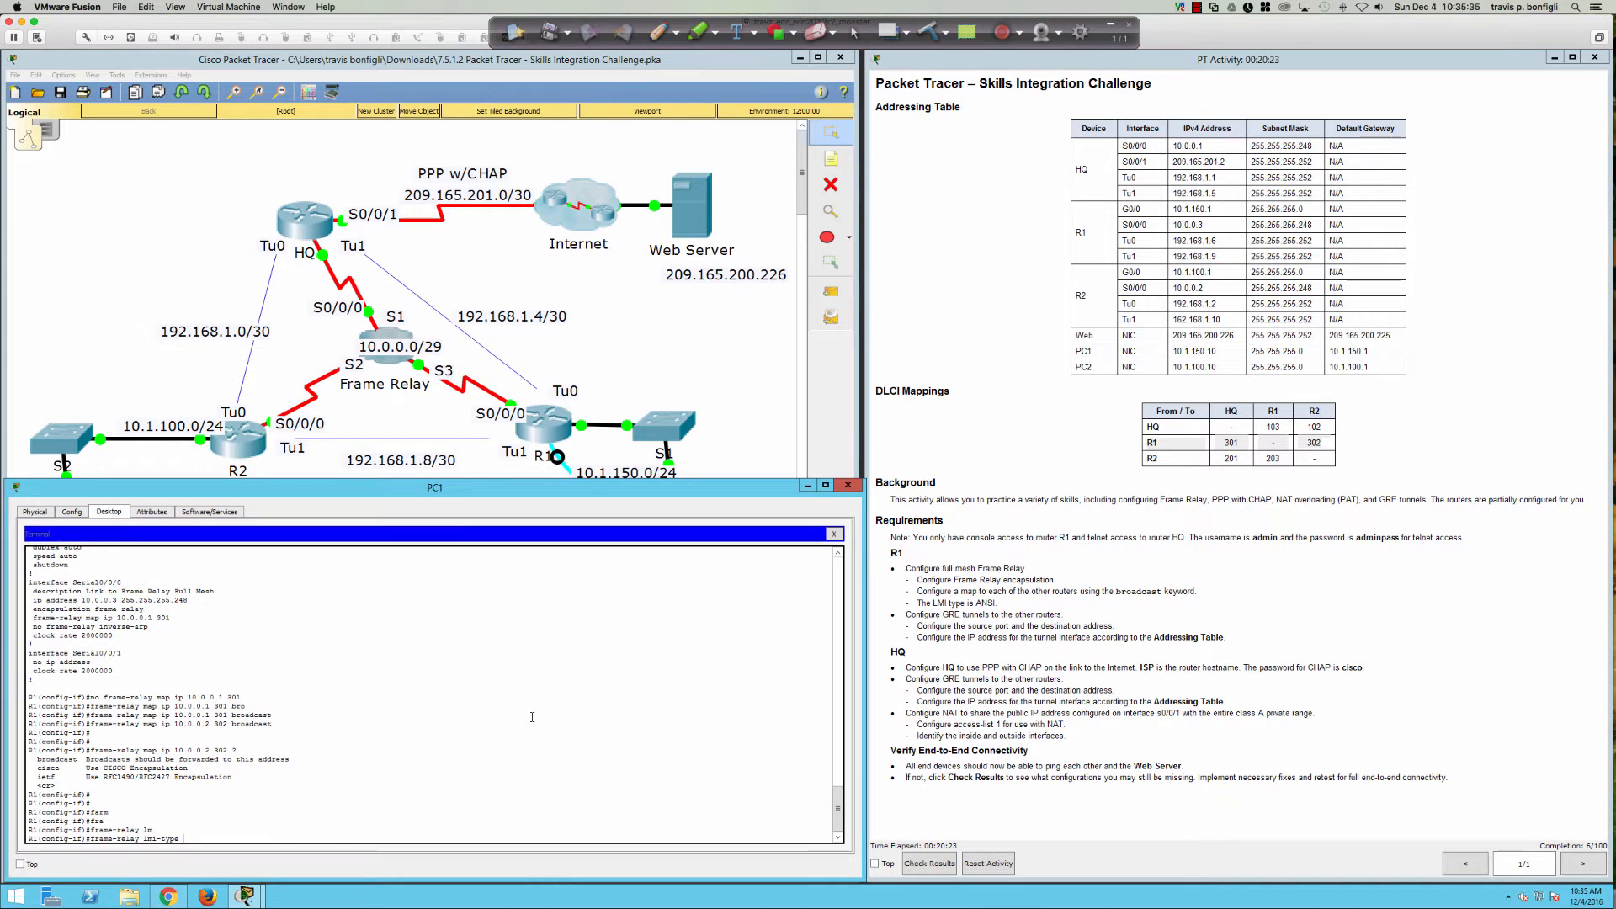
text(?)
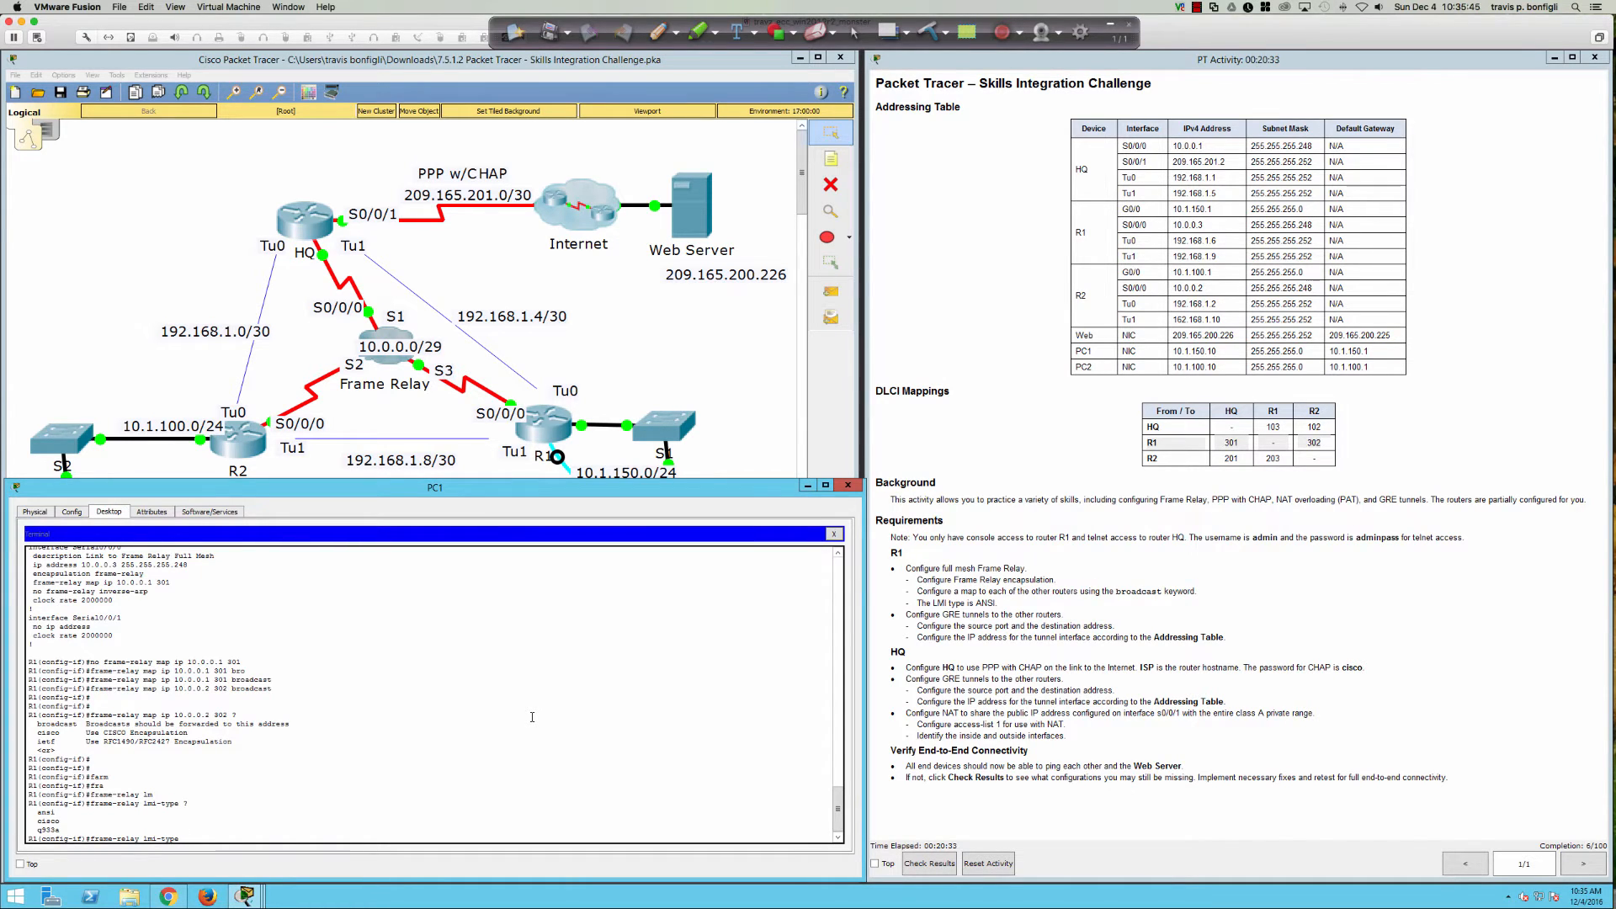
text(ci)
key(Tab)
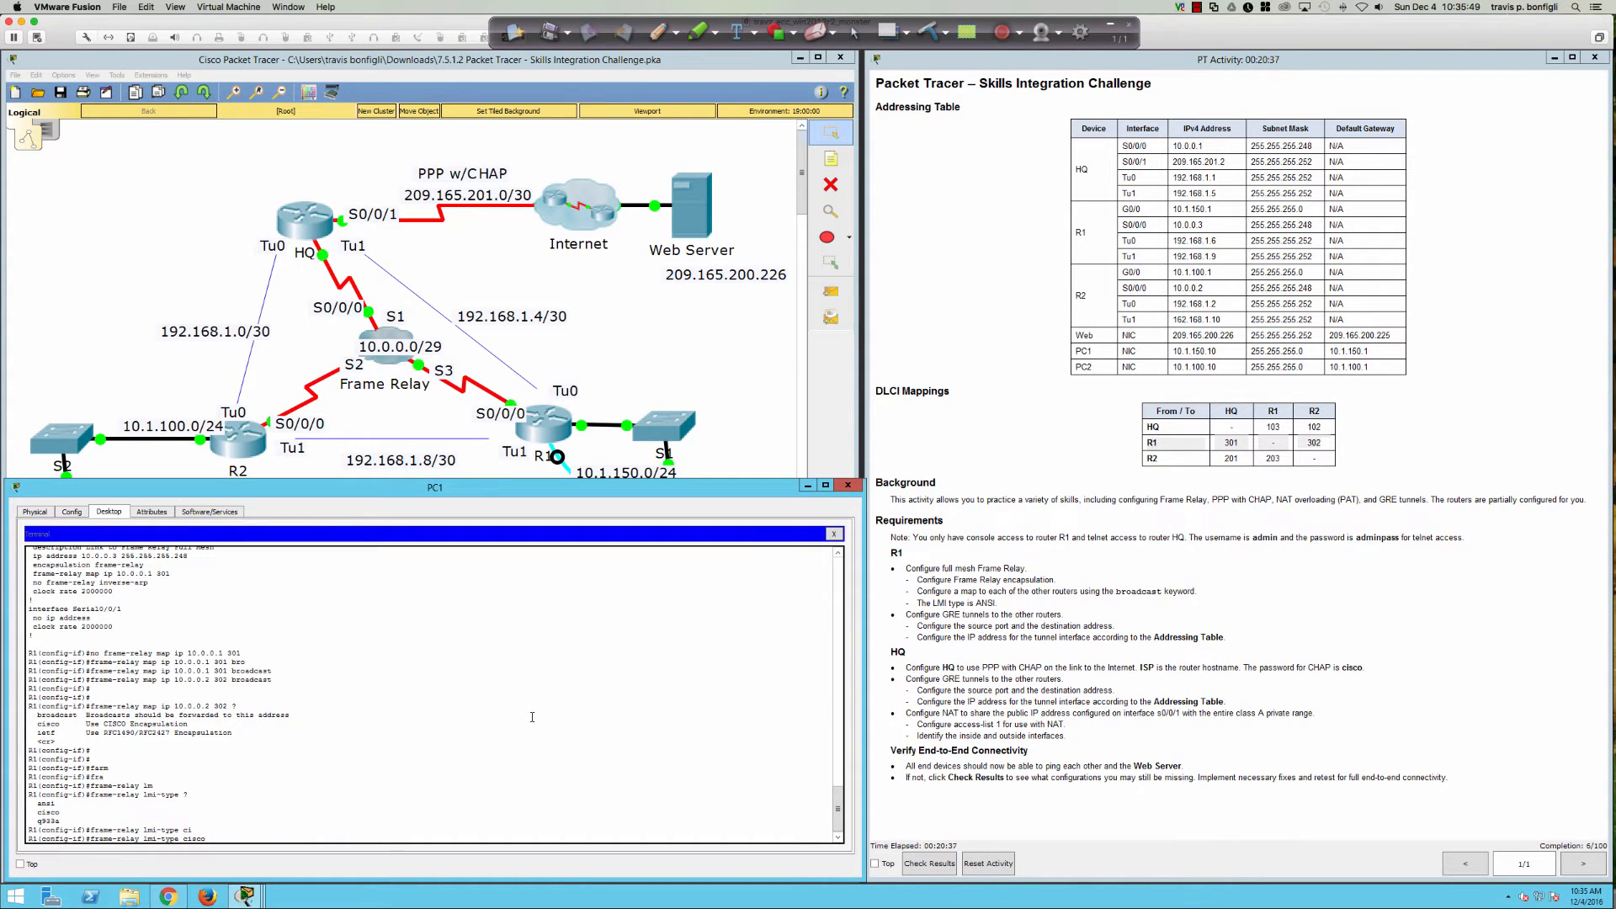
key(BackSpace)
key(BackSpace)
key(BackSpace)
key(BackSpace)
key(BackSpace)
key(BackSpace)
text(ansi)
key(Return)
key(Return)
key(Return)
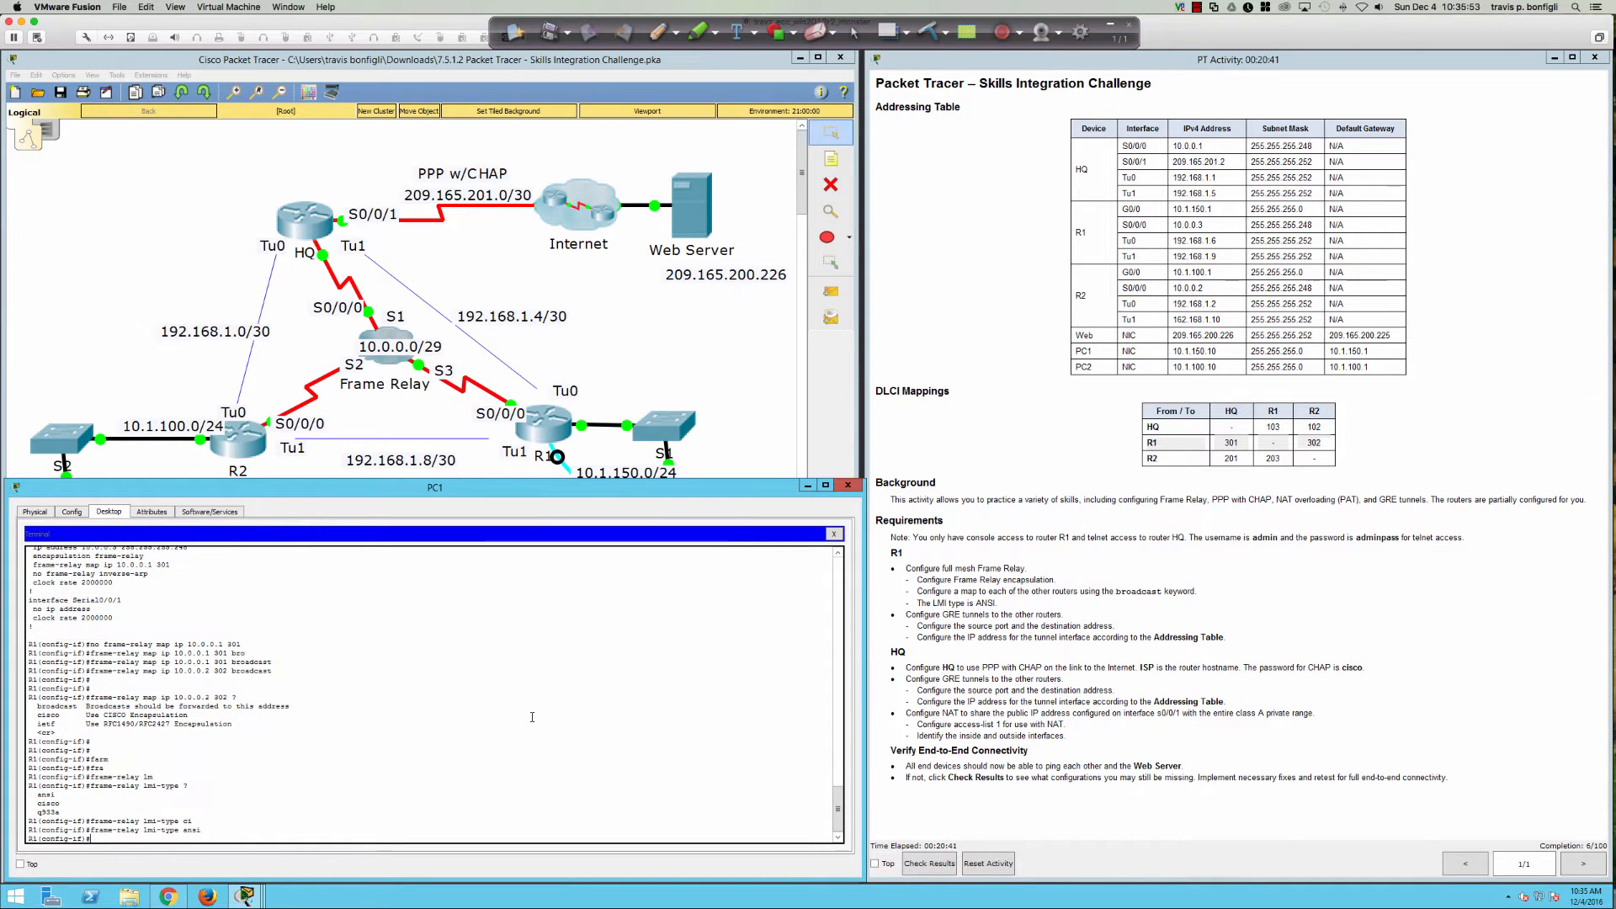
key(Return)
key(Return)
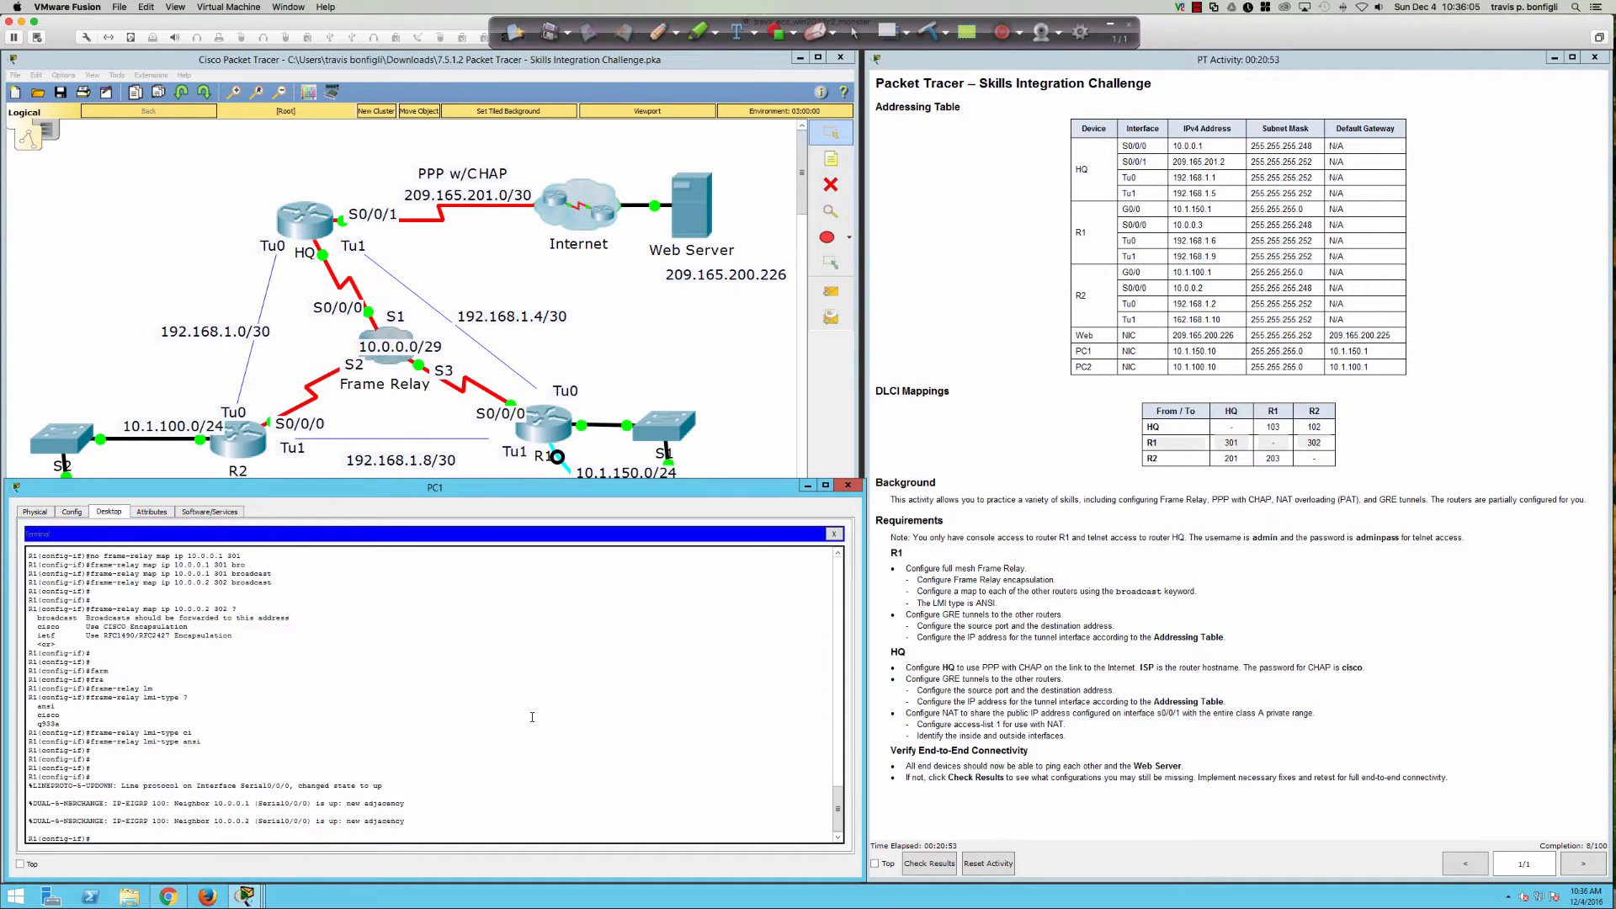
Step: List R1's EIGRP neighbors and EIGRP routes, including 10.1.100.0/24 via 10.0.0.2
key(Return)
key(Return)
key(Return)
text(do sh ip)
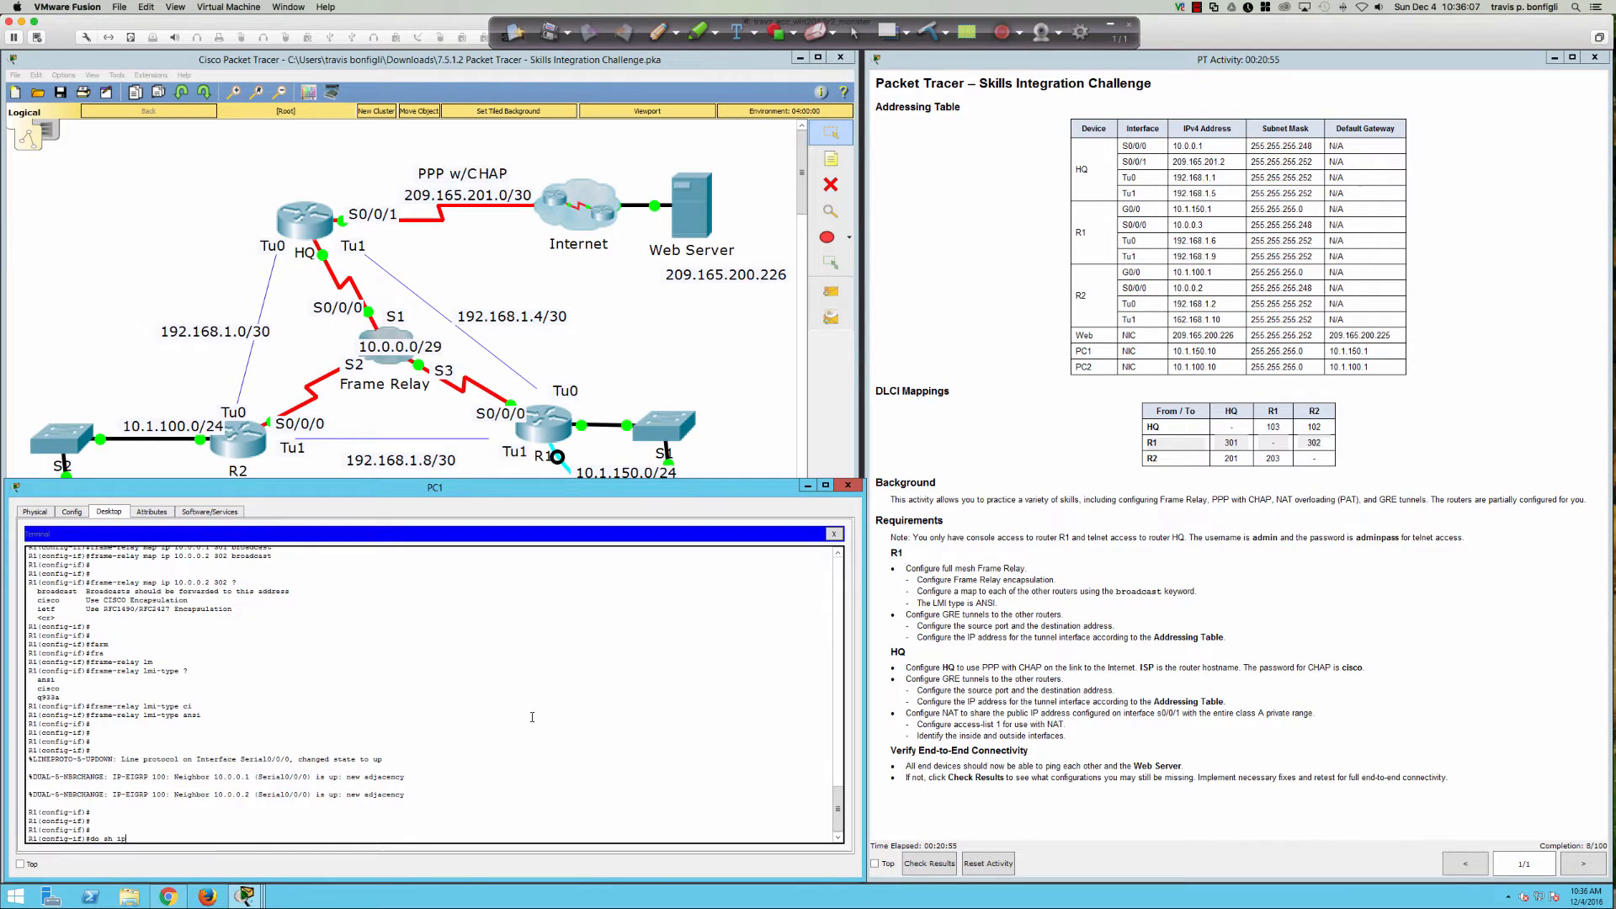
text( eigrp neigh)
key(Return)
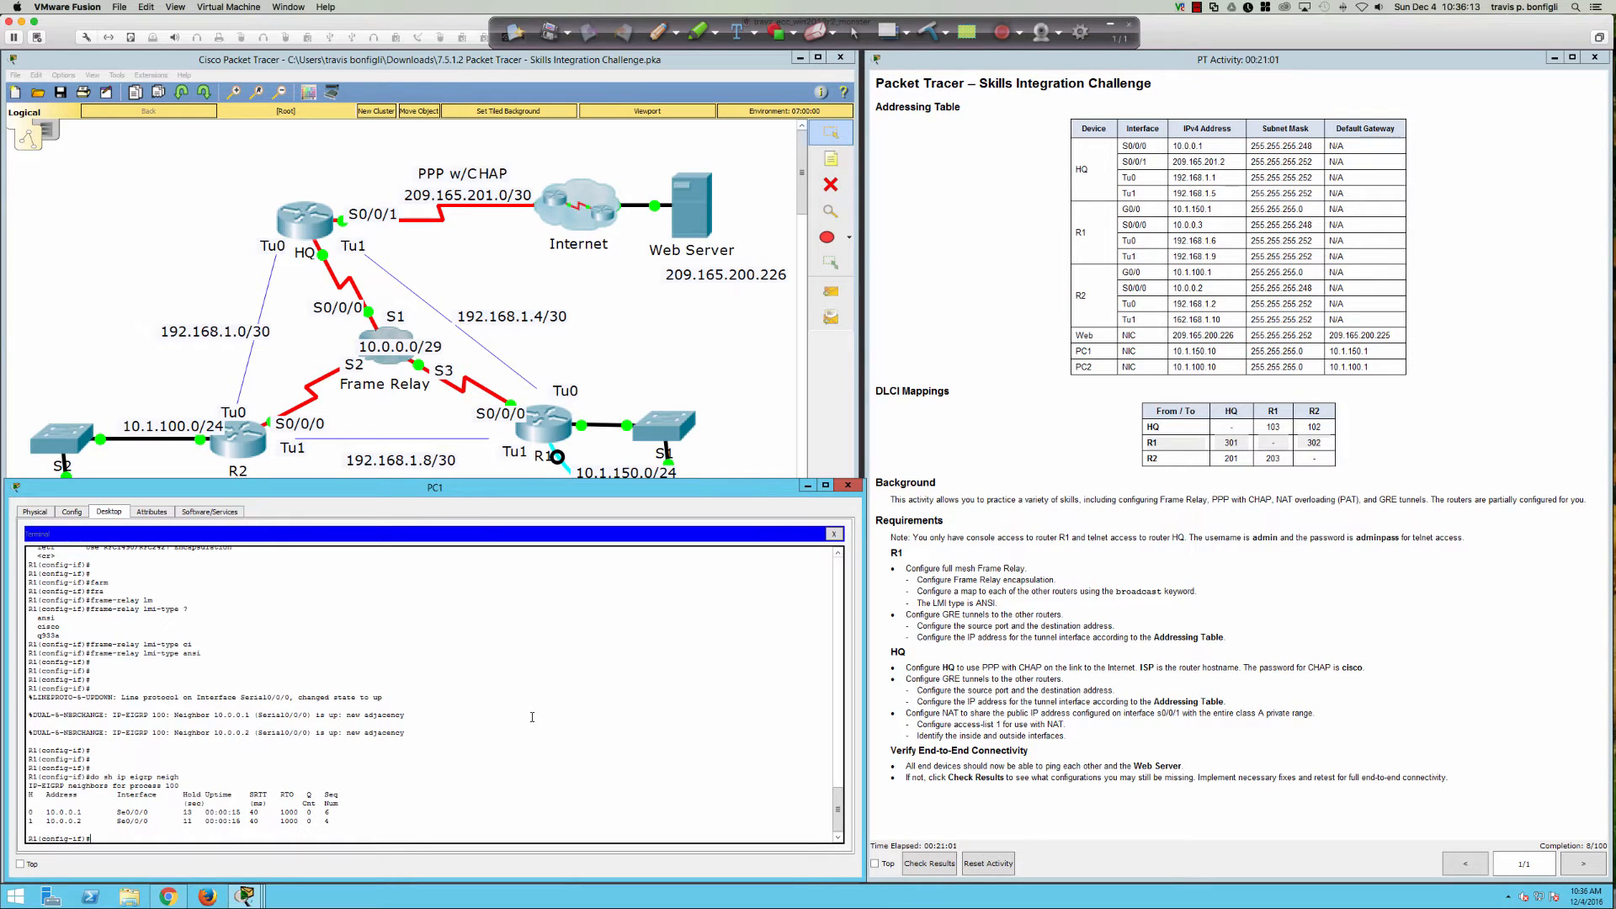
text(do sh ip route eigrp)
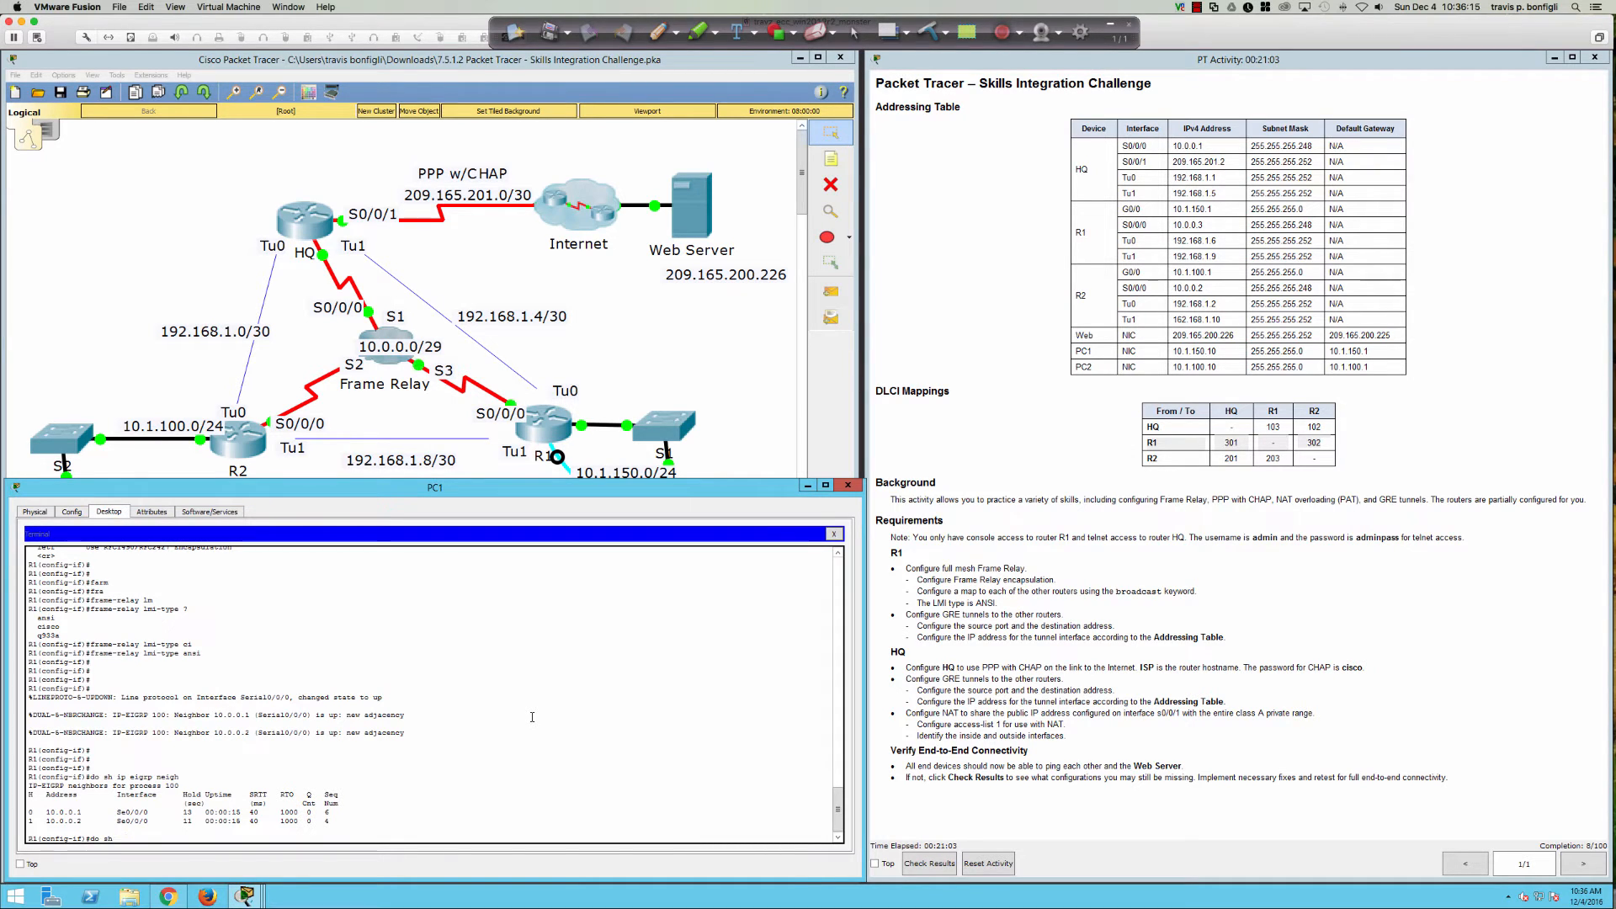
key(Return)
key(Return)
key(Return)
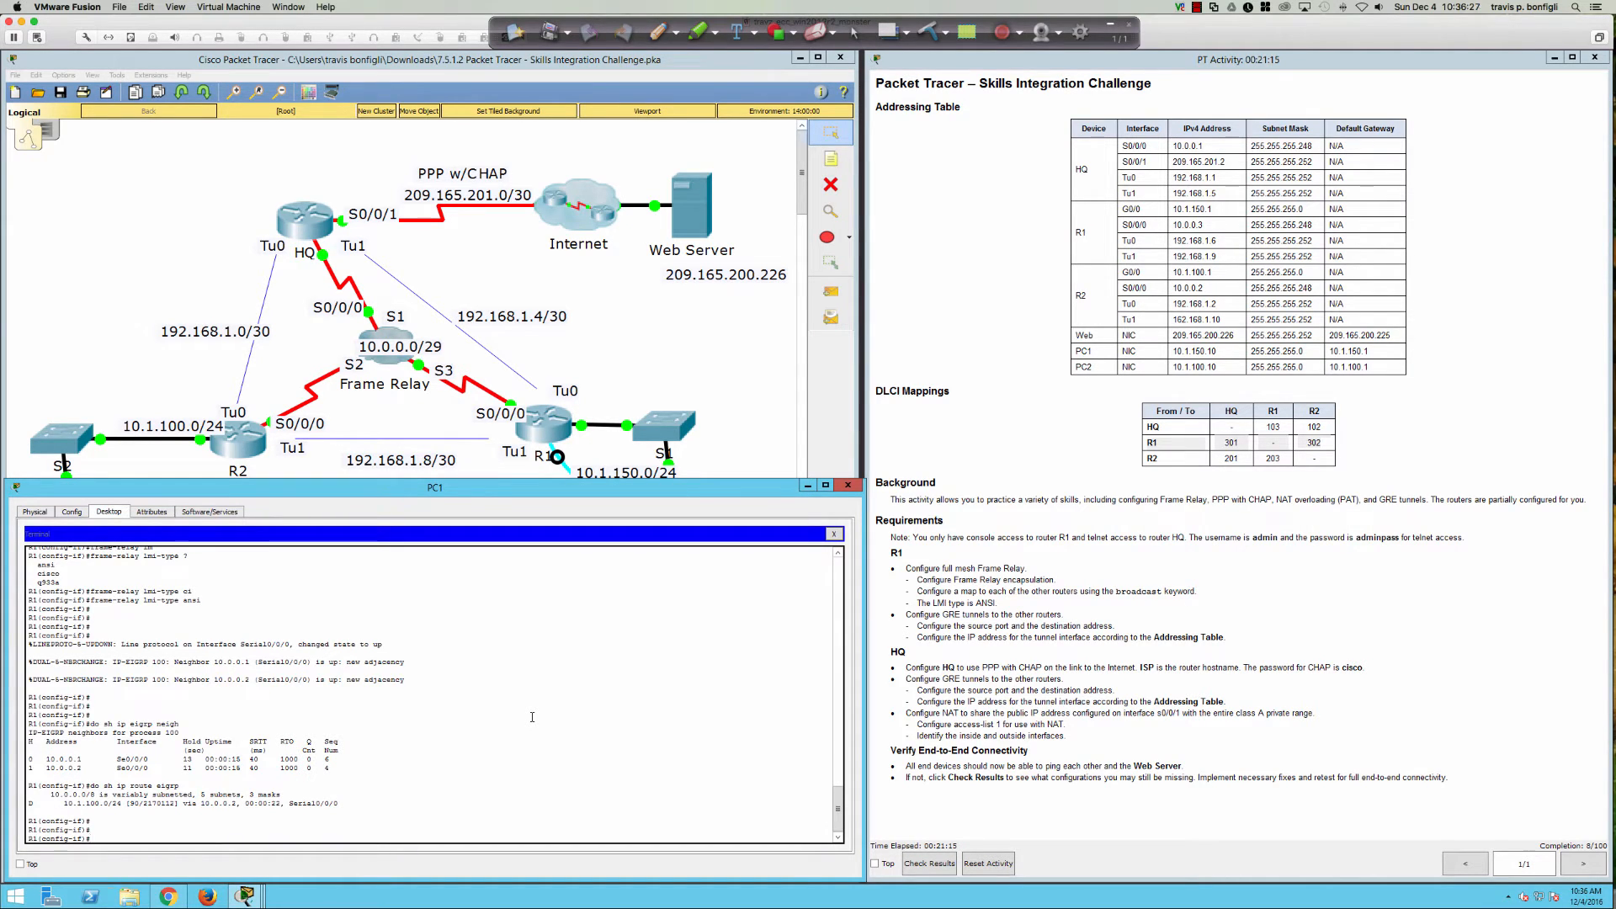
Step: Ping 10.0.0.1 from R1 and confirm 100% success
text(do ping 10.0.0.1)
key(Return)
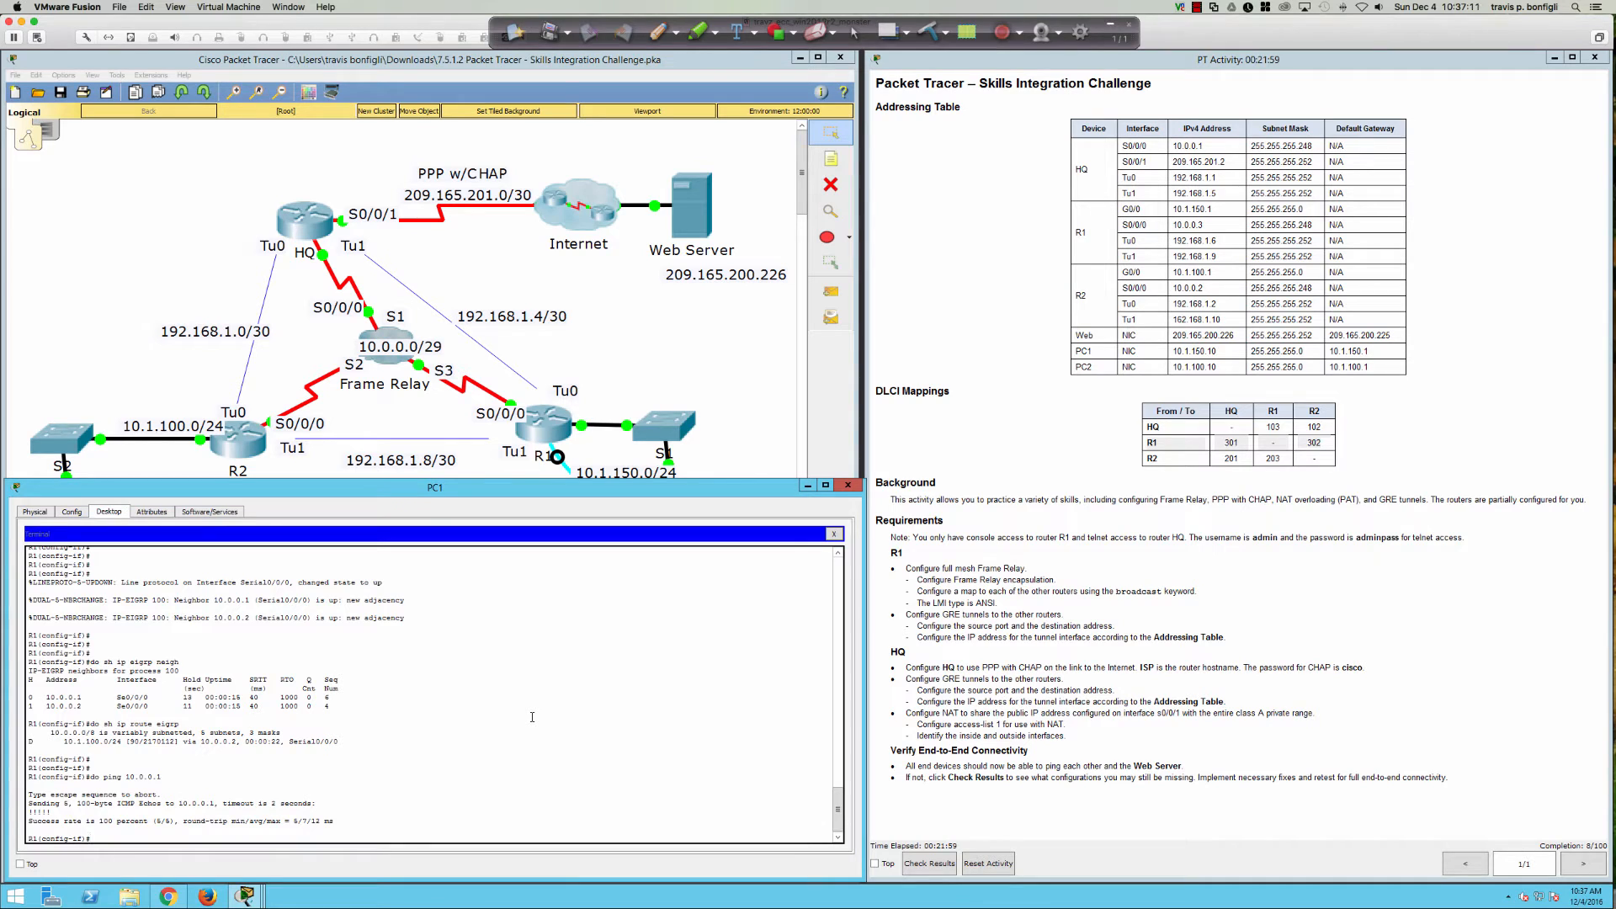
key(Return)
key(Return)
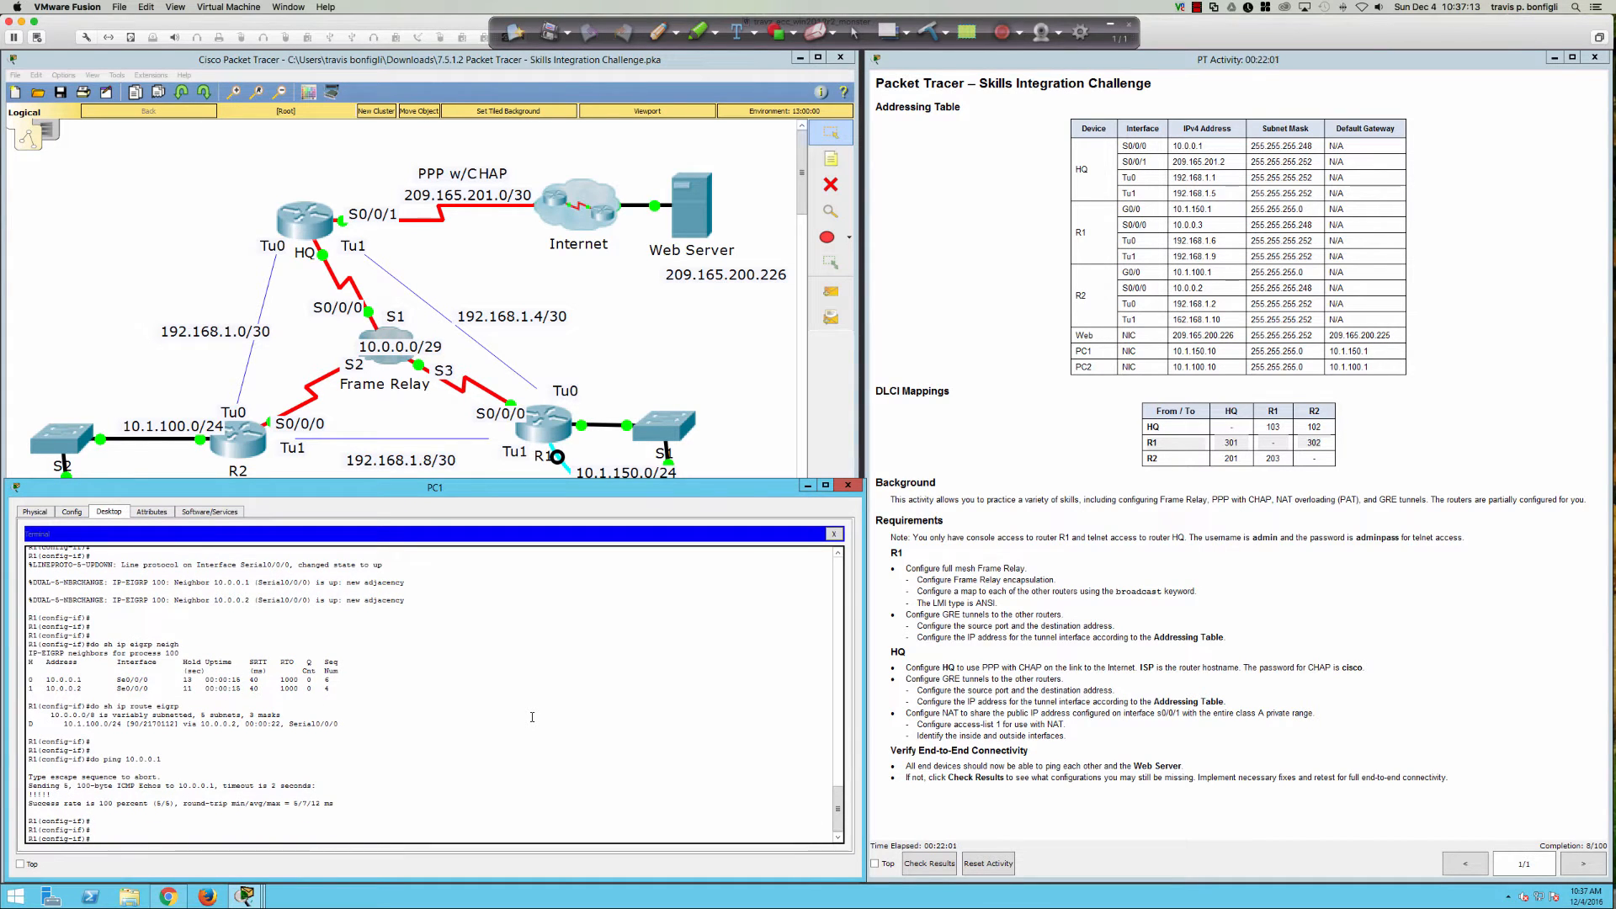
key(Return)
key(Return)
key(Return)
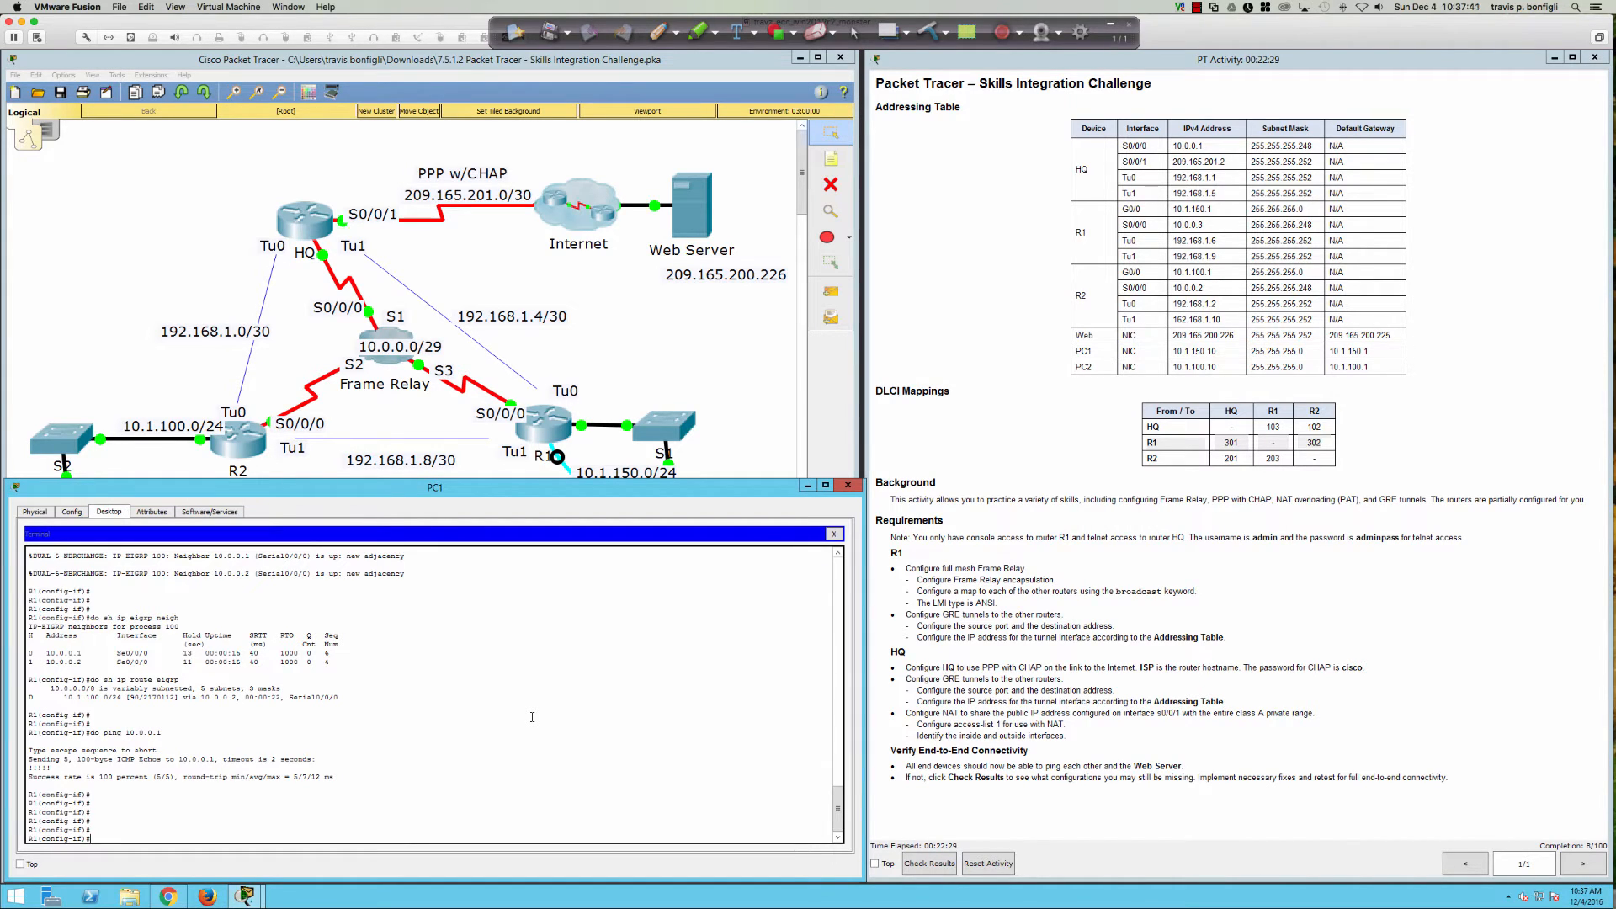
Step: Circle the Frame Relay cloud as UNDERLAY and write GRE-OVERLAY by the tunnel in red ink
click(654, 31)
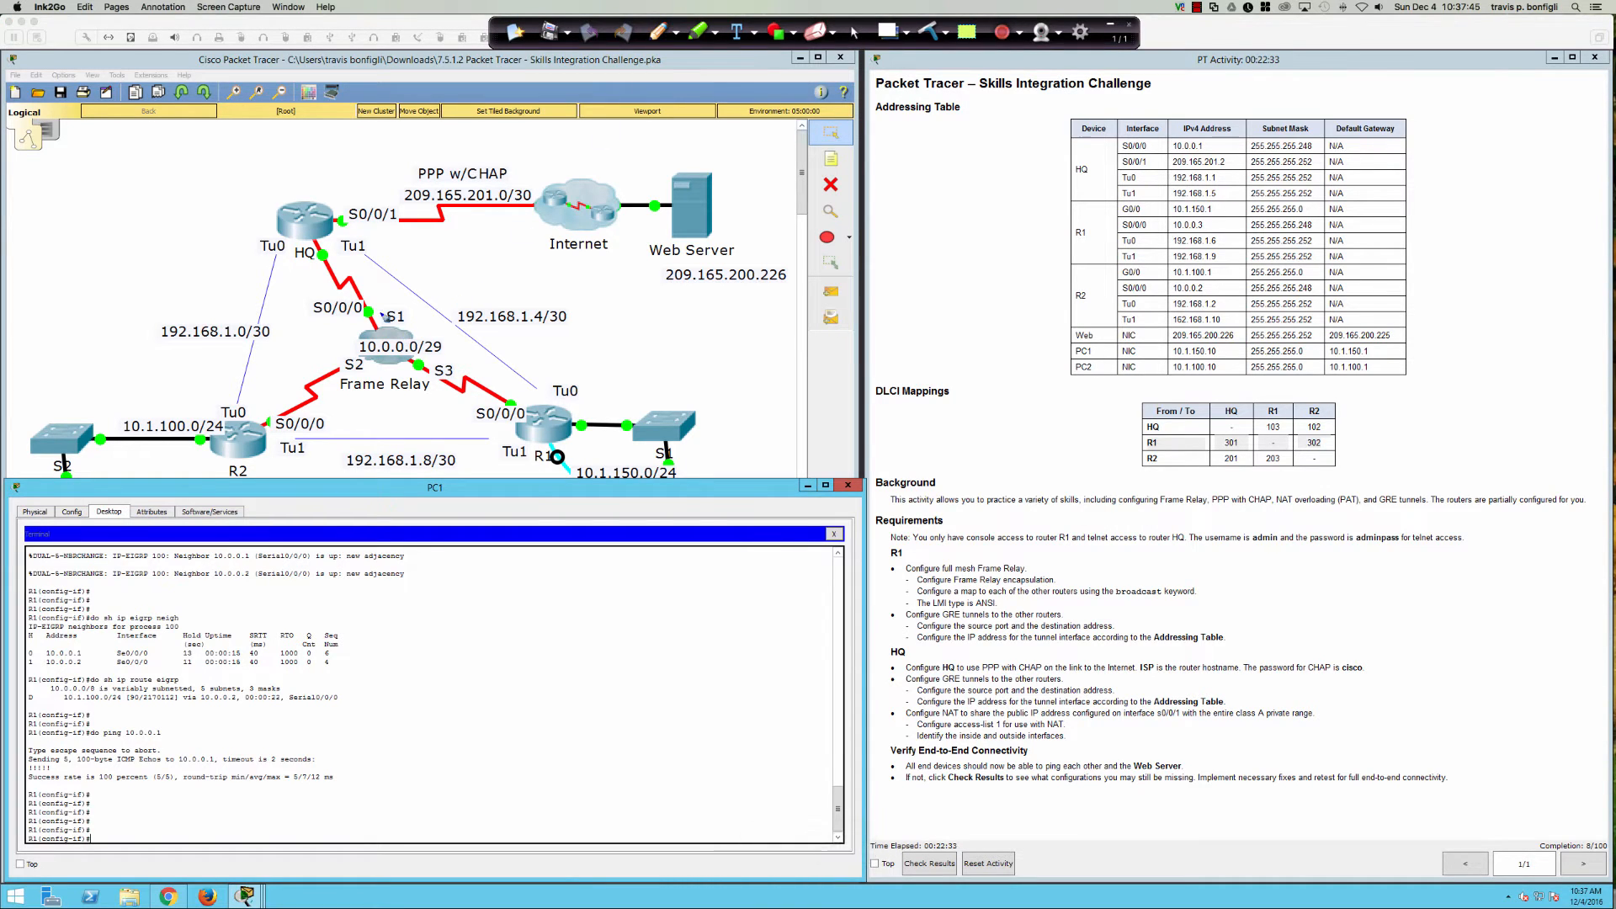
mouse_move(425, 369)
mouse_down()
mouse_move(333, 396)
mouse_move(433, 386)
mouse_move(356, 370)
mouse_move(341, 429)
mouse_move(465, 406)
mouse_move(475, 427)
mouse_move(434, 316)
mouse_move(330, 252)
mouse_move(508, 444)
mouse_move(545, 448)
mouse_up()
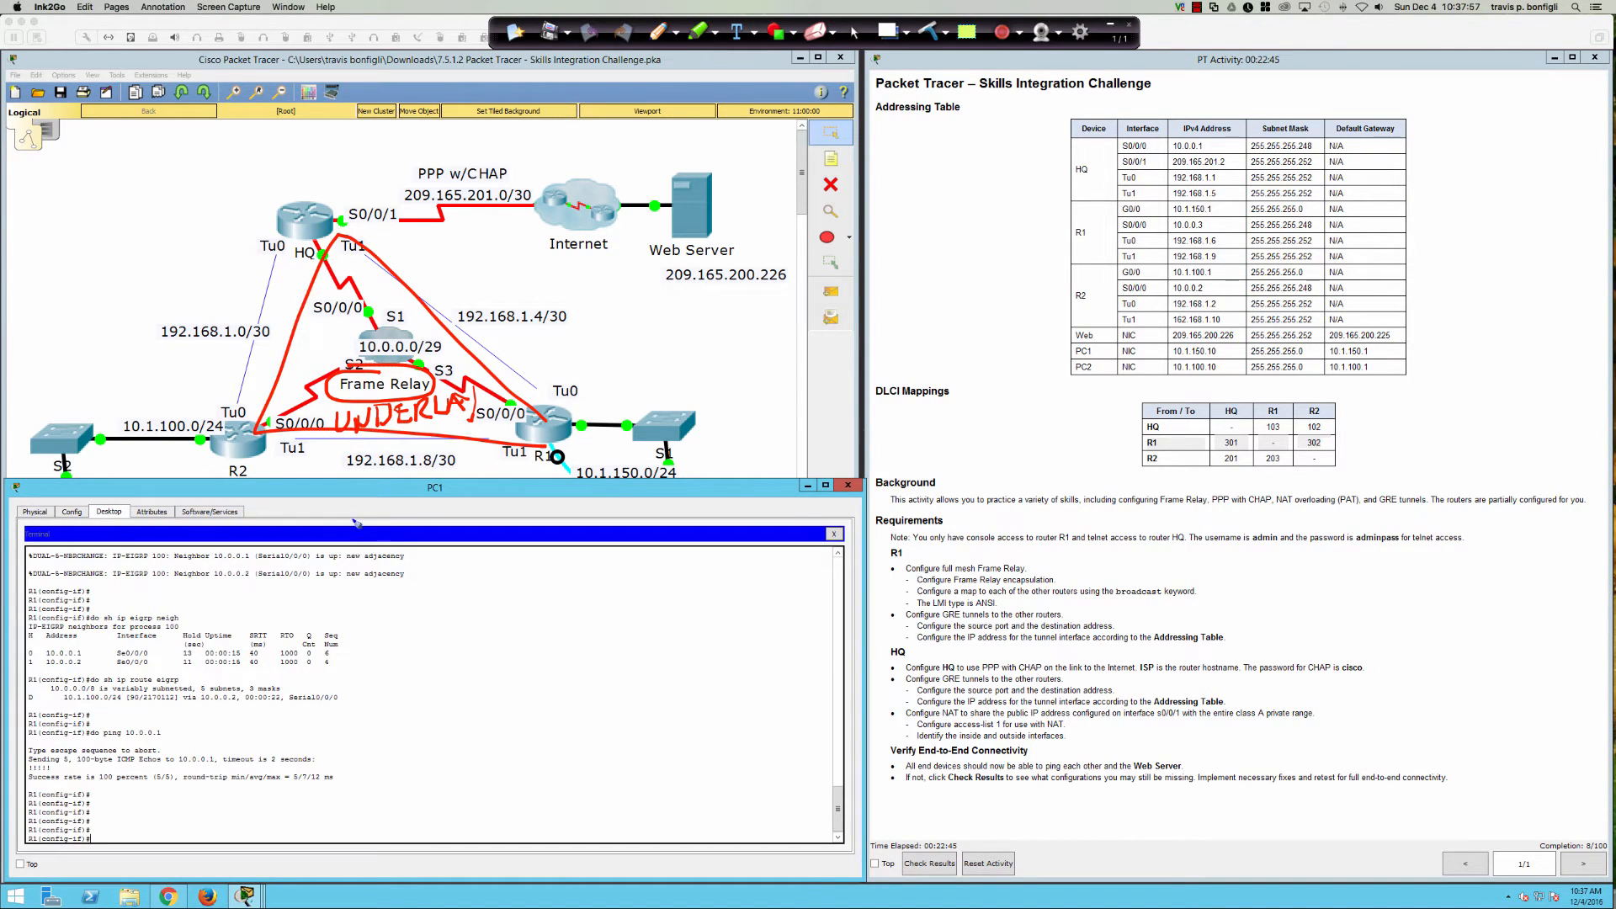
mouse_move(380, 396)
mouse_down()
mouse_move(313, 407)
mouse_move(464, 443)
mouse_move(458, 375)
mouse_move(379, 394)
mouse_up()
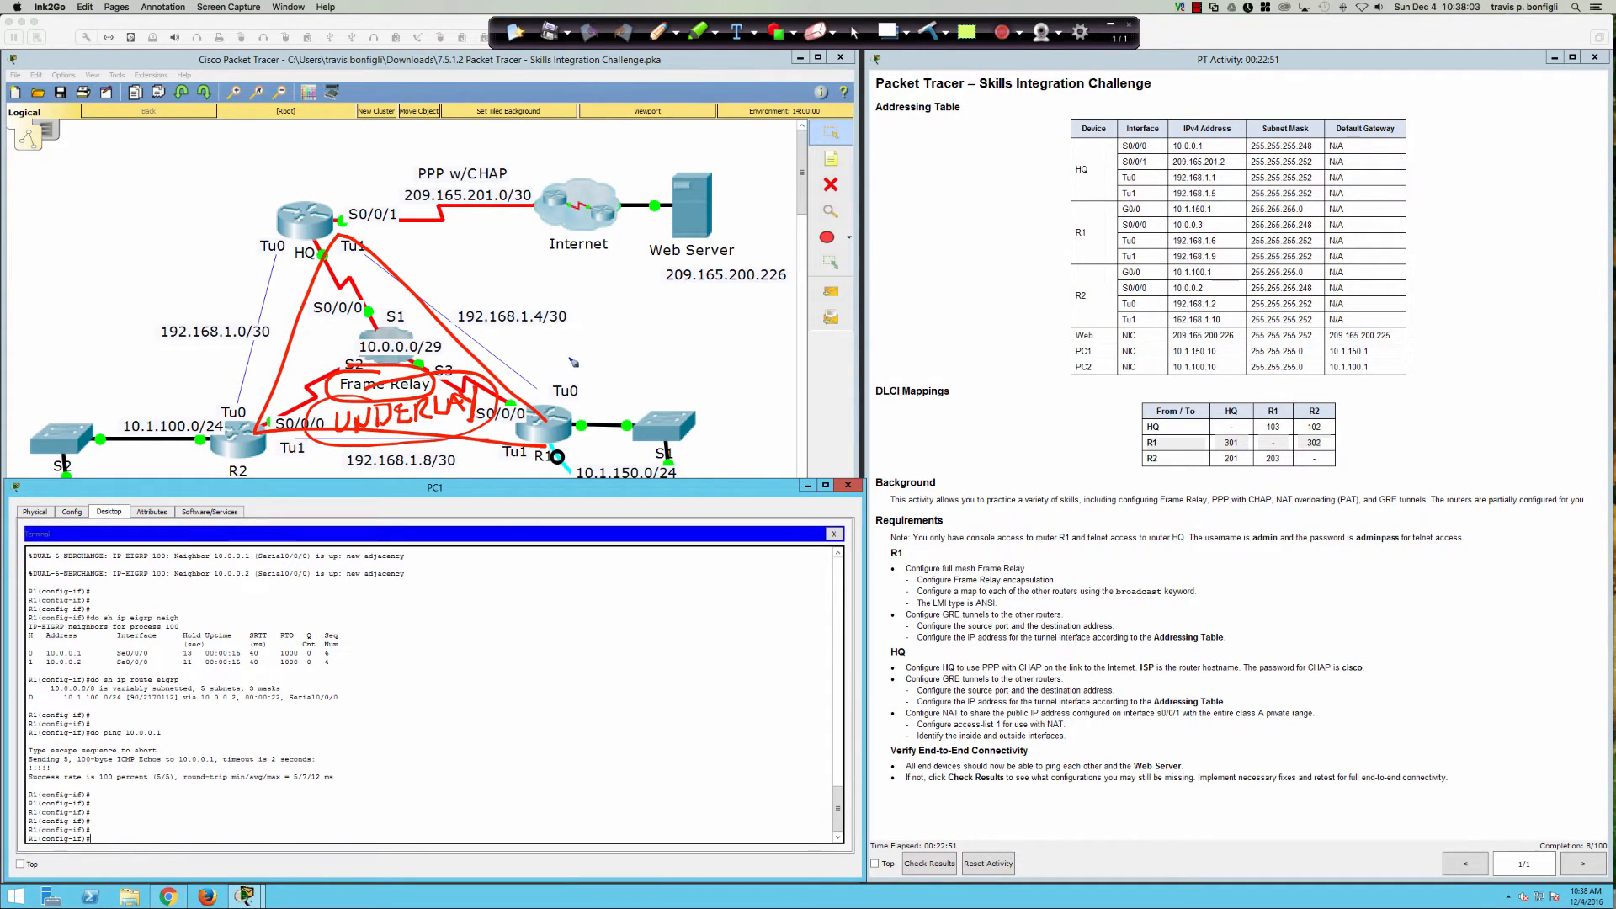
mouse_move(599, 337)
mouse_down()
mouse_move(592, 357)
mouse_move(660, 353)
mouse_move(657, 327)
mouse_move(654, 341)
mouse_move(565, 300)
mouse_move(418, 294)
mouse_move(389, 334)
mouse_up()
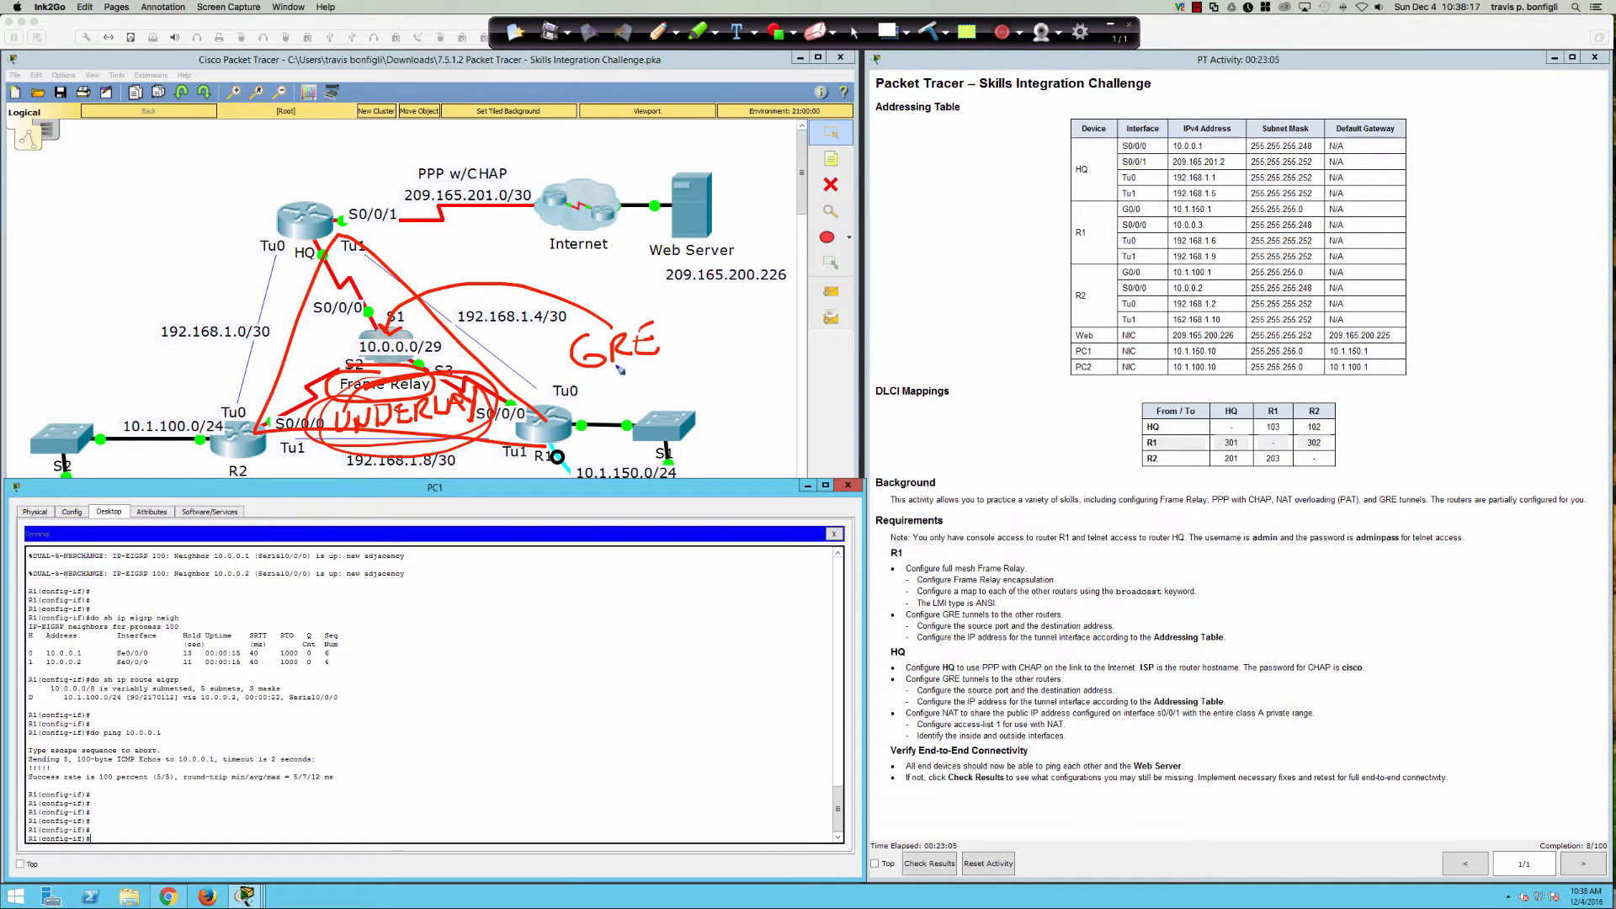
drag(670, 345, 702, 345)
mouse_move(702, 323)
mouse_down()
mouse_move(703, 347)
mouse_move(745, 320)
mouse_move(795, 336)
mouse_move(820, 305)
mouse_move(837, 330)
mouse_move(856, 313)
mouse_move(845, 349)
mouse_up()
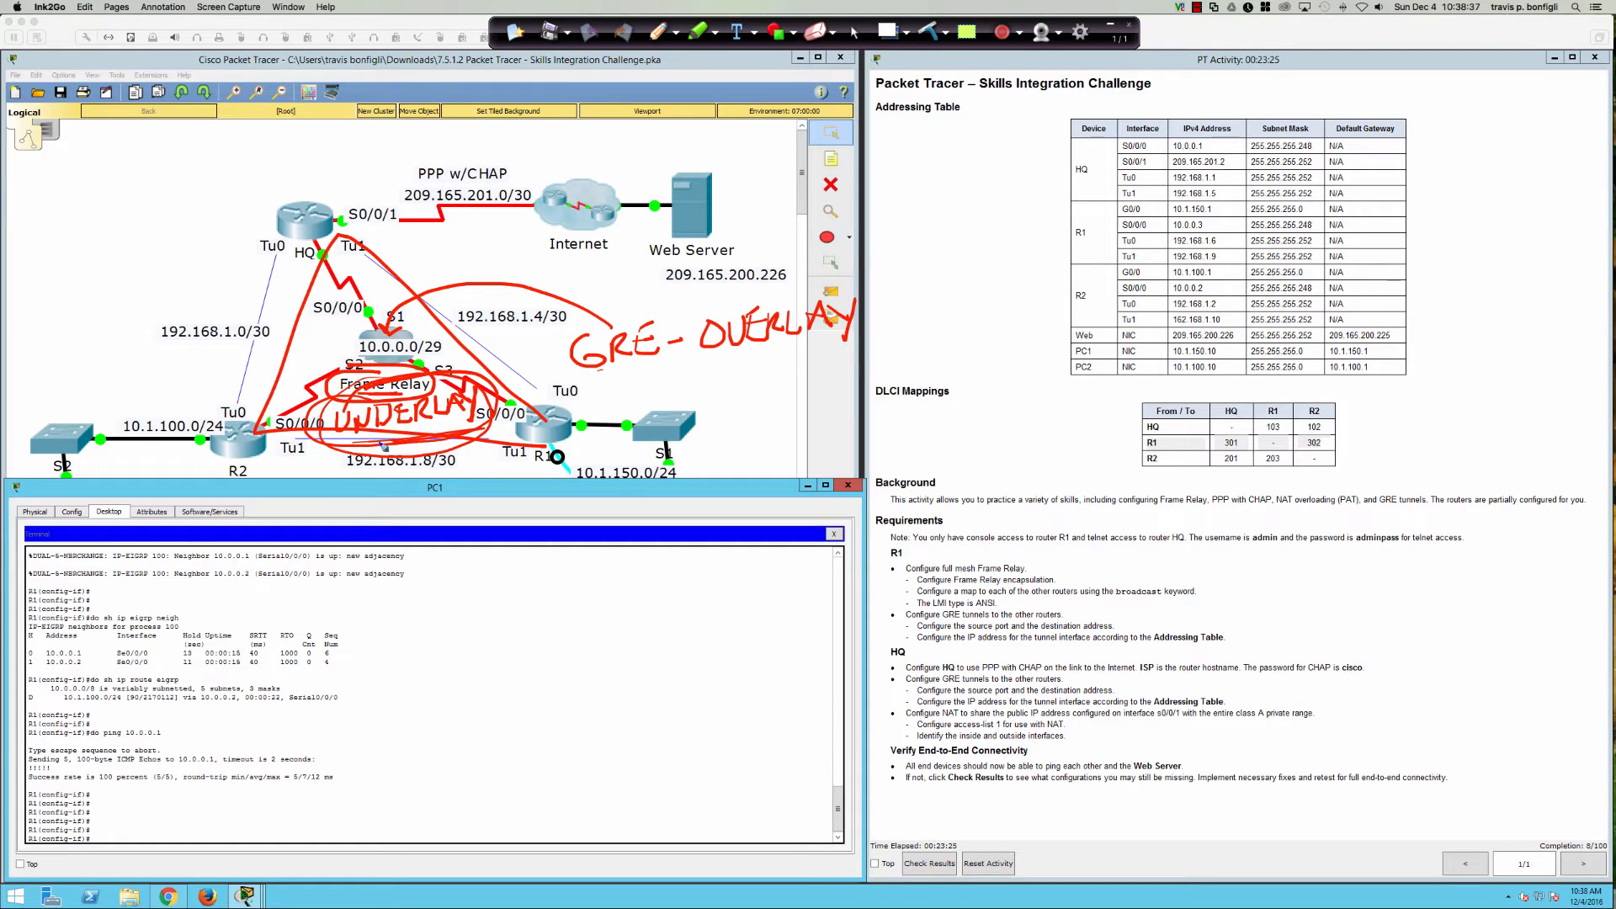
Step: Underline and circle GRE-OVERLAY, and draw arrows from R1 to HQ and to R2
drag(379, 442, 380, 440)
drag(589, 386, 838, 362)
drag(696, 379, 631, 383)
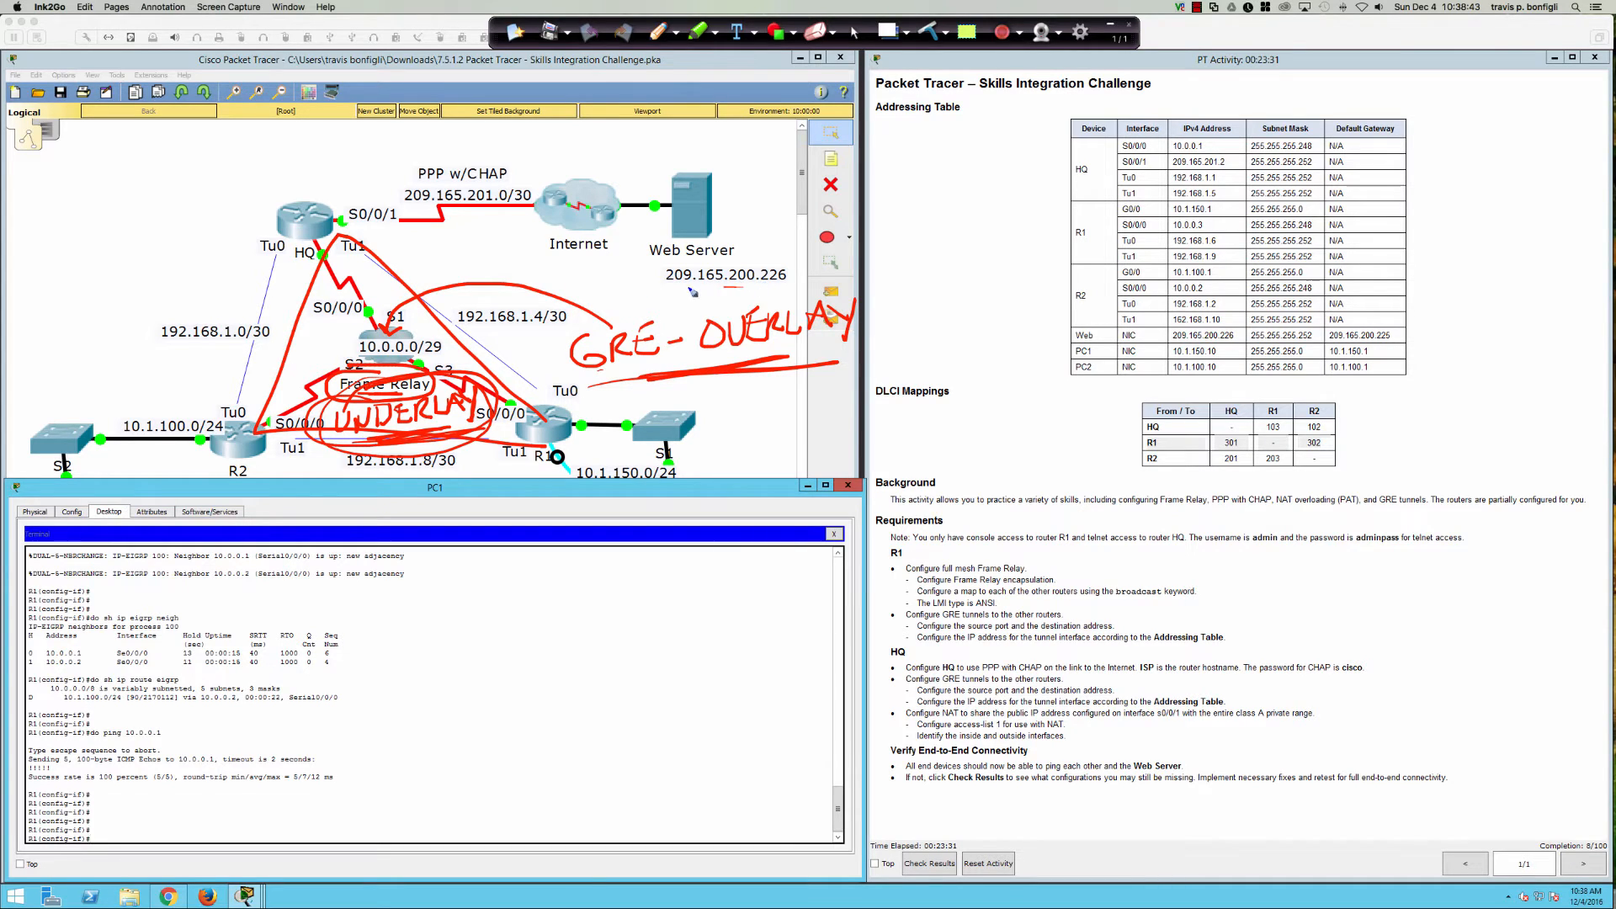
mouse_move(692, 291)
mouse_down()
mouse_move(796, 393)
mouse_move(663, 294)
mouse_up()
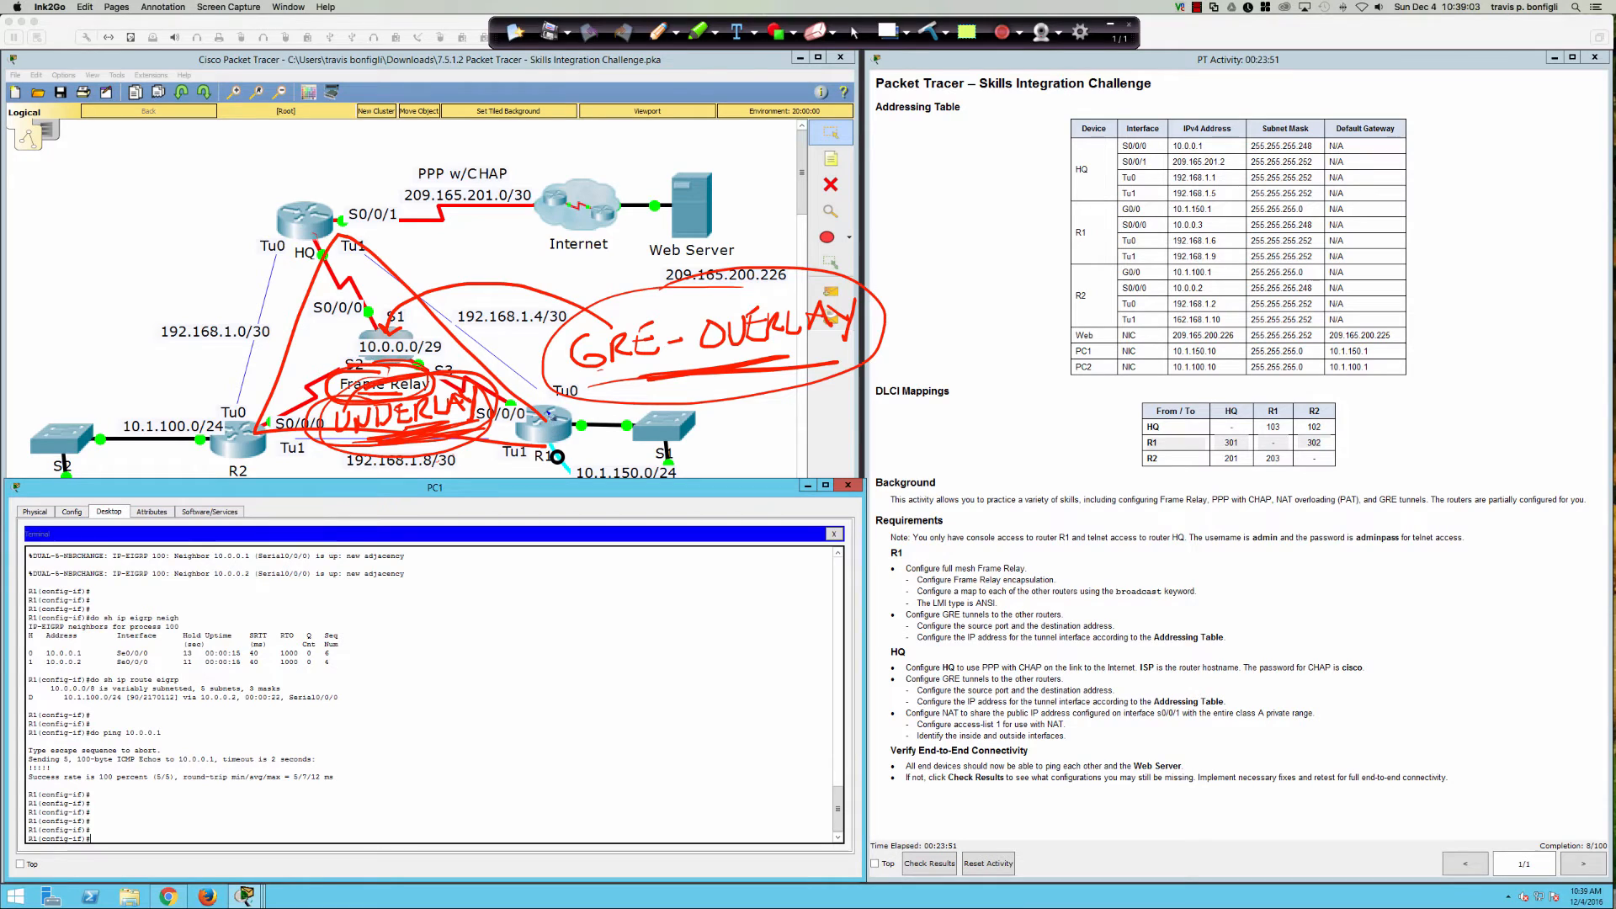
mouse_move(560, 403)
mouse_down()
mouse_move(522, 335)
mouse_move(408, 237)
mouse_move(446, 243)
mouse_up()
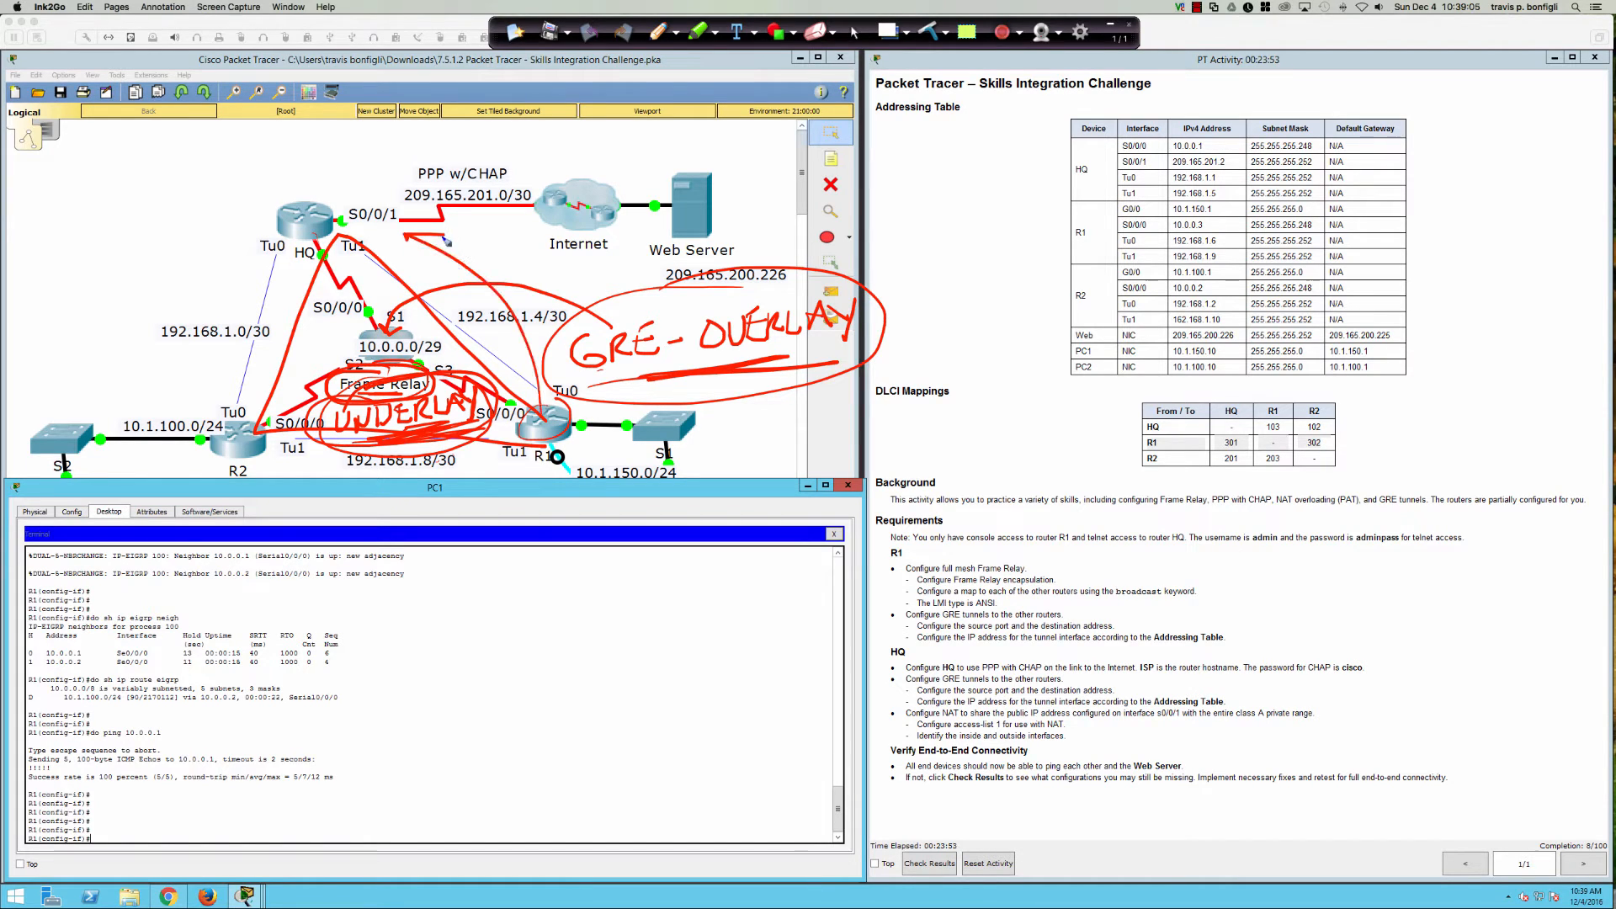
mouse_move(472, 460)
mouse_down()
mouse_move(268, 459)
mouse_move(286, 478)
mouse_up()
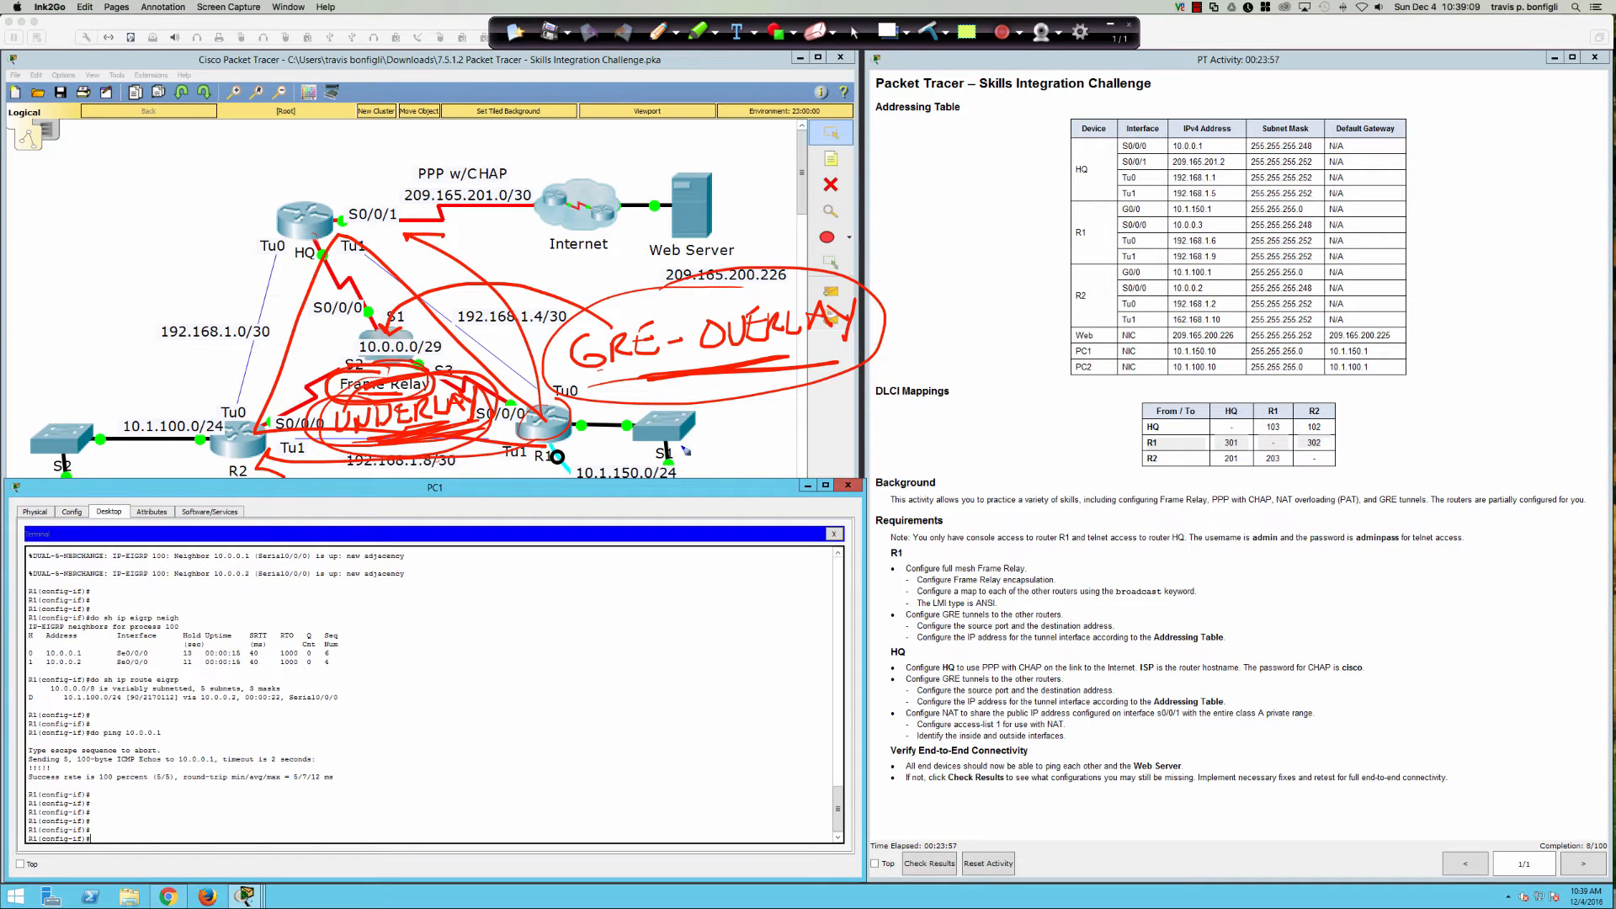
mouse_move(443, 439)
mouse_down()
mouse_move(386, 444)
mouse_move(426, 440)
mouse_up()
Step: Clear all ink and return to PC1's console showing R1's CLI
click(927, 32)
click(854, 32)
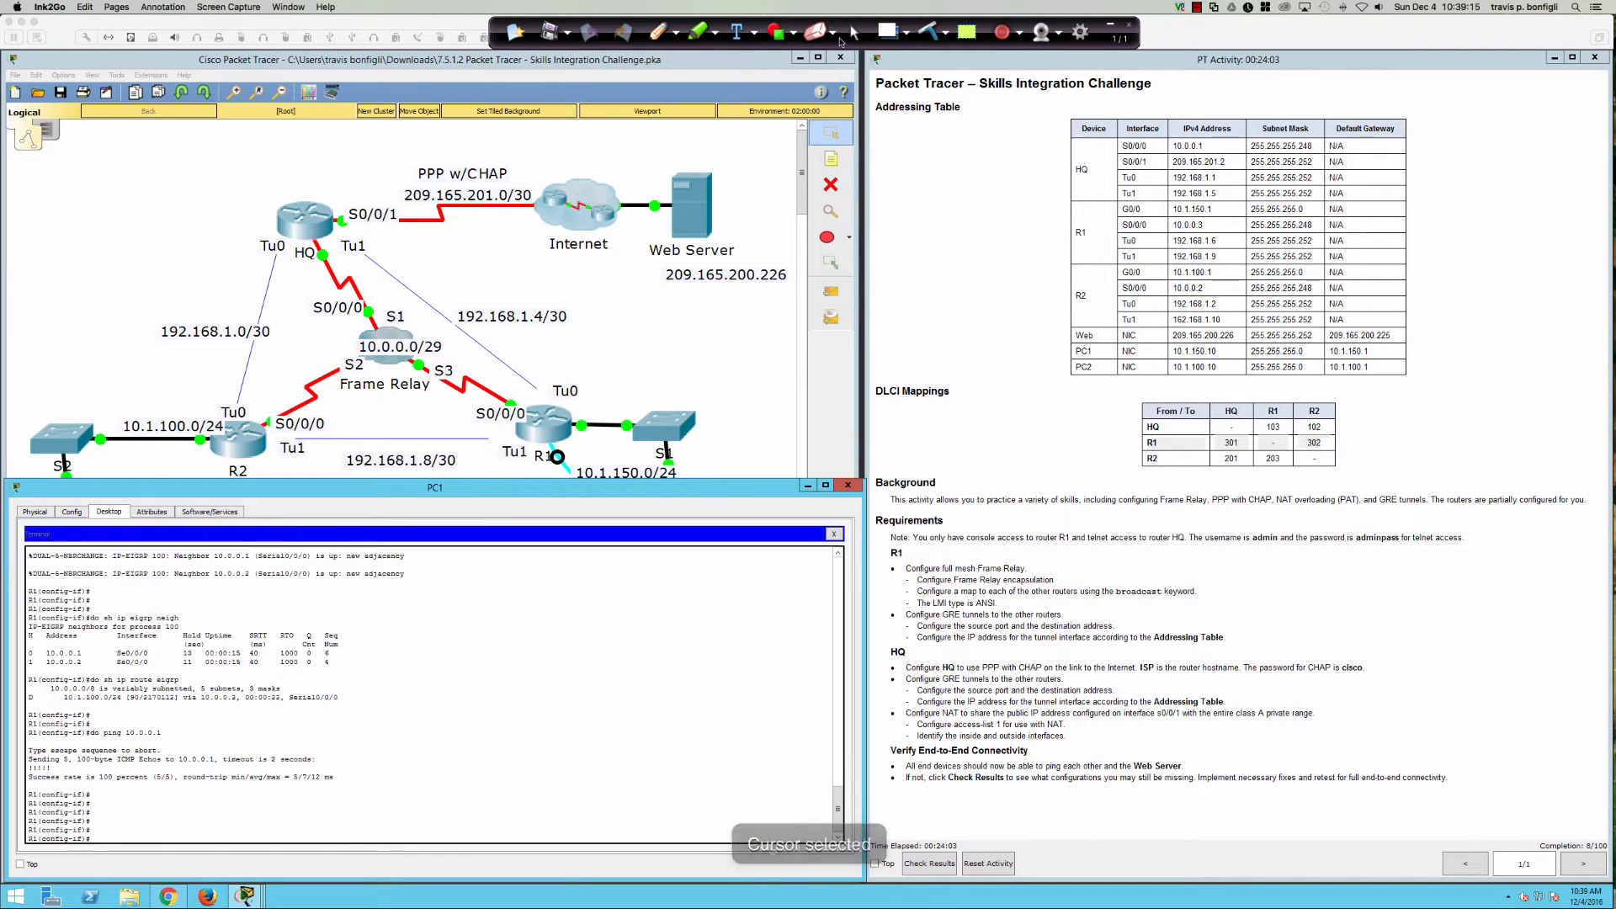
click(464, 671)
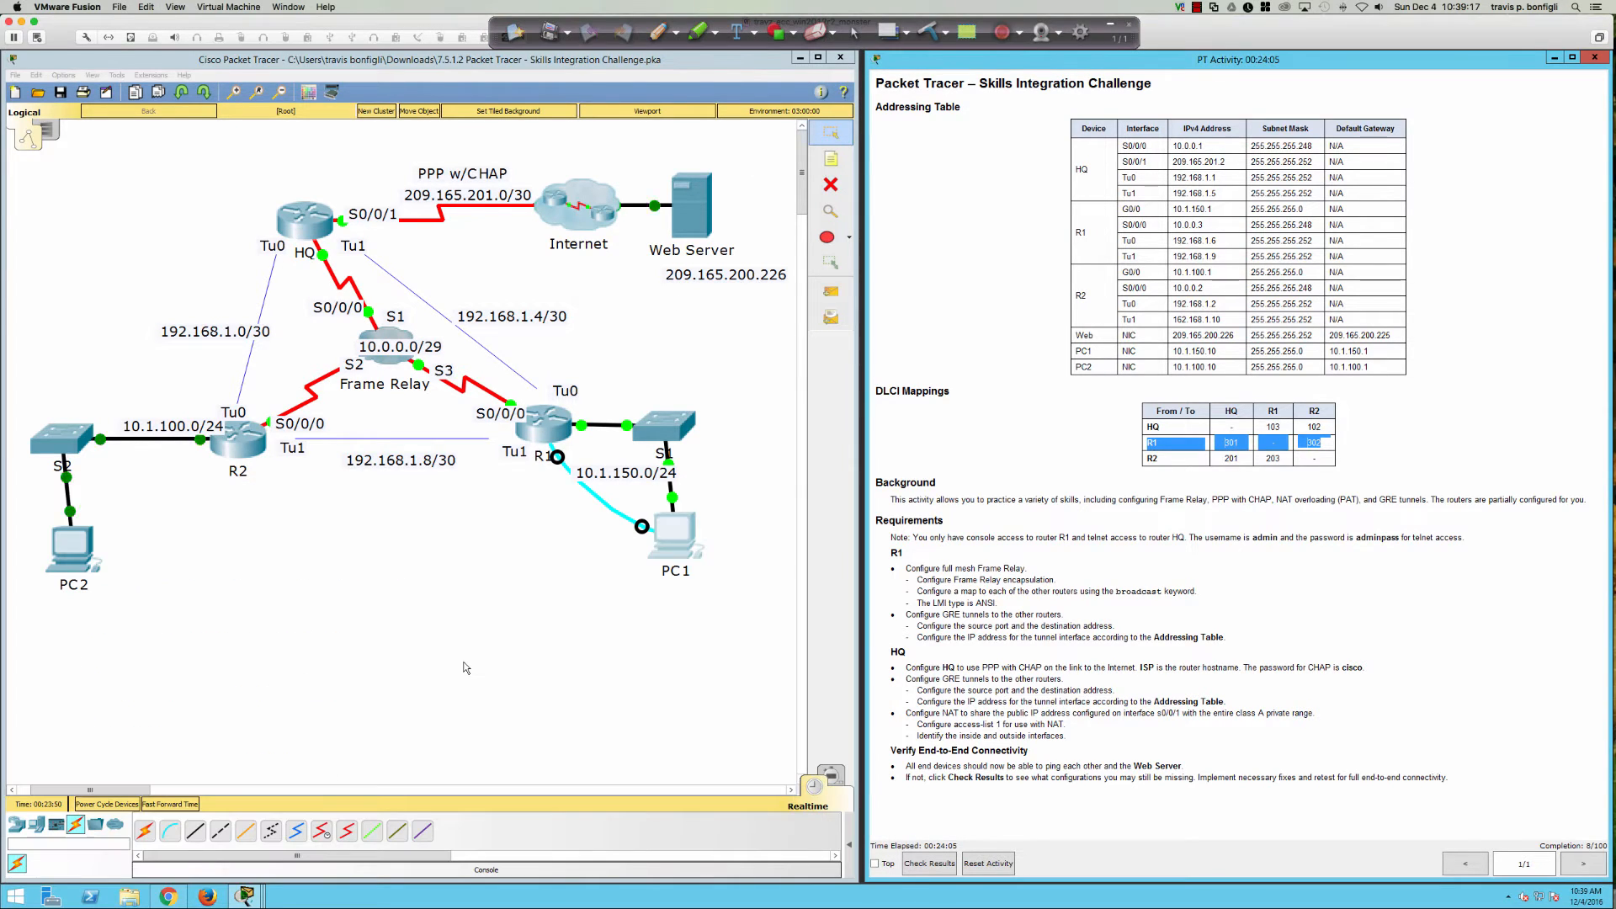
click(673, 537)
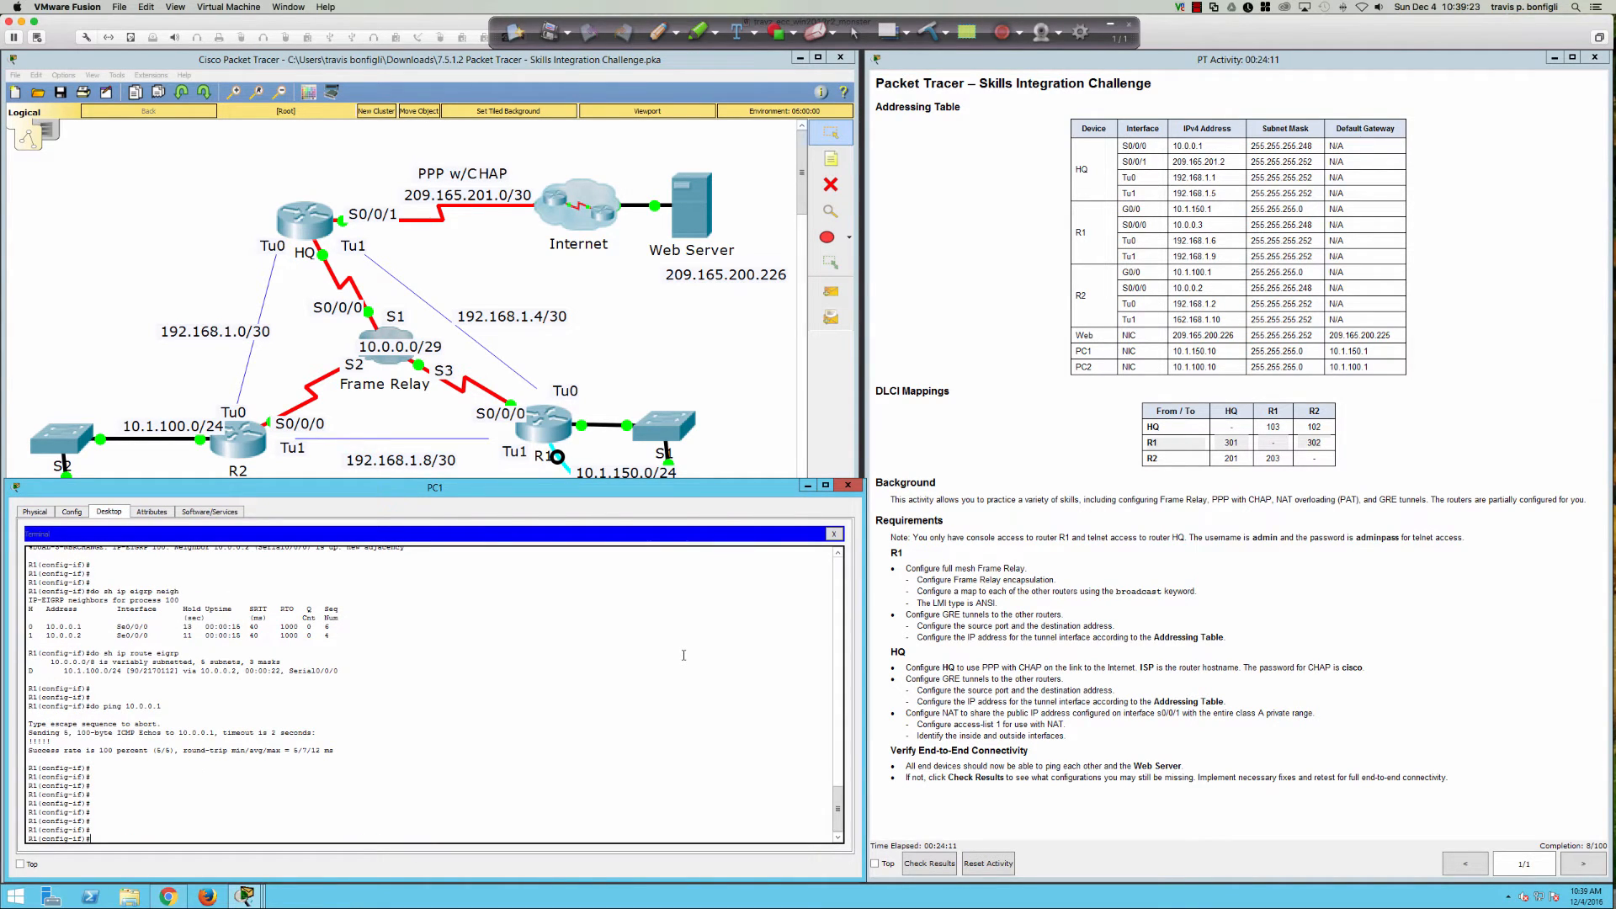
Step: Enter R1's Tunnel0 interface and assign it 192.168.1.6 255.255.255.252
text(int)
text(tu0)
key(Return)
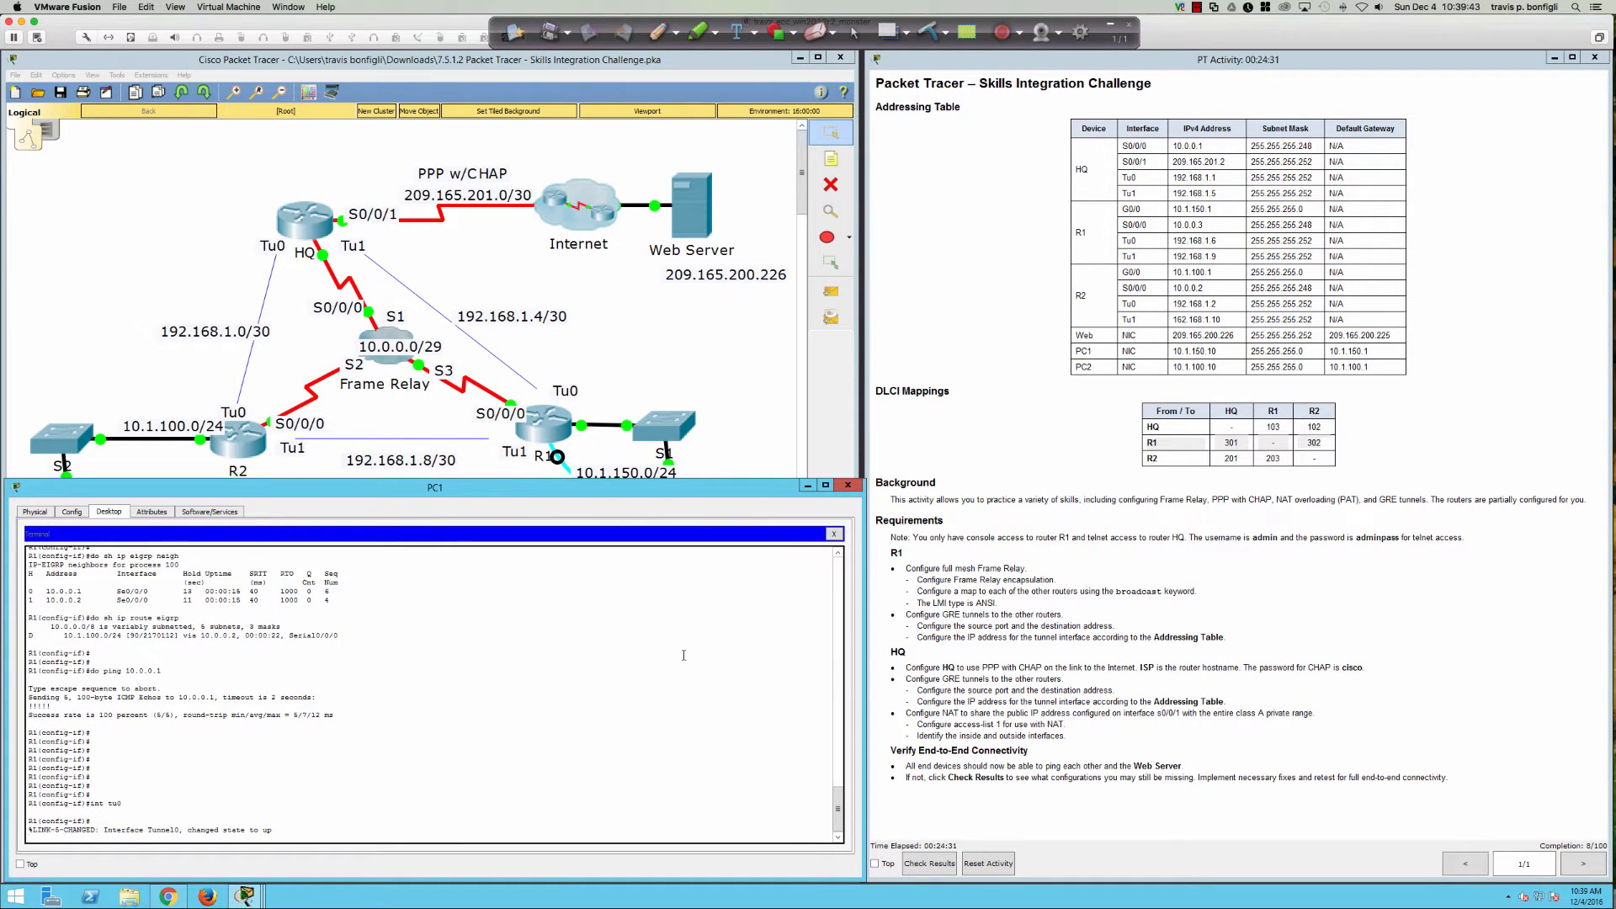
key(Return)
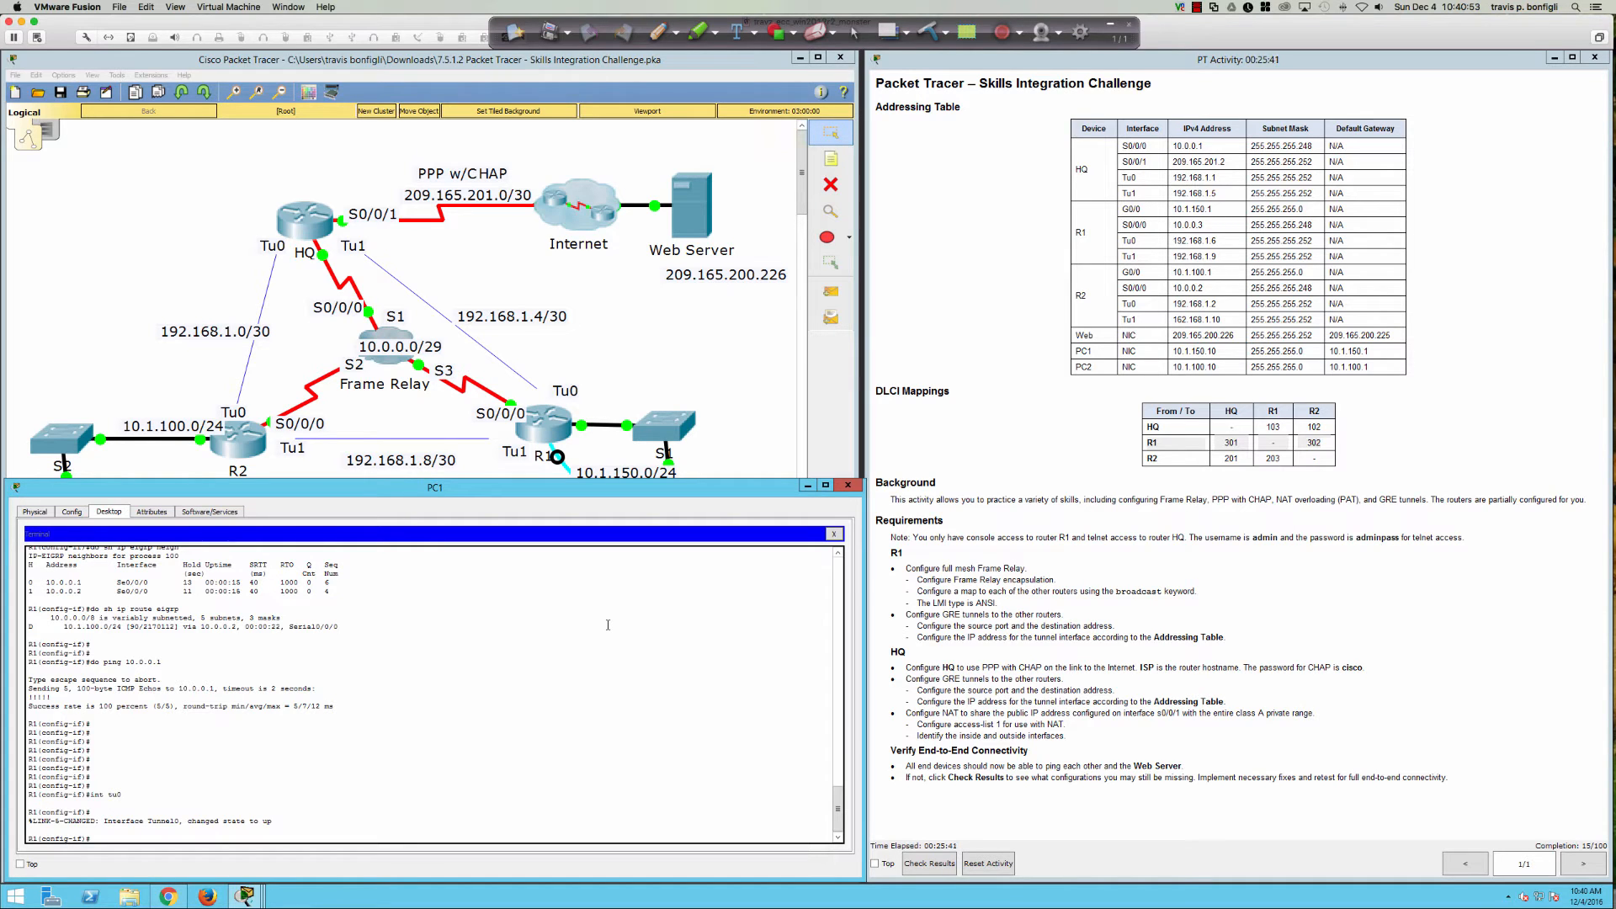
key(Return)
key(Return)
text(ip add)
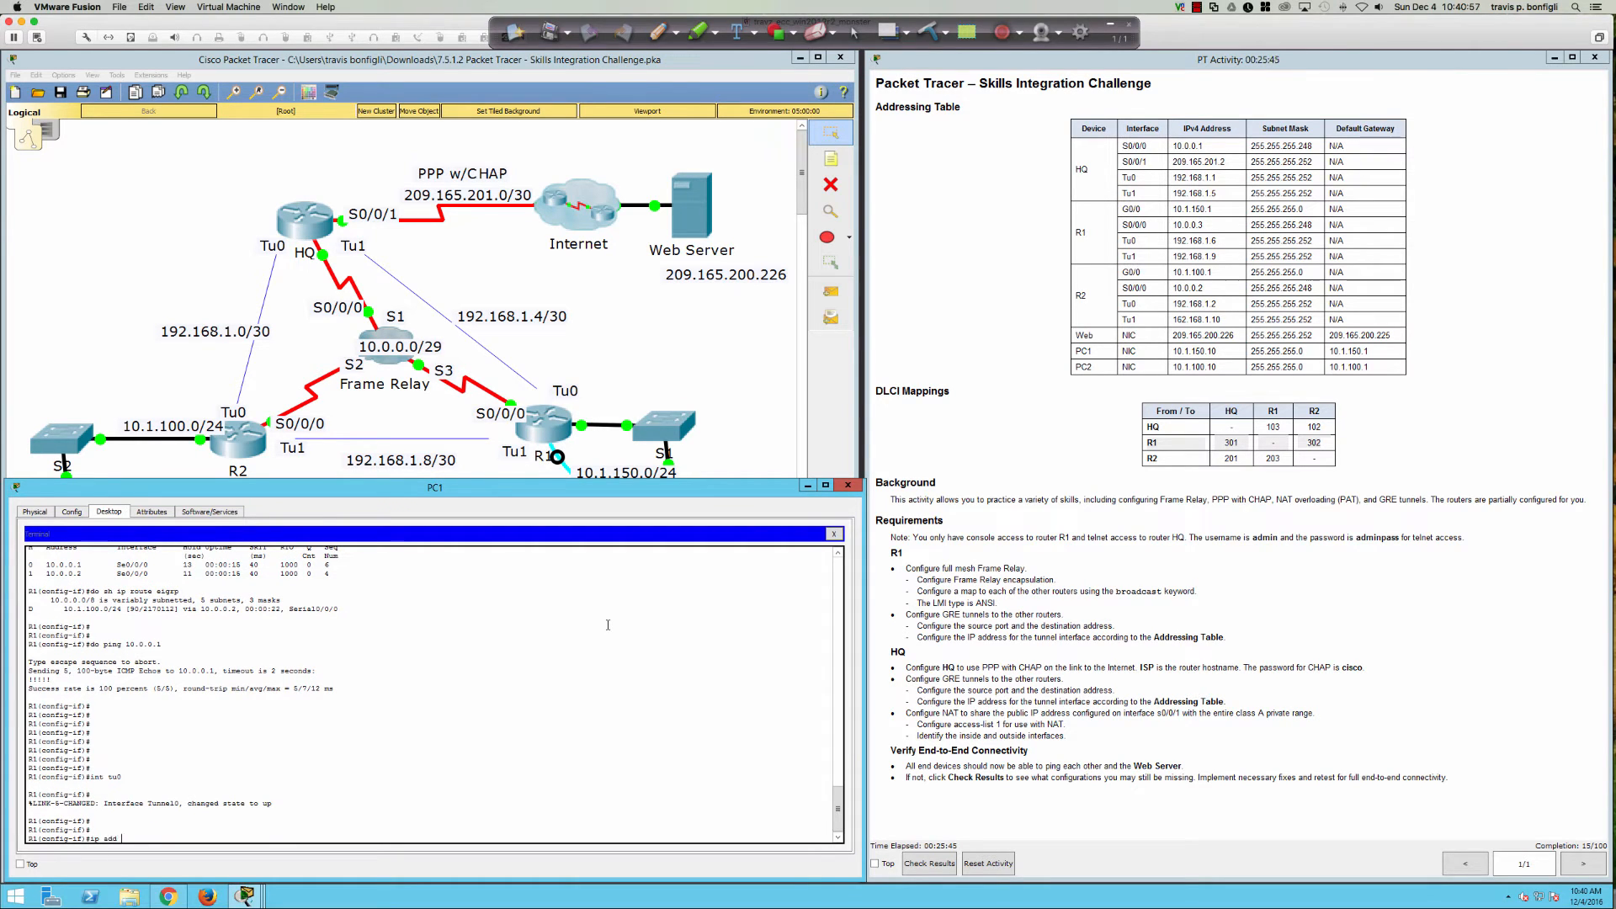
text( 192.168.)
text(.)
text(.255.255.252)
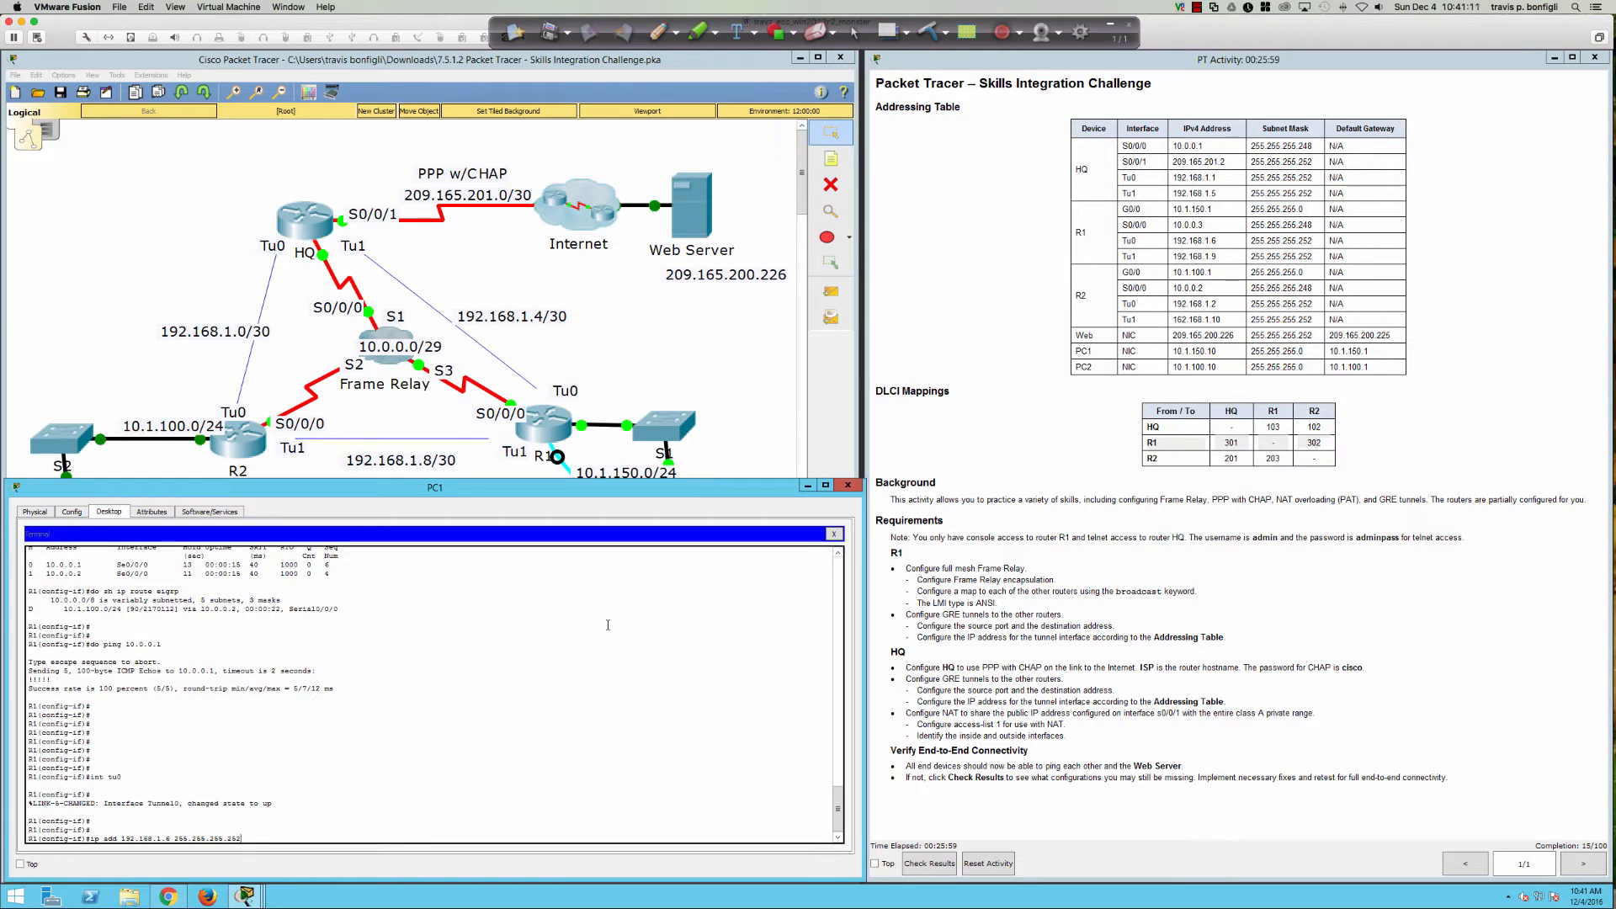
key(Return)
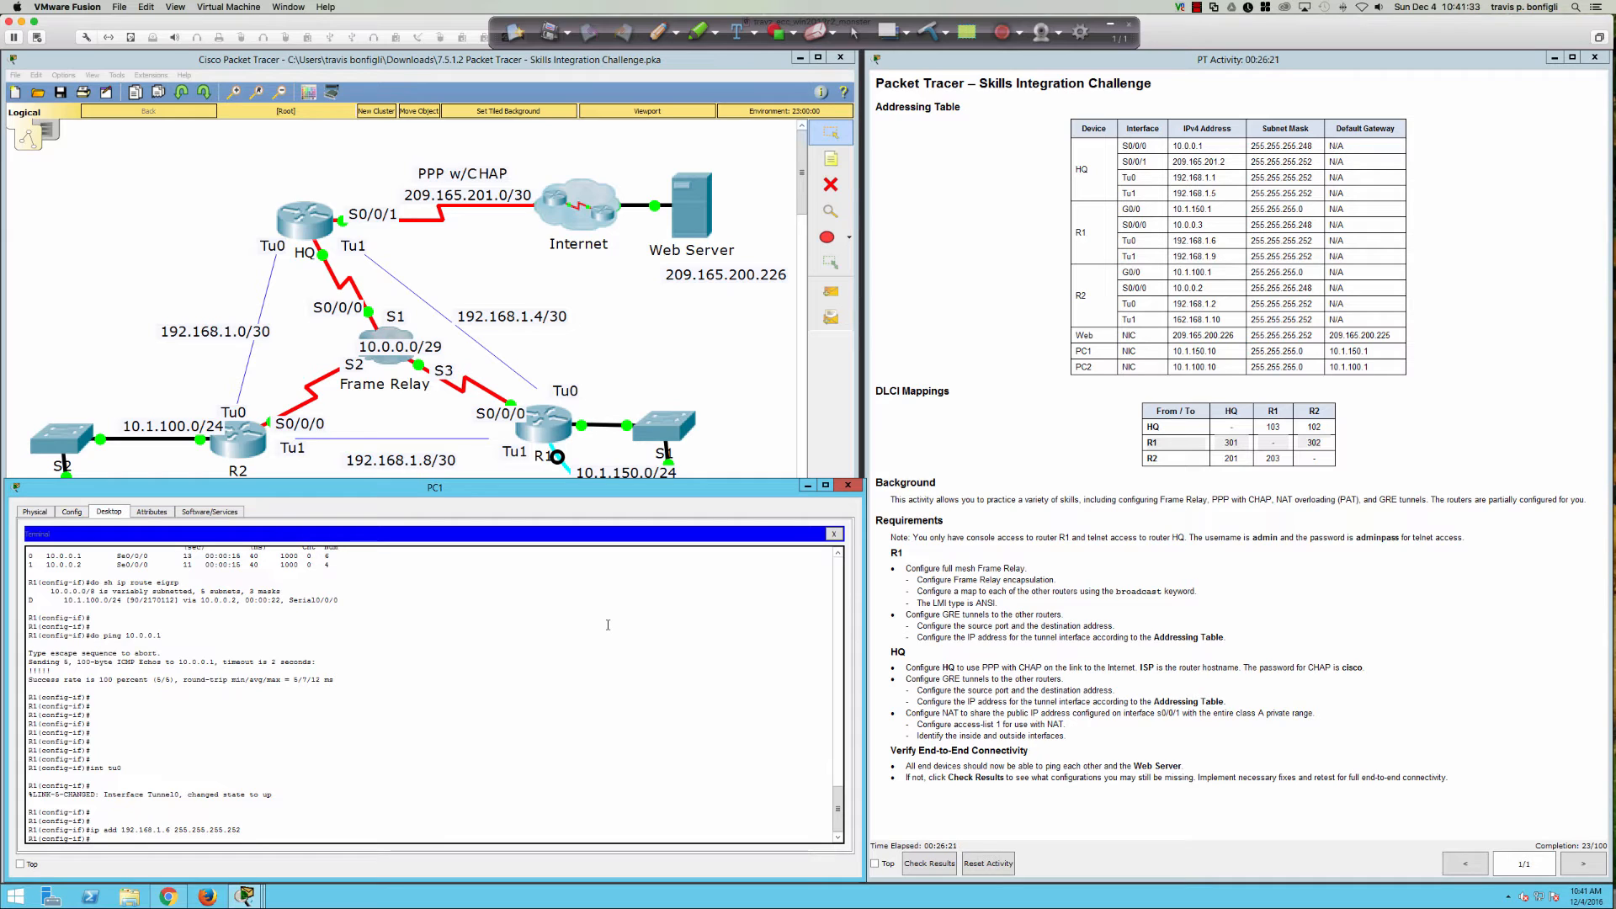
Step: Set Tunnel0's tunnel source to S0/0/0 and tunnel destination to 10.0.0.1
text(tunne)
key(Tab)
text(so)
key(Tab)
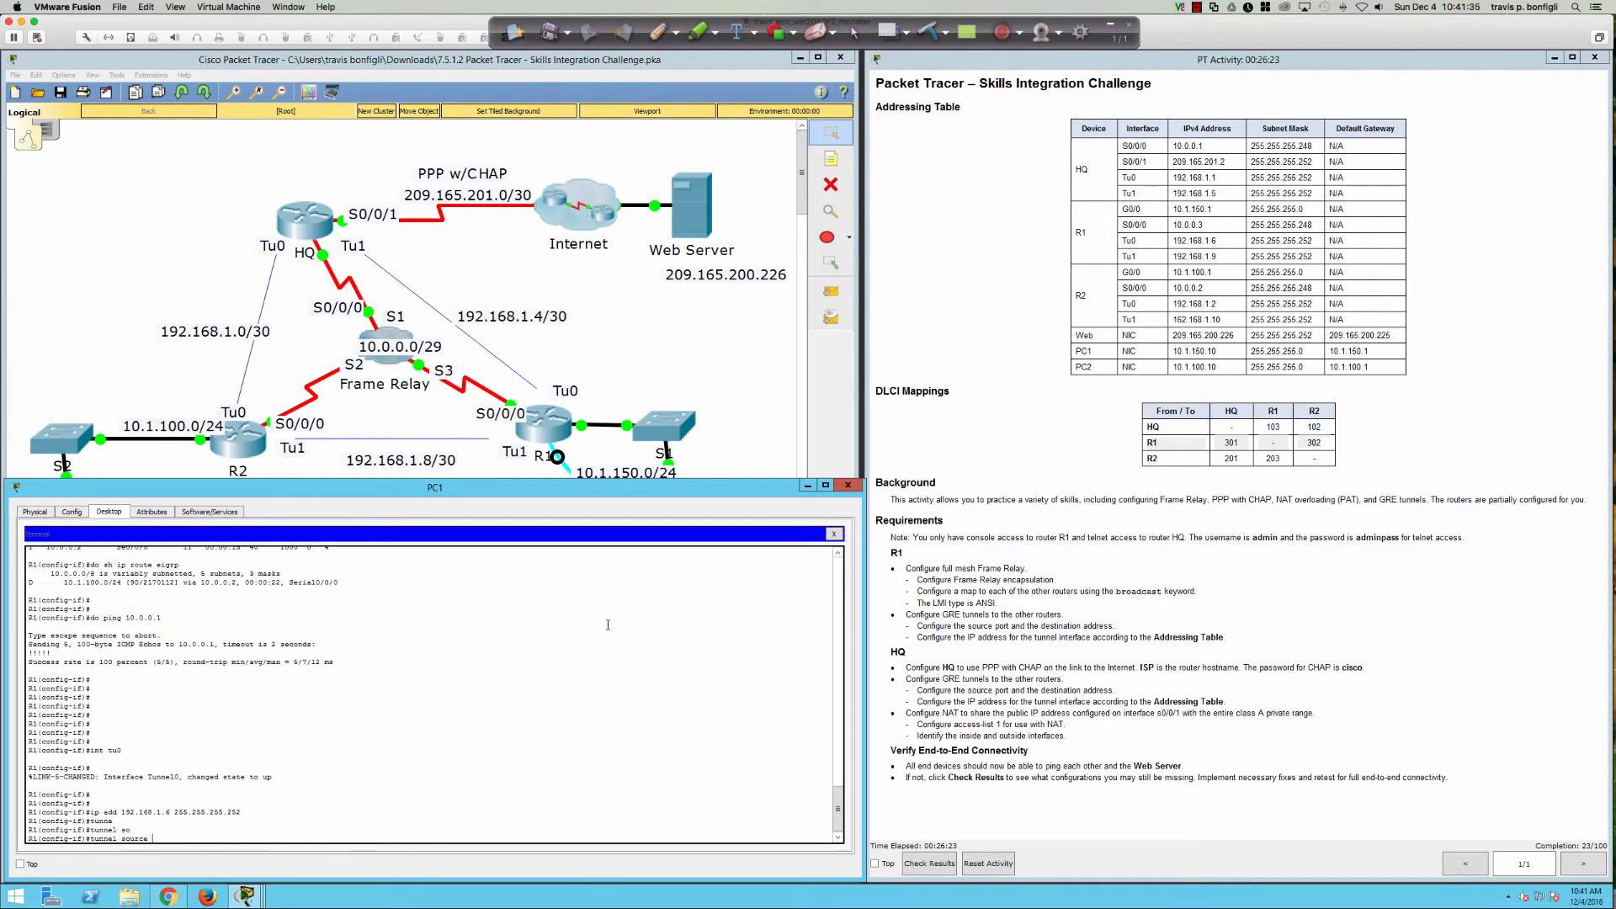
text(s0/0/0)
key(Return)
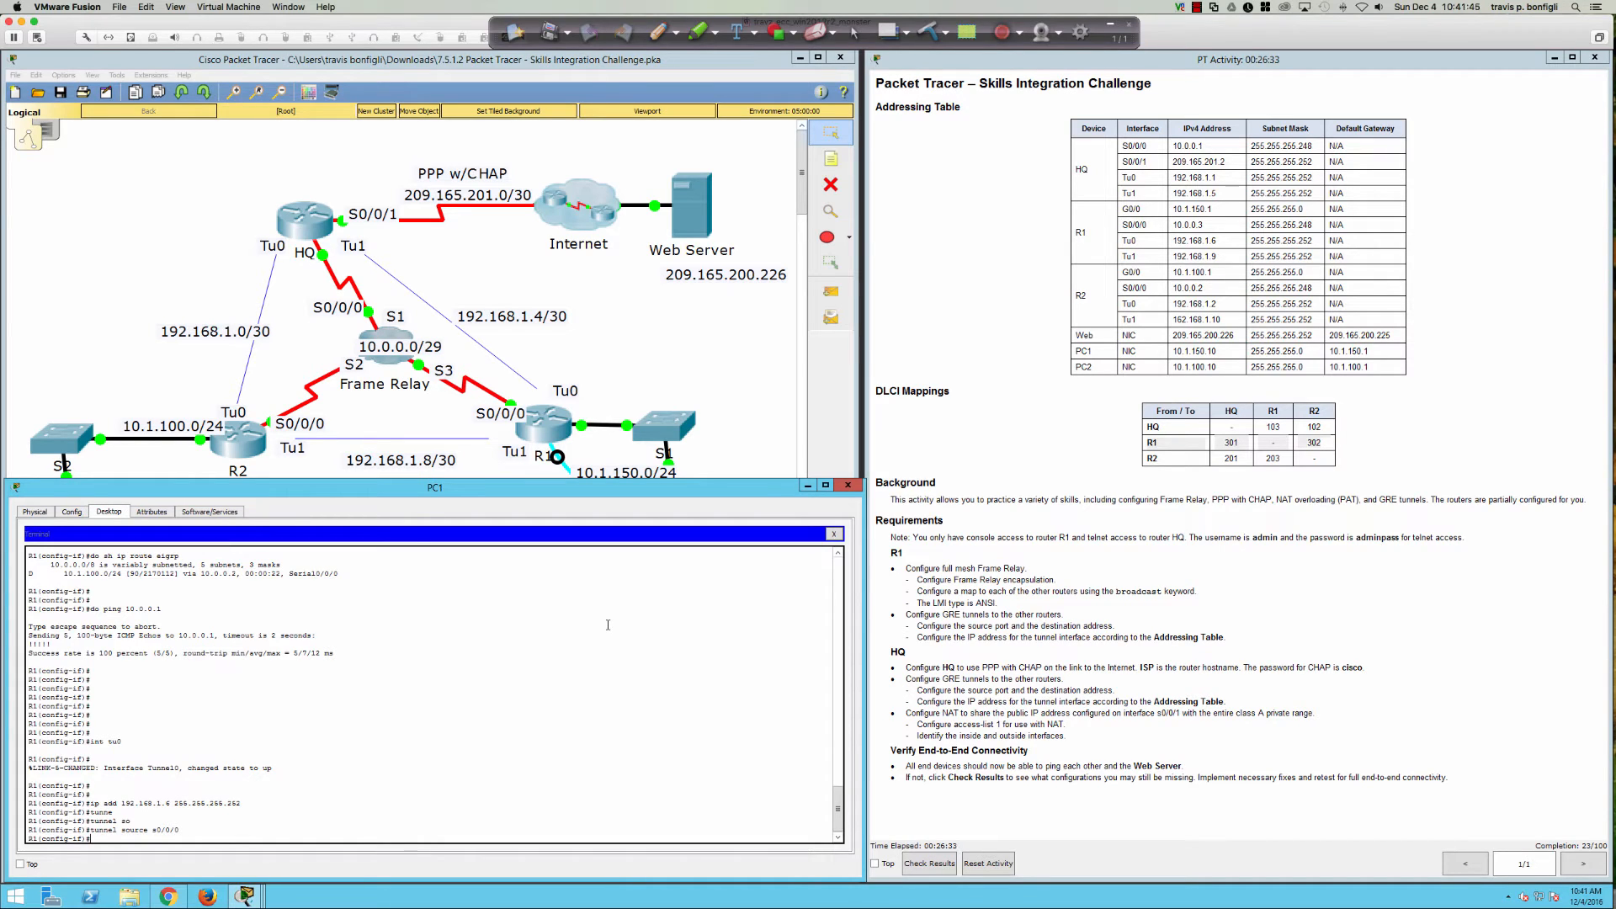
text(tunne)
key(Tab)
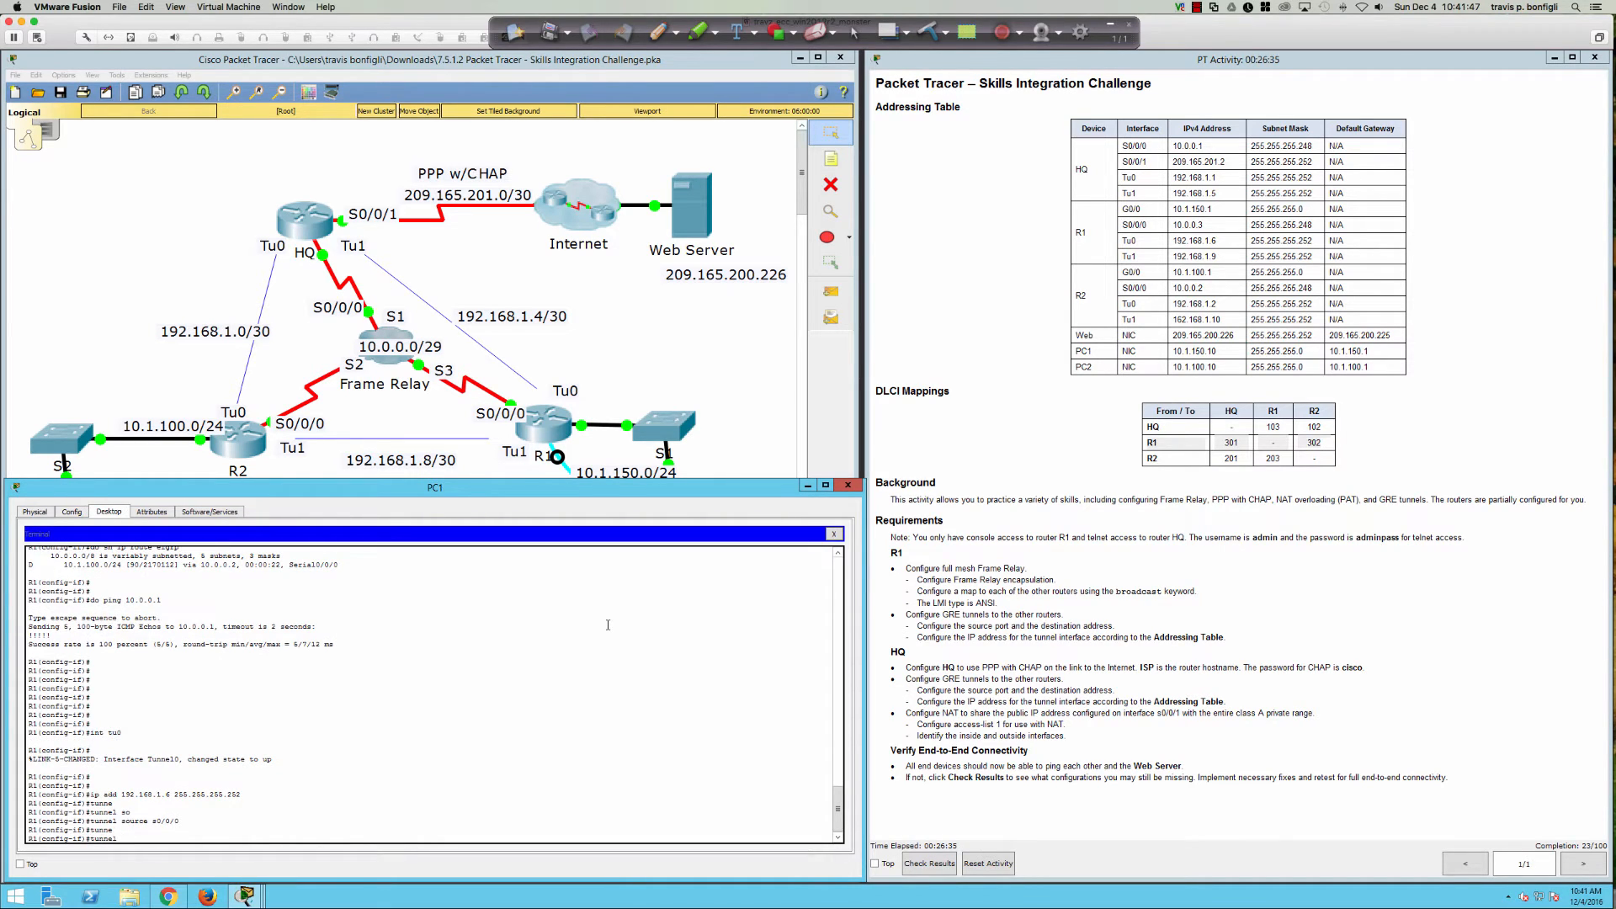
text(des)
key(Tab)
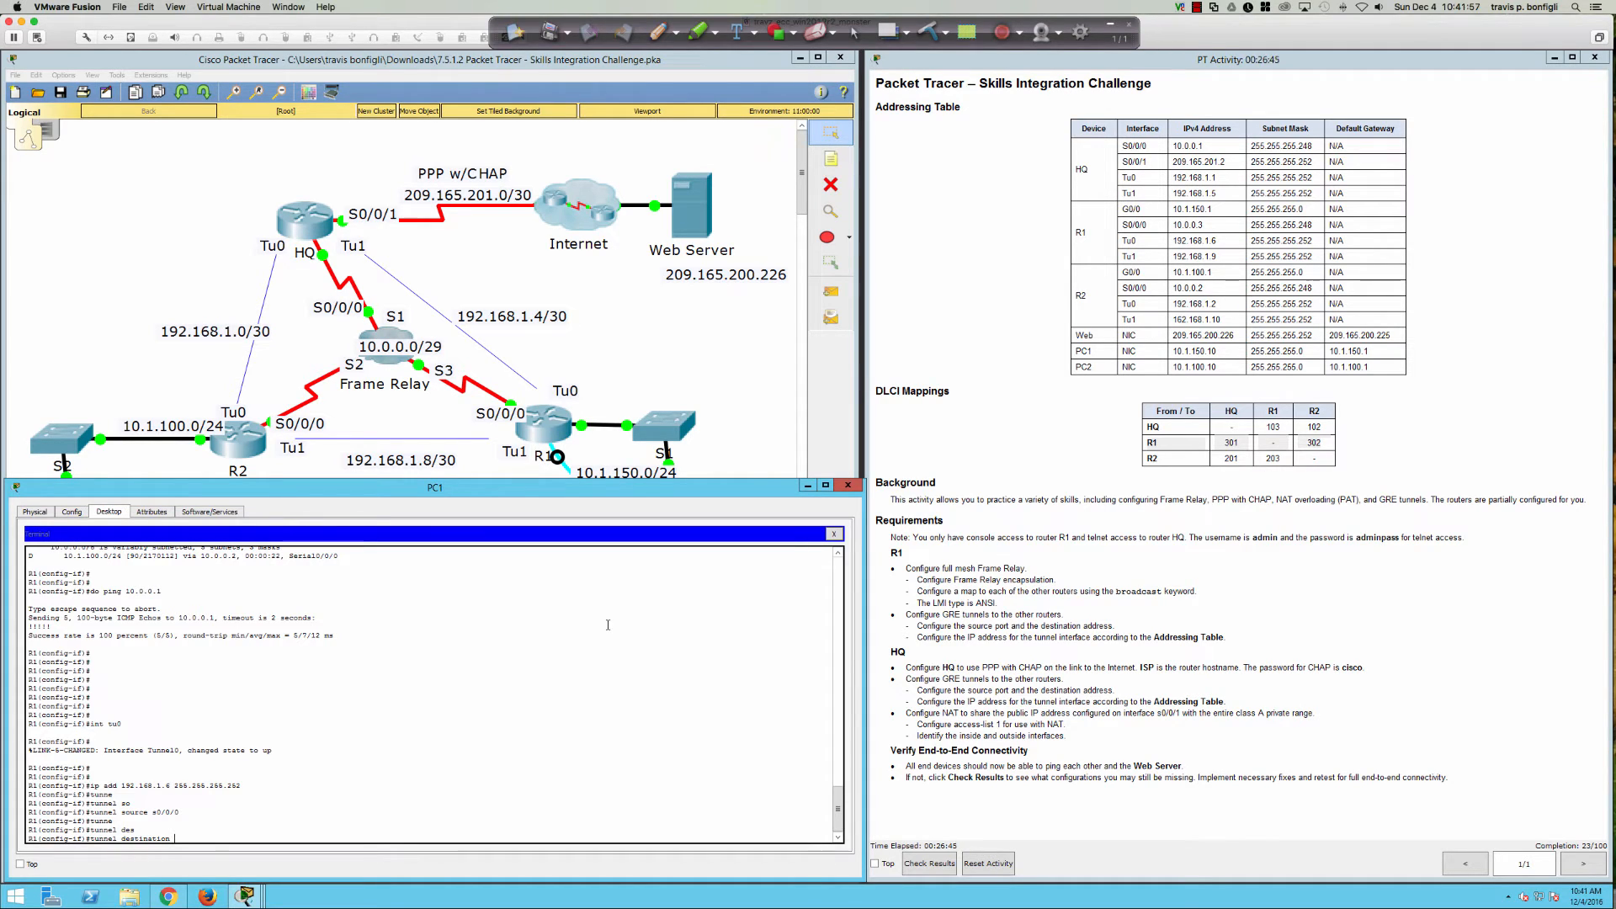
text(10.0.0.1)
key(Return)
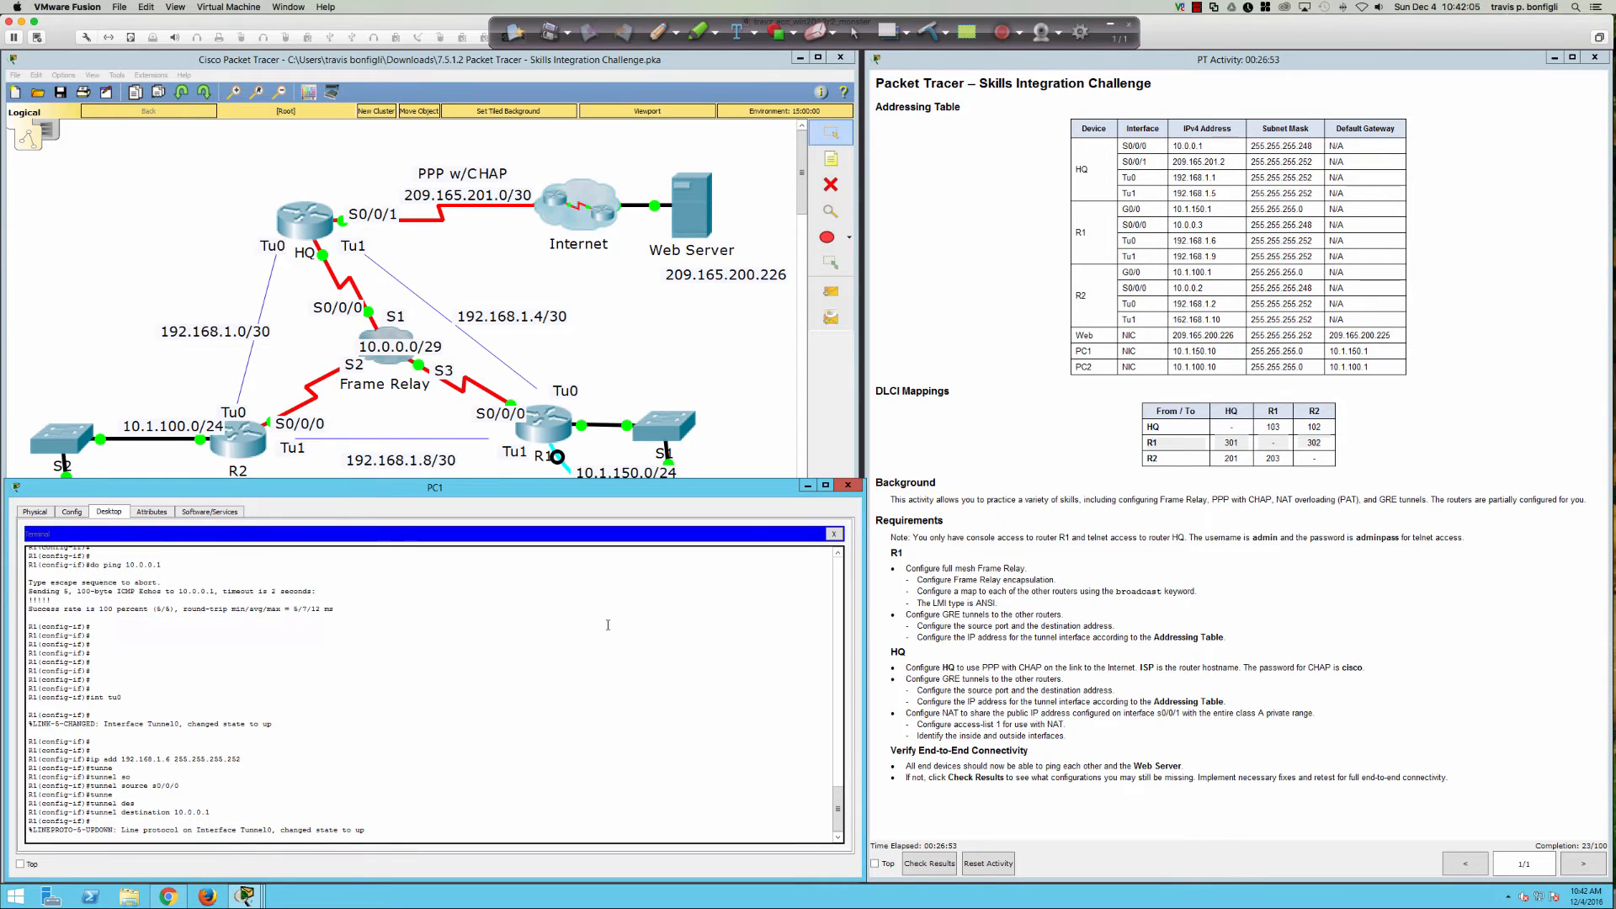
Step: Run 'do sh ip int bri' and highlight the Tunnel0 row showing 192.168.1.6 up/up
key(Return)
key(Return)
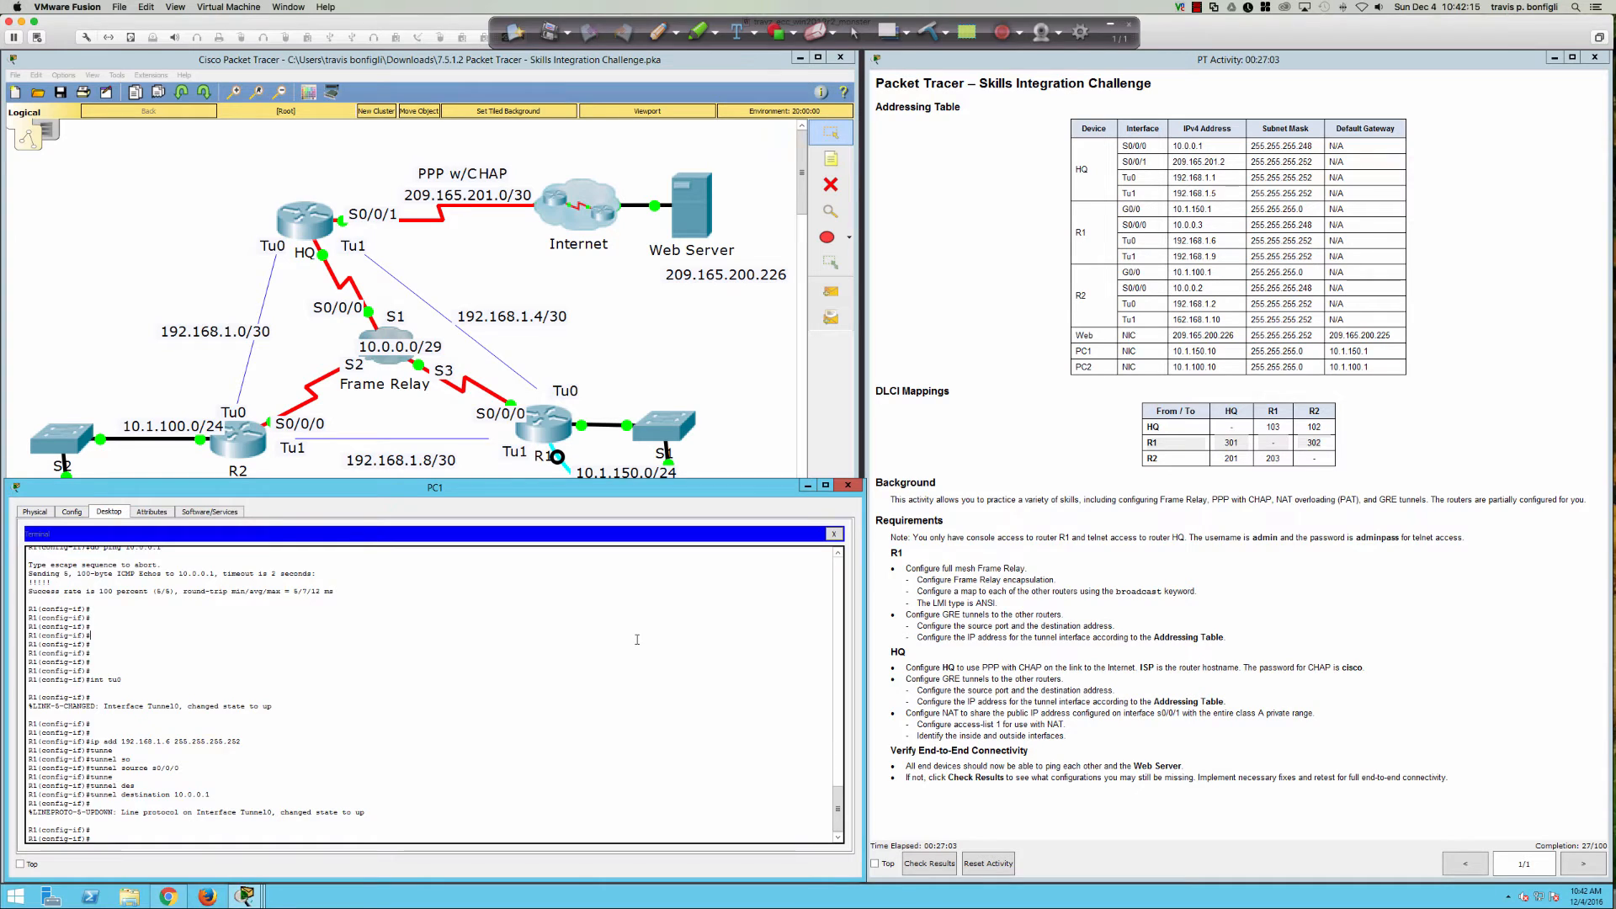
key(Return)
key(Return)
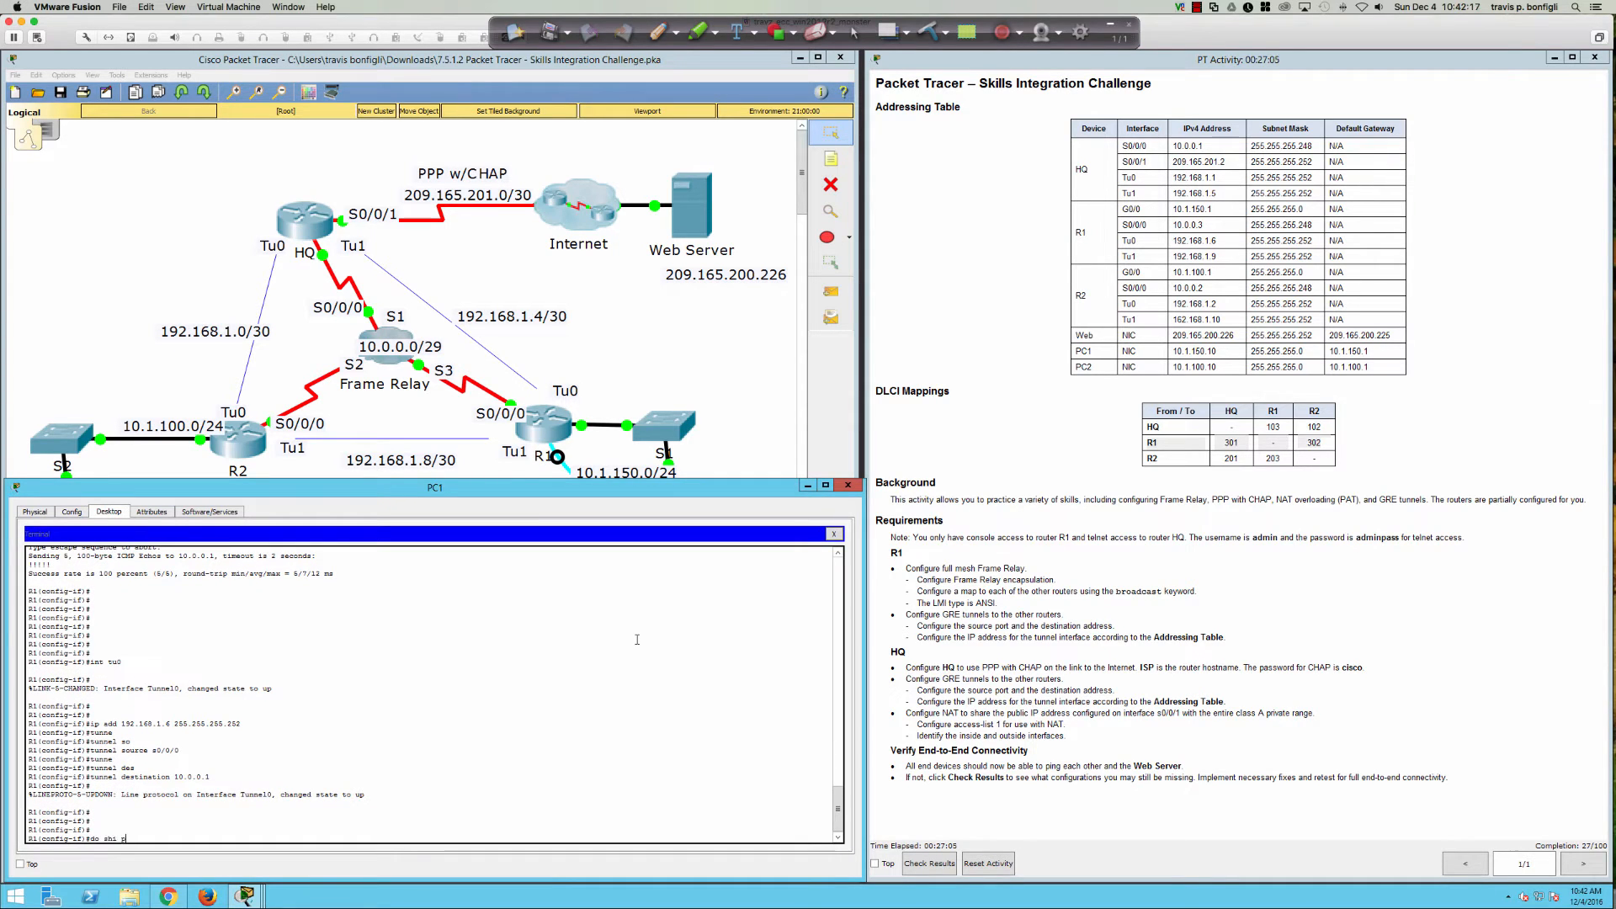
text(do sh ip int bri)
key(Return)
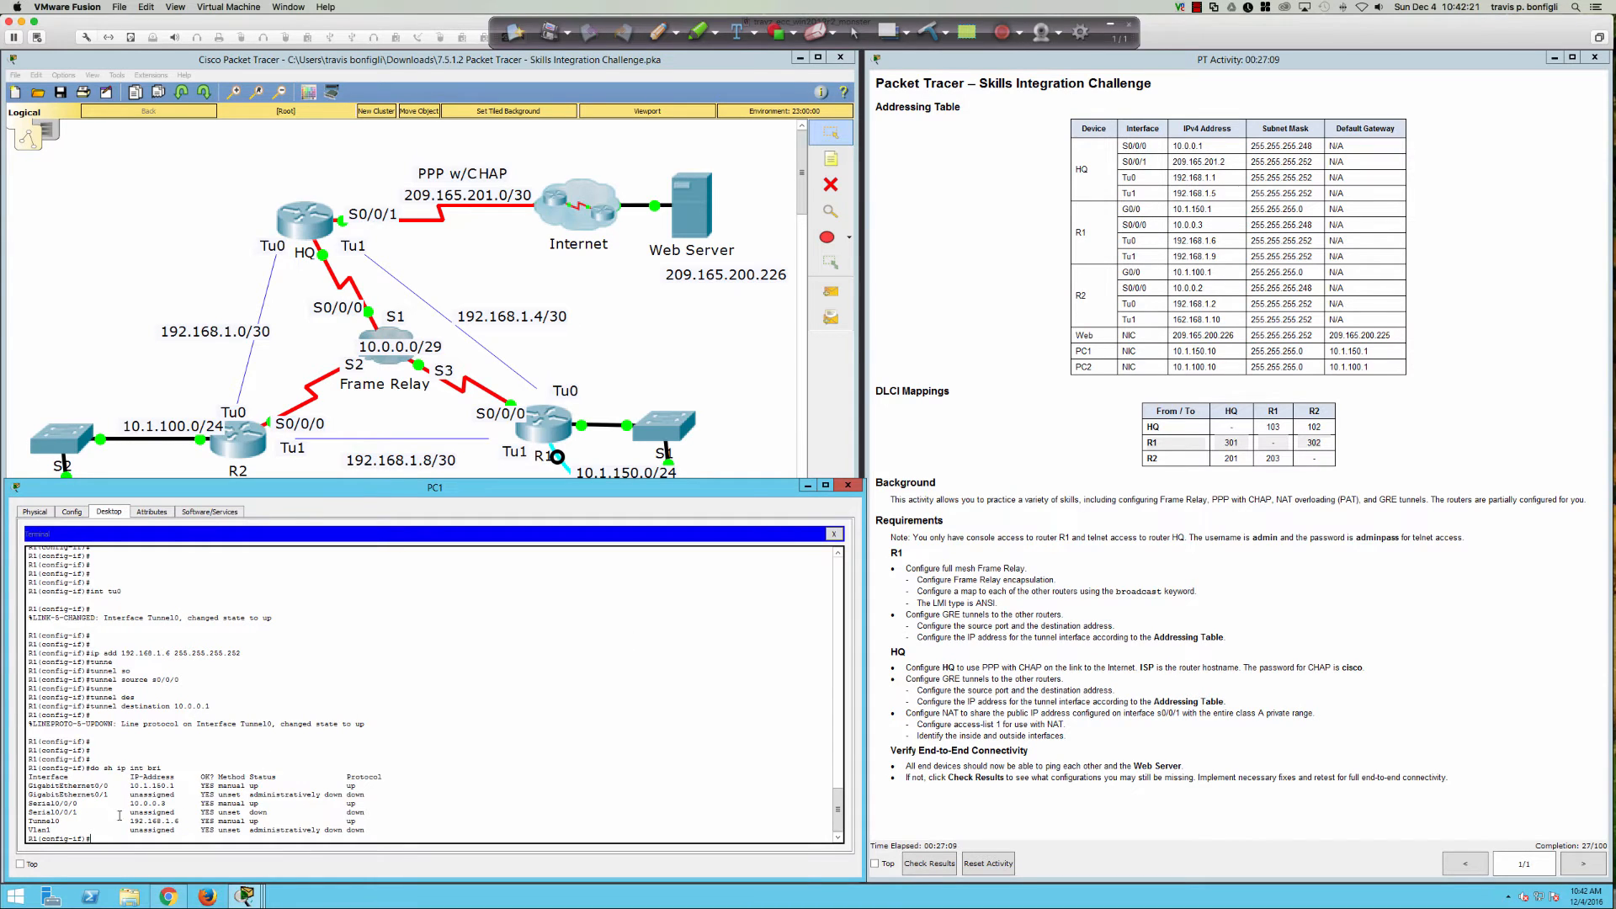
drag(55, 818, 355, 824)
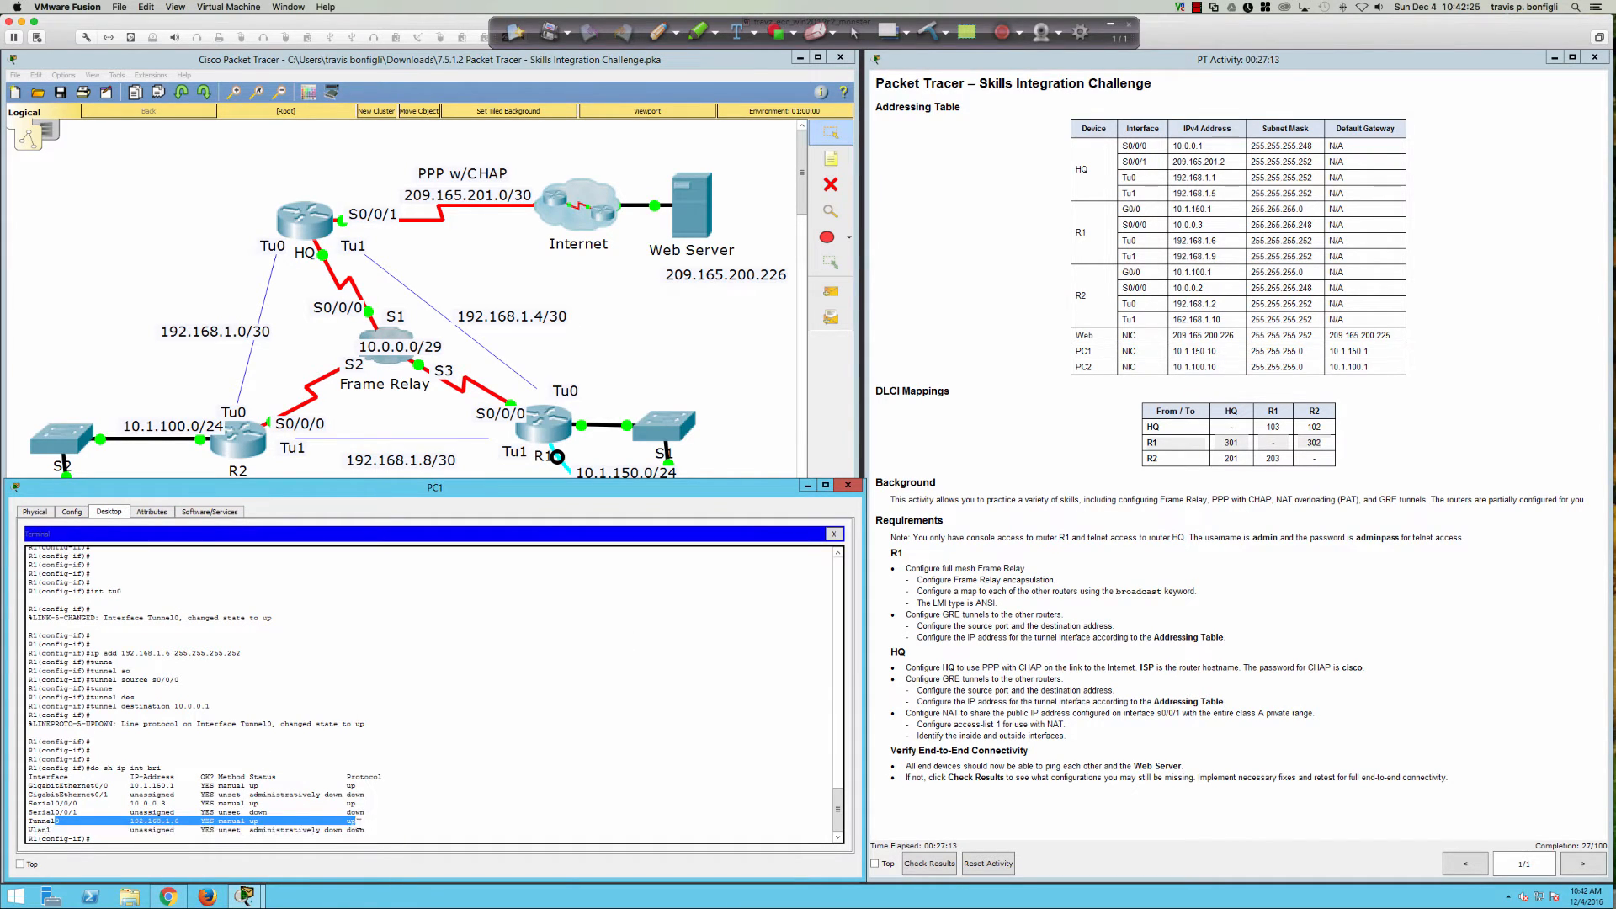
click(557, 809)
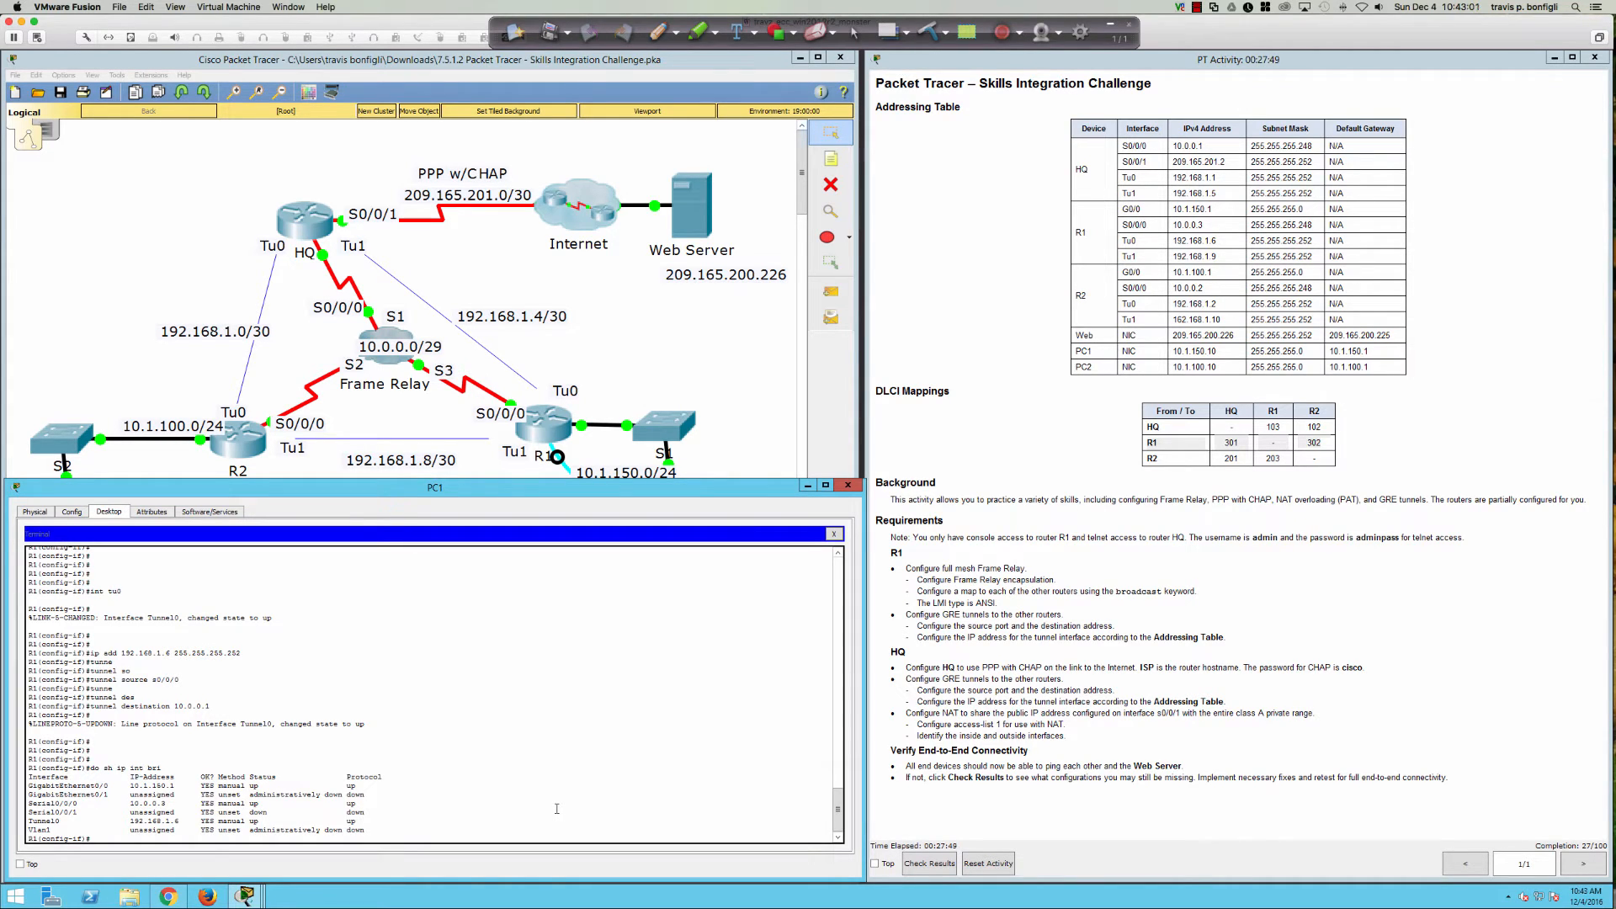
key(Return)
key(Return)
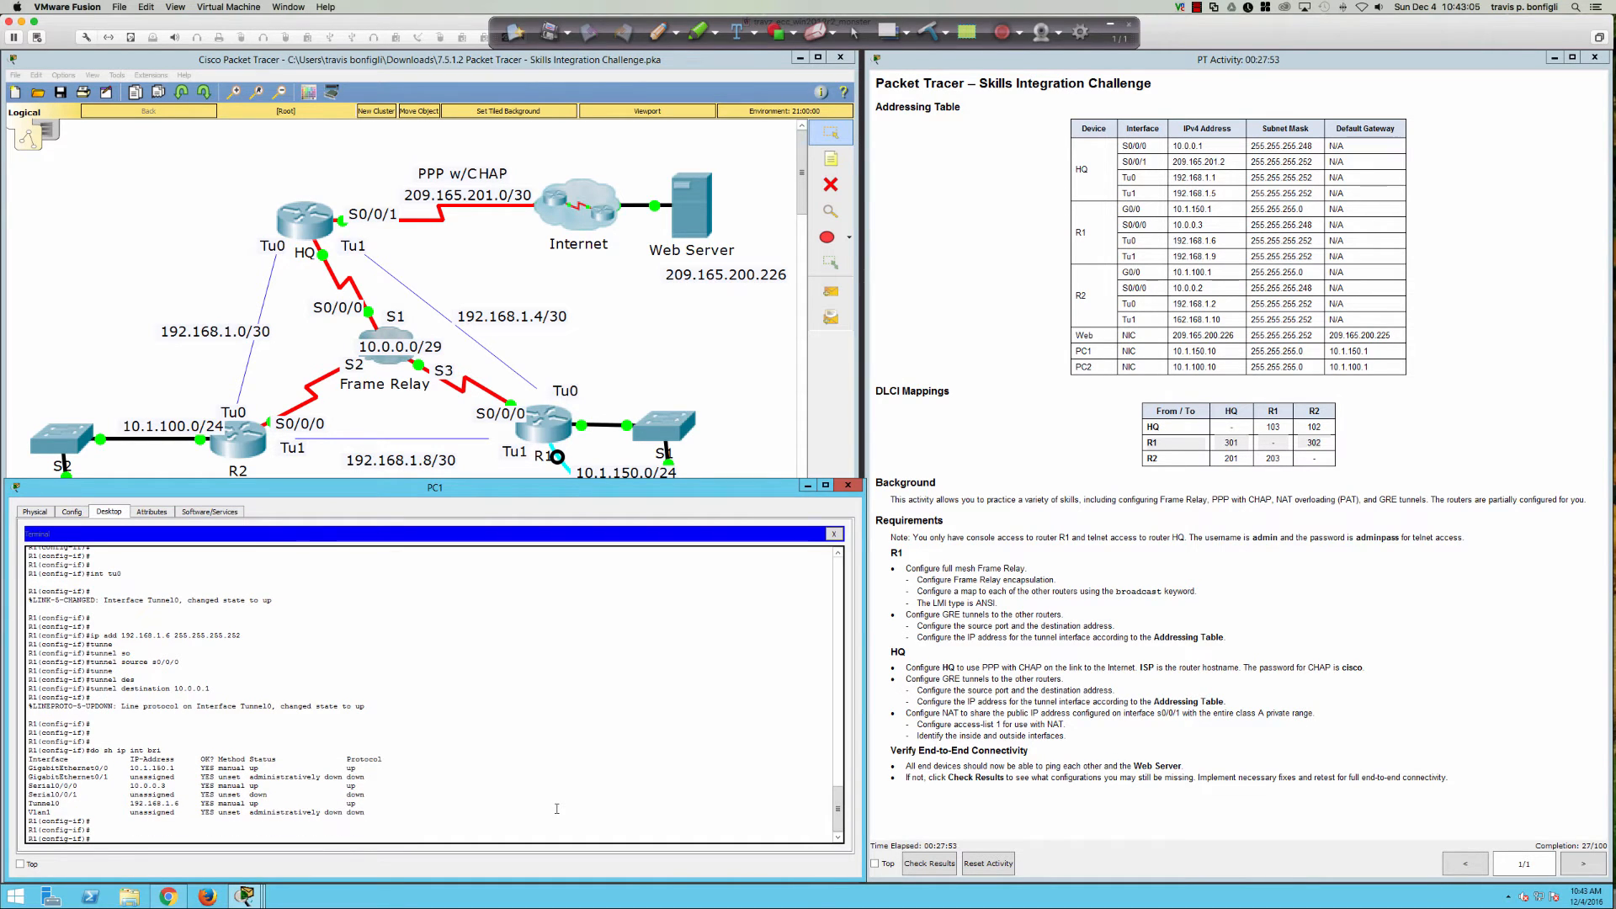
key(Return)
key(Return)
key(Return)
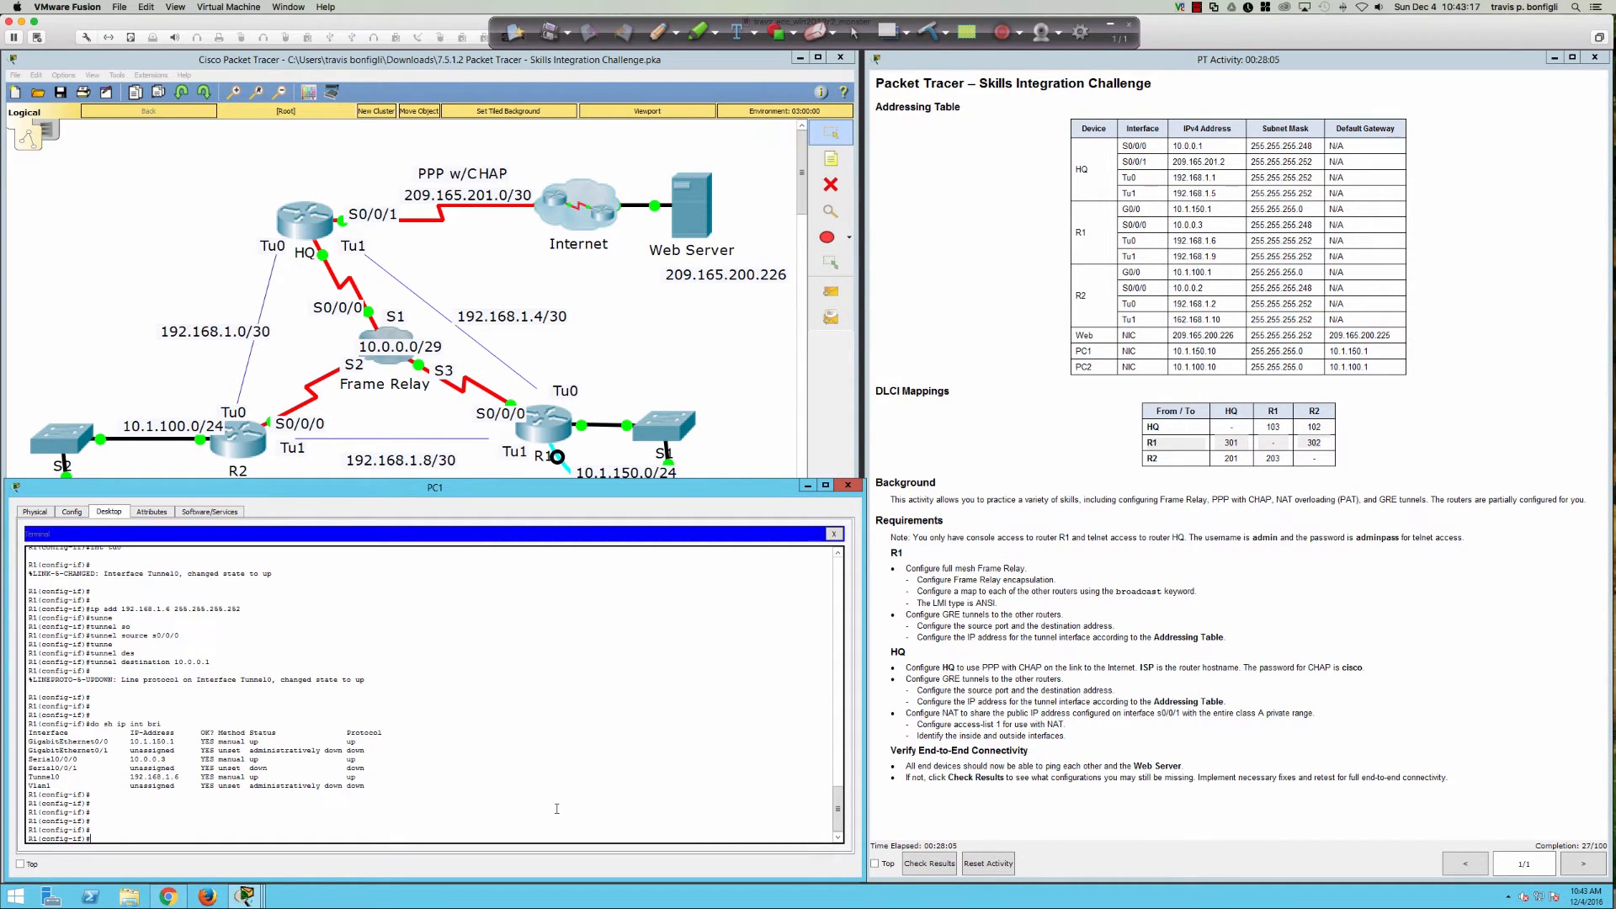
key(Return)
key(Return)
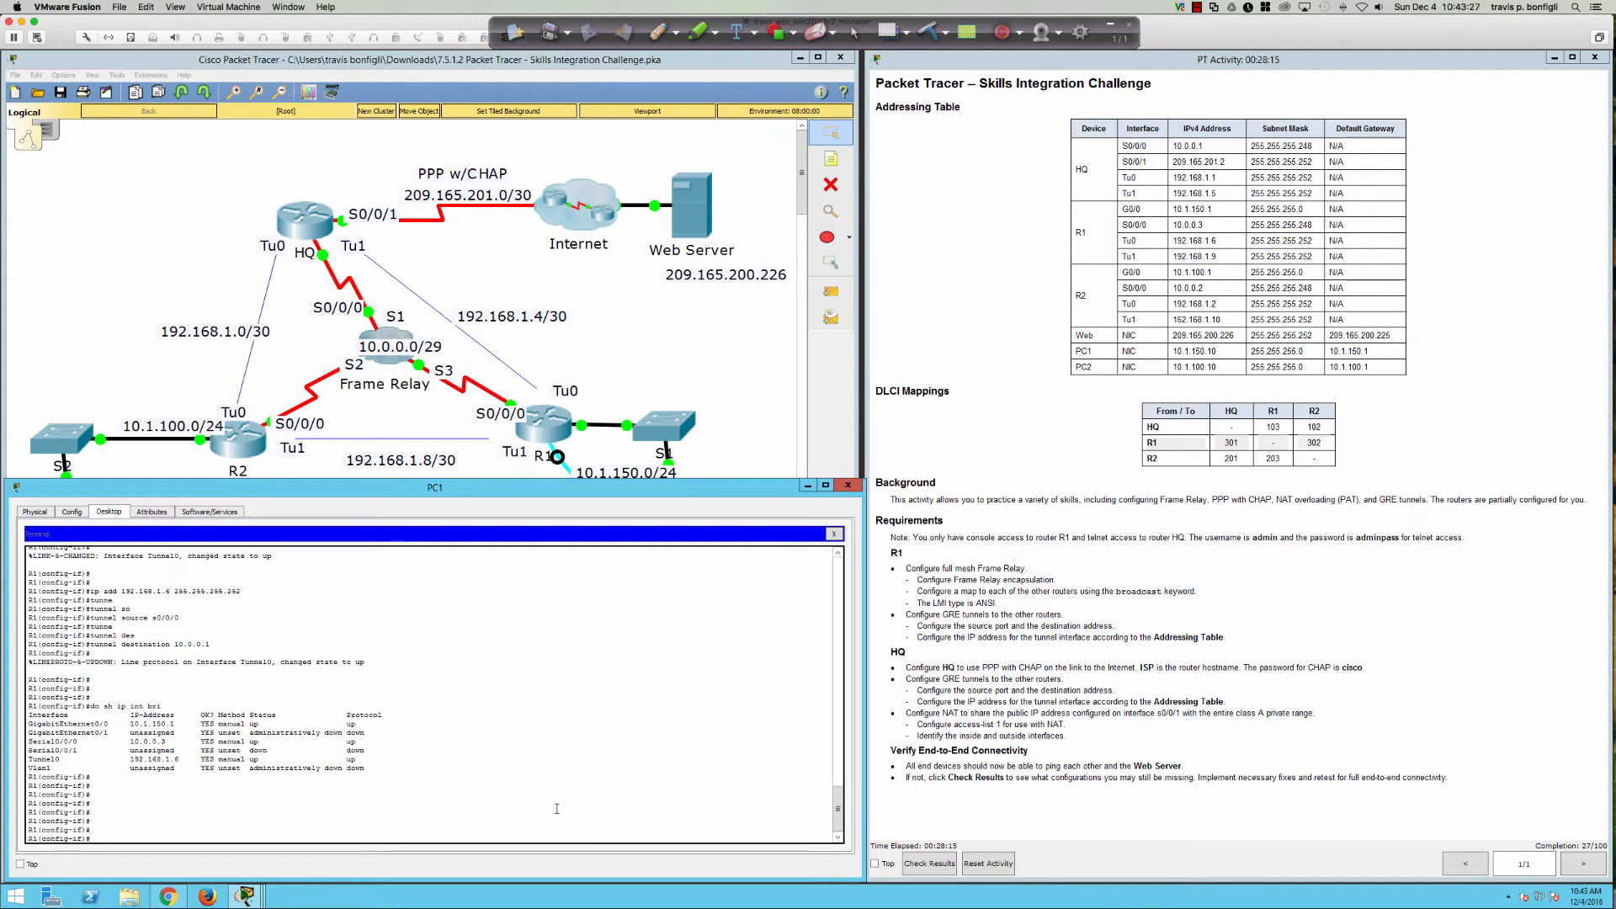
Step: Enter R1's Tunnel1 interface and assign it 192.168.1.9 255.255.255.252
text(nt tu1)
key(Return)
key(Return)
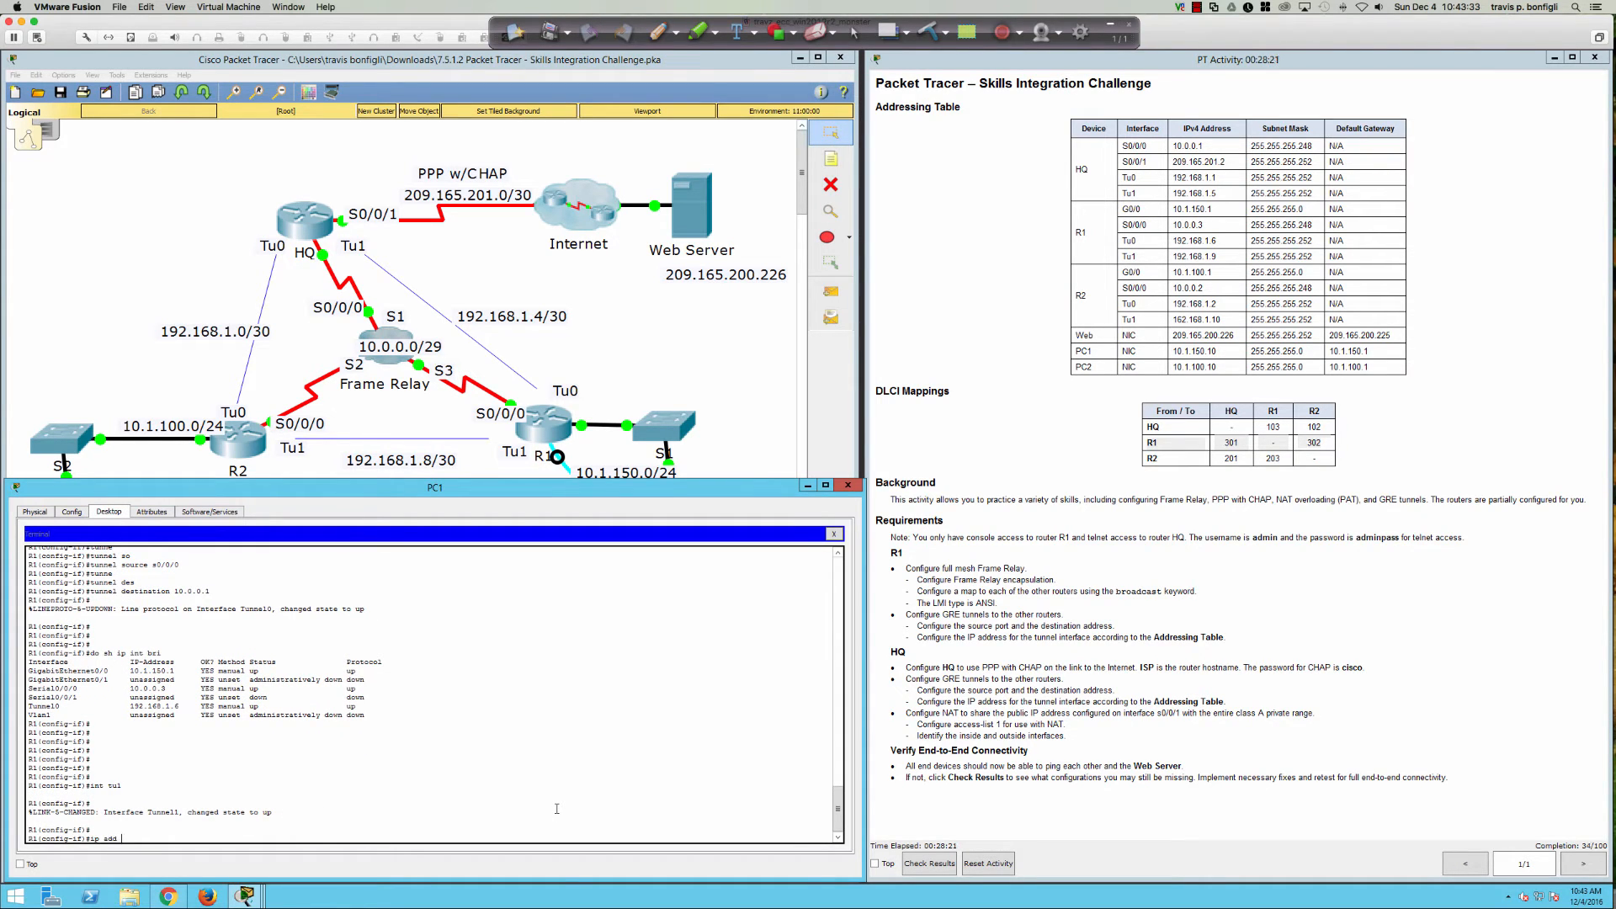
text(ip add 192.168.1.9 255.255.255.252)
key(Return)
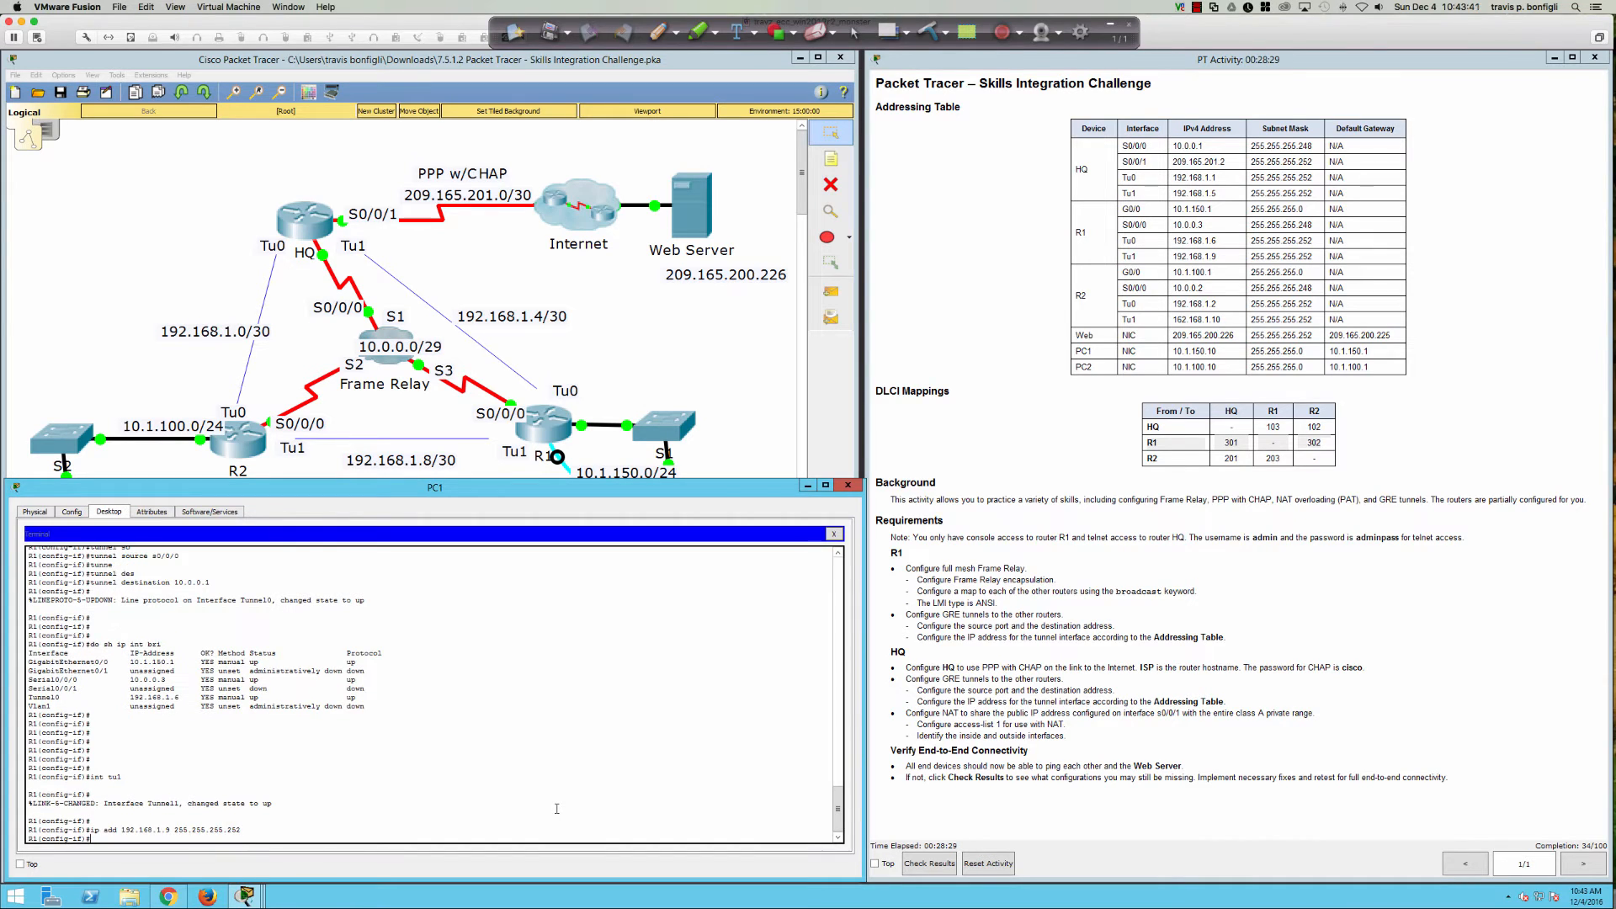
Step: Set Tunnel1's tunnel source to s0/0/0 and tunnel destination to 10.0.0.2
text(tun)
key(Tab)
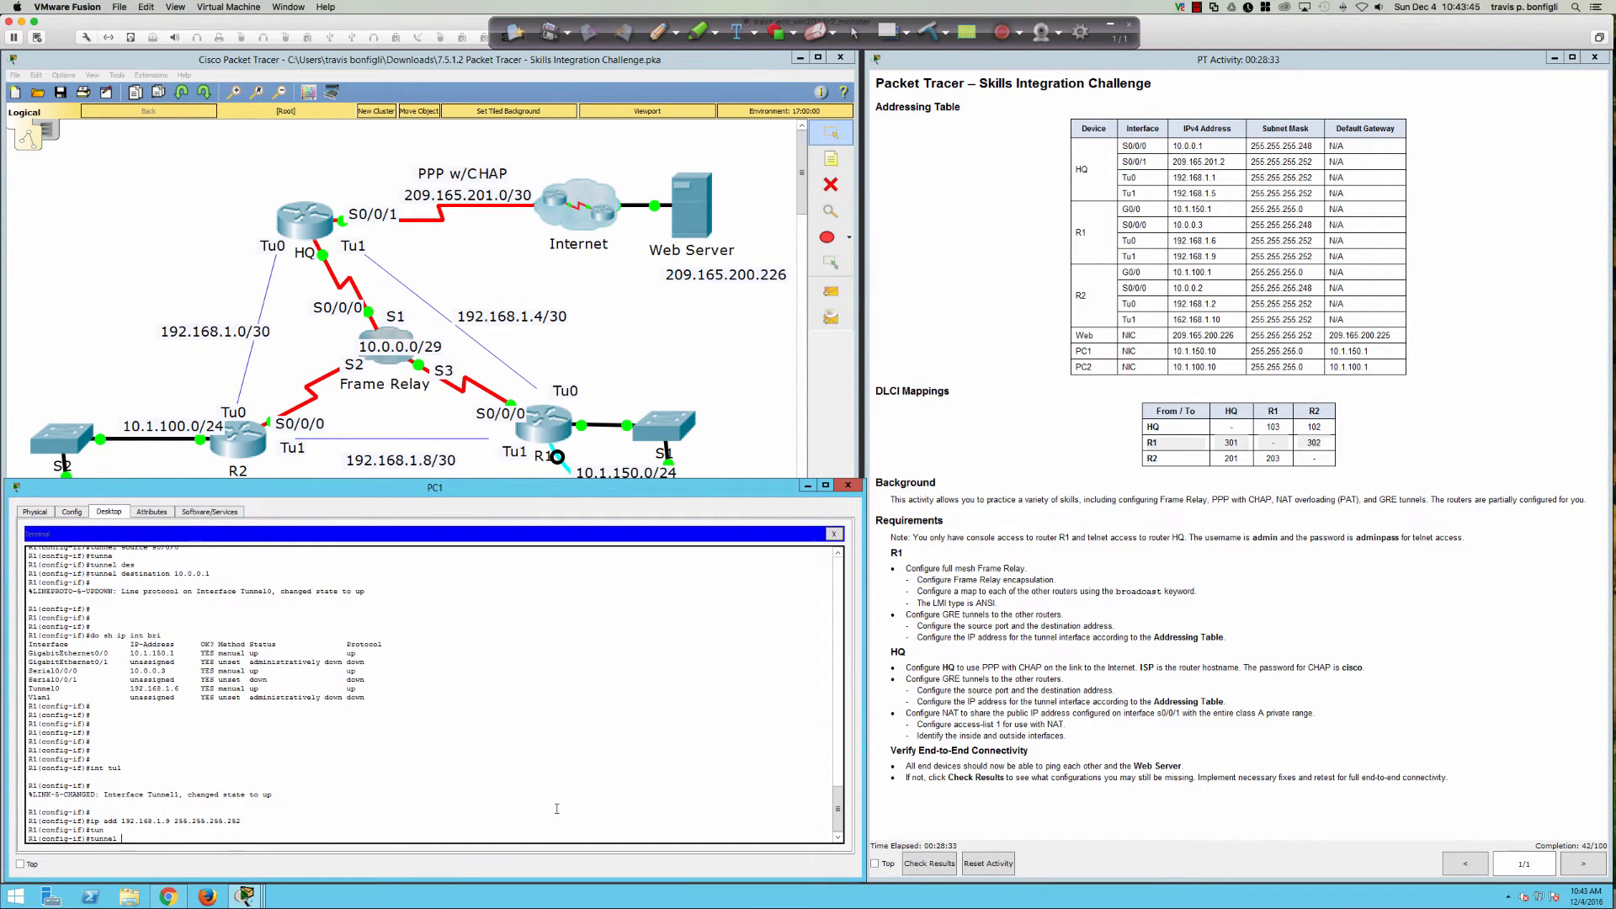
text(so)
key(Tab)
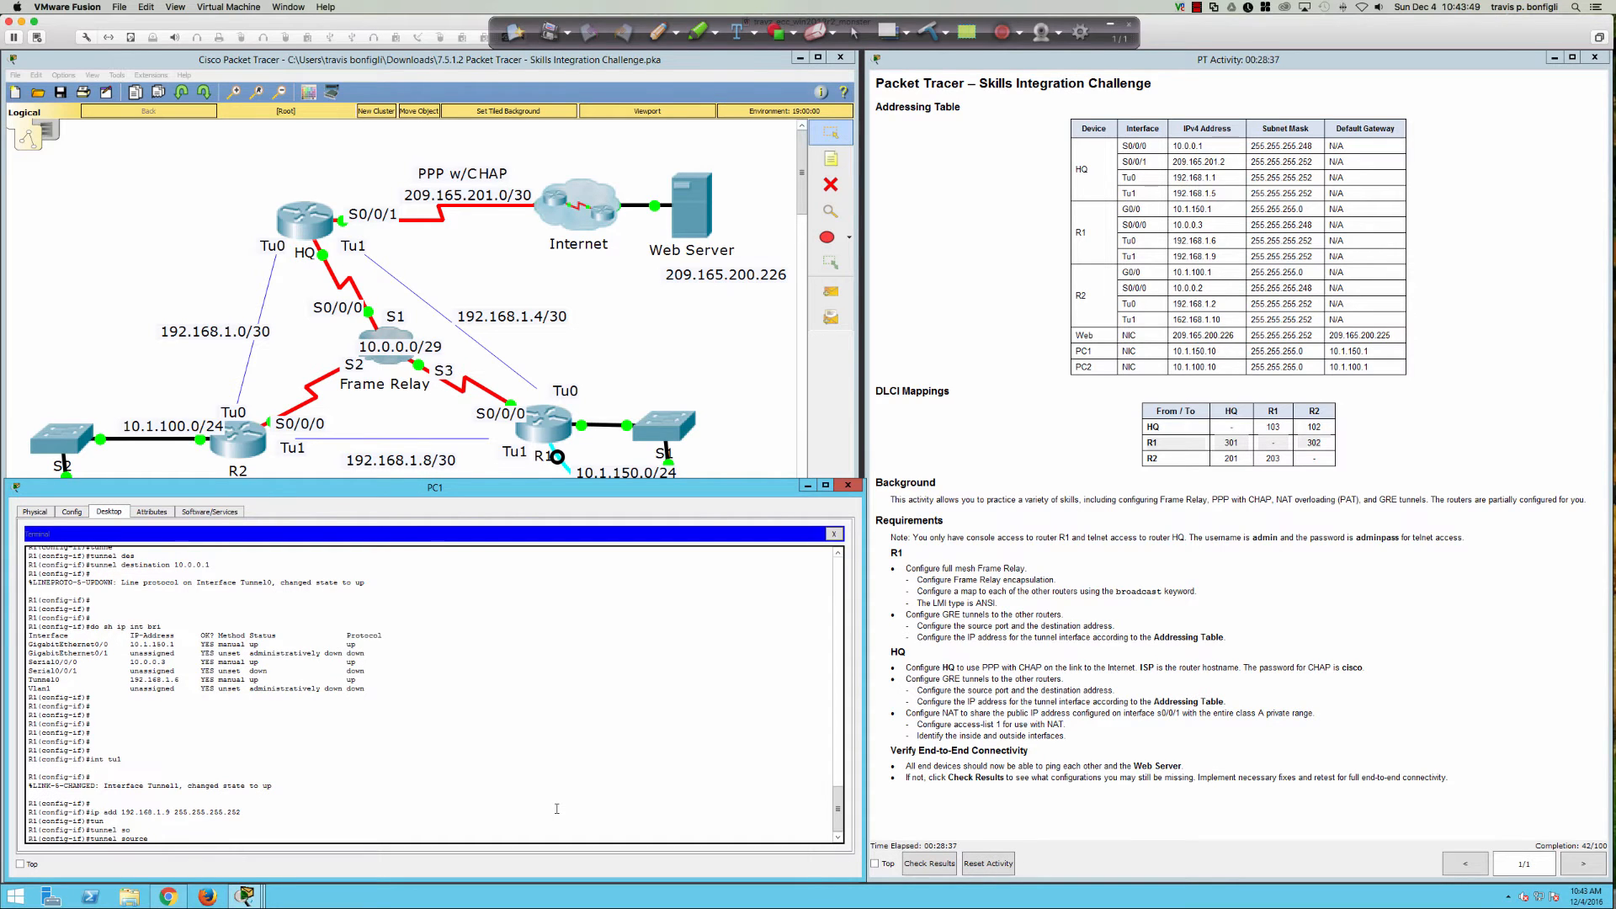
text(/0)
key(Return)
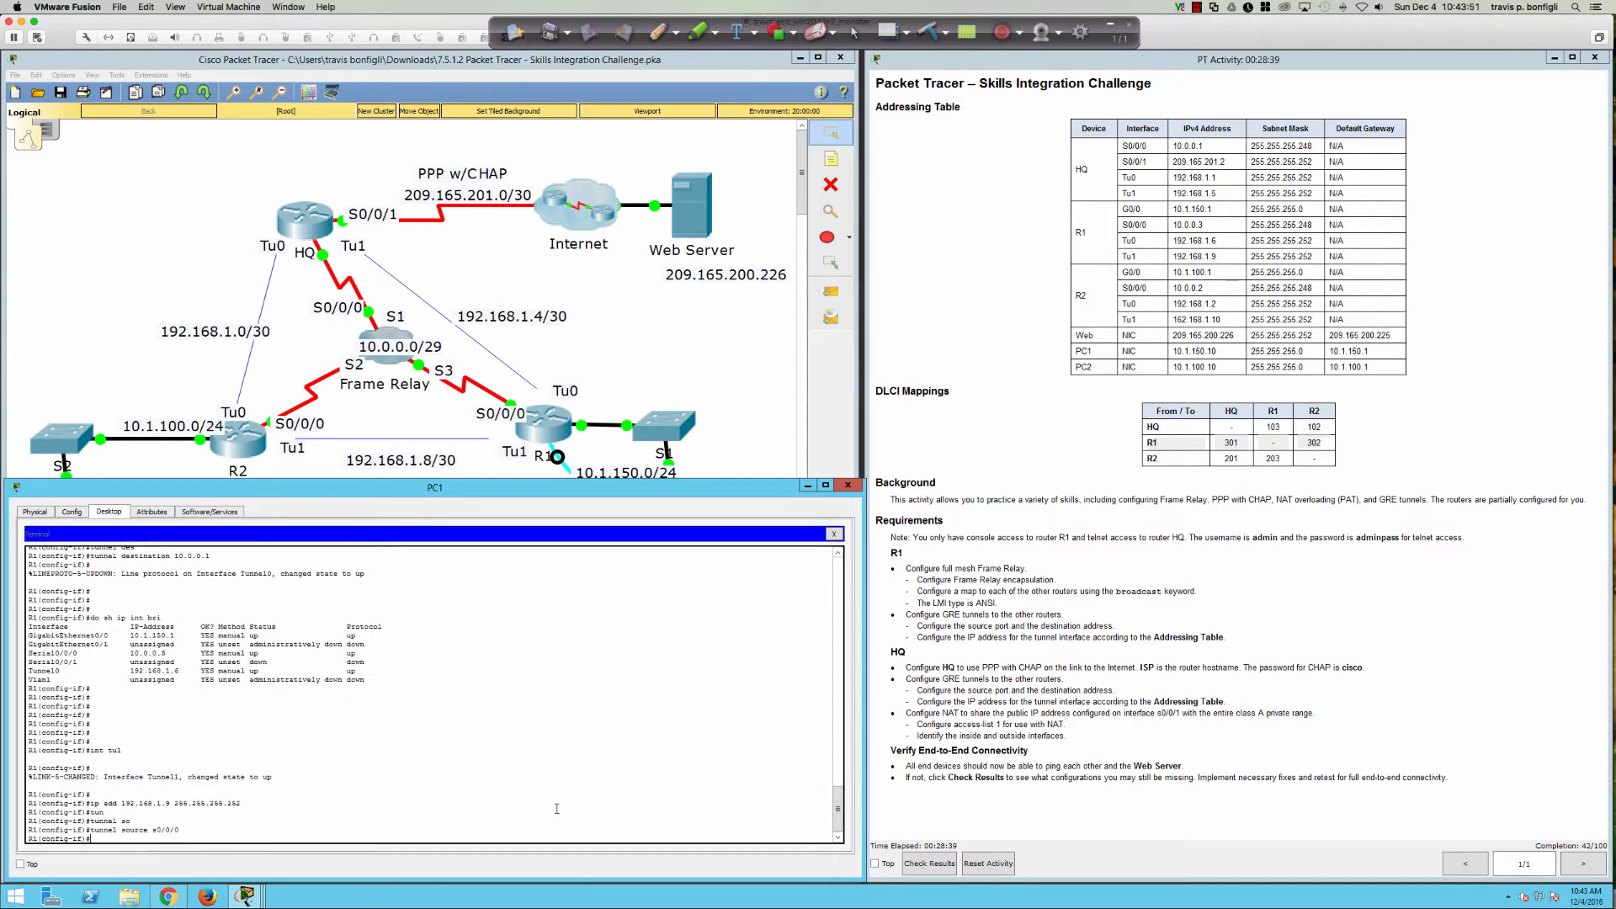
text(tunn)
key(Return)
text(tunnel)
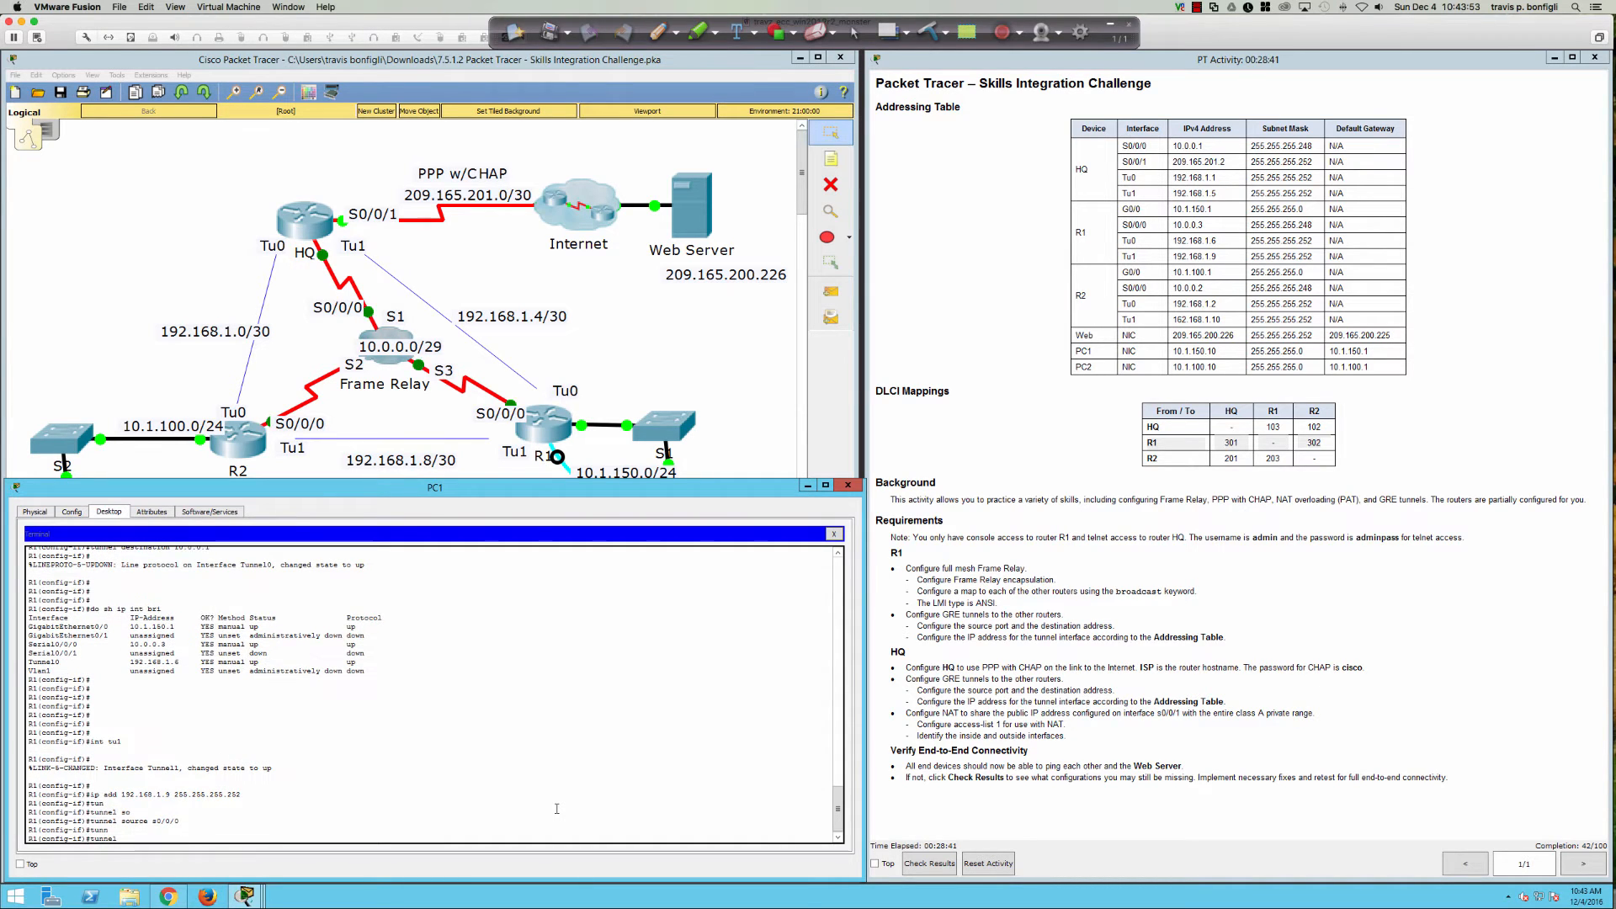
text( des)
key(Tab)
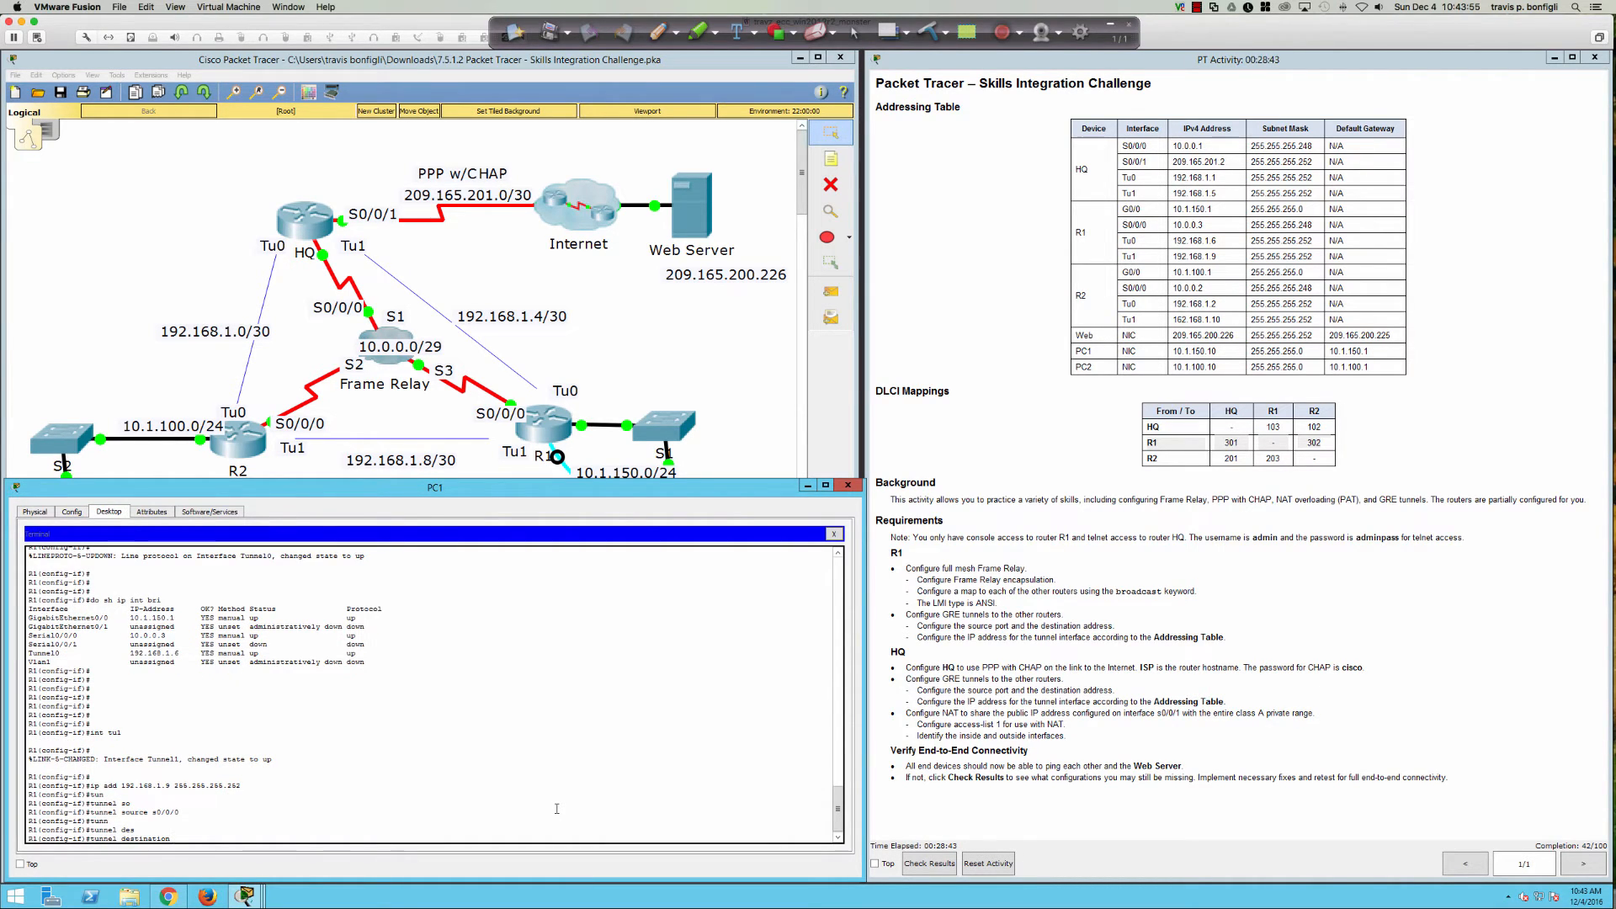
text(10.0.0.2)
key(Return)
key(Return)
key(Return)
key(Return)
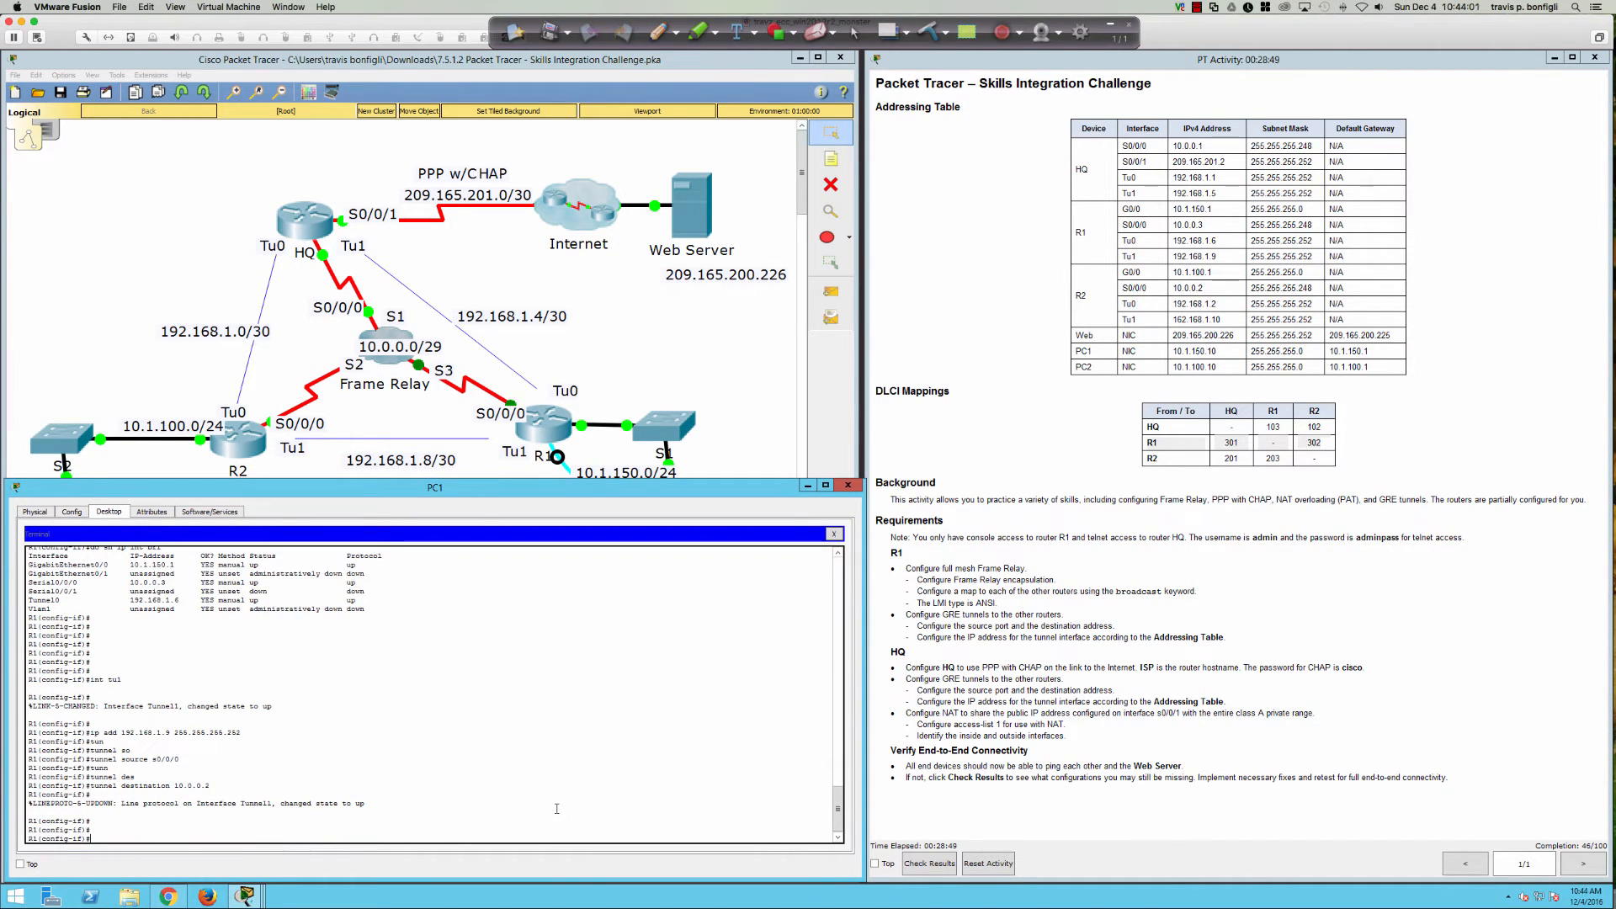
Step: List interface status with 'do sh ip int bri' to confirm both tunnels are up
key(Return)
key(Return)
key(Return)
text(do sh ip )
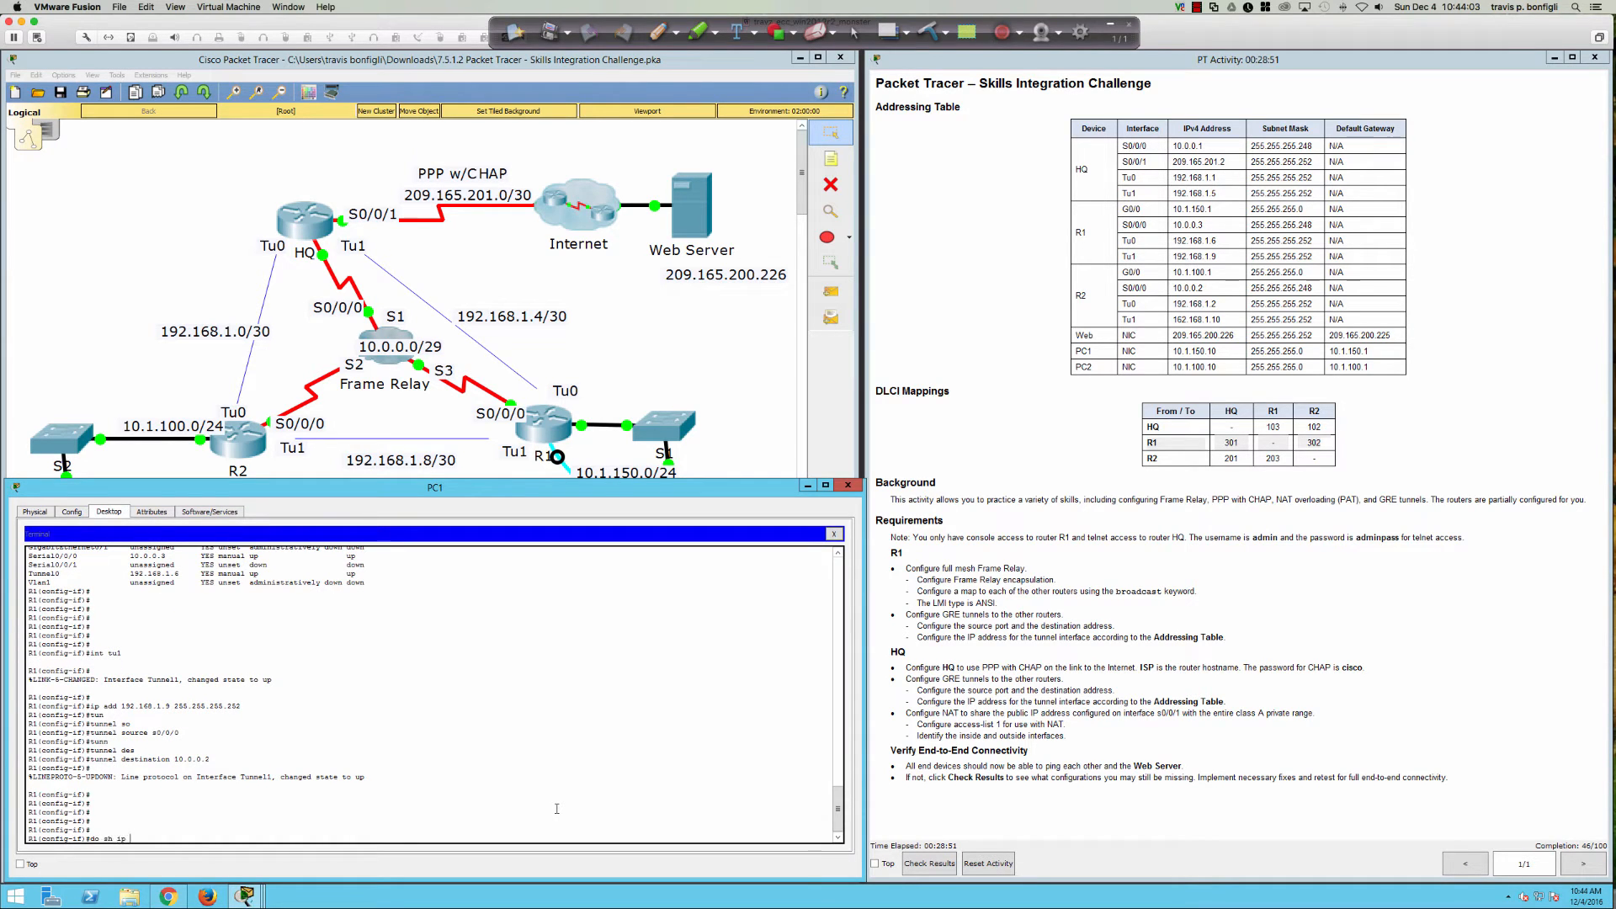
text(int bri)
key(Return)
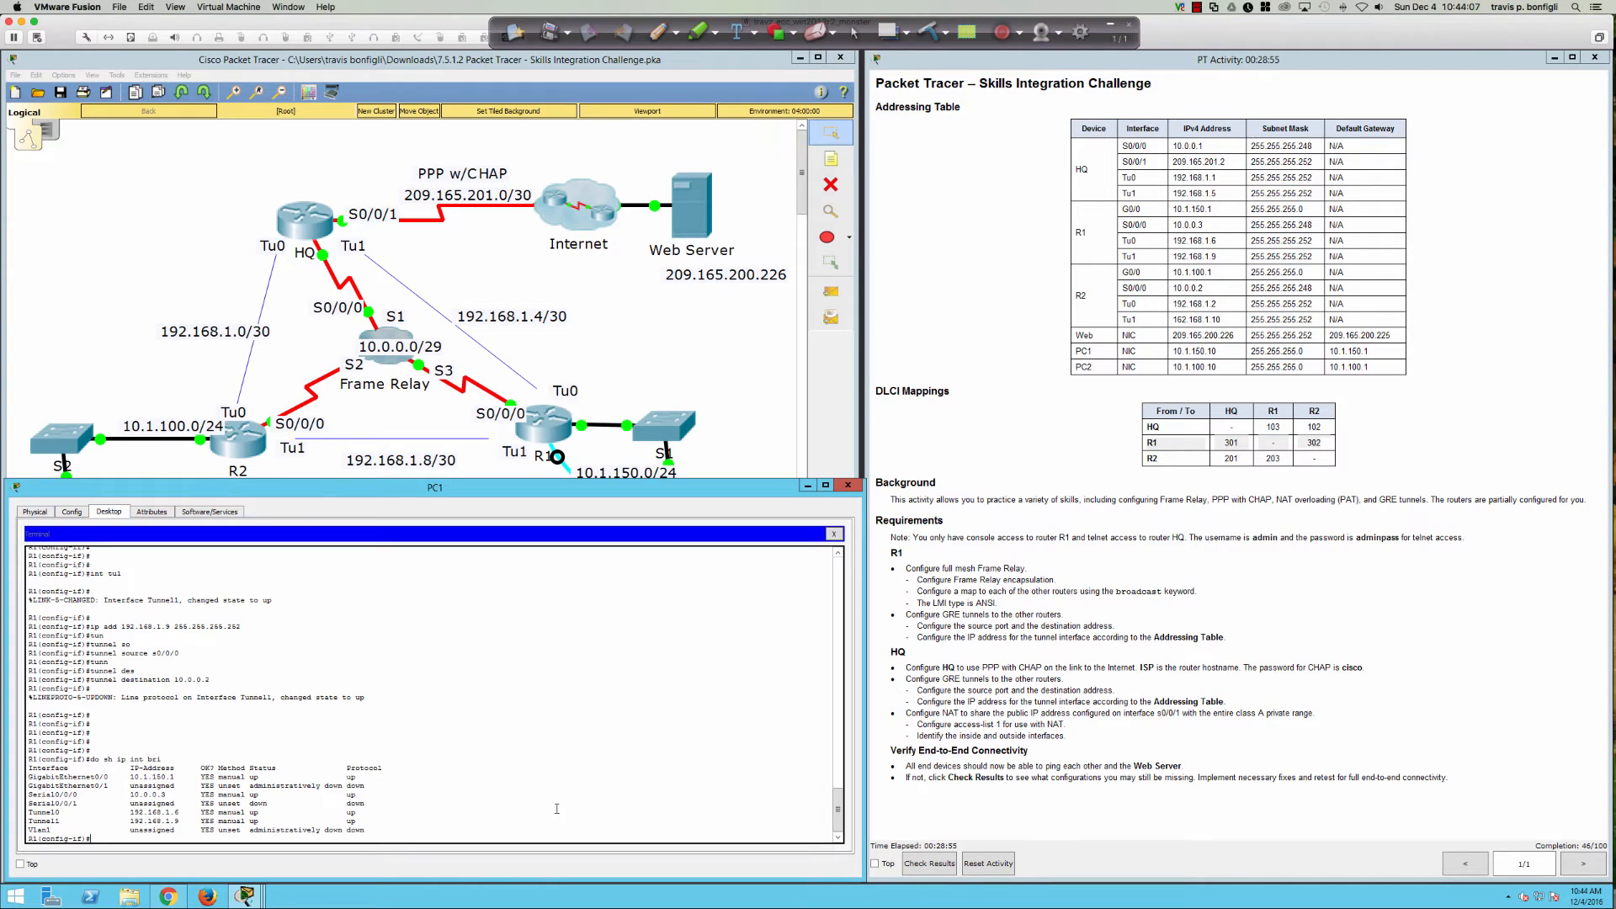
text(do ping 192.168.1. 10)
Step: Ping 192.168.1.10 successfully, then circle the R1–R2 Tu1 tunnel link in red ink
key(Return)
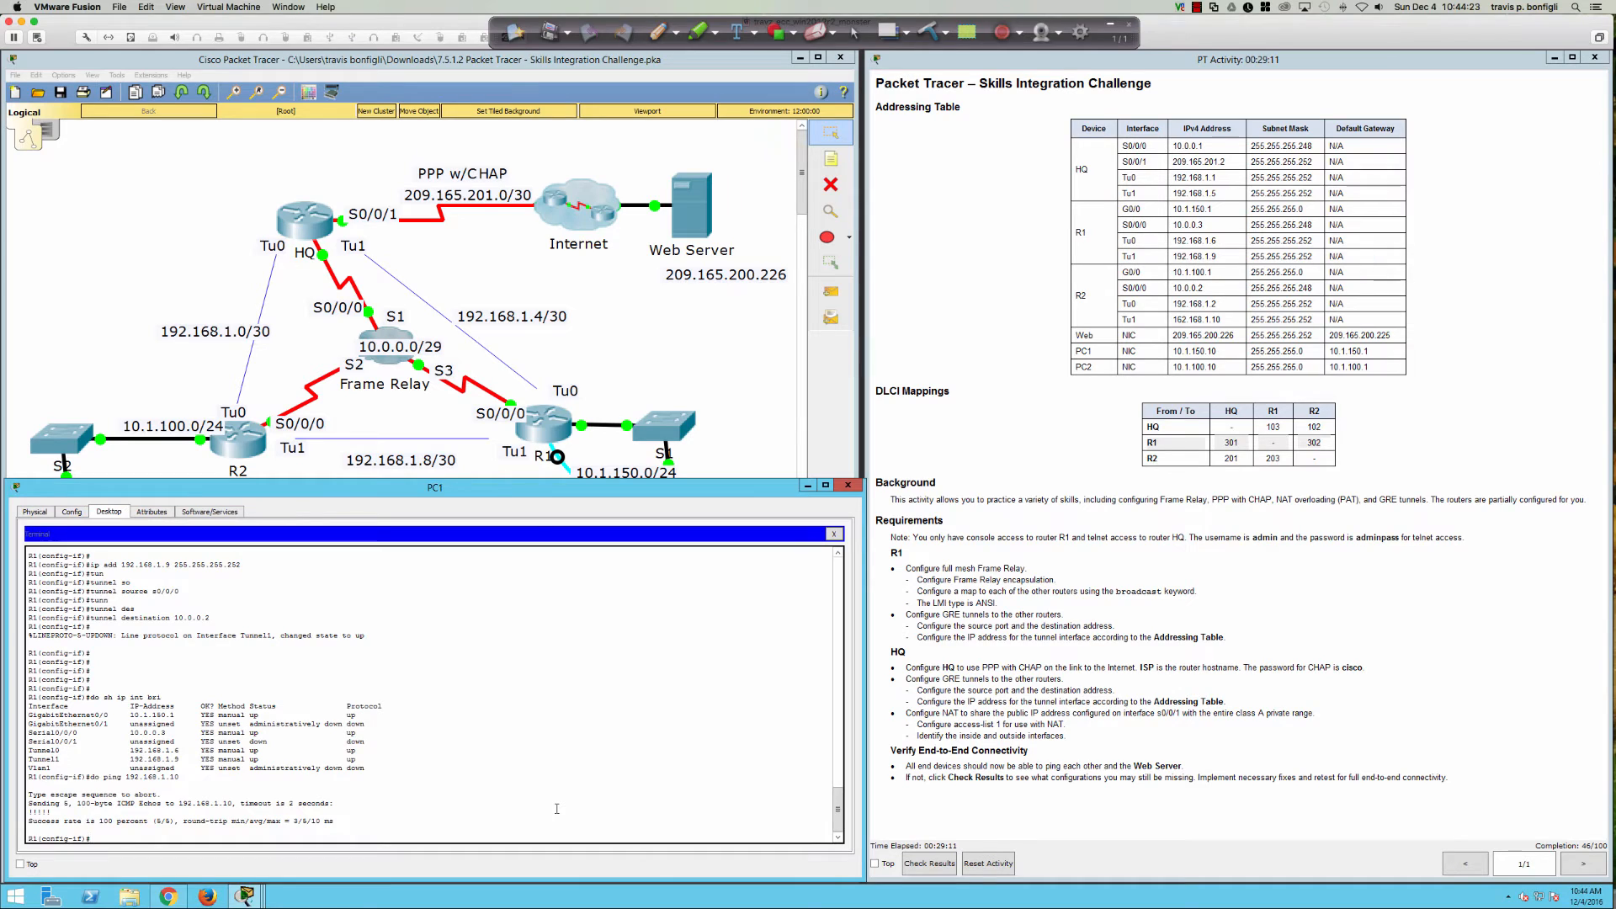
click(653, 37)
mouse_move(370, 431)
mouse_down()
mouse_move(261, 448)
mouse_move(305, 472)
mouse_move(487, 476)
mouse_move(551, 455)
mouse_move(489, 423)
mouse_move(349, 426)
mouse_up()
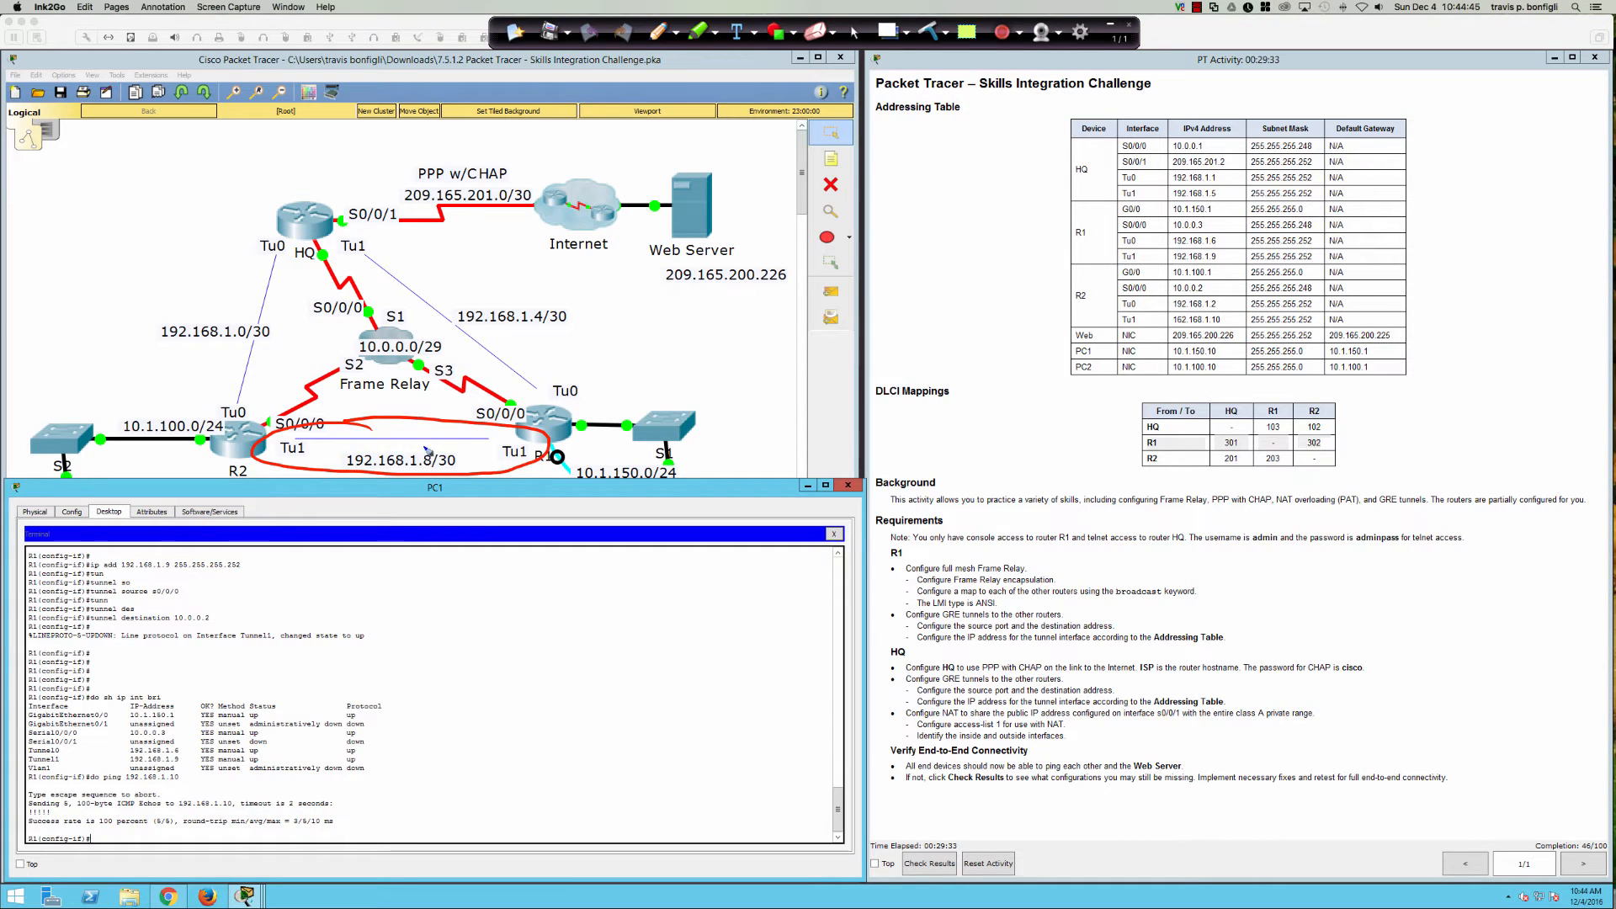
Step: Underline and circle both Tu1 labels and trace the R2–Frame Relay–R1 path in red
drag(283, 460, 305, 458)
drag(498, 461, 523, 460)
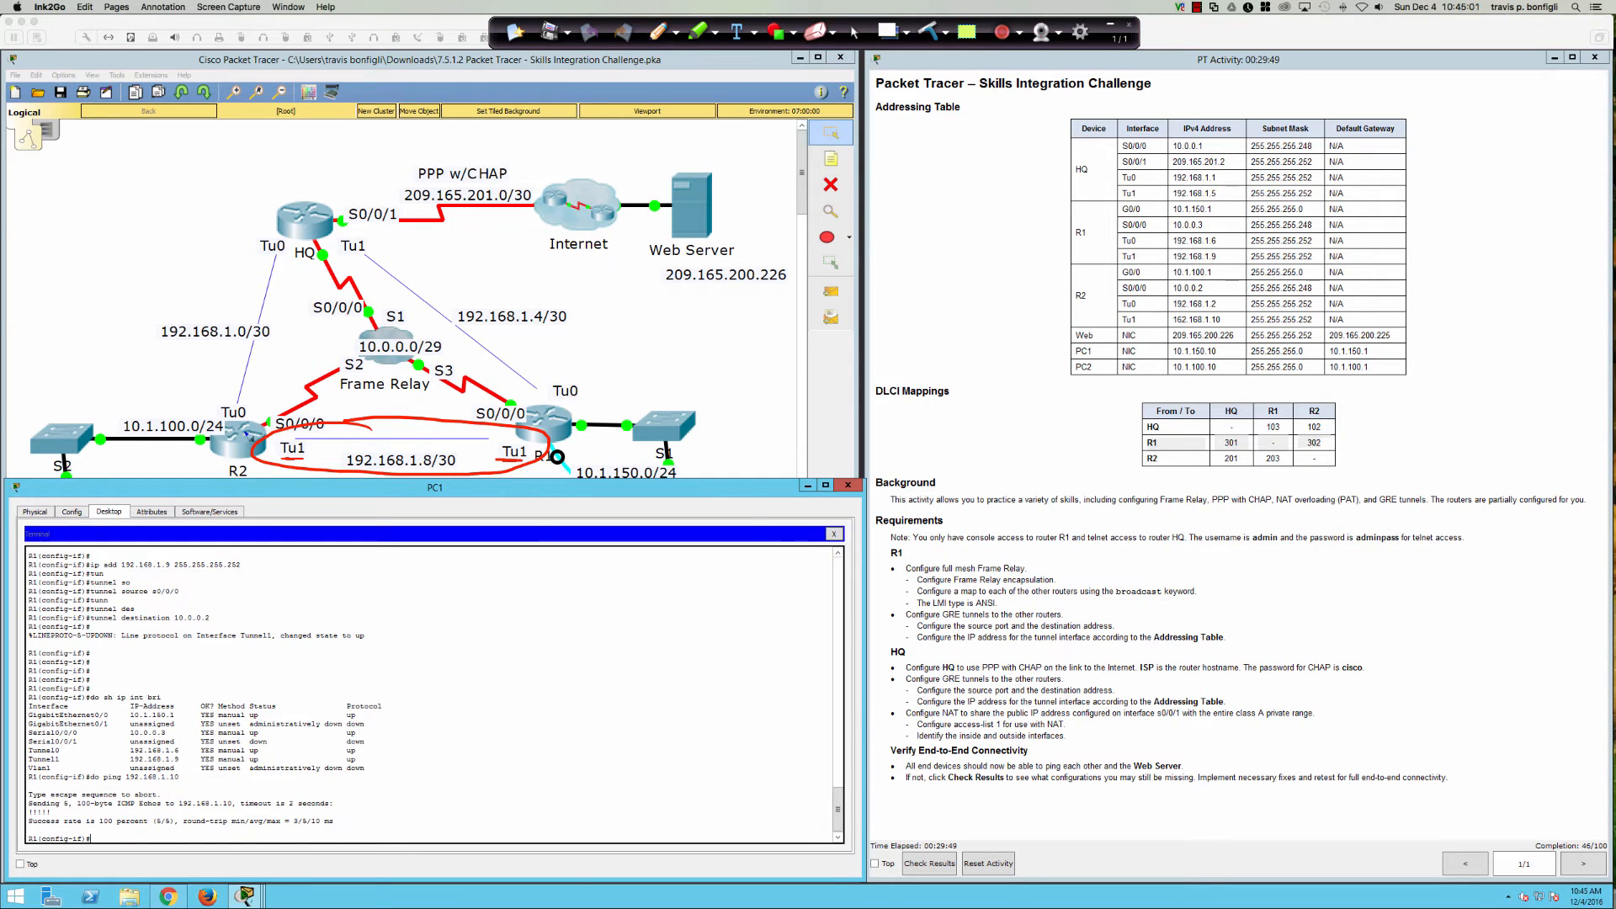
mouse_move(240, 445)
mouse_down()
mouse_move(300, 386)
mouse_move(396, 351)
mouse_up()
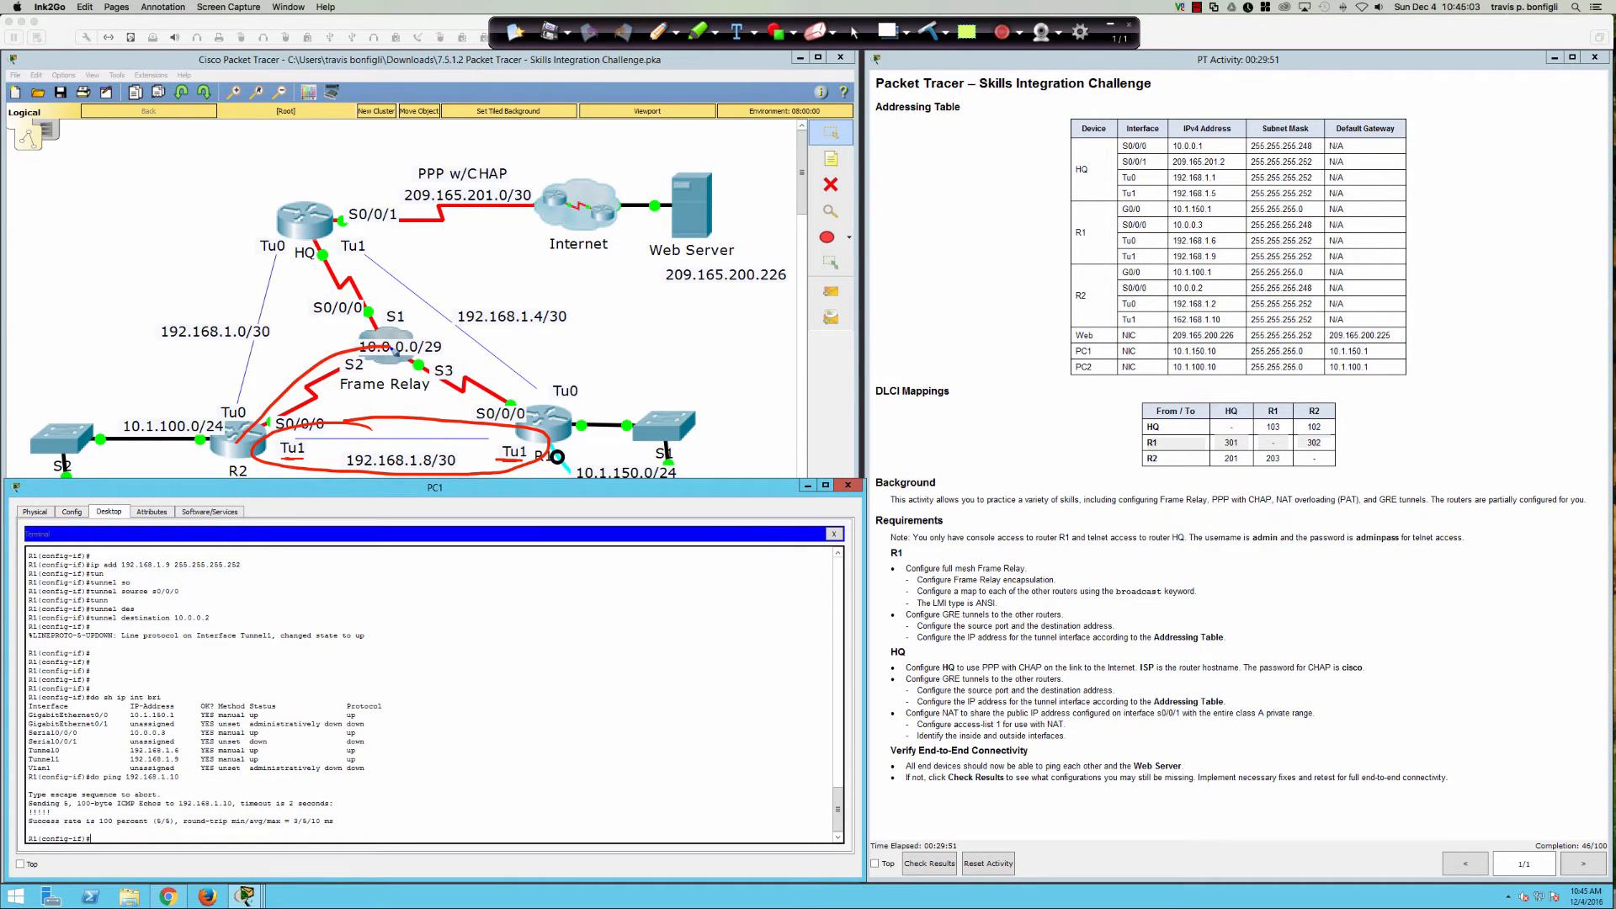
mouse_move(383, 295)
mouse_down()
mouse_move(371, 305)
mouse_move(468, 349)
mouse_move(434, 313)
mouse_move(590, 347)
mouse_move(611, 318)
mouse_up()
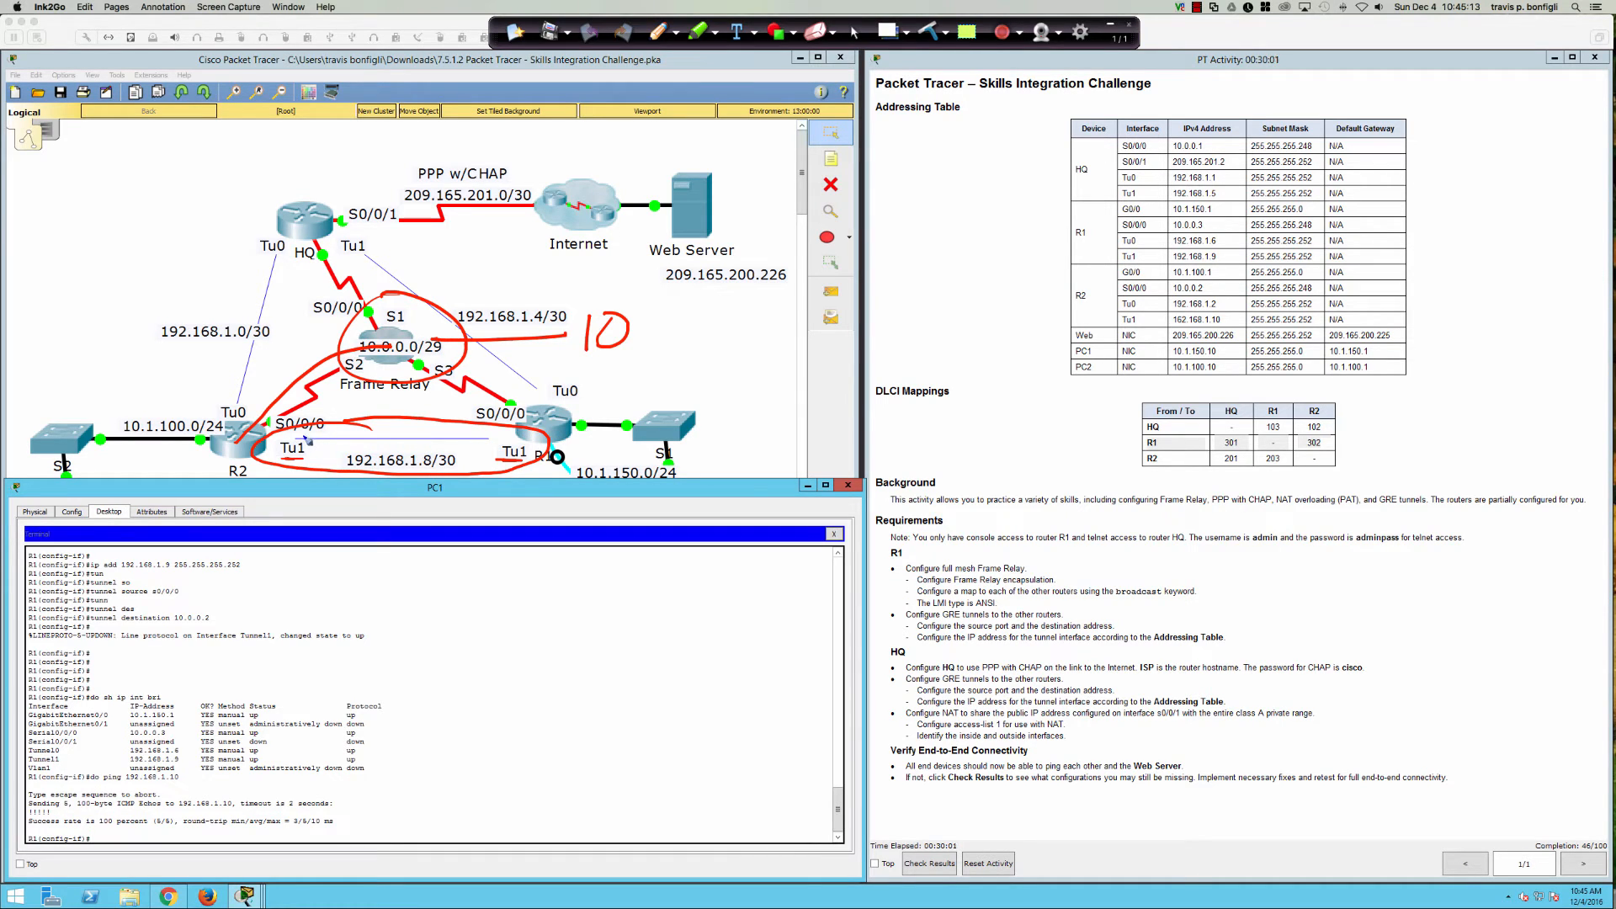
mouse_move(307, 439)
mouse_down()
mouse_move(268, 456)
mouse_move(323, 441)
mouse_up()
drag(507, 446, 532, 439)
Step: Write NY and CA in red ink, then clear all annotations
mouse_move(480, 621)
mouse_down()
mouse_move(478, 642)
mouse_move(501, 617)
mouse_move(514, 628)
mouse_up()
mouse_move(529, 605)
mouse_down()
mouse_move(509, 642)
mouse_move(561, 632)
mouse_move(545, 596)
mouse_up()
mouse_move(1463, 620)
mouse_down()
mouse_move(1461, 641)
mouse_move(1482, 627)
mouse_up()
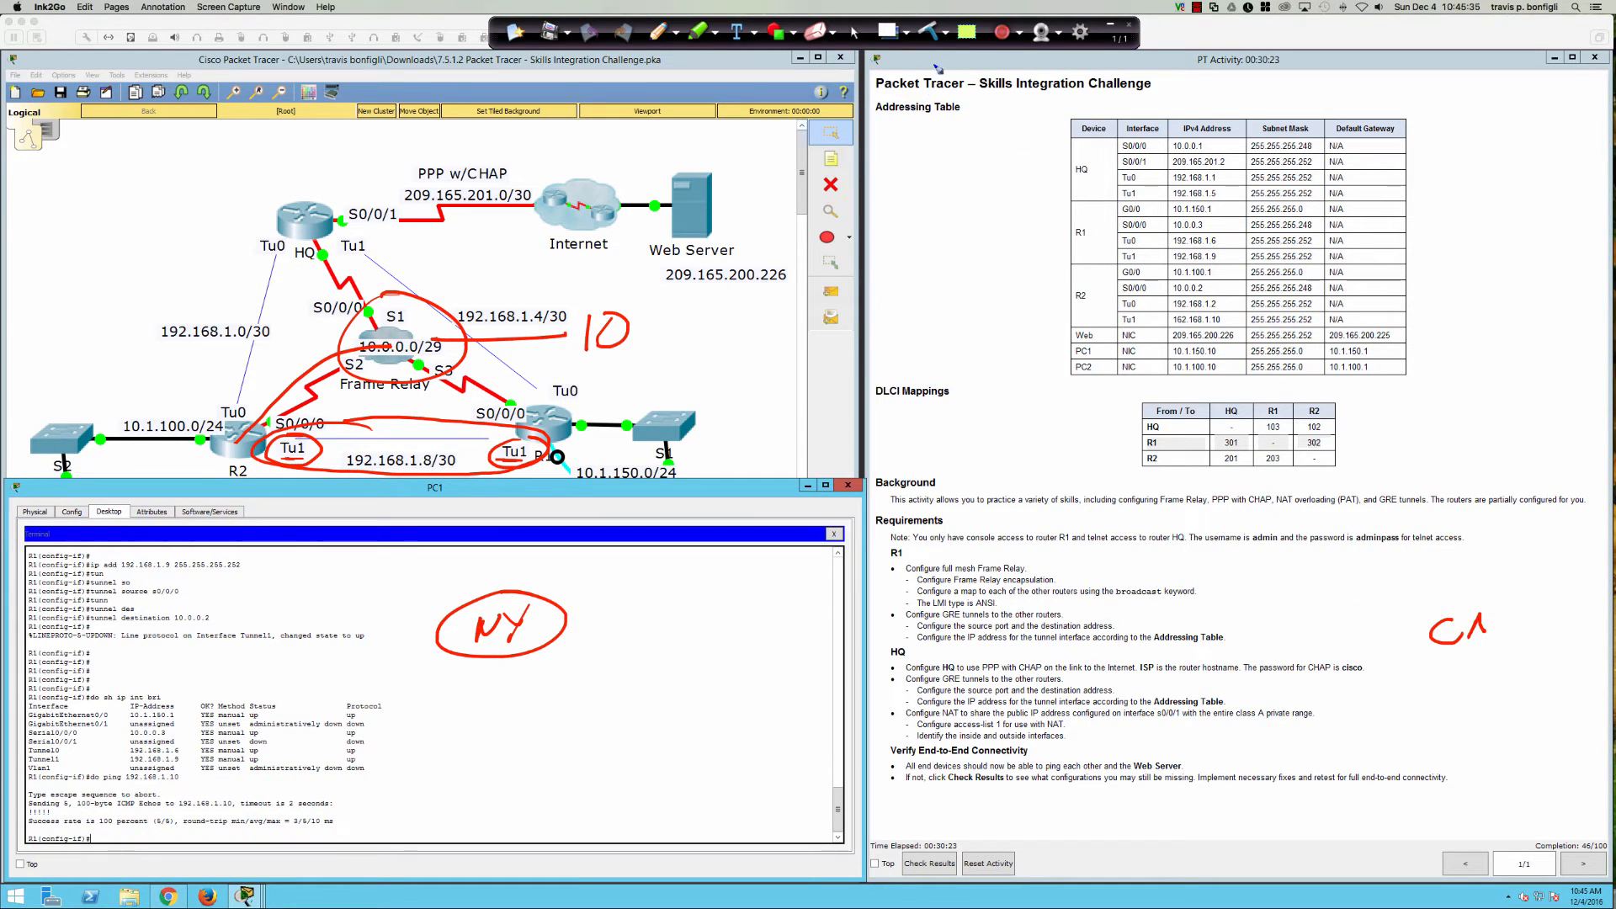
click(930, 32)
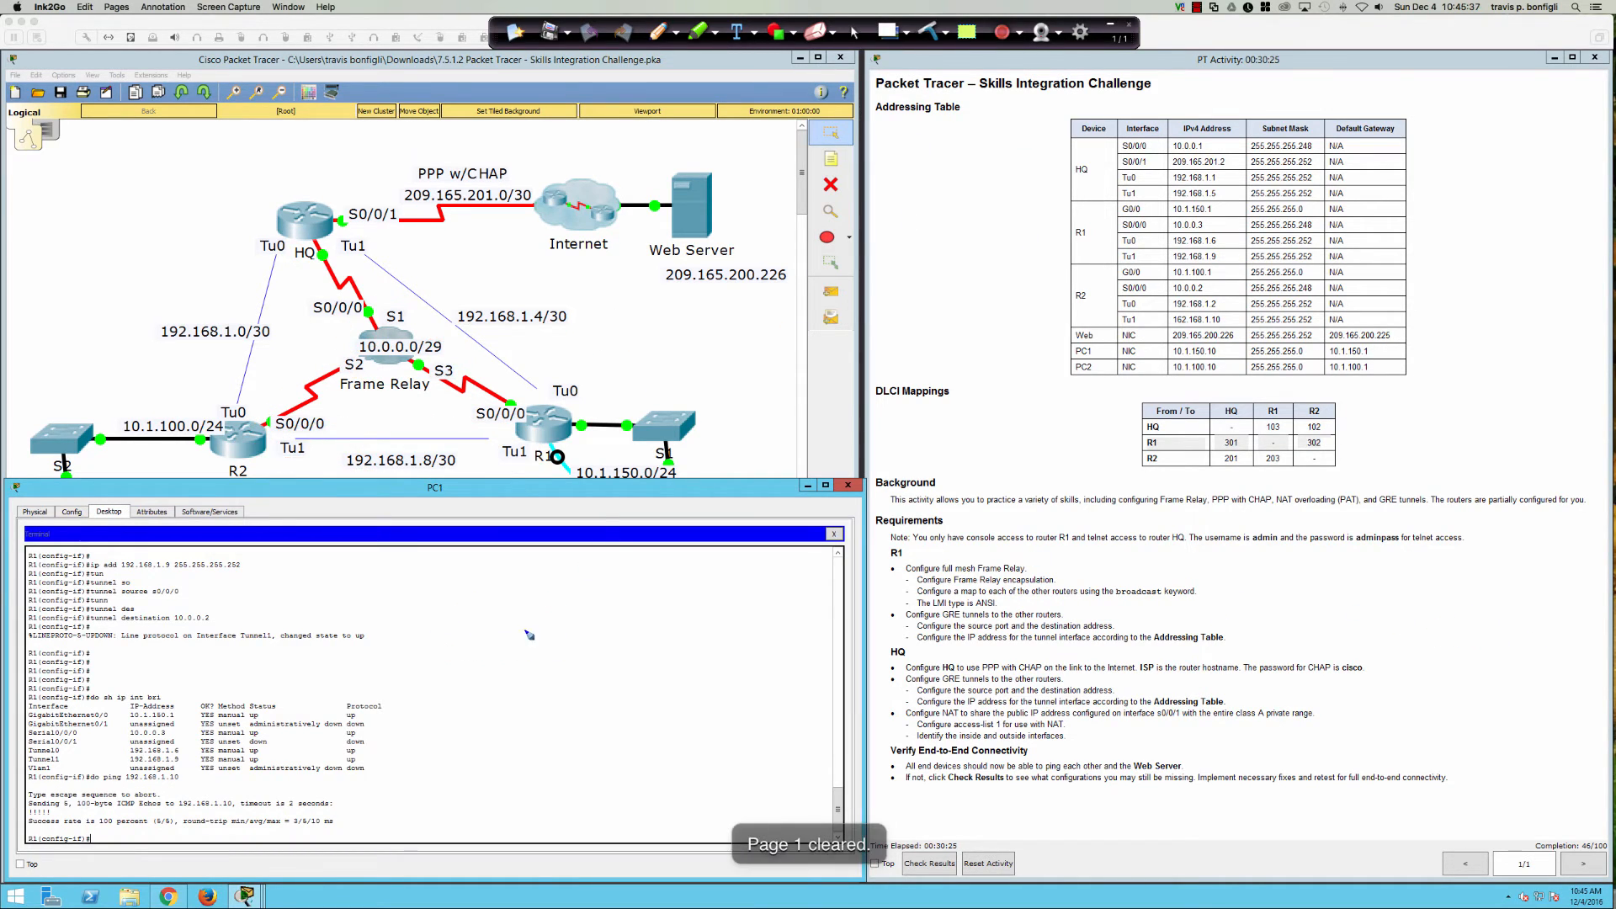
Step: Write circled CA on the left and circled NY on the right
mouse_move(486, 616)
mouse_down()
mouse_move(551, 619)
mouse_move(505, 608)
mouse_up()
drag(490, 642, 505, 661)
mouse_move(517, 637)
mouse_down()
mouse_move(510, 651)
mouse_move(530, 645)
mouse_up()
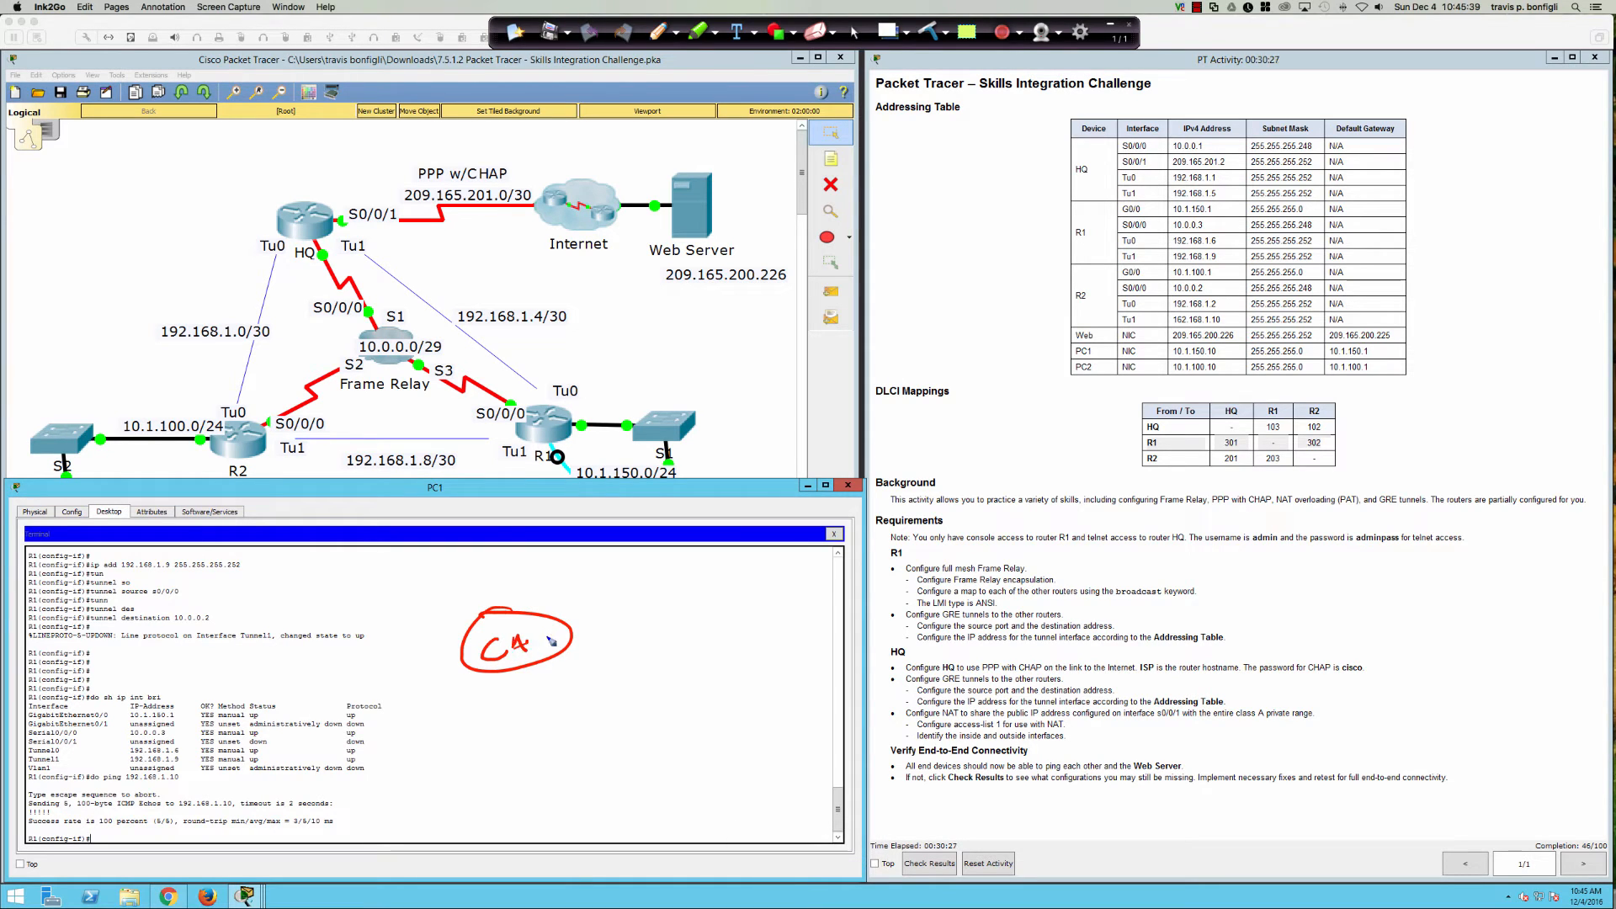
mouse_move(1383, 617)
mouse_down()
mouse_move(1397, 638)
mouse_move(1411, 614)
mouse_move(1430, 654)
mouse_up()
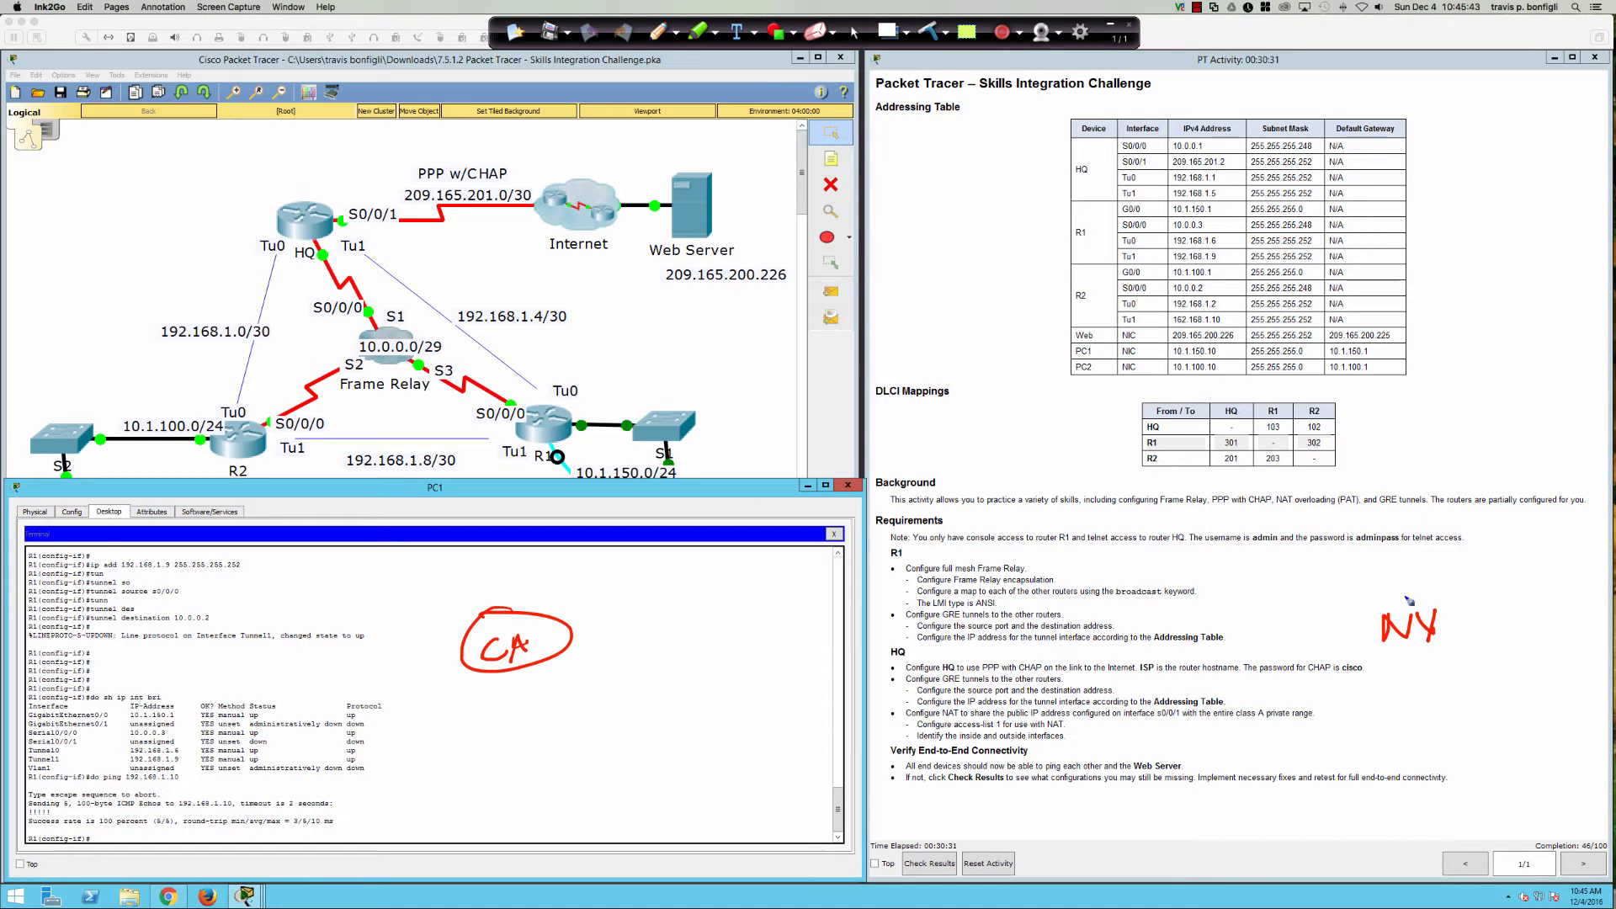
drag(1414, 595, 1394, 602)
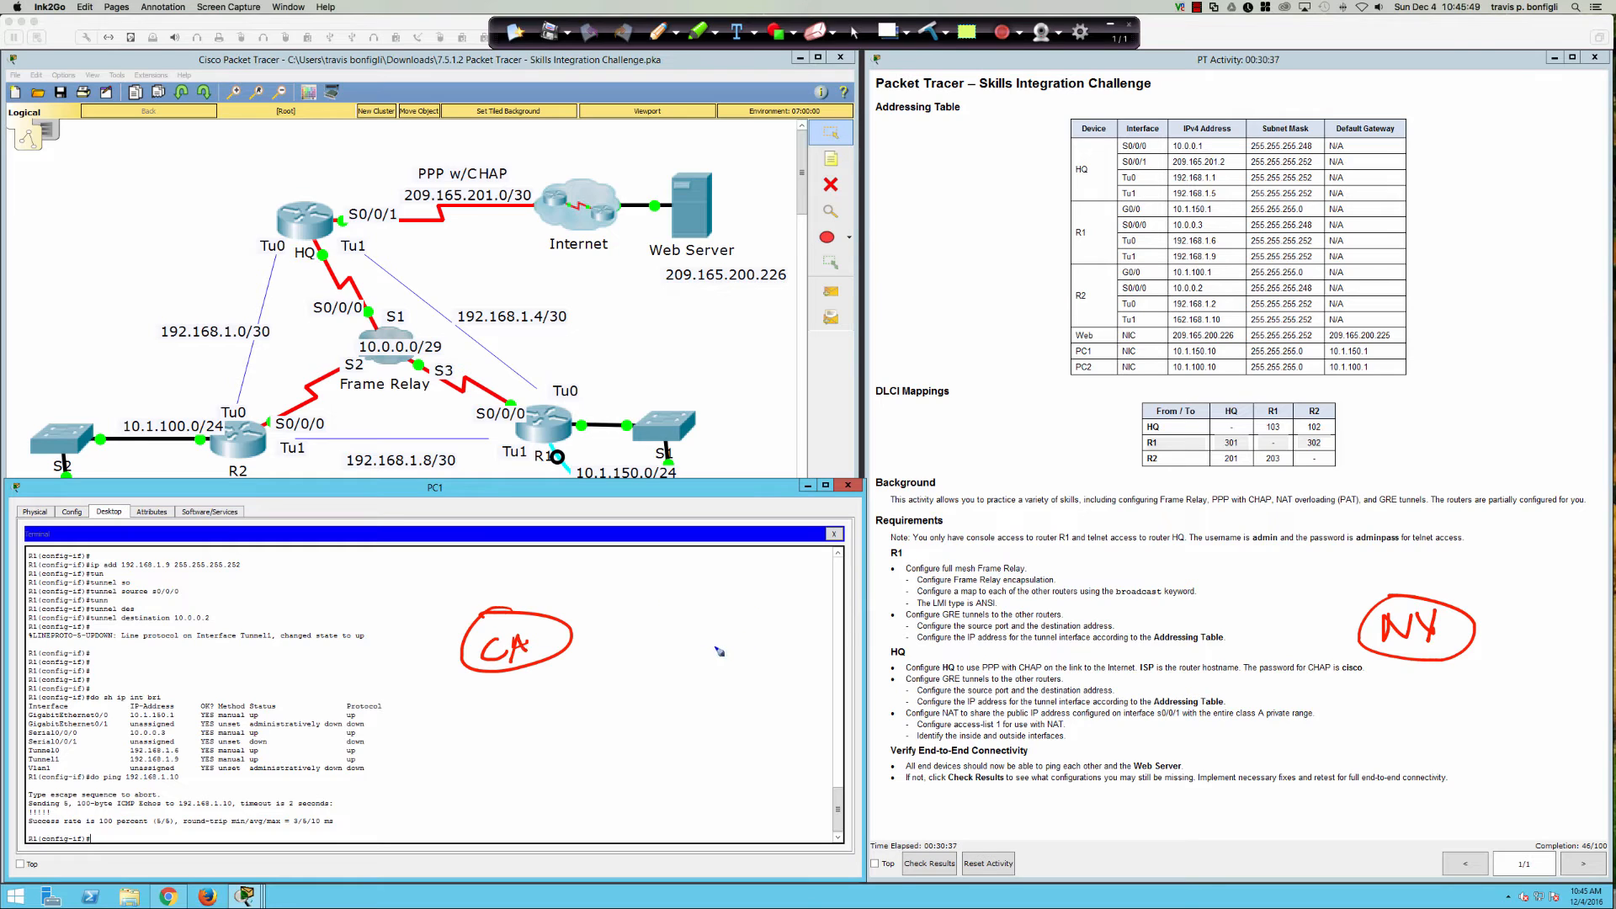
Step: Sketch red network hops between CA and NY enclosed in a cloud
drag(741, 617, 764, 630)
drag(914, 619, 894, 614)
mouse_move(1028, 612)
mouse_down()
mouse_move(995, 642)
mouse_move(1048, 627)
mouse_up()
drag(1122, 621, 1216, 644)
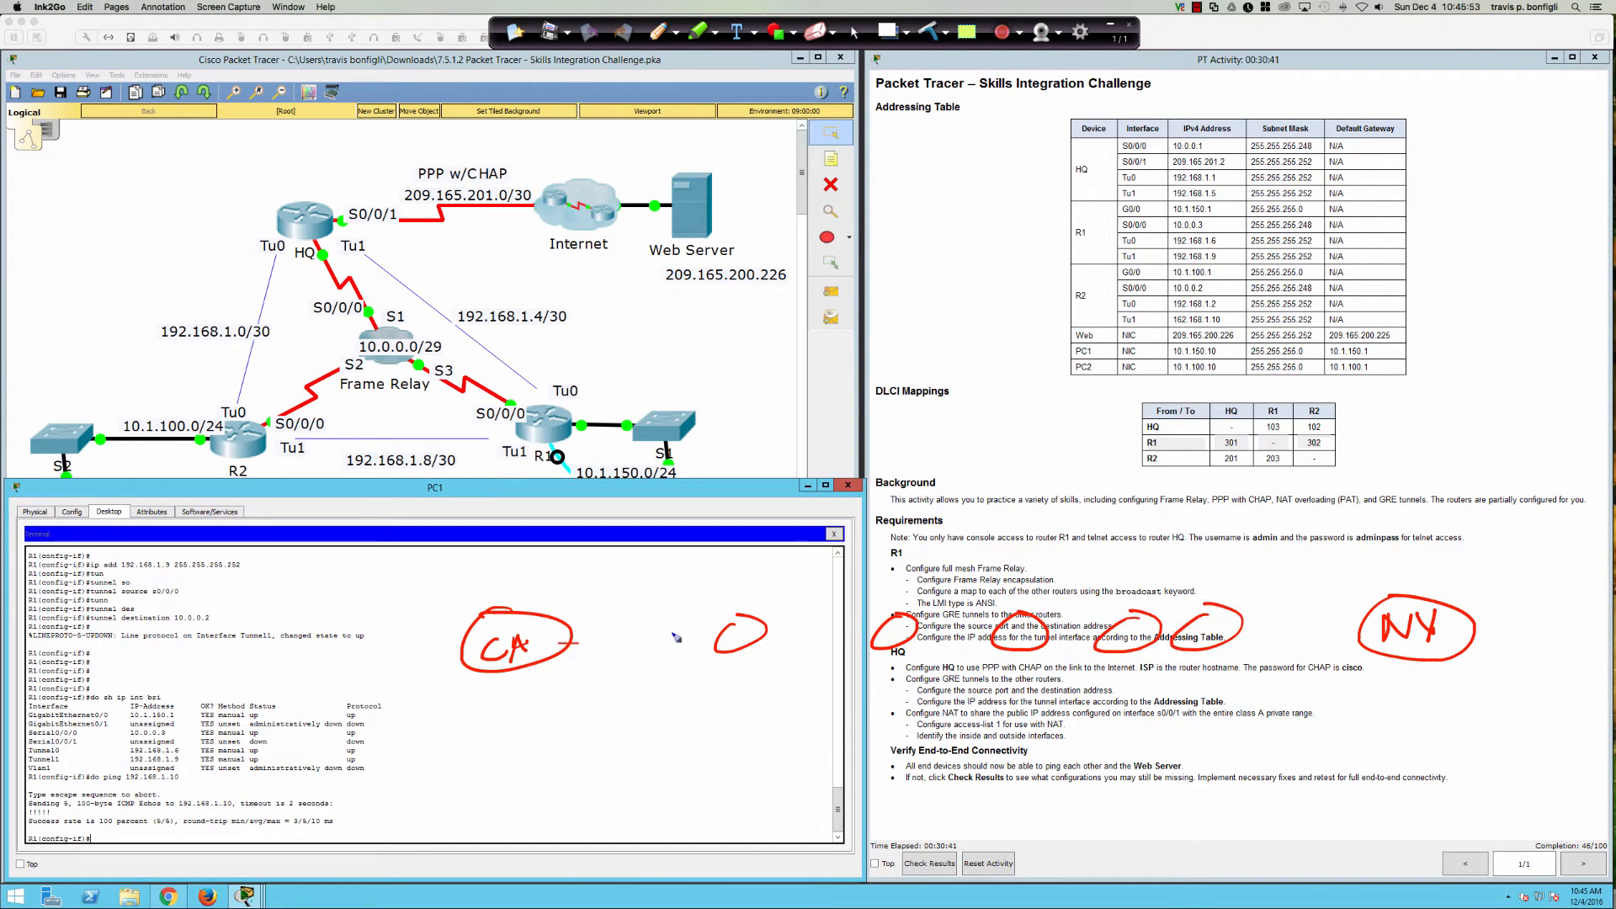
drag(676, 637, 1357, 630)
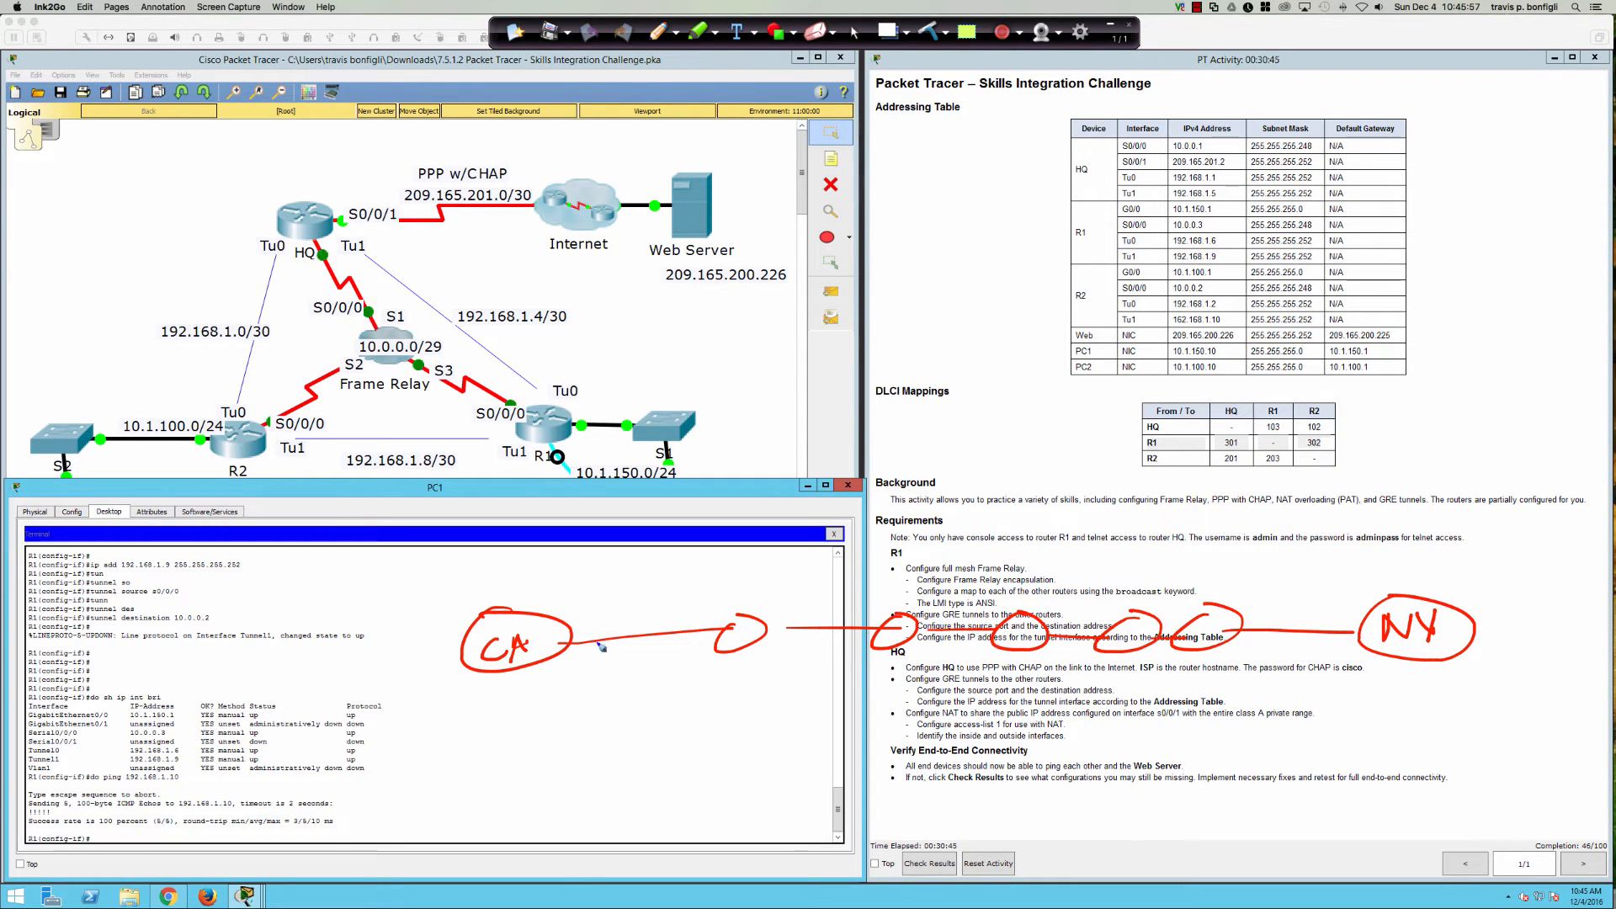
mouse_move(600, 644)
mouse_down()
mouse_move(899, 593)
mouse_move(1325, 591)
mouse_up()
mouse_move(878, 562)
mouse_down()
mouse_move(800, 564)
mouse_move(875, 770)
mouse_move(1262, 639)
mouse_move(875, 539)
mouse_move(963, 738)
mouse_move(1022, 698)
mouse_up()
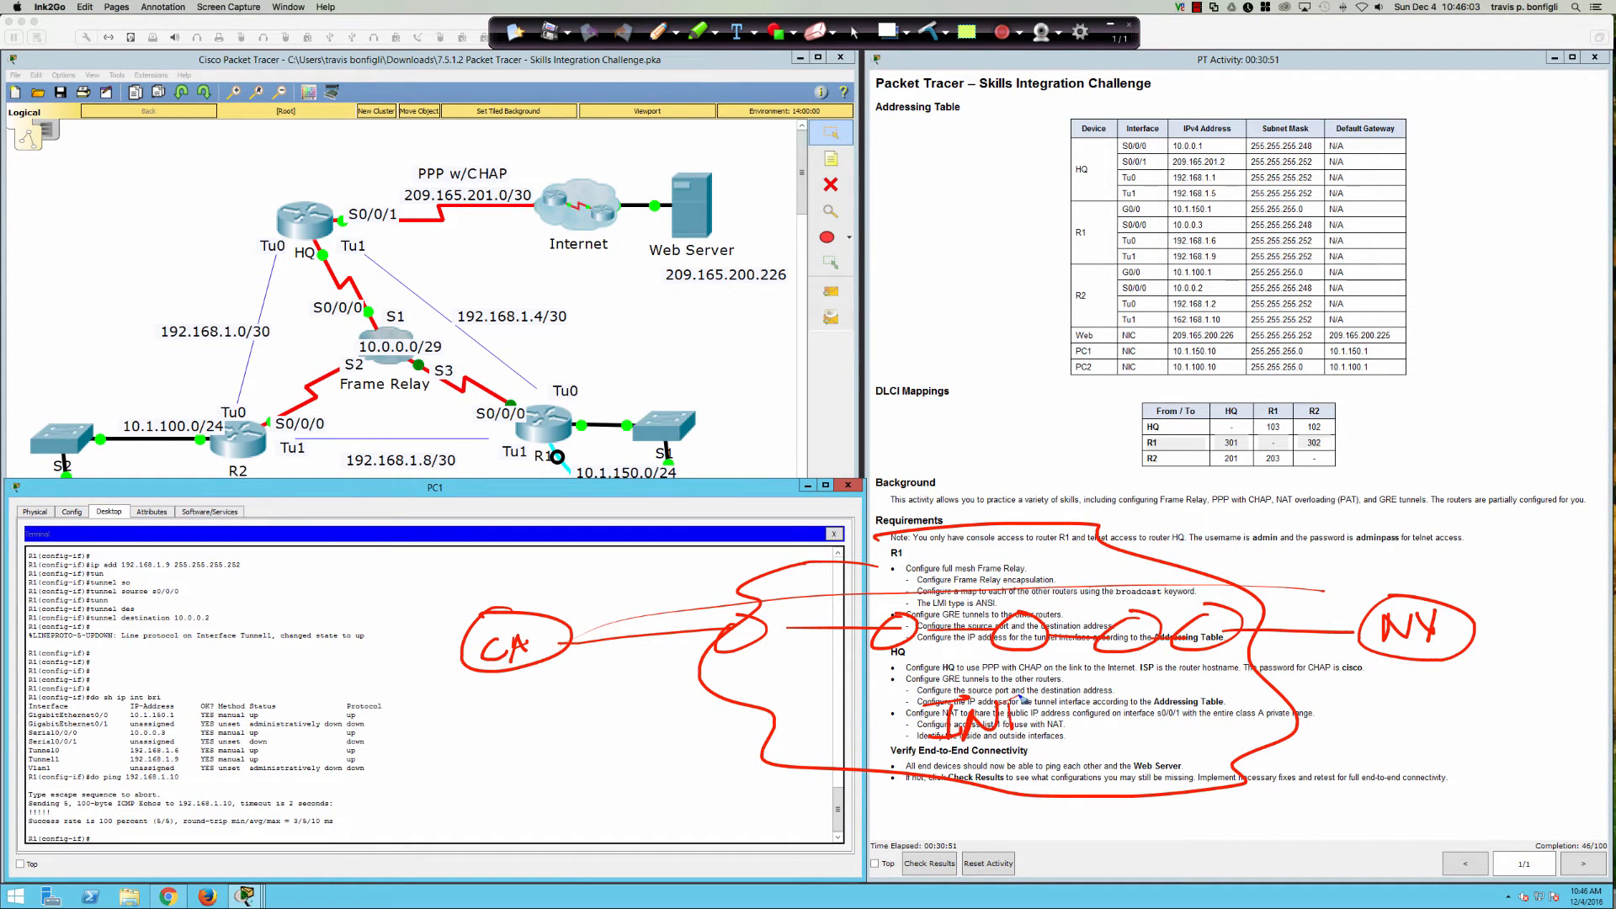
drag(750, 627, 752, 648)
drag(905, 626, 906, 637)
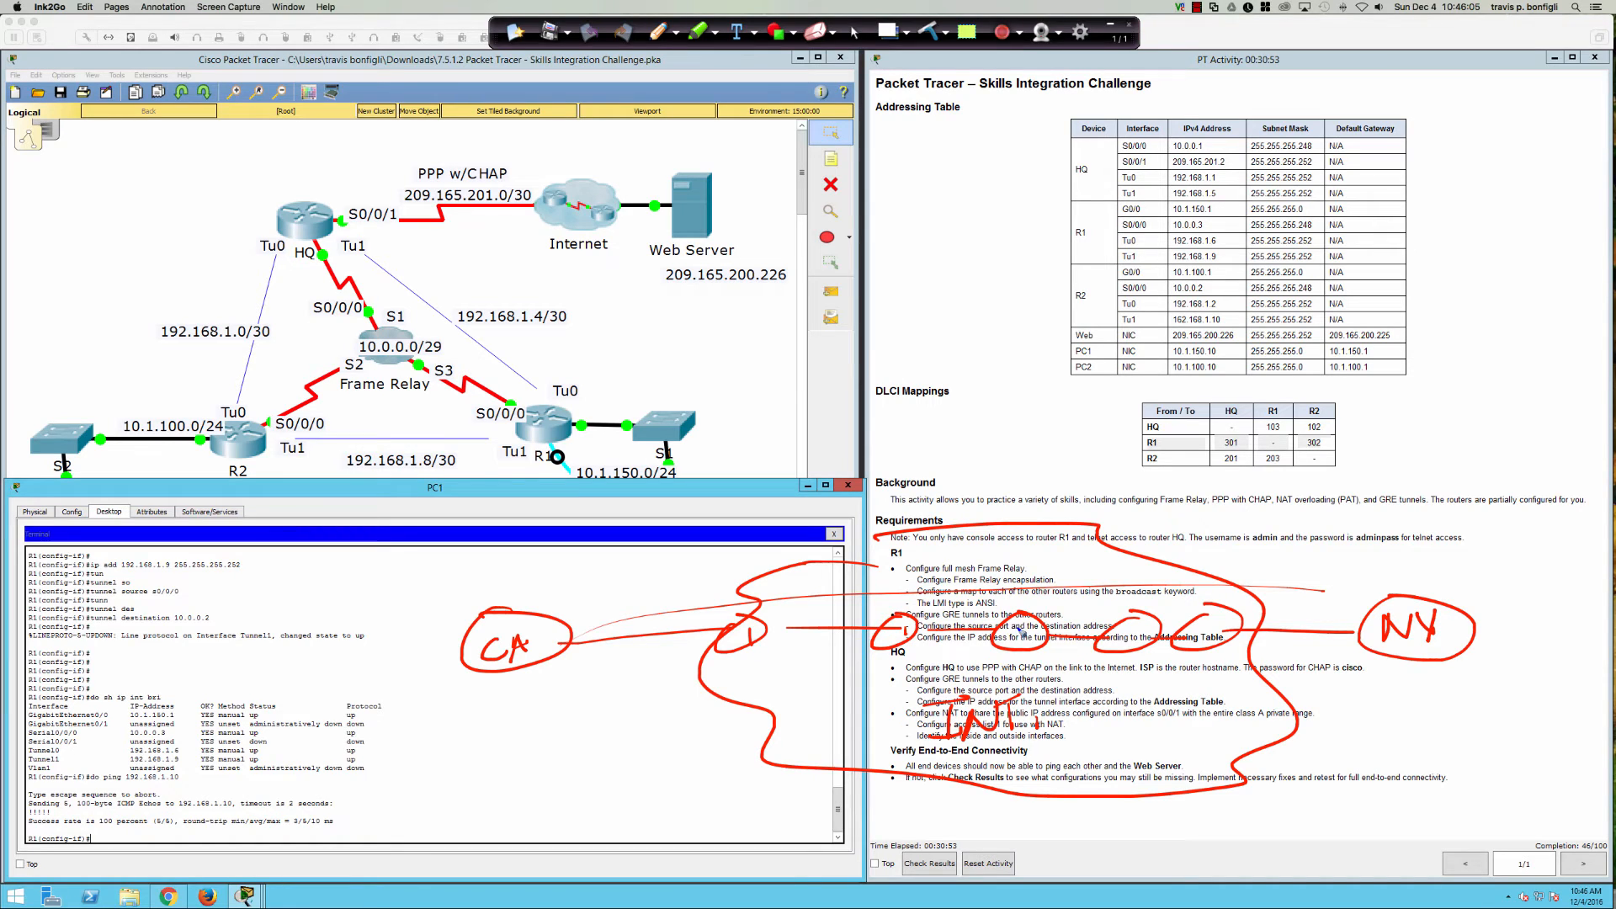
drag(1209, 625, 1210, 636)
mouse_move(1356, 668)
mouse_down()
mouse_move(1445, 666)
mouse_move(1397, 671)
mouse_up()
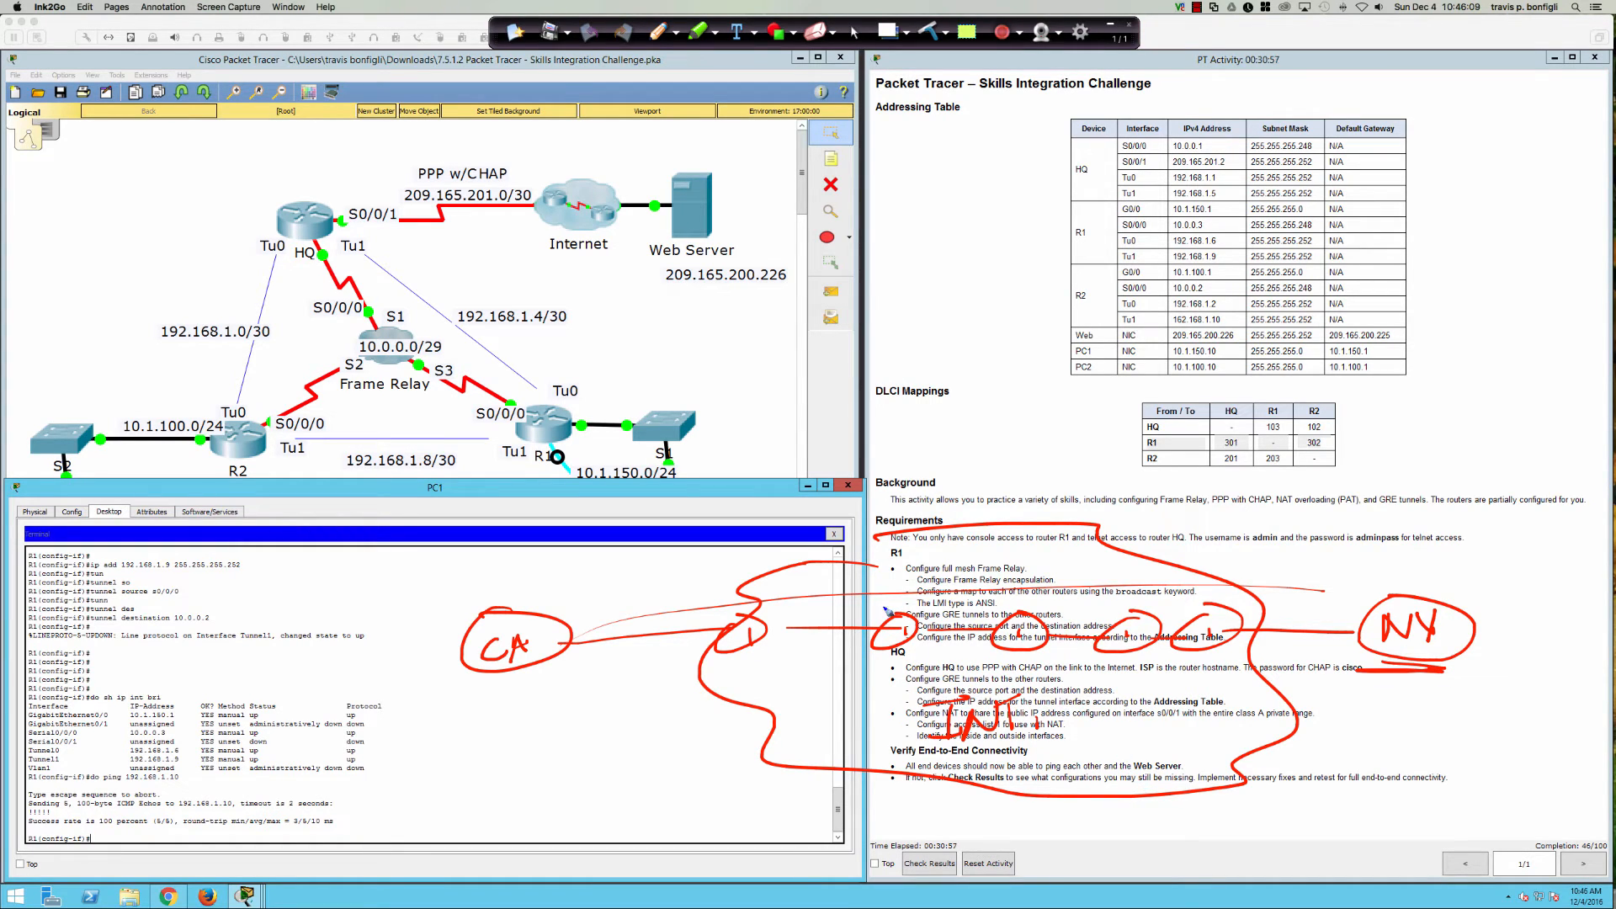
mouse_move(916, 557)
mouse_down()
mouse_move(872, 565)
mouse_move(929, 576)
mouse_move(998, 549)
mouse_move(993, 535)
mouse_up()
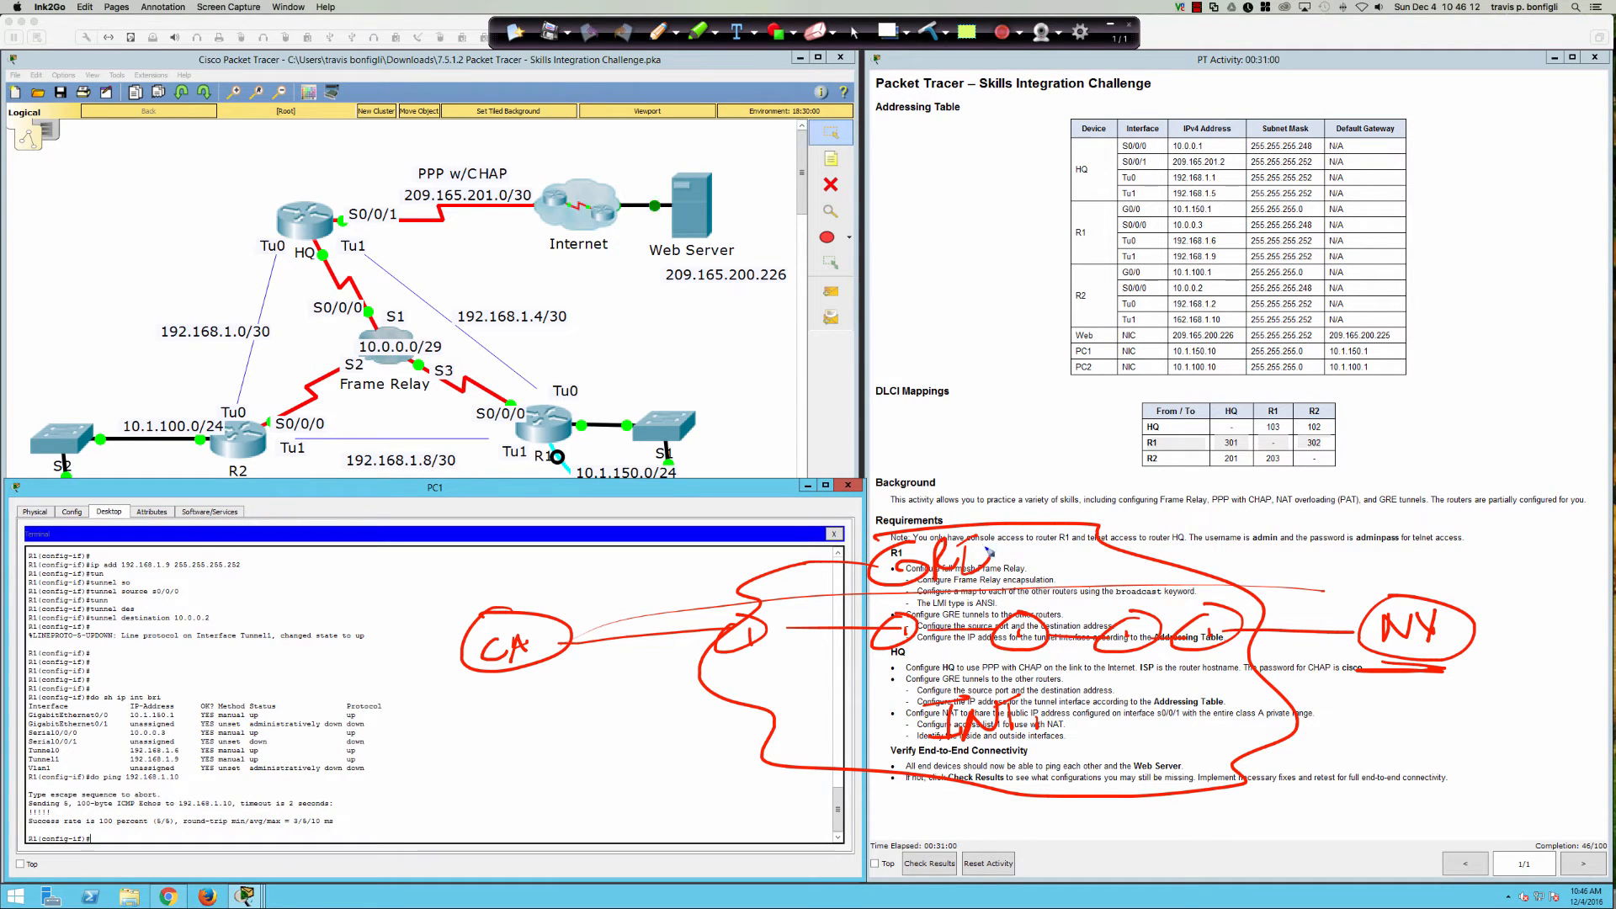
Step: Draw the blue tunnel from CA to NY and label both ends Tu1
click(675, 37)
click(679, 68)
mouse_move(552, 623)
mouse_down()
mouse_move(1195, 592)
mouse_move(1373, 610)
mouse_up()
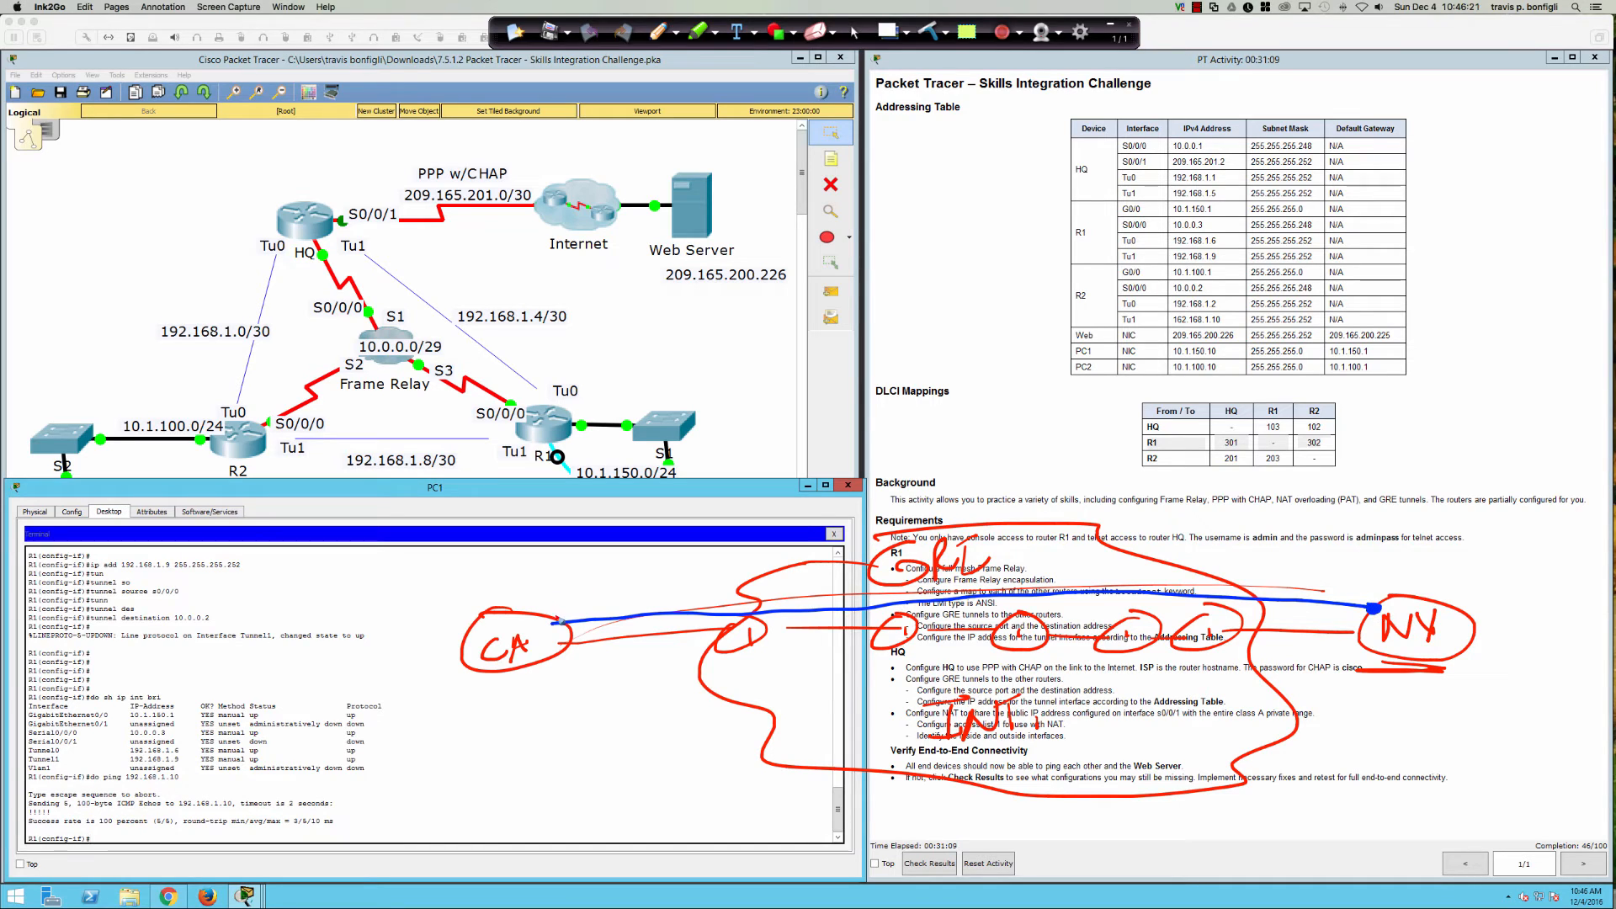
mouse_move(554, 574)
mouse_down()
mouse_move(556, 599)
mouse_move(572, 568)
mouse_move(598, 590)
mouse_up()
mouse_move(1353, 557)
mouse_down()
mouse_move(1351, 586)
mouse_move(1363, 549)
mouse_move(1391, 582)
mouse_up()
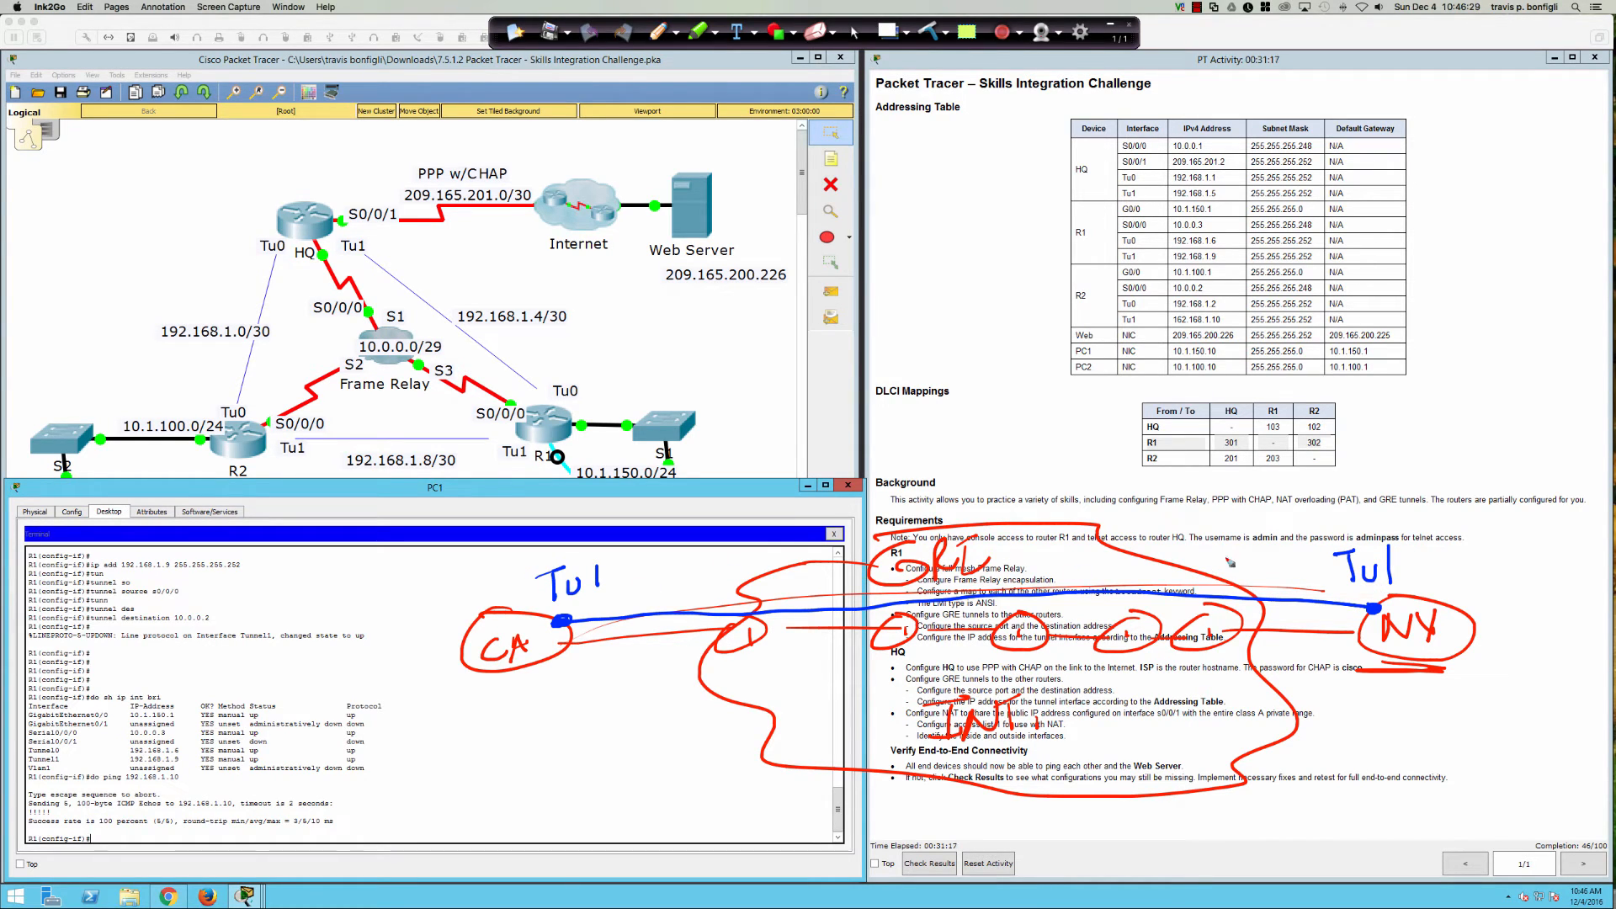
mouse_move(1370, 524)
mouse_down()
mouse_move(1416, 585)
mouse_move(1329, 532)
mouse_up()
mouse_move(555, 545)
mouse_down()
mouse_move(540, 607)
mouse_move(553, 589)
mouse_up()
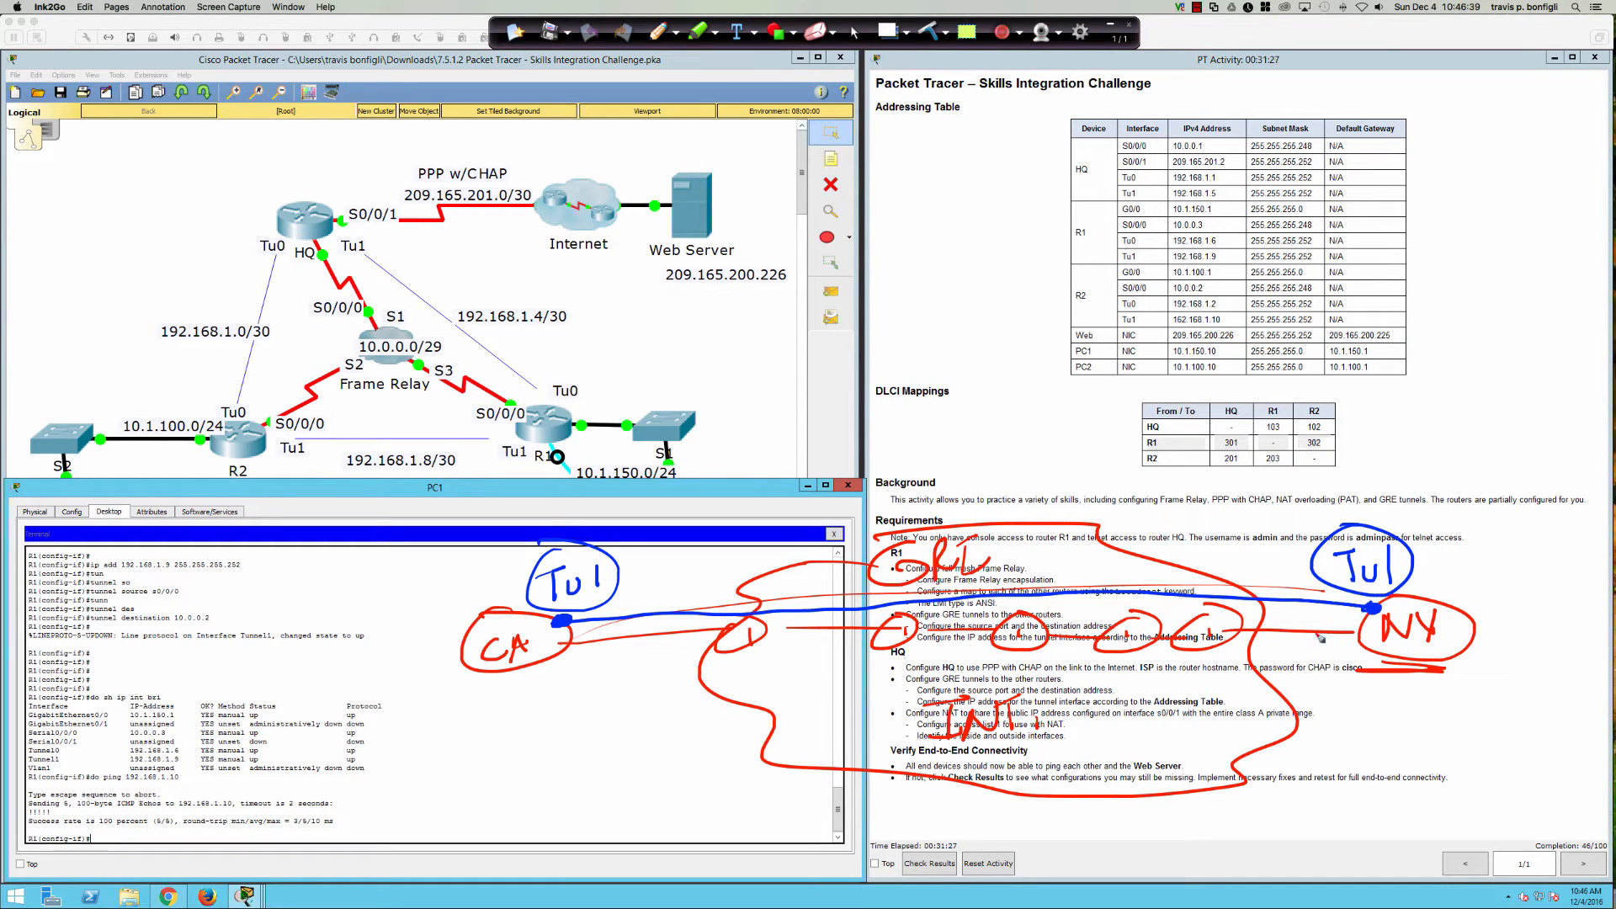
mouse_move(1362, 635)
mouse_down()
mouse_move(1366, 648)
mouse_move(1212, 632)
mouse_move(1073, 665)
mouse_move(1014, 644)
mouse_move(875, 665)
mouse_move(557, 667)
mouse_up()
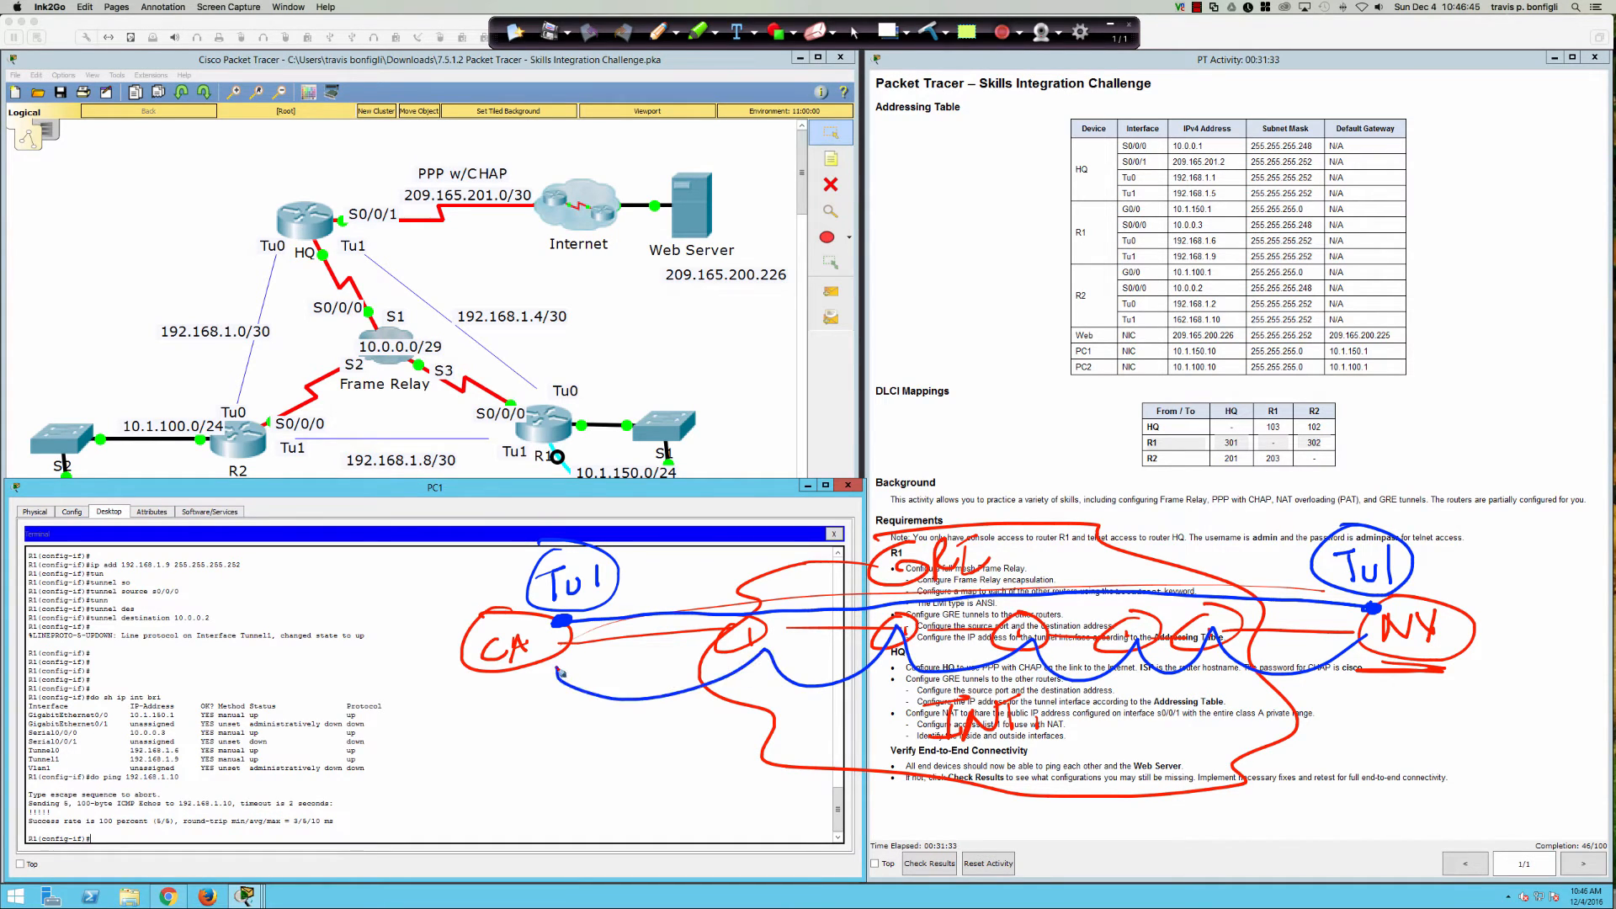
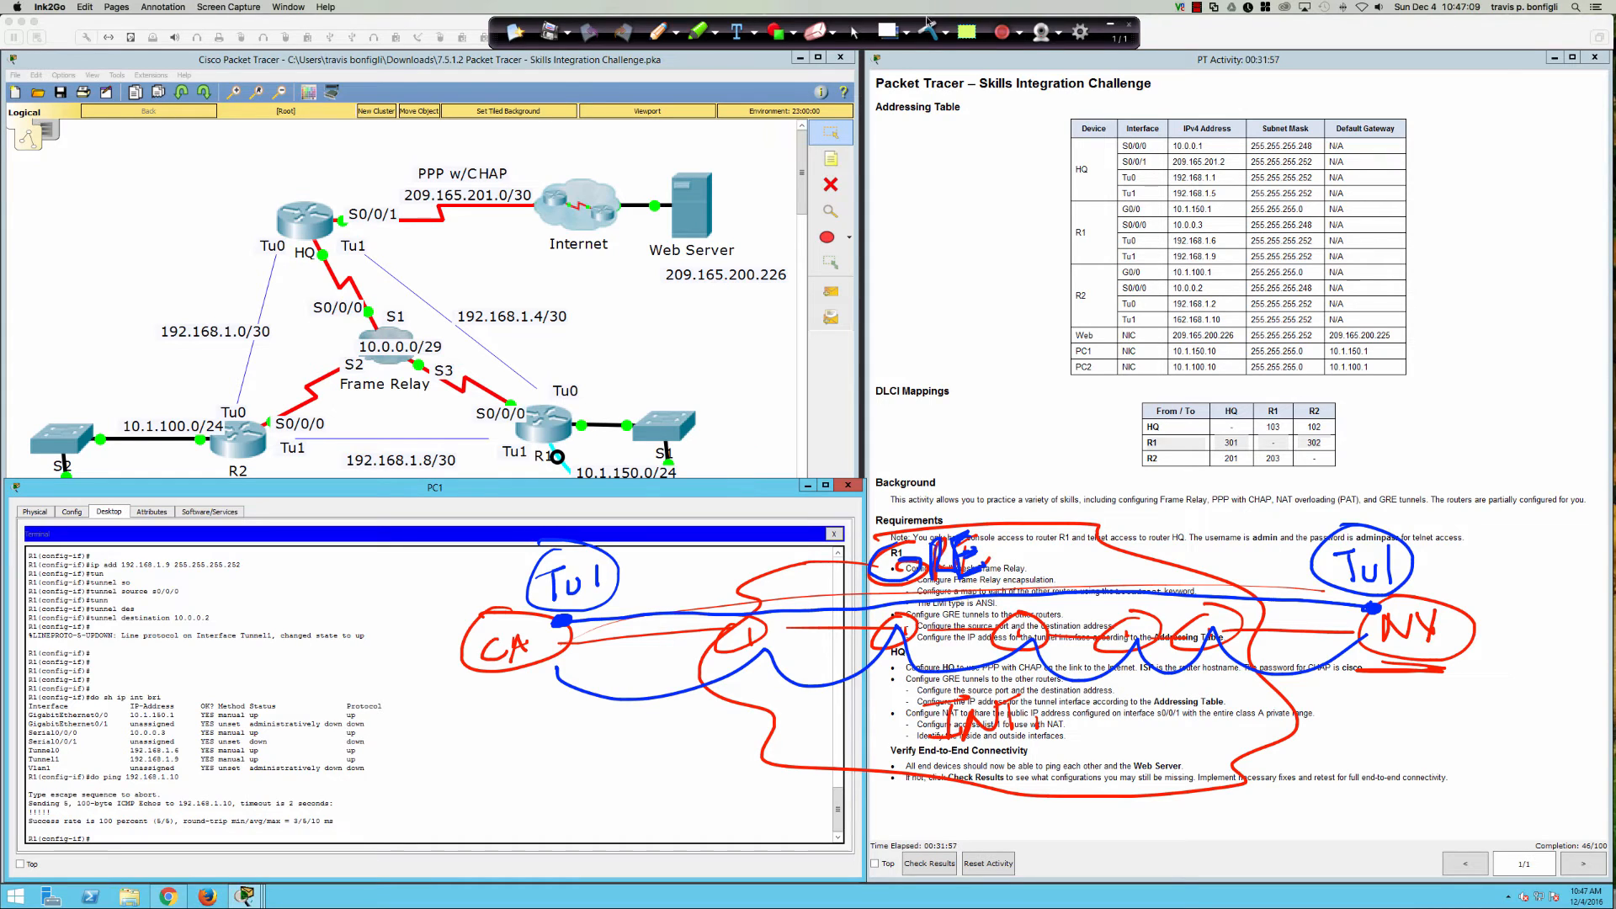
Step: Erase the drawn annotations and review the Tunnel1 state-change message in the R1 terminal
click(851, 35)
click(856, 34)
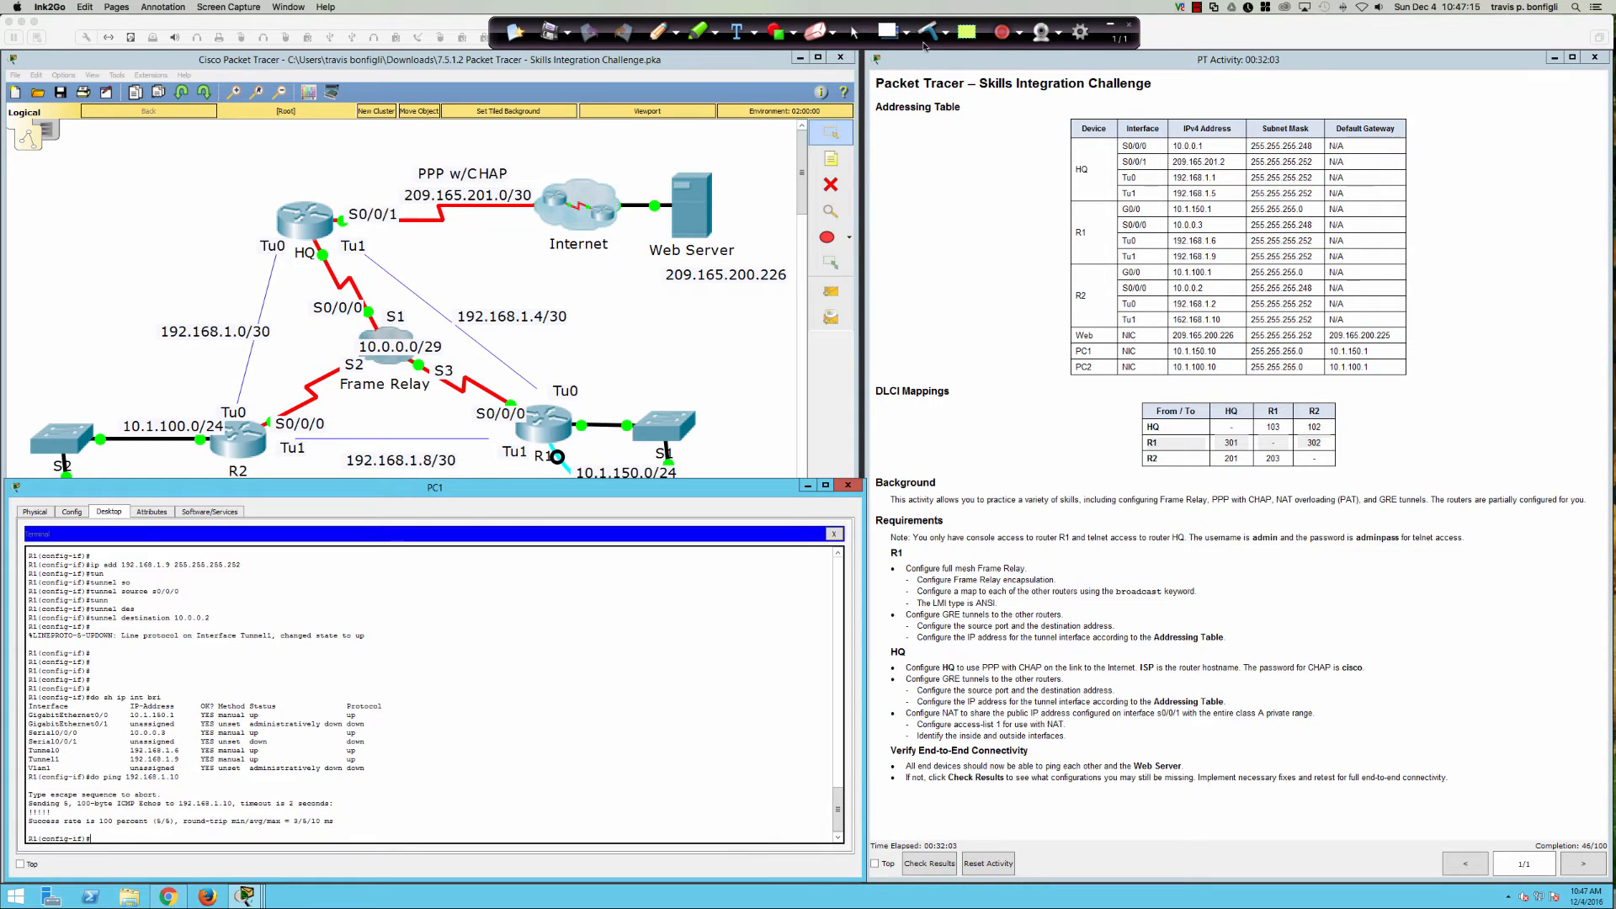
click(591, 632)
drag(592, 632, 591, 626)
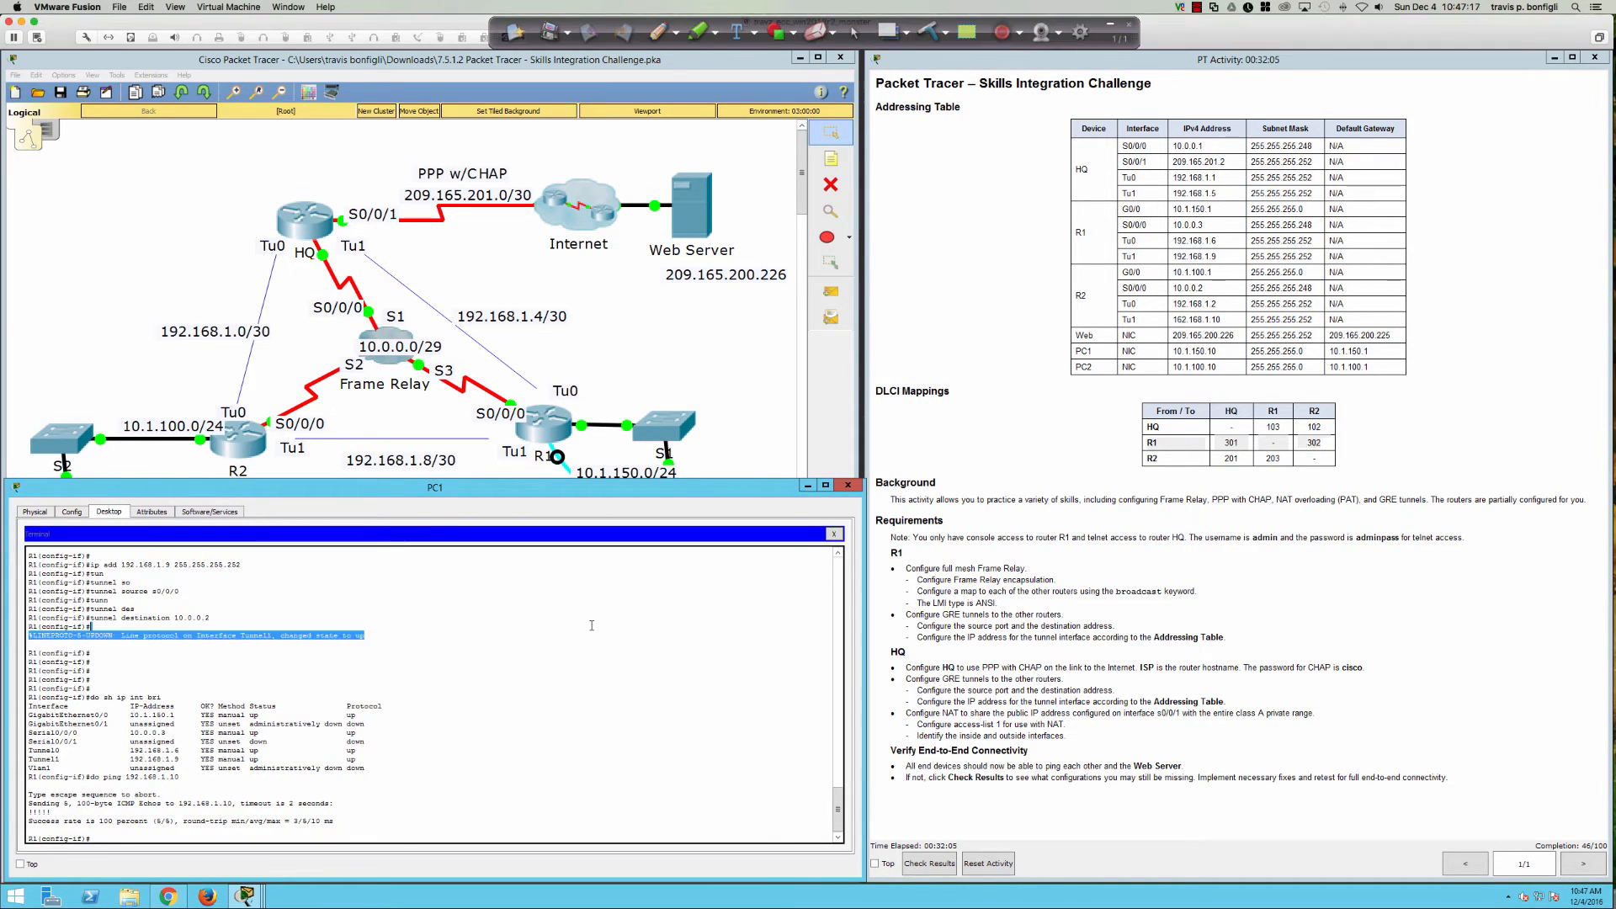
click(586, 662)
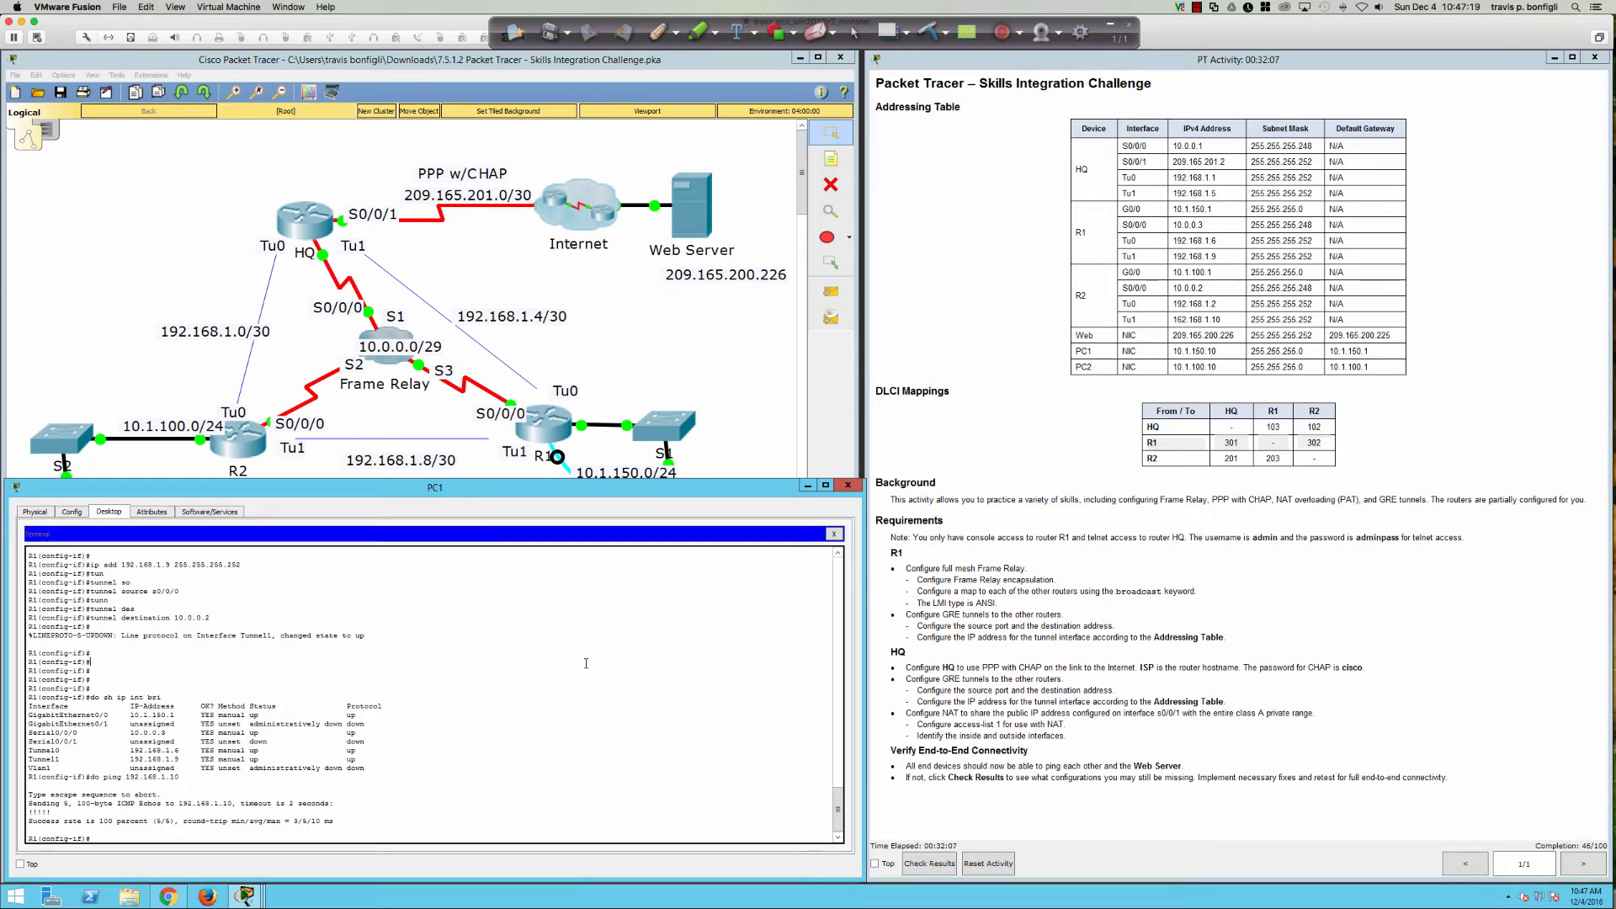
key(Return)
key(Return)
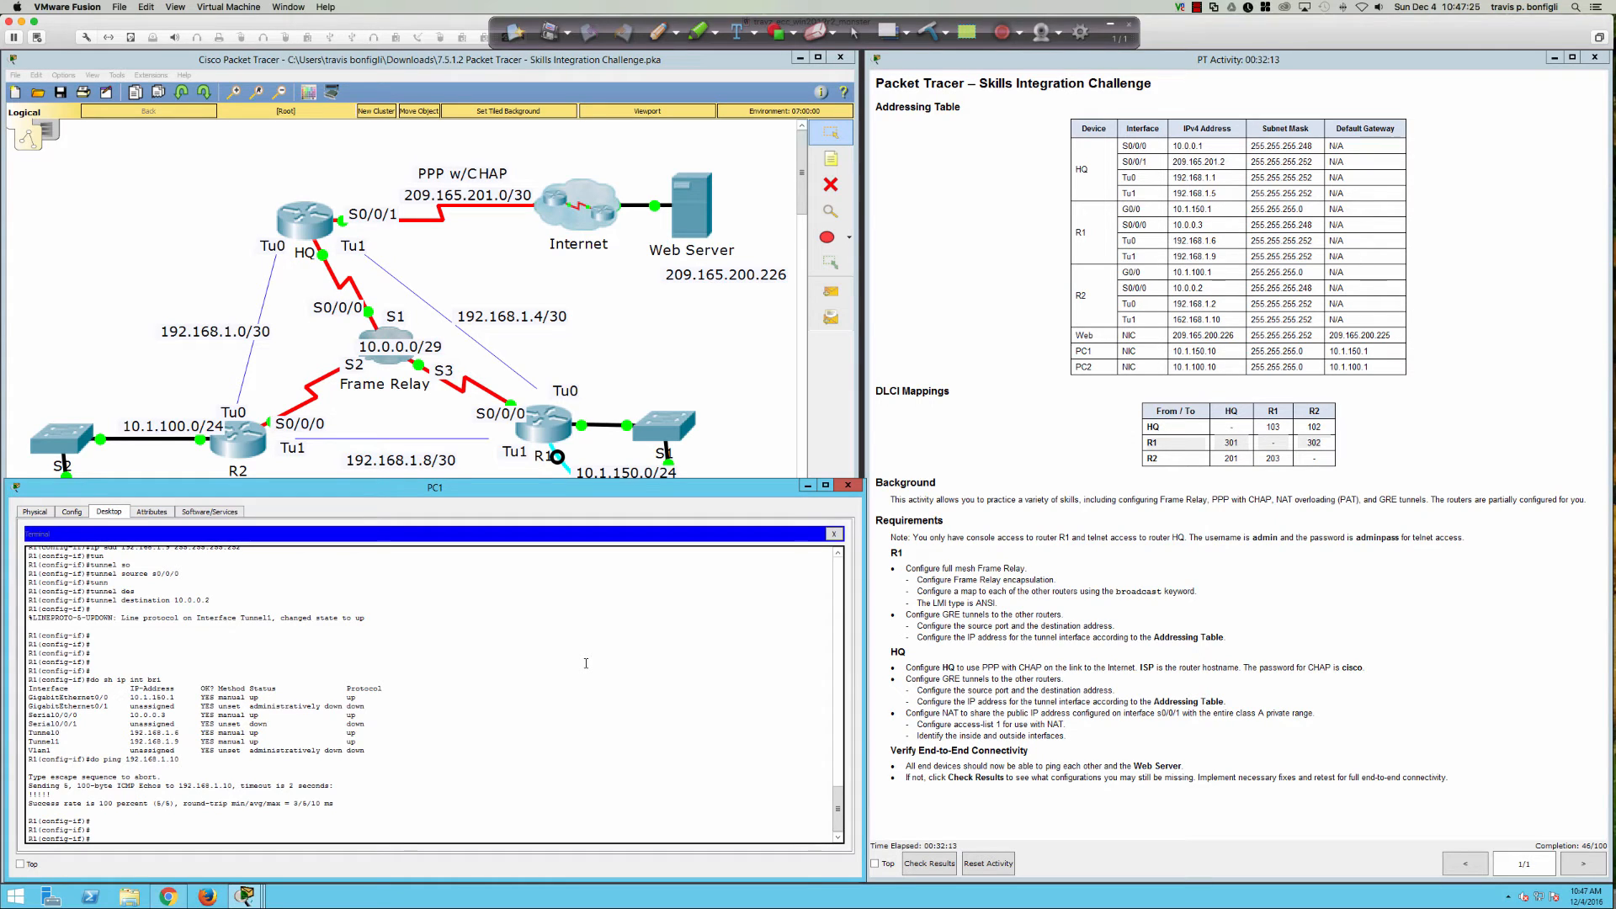
Step: Exit configuration mode, save R1's configuration with wri mem, and prepare telnet 10.0.0.1
text(end)
key(Return)
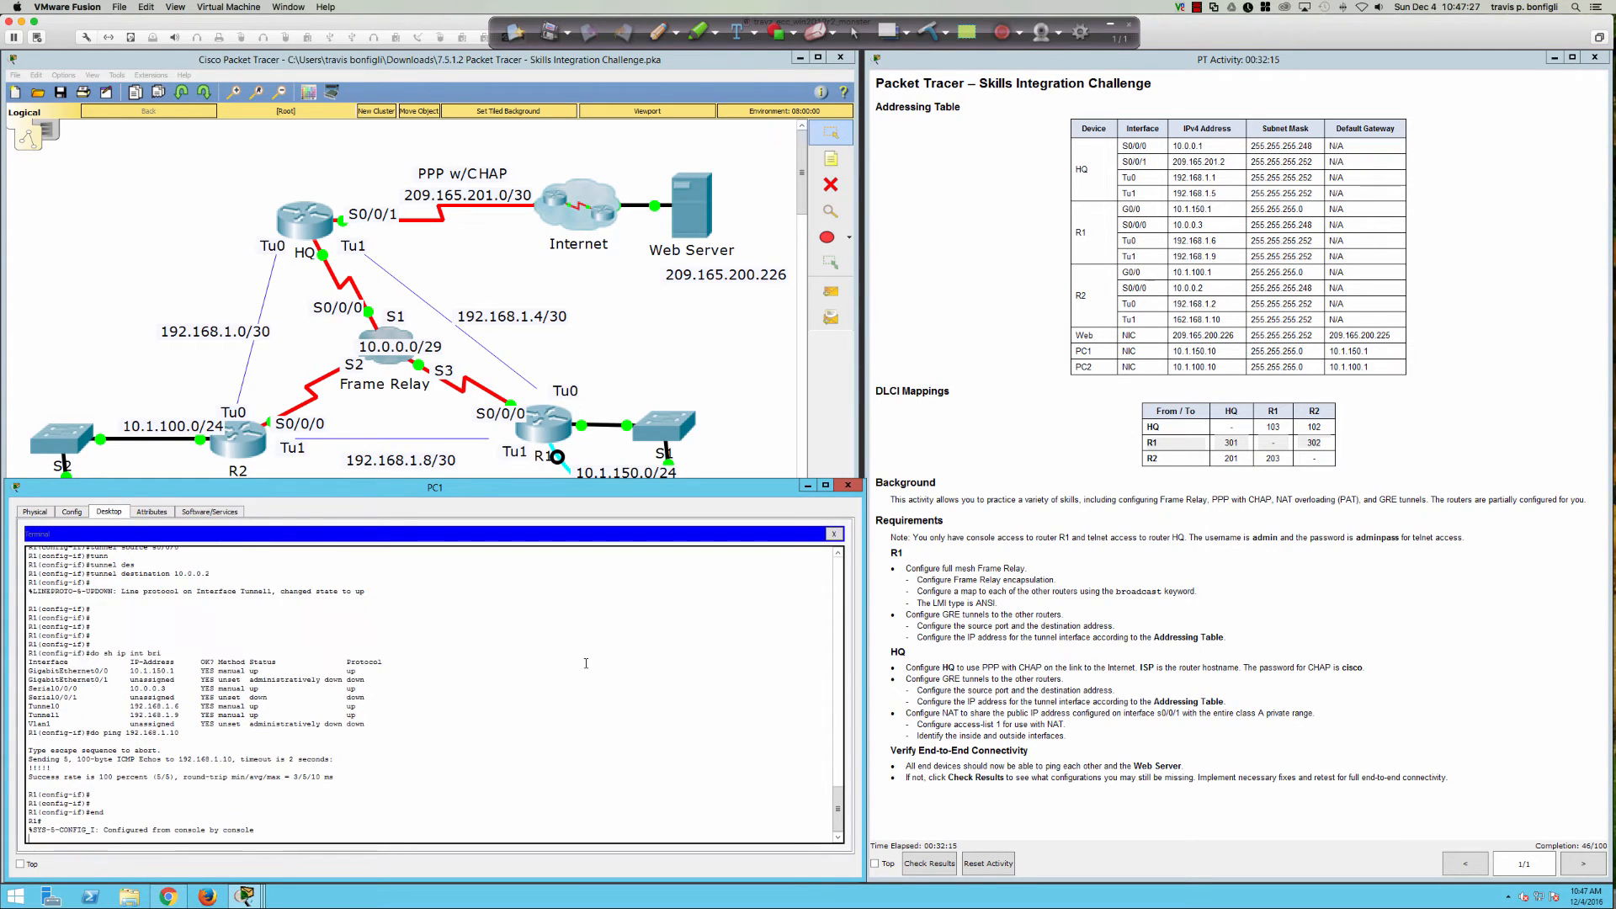
key(Return)
key(Return)
key(Return)
text(wri mem)
key(Return)
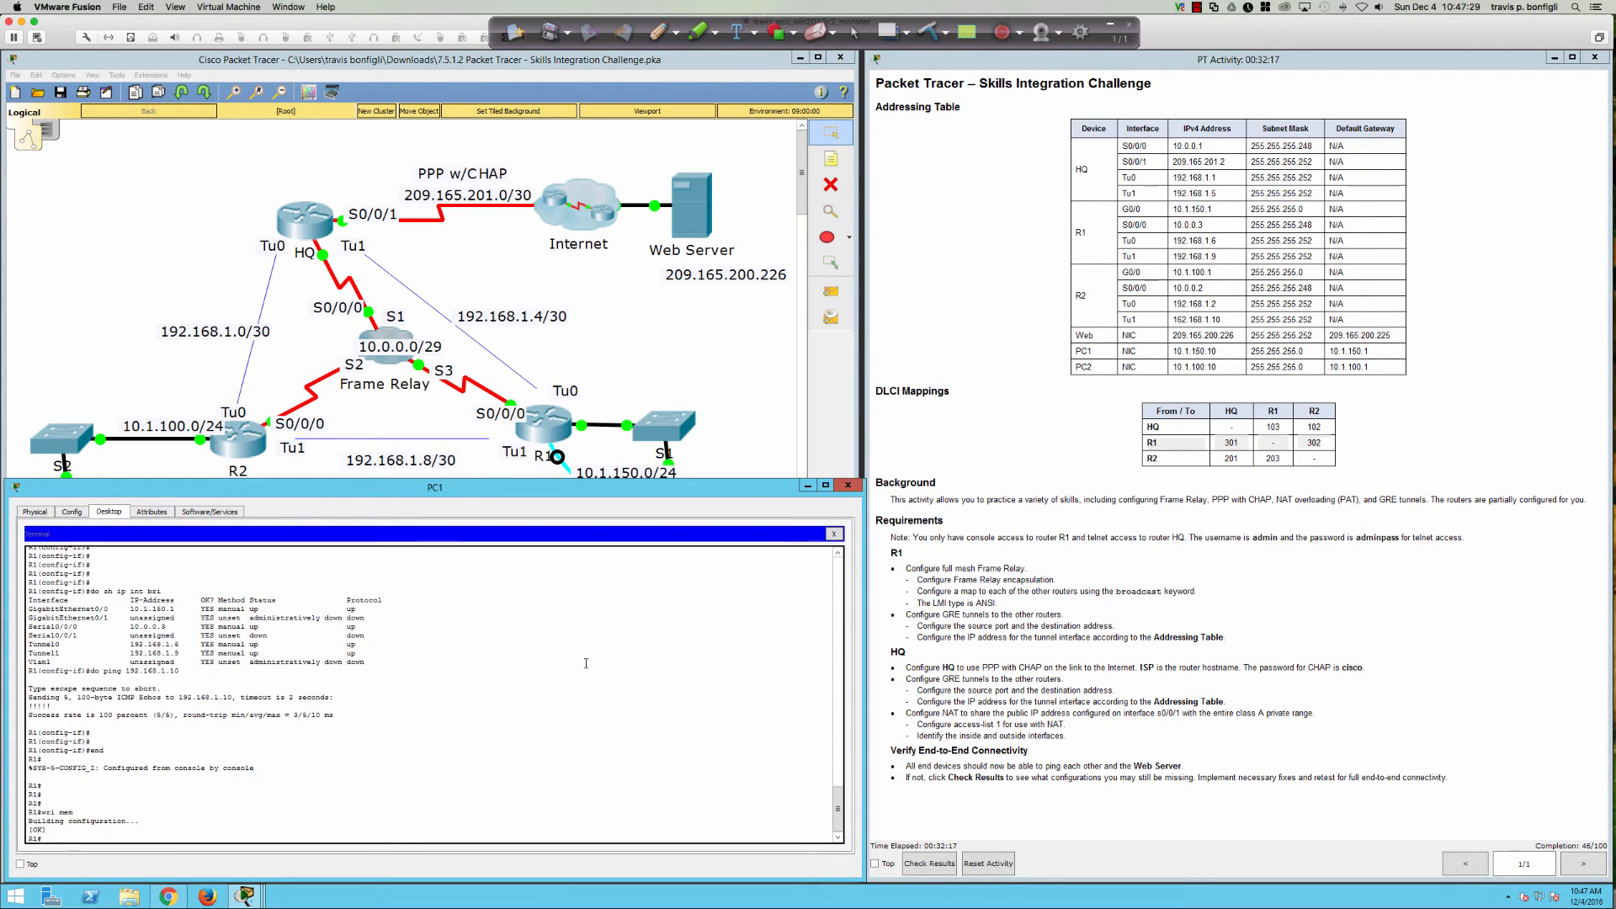
key(Return)
key(Return)
key(Return)
key(Return)
text(tel)
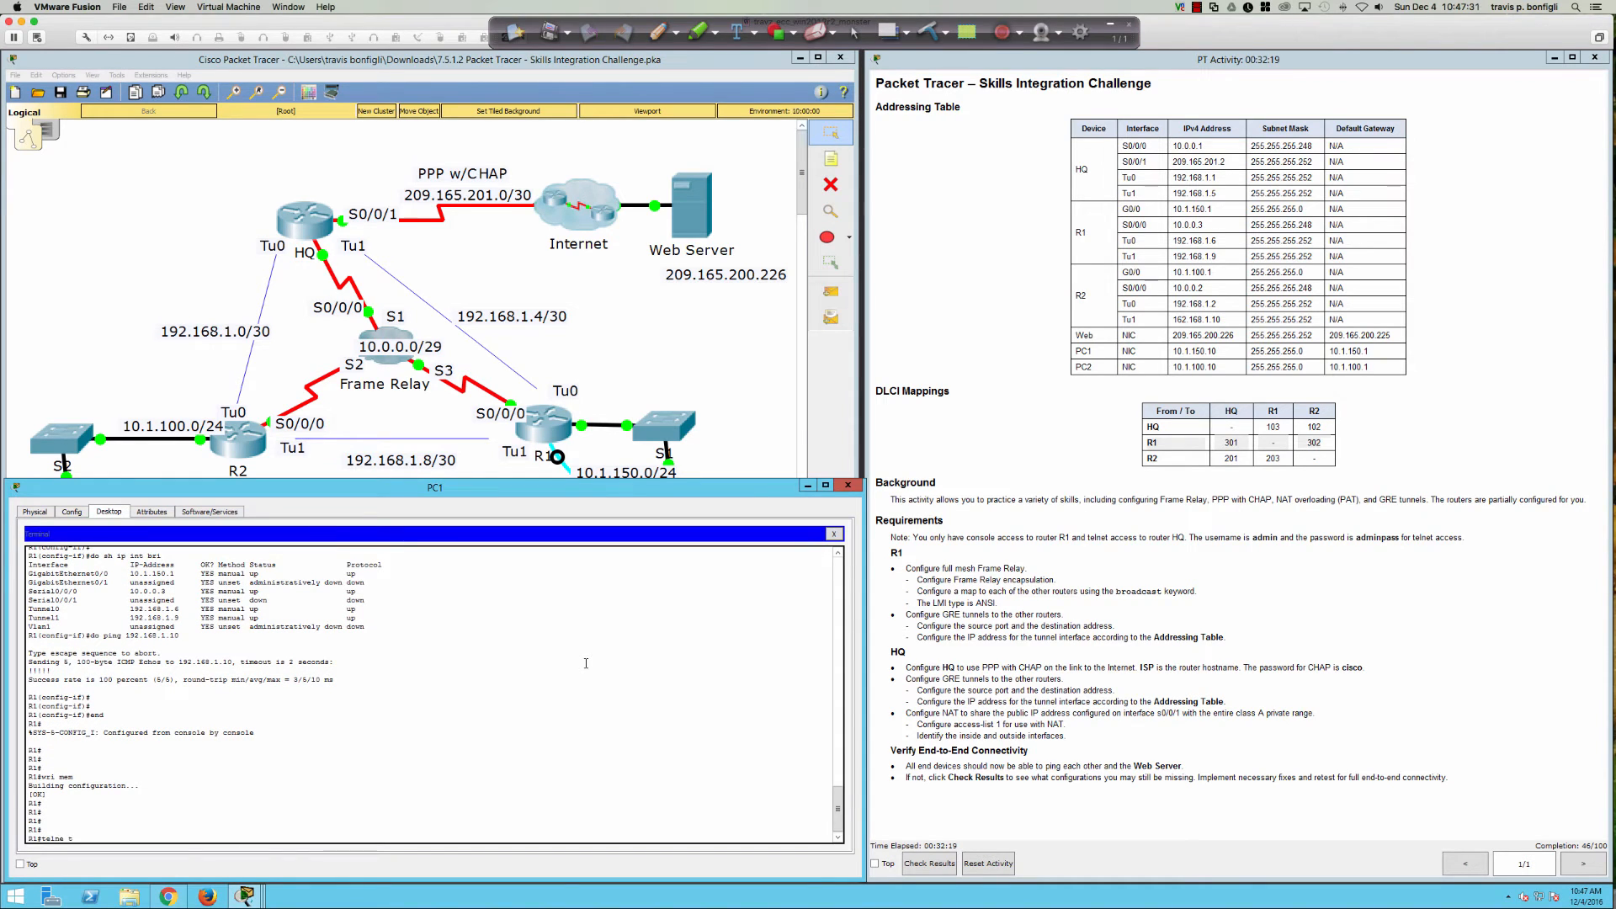
text(net 10.0.0.1)
Step: Telnet into HQ at 10.0.0.1 and log in with the admin username and password
key(Return)
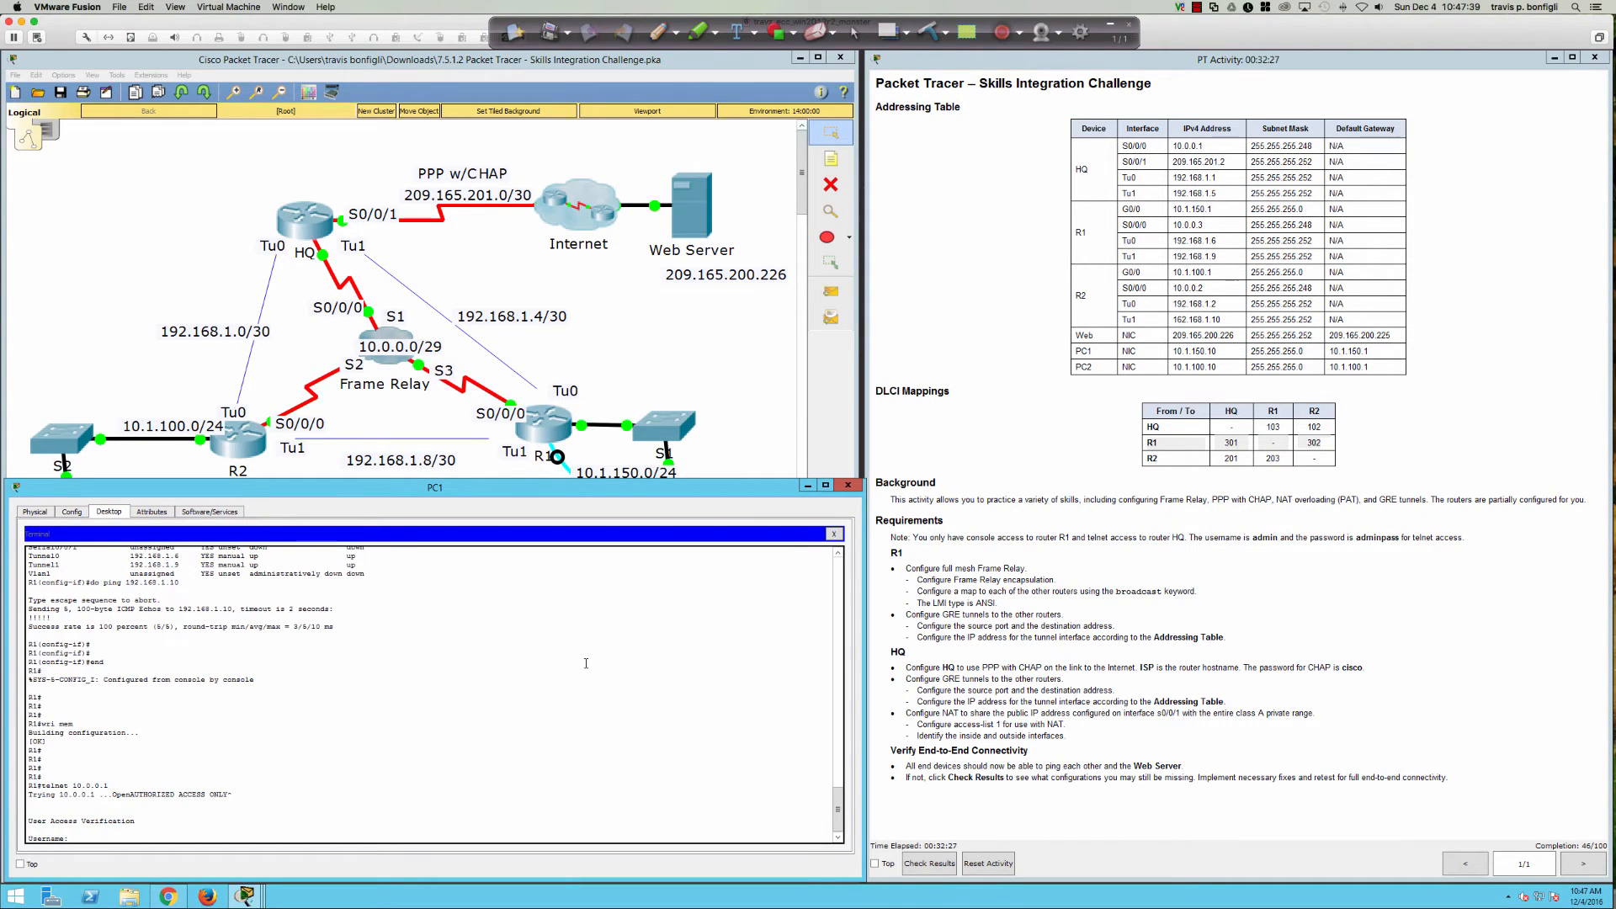
text(admin)
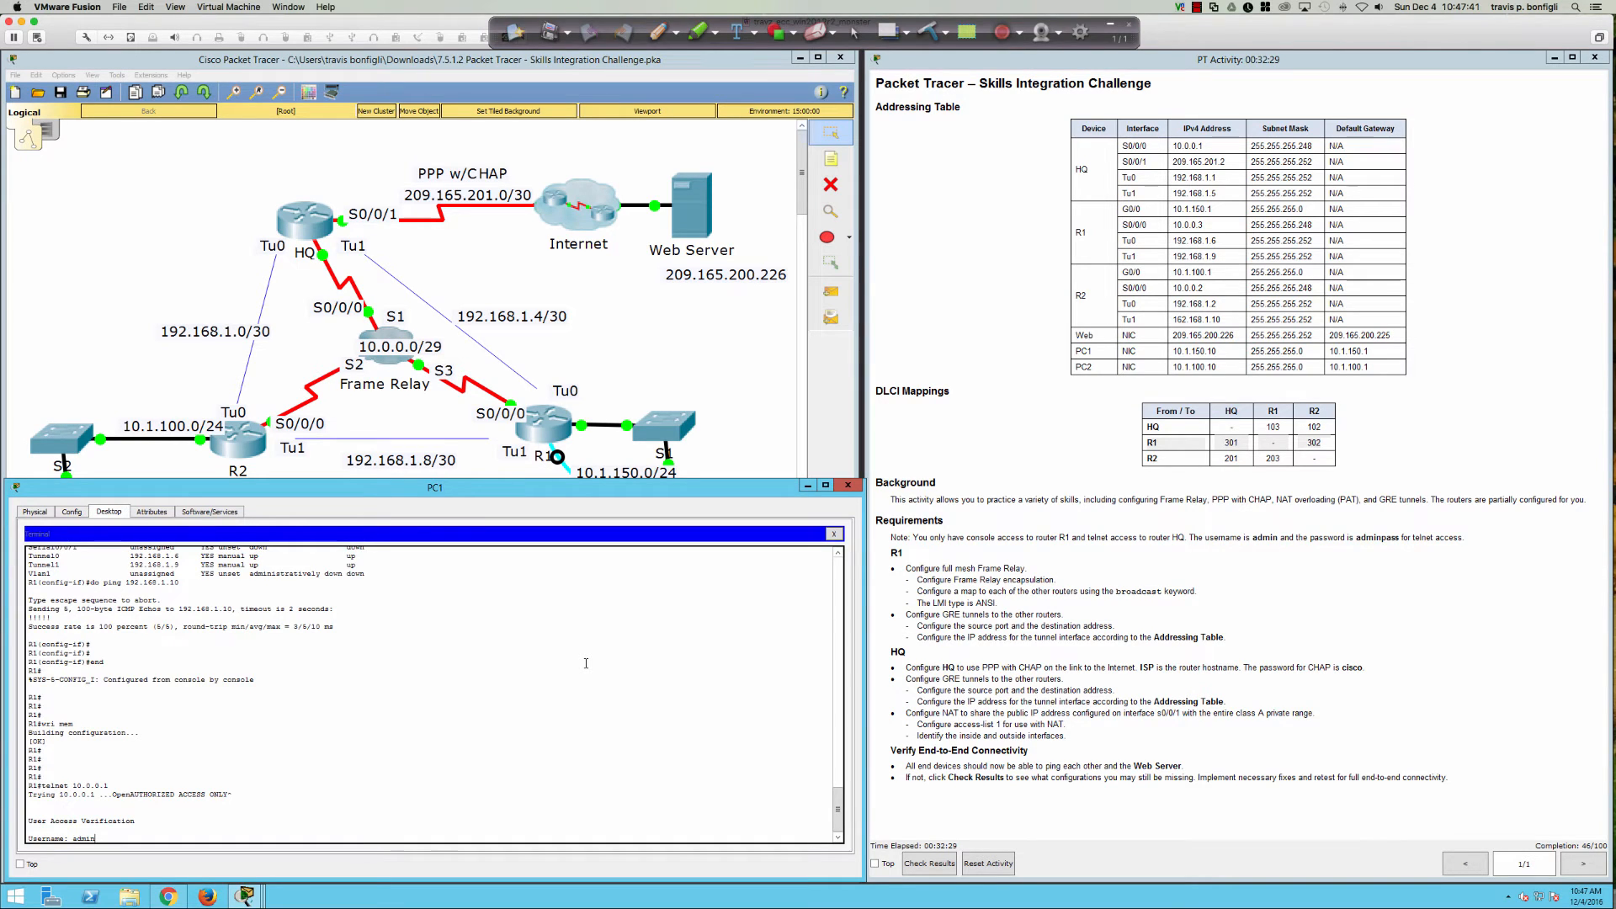
key(Return)
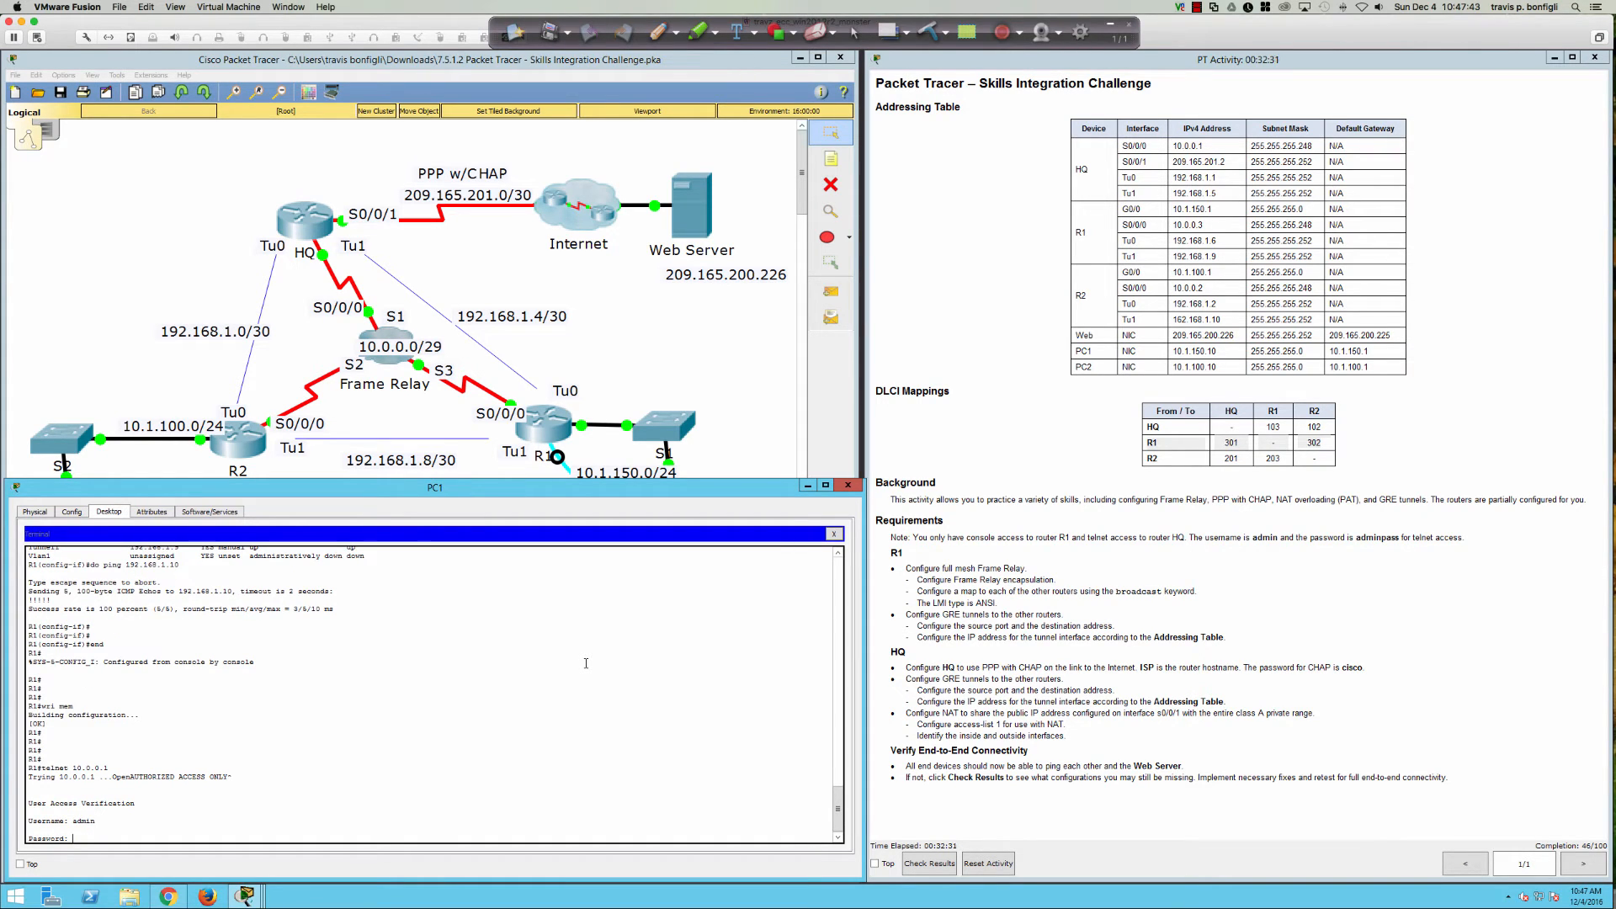
text(adminpass)
key(Return)
key(Return)
key(Return)
key(Return)
key(Return)
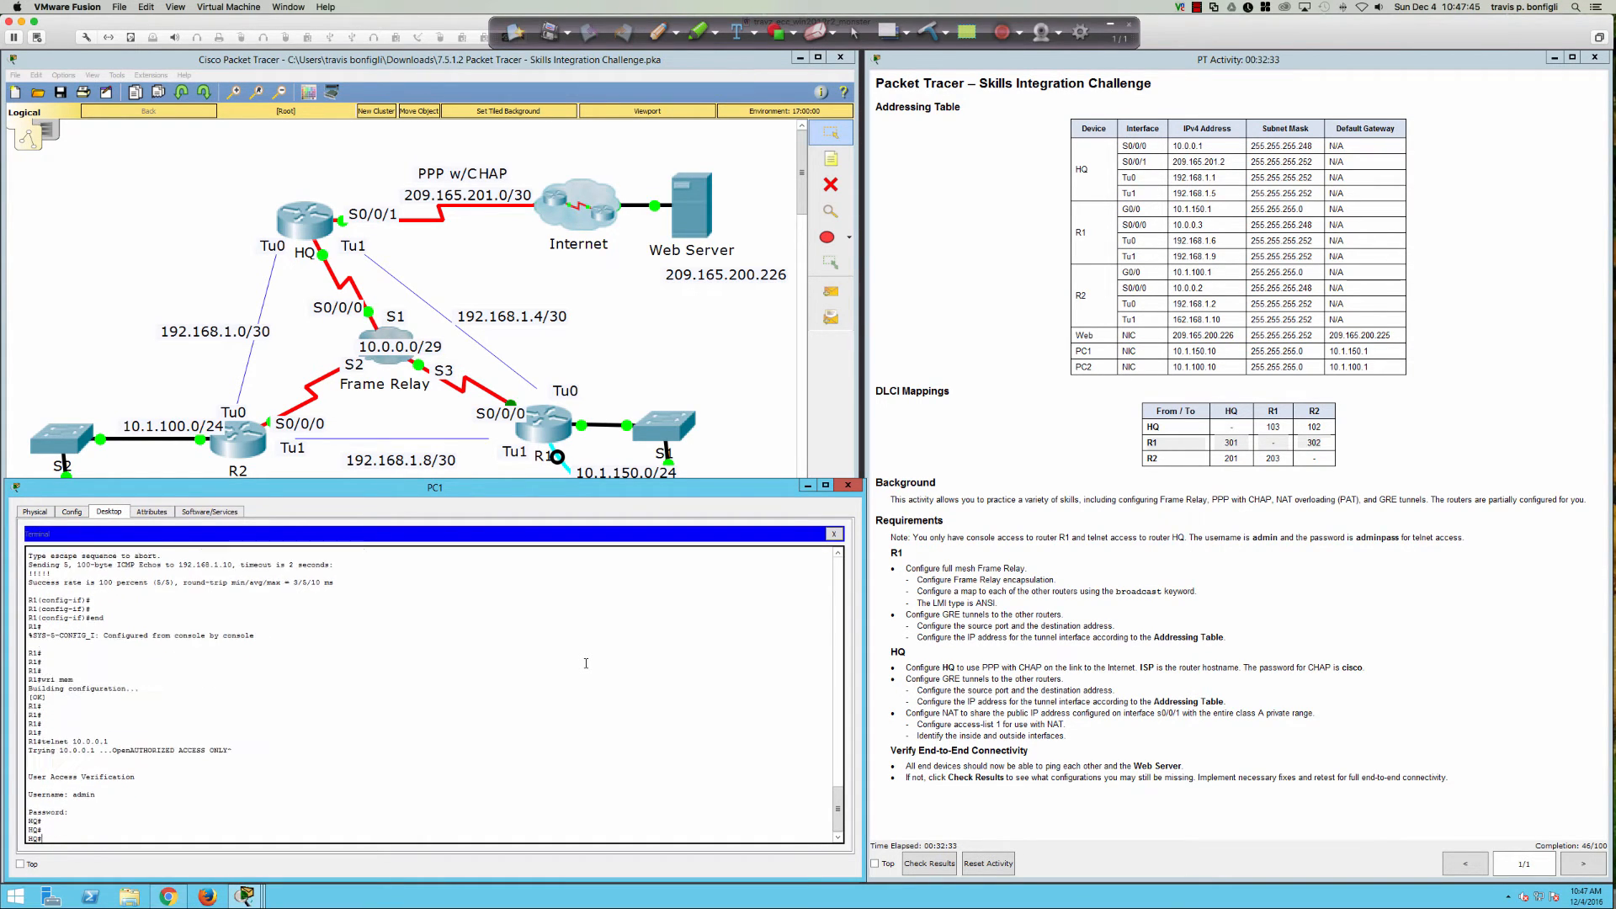
Step: Enter global configuration on HQ and view the interface status summary with do sh ip int bri
text(conf t)
key(Return)
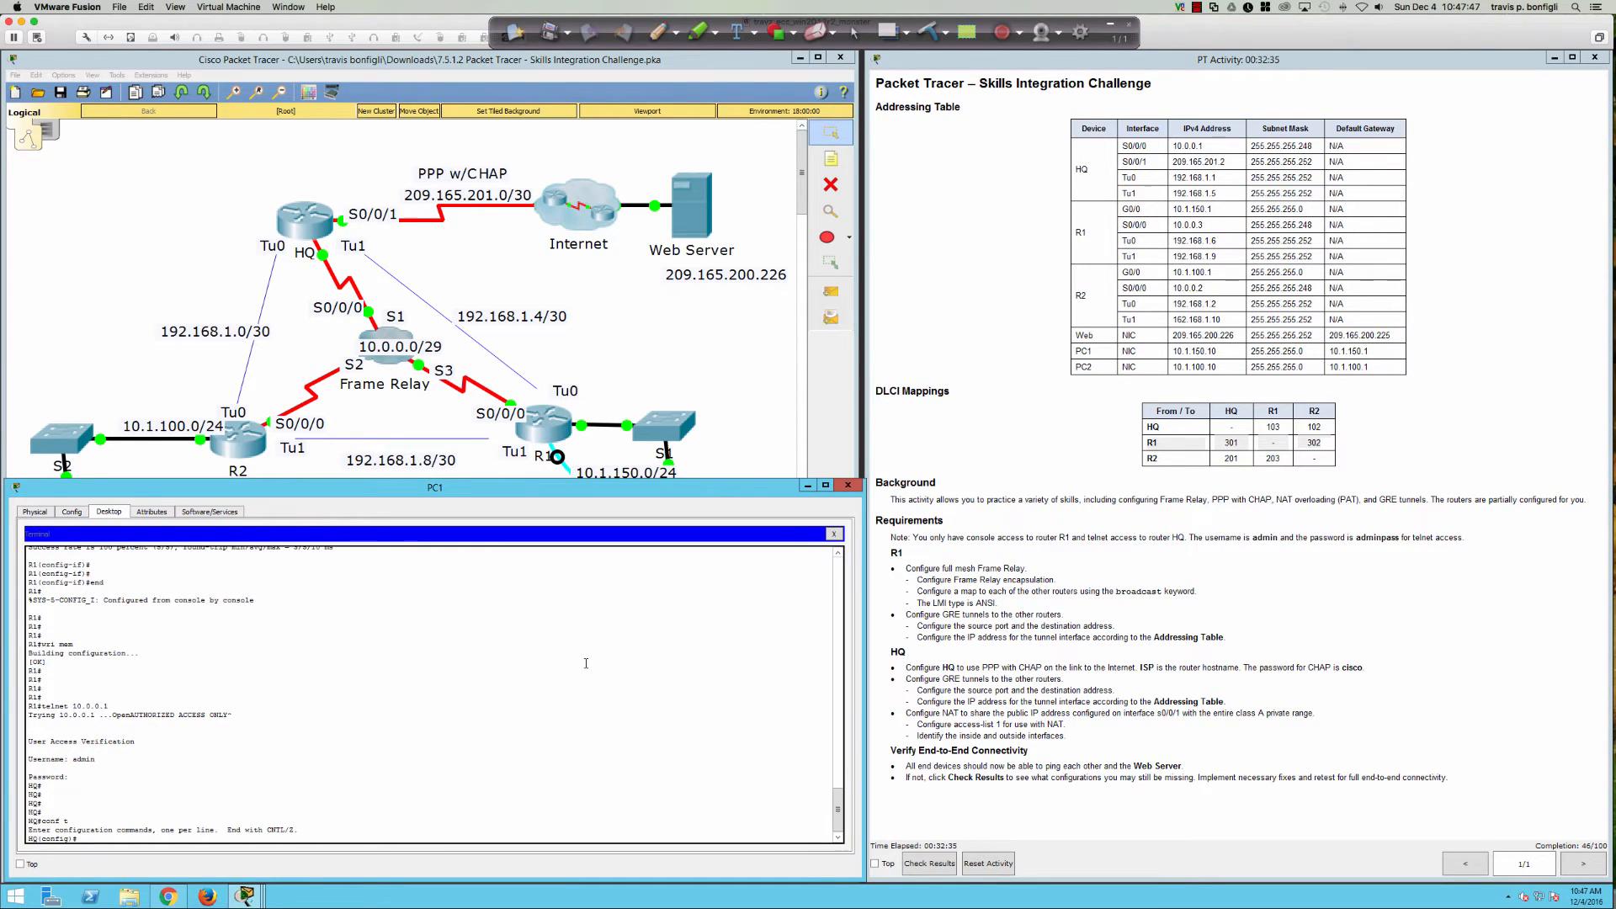
key(Return)
key(Return)
key(Return)
key(Return)
text(do sh run)
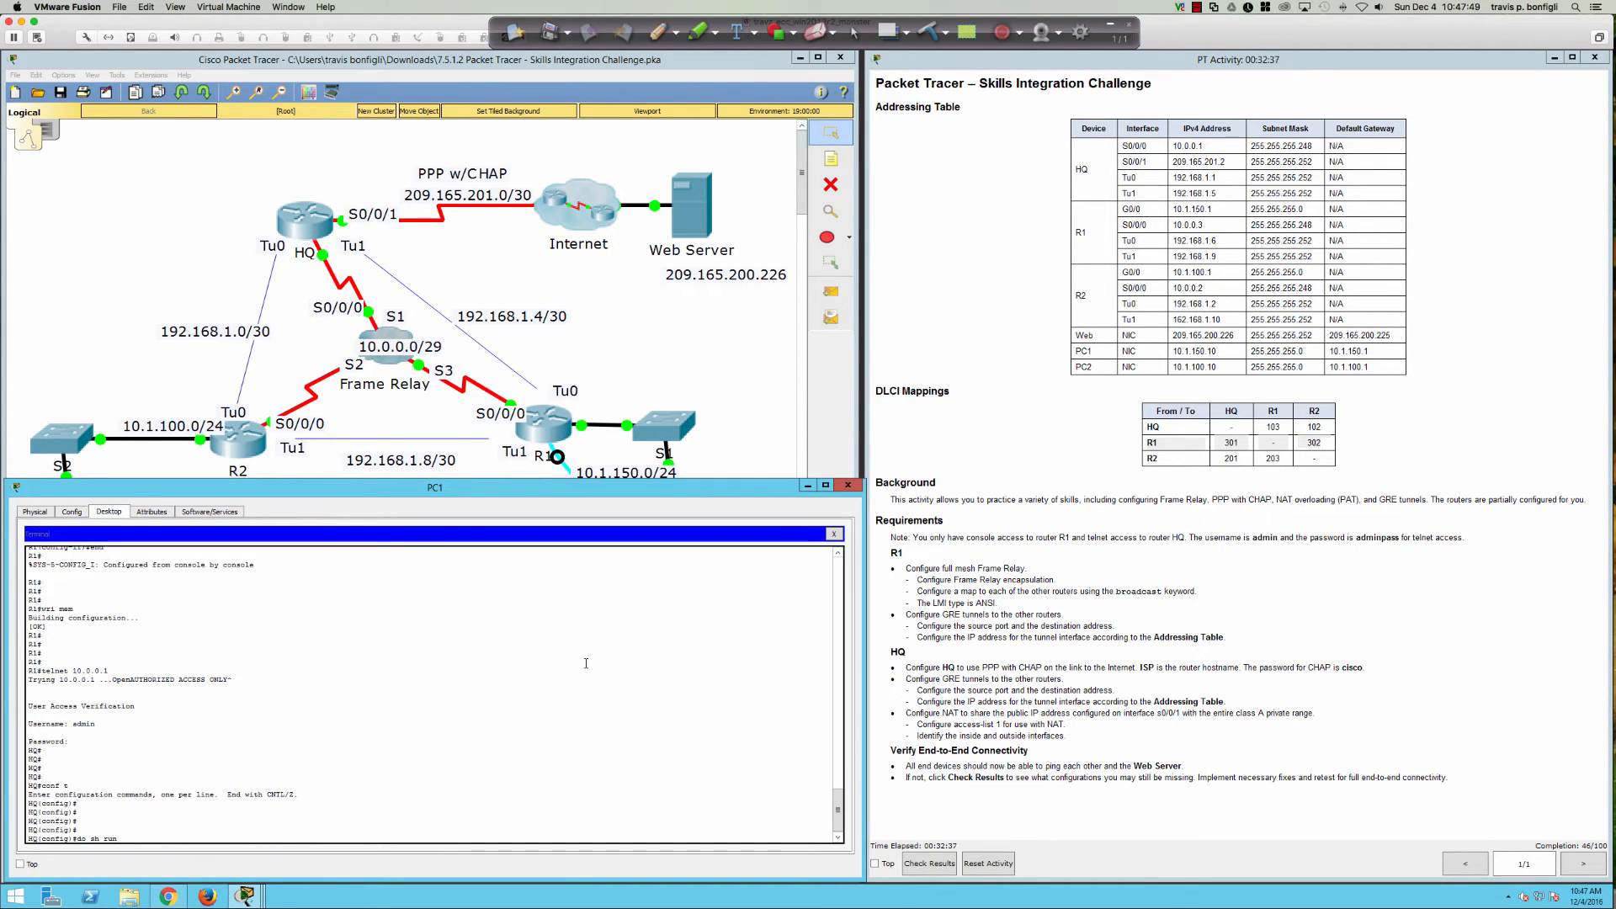
key(BackSpace)
key(BackSpace)
text(ip int bri)
key(Return)
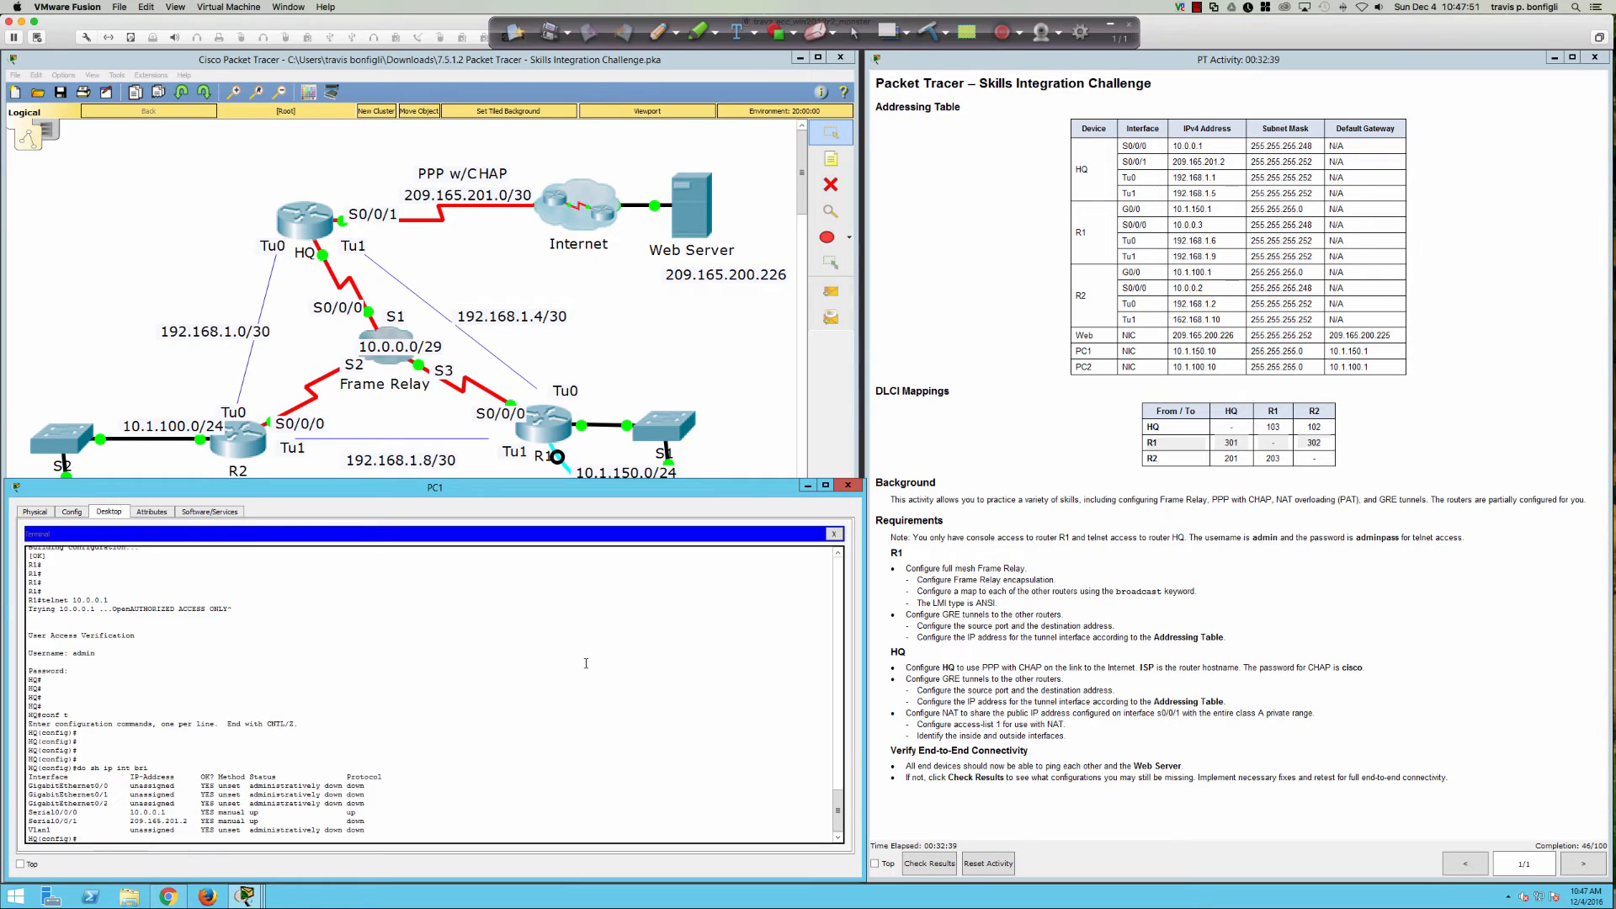
key(Return)
key(Return)
key(Return)
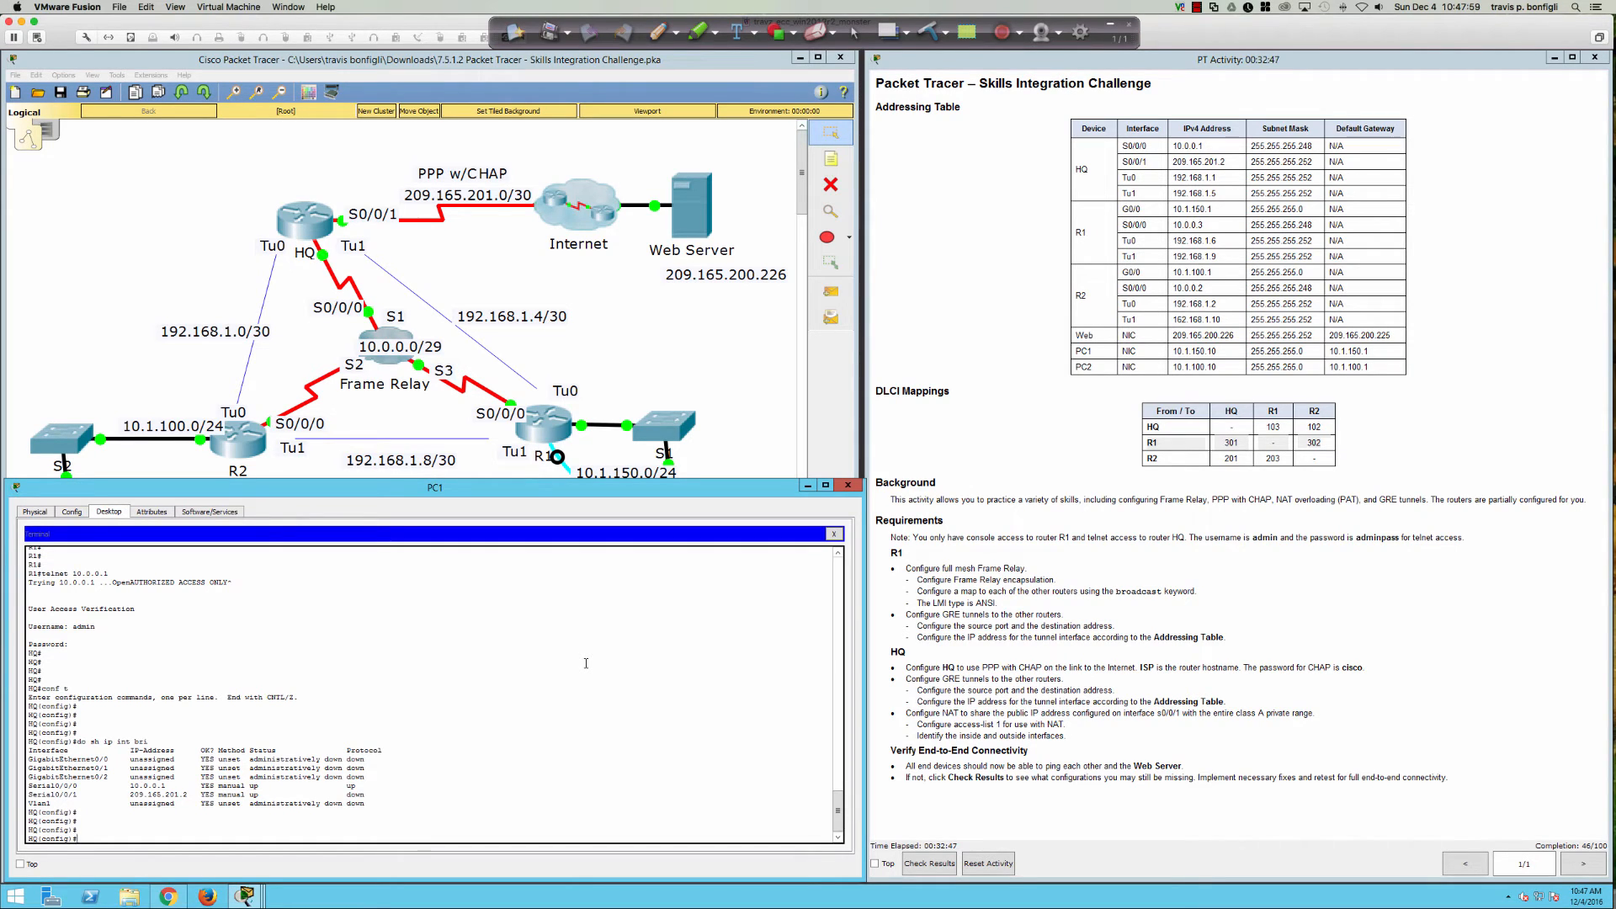
key(Return)
key(Return)
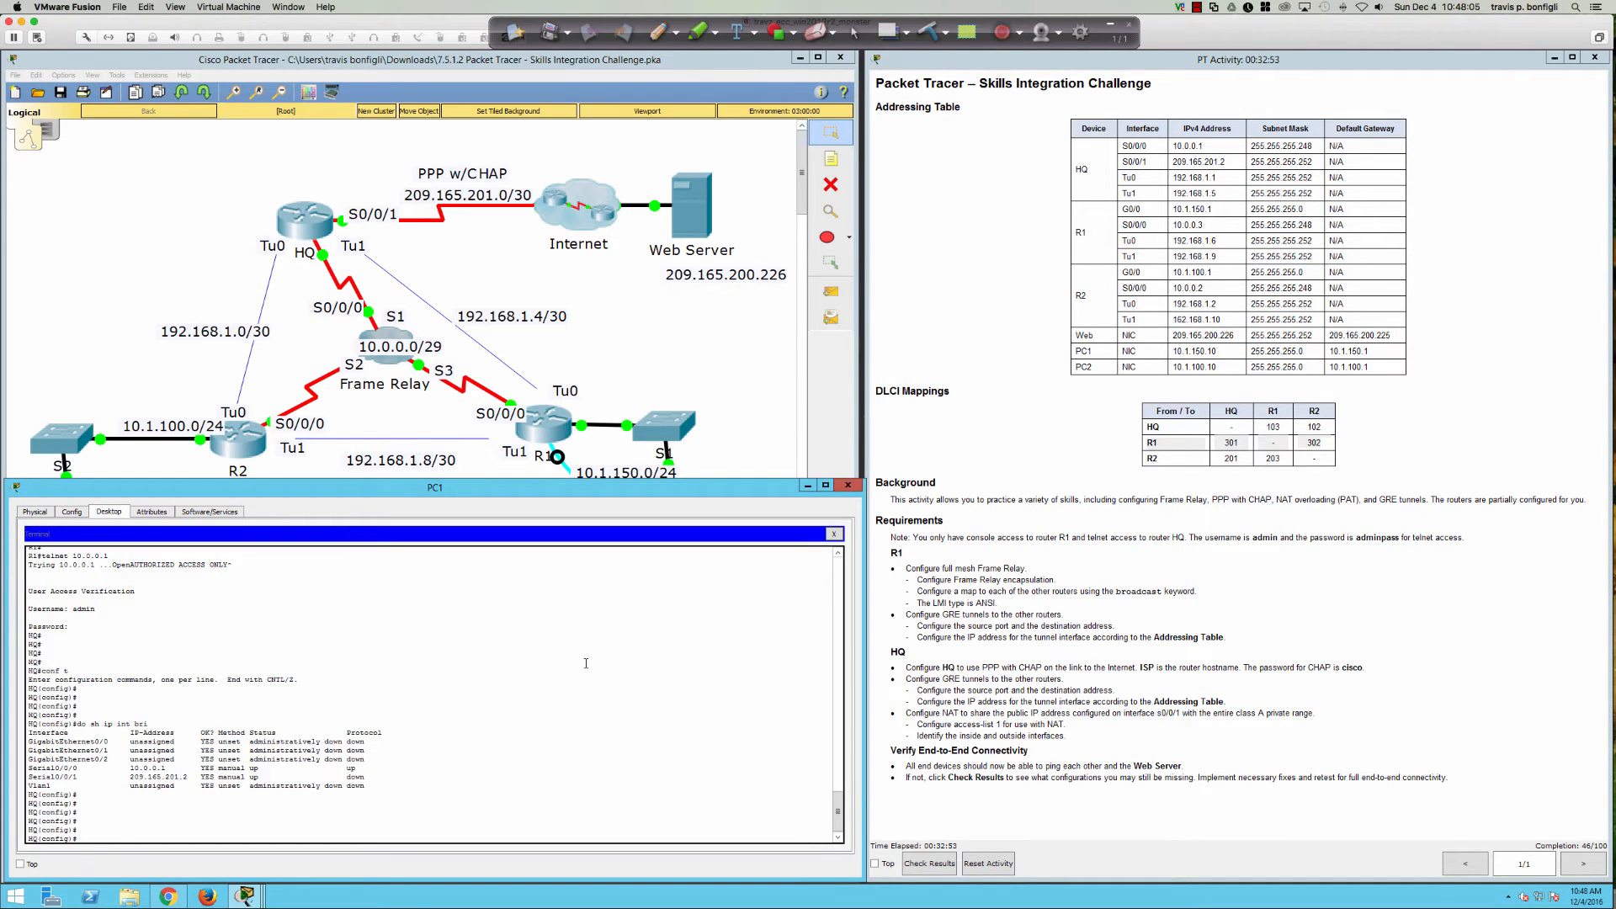
Step: Page through HQ's running configuration to the Serial0/0/1 settings toward ISP at 209.165.201.2
text(do sh run)
key(Return)
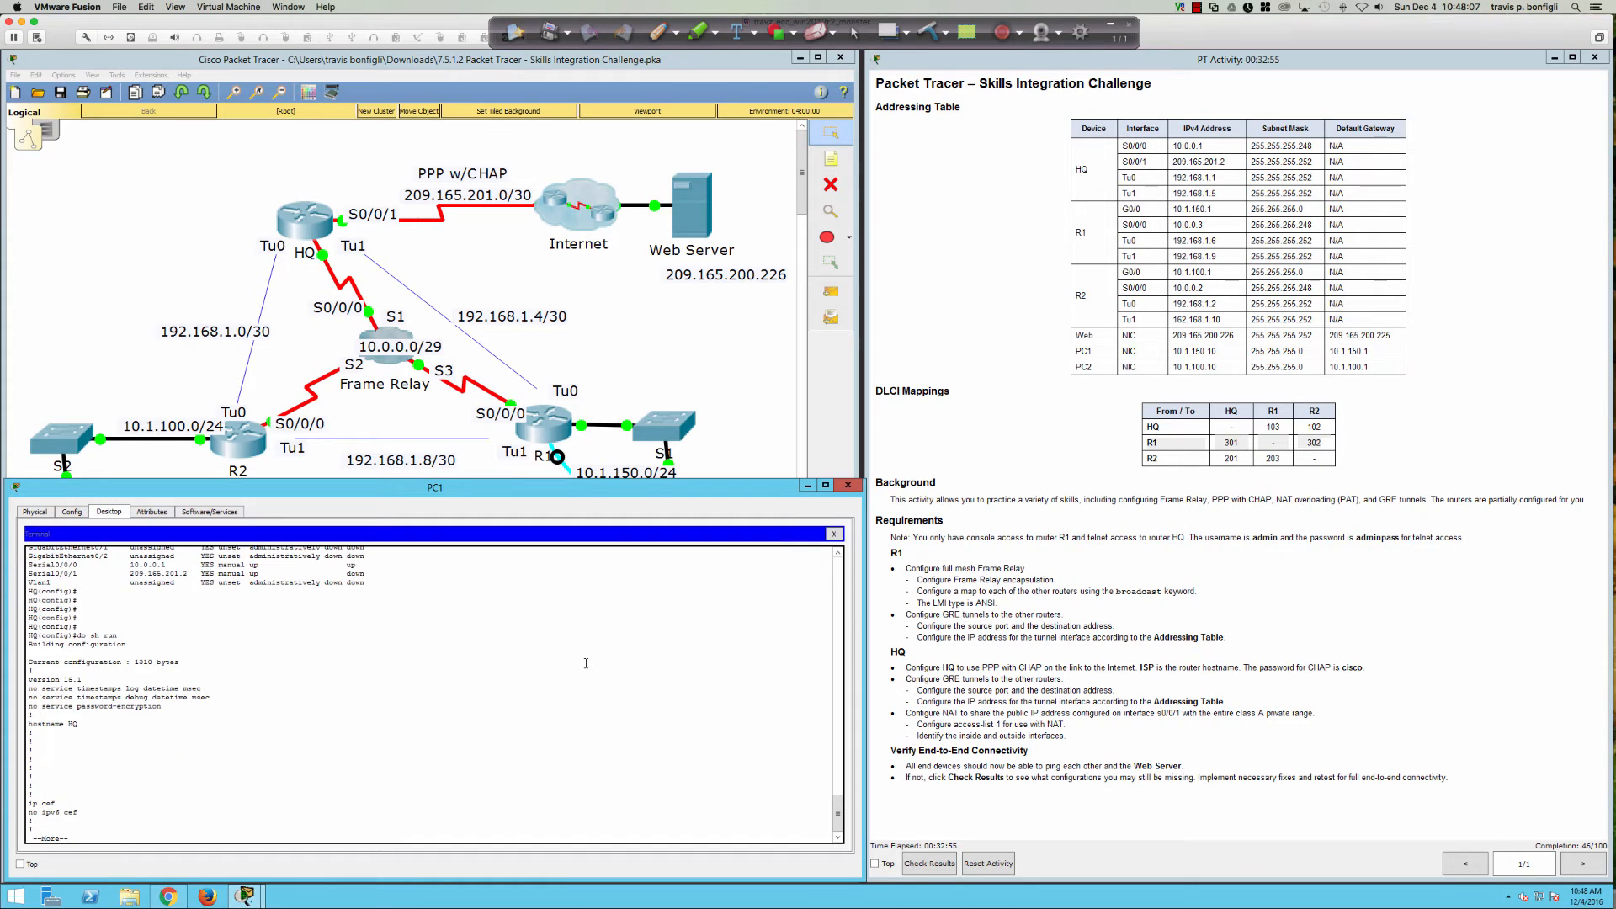
key(space)
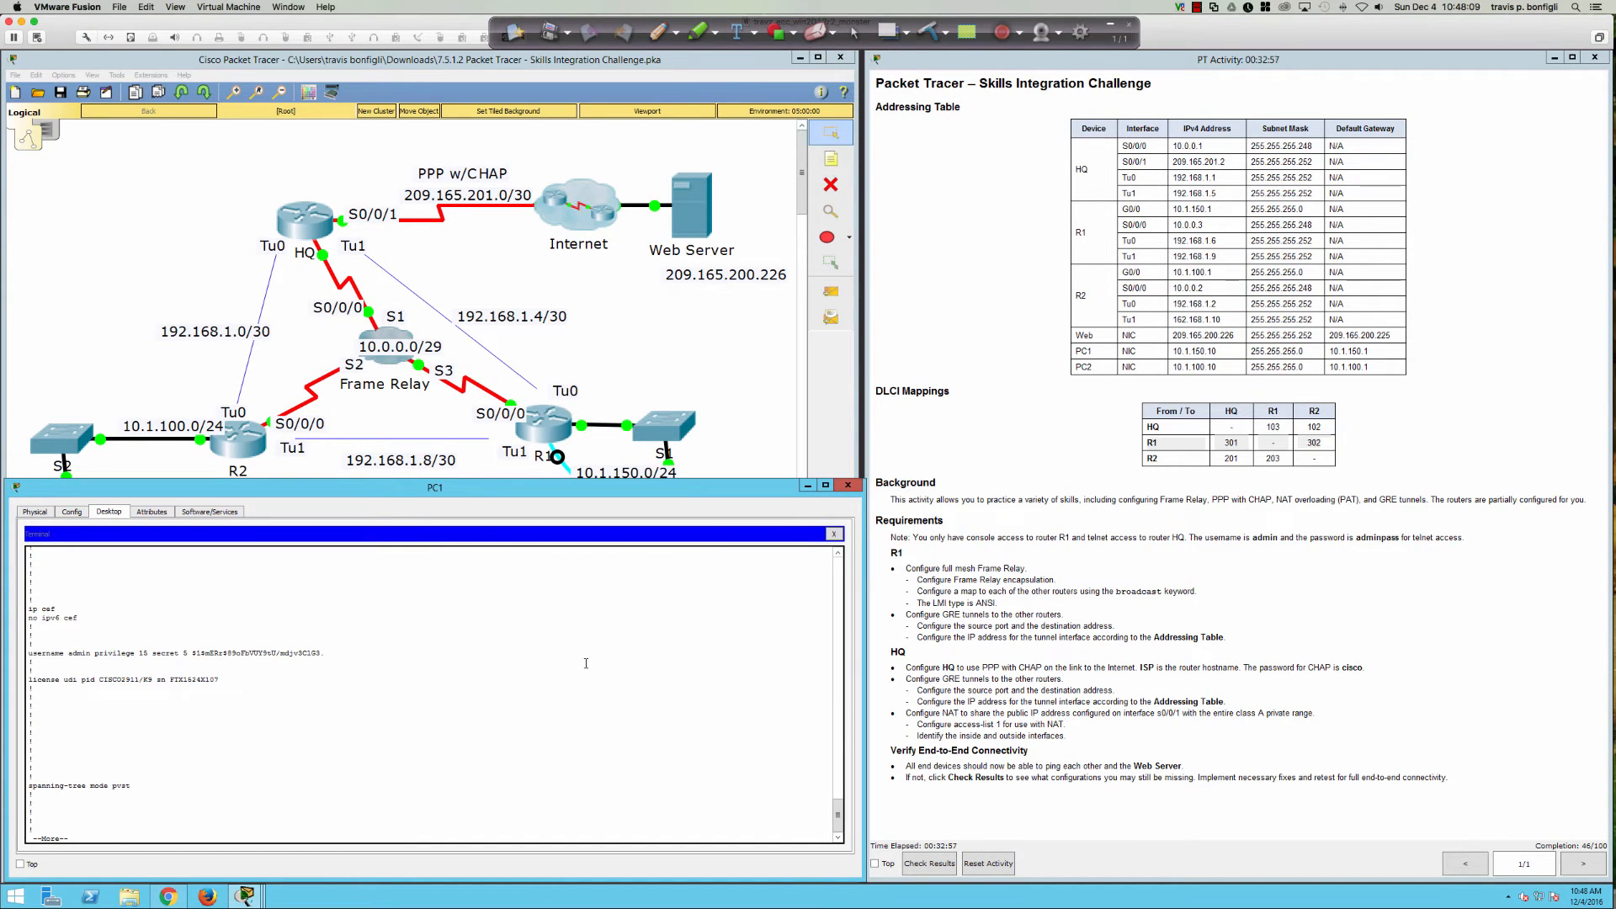
key(space)
key(space)
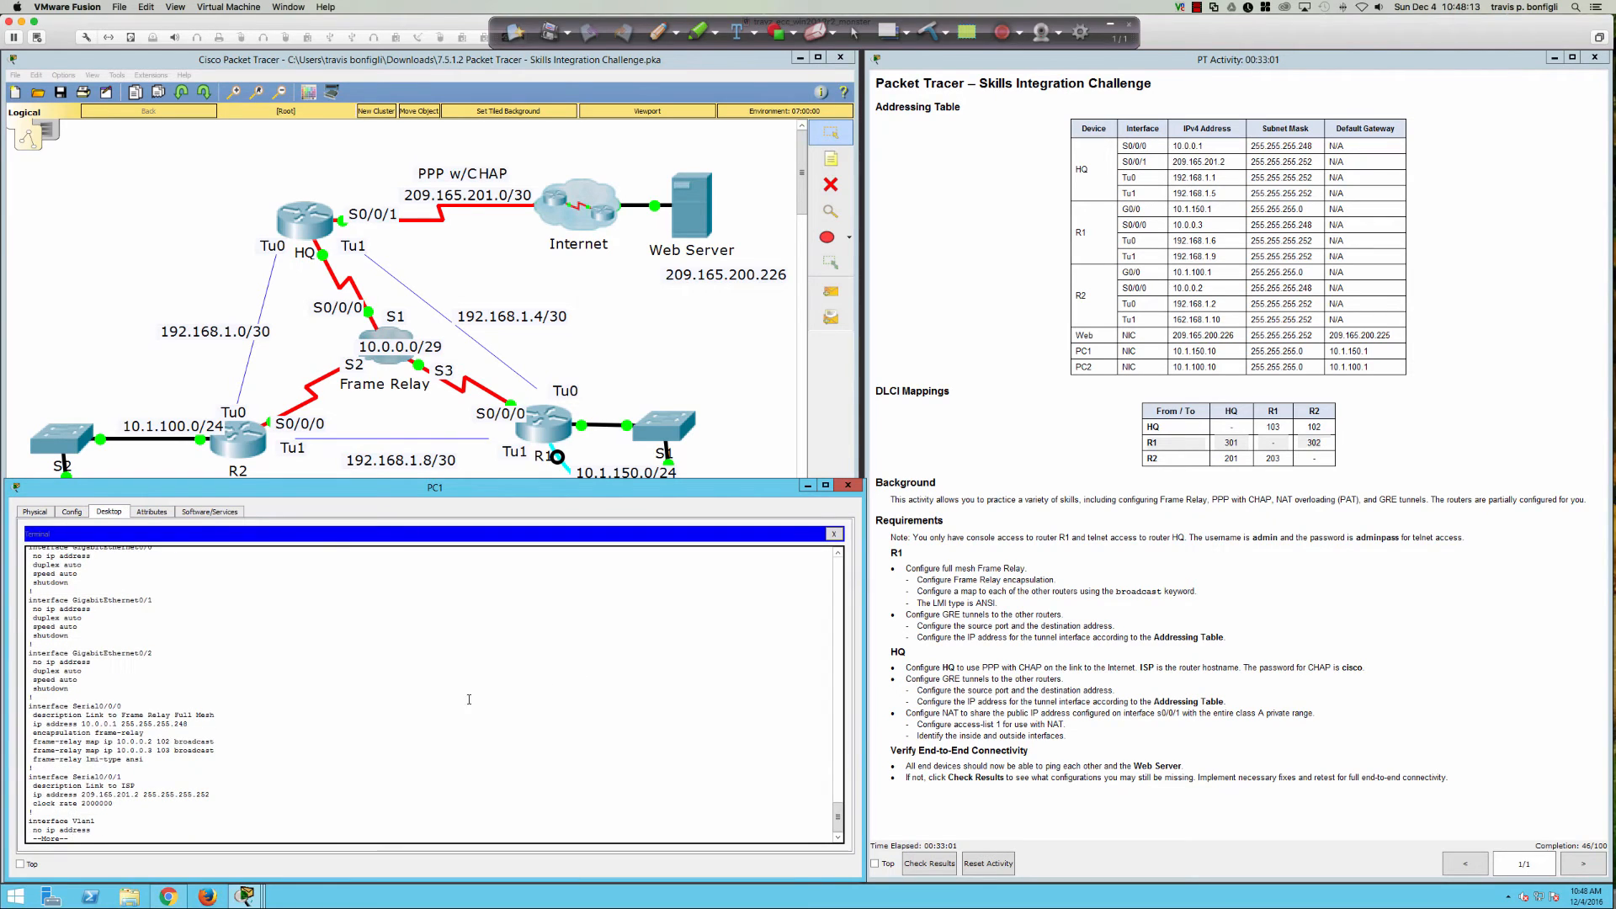
drag(72, 776, 143, 803)
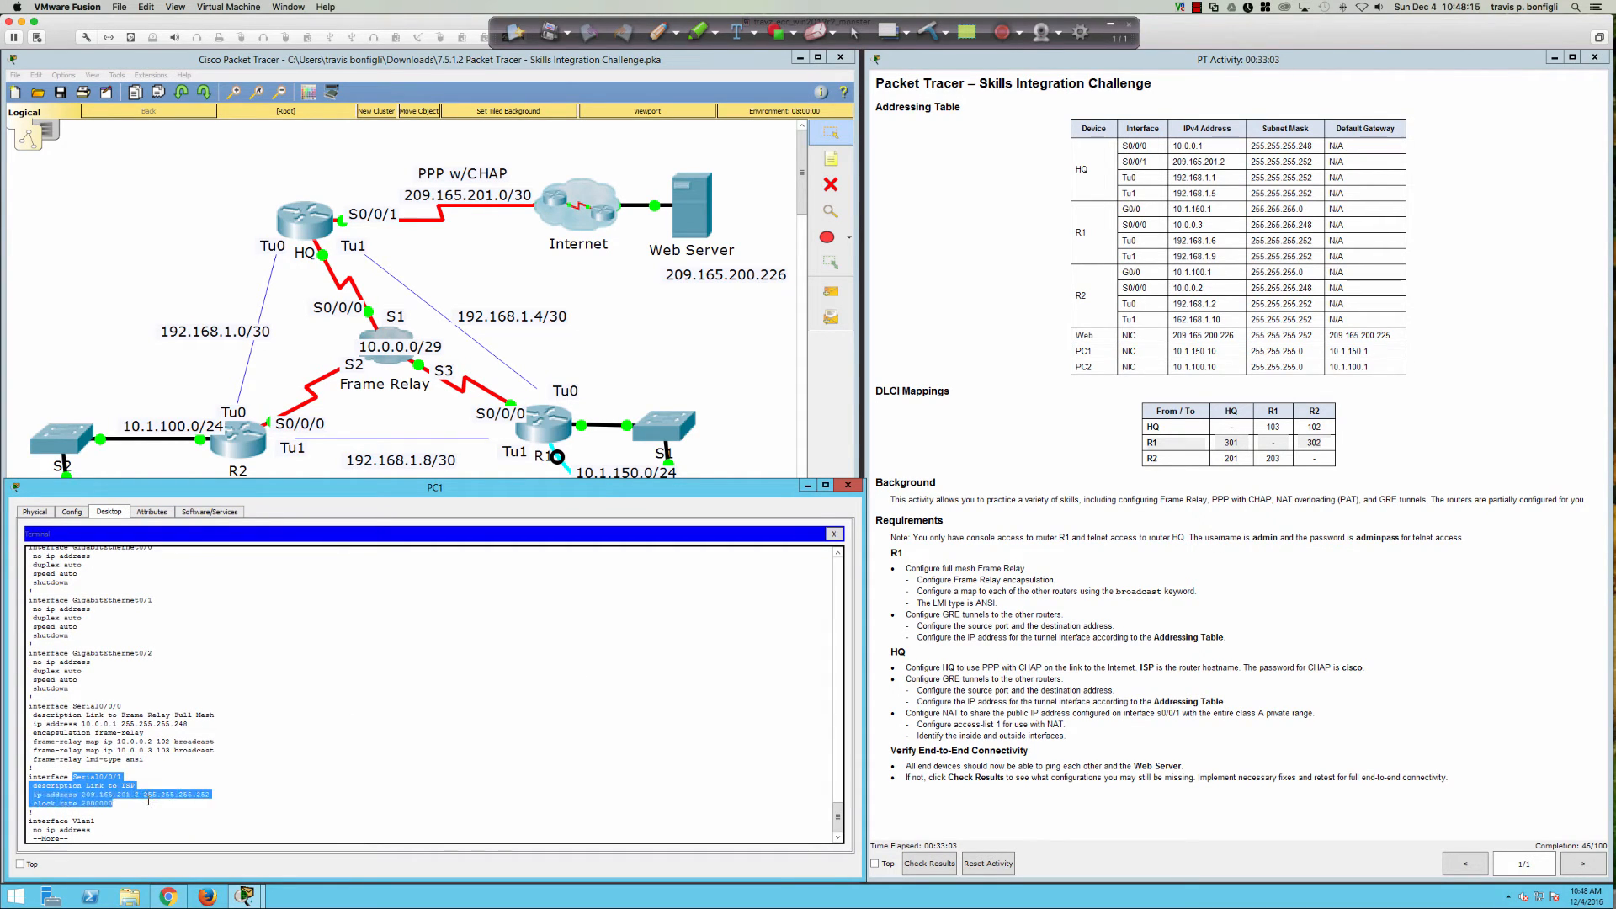
click(234, 794)
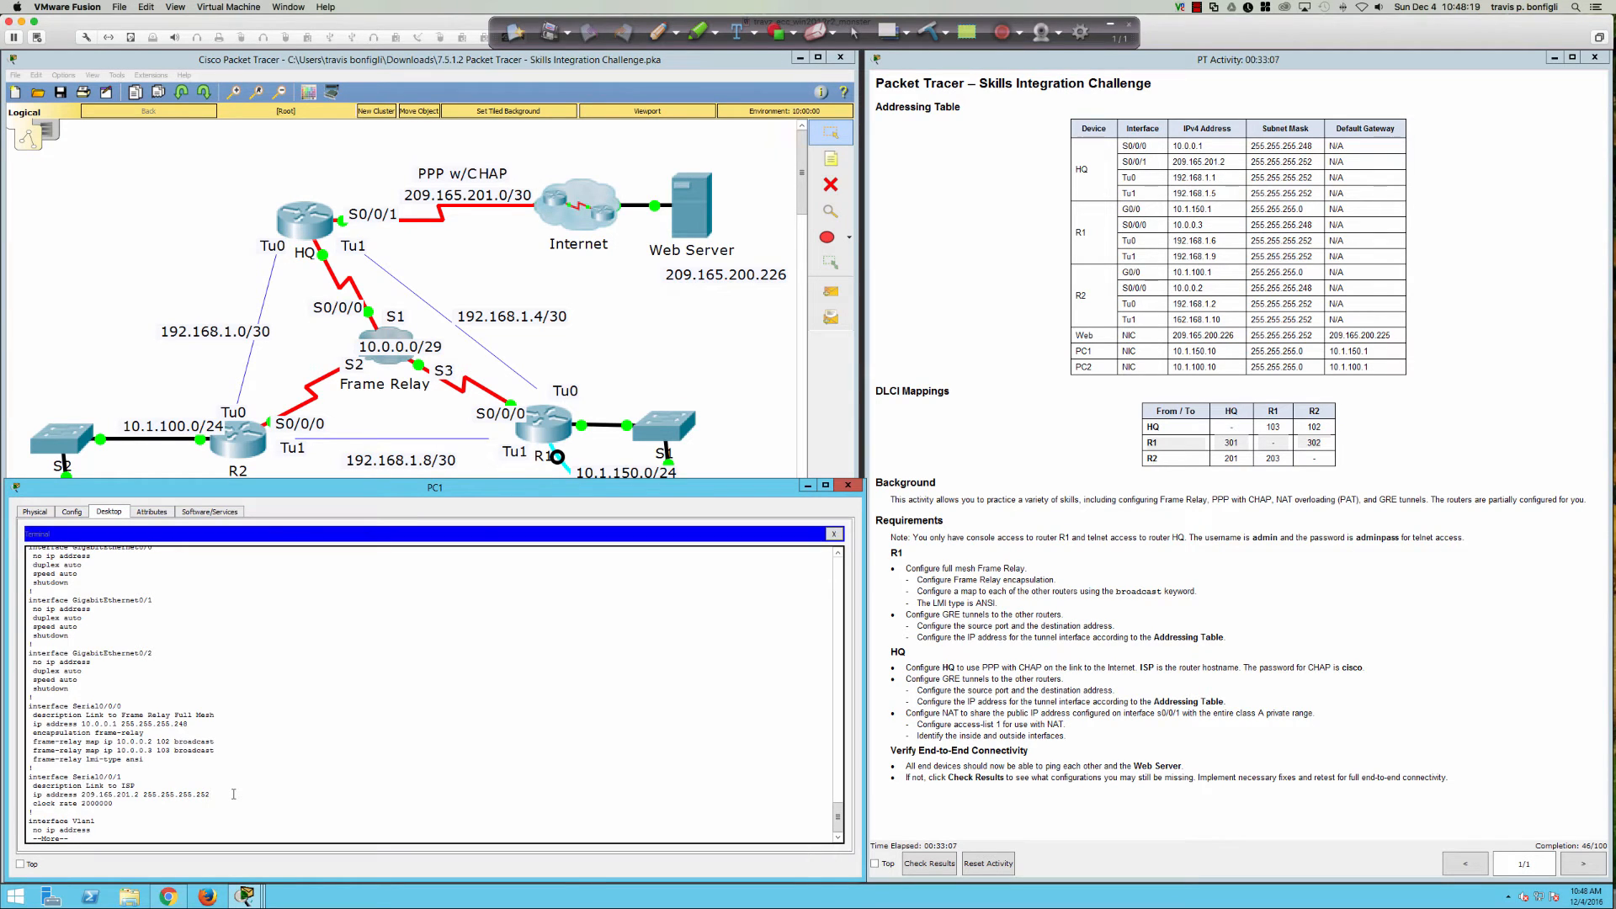
click(657, 32)
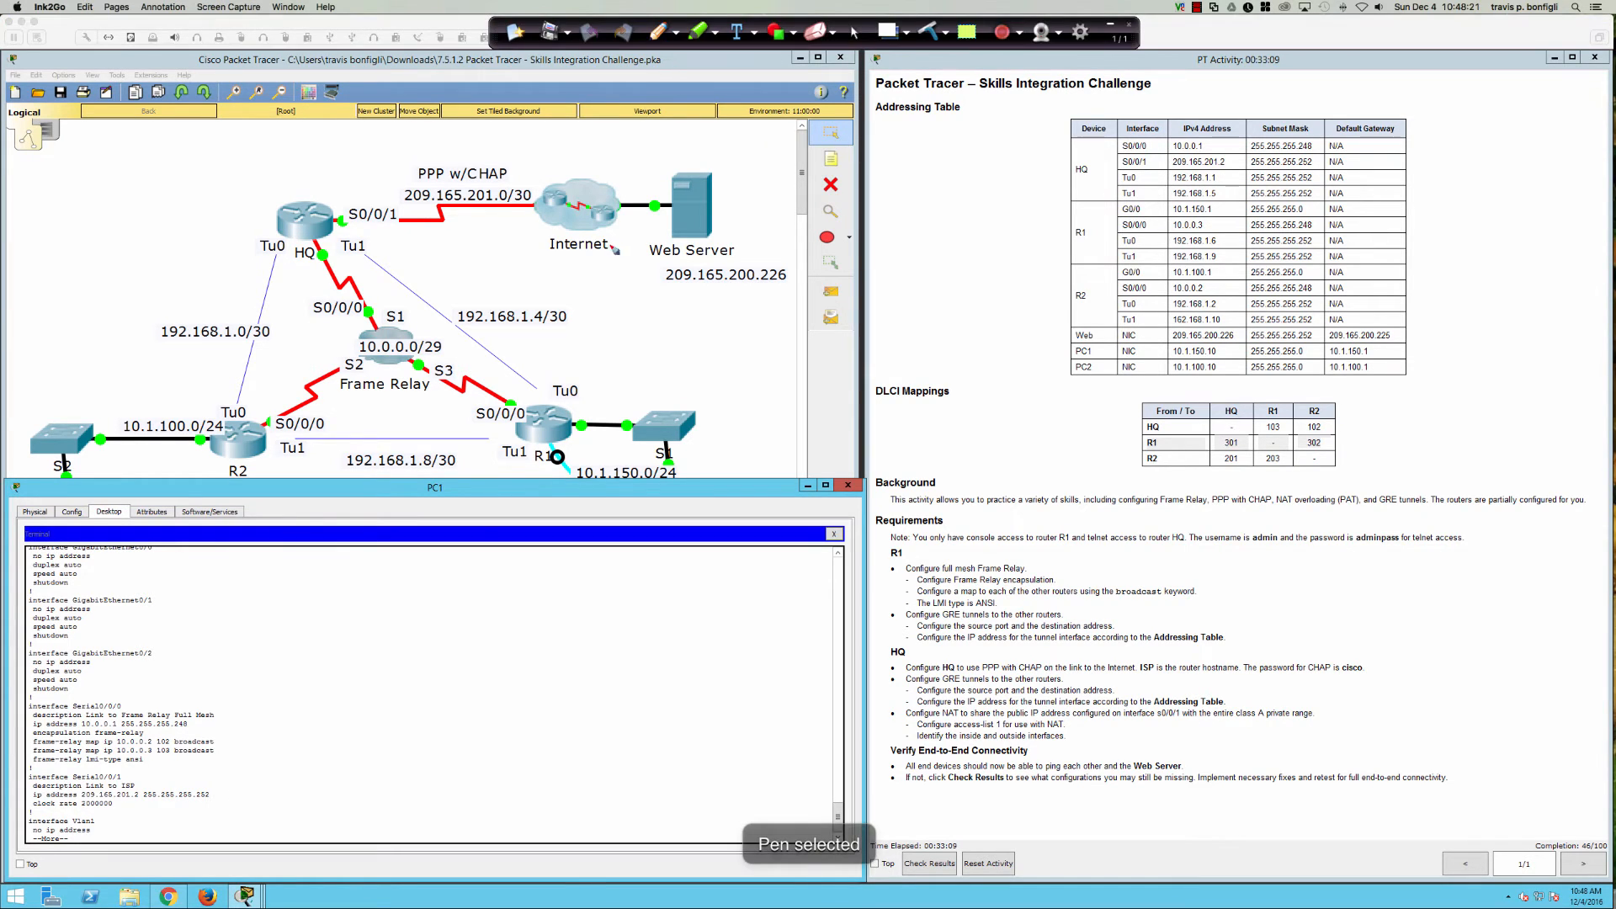
mouse_move(540, 178)
mouse_down()
mouse_move(604, 239)
mouse_move(543, 179)
mouse_move(357, 178)
mouse_move(370, 173)
mouse_move(308, 216)
mouse_move(478, 215)
mouse_move(463, 213)
mouse_up()
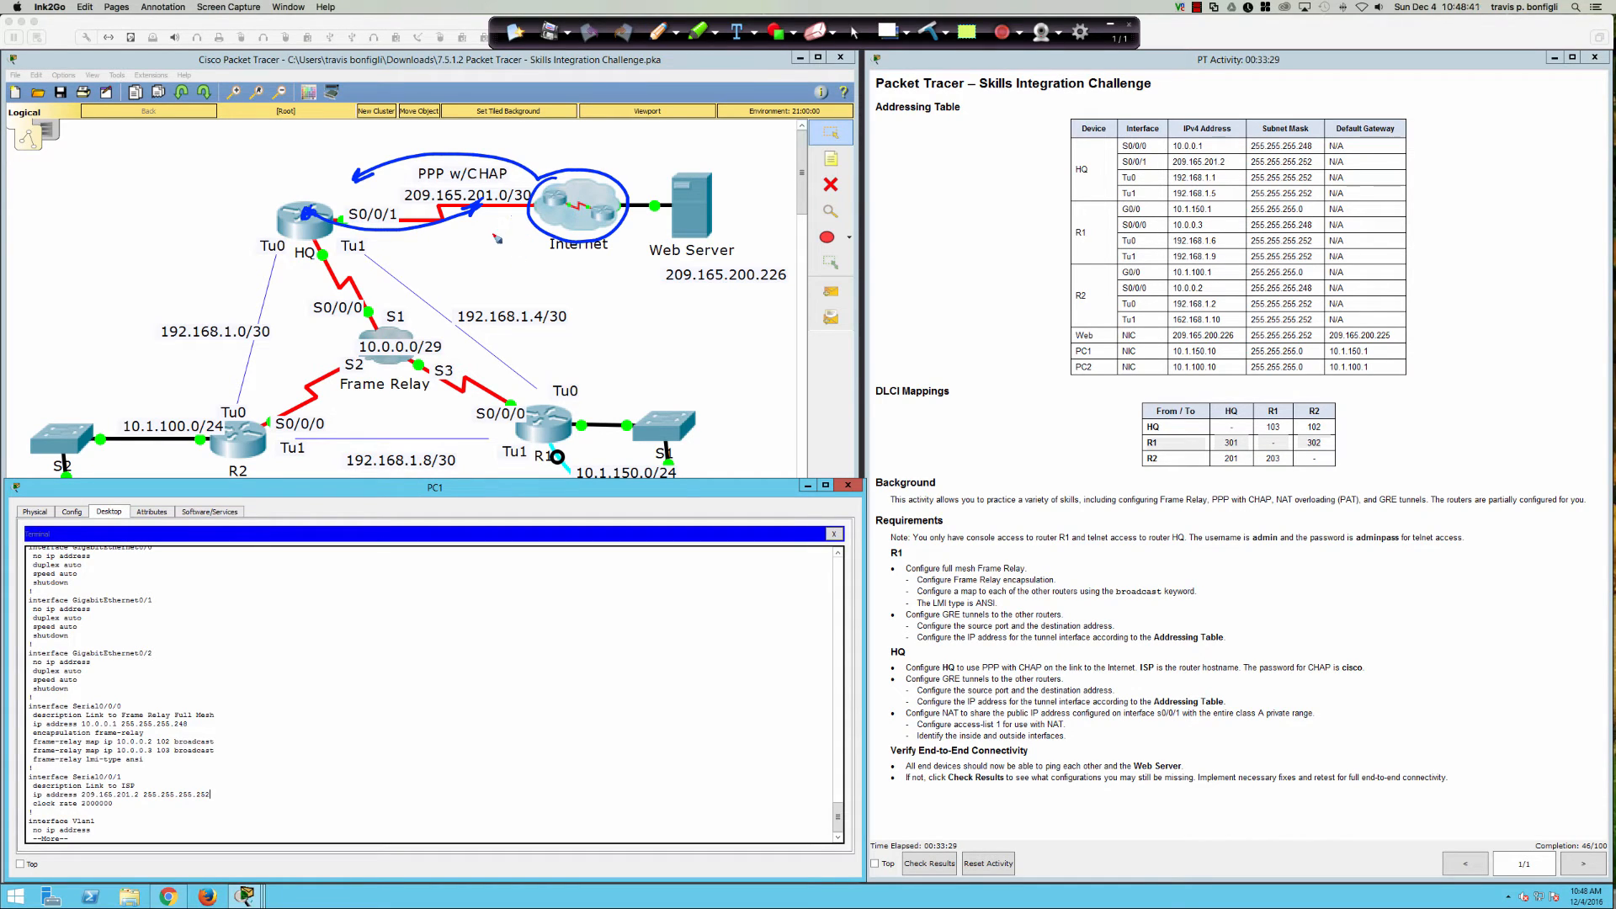
click(937, 34)
click(854, 32)
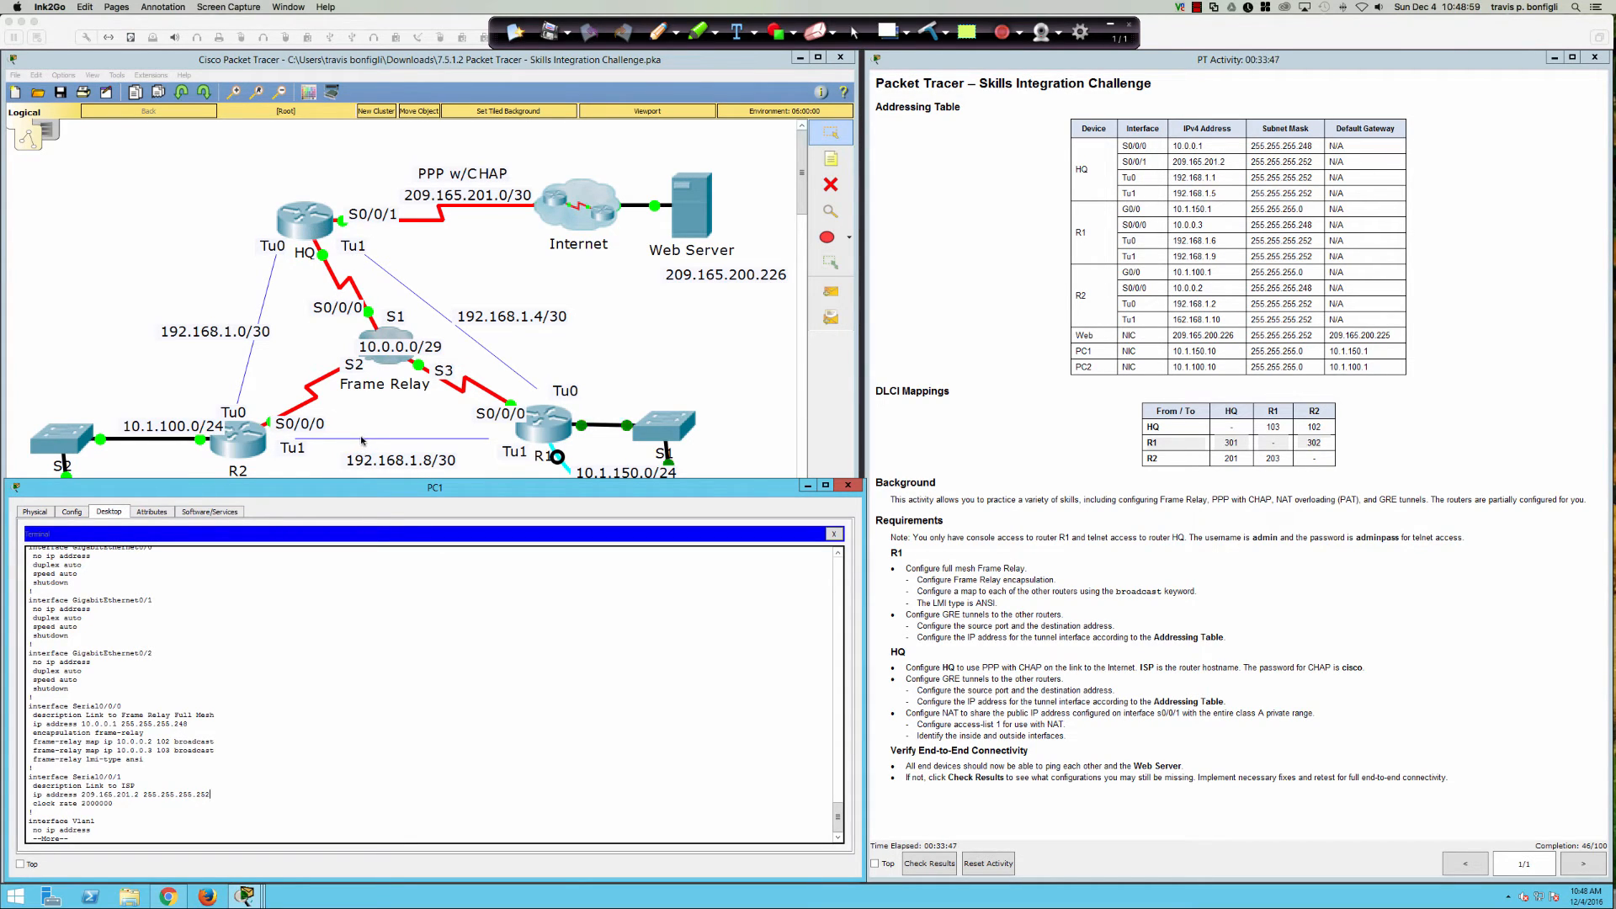
Step: Set PPP encapsulation on HQ's Serial0/0/1 link to the ISP
click(341, 662)
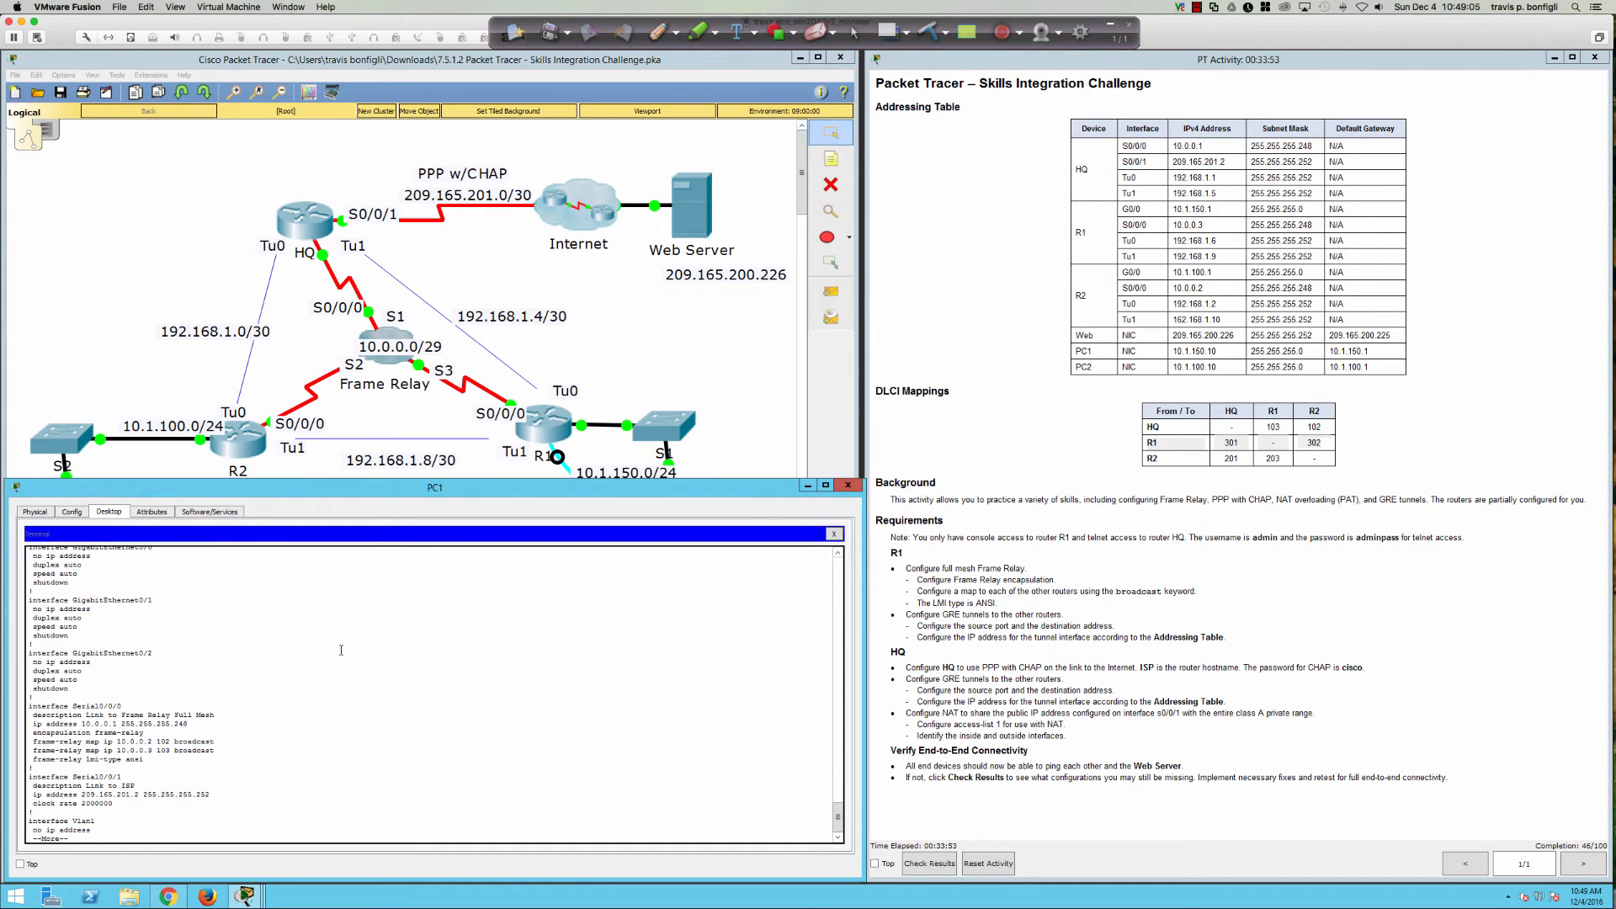
key(space)
text(int s0/0/0)
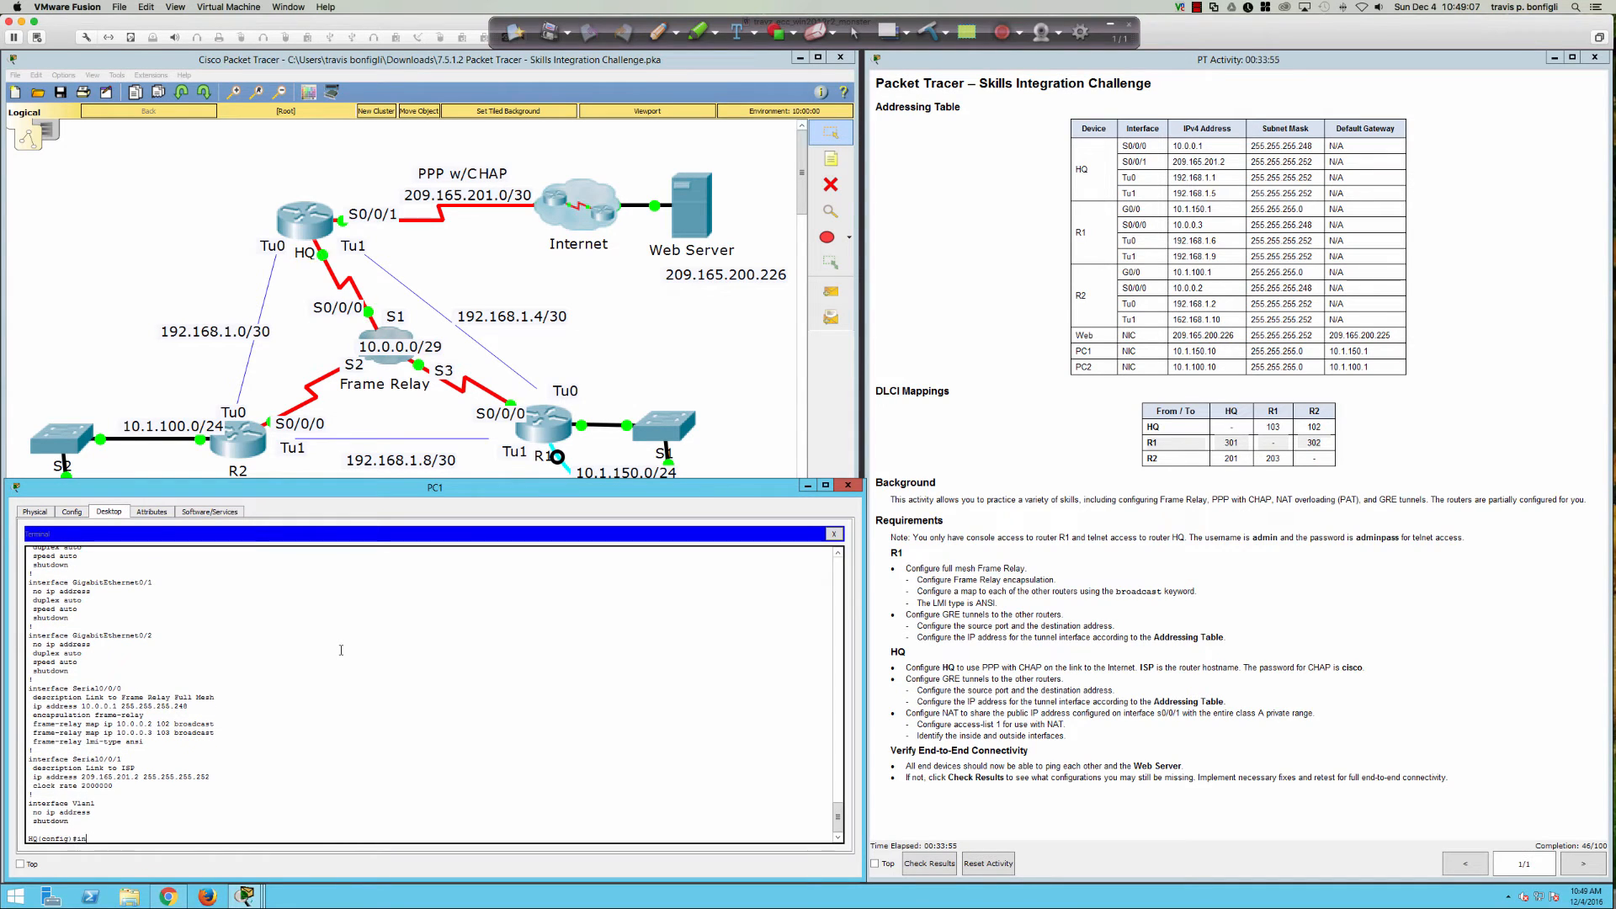
key(Return)
text(int s0/0/1)
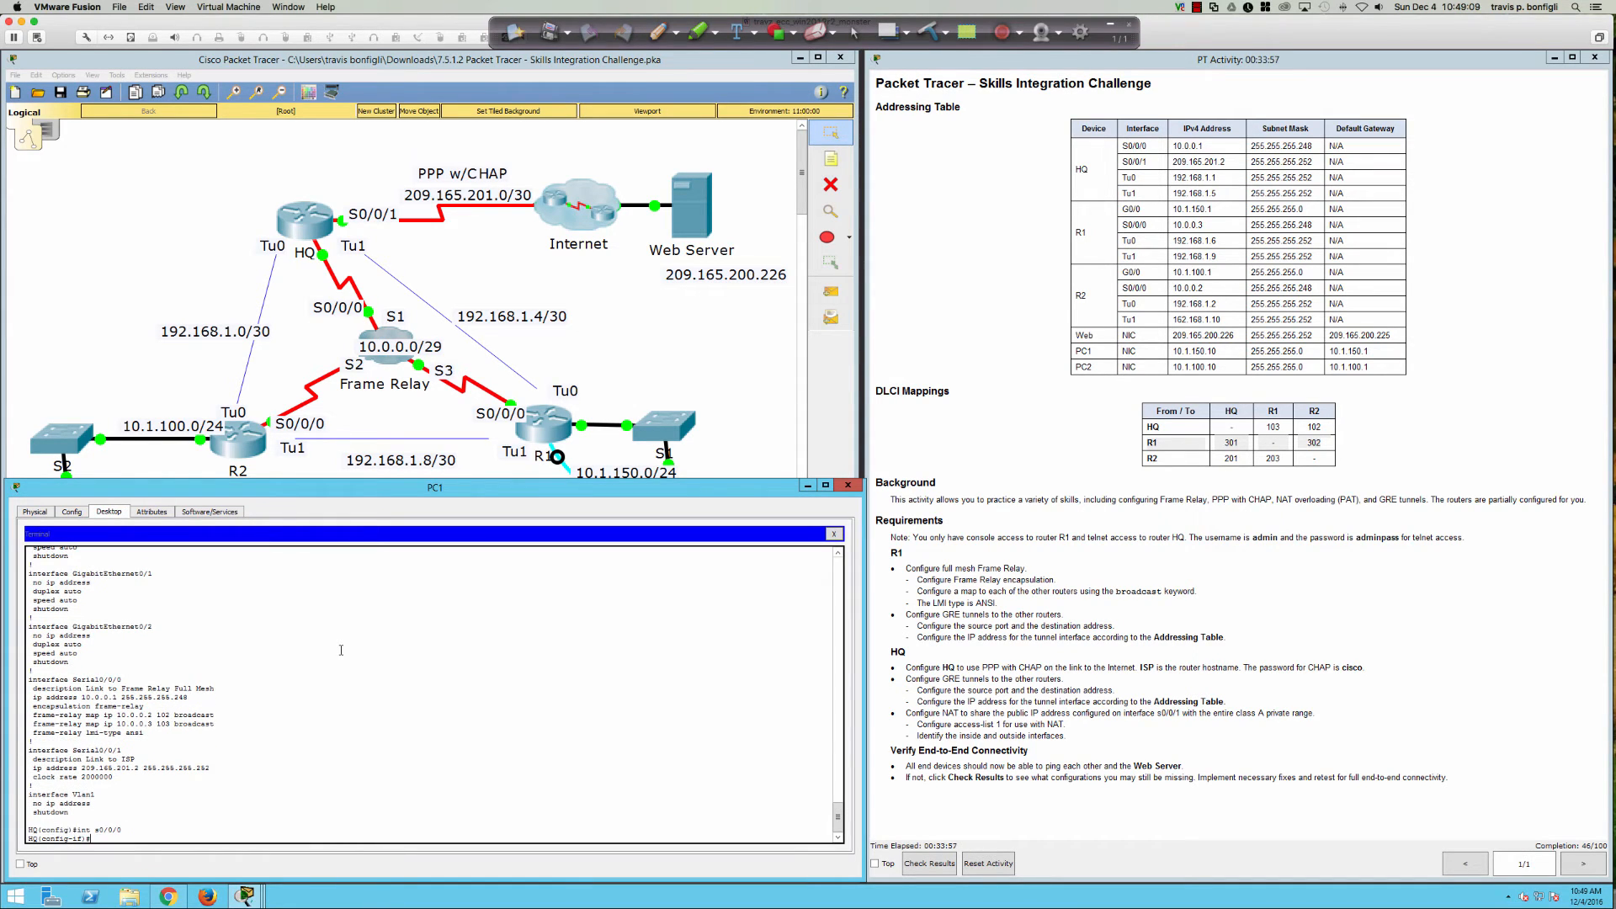
key(Return)
text(en)
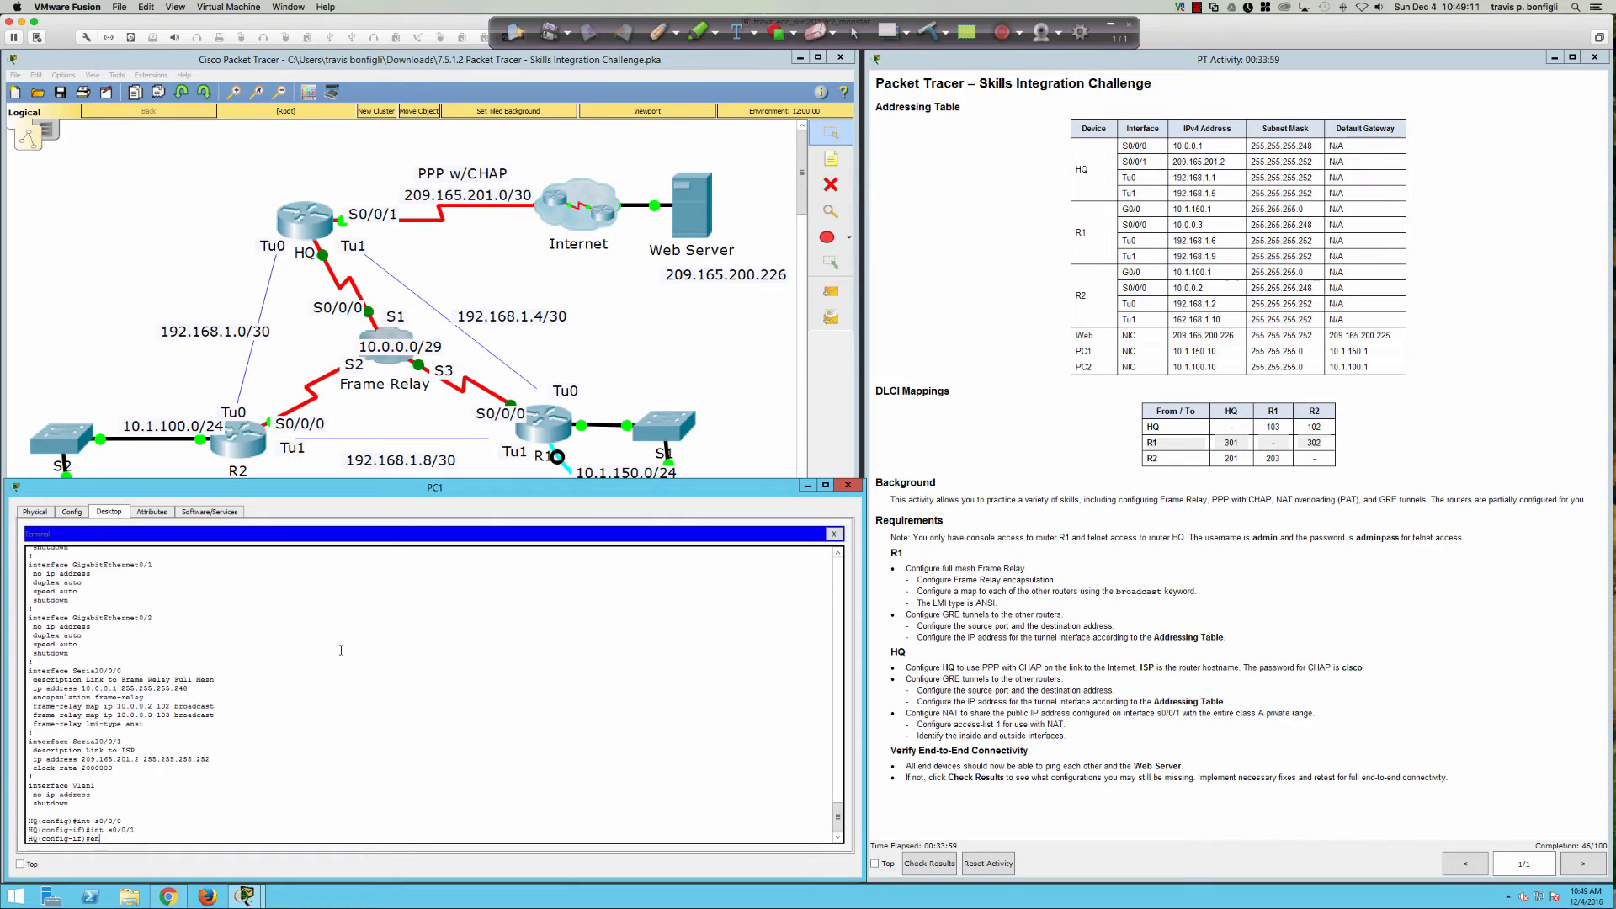
key(Tab)
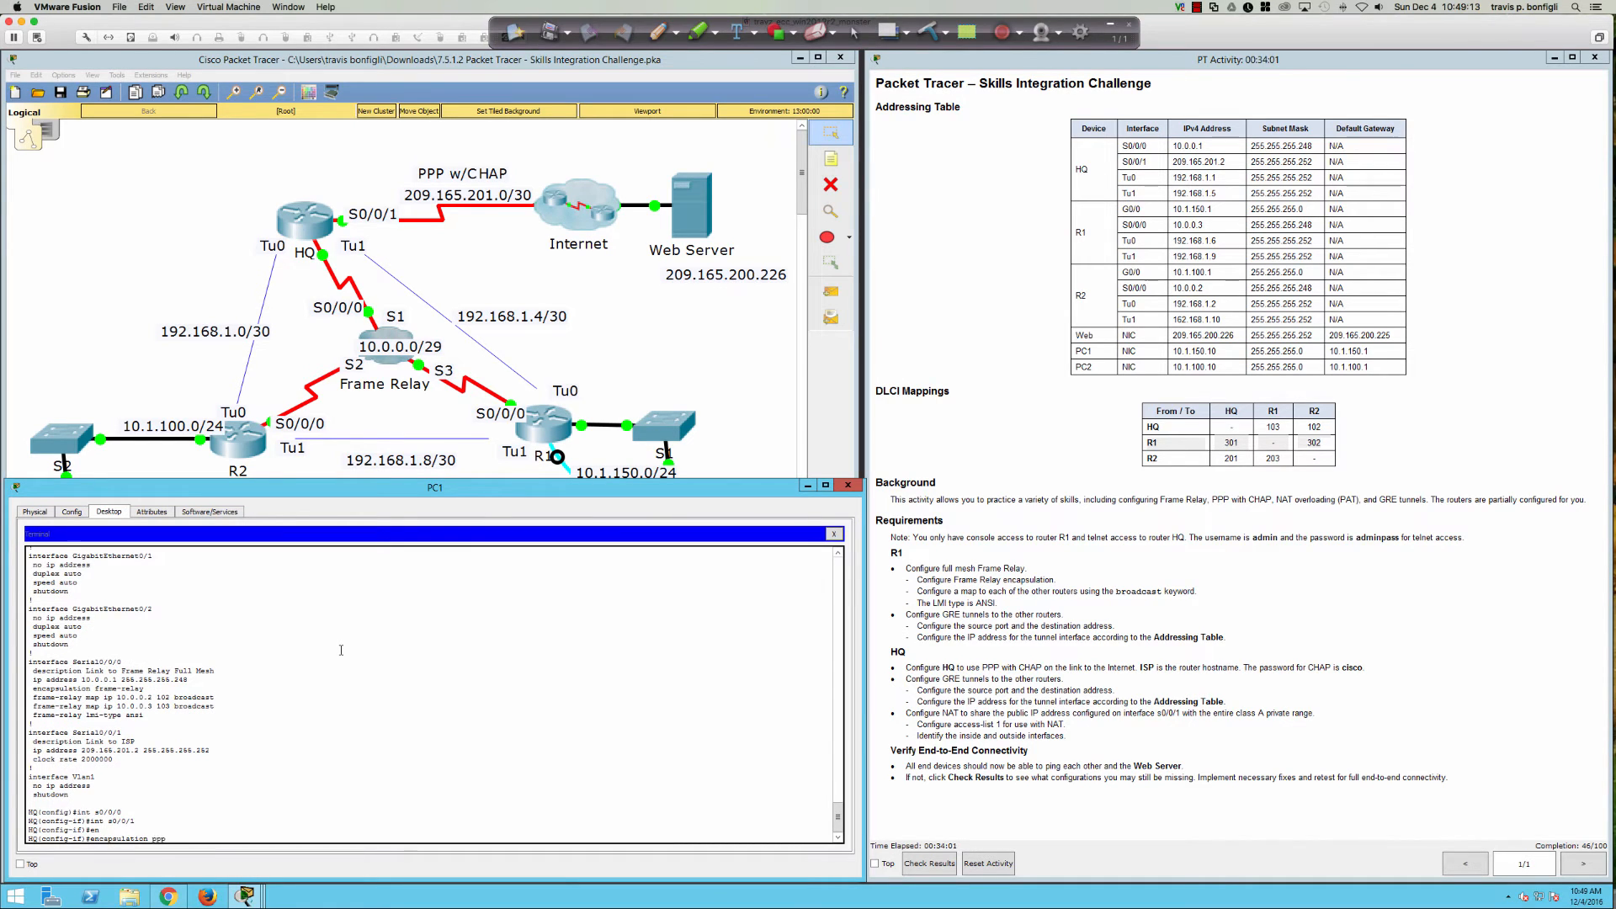
text(ppp)
key(Return)
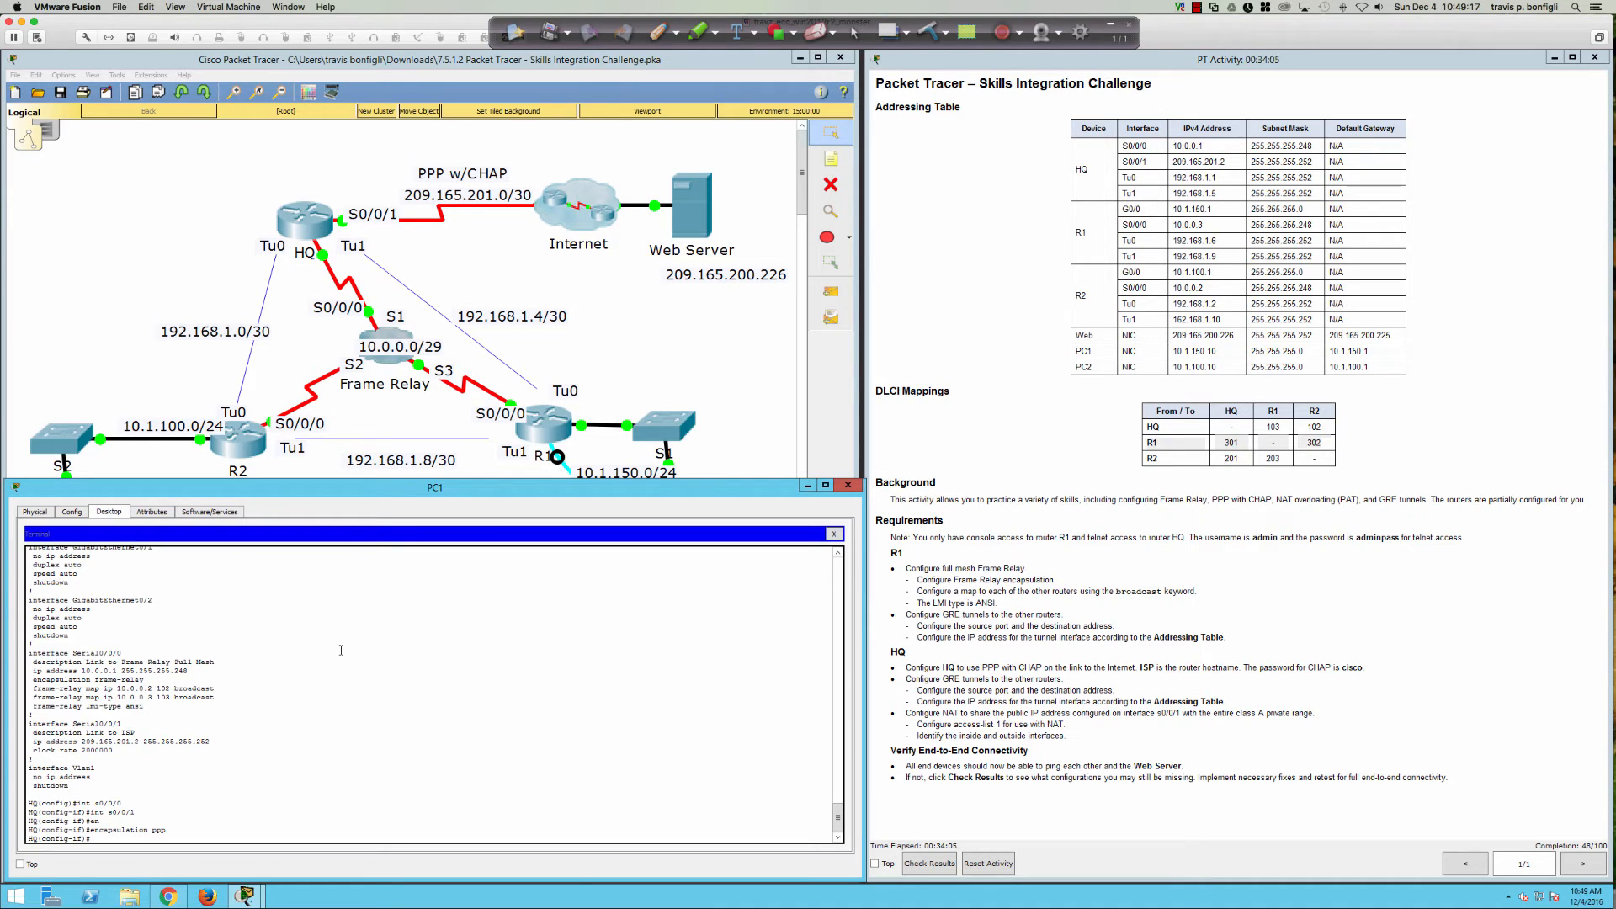
Step: Set CHAP as the PPP authentication method on Serial0/0/1, then leave interface mode
text(ppp authen)
key(Tab)
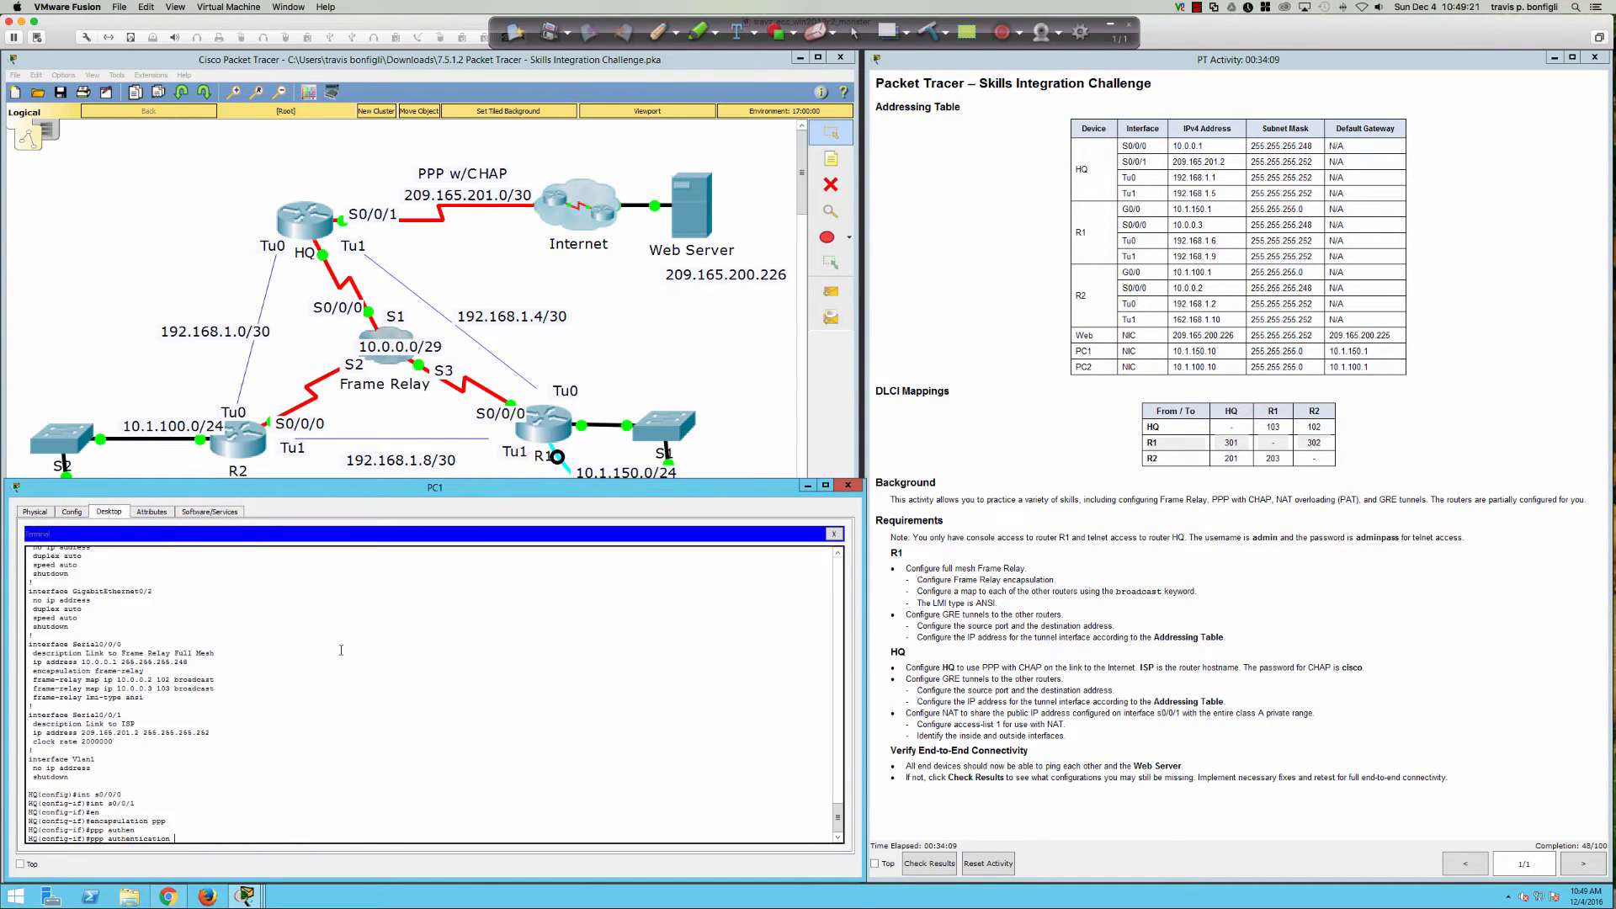
text(ch)
key(Tab)
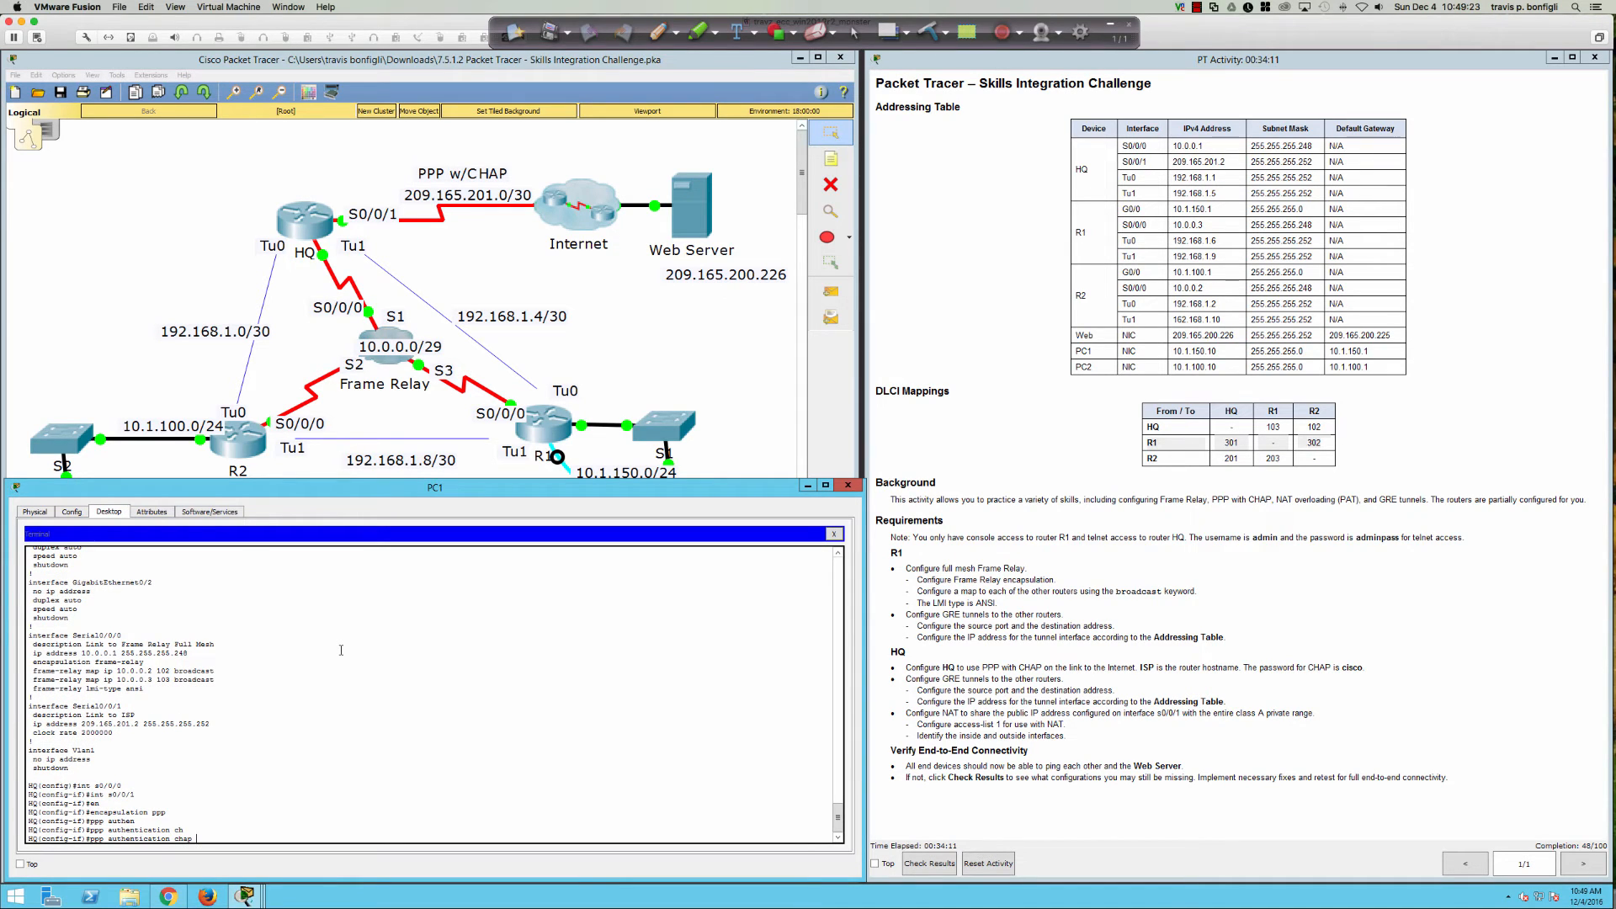
text(?)
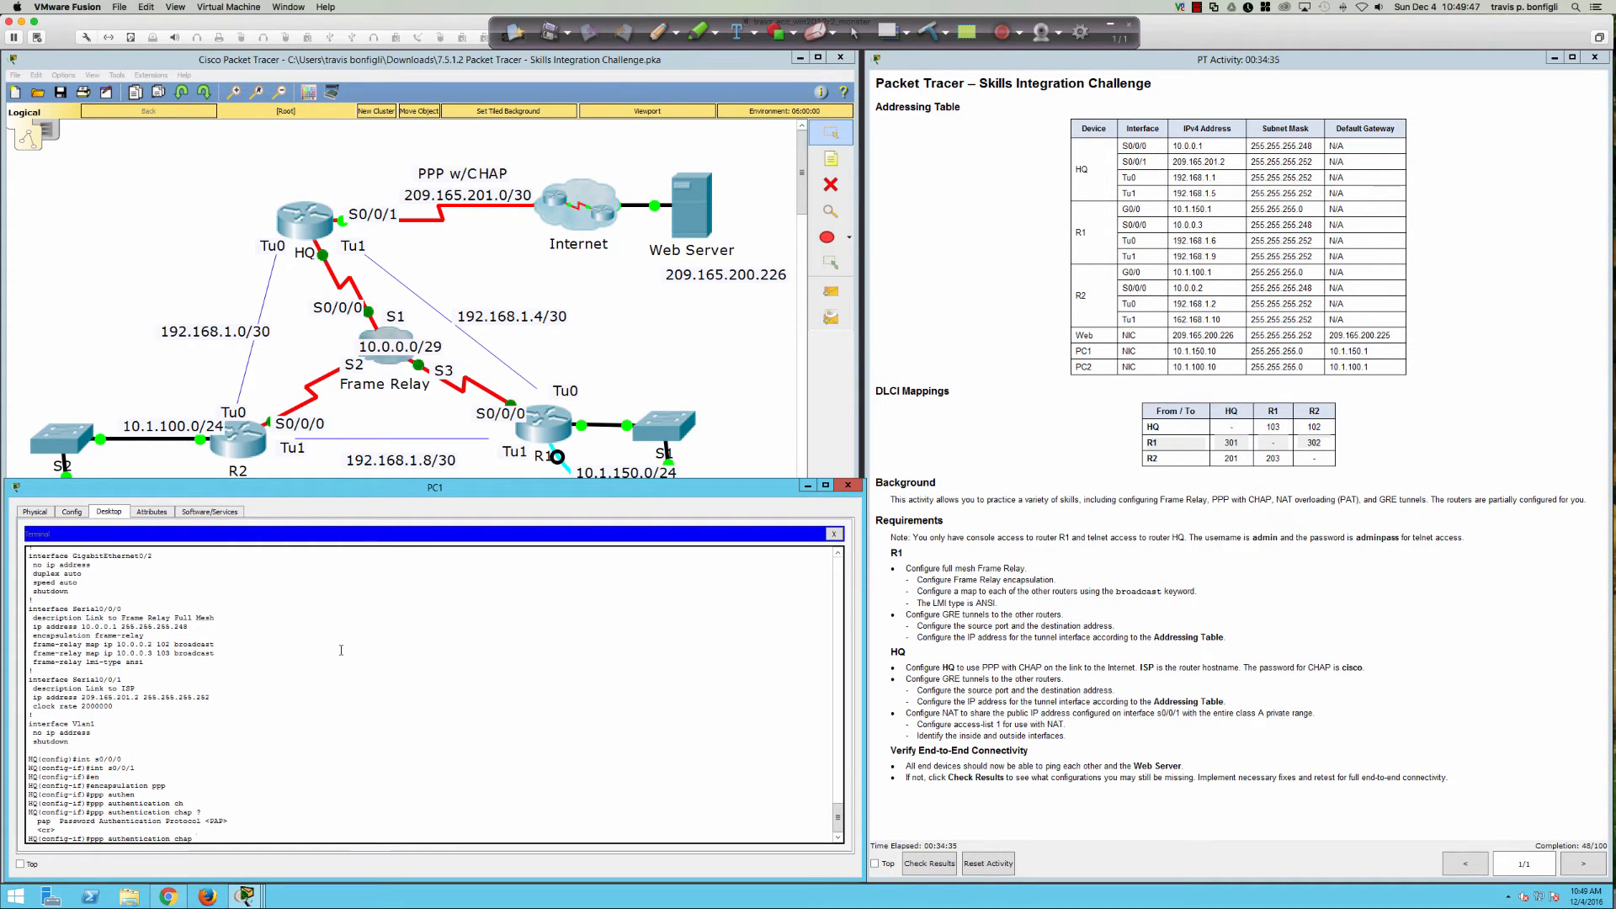
text(pap)
key(BackSpace)
key(BackSpace)
key(BackSpace)
key(Return)
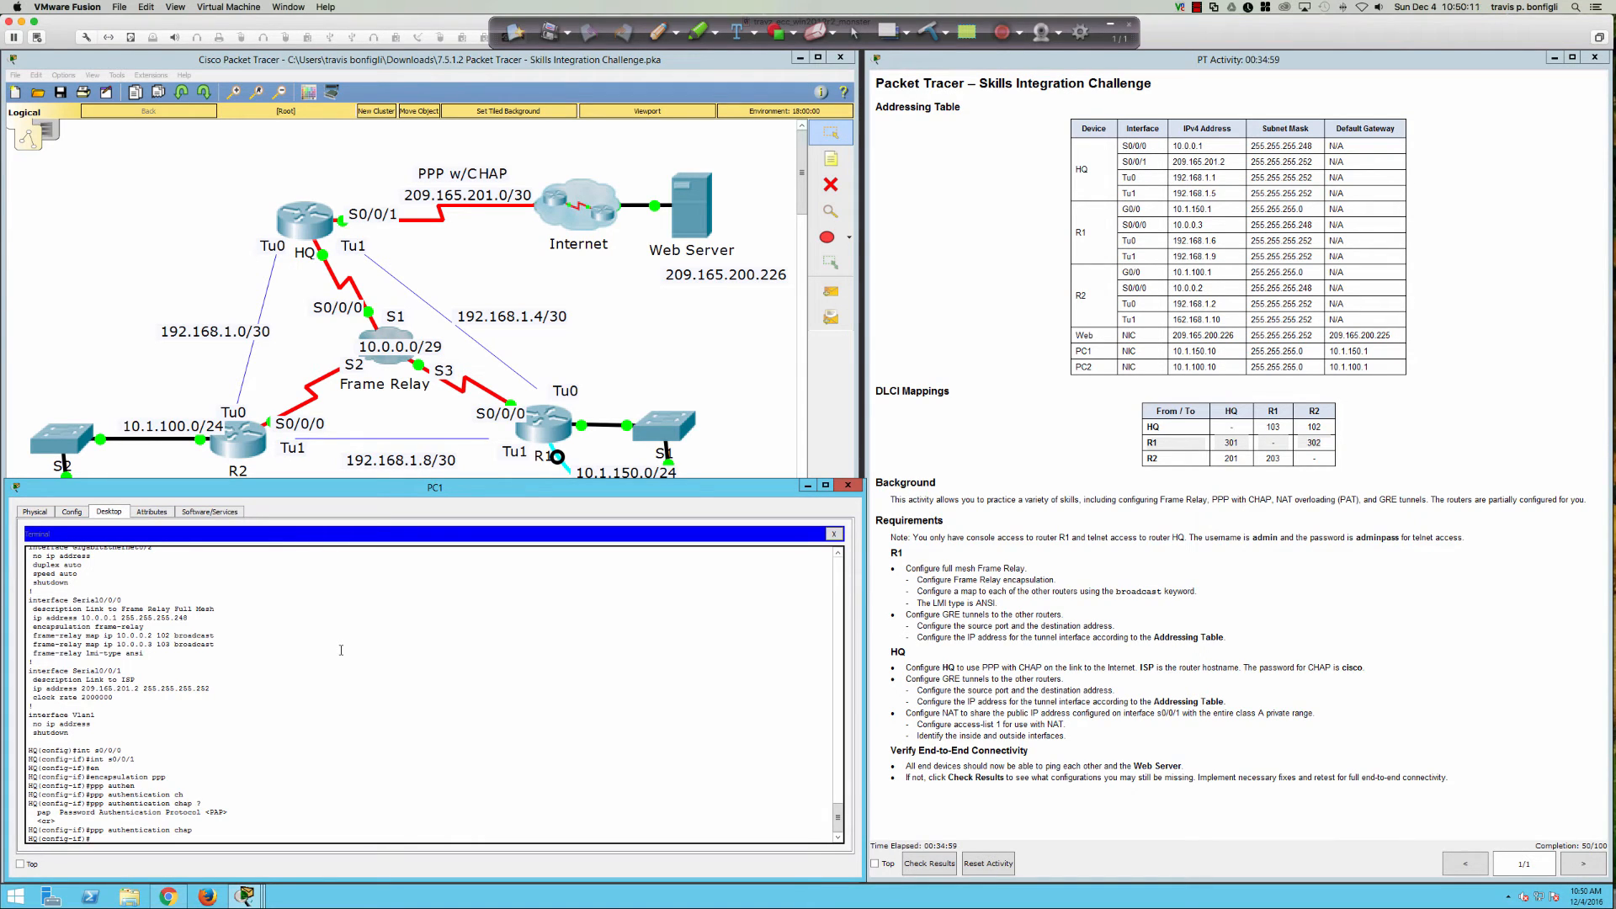
key(Return)
key(Return)
key(Return)
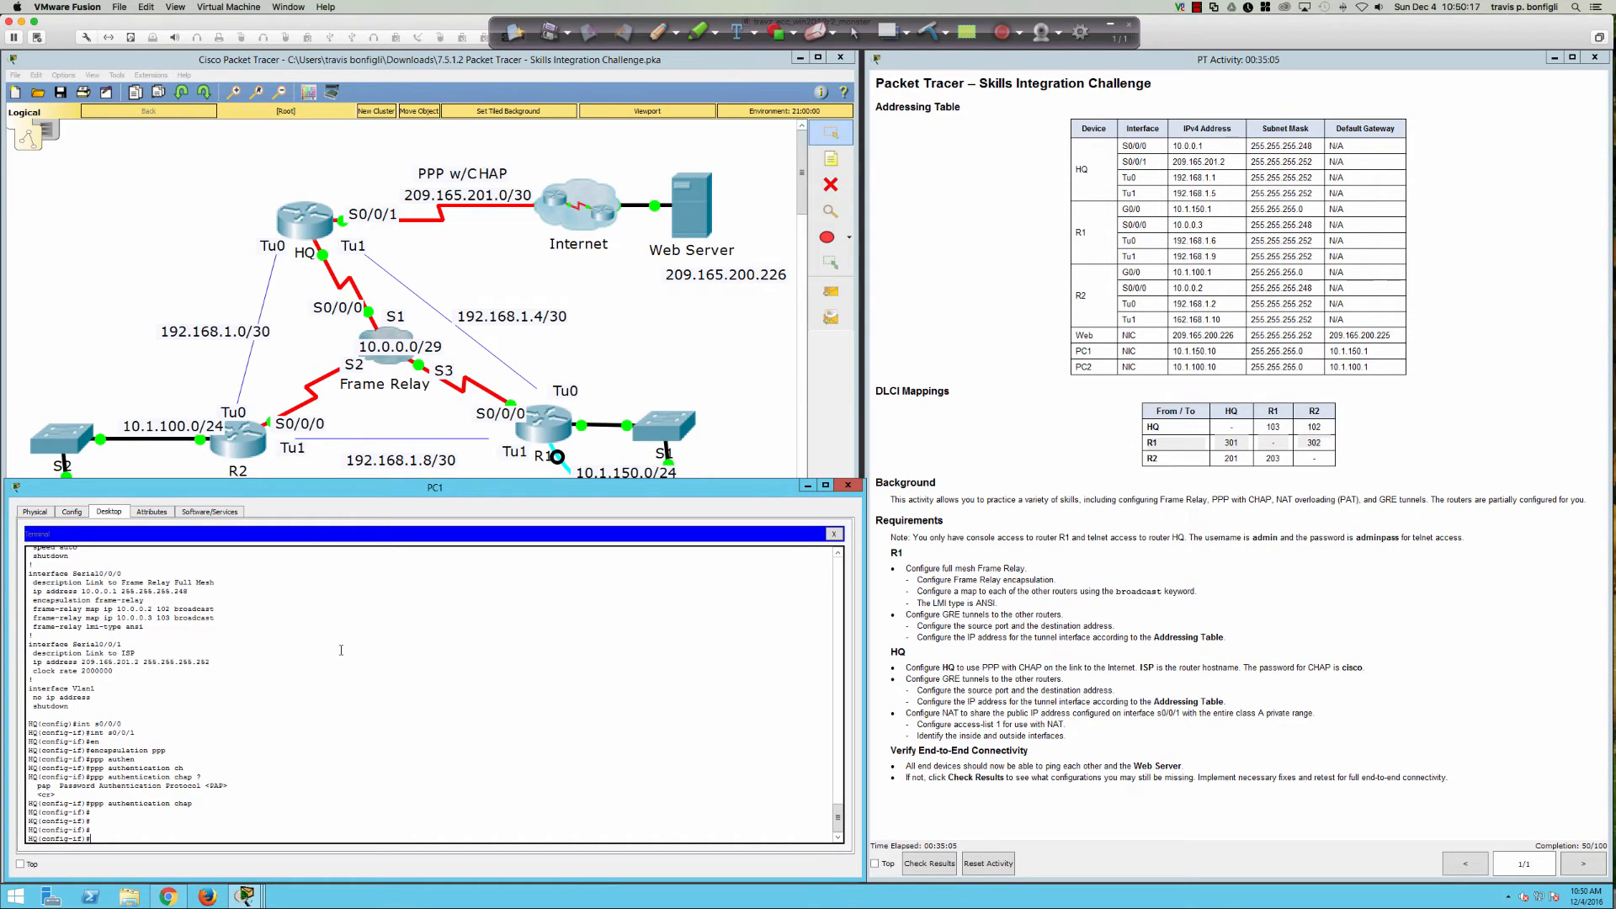
text(exit)
key(Return)
key(Return)
key(Return)
key(Return)
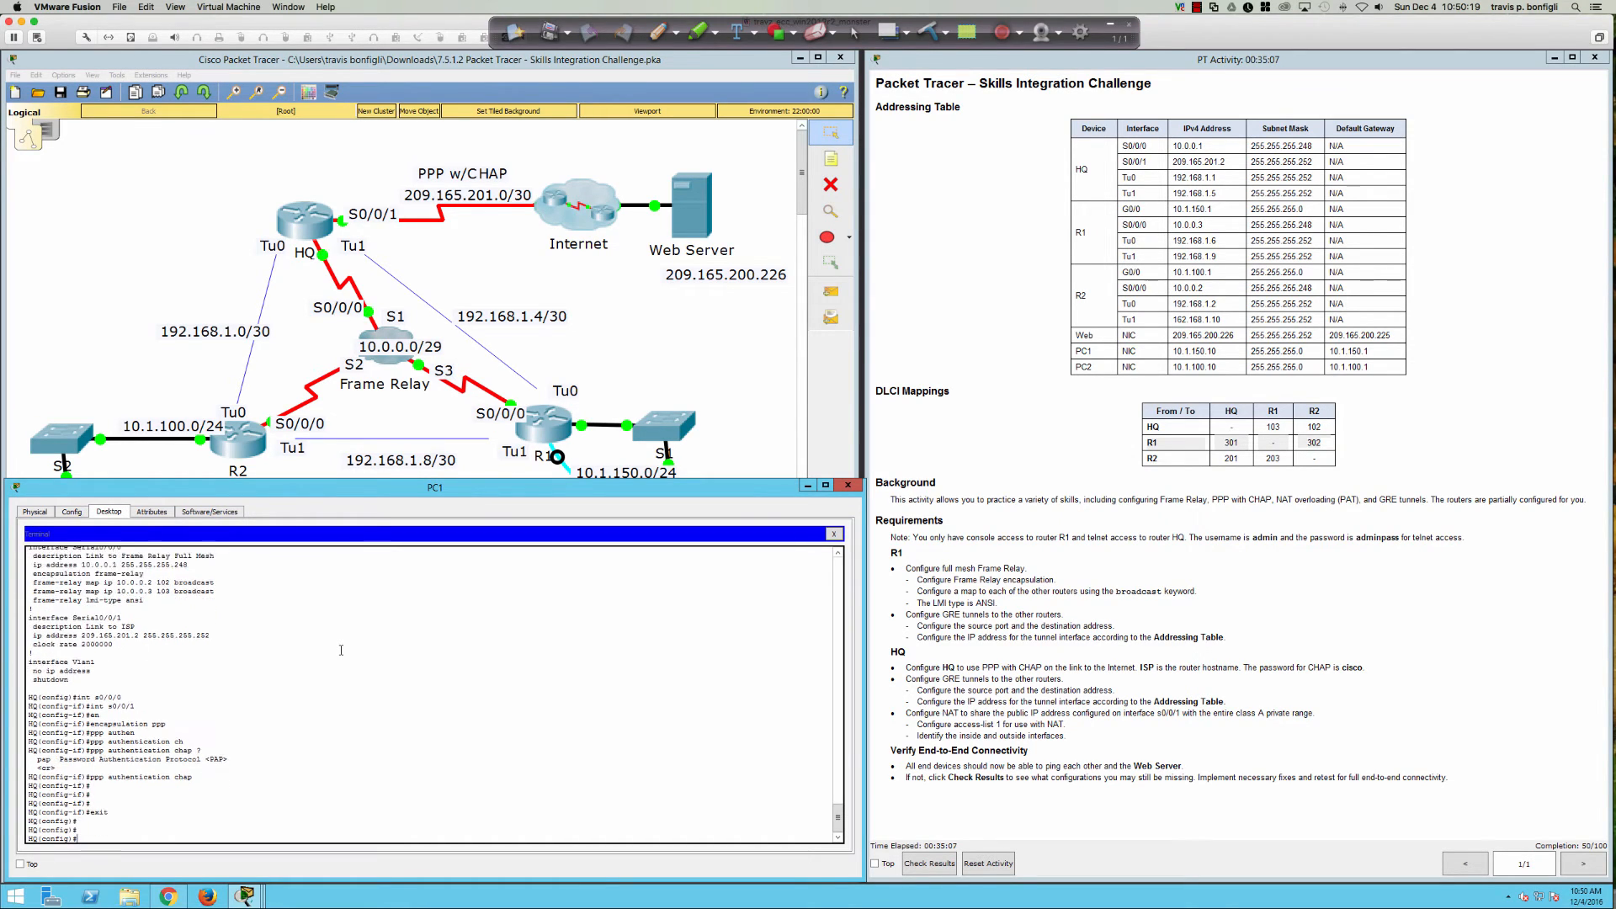
Step: Add a local username ISP with its CHAP password on HQ
text(user)
key(Tab)
text(ISP)
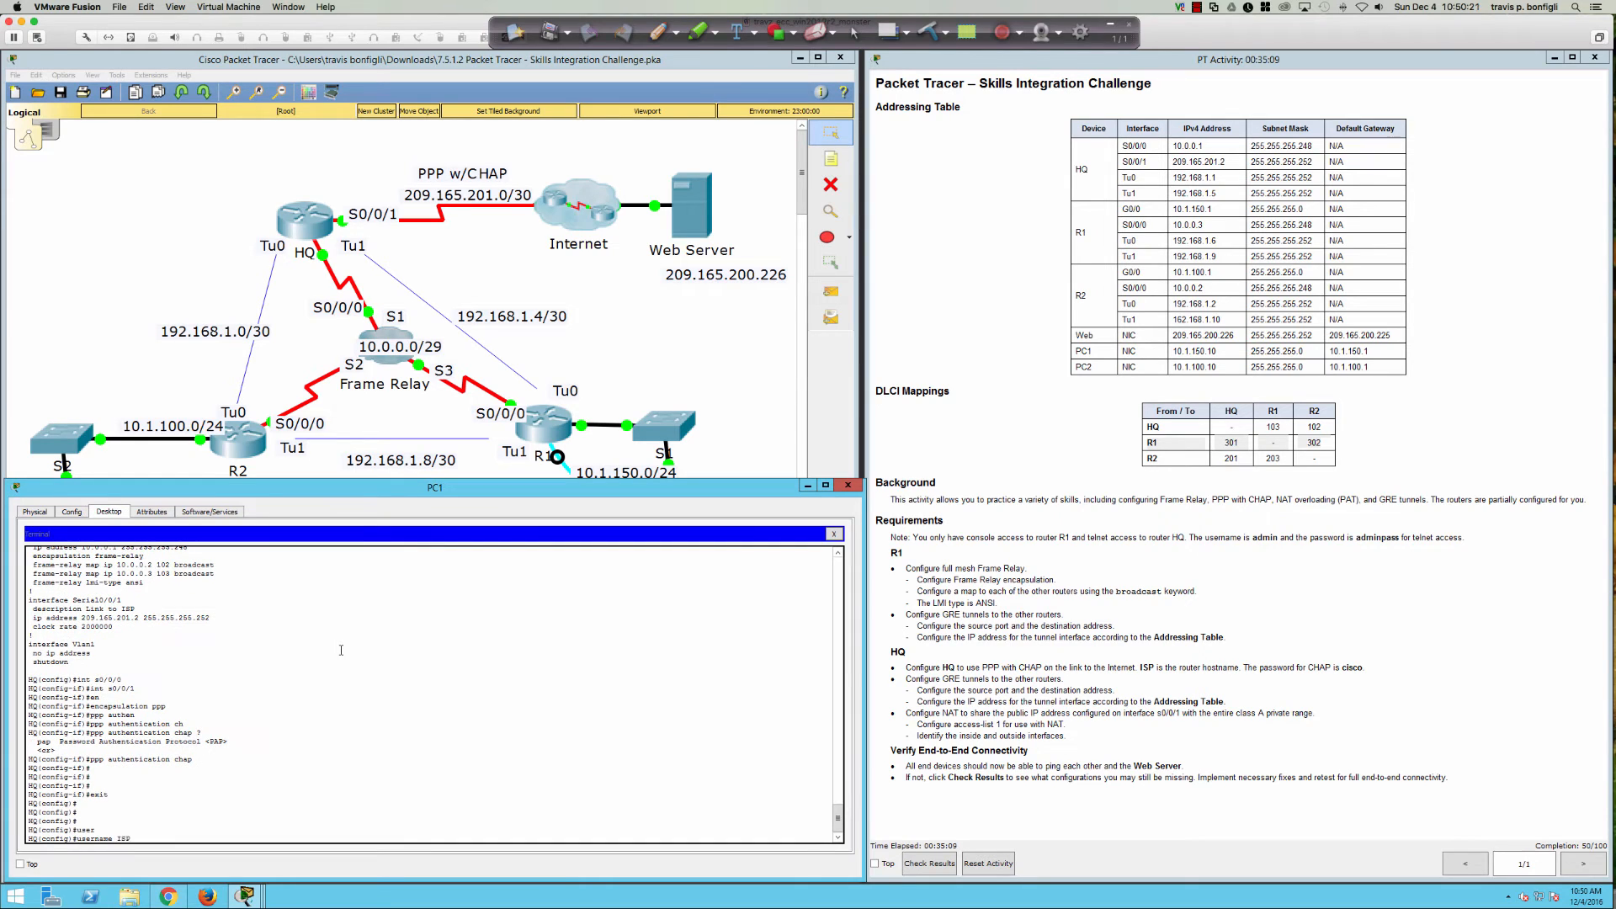
text( pas)
key(Tab)
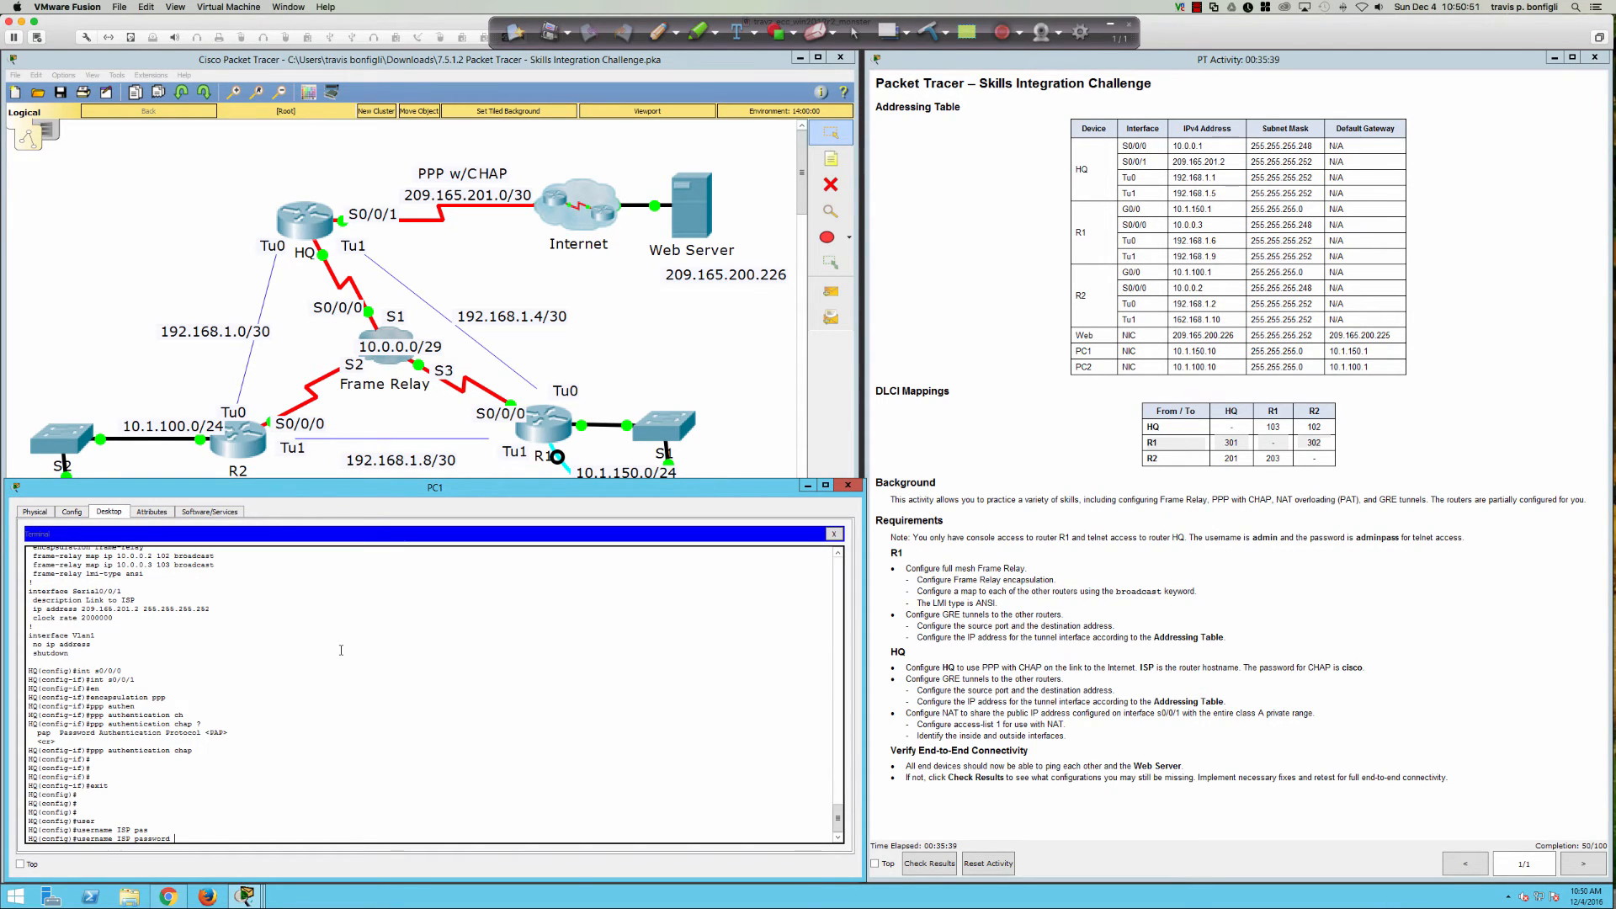
text(cisco)
key(Return)
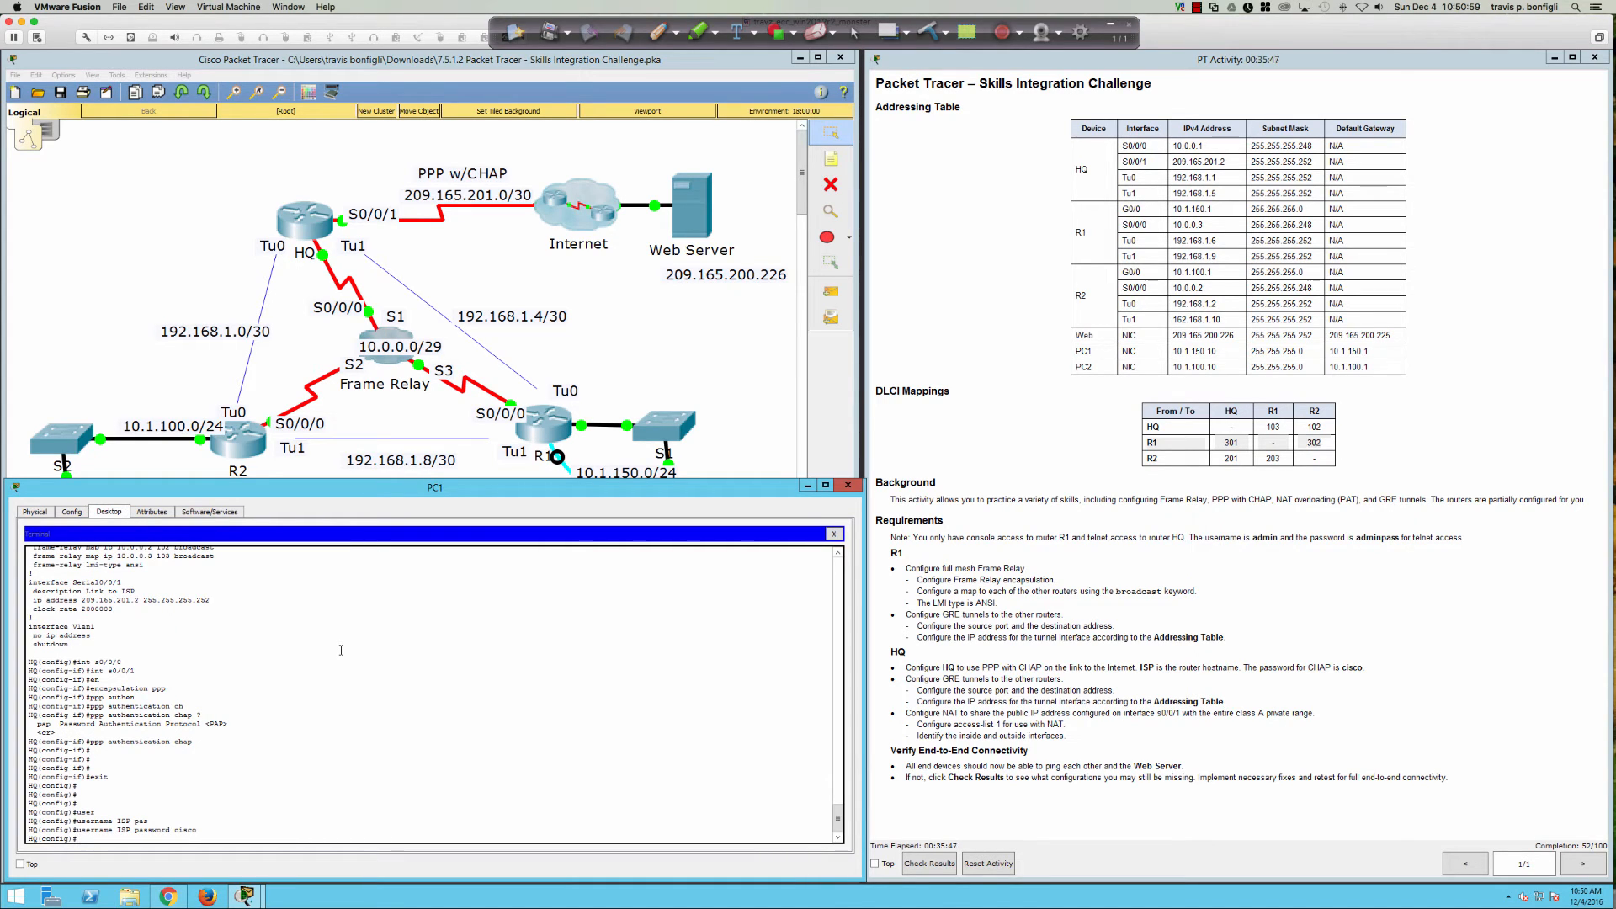
text(do sh ip int bri)
Step: Confirm HQ's serial interfaces are up and ping the ISP at 209.165.201.1 with 5/5 success
key(Return)
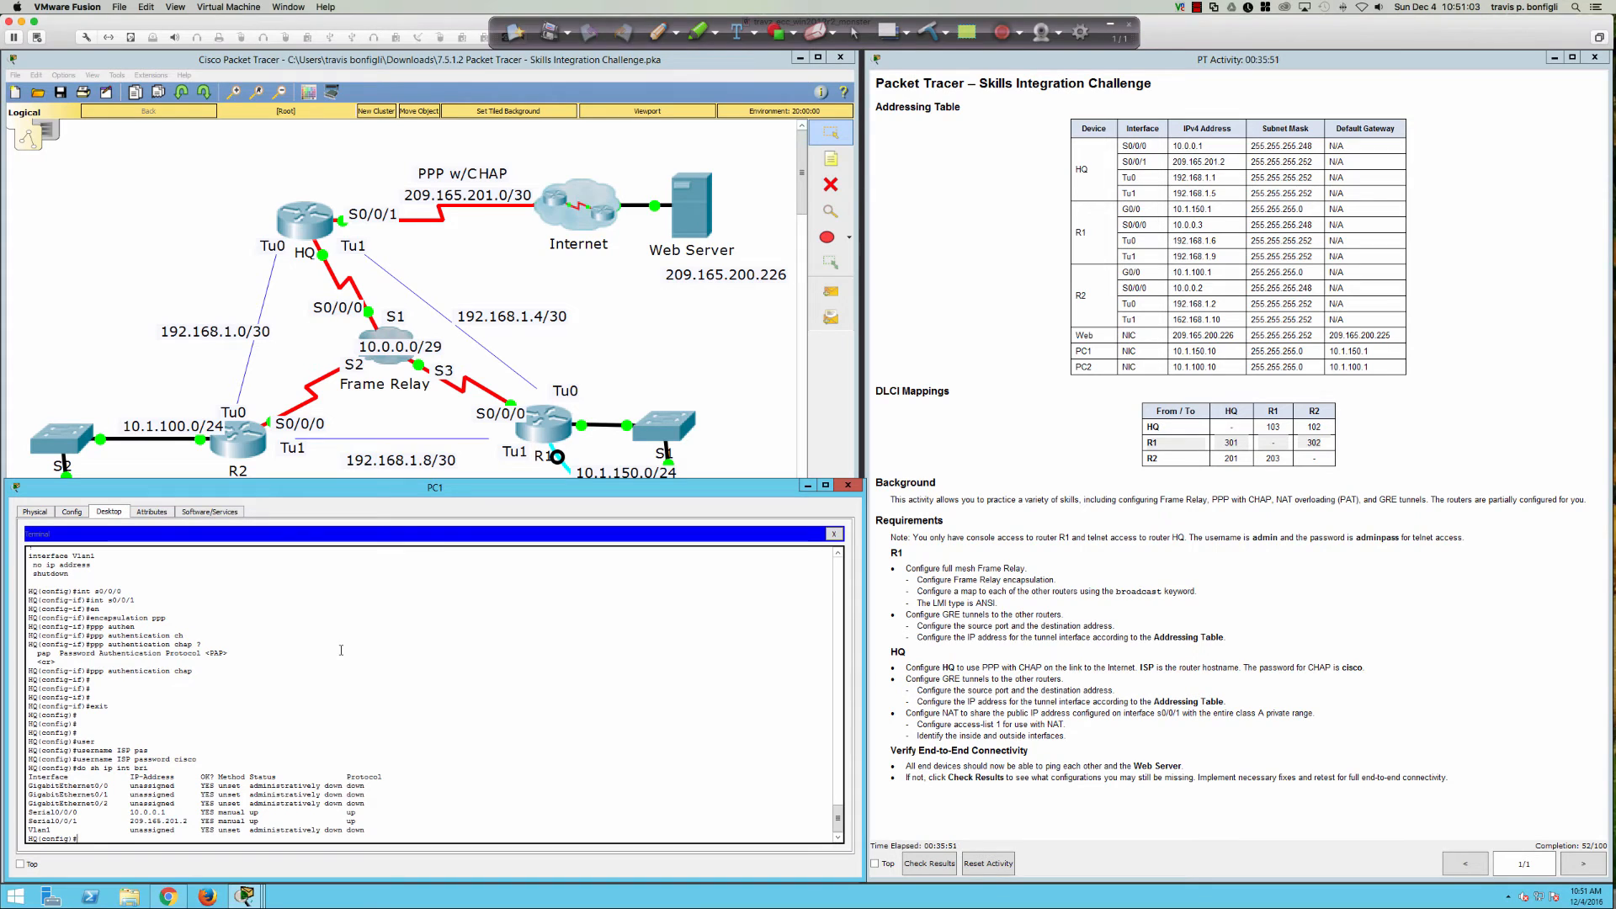
key(Return)
key(Return)
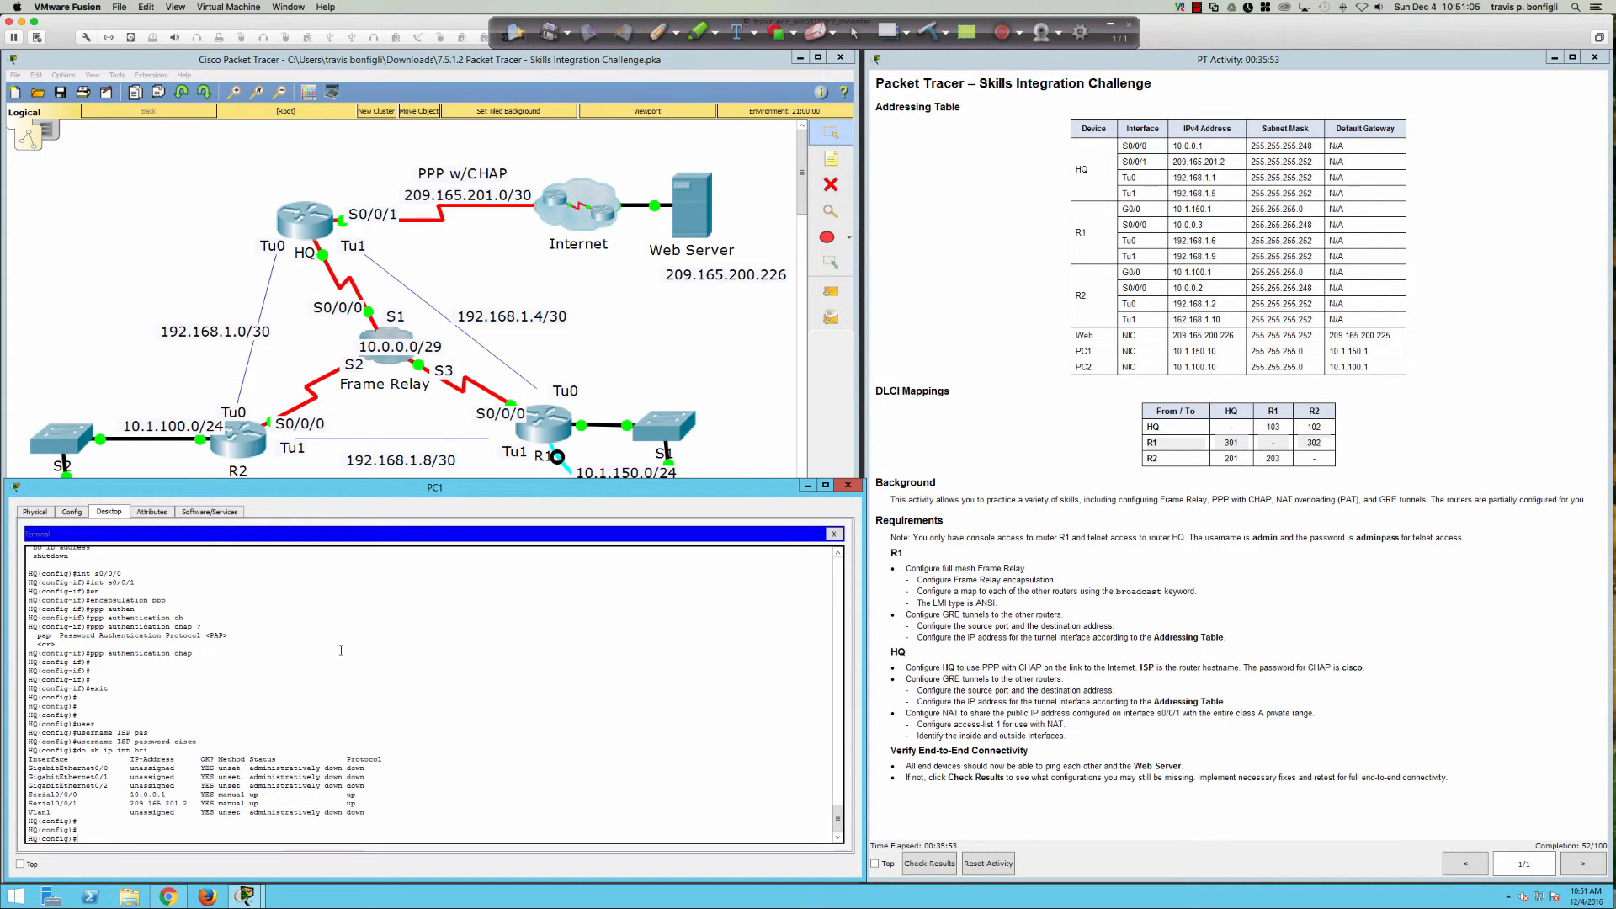
text(do p)
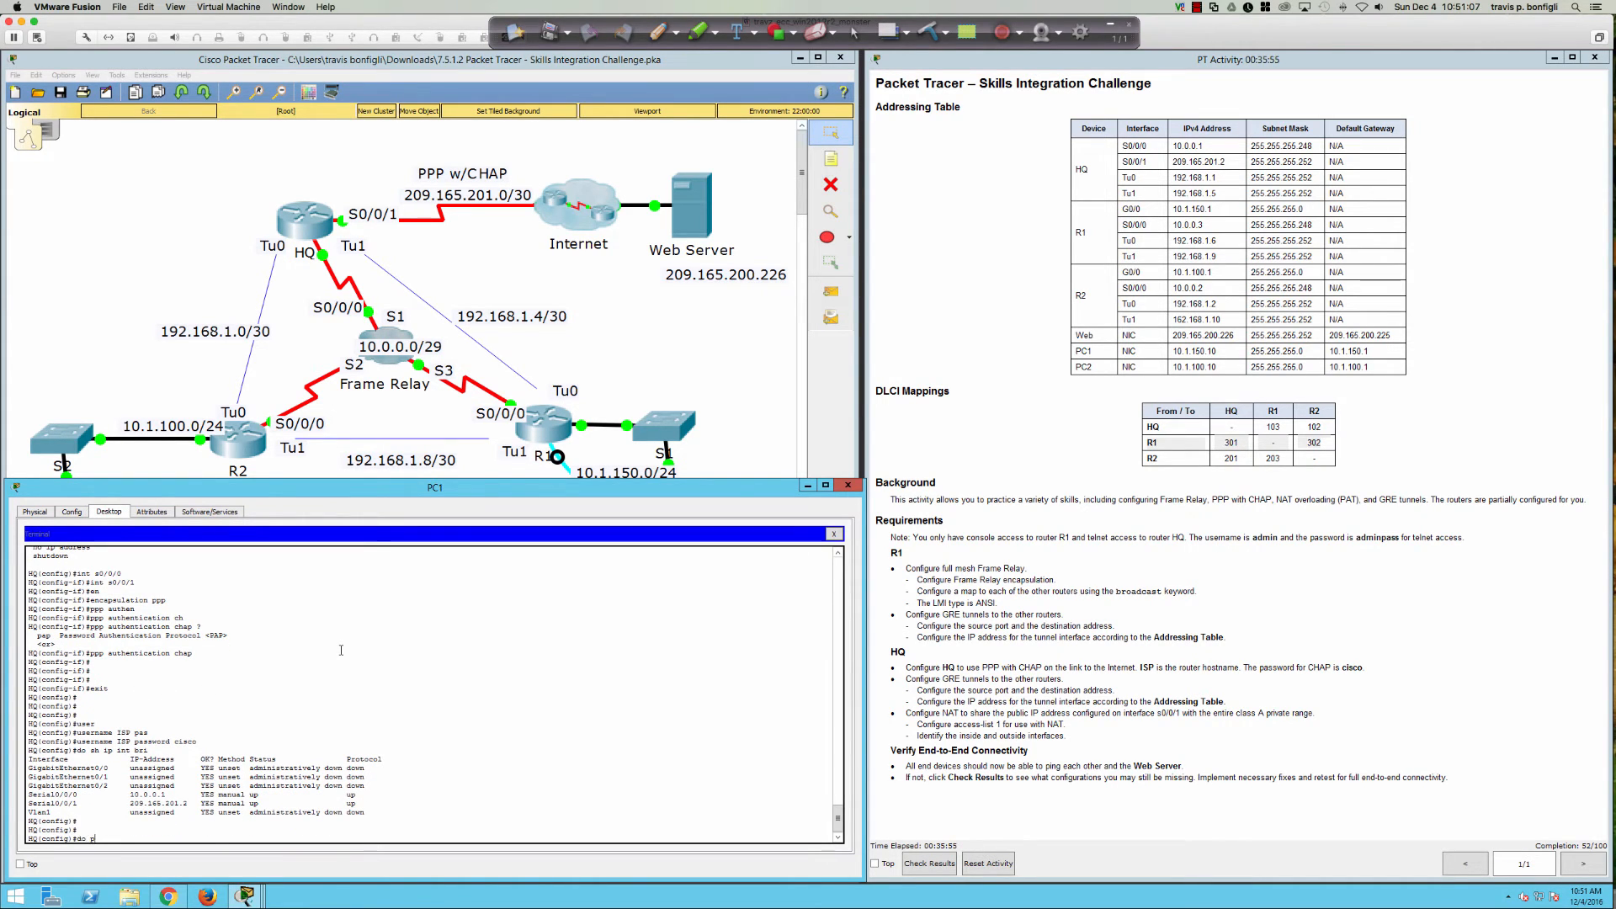
text(ing 209.165.201.2)
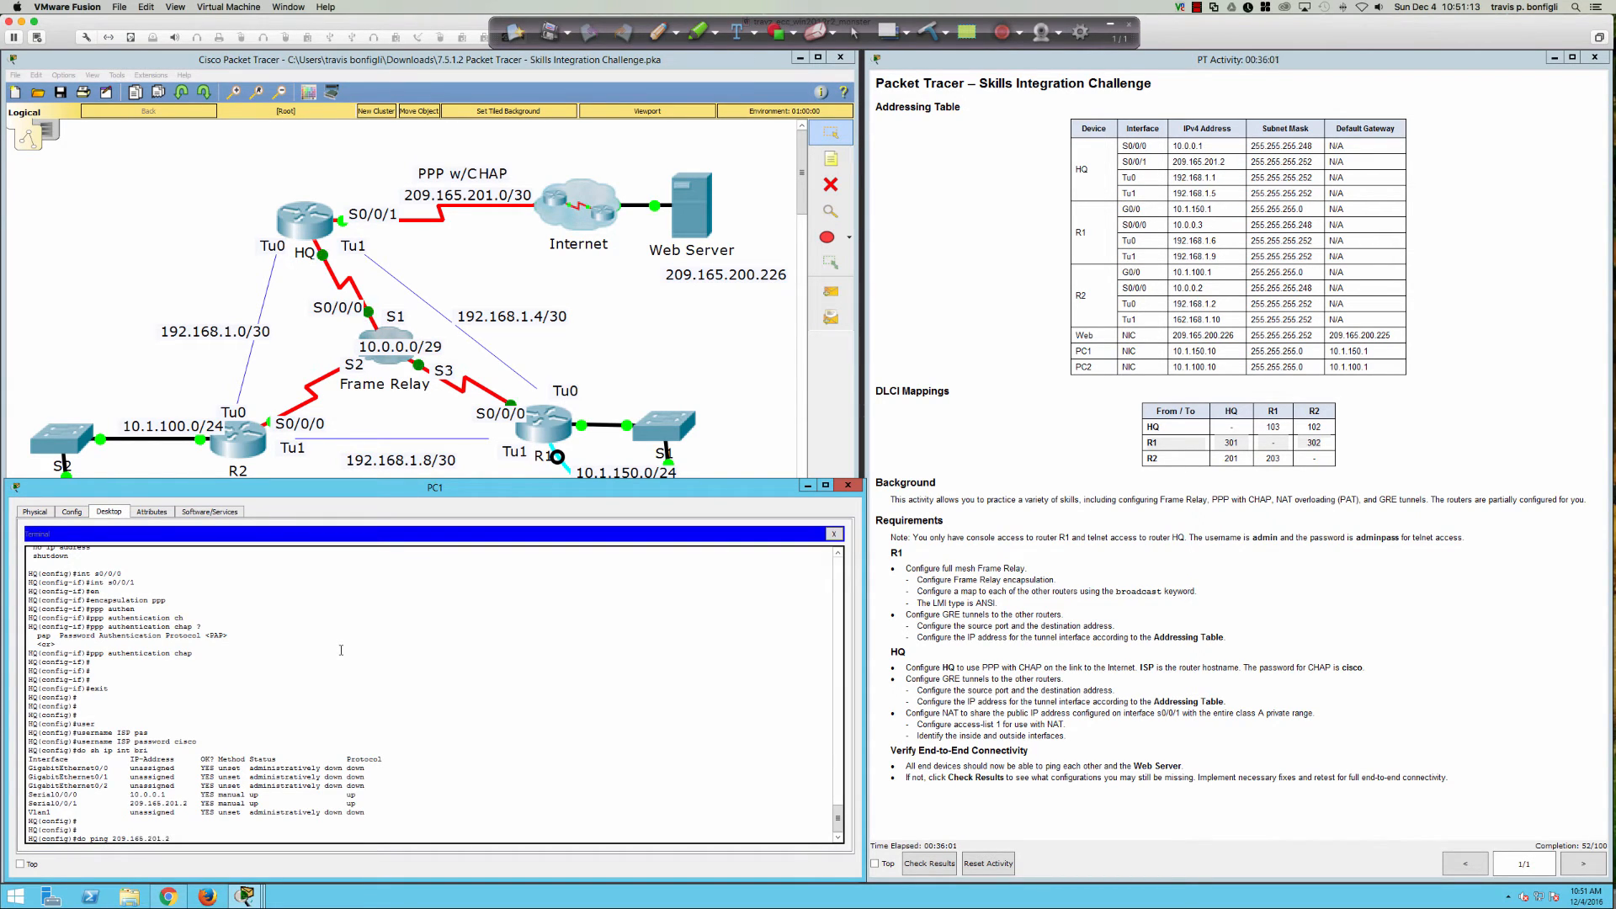
key(BackSpace)
text(1)
key(Return)
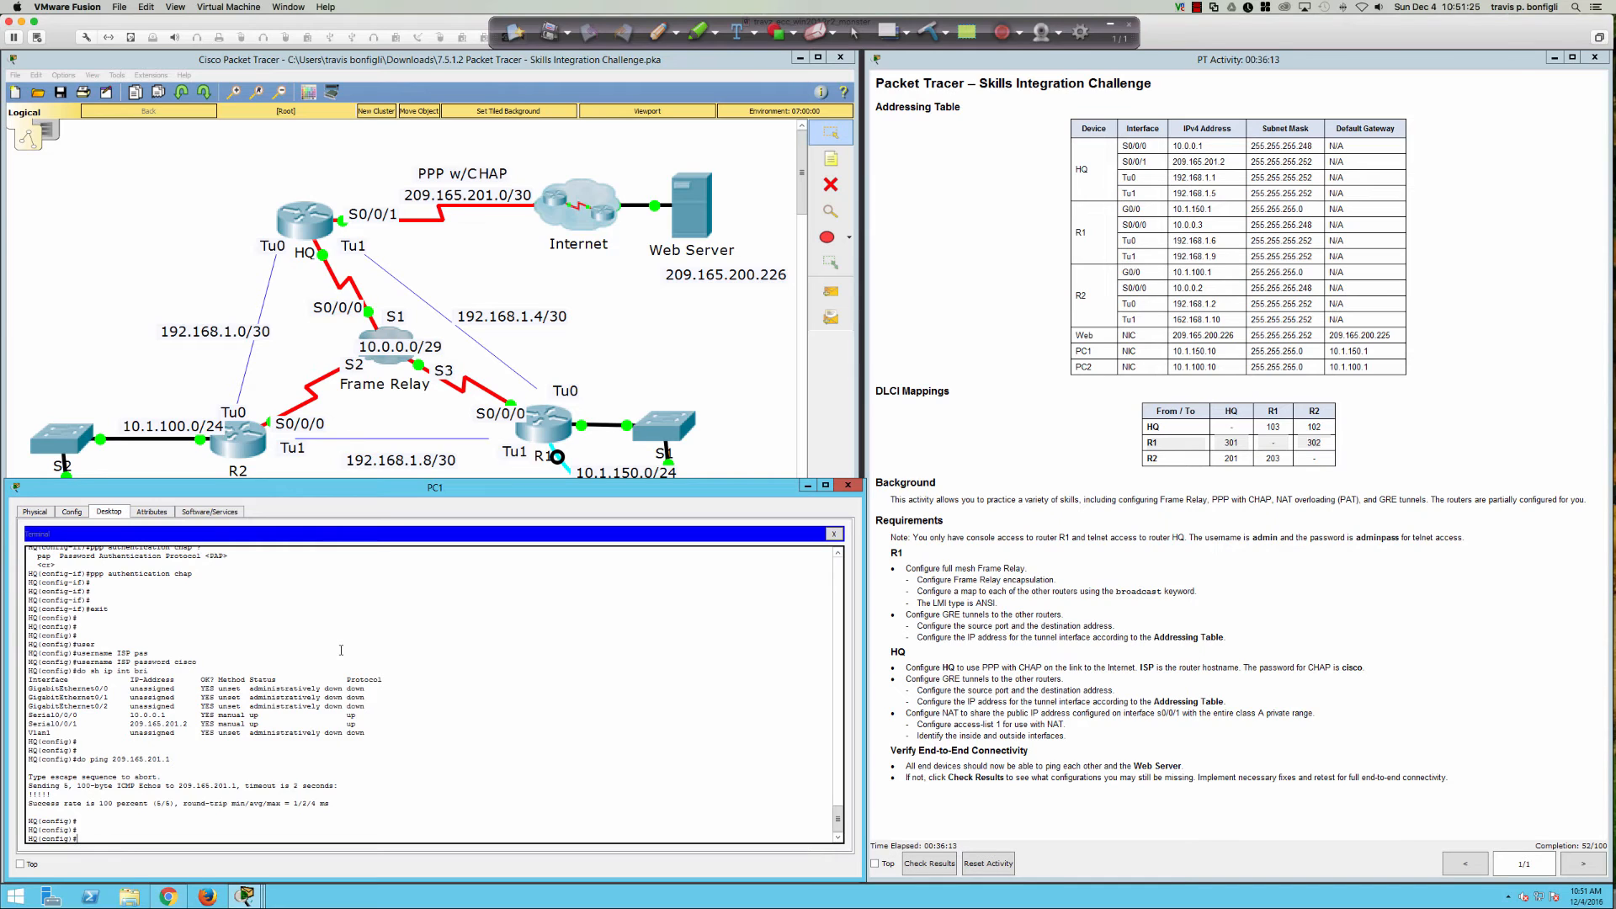
key(Return)
key(Return)
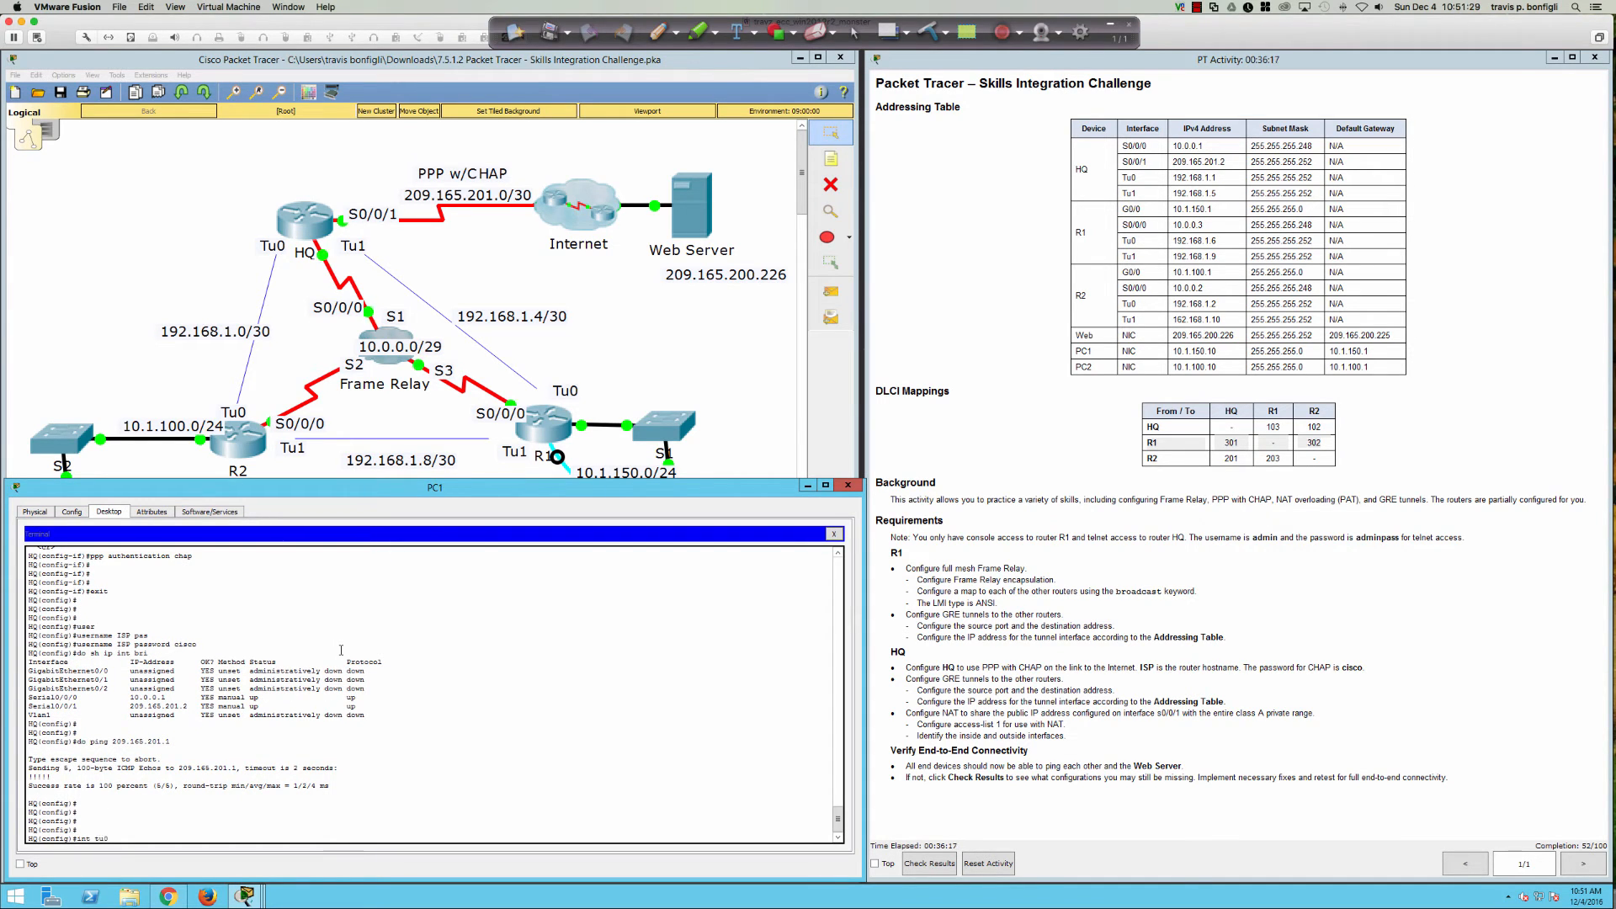
Step: Give Tunnel0 the address 192.168.1.1 255.255.255.252 and tunnel source S0/0/0
text(int tu0)
key(Return)
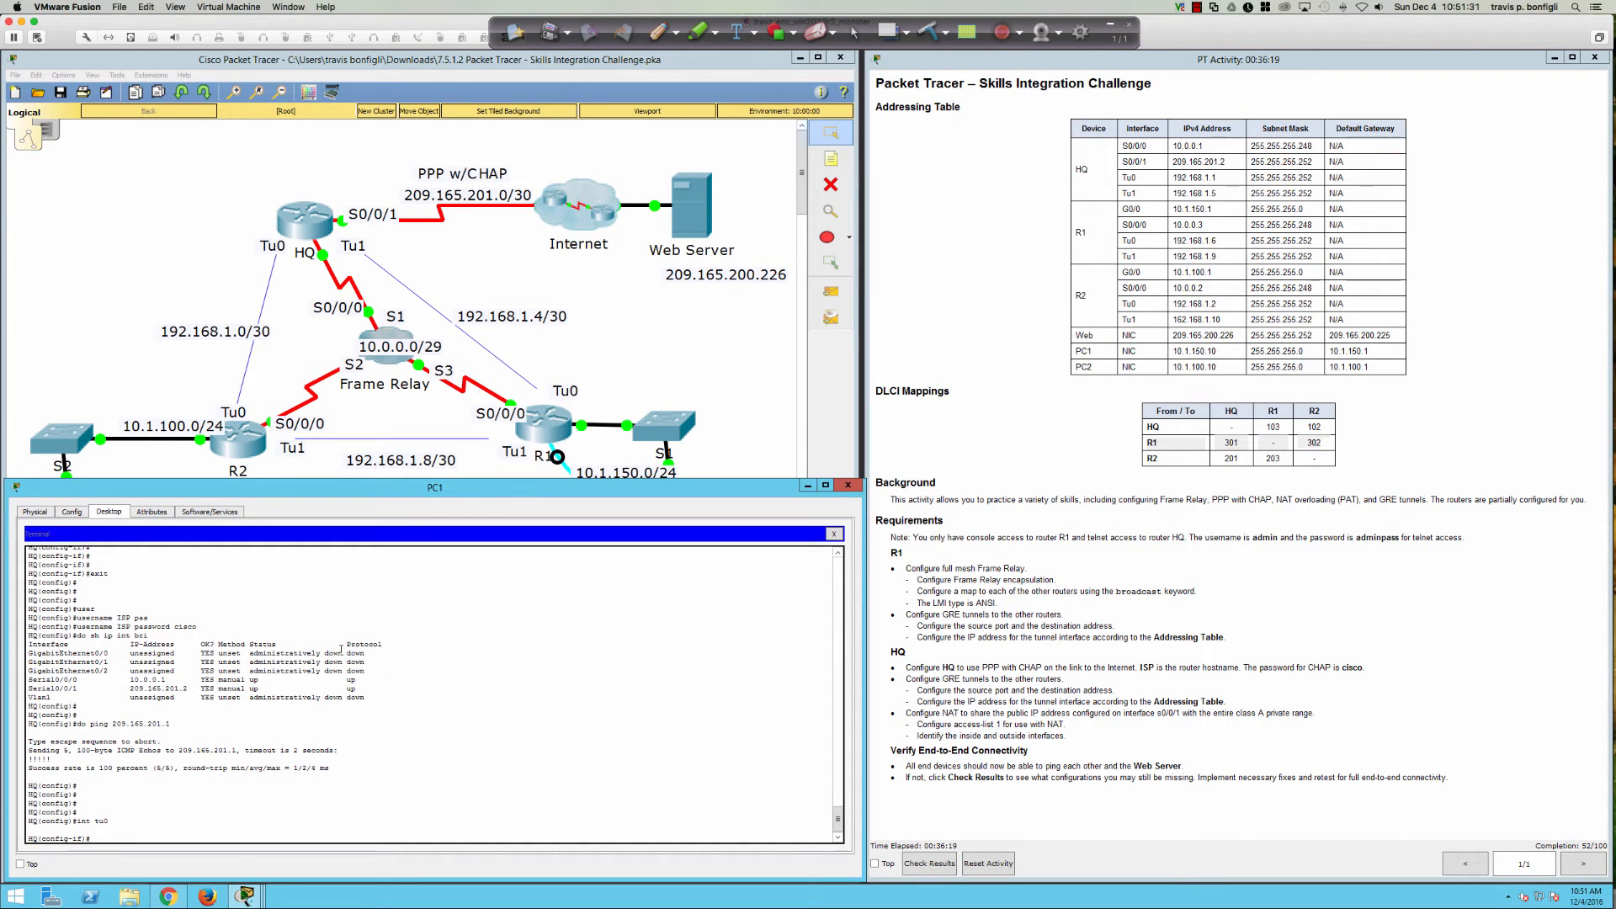
key(Return)
key(Return)
text(ip add 192)
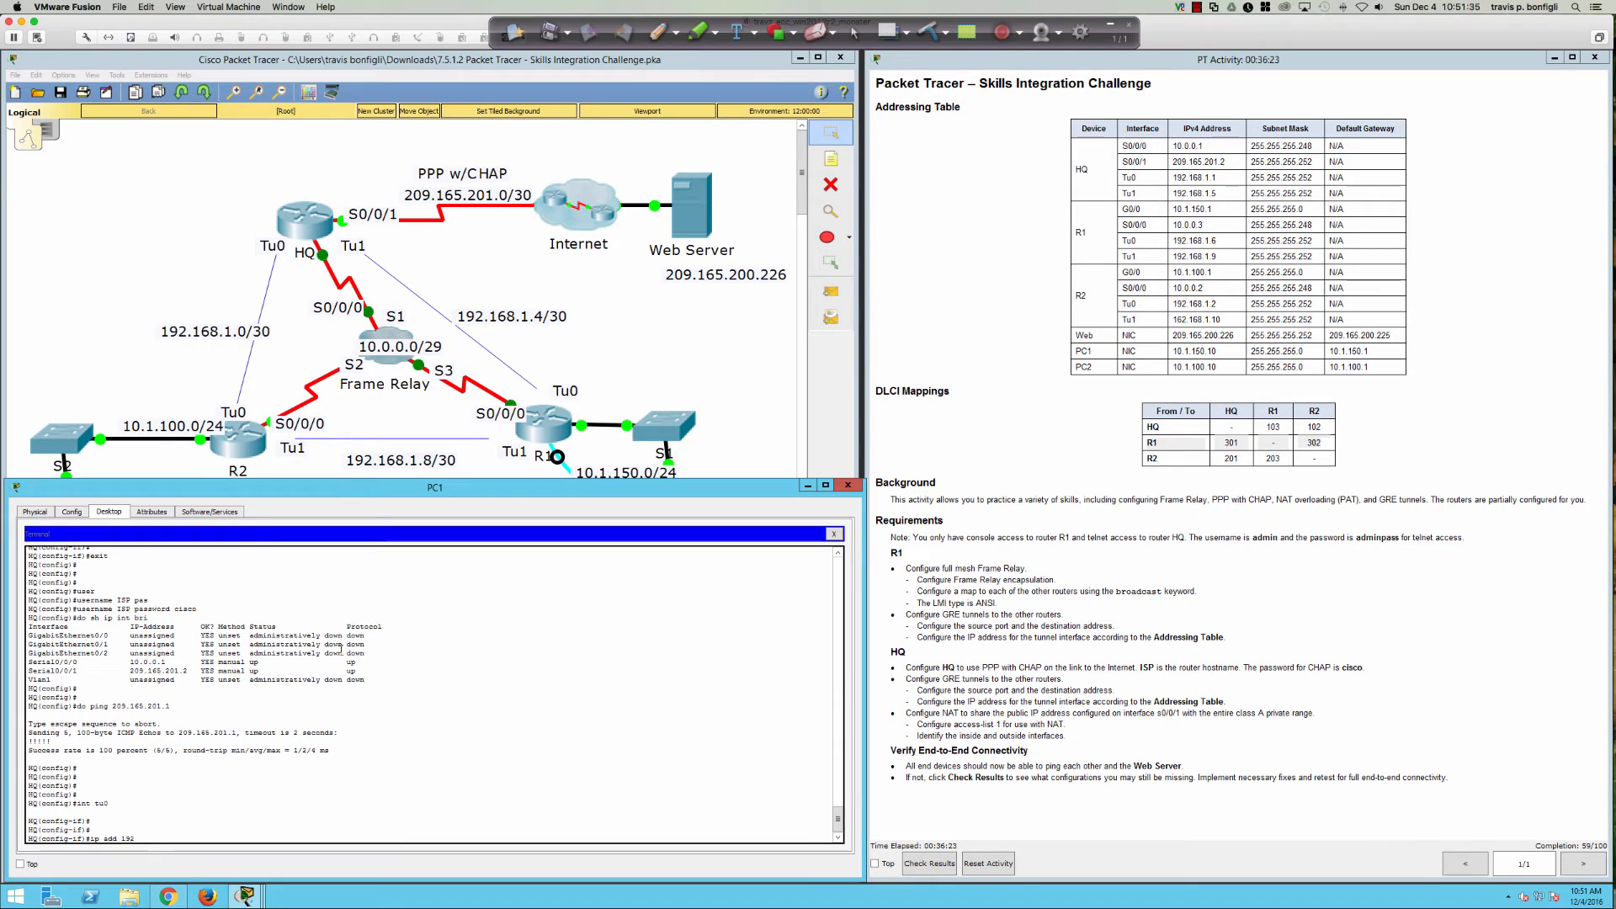
text(.168.1.1)
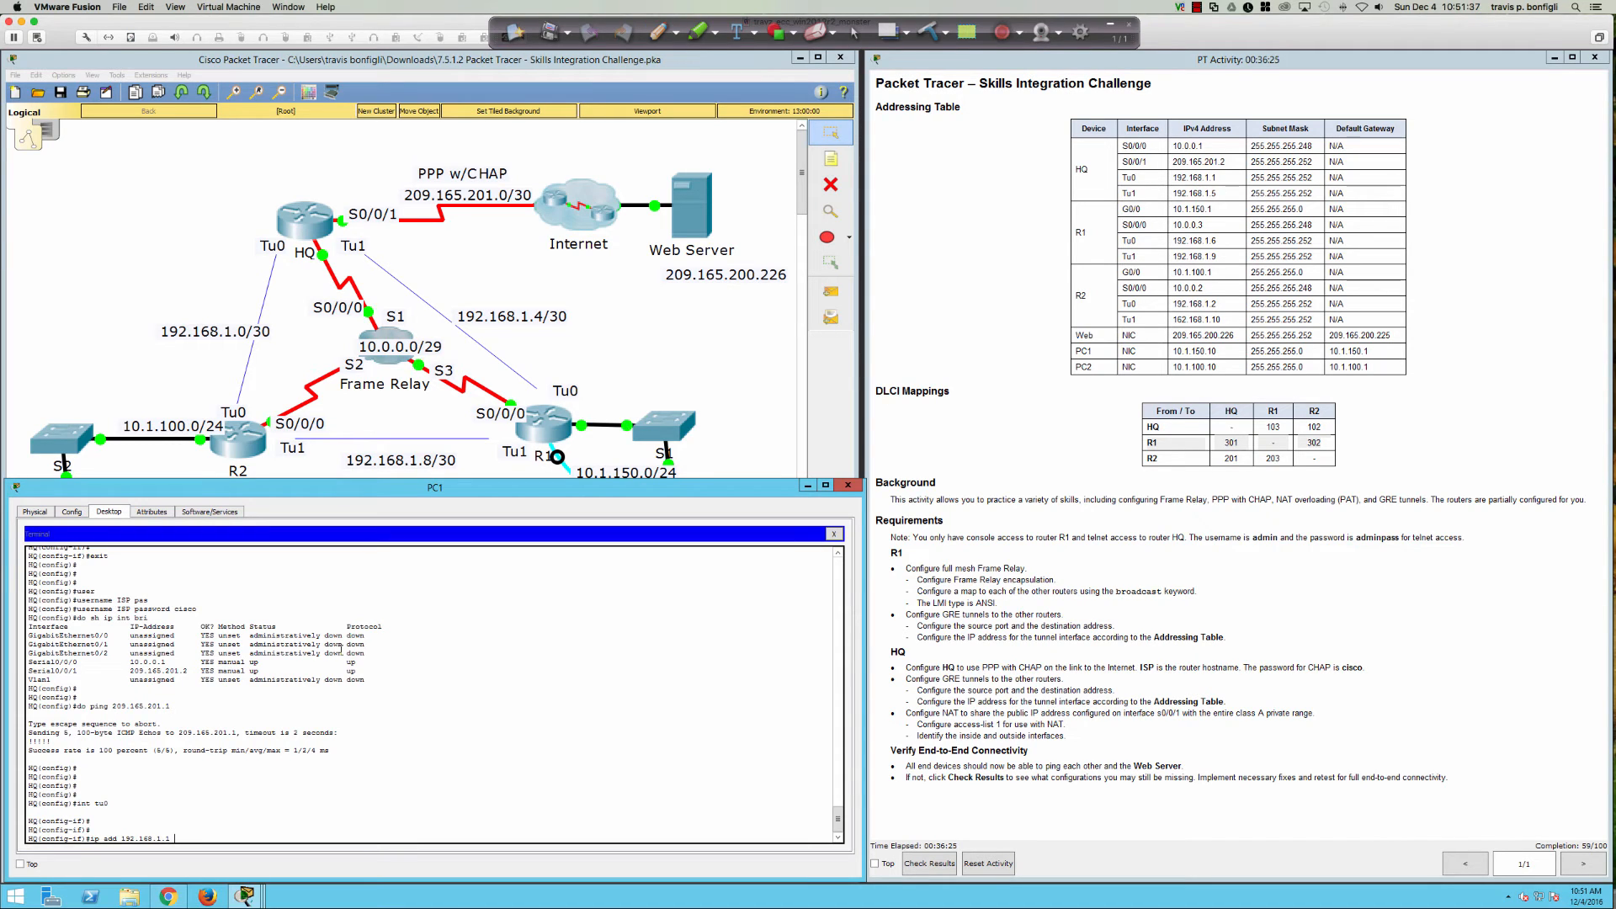
text( 255.255.255.2)
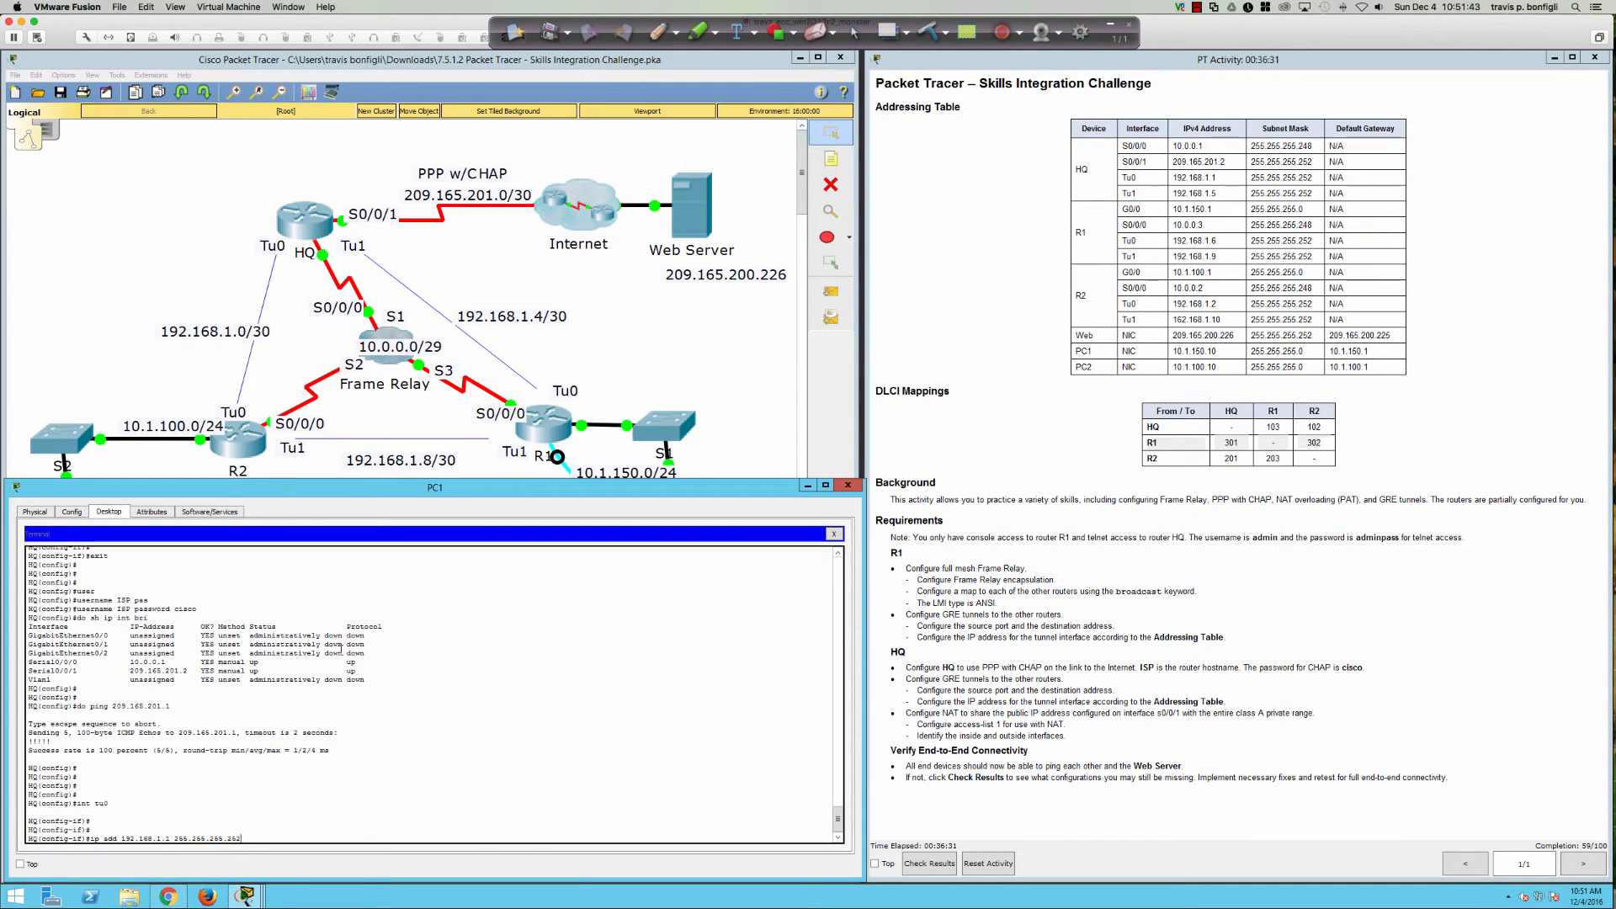
text(52)
key(Return)
key(Return)
key(Return)
text(tunn)
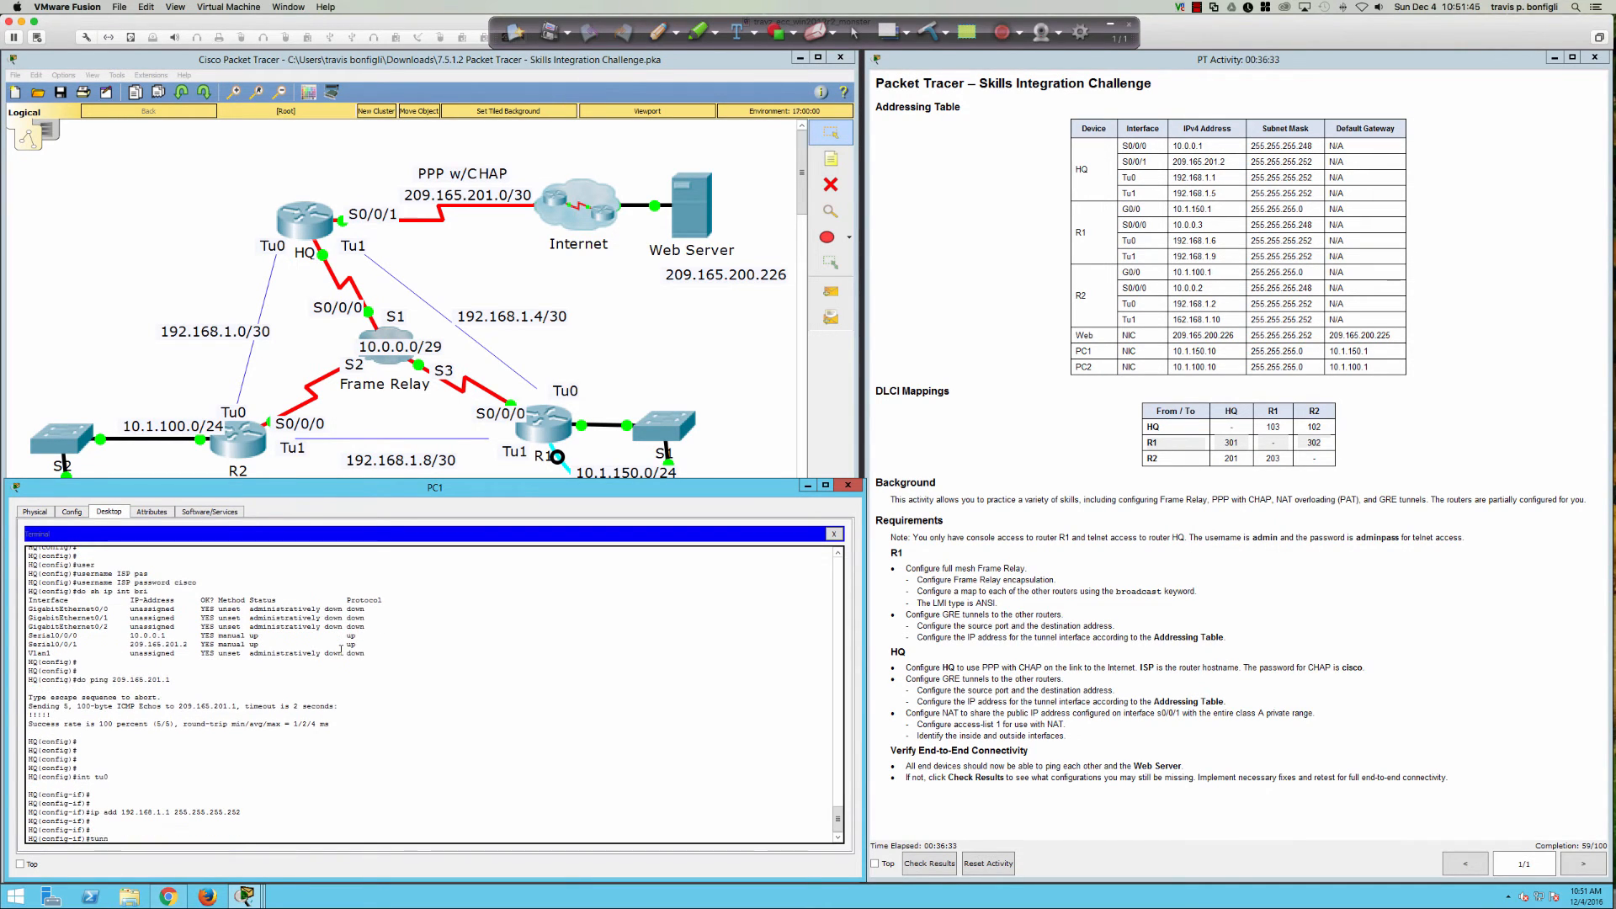
text(e)
key(Tab)
text(sou)
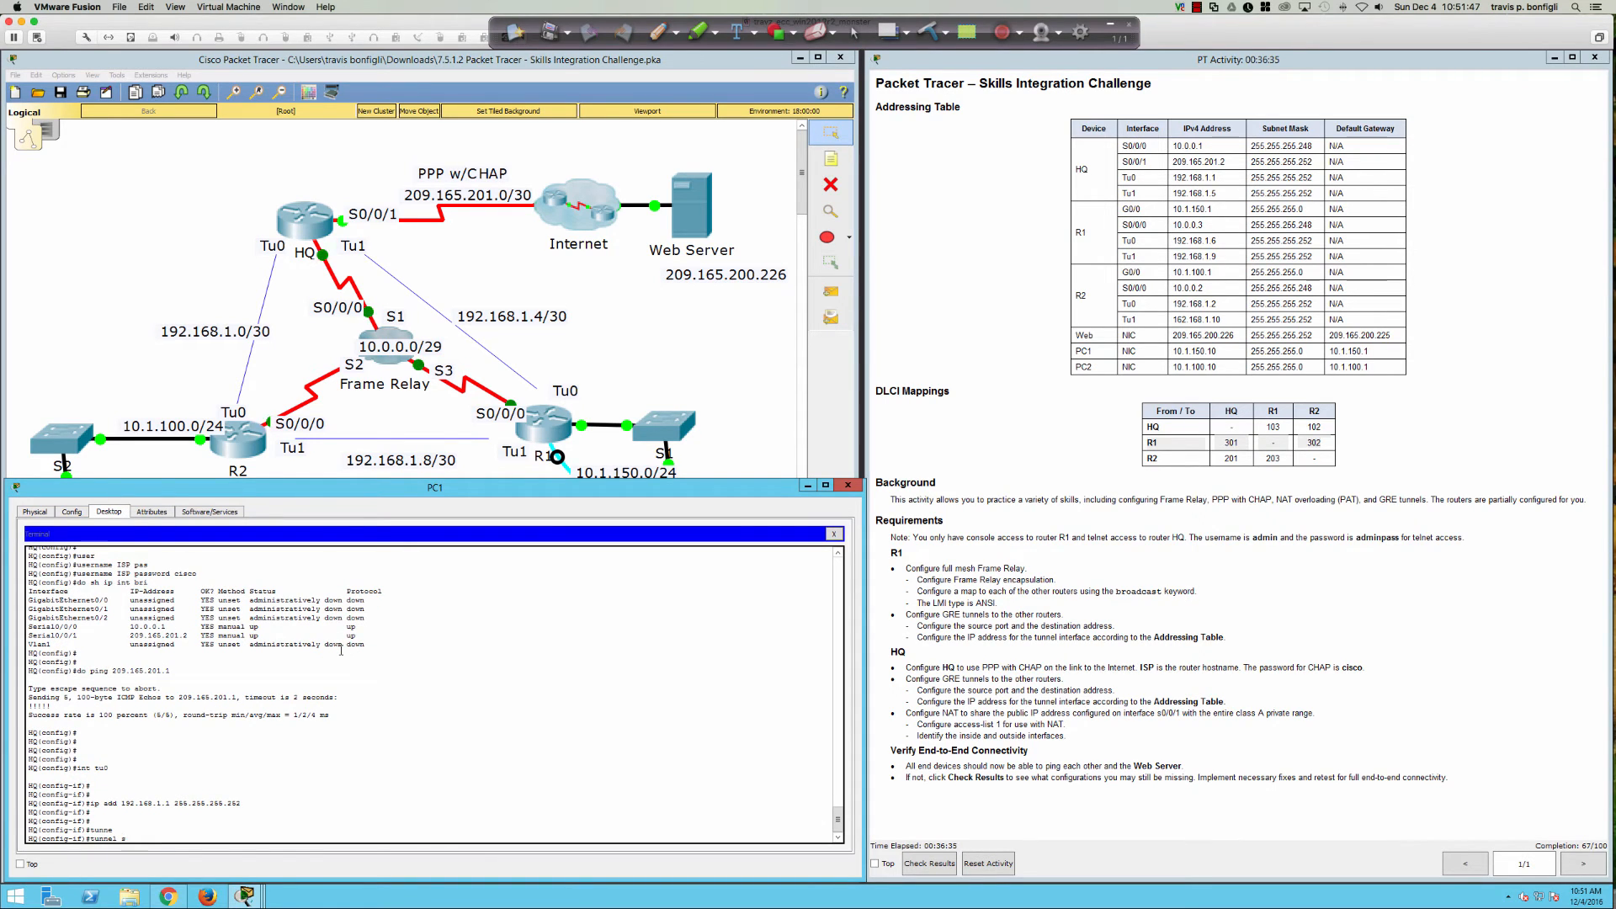
key(Tab)
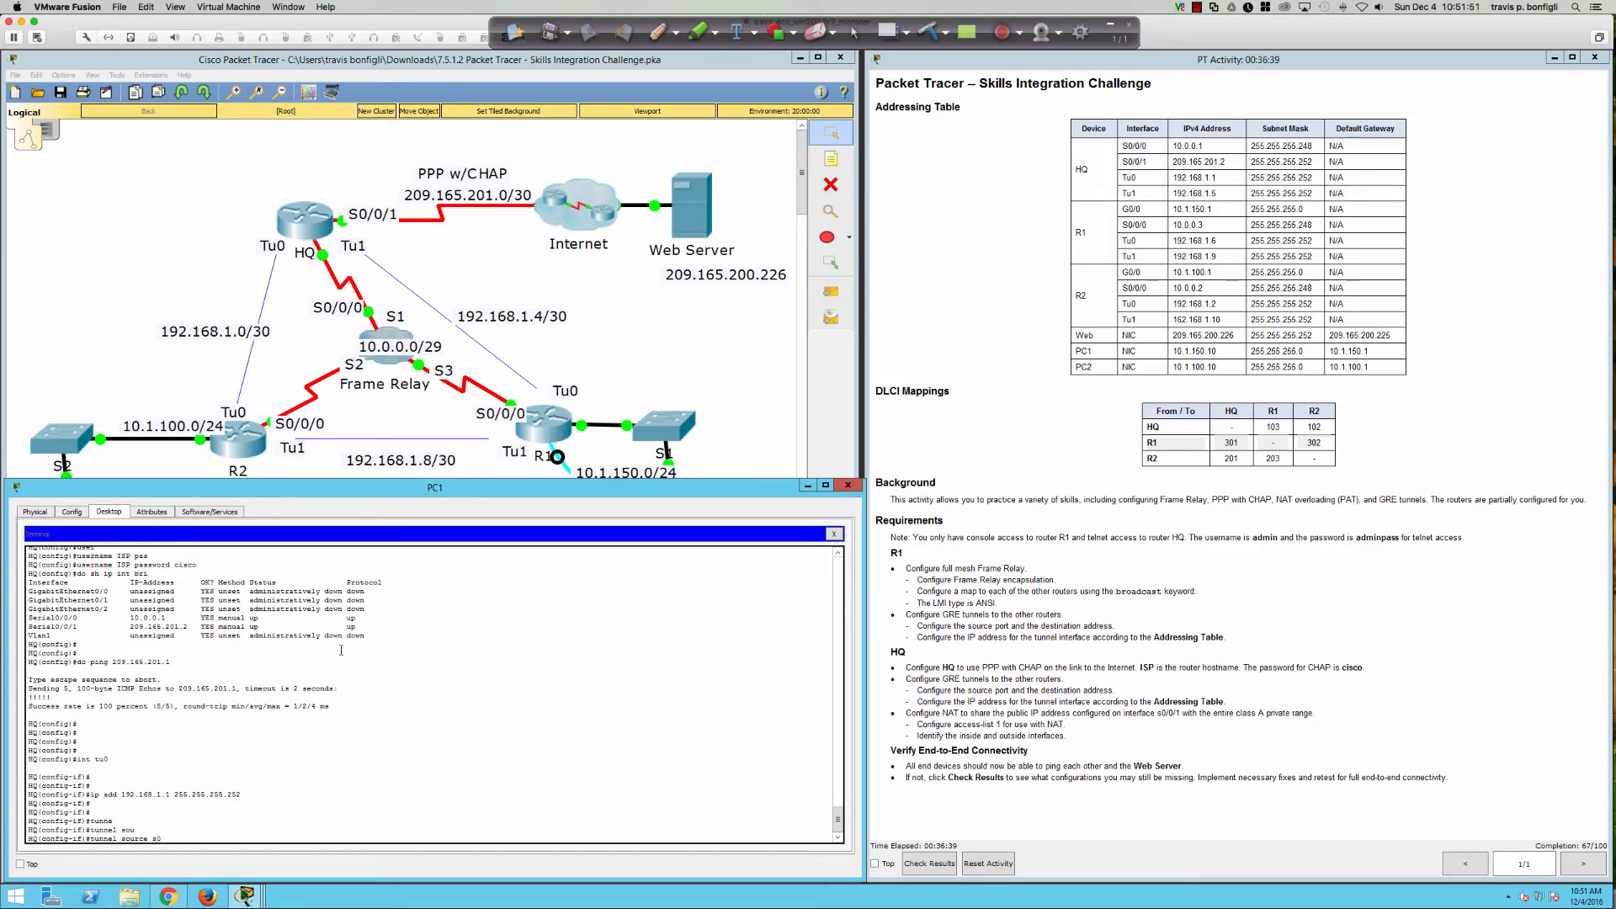
text(s0/0/0)
key(Return)
Step: Set Tunnel0's destination to 10.0.0.2
text(tunnel)
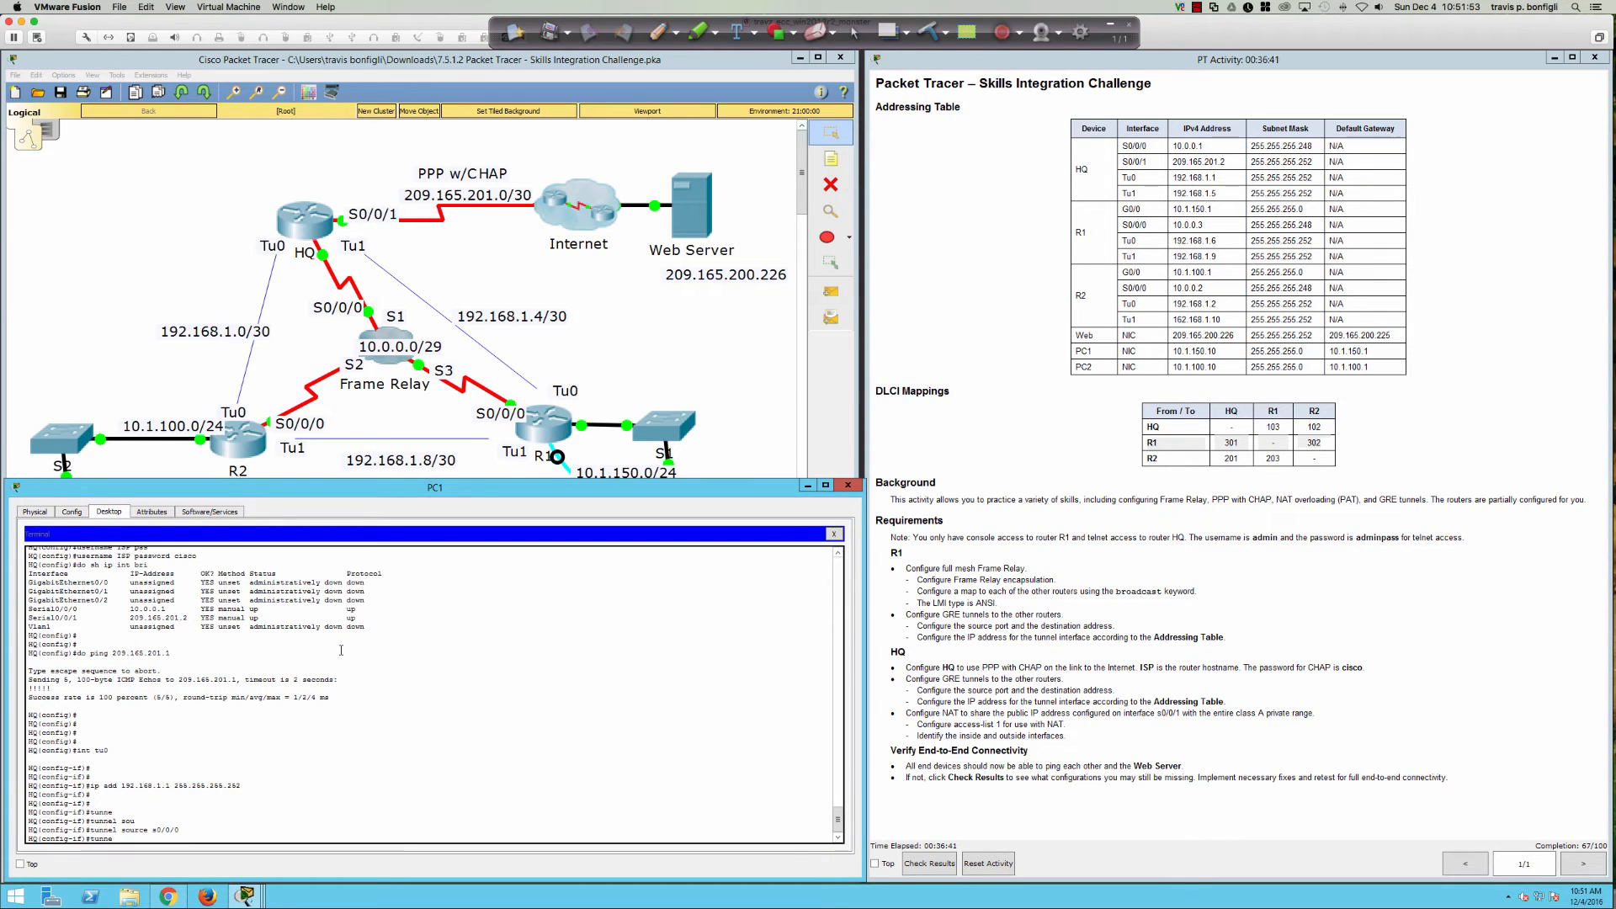
key(Tab)
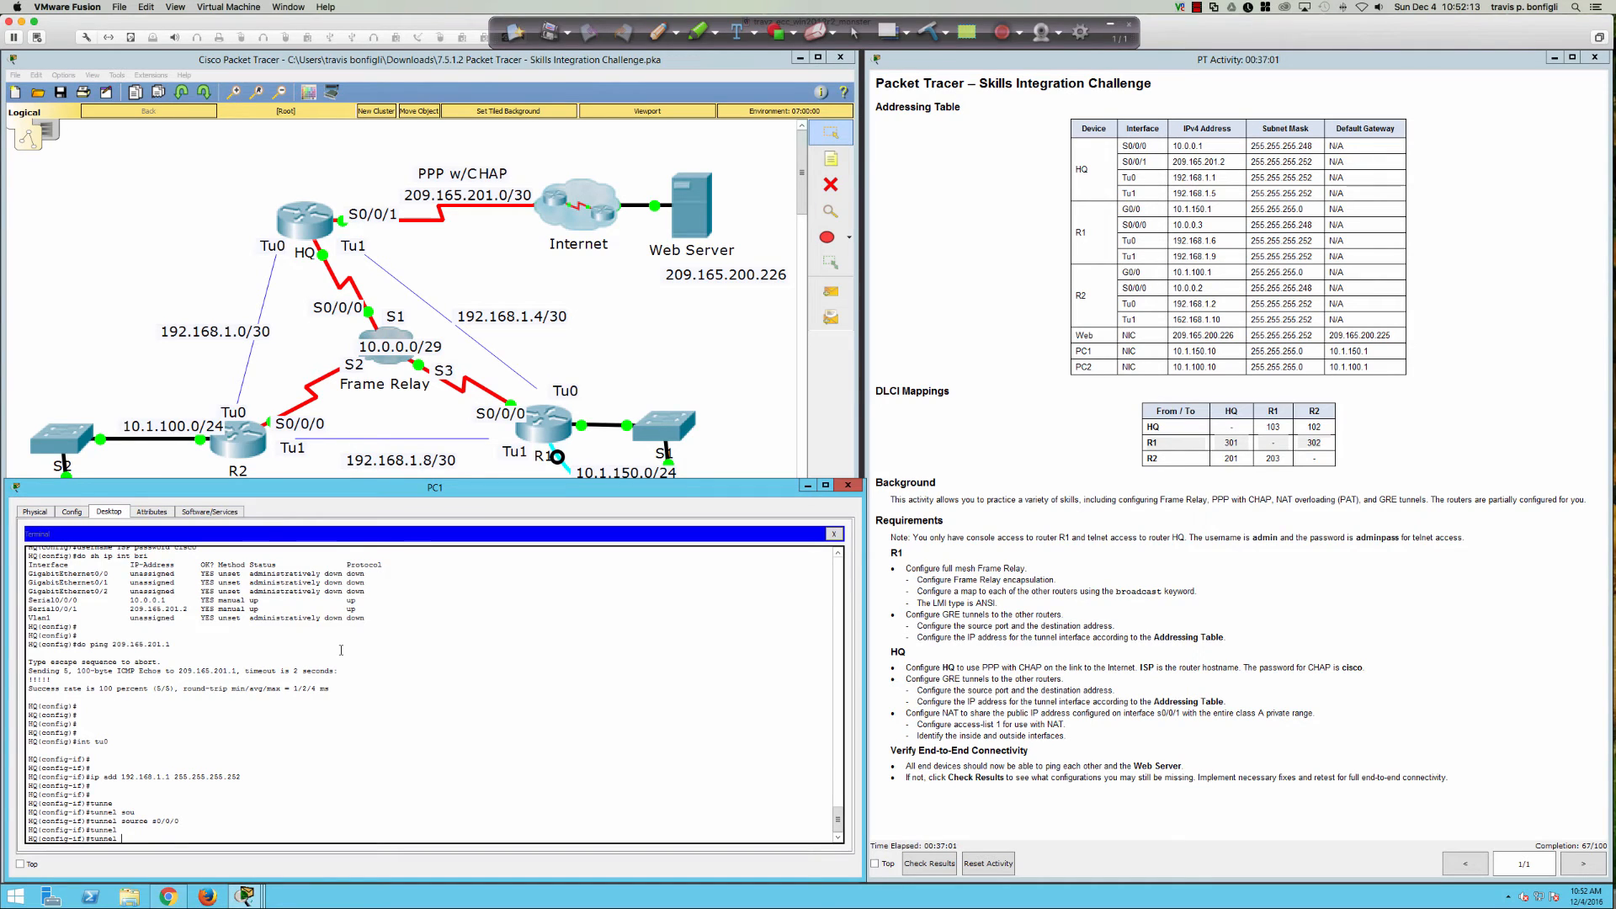
text(des)
key(Tab)
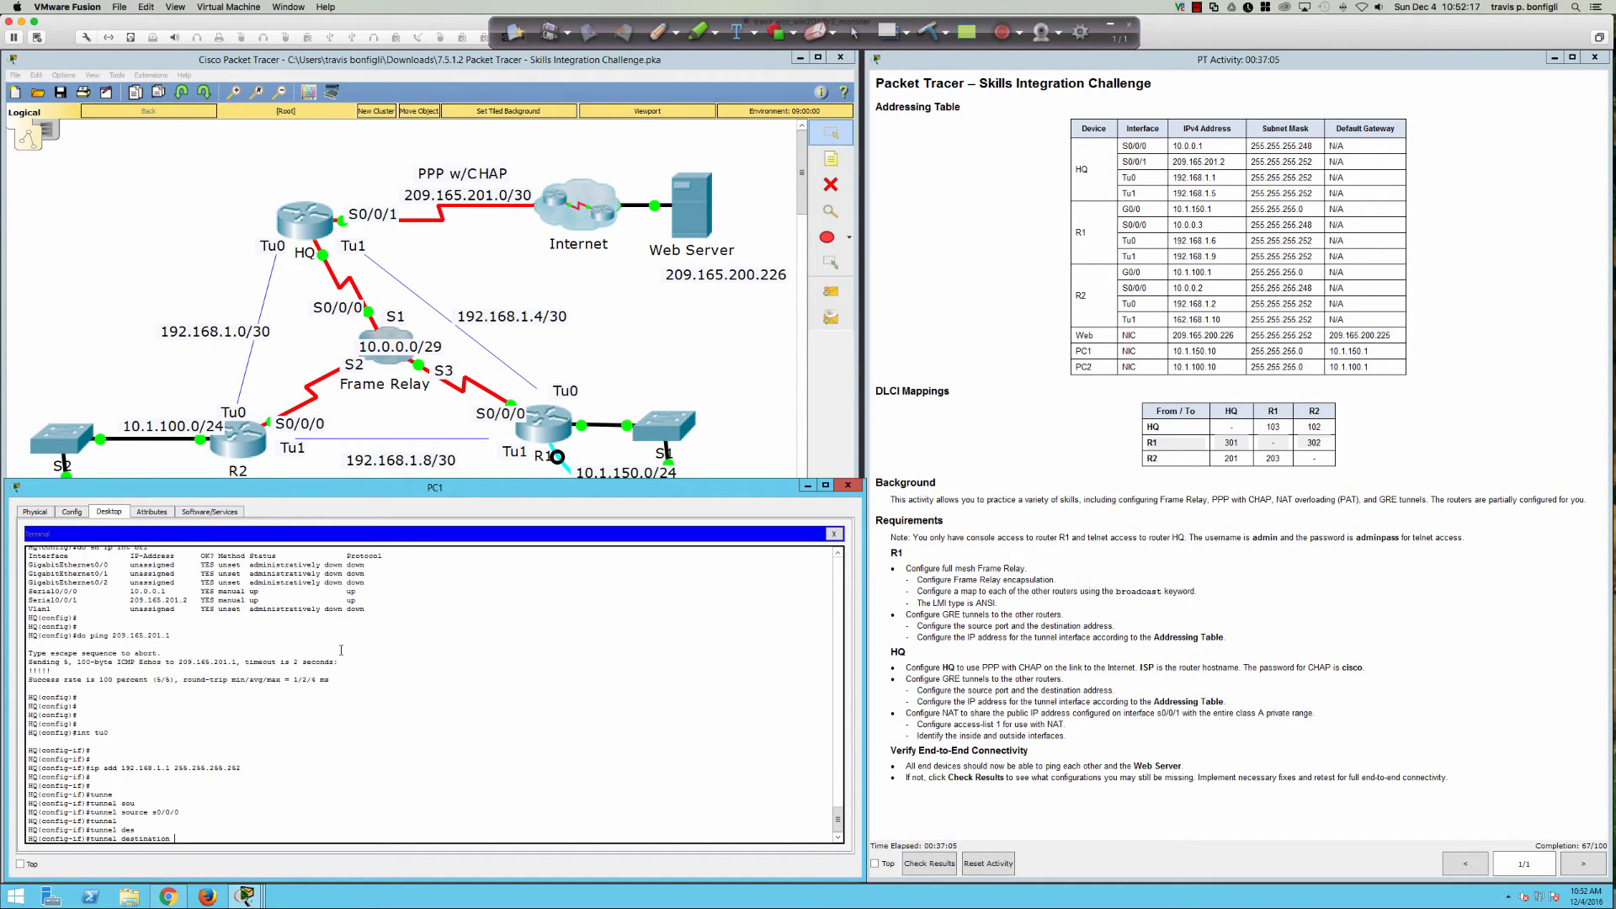
text(10.0.0.2)
key(Return)
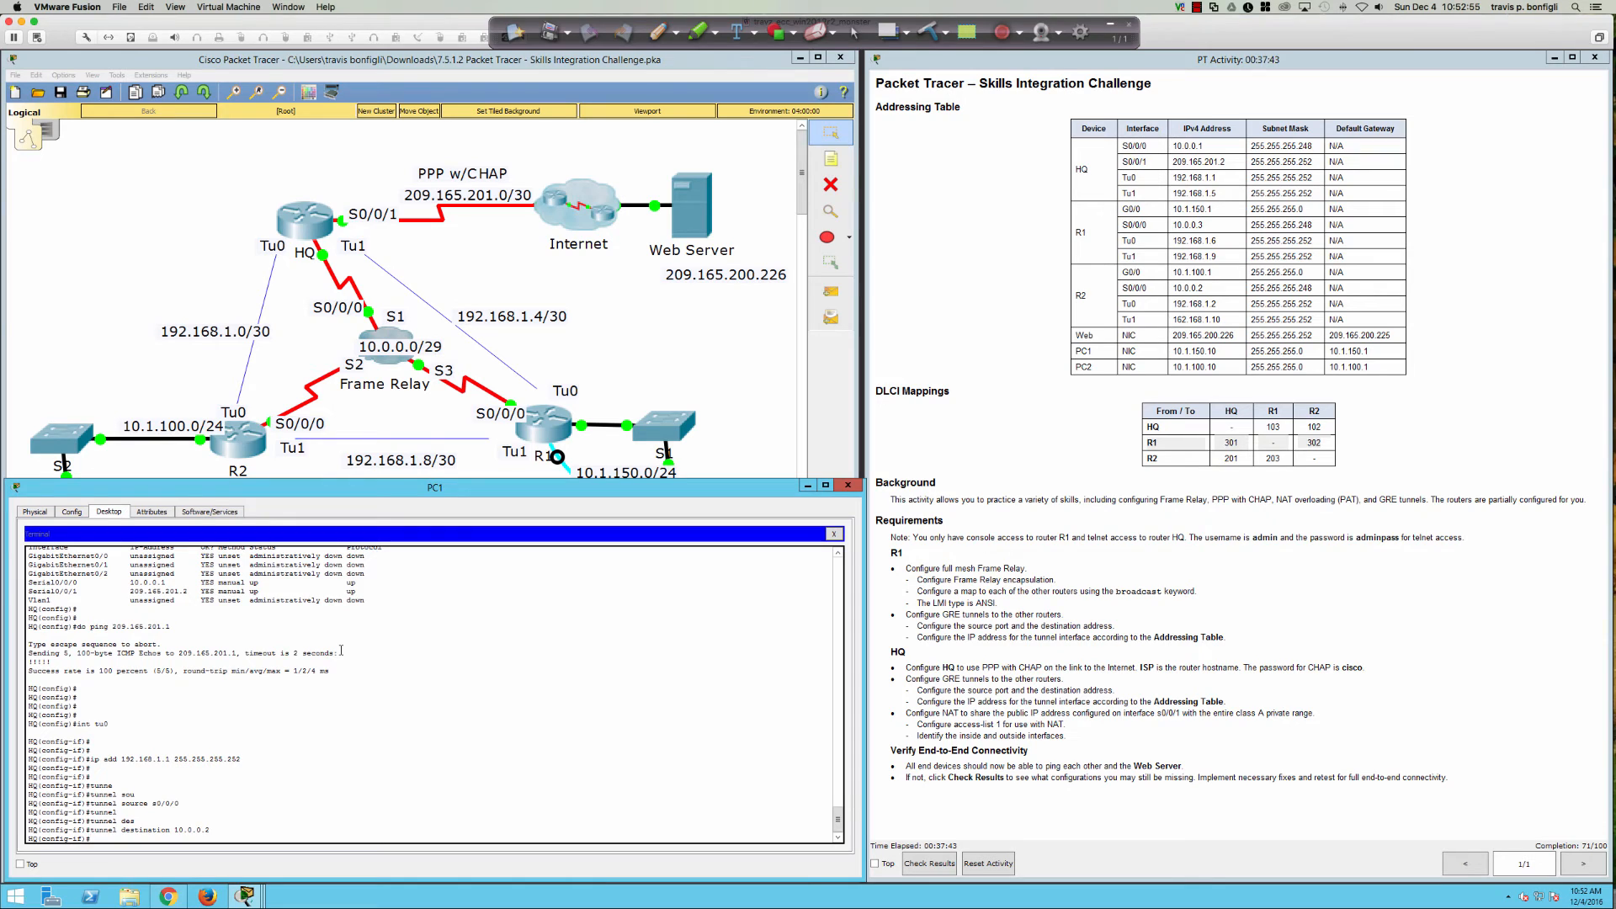
key(Return)
key(Return)
Step: Give Tunnel1 the address 192.168.1.5 255.255.255.252 and tunnel source S0/0/0
text(int tu1)
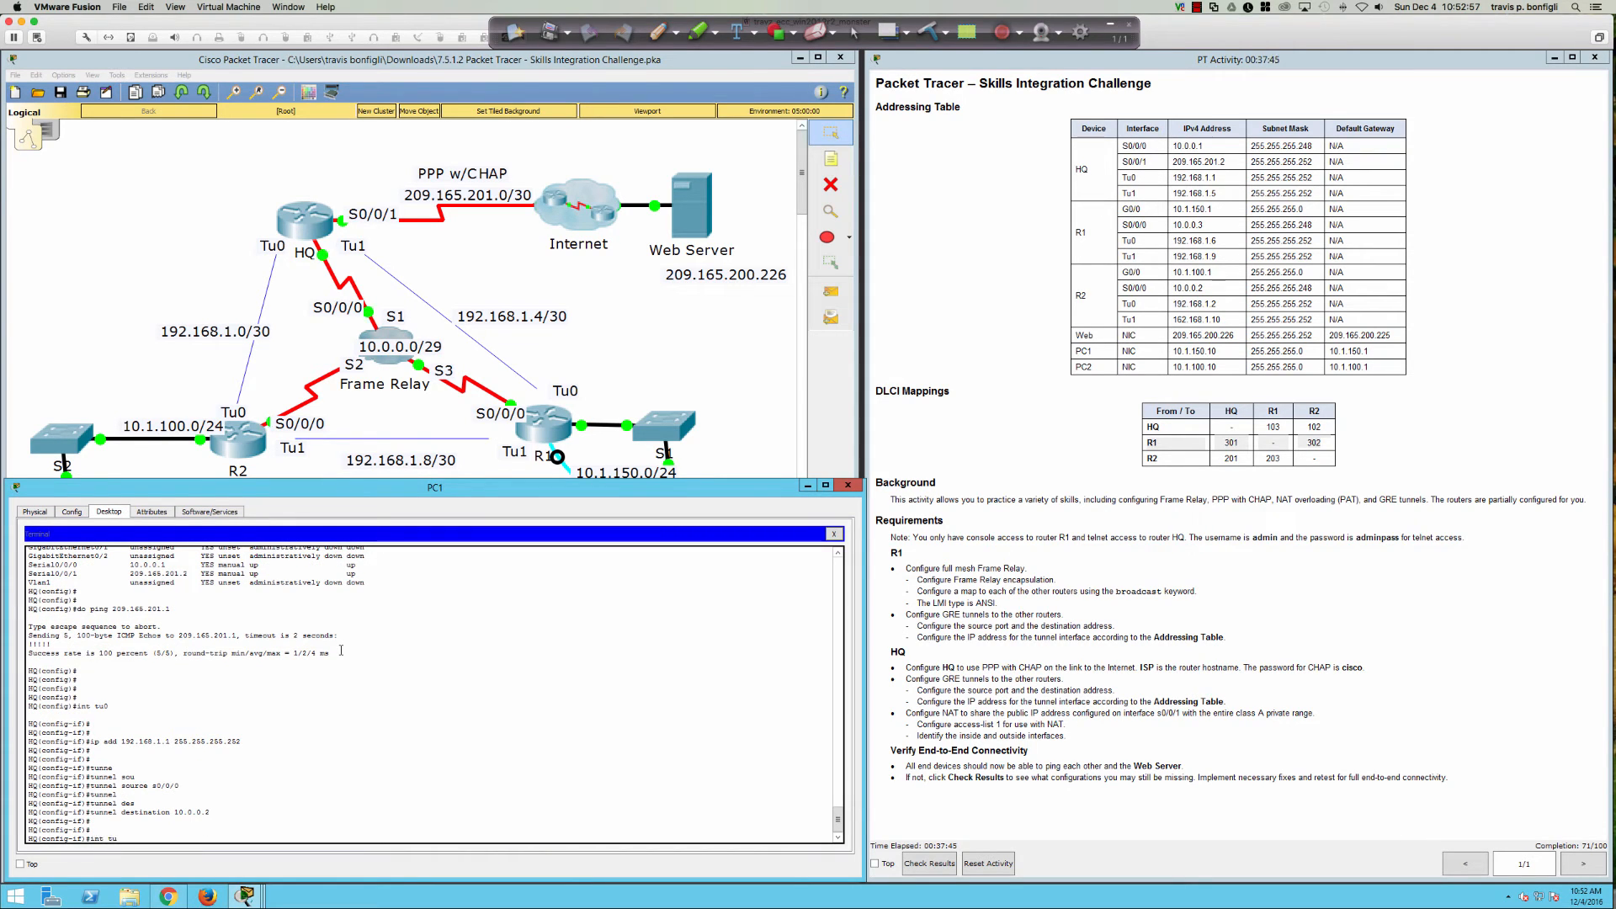
key(Return)
text(ip add)
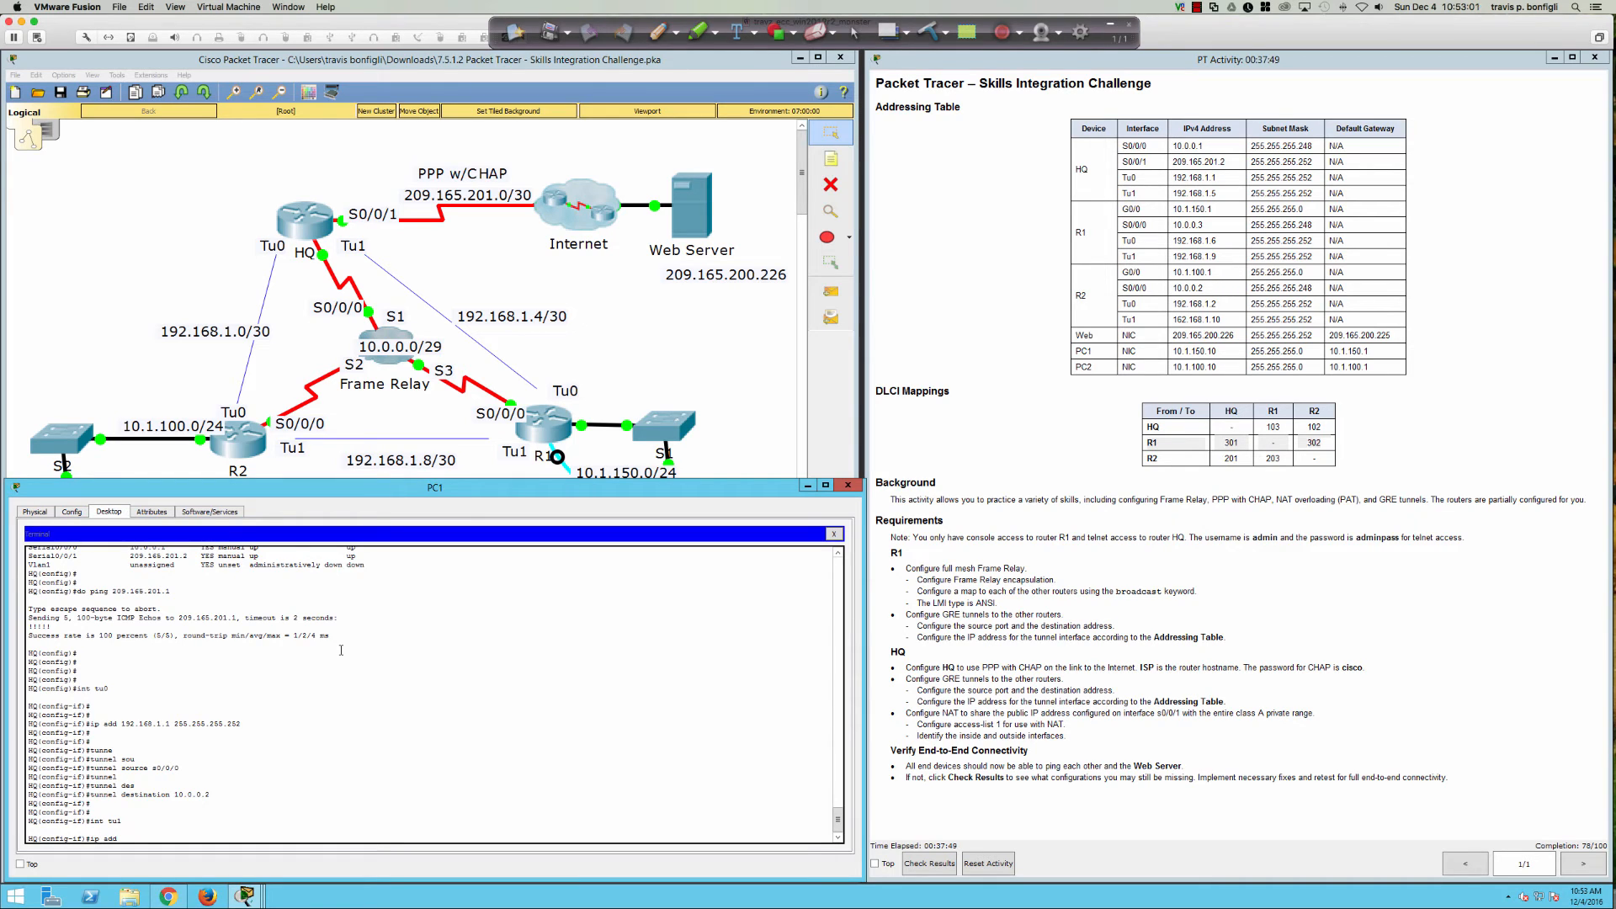
text( 192.168.1.5 255.255.255.252)
key(Return)
text(tune)
key(Tab)
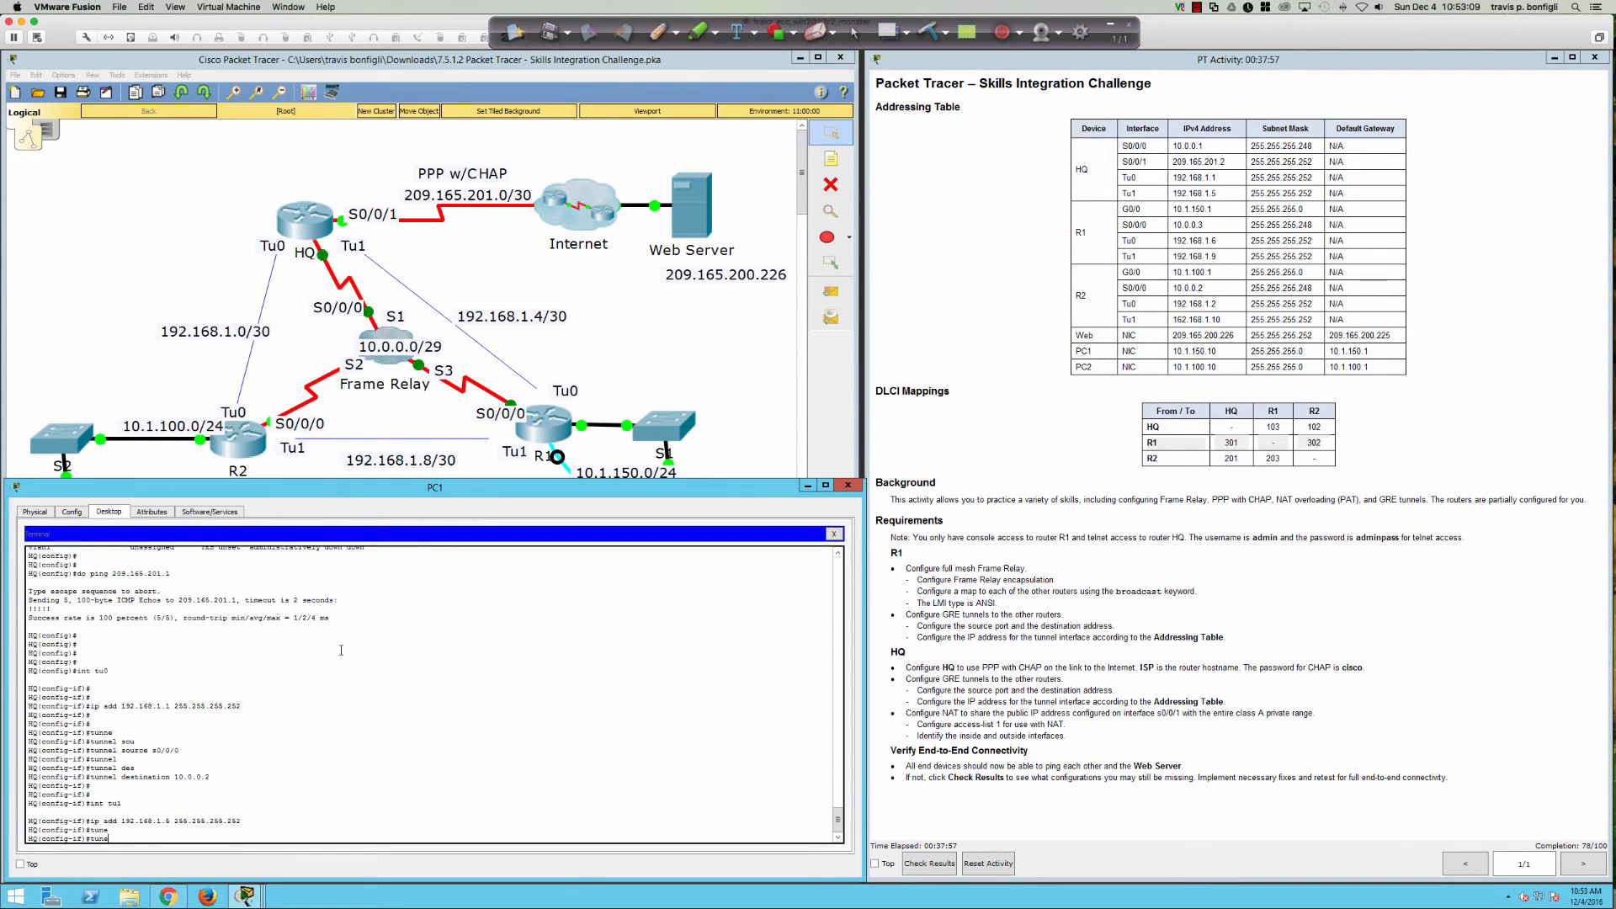
key(BackSpace)
text(n)
key(Tab)
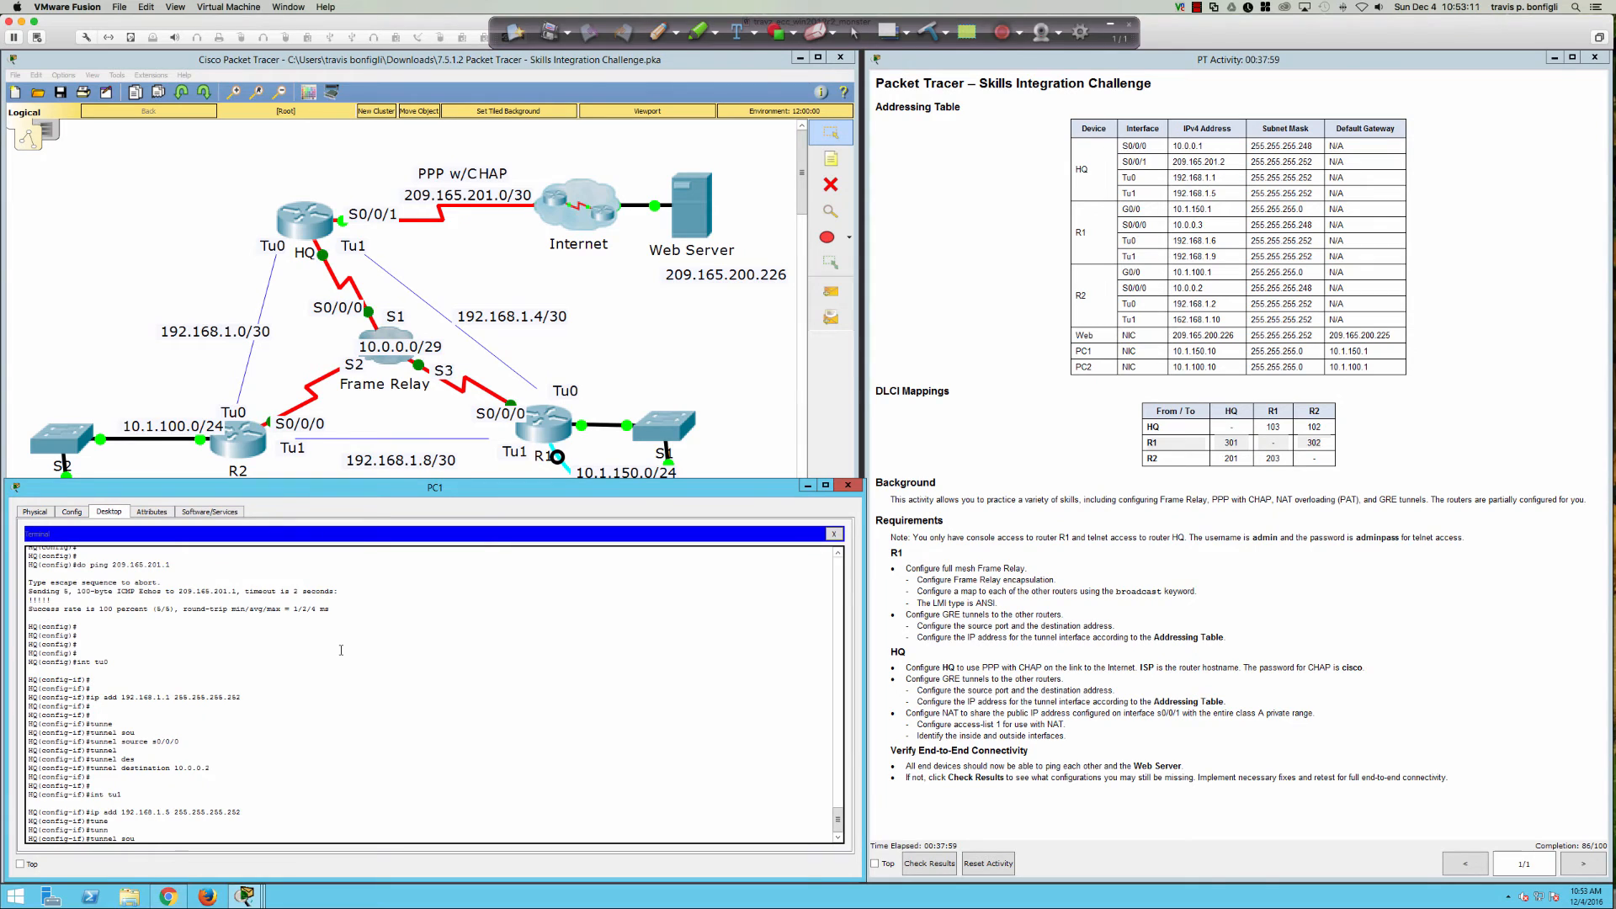
text(sou)
key(Tab)
text(s)
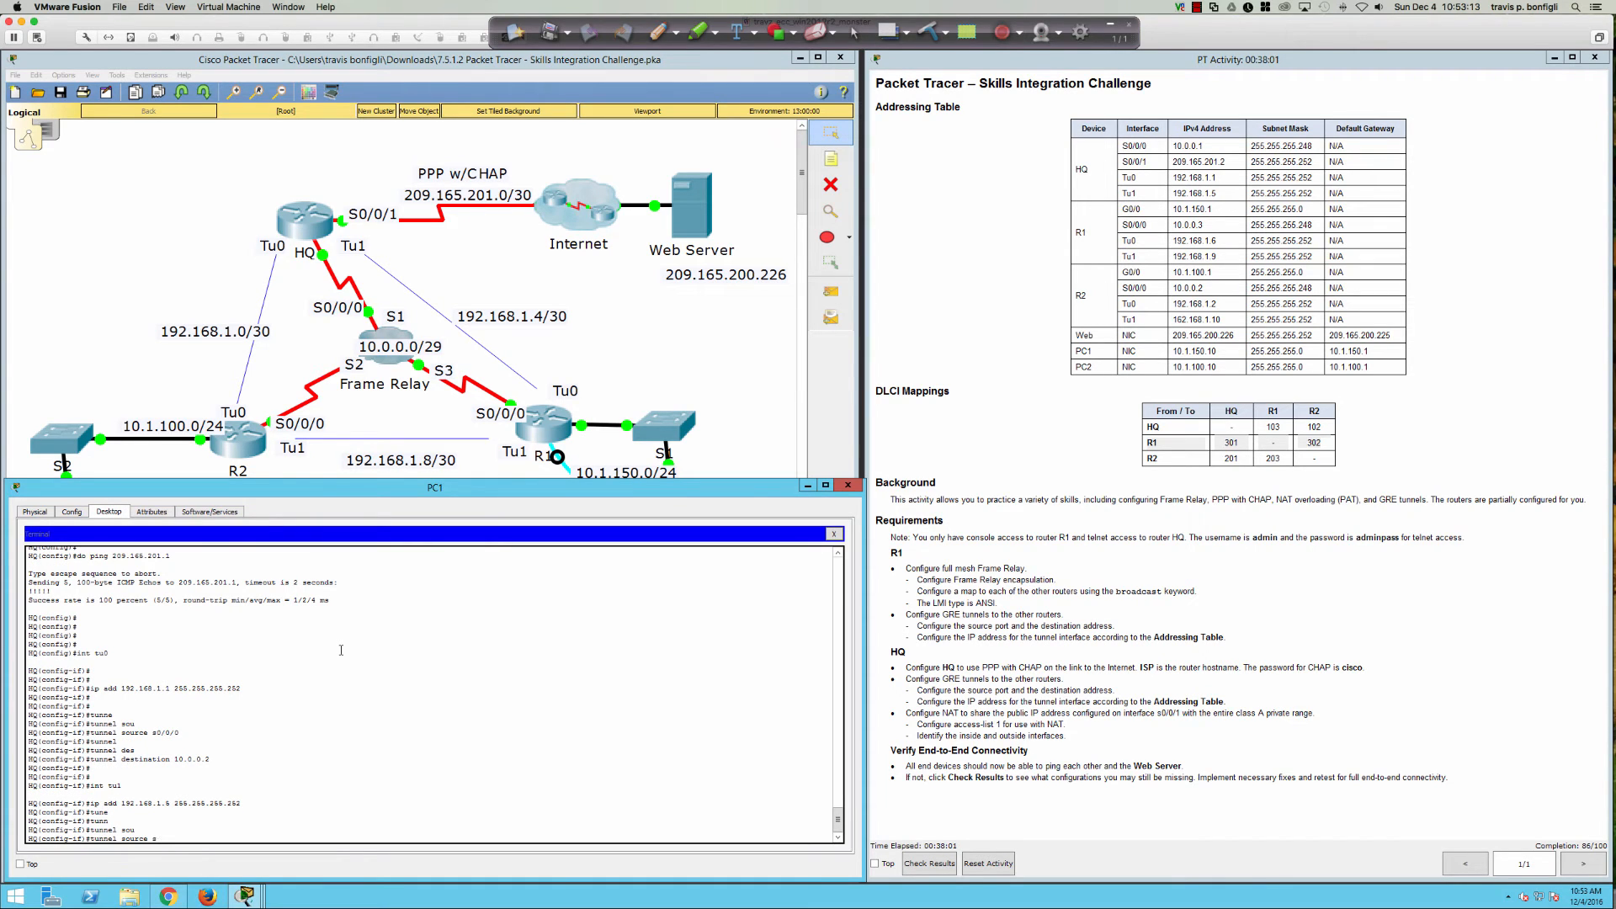
text(0/0/0)
key(Return)
Step: Set Tunnel1's destination to 10.0.0.3
text(tun)
key(Tab)
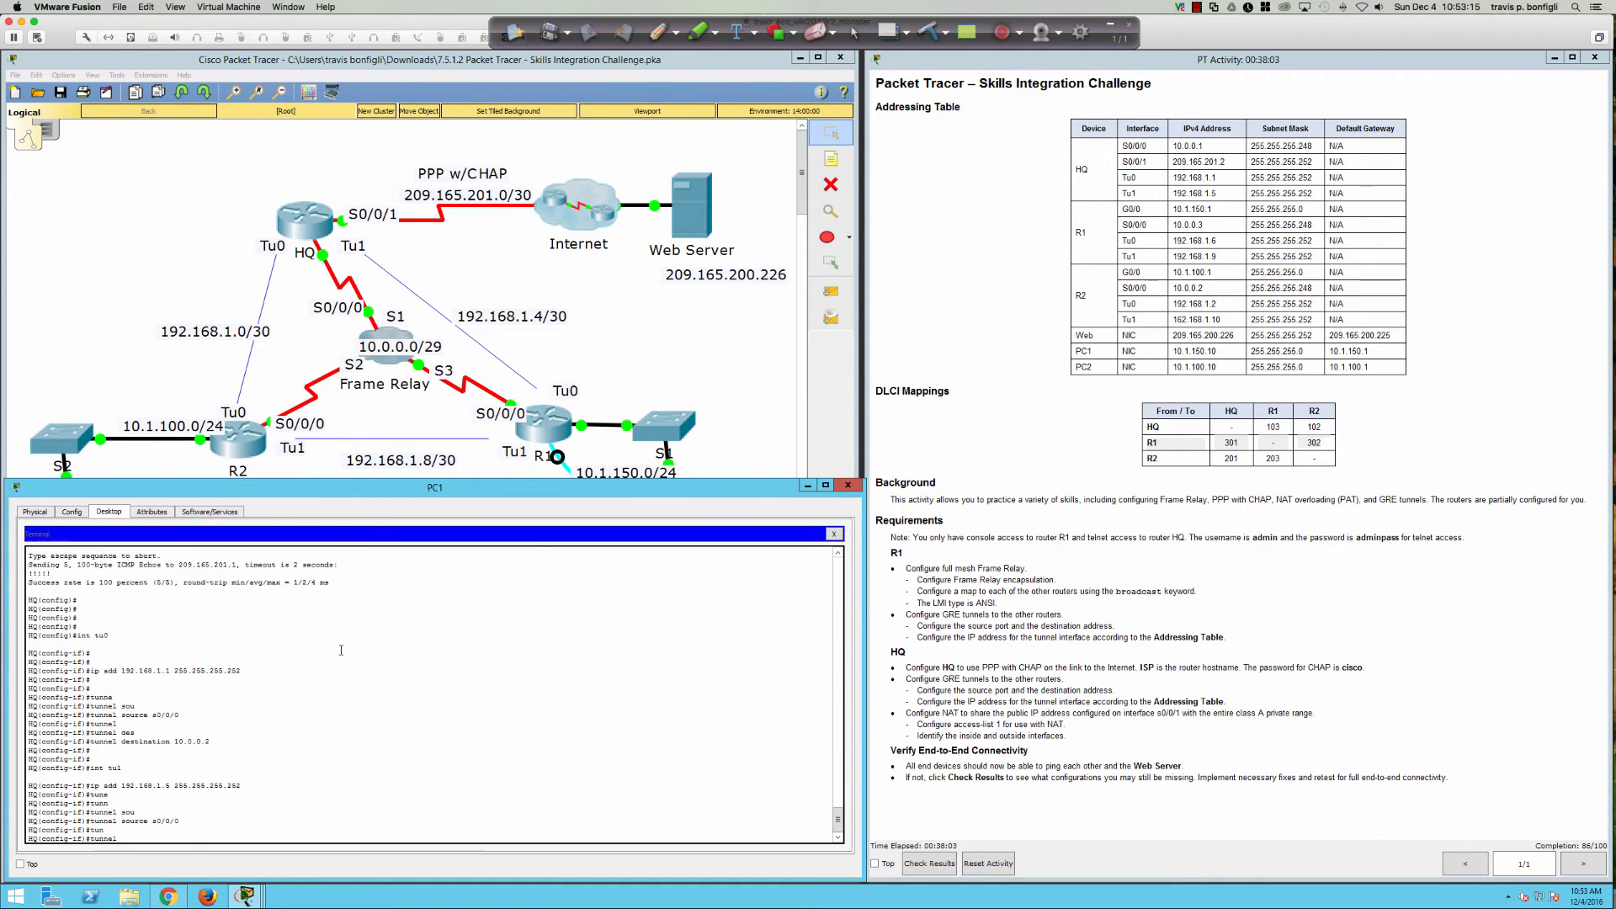
text(des)
key(Tab)
text(10)
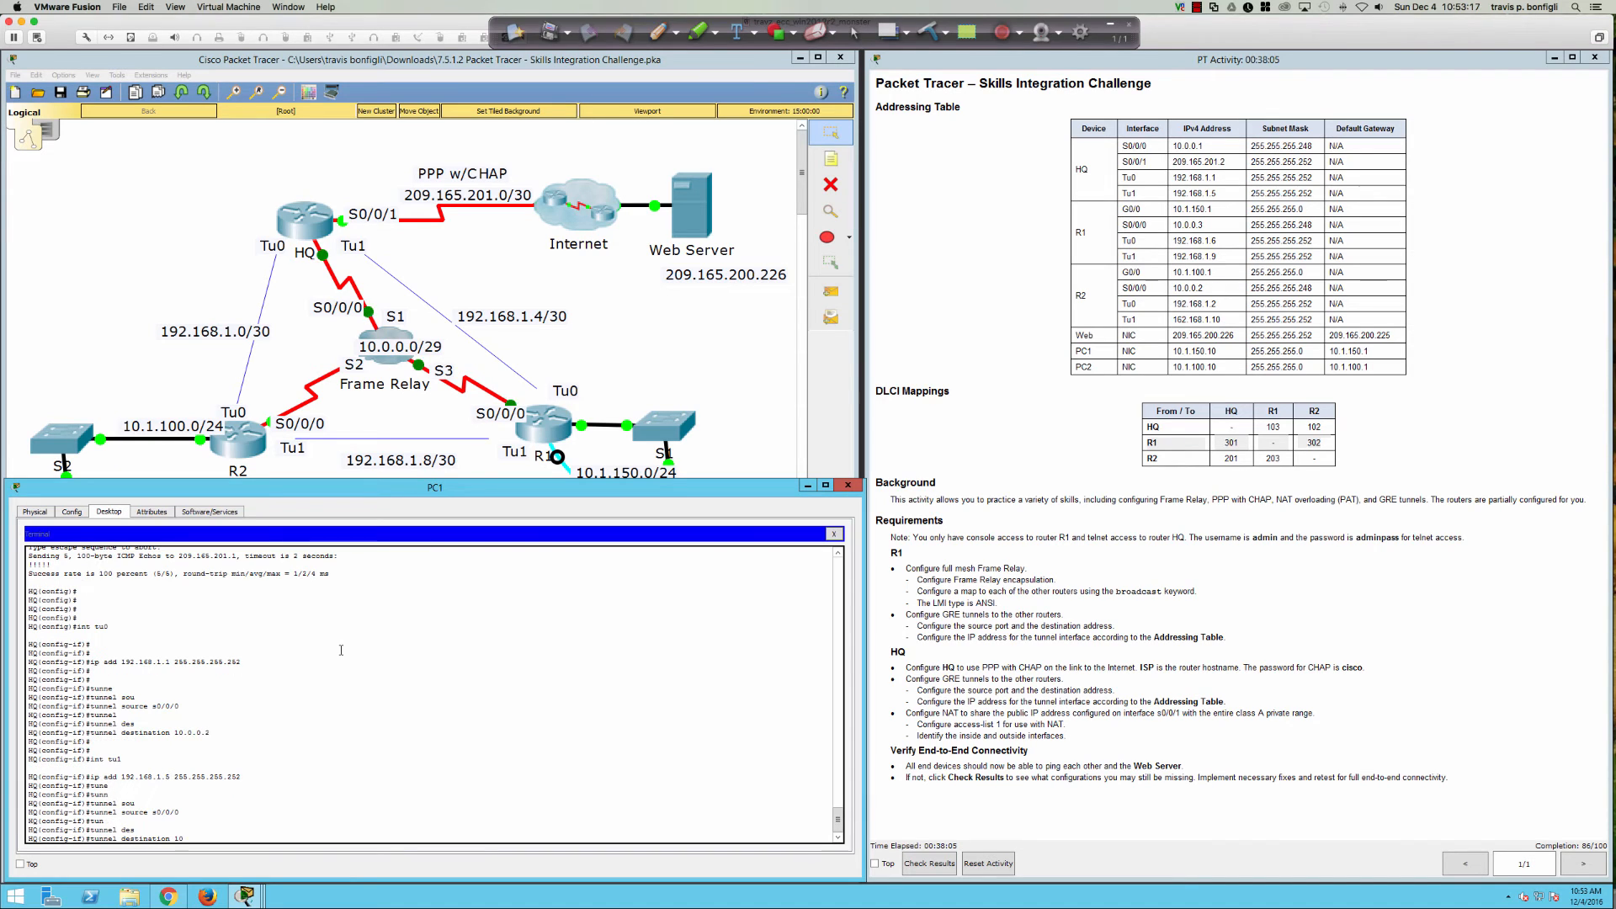
text(.0.0.)
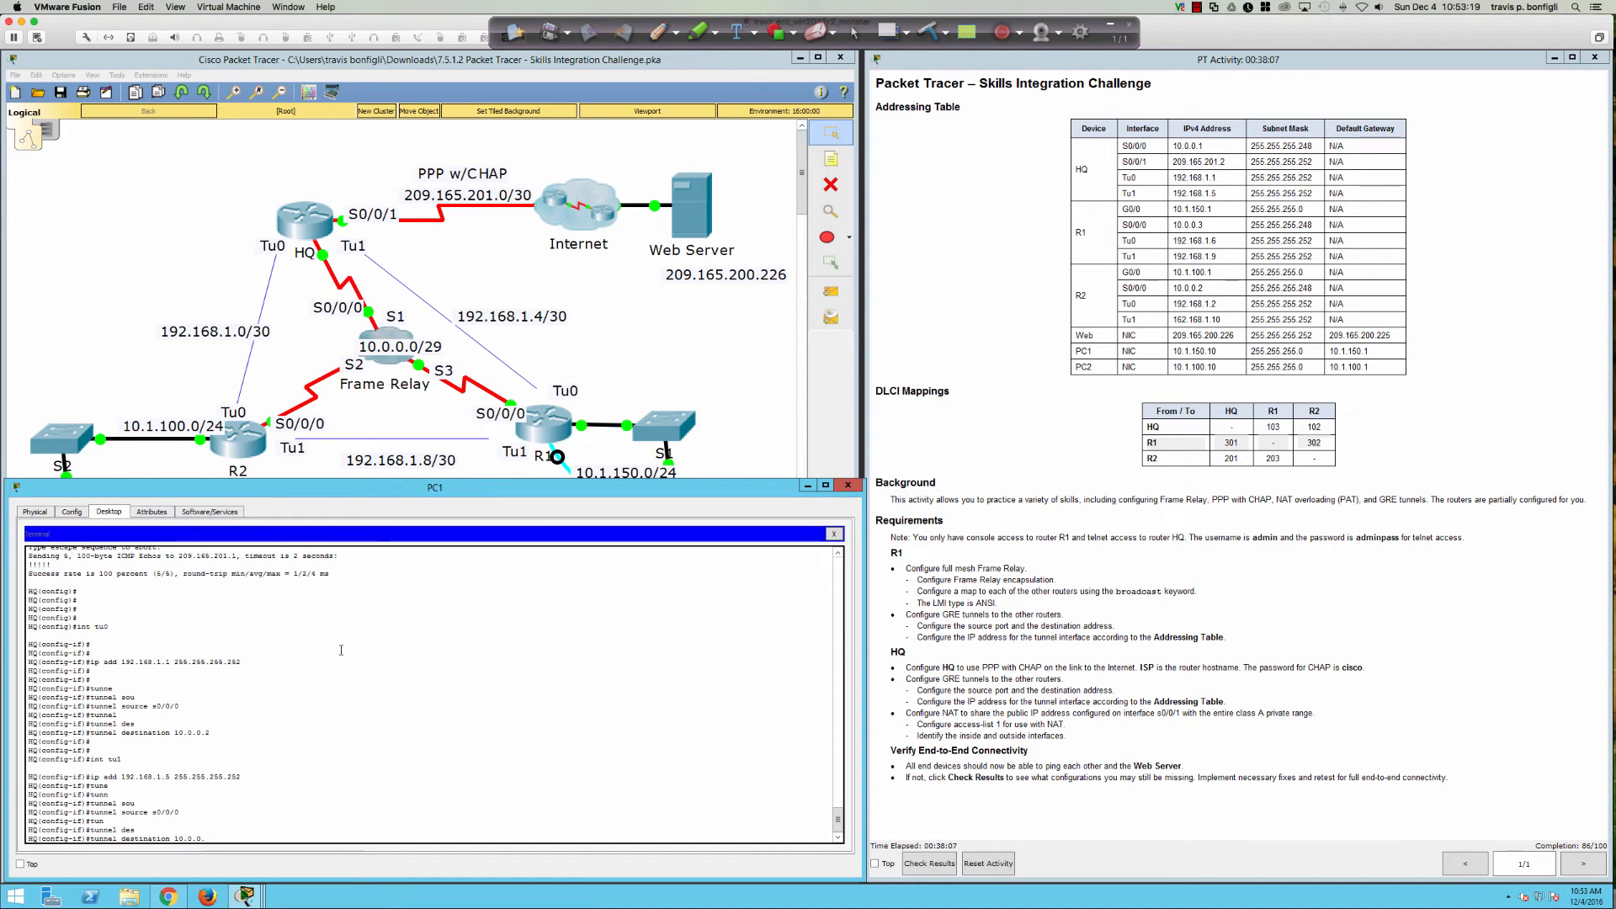
text(3)
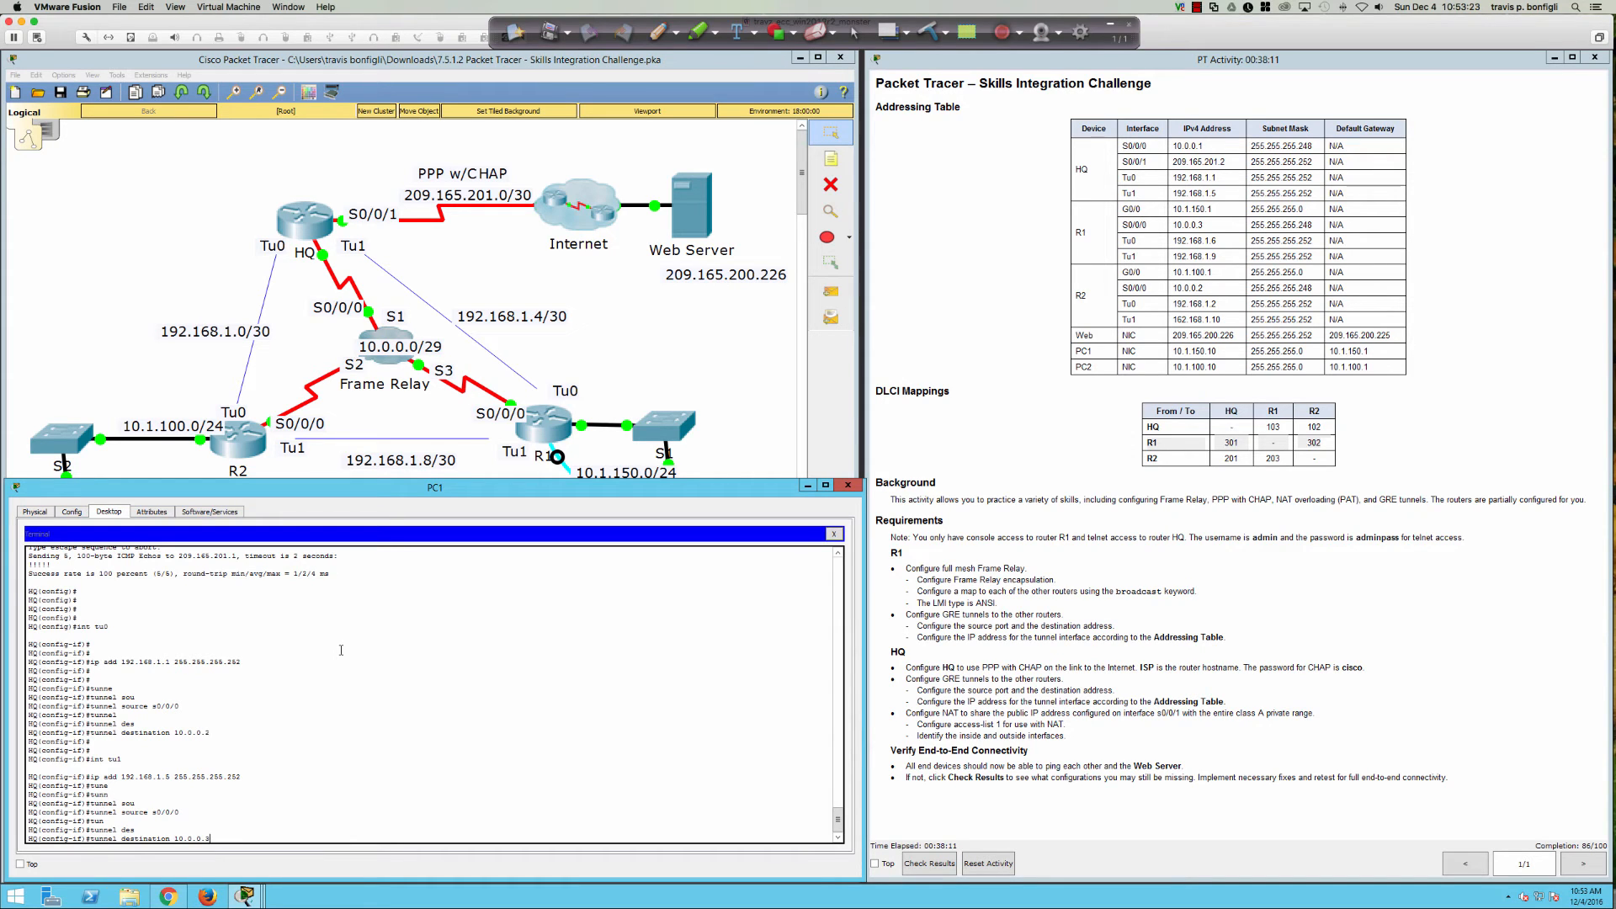
key(Return)
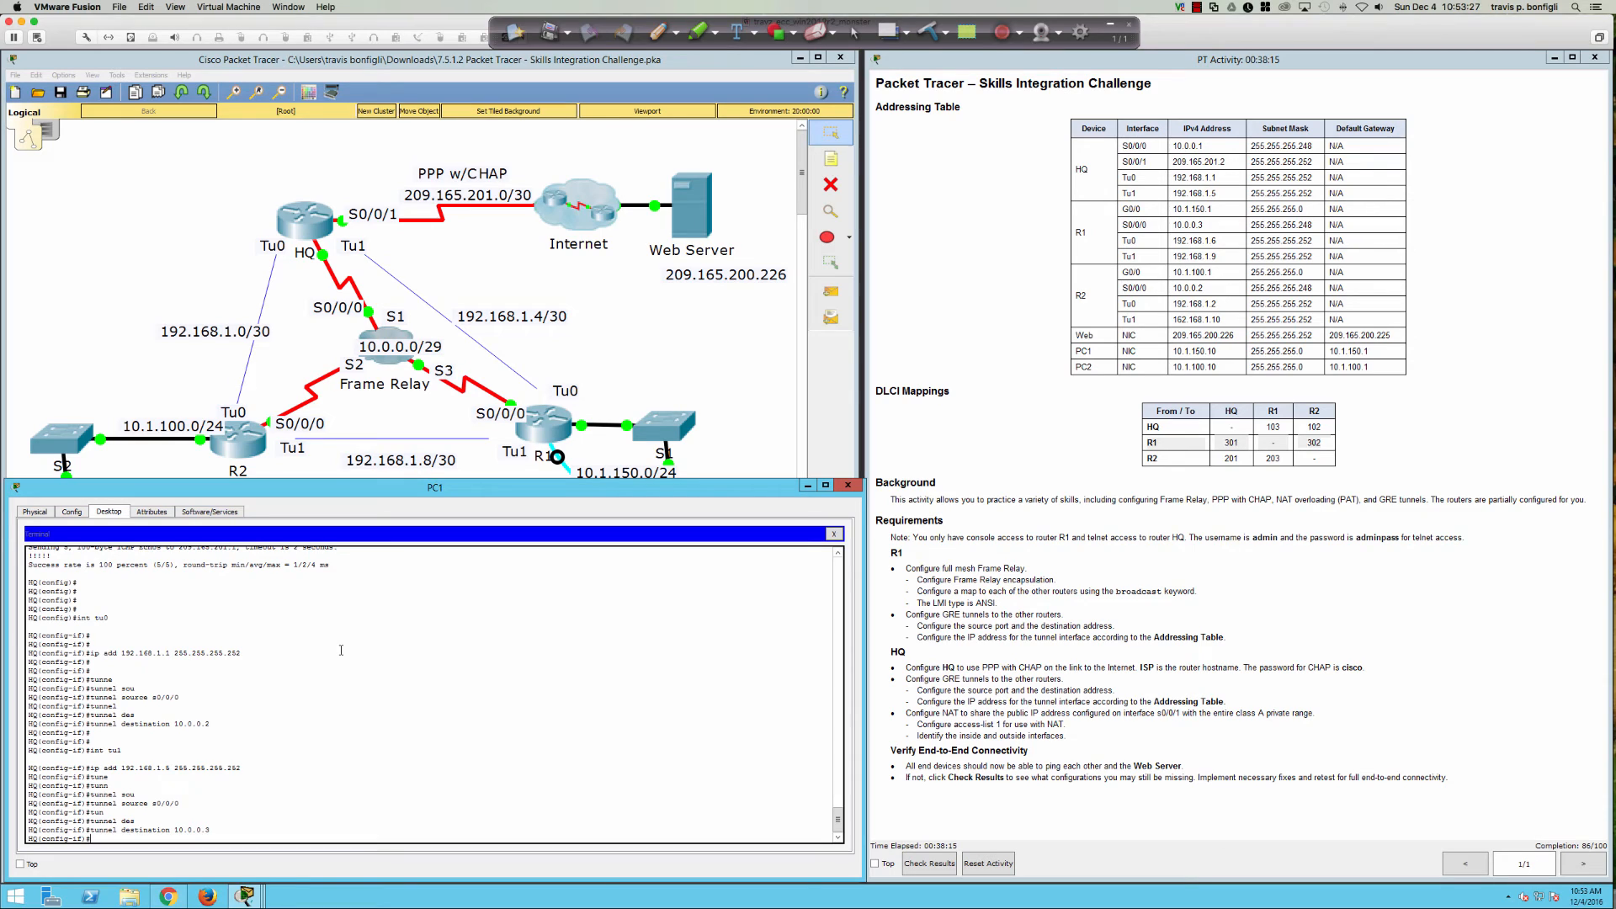
key(Return)
key(Return)
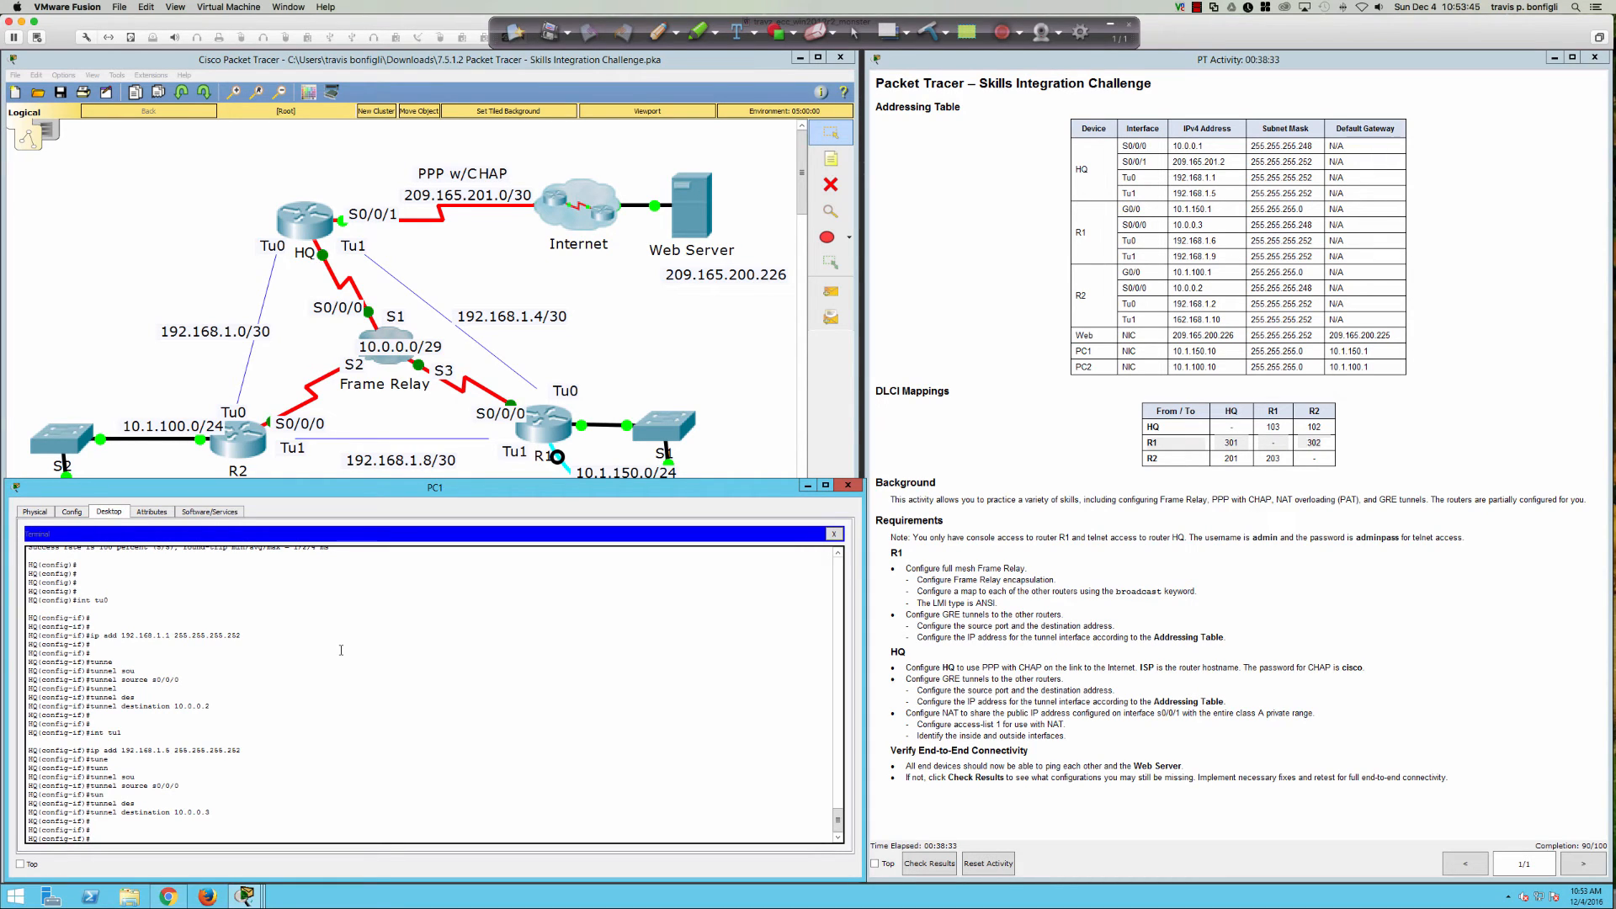
Step: Wait at the HQ(config-if)# prompt while tunnels Tu0 and Tu1 register and completion reaches 90/100
key(Return)
key(Return)
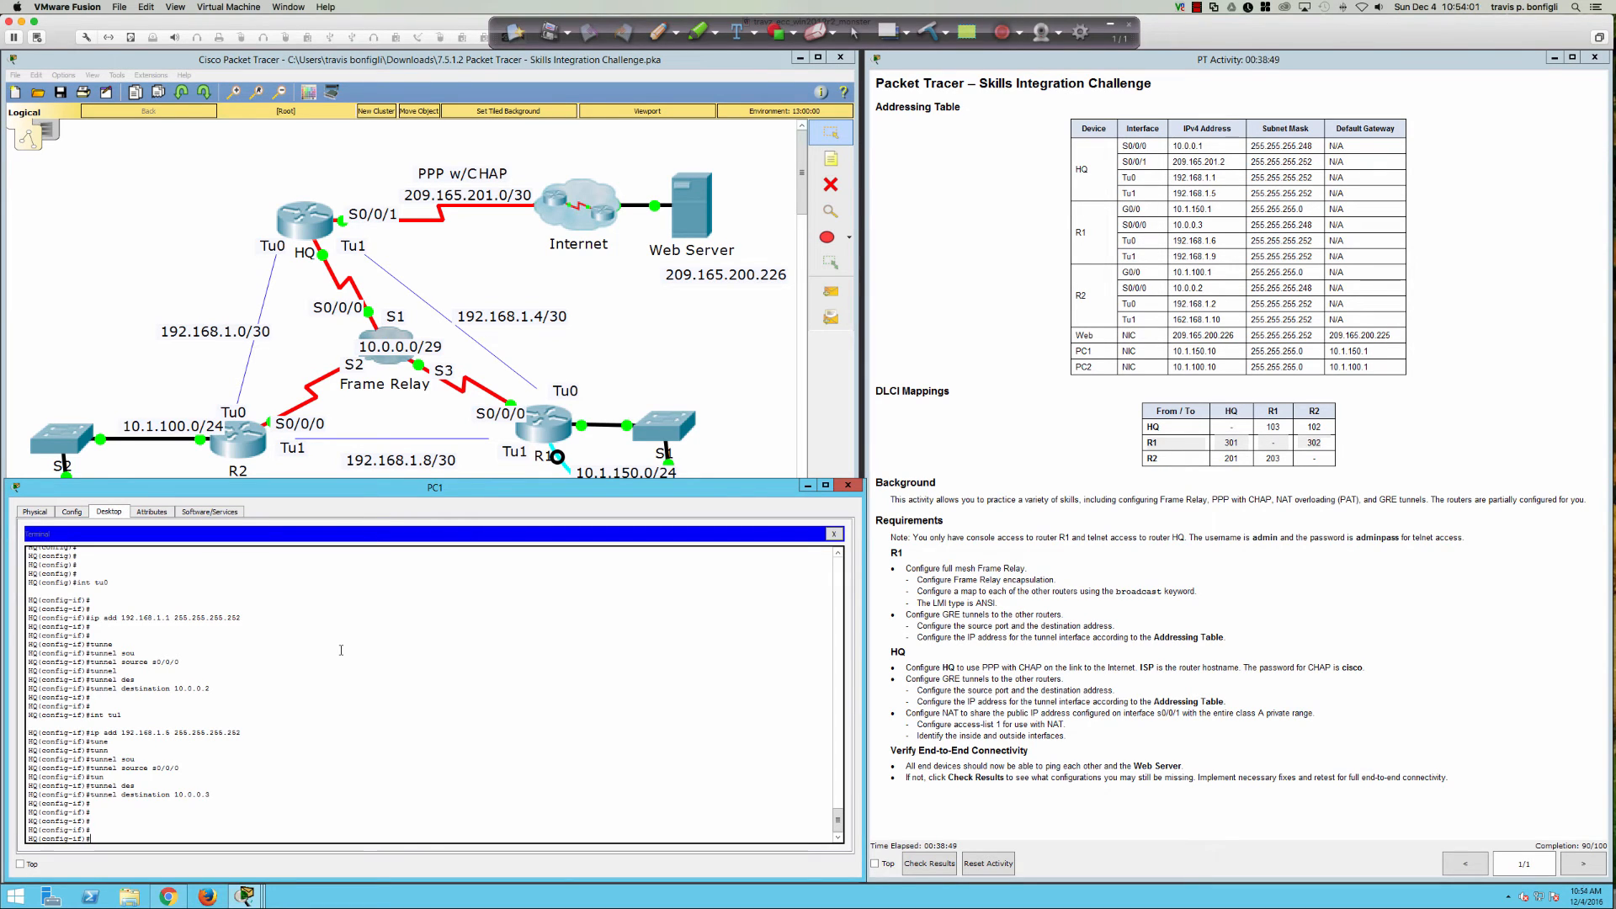
key(Return)
key(Return)
key(Return)
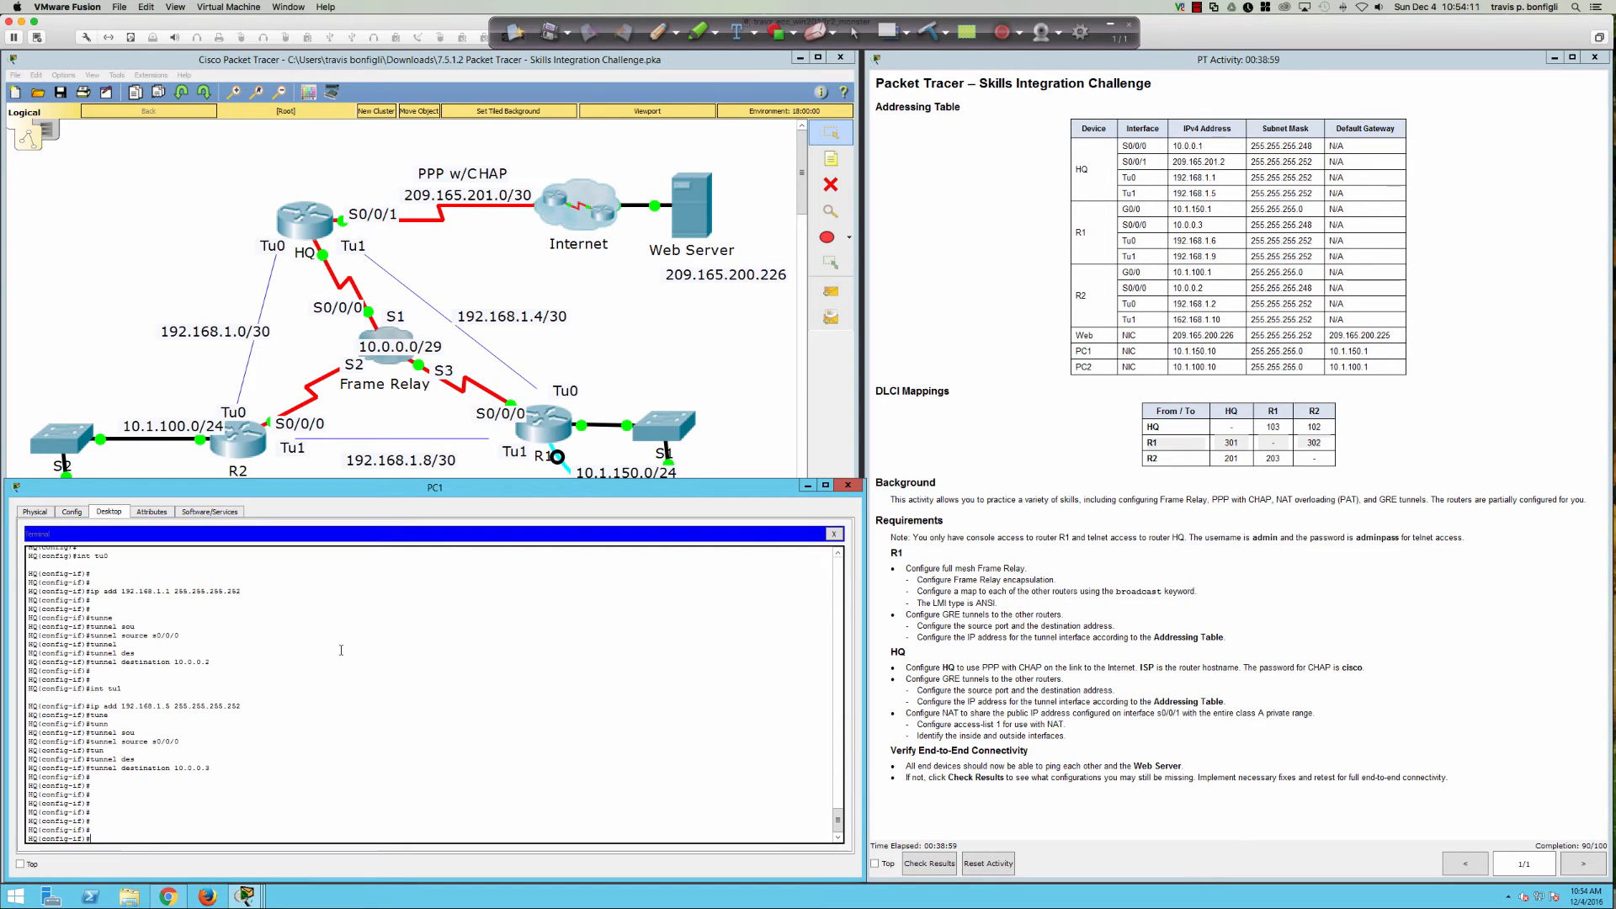
key(Return)
key(Return)
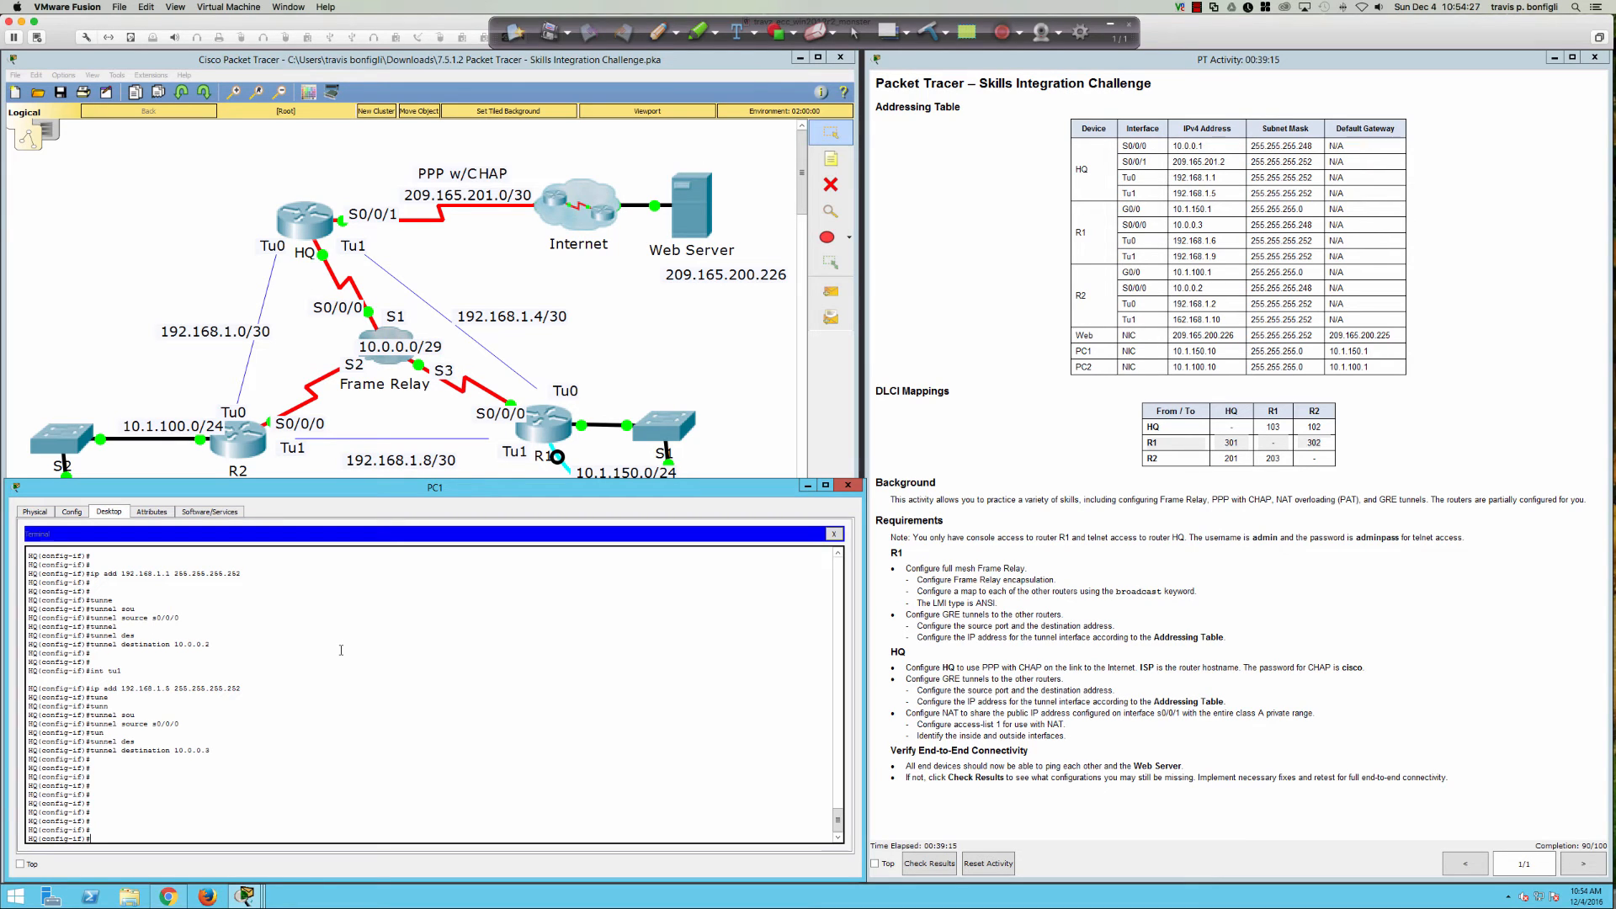
Step: Leave interface mode and add access-list 1 permit 10.0.0.0 0.255.255.255 on HQ
text(cc)
key(Return)
text(e)
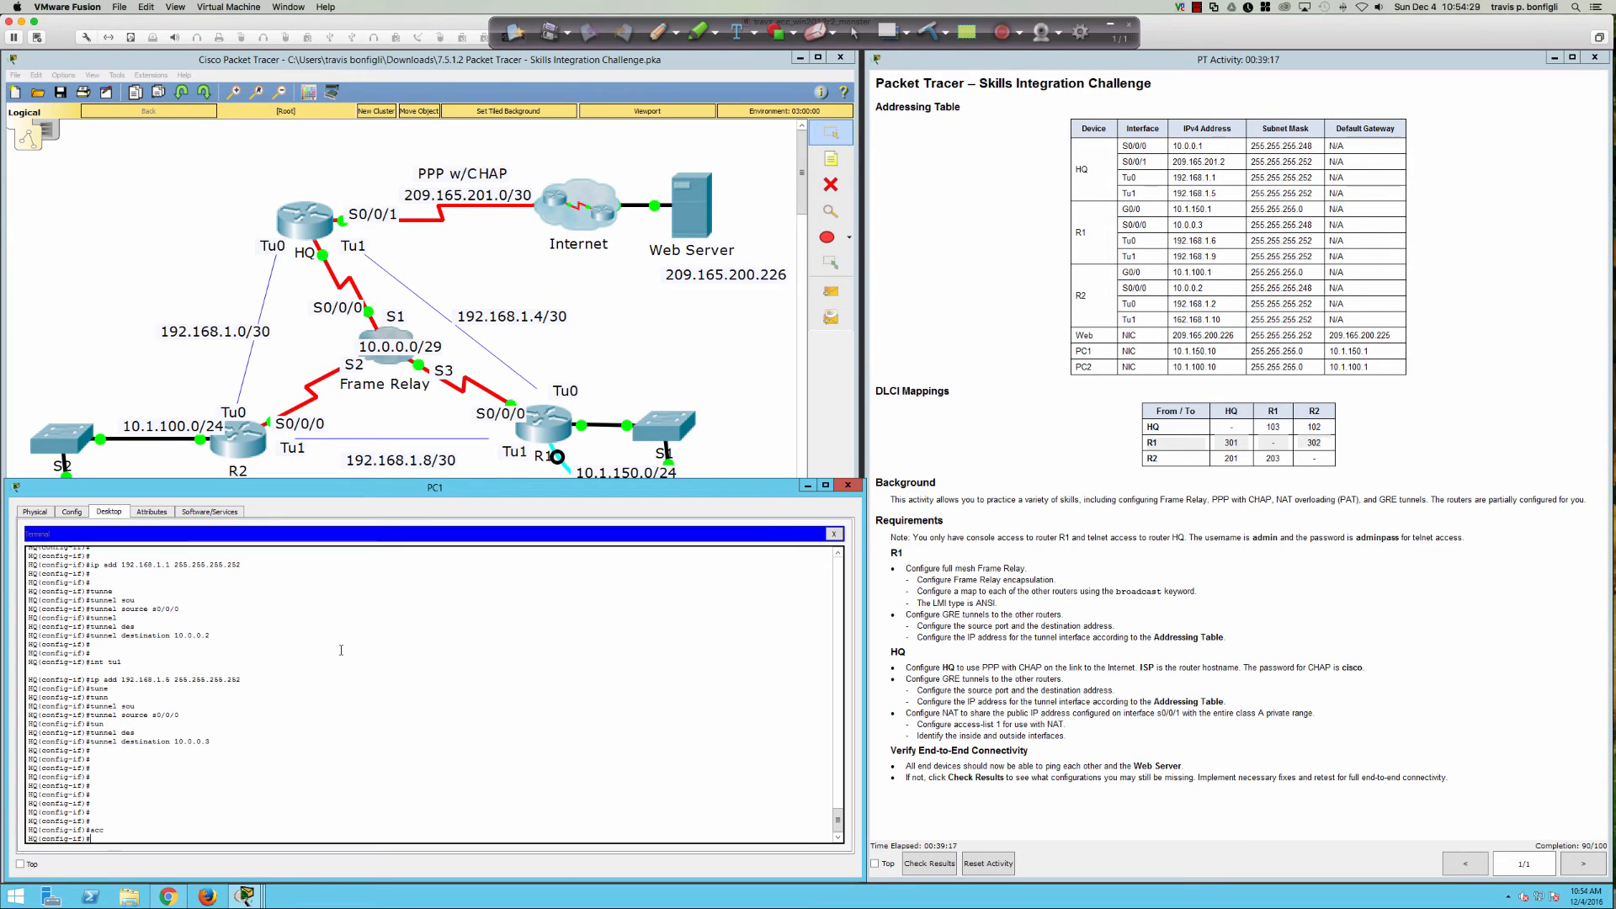
text(xit)
key(Return)
text(acc)
key(Tab)
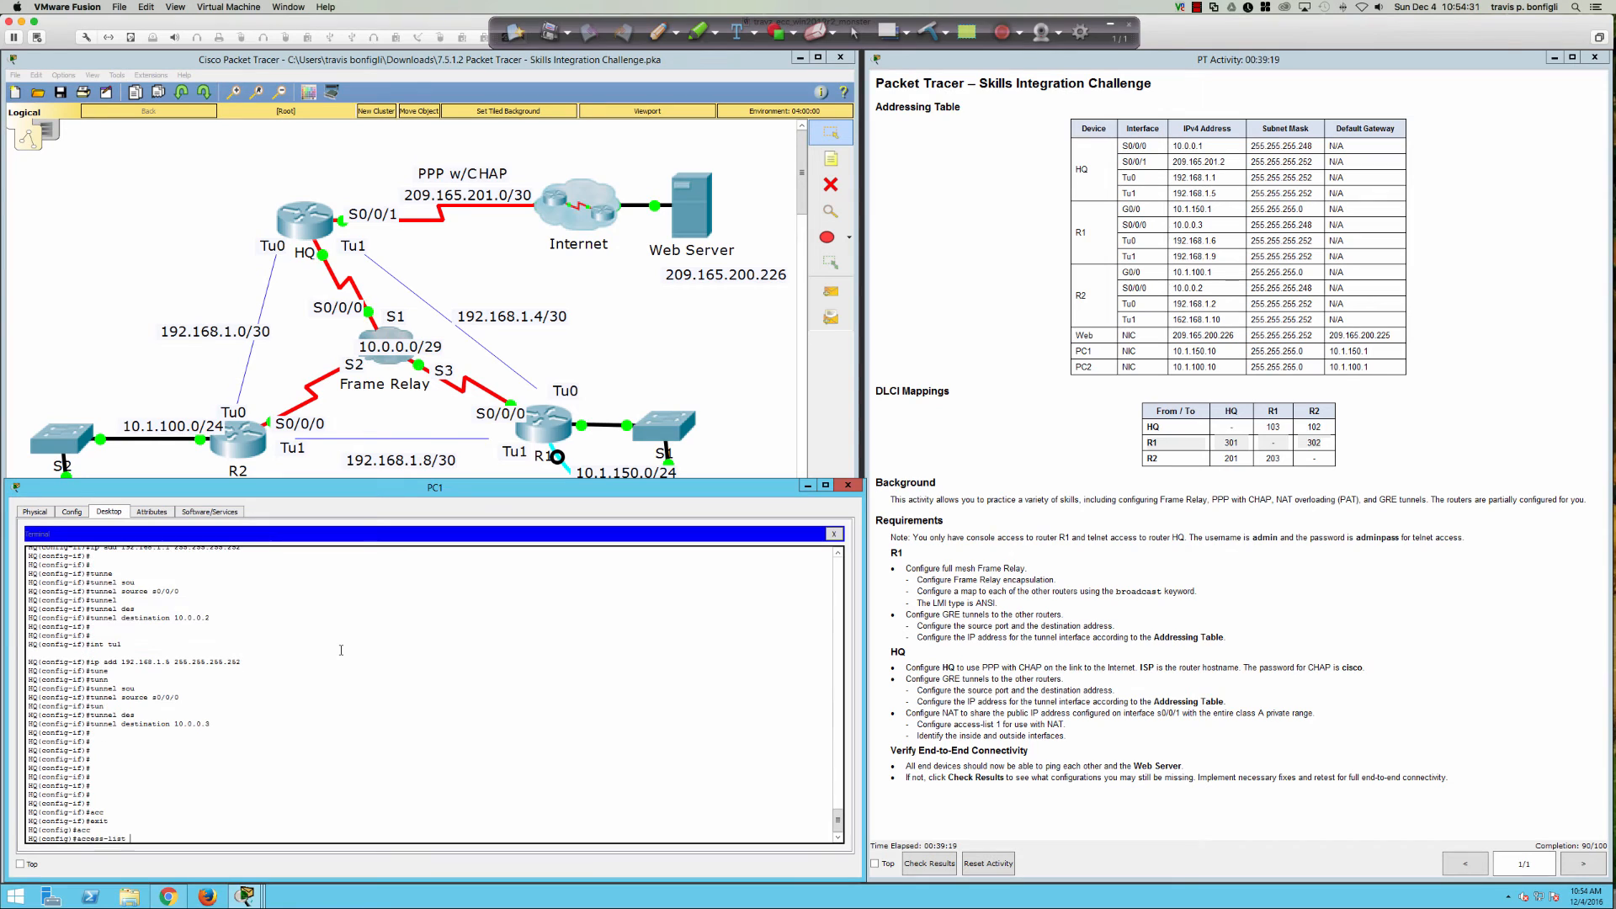
text(1 permit 10.0.0.0 0.255.255.255)
key(Return)
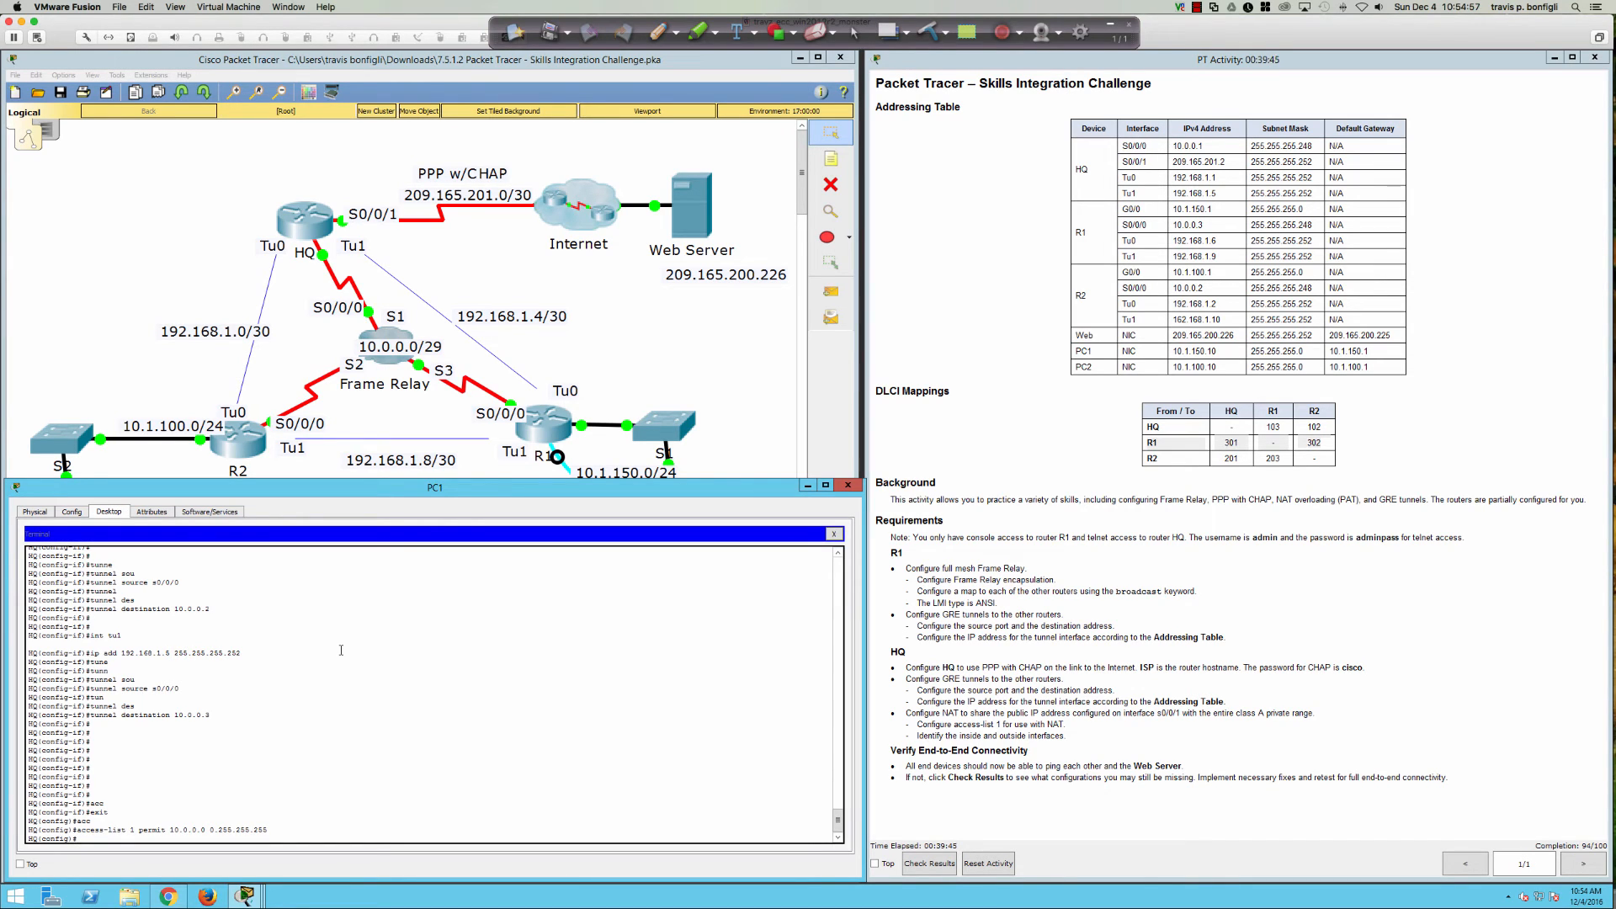
key(Return)
key(Return)
key(Return)
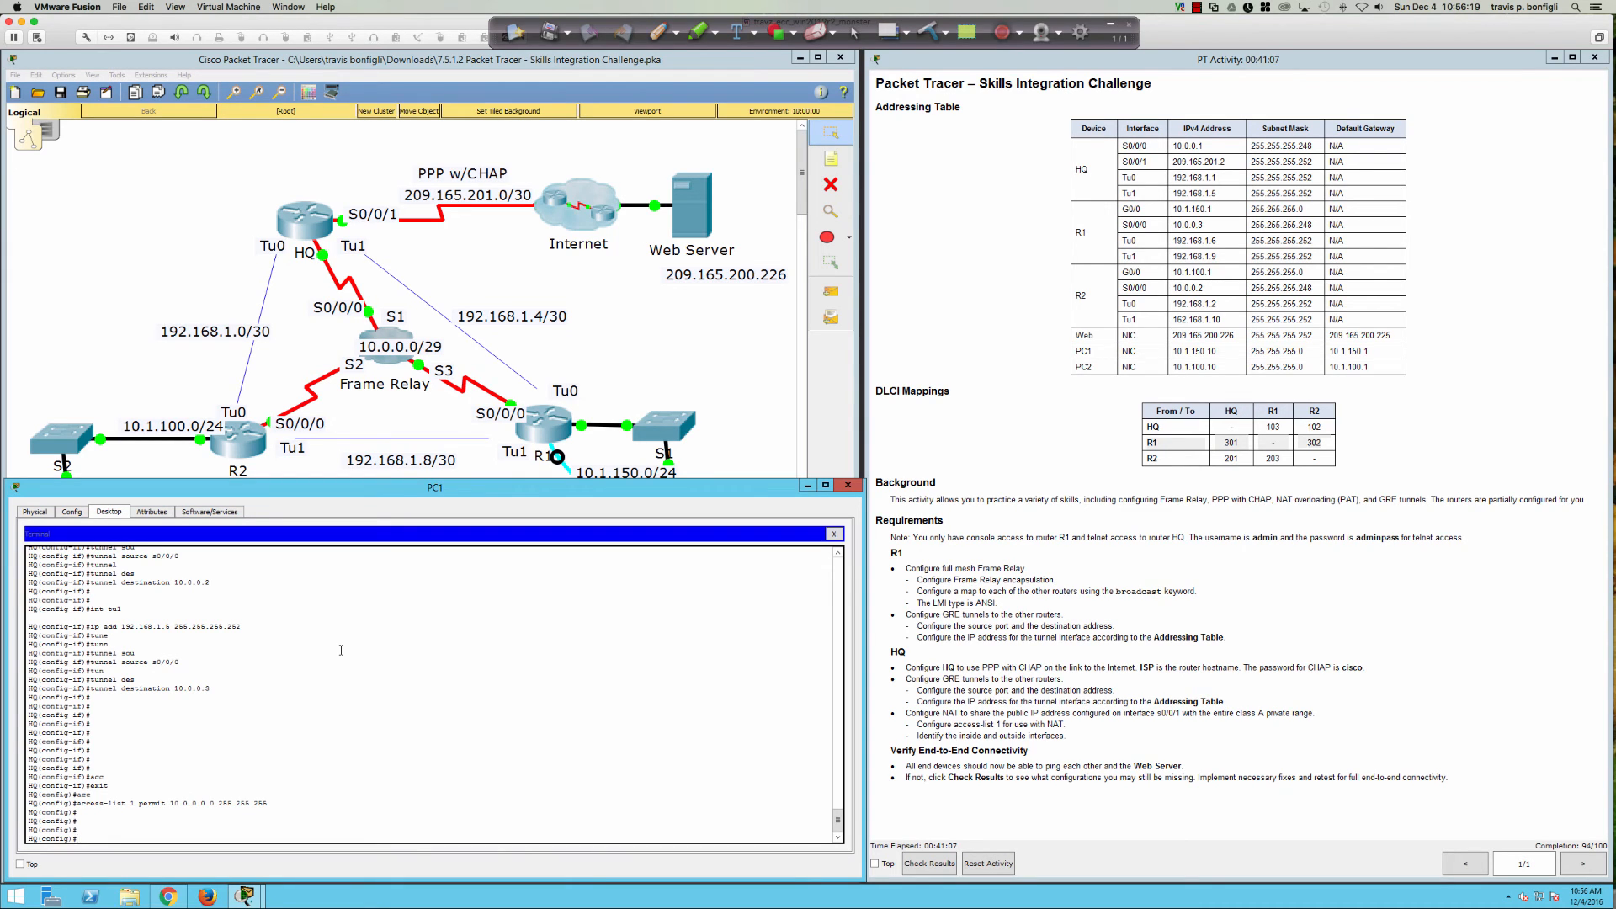
Step: Build 'ip nat inside source list' on HQ, using ? help to find the right keywords
text(ip nat)
key(Tab)
text(s)
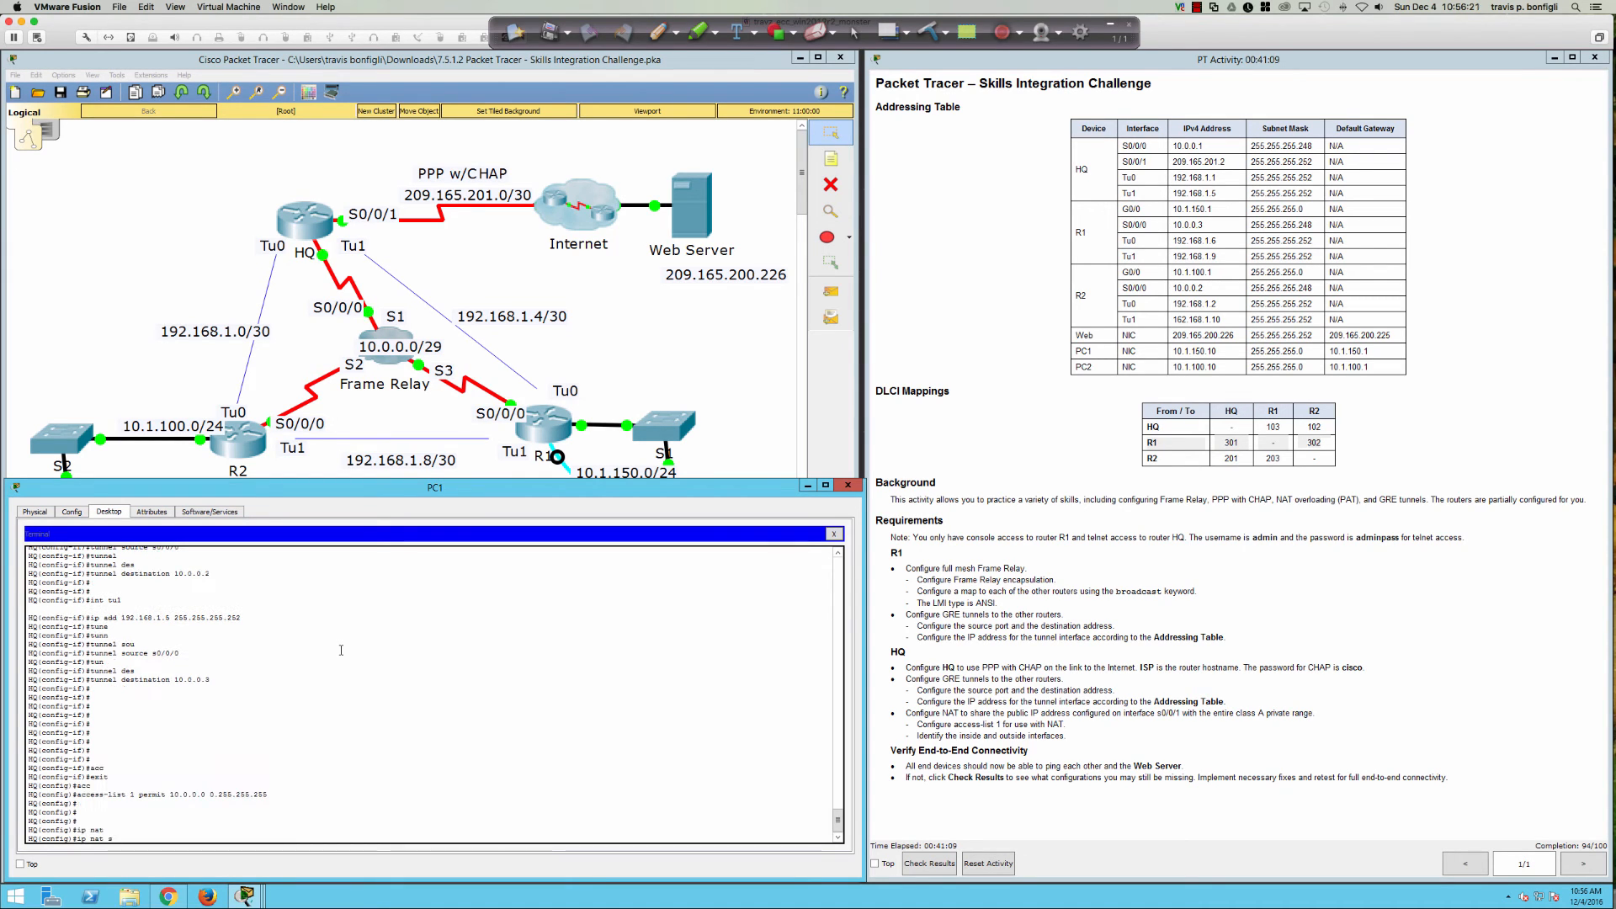
text(ou)
key(Tab)
text(r)
key(Tab)
key(BackSpace)
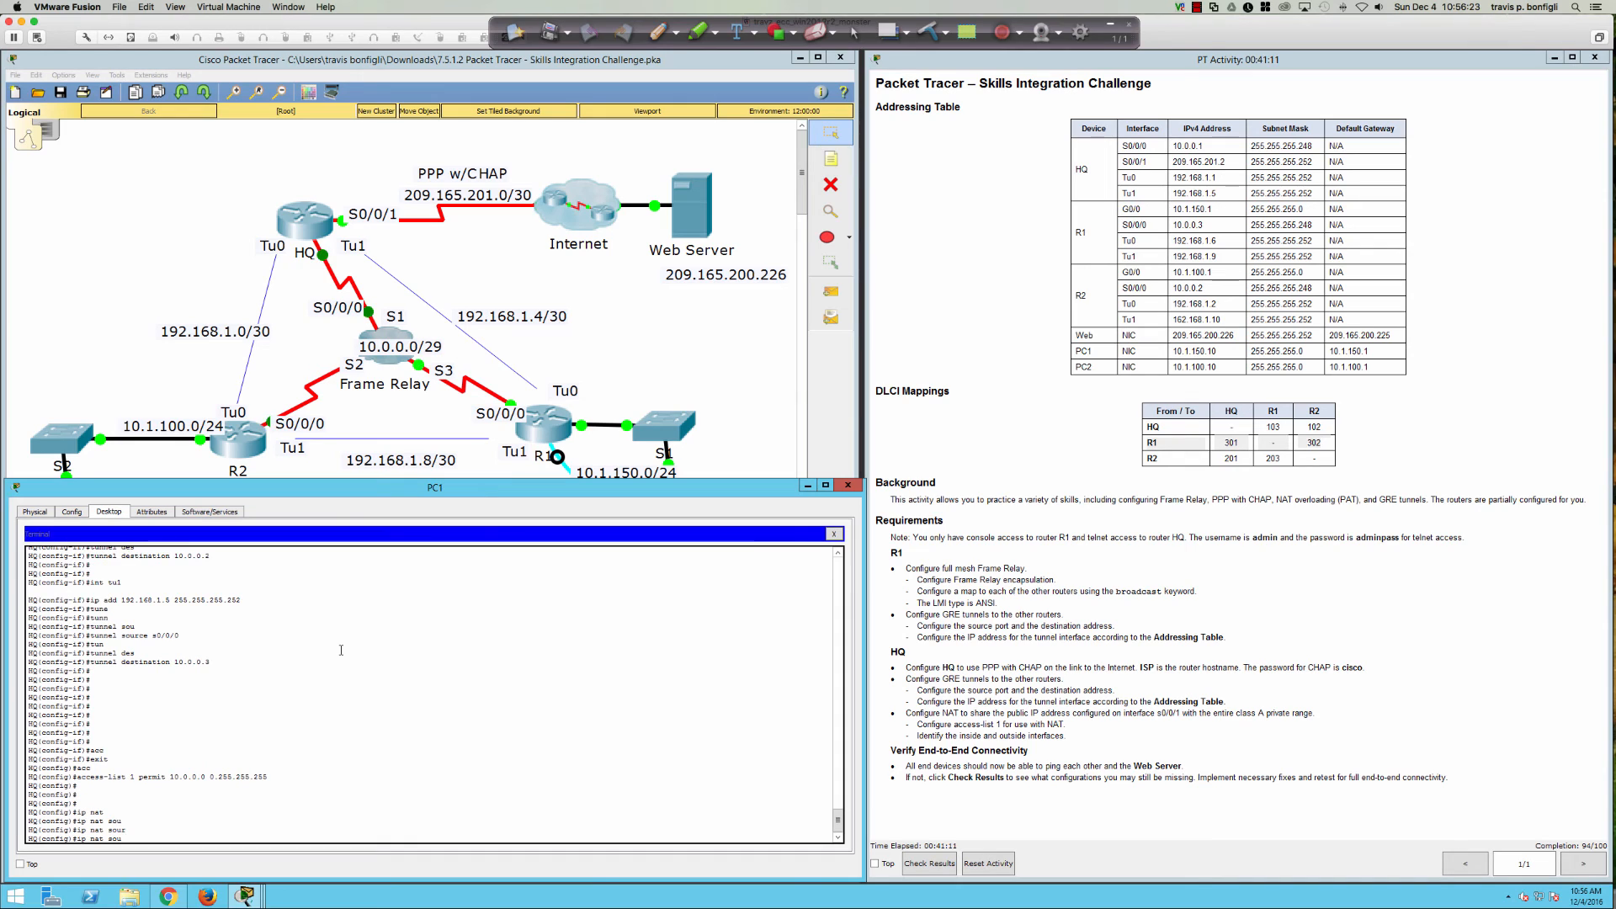
key(BackSpace)
key(BackSpace)
key(BackSpace)
text(?)
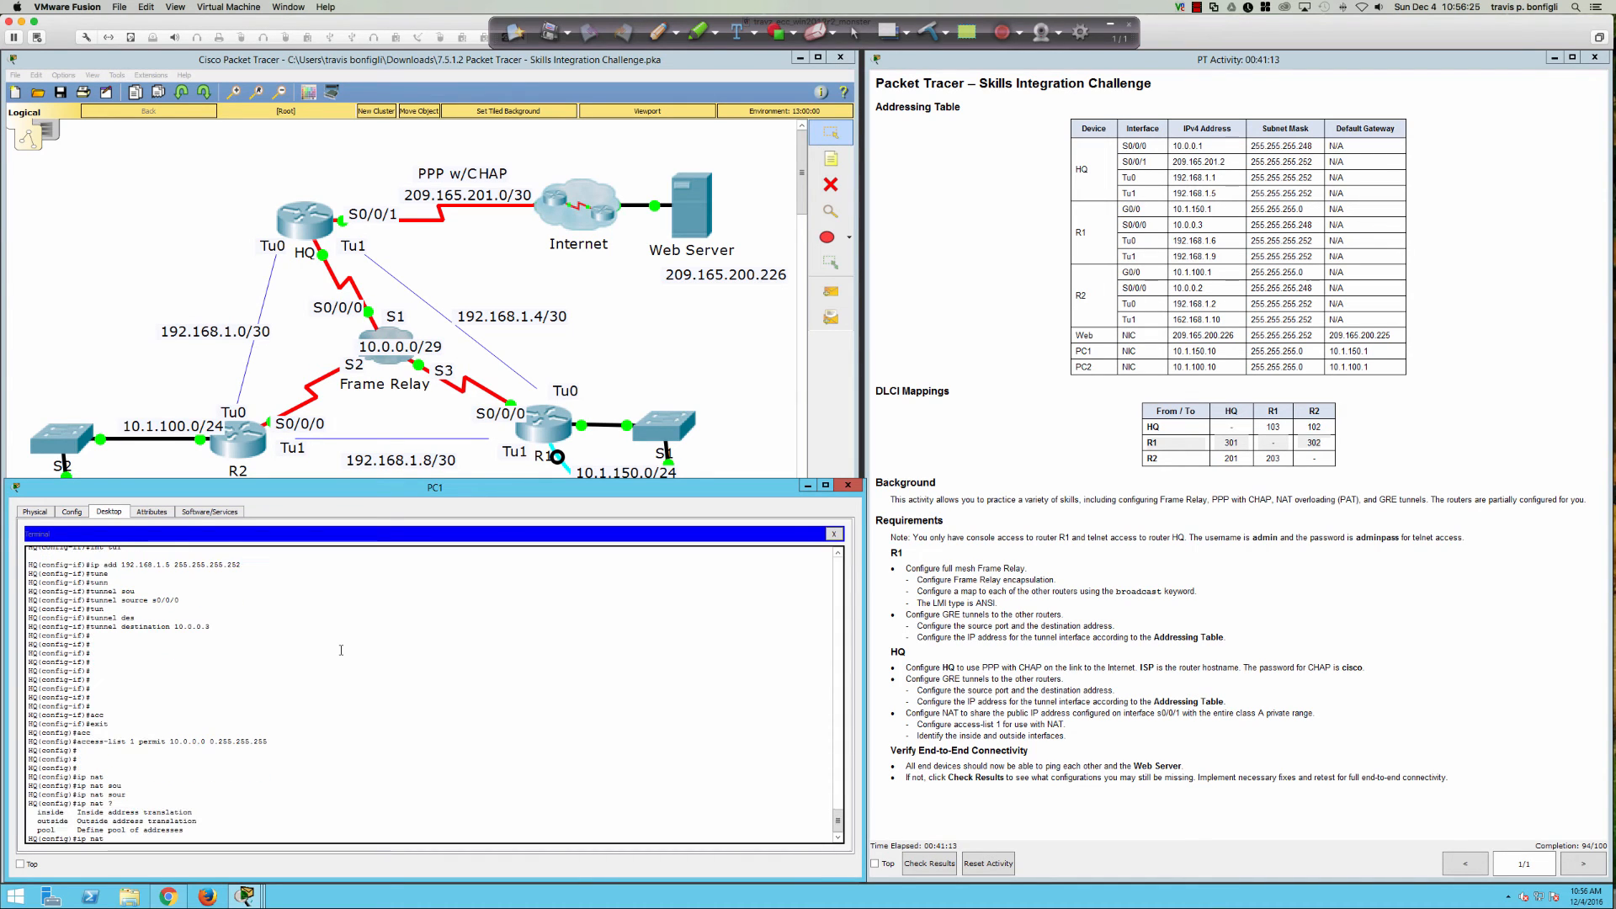
text(ins)
key(Tab)
text(sou)
key(Tab)
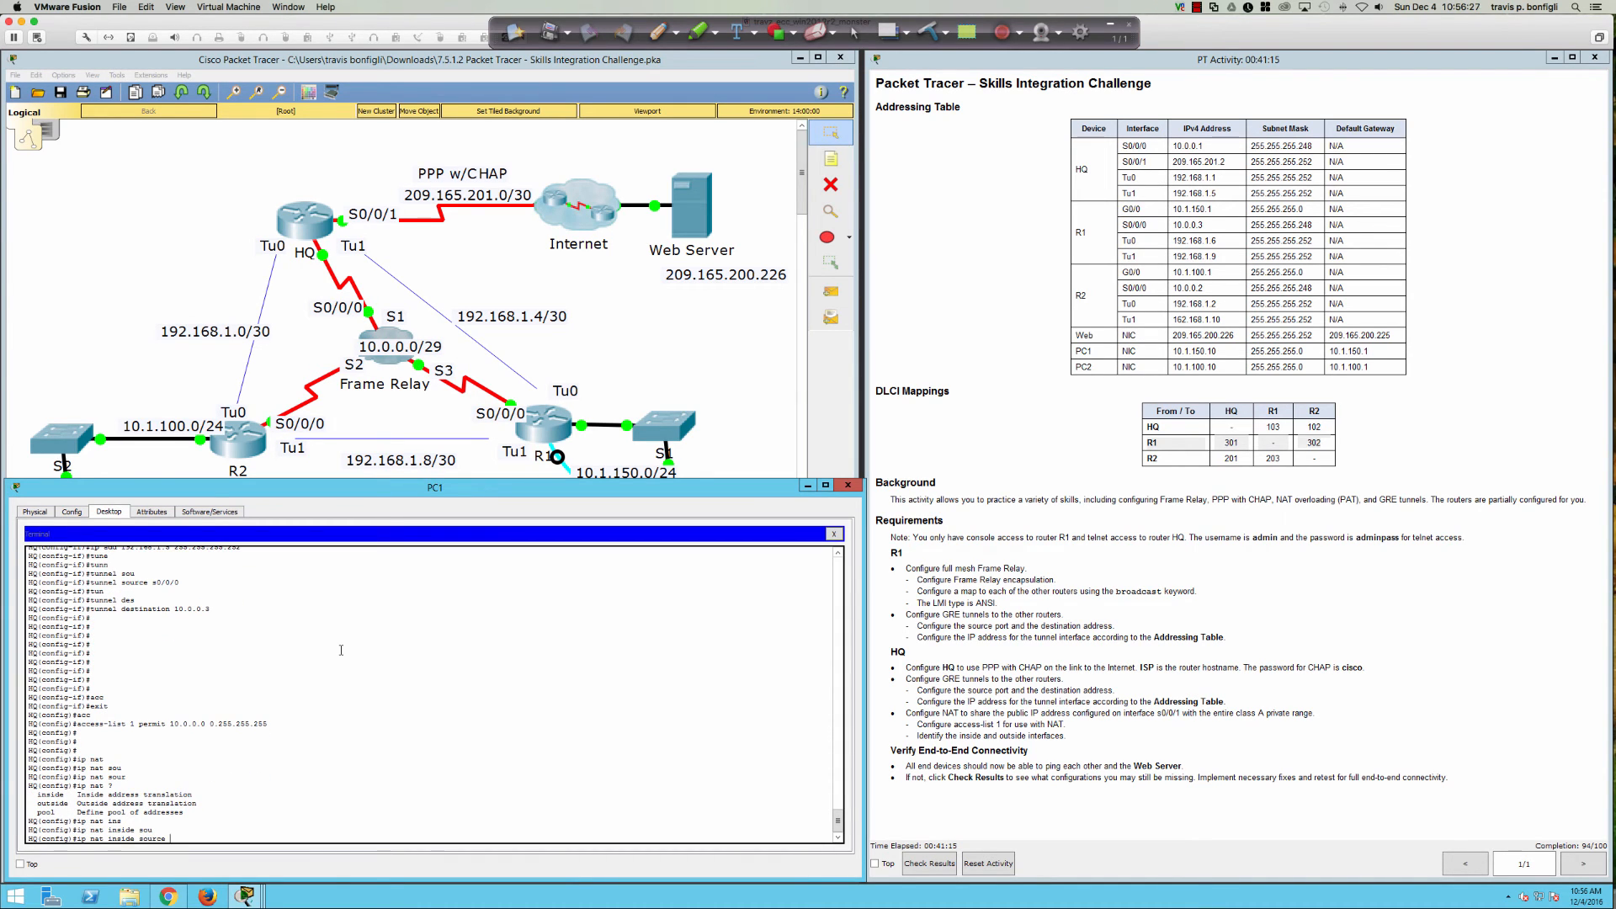
text(?)
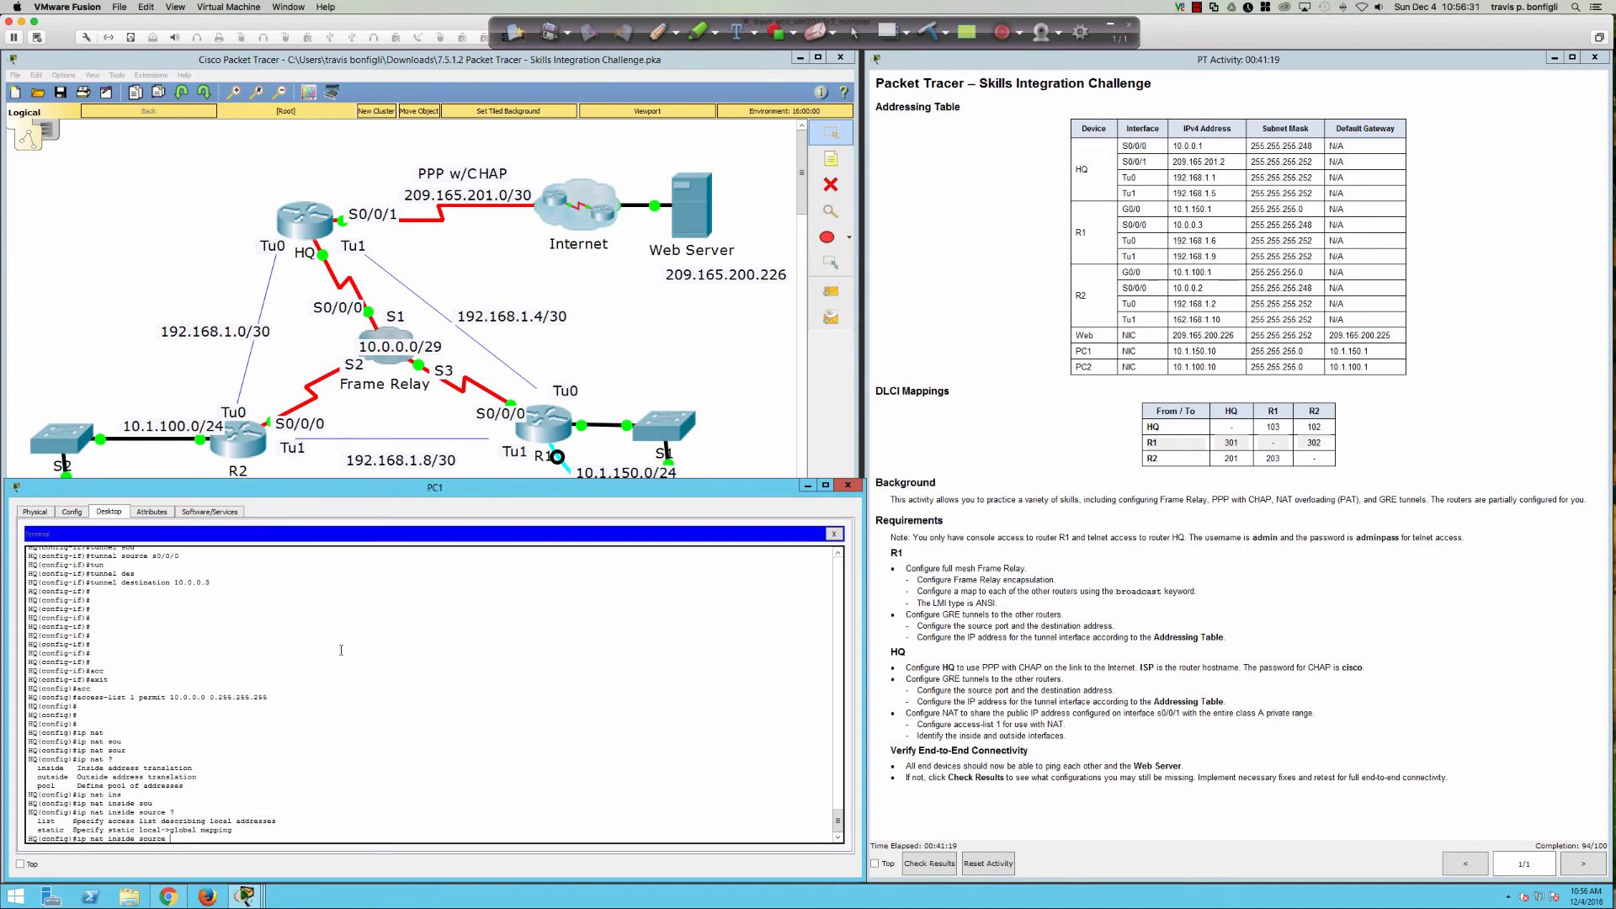
text(lis)
key(Tab)
Step: After 'list 1', try the pool, interface and address-range options, then back them out
text(1)
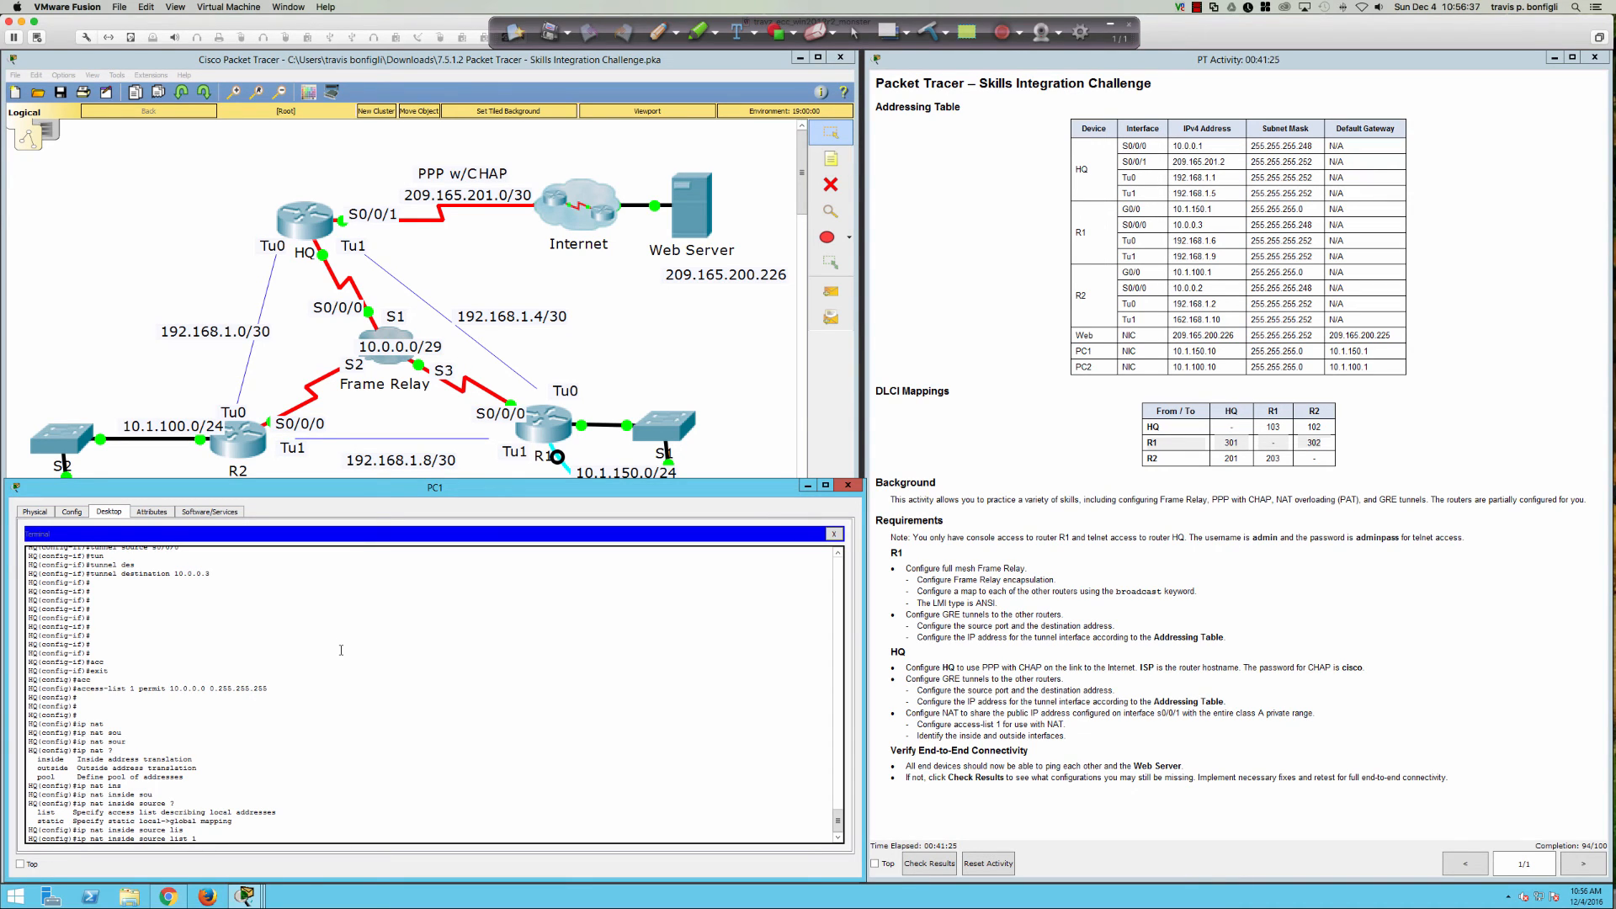
text( ?)
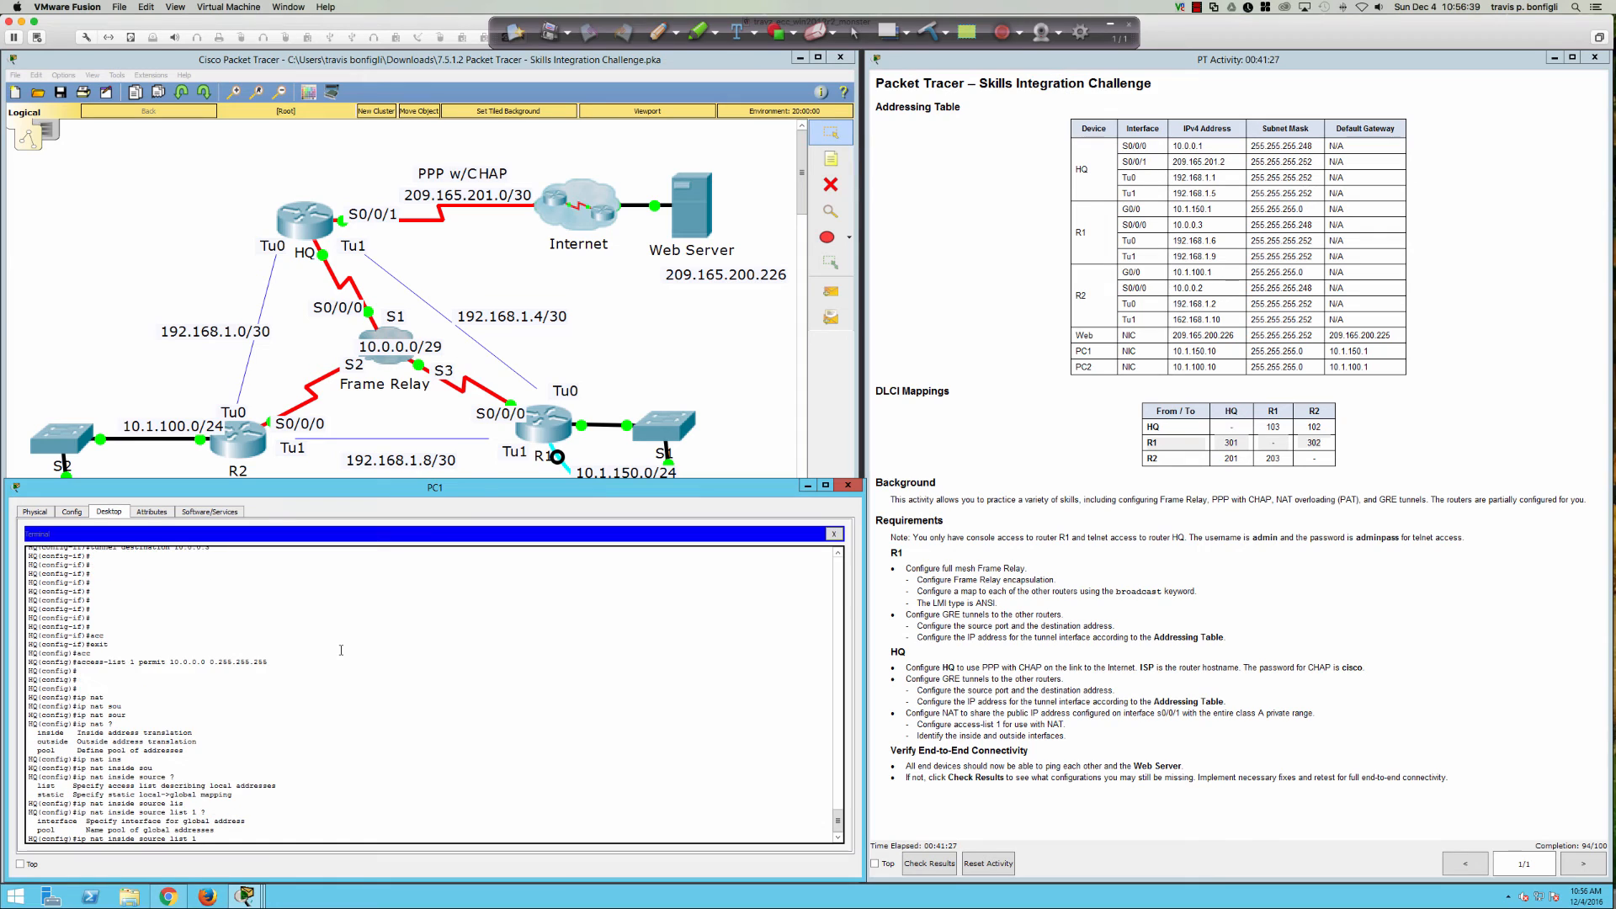
text(pool)
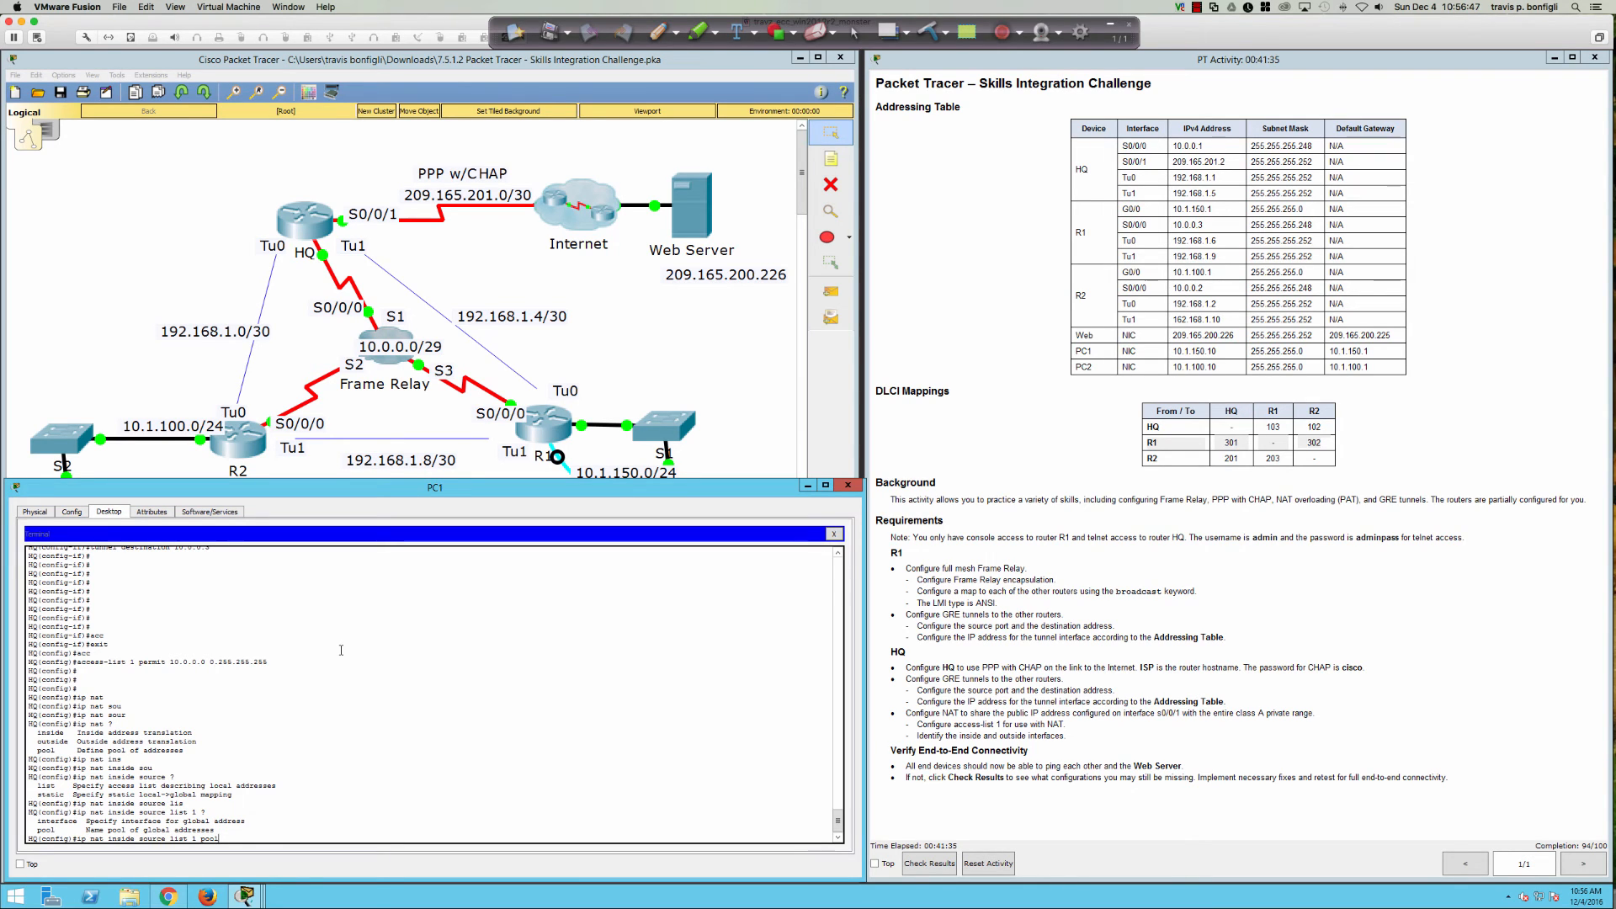
key(BackSpace)
key(BackSpace)
key(BackSpace)
key(BackSpace)
text(int)
key(Tab)
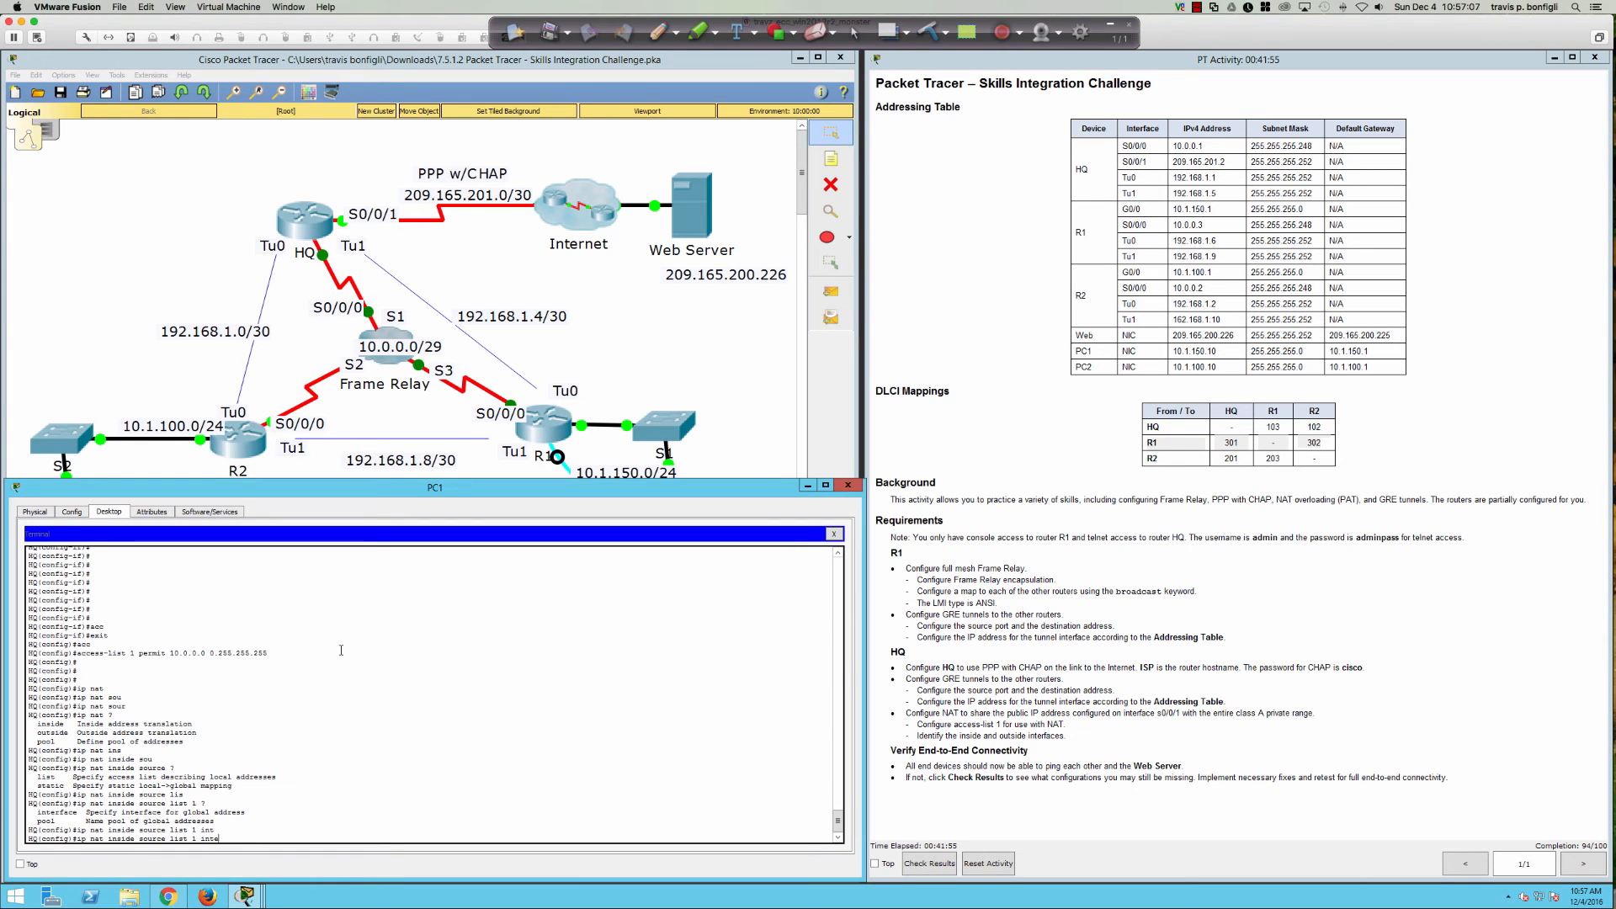
key(BackSpace)
key(BackSpace)
key(BackSpace)
key(BackSpace)
key(BackSpace)
key(BackSpace)
key(BackSpace)
key(BackSpace)
text(209.165.201.2 209.165.201.)
key(BackSpace)
key(BackSpace)
key(BackSpace)
key(BackSpace)
key(BackSpace)
key(BackSpace)
key(BackSpace)
key(BackSpace)
key(BackSpace)
key(BackSpace)
key(BackSpace)
key(BackSpace)
key(BackSpace)
key(BackSpace)
key(BackSpace)
key(BackSpace)
key(BackSpace)
key(BackSpace)
key(BackSpace)
key(BackSpace)
Step: Enter 'ip nat inside source list 1 interface s0/0/0 overload' on HQ
text(int)
key(Tab)
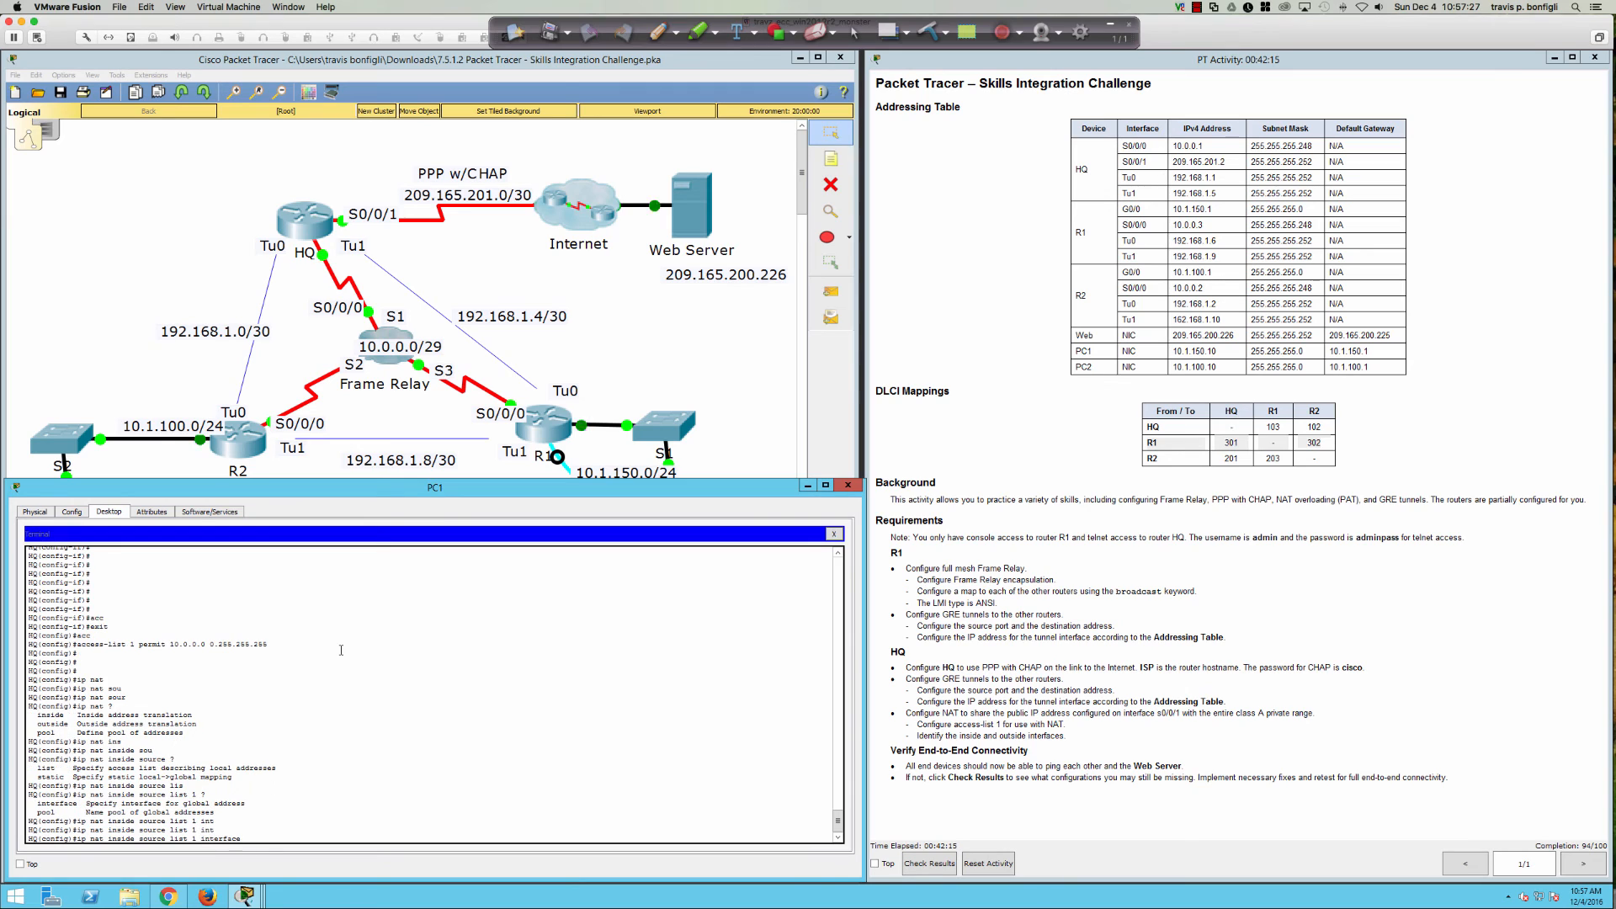
text(?s0/0/0)
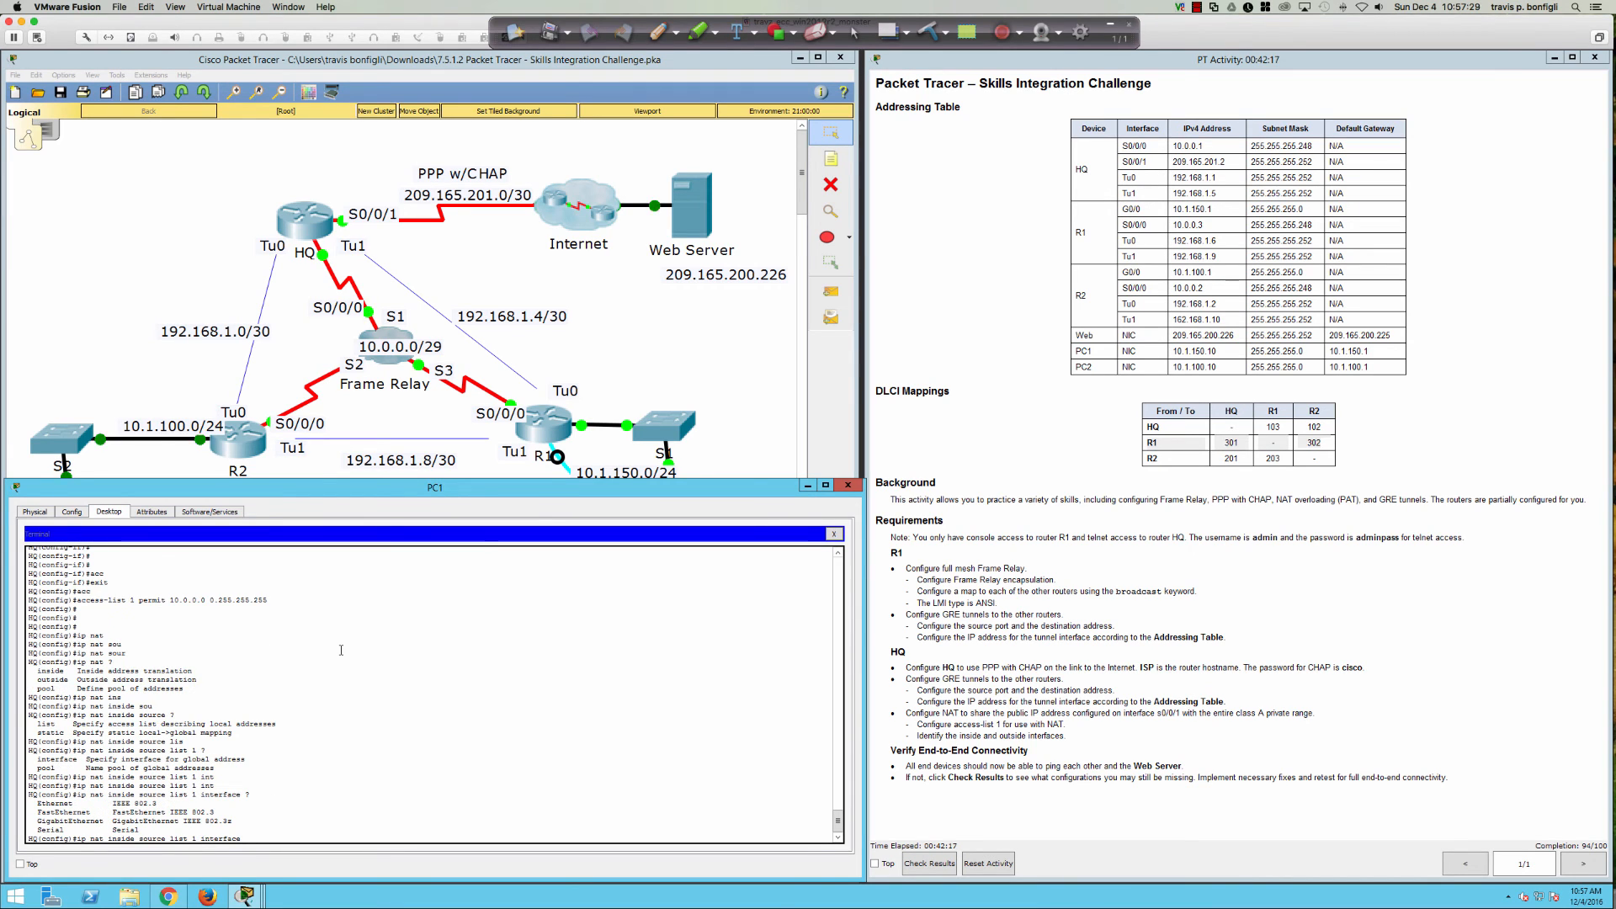
text( ?)
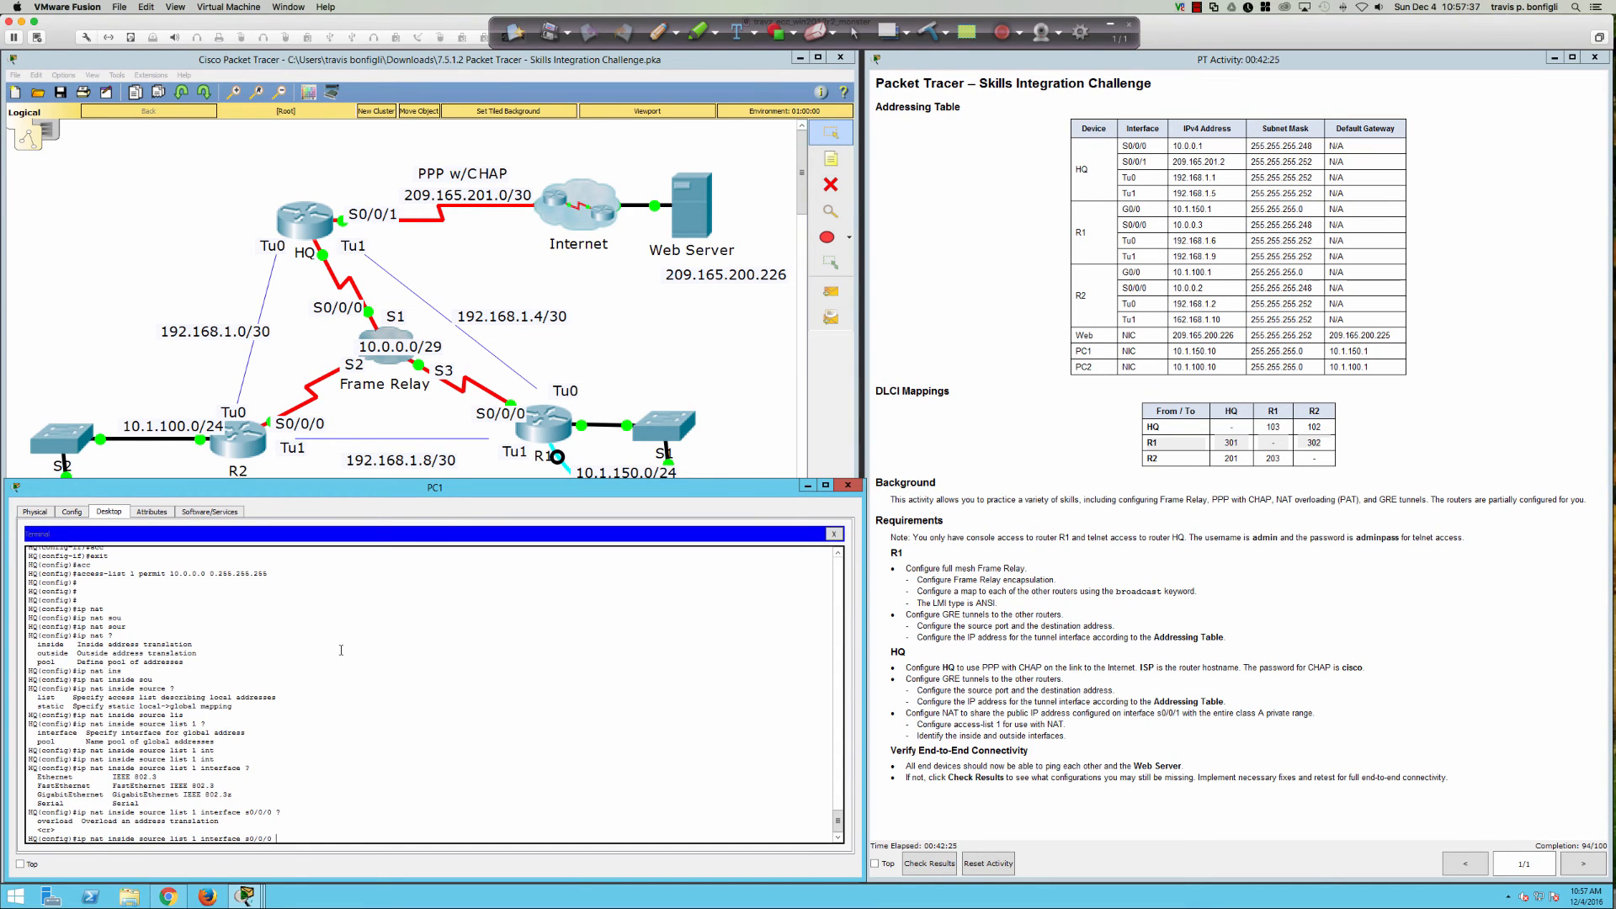
text(over)
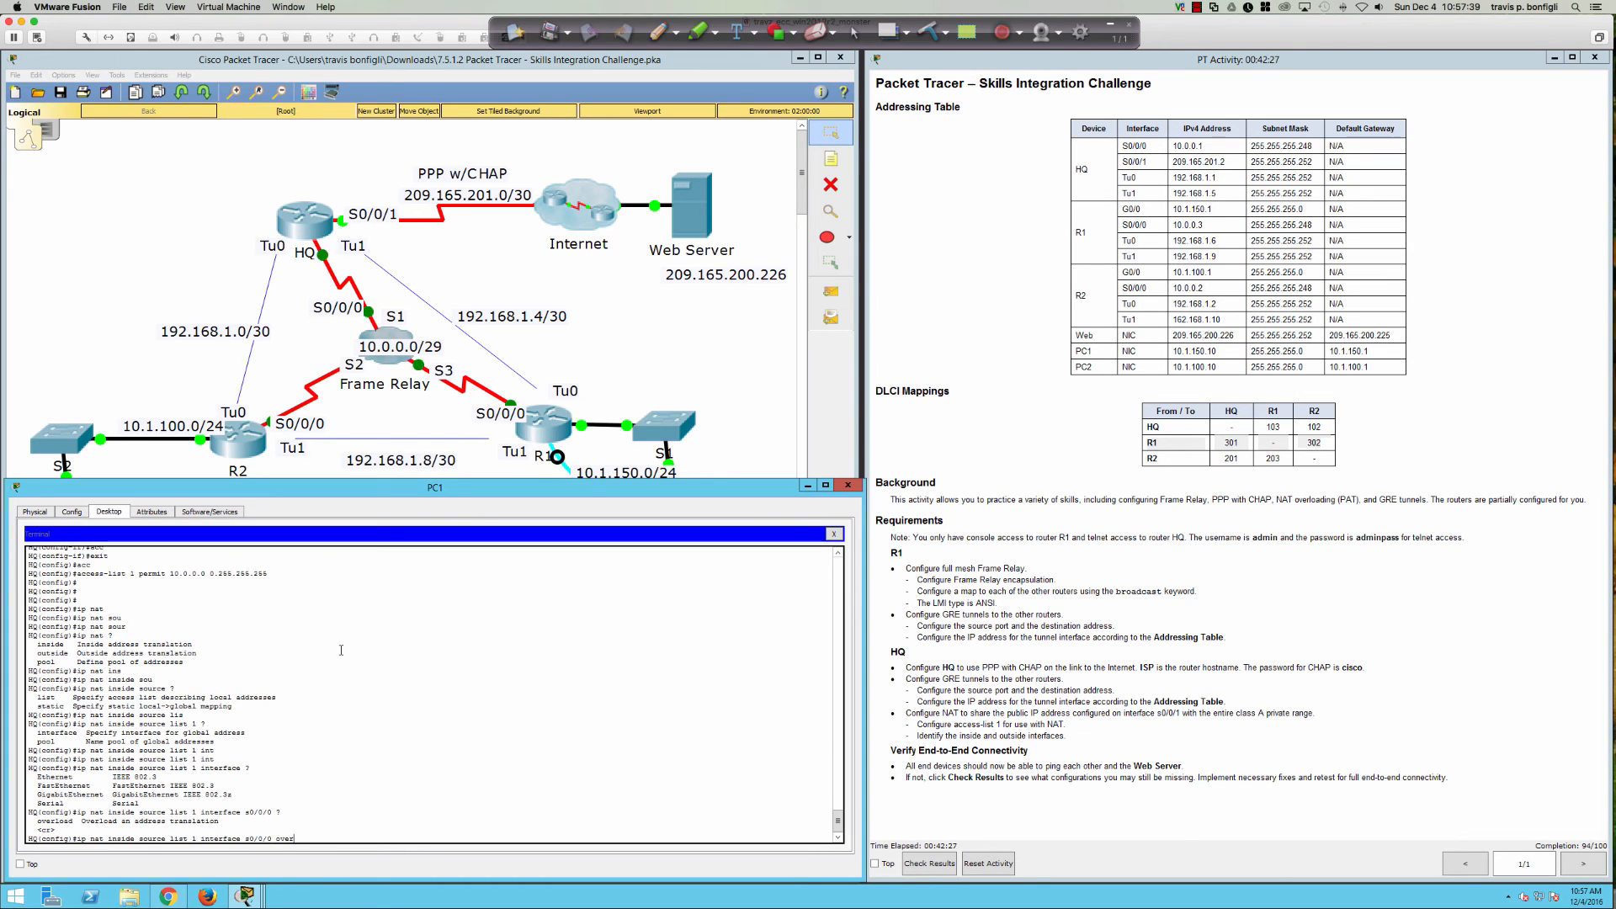
key(Tab)
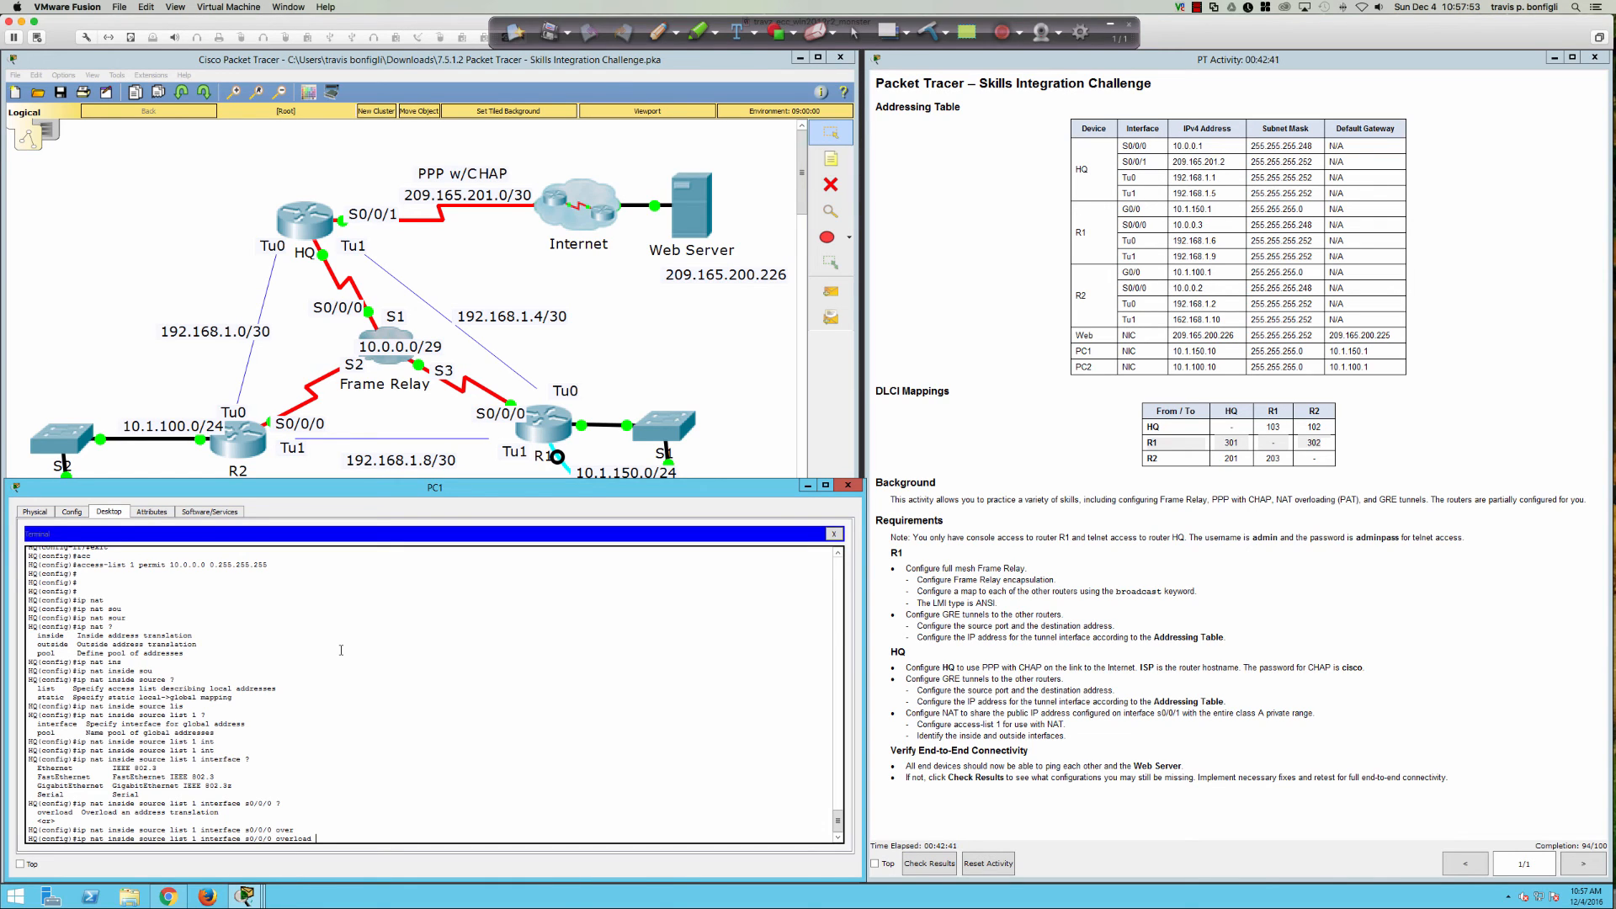
key(Return)
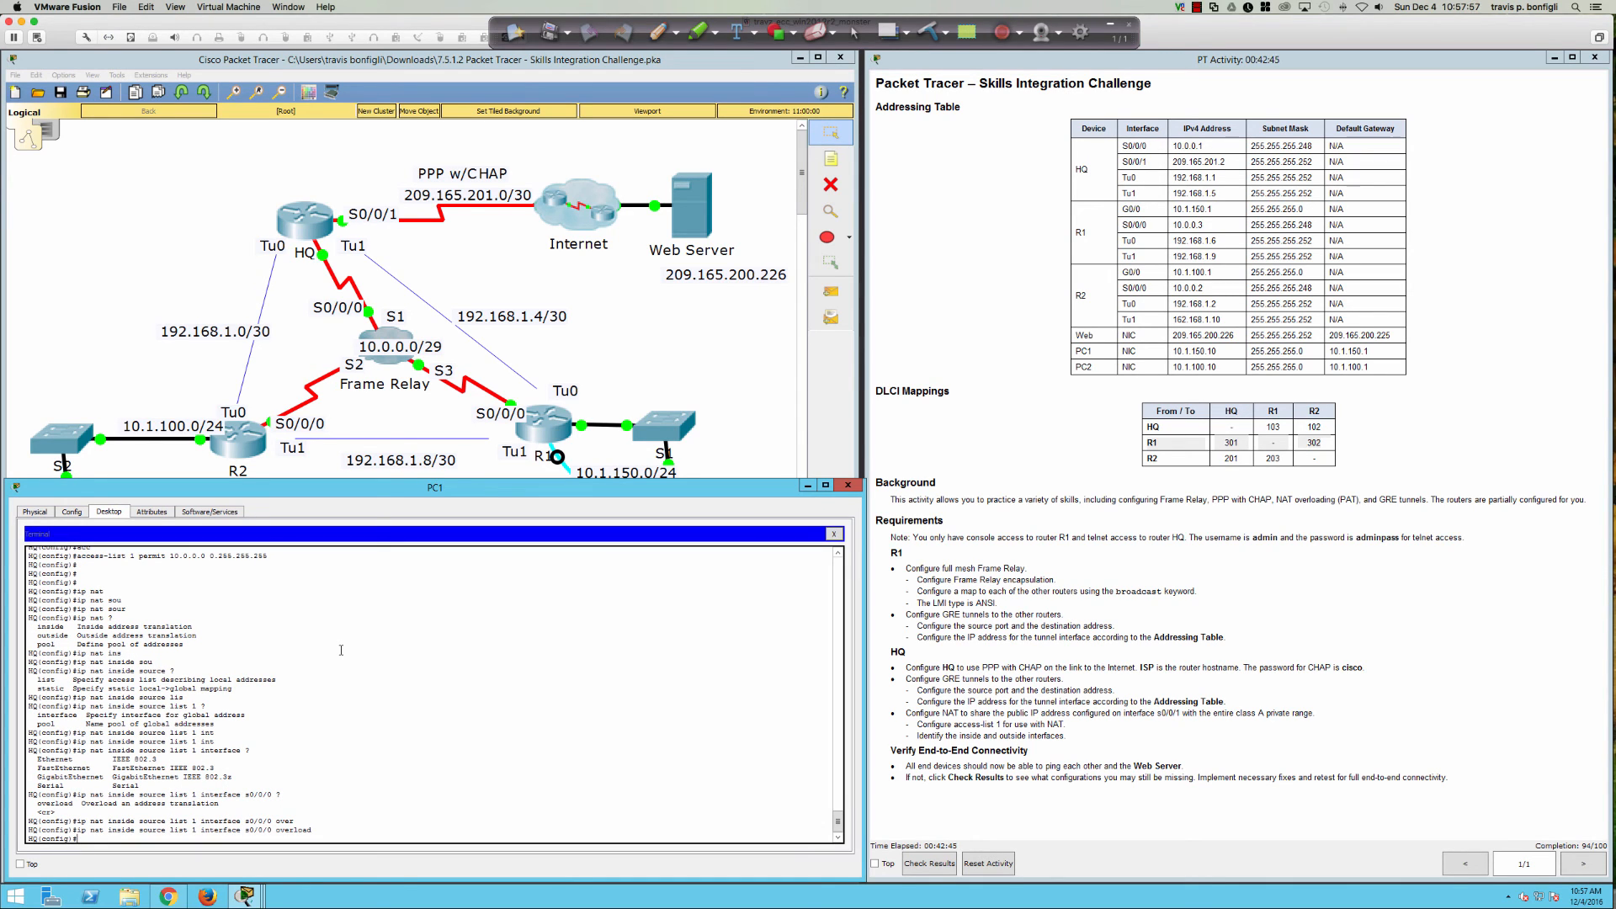
Step: Apply 'ip nat outside' to HQ's interface s0/0/0
text(int s0/0/0)
key(Return)
text(ip)
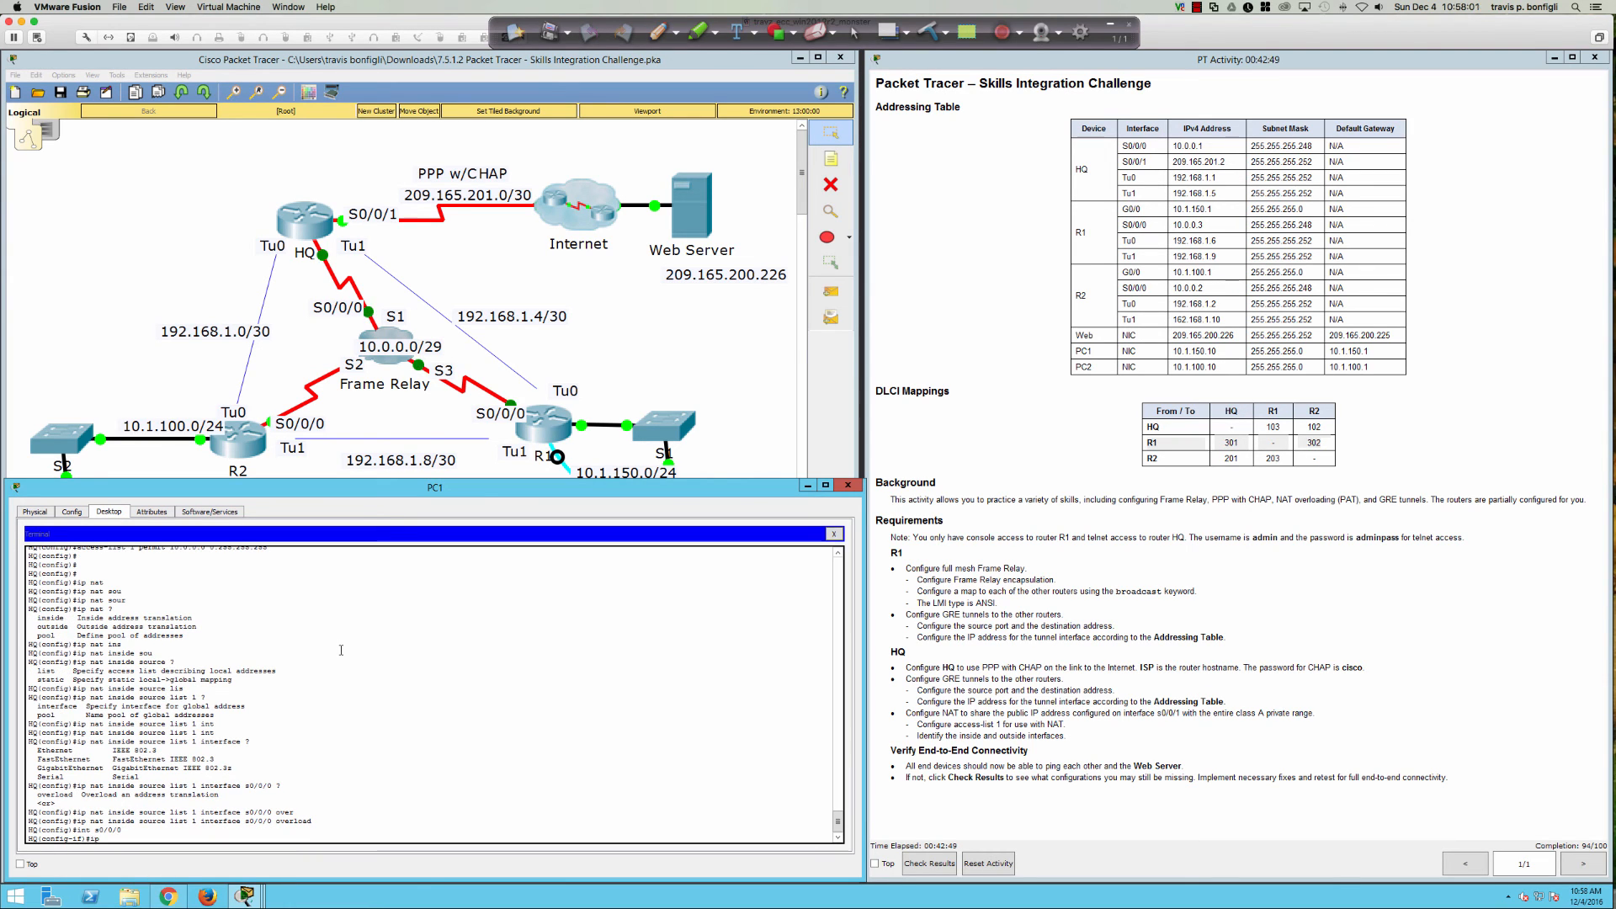
text( nat out)
key(Tab)
key(Return)
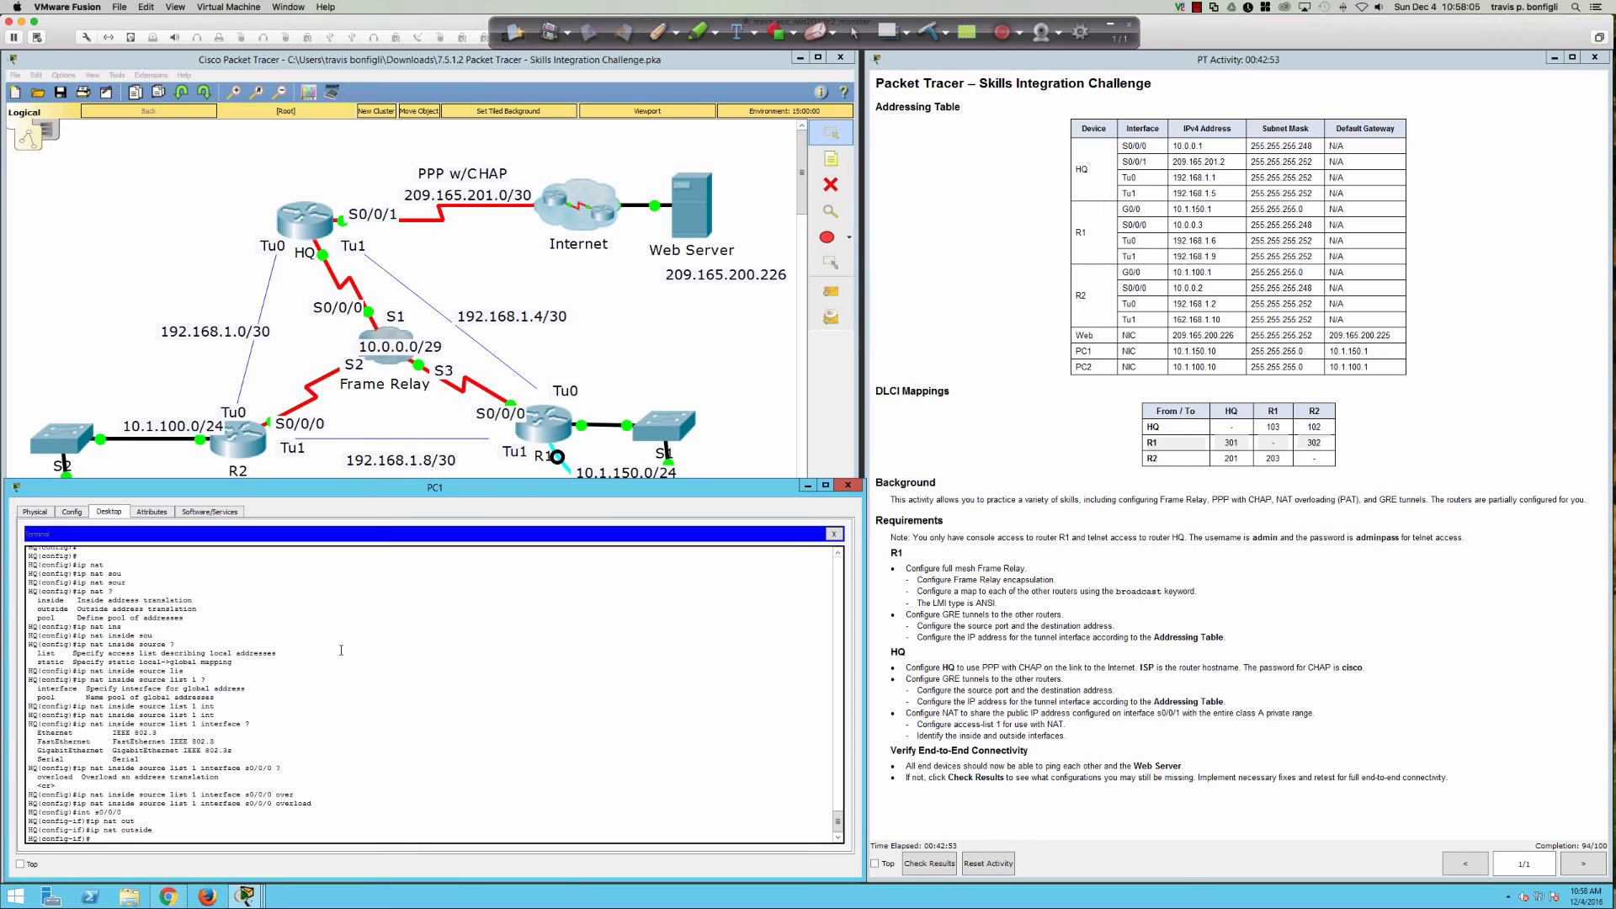
Step: On s0/0/0, replace 'ip nat outside' with 'ip nat inside' and exit configuration mode
text(int s0/0/0)
key(Return)
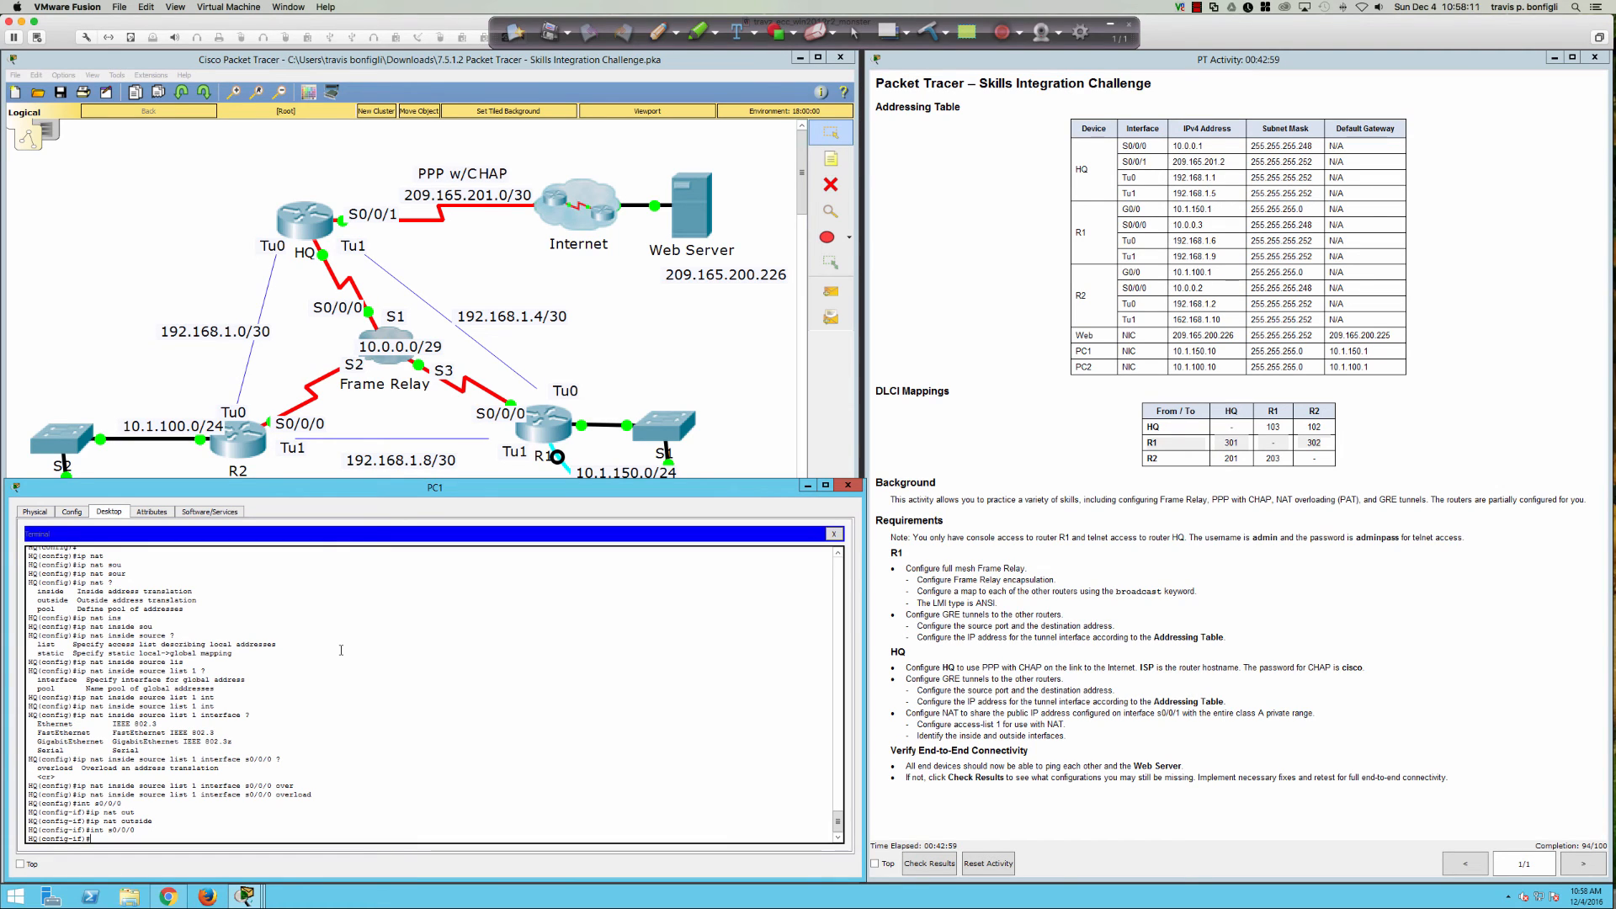
text(ip nat outside)
key(Up)
key(Home)
text(no)
key(Return)
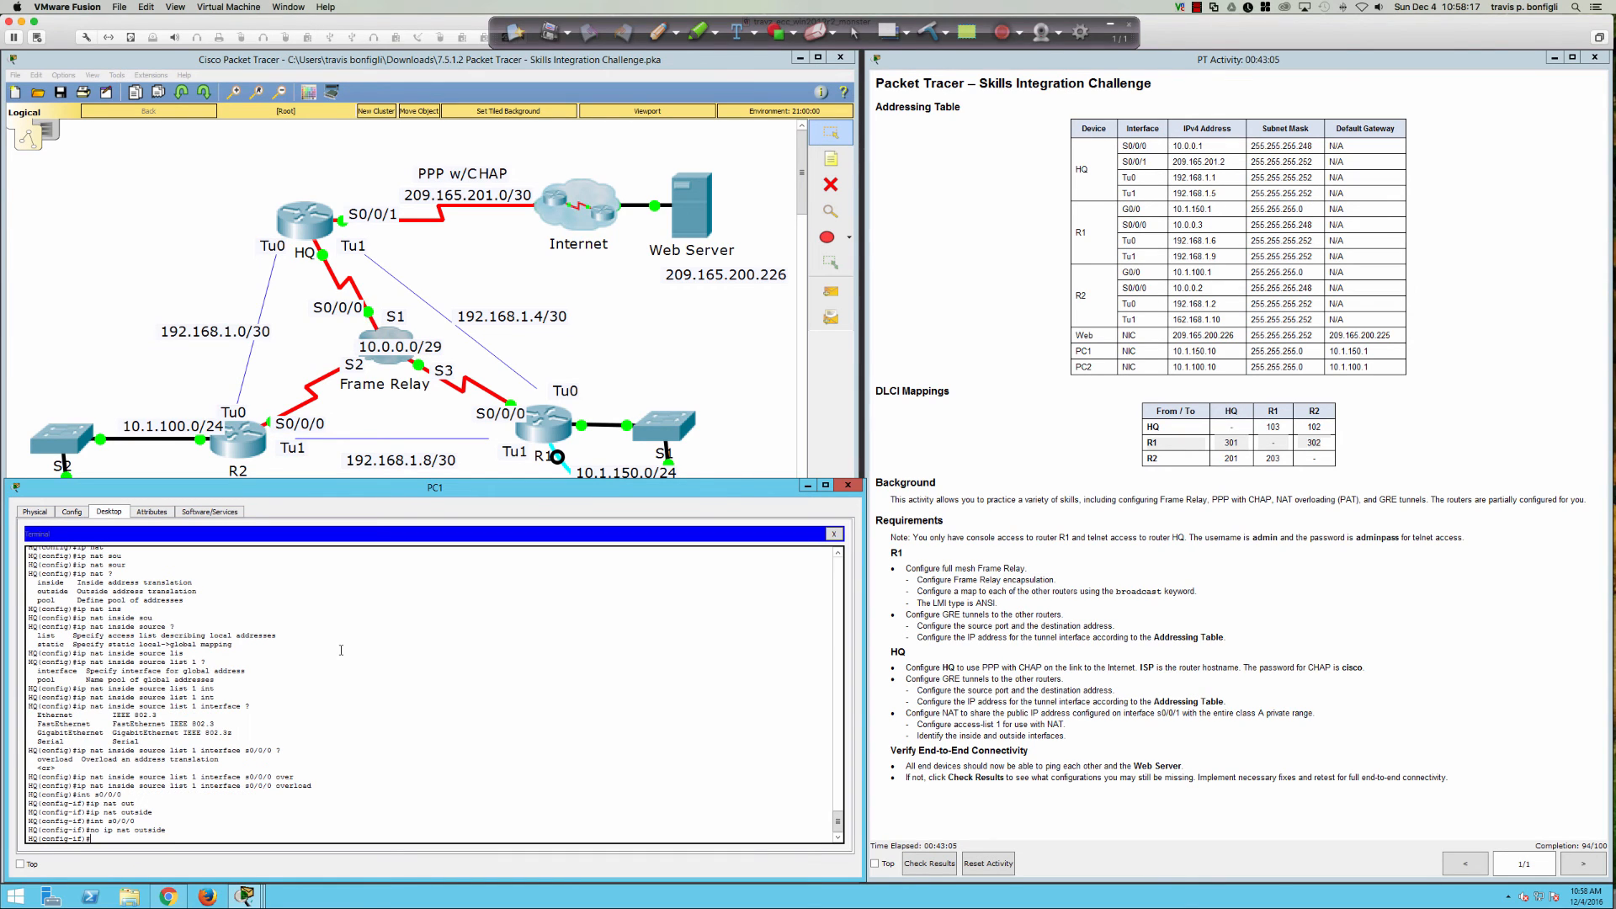
text(ip nat in)
key(Tab)
key(Return)
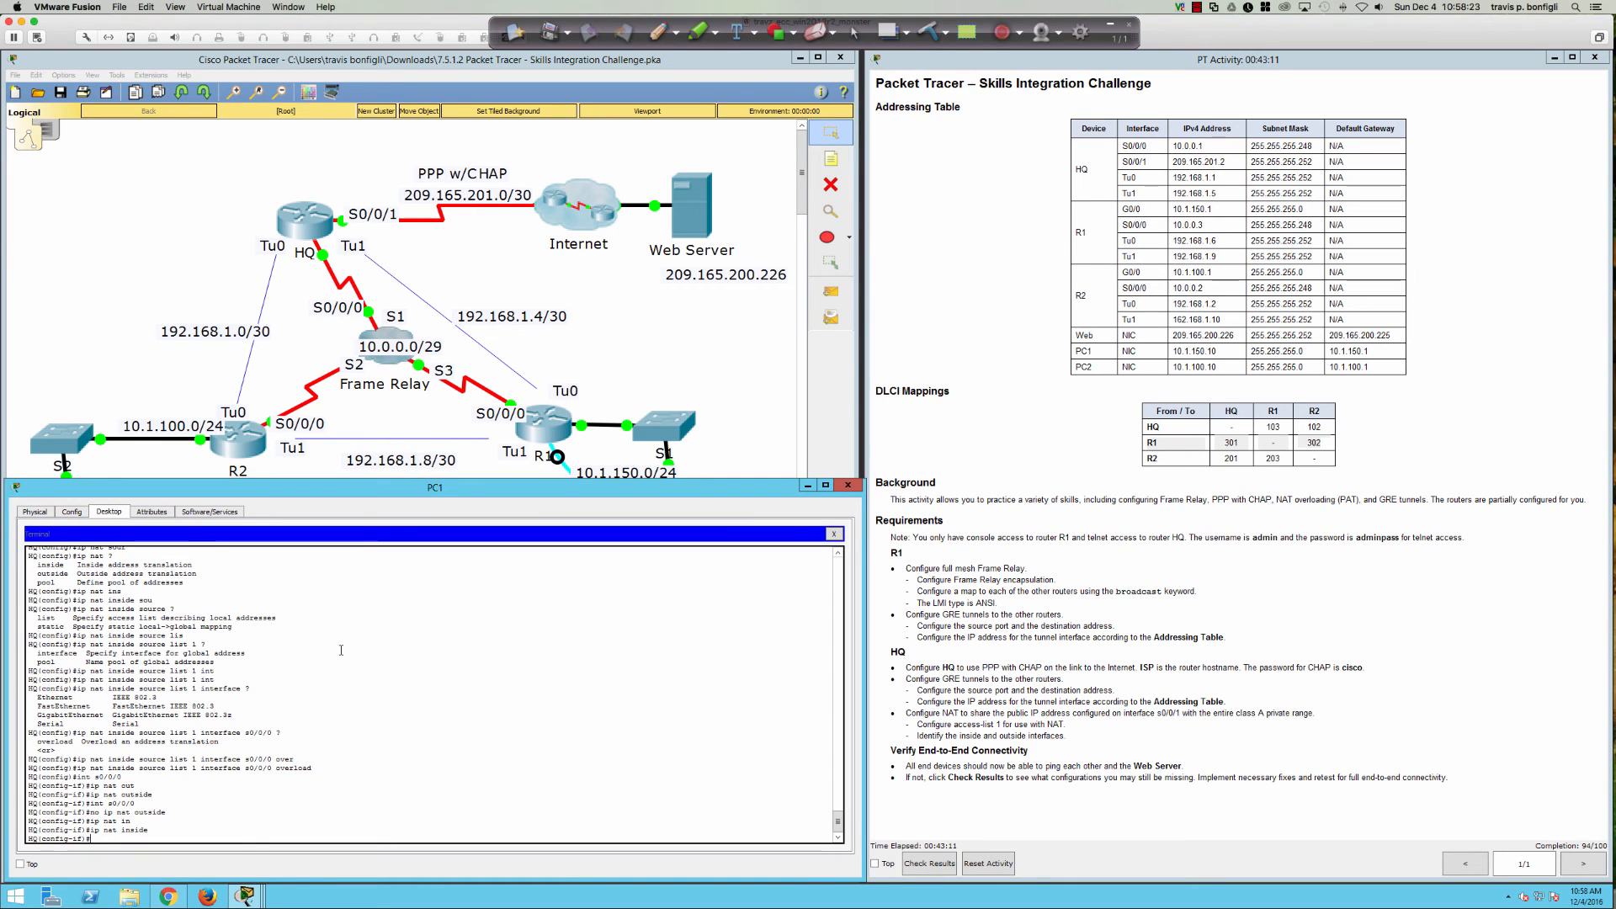
key(ctrl+z)
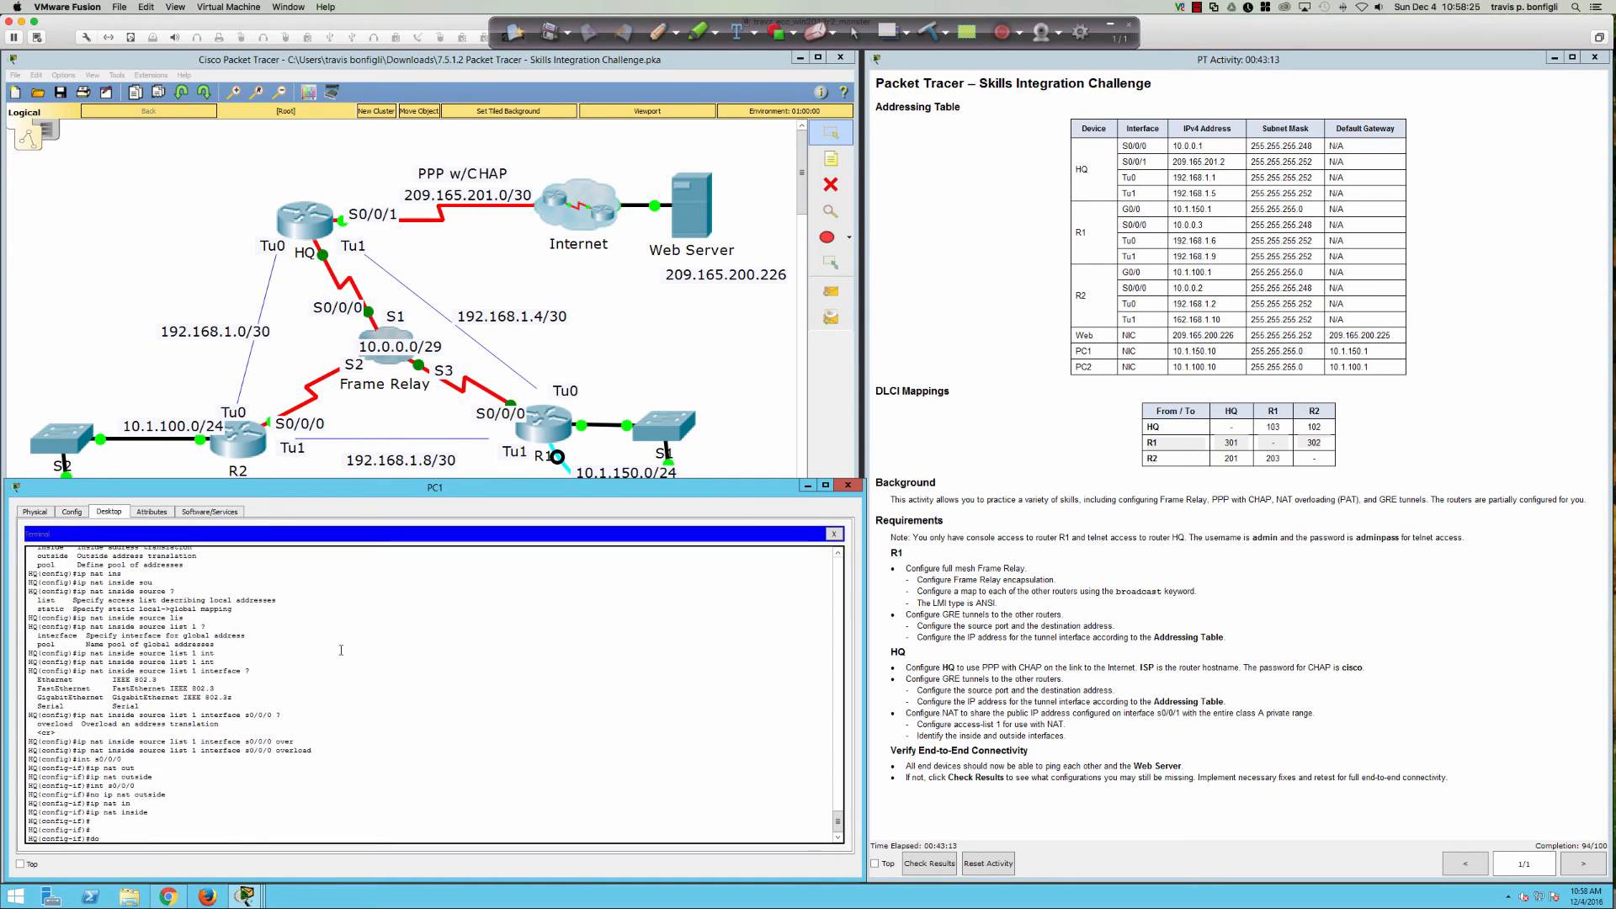
Step: Review HQ's running configuration down to the Serial0/0/1 section with 'sh run'
text(sh run)
key(Return)
key(space)
key(space)
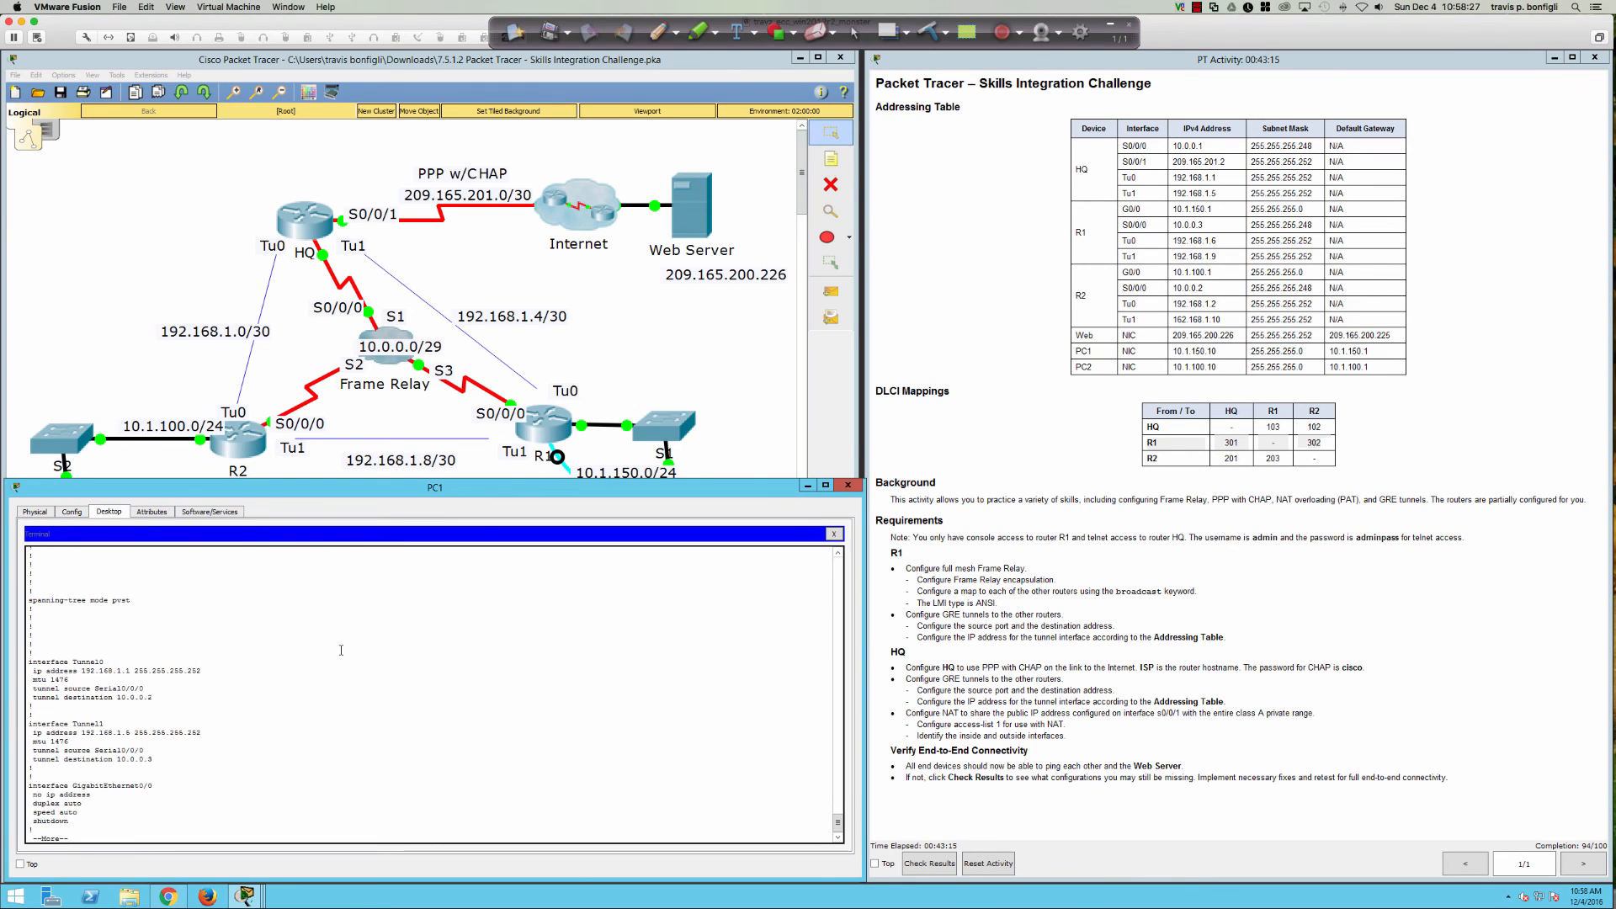
key(space)
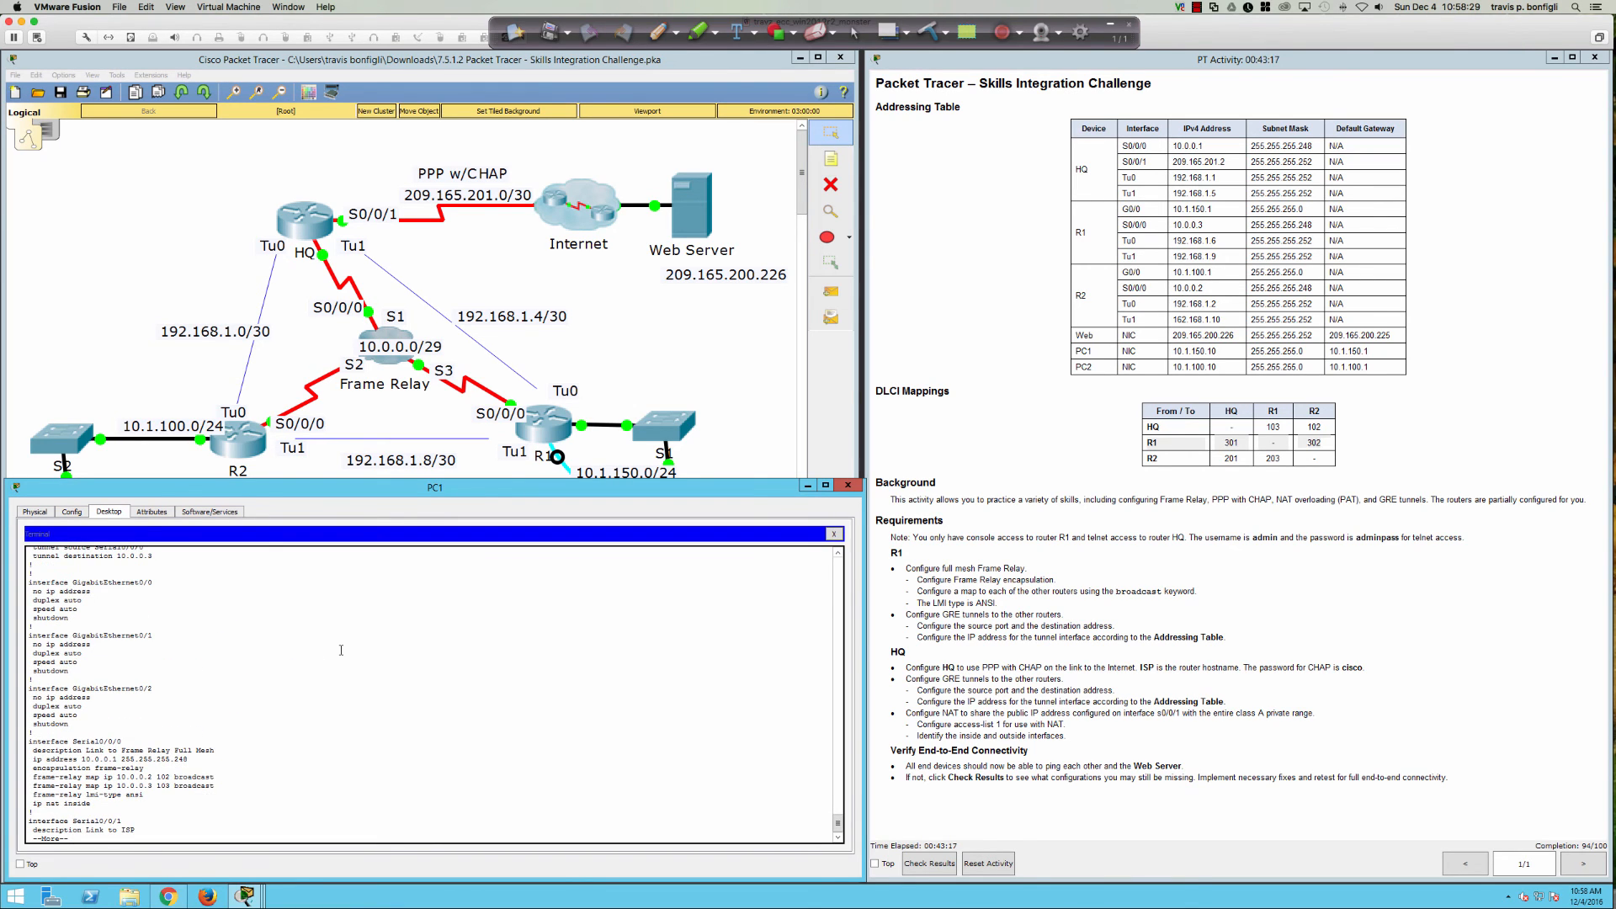
key(Return)
key(Return)
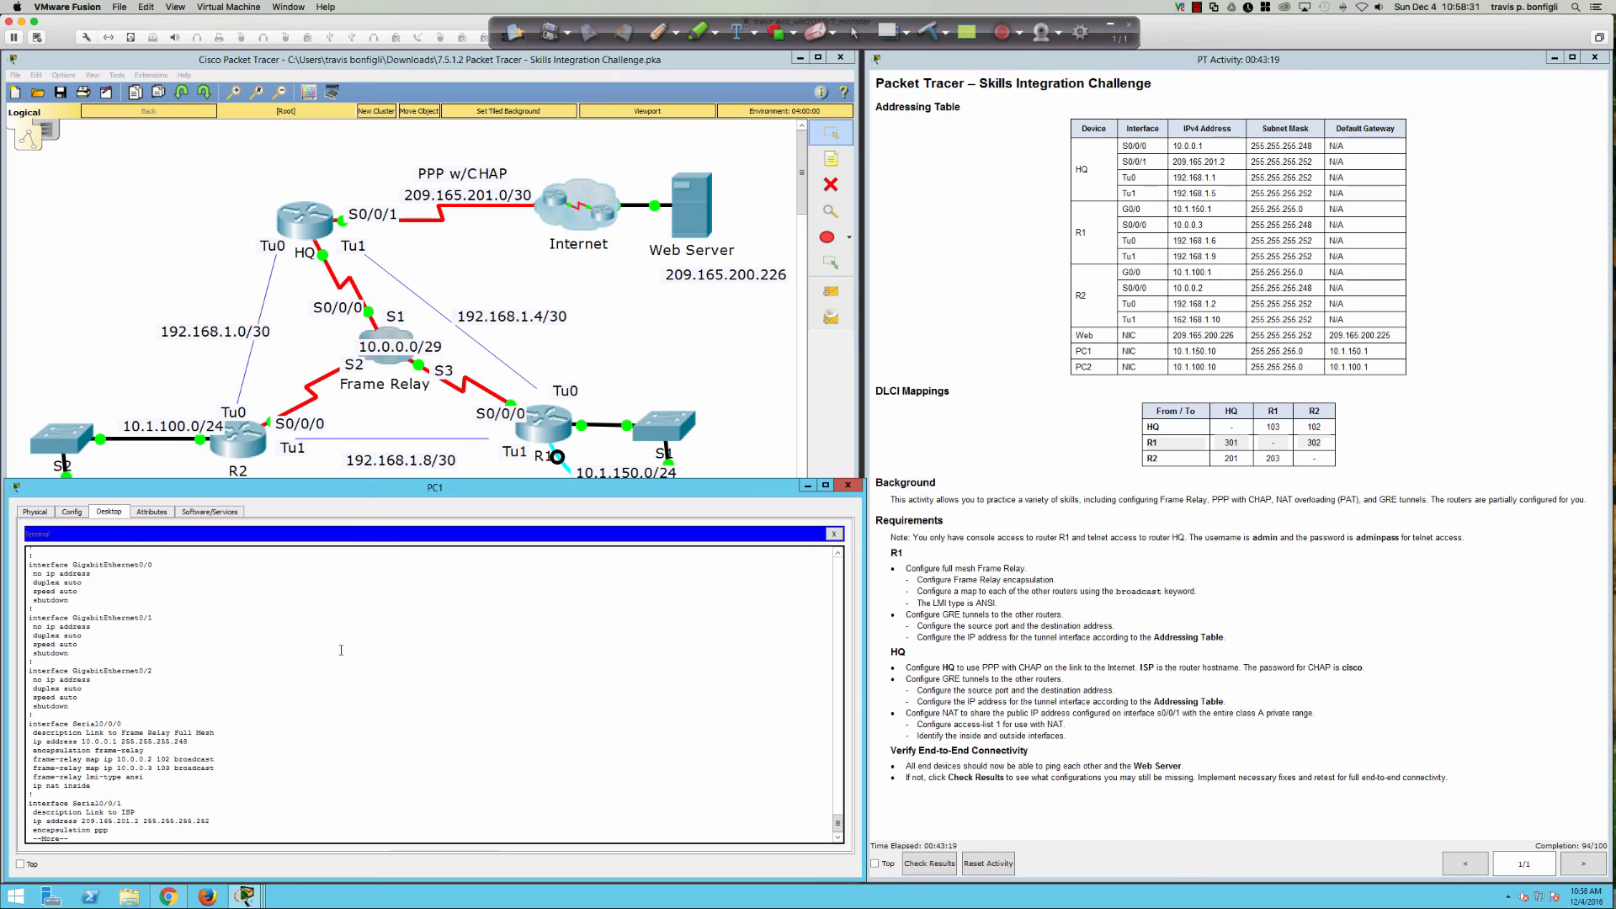
Step: Apply 'ip nat outside' to HQ's interface s0/0/1
text(qint s0/0/1)
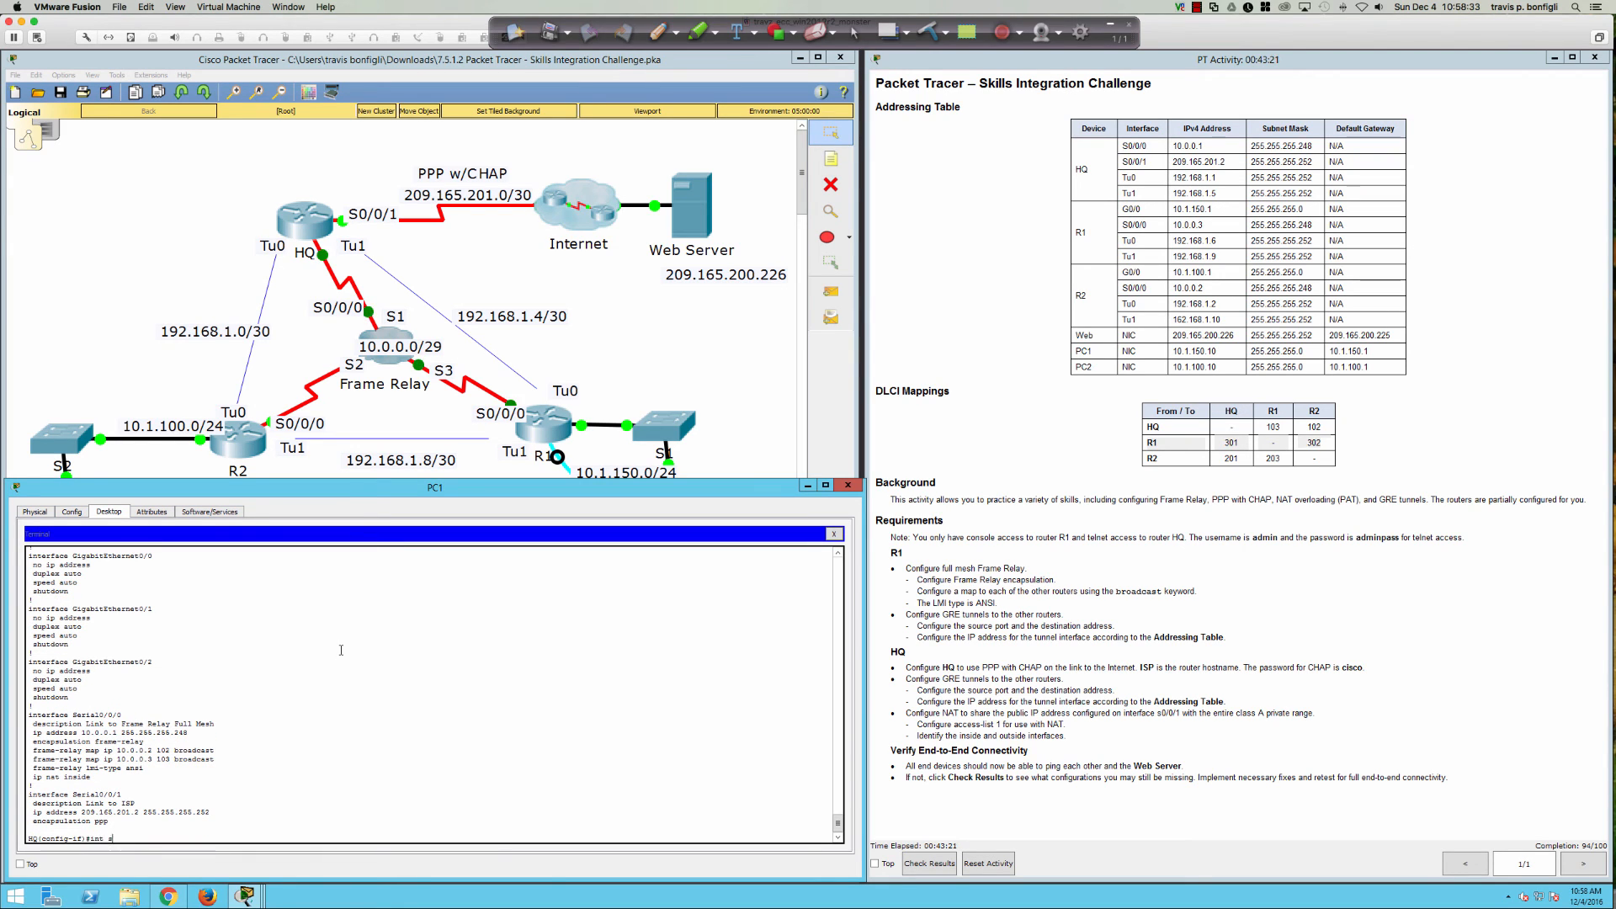
key(Return)
text(ip nat out)
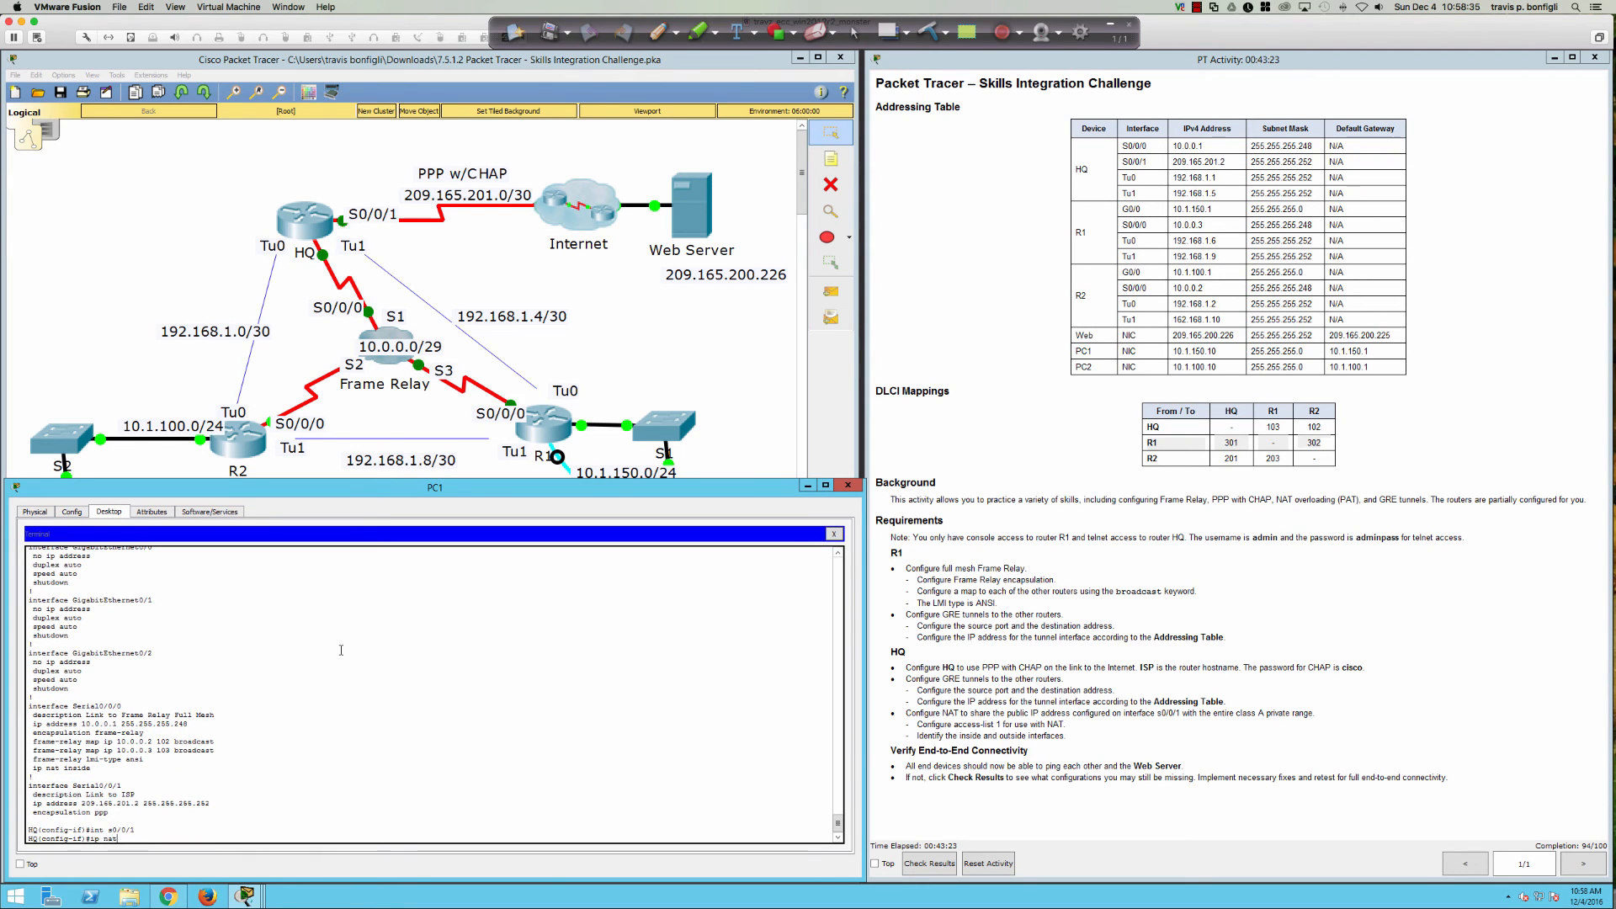
key(Tab)
key(Return)
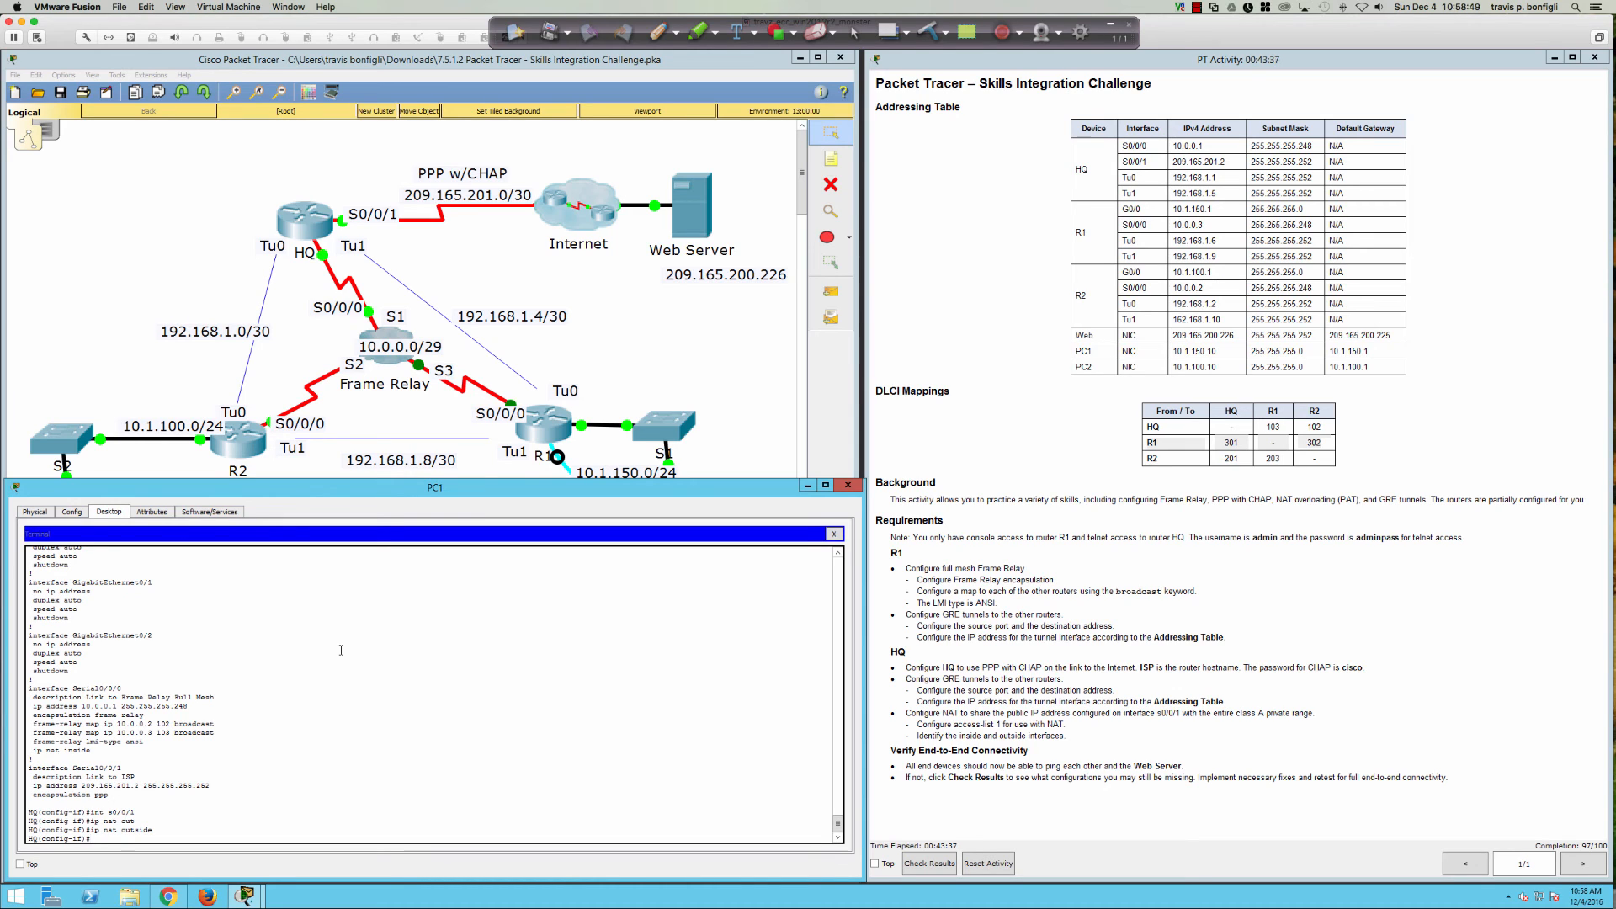
Step: Check the serial interface NAT settings with 'do sh run'
key(Return)
key(Return)
key(Return)
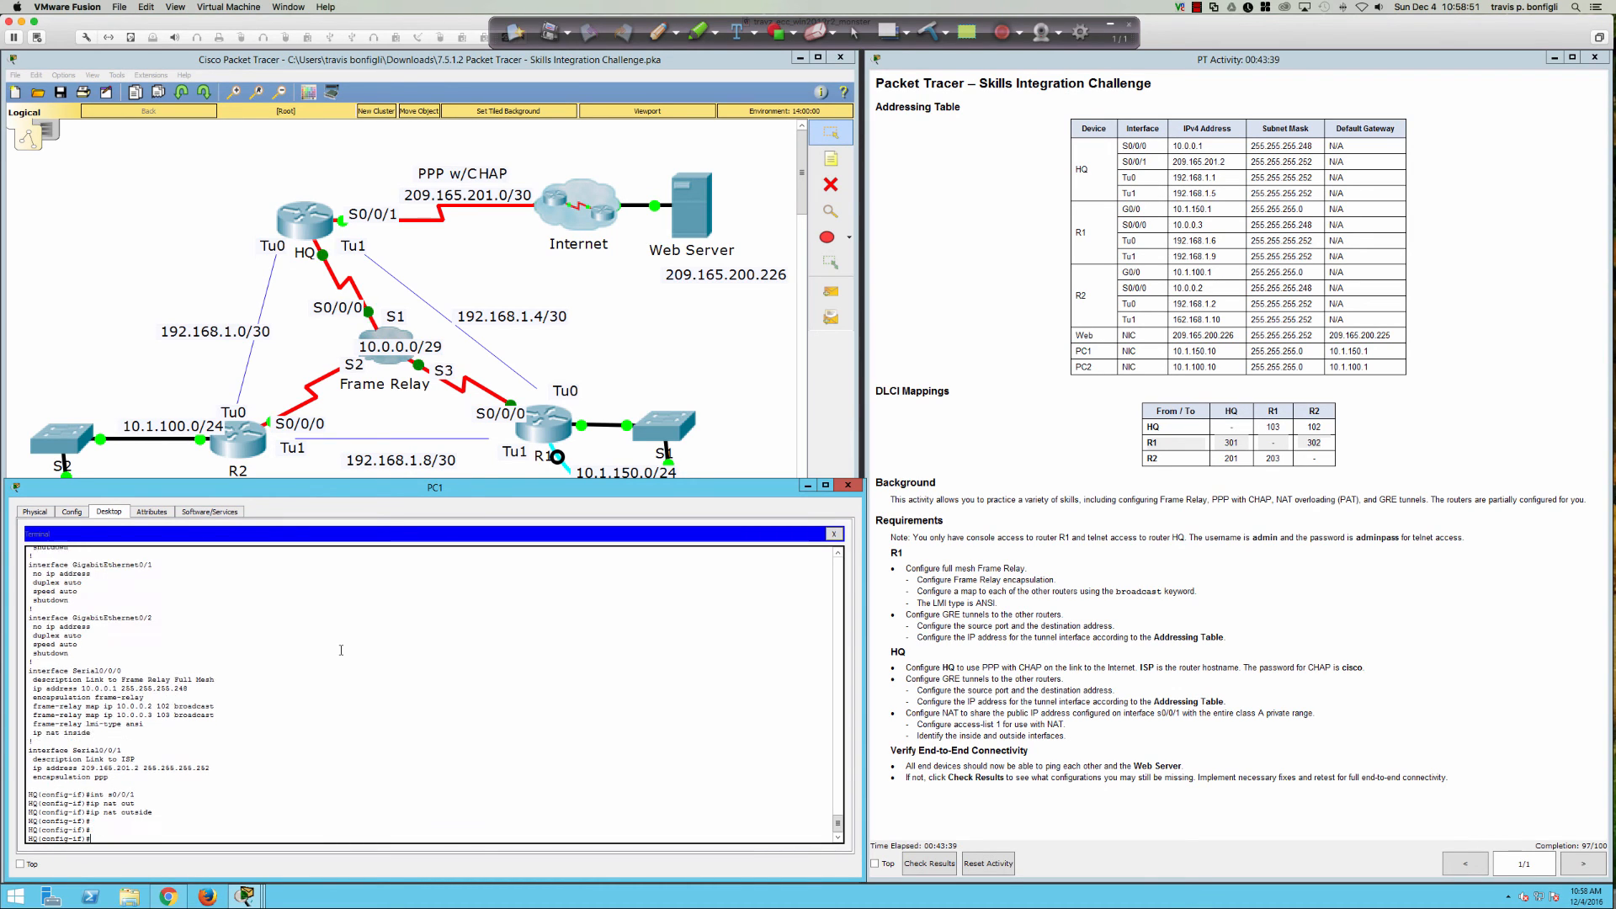
text(do sh run)
key(Return)
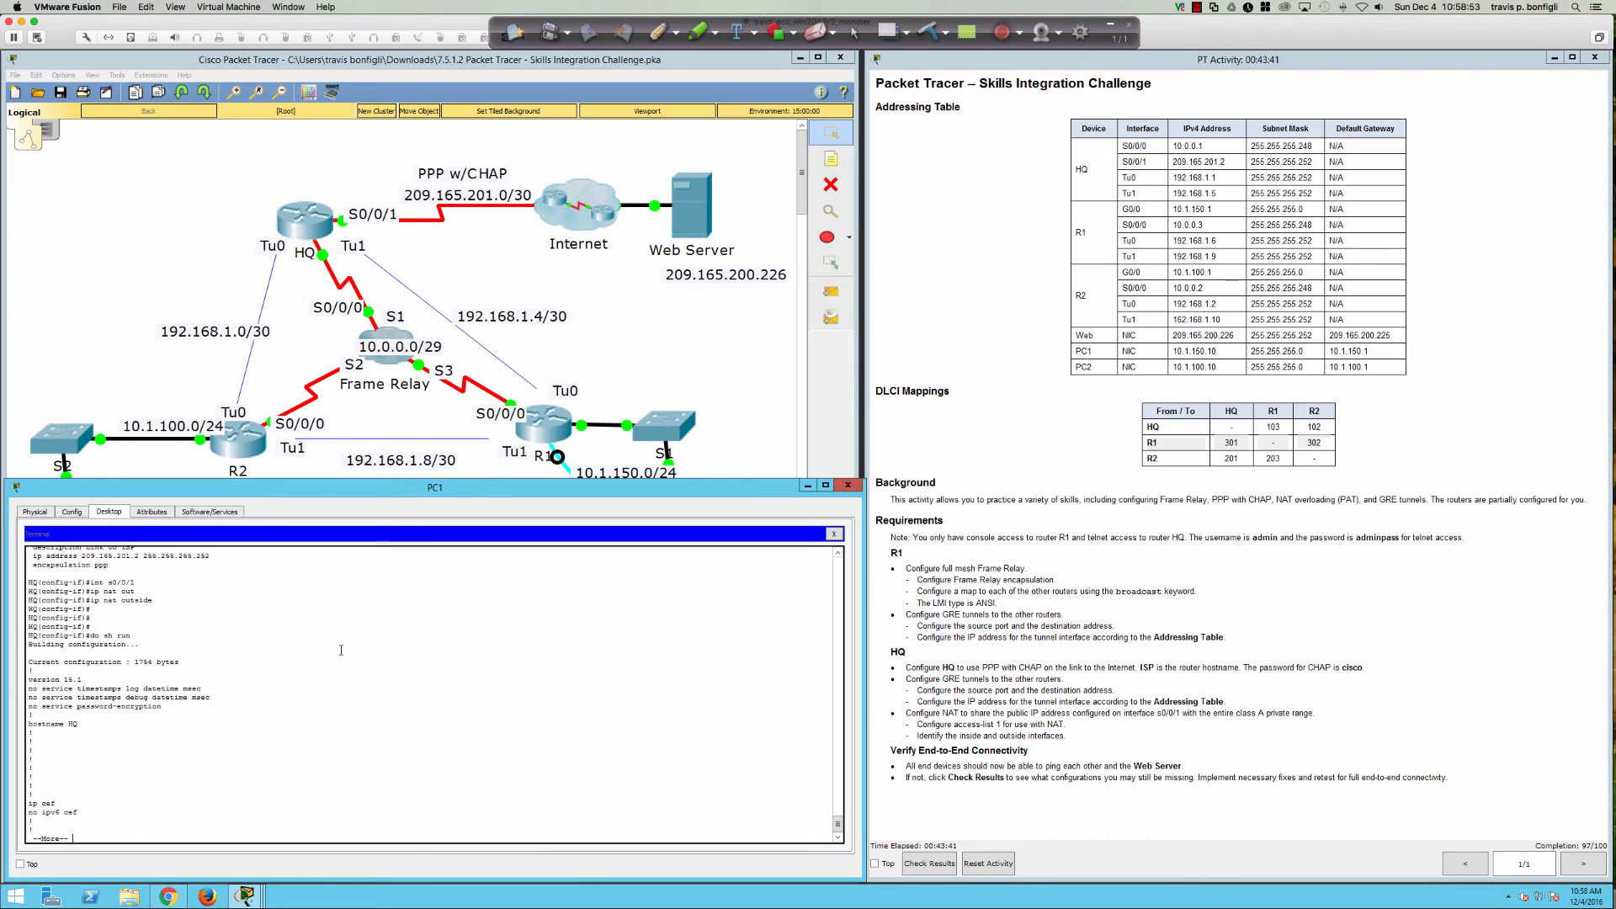
key(space)
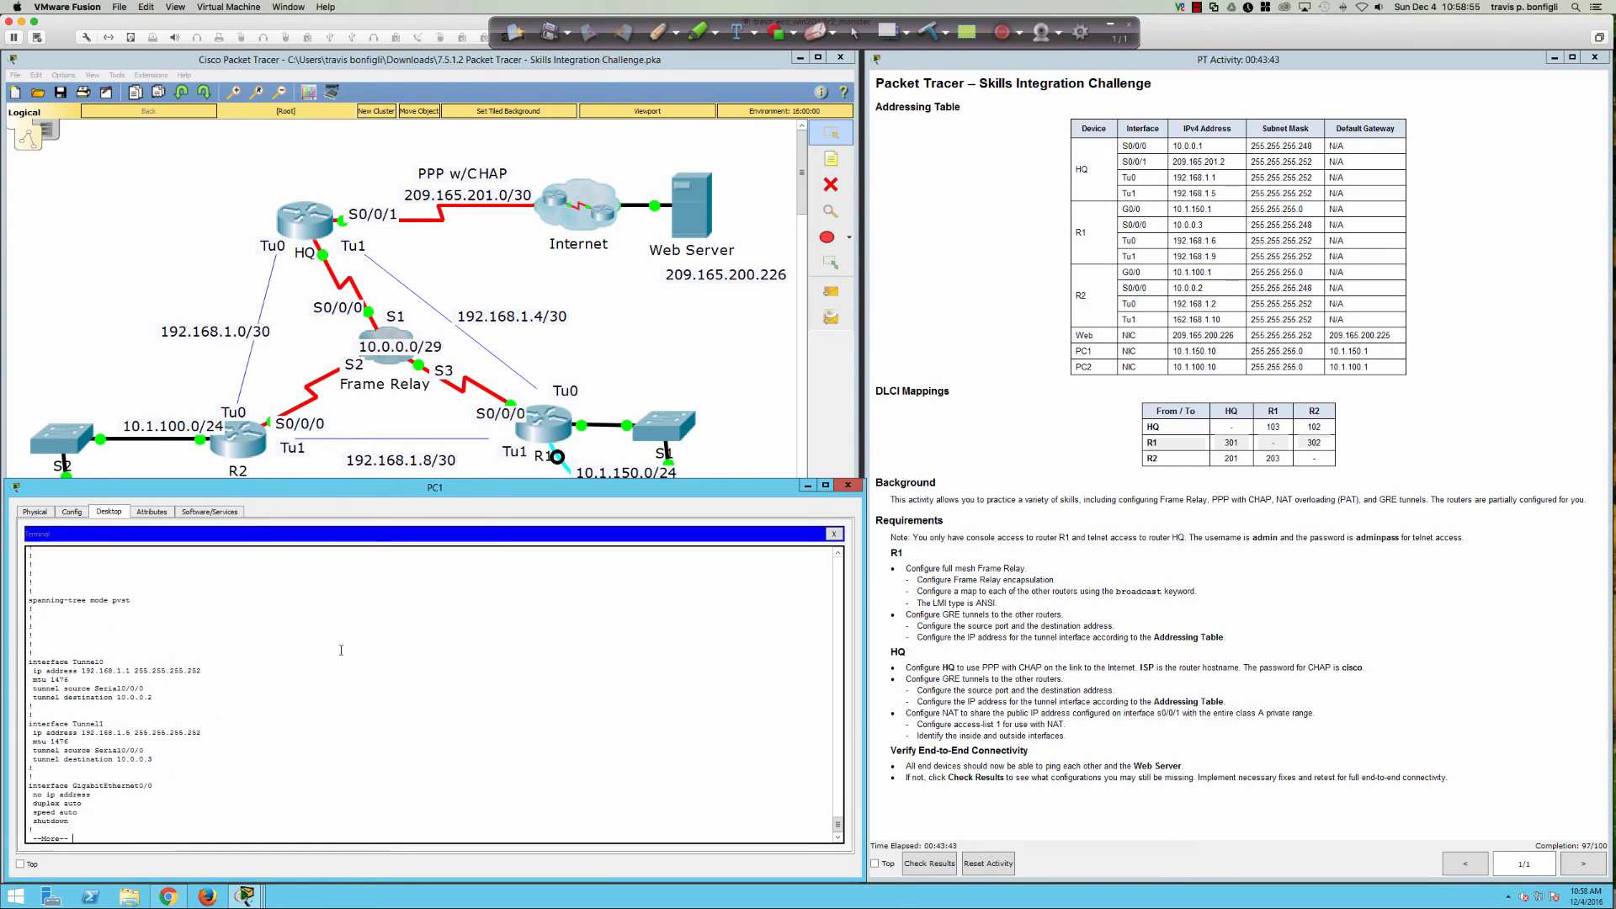
key(space)
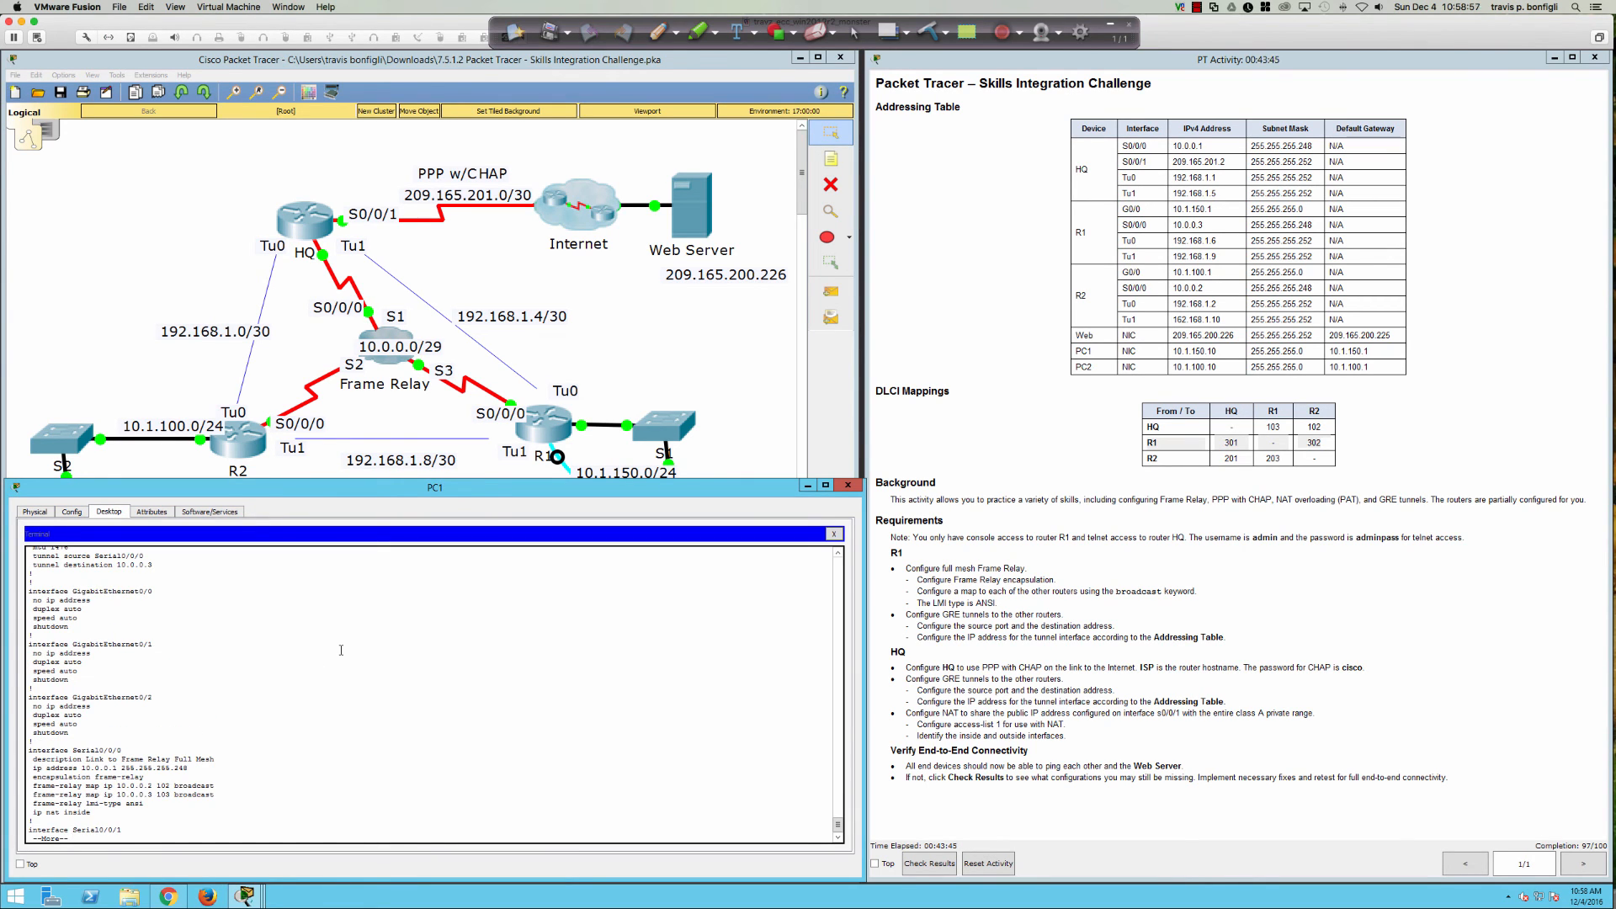
Step: Remove 'ip nat inside' from interface s0/0/0
text(in)
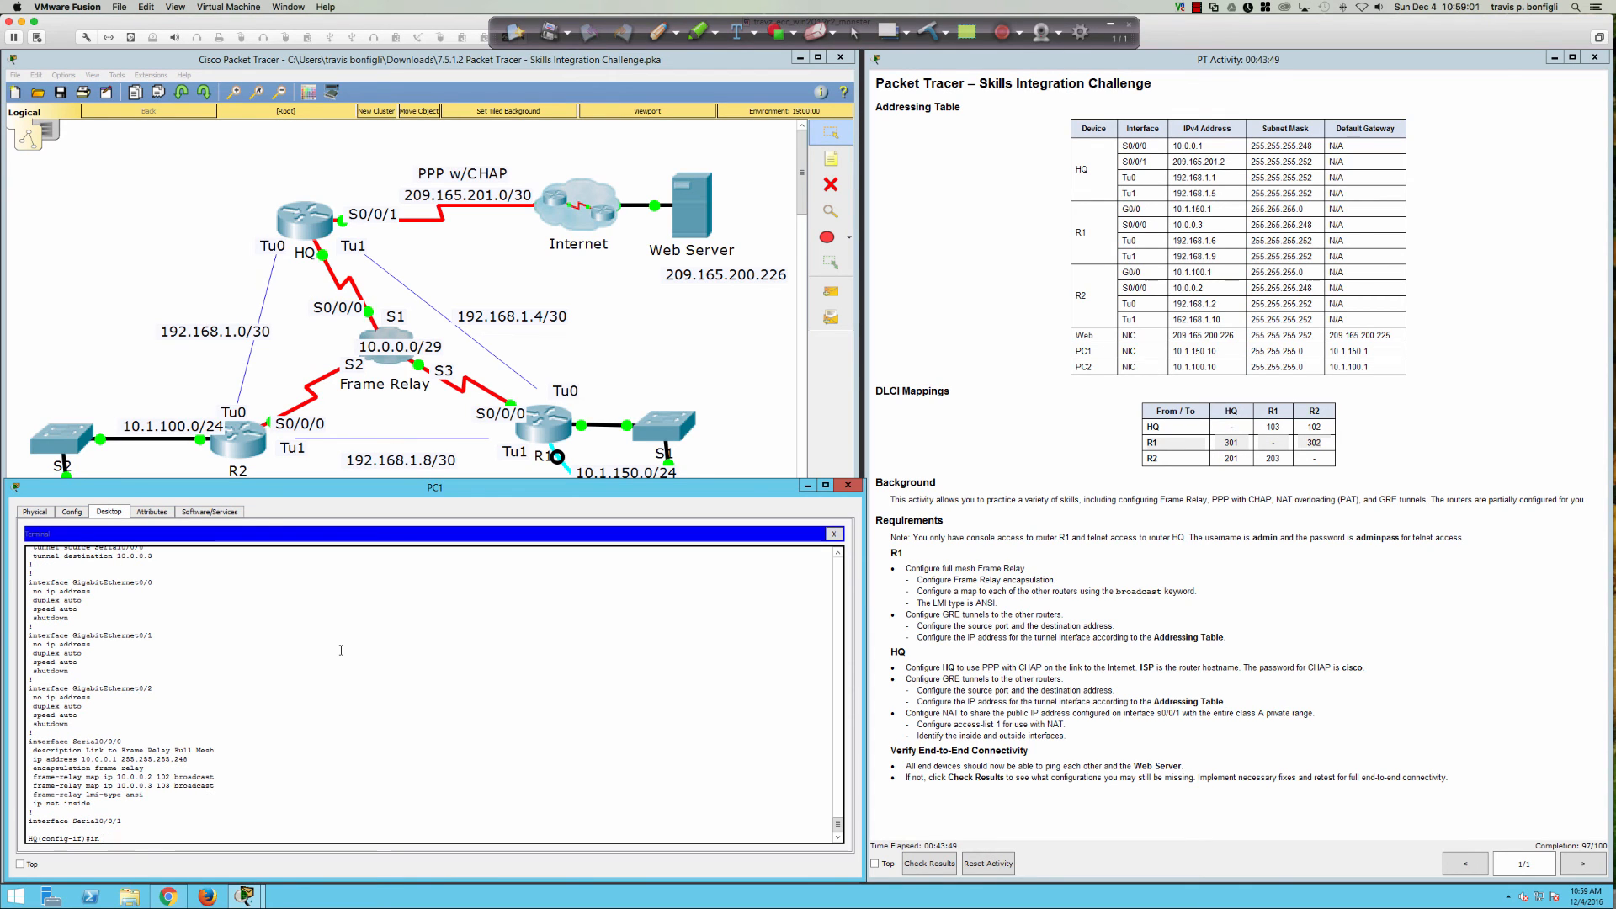
text( ts0/0/0)
key(Return)
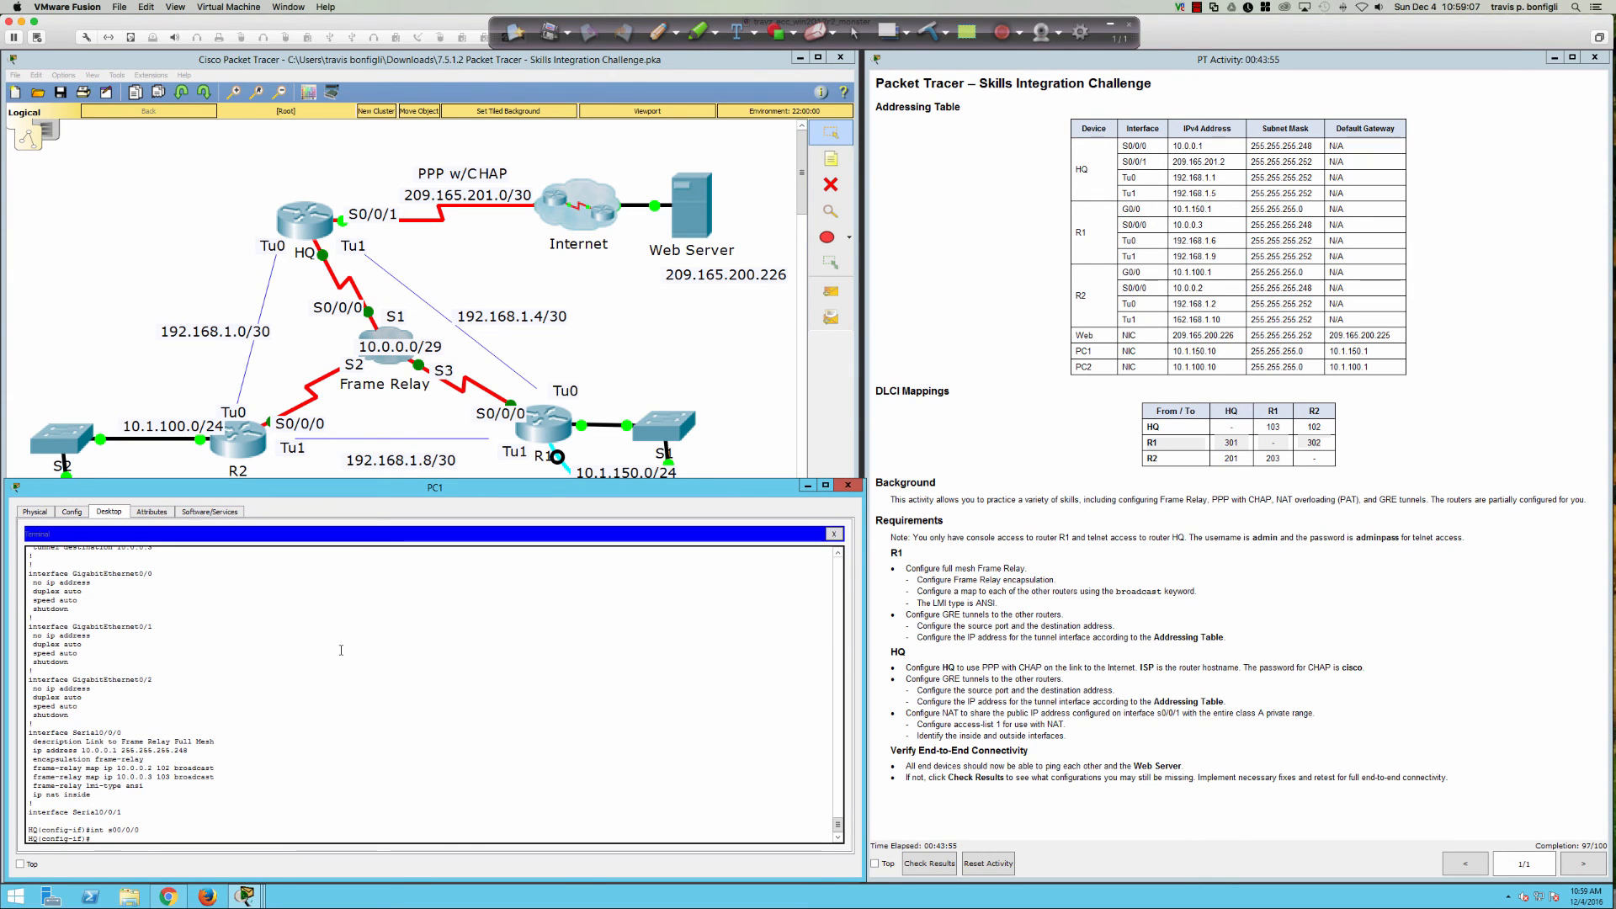
key(Return)
key(Return)
key(Return)
text(no i pn)
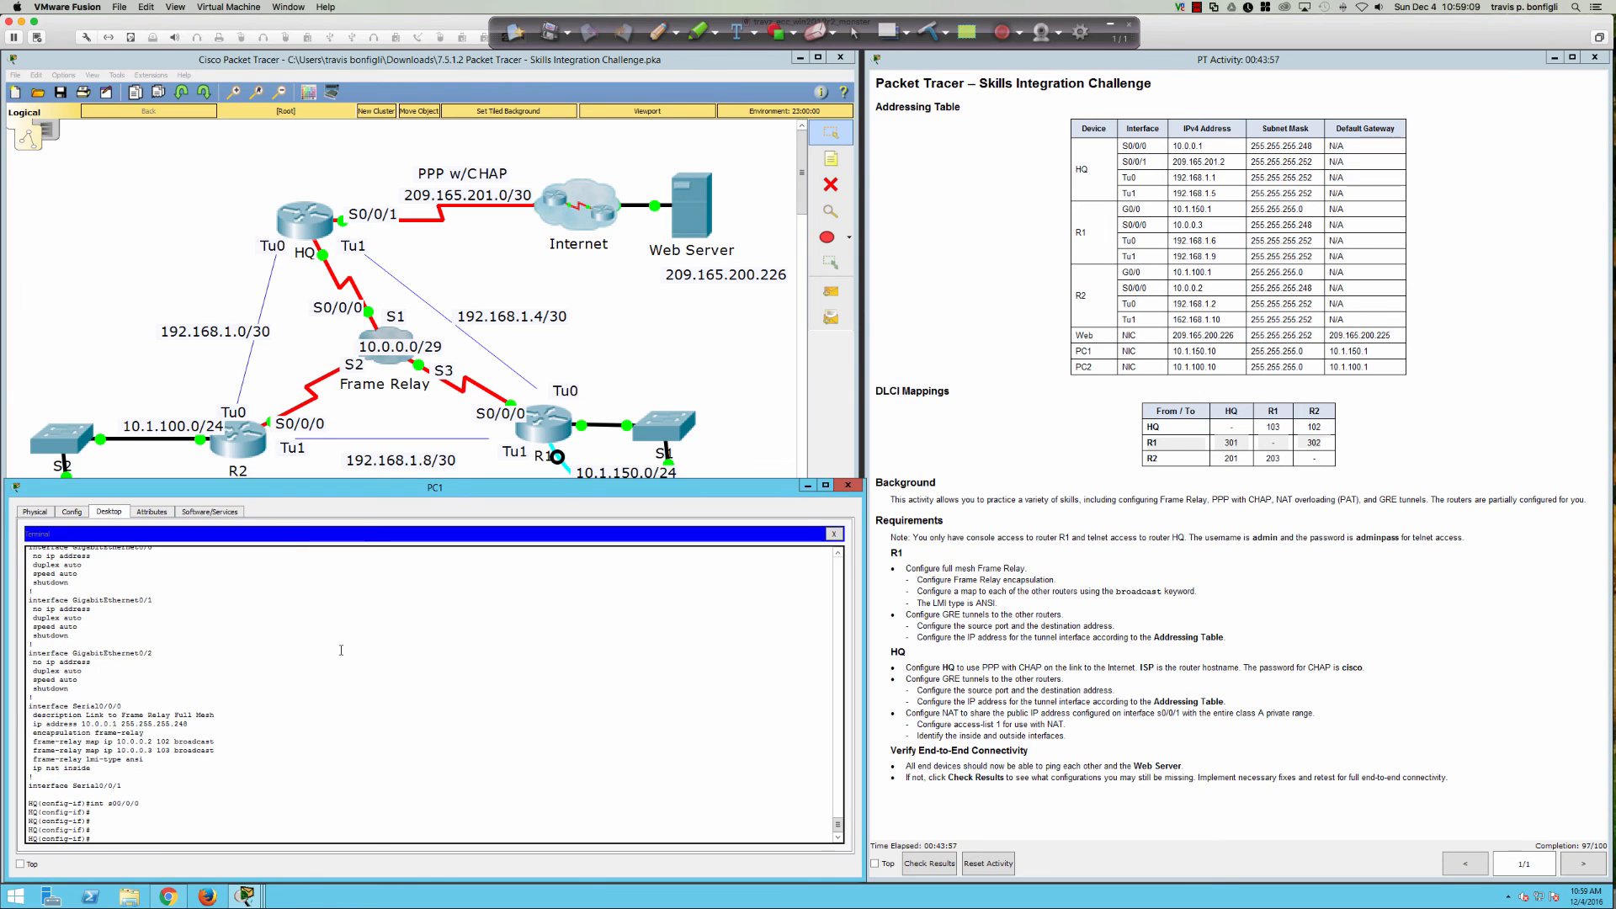
key(BackSpace)
key(BackSpace)
text(p nat inside)
key(Return)
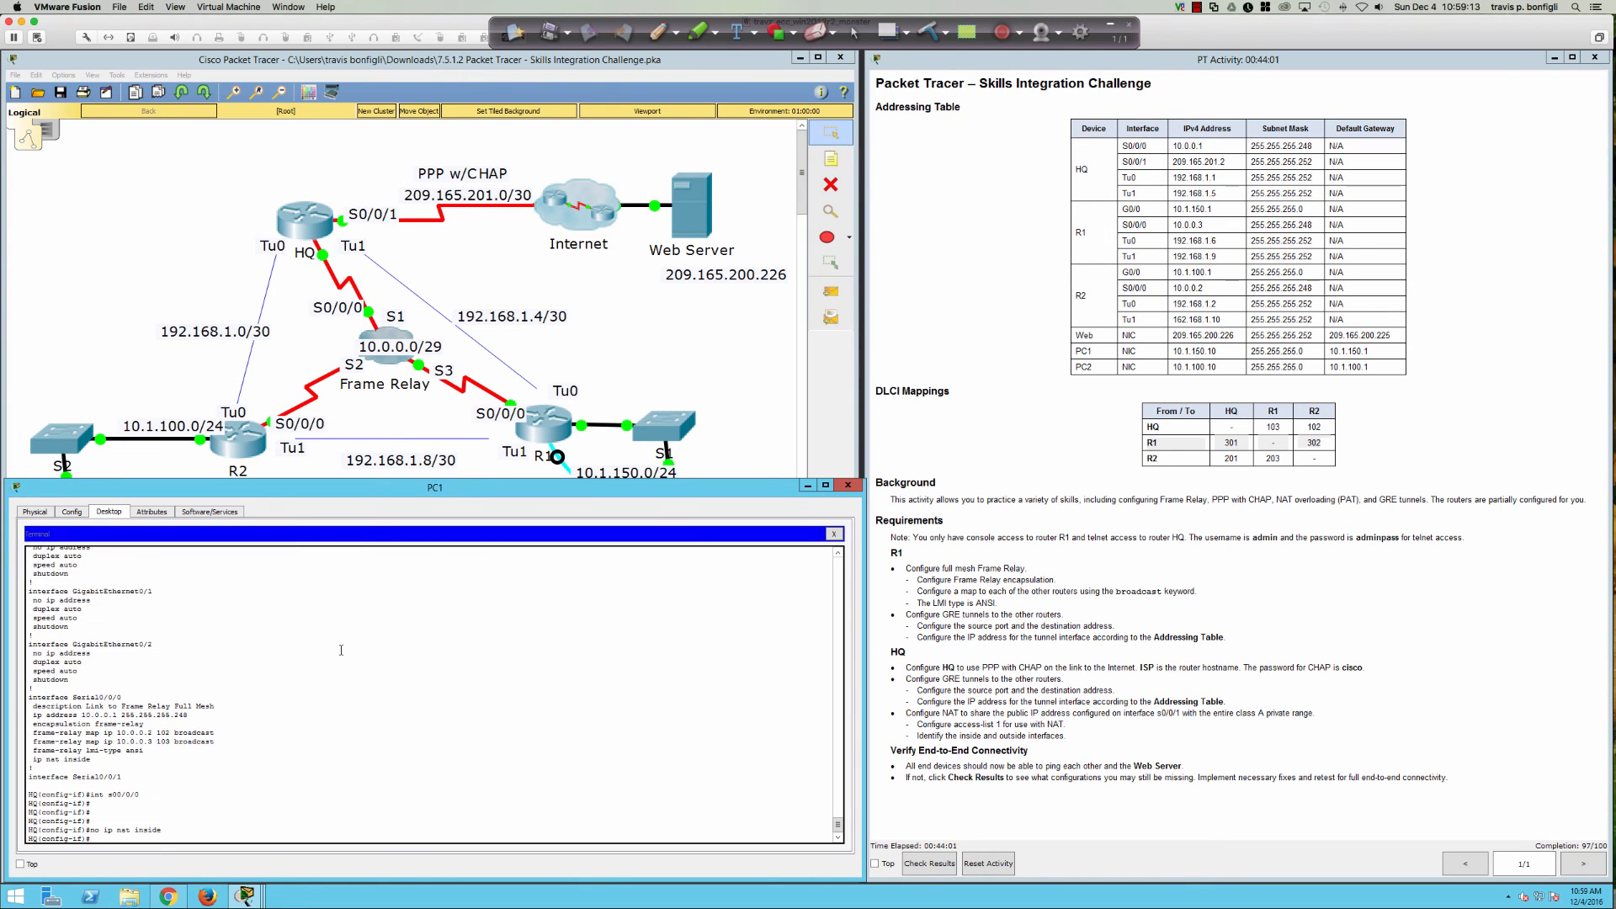
Step: Re-check the running configuration's Serial0/0/1 section with 'do sh run'
text(do sh run)
key(Return)
key(space)
key(space)
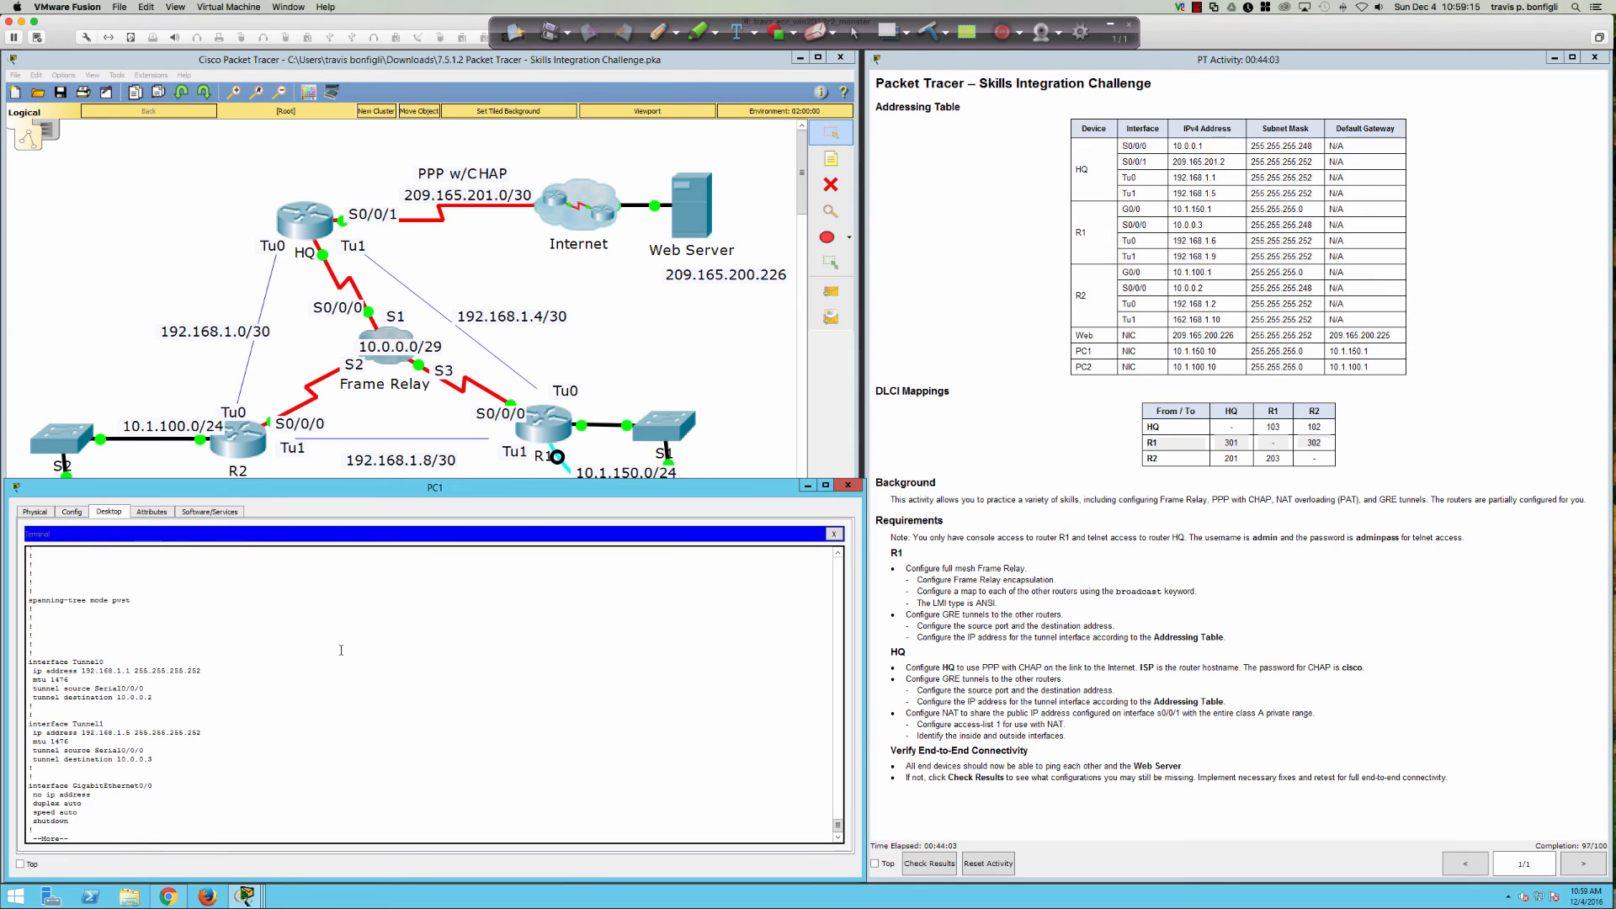
key(space)
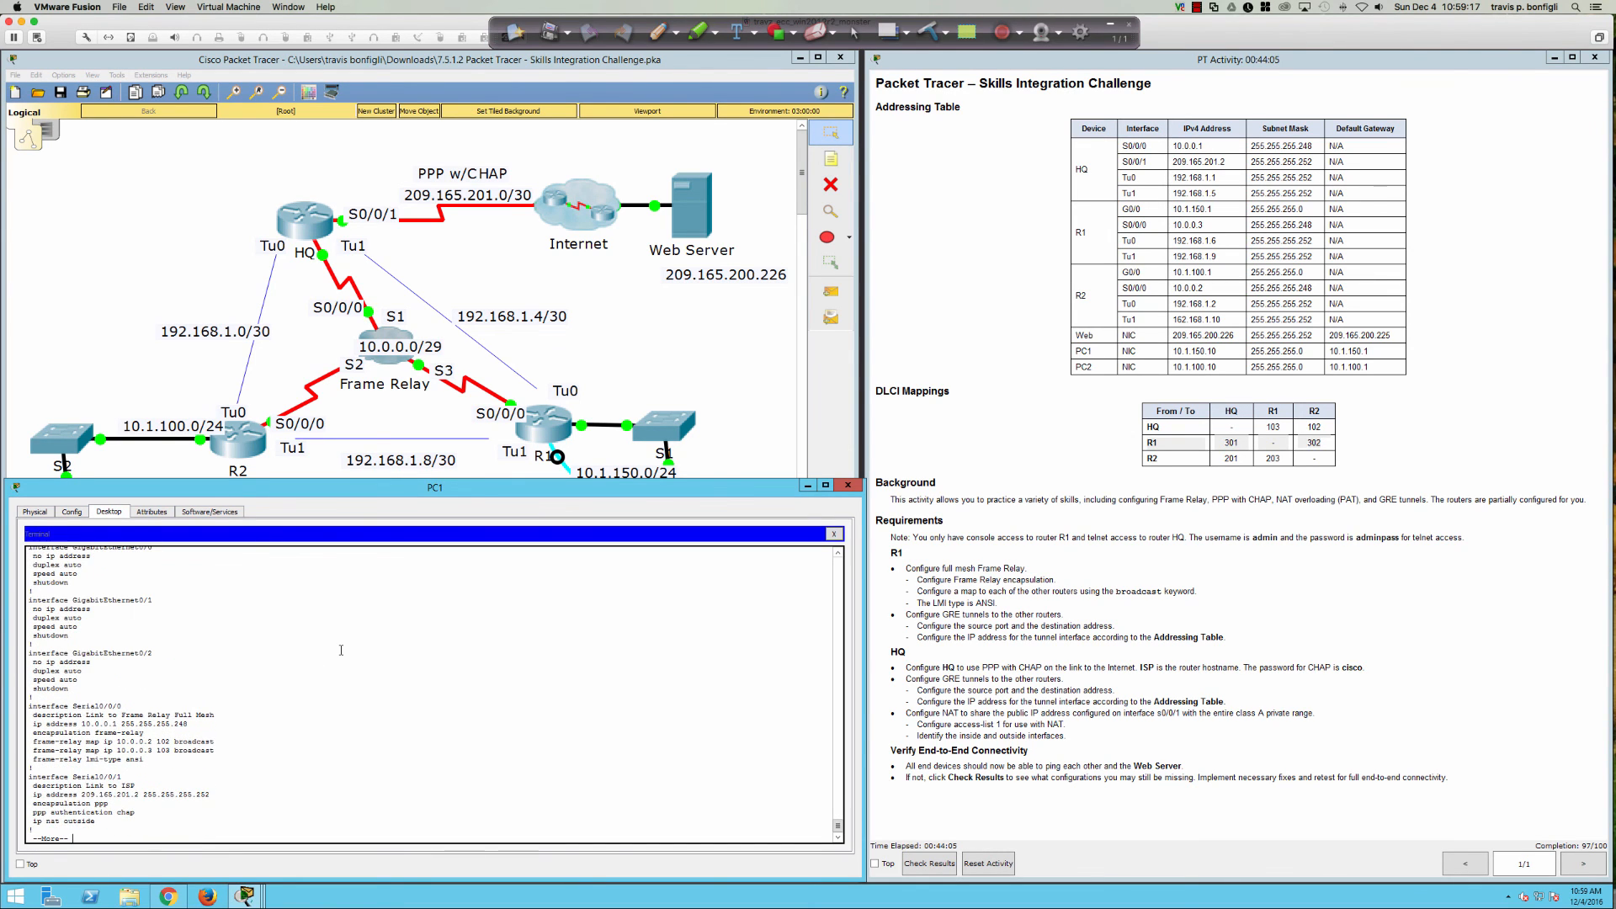
key(Return)
key(Return)
key(Return)
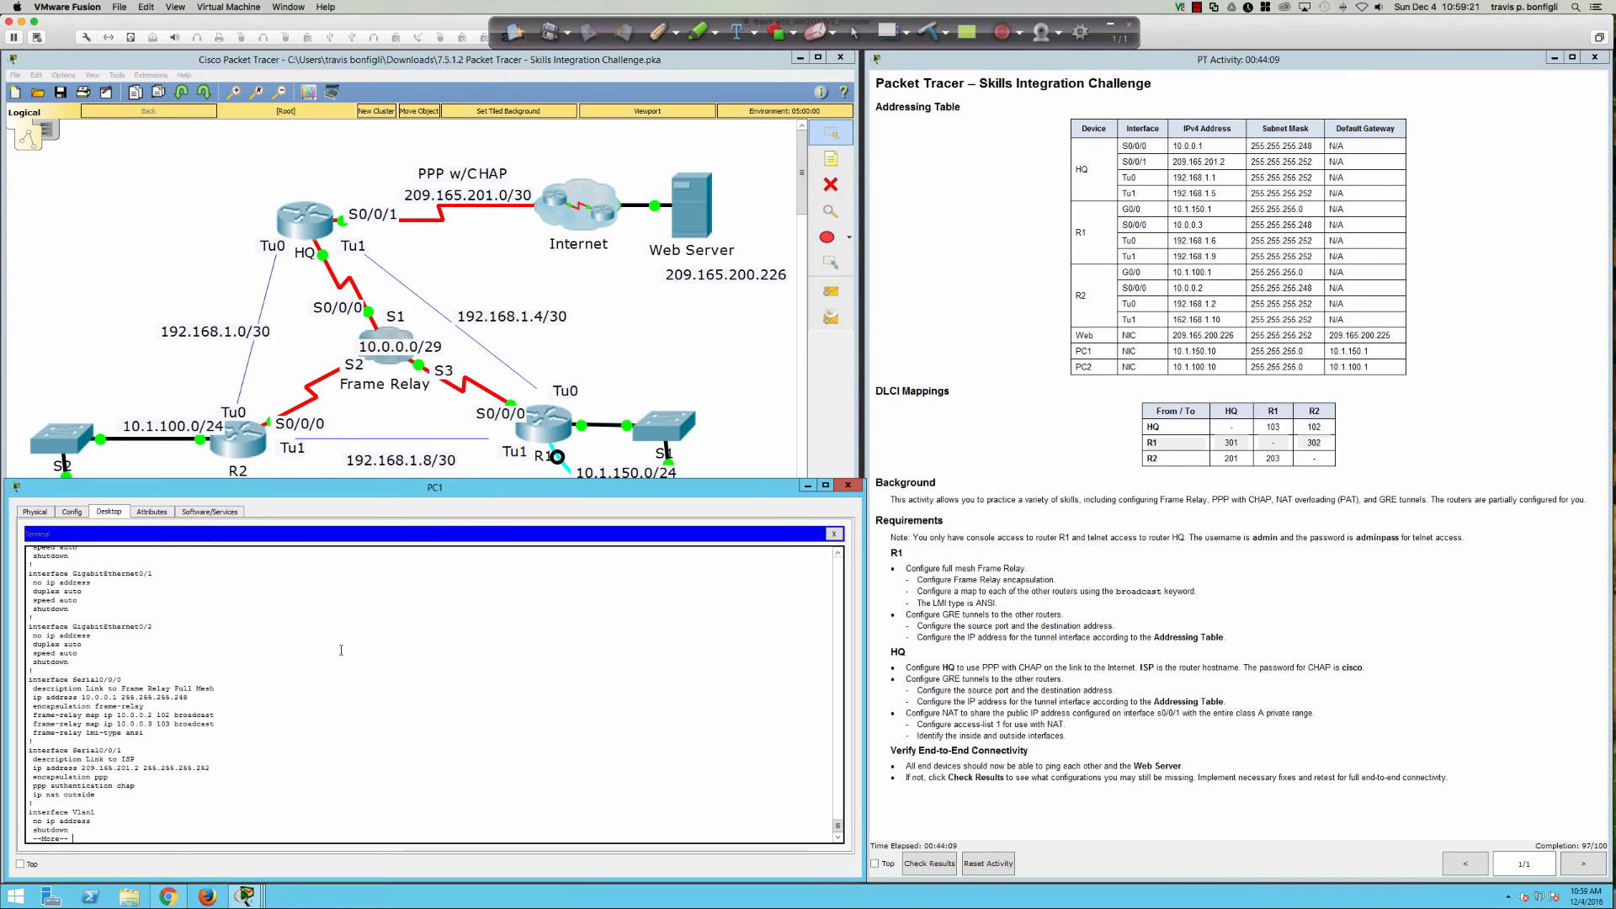
key(q)
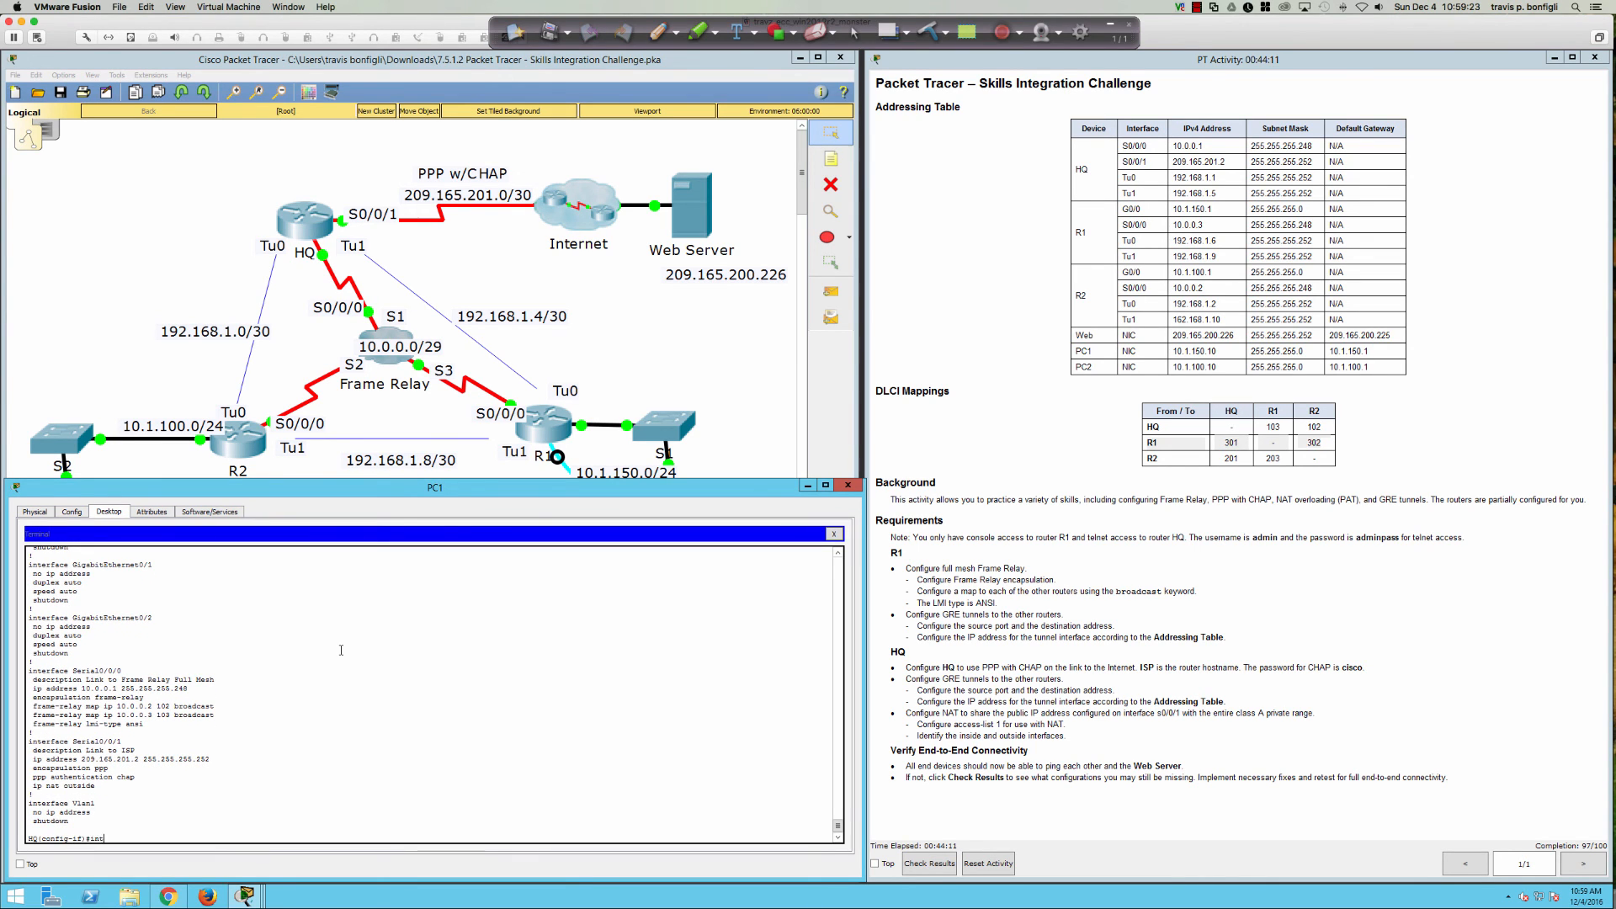
Step: Reapply 'ip nat inside' on s0/0/0
text(ip nat insi)
key(Tab)
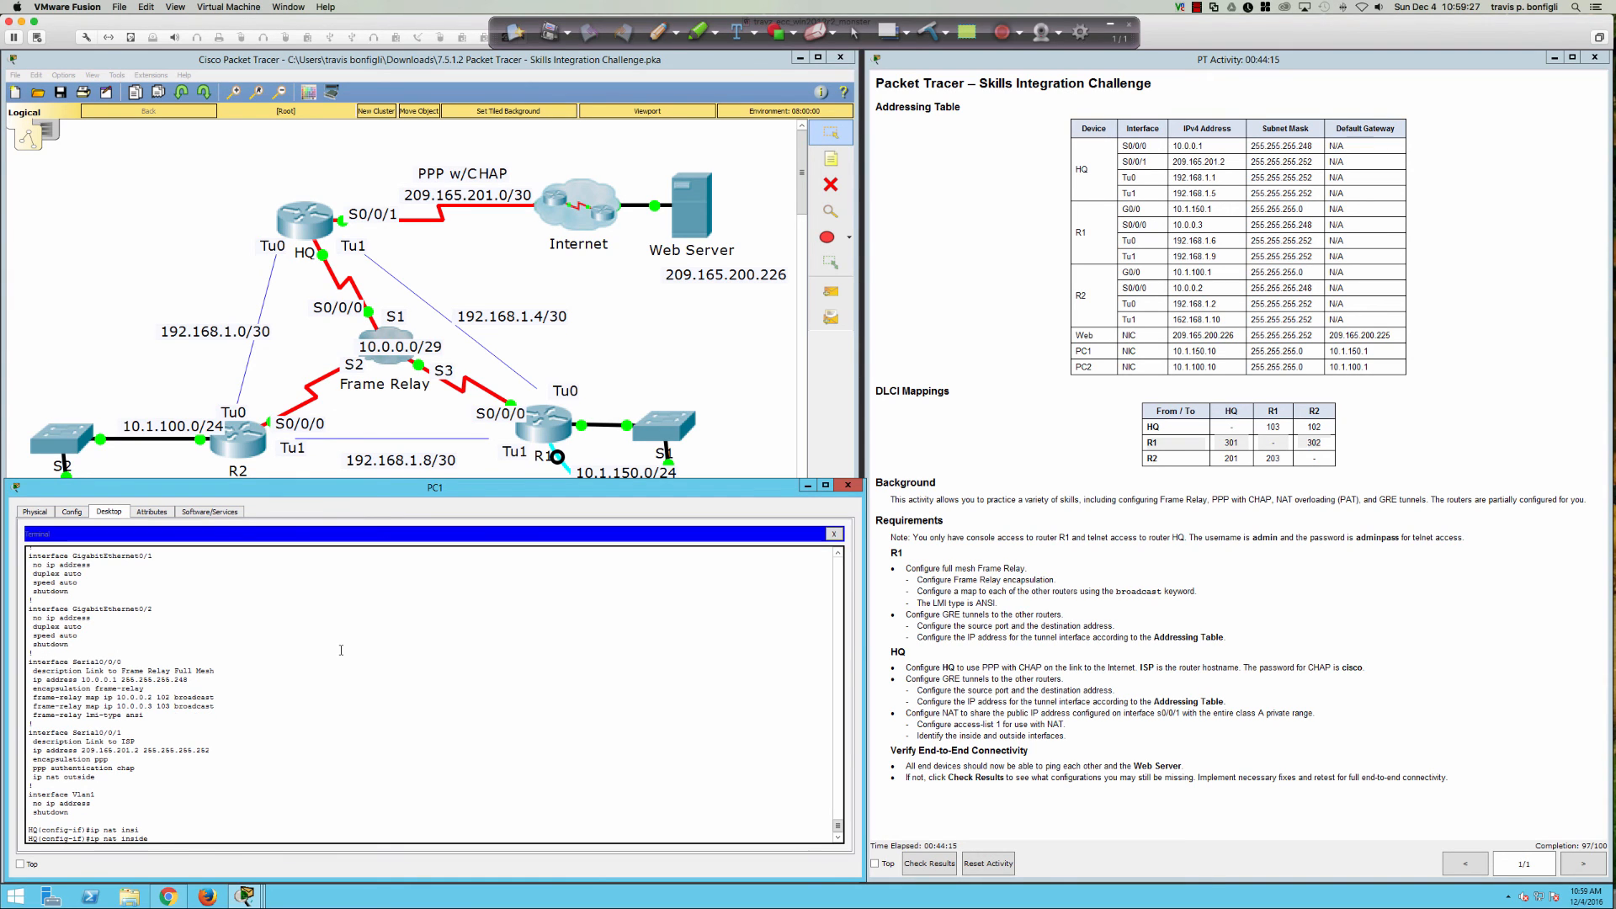
key(Return)
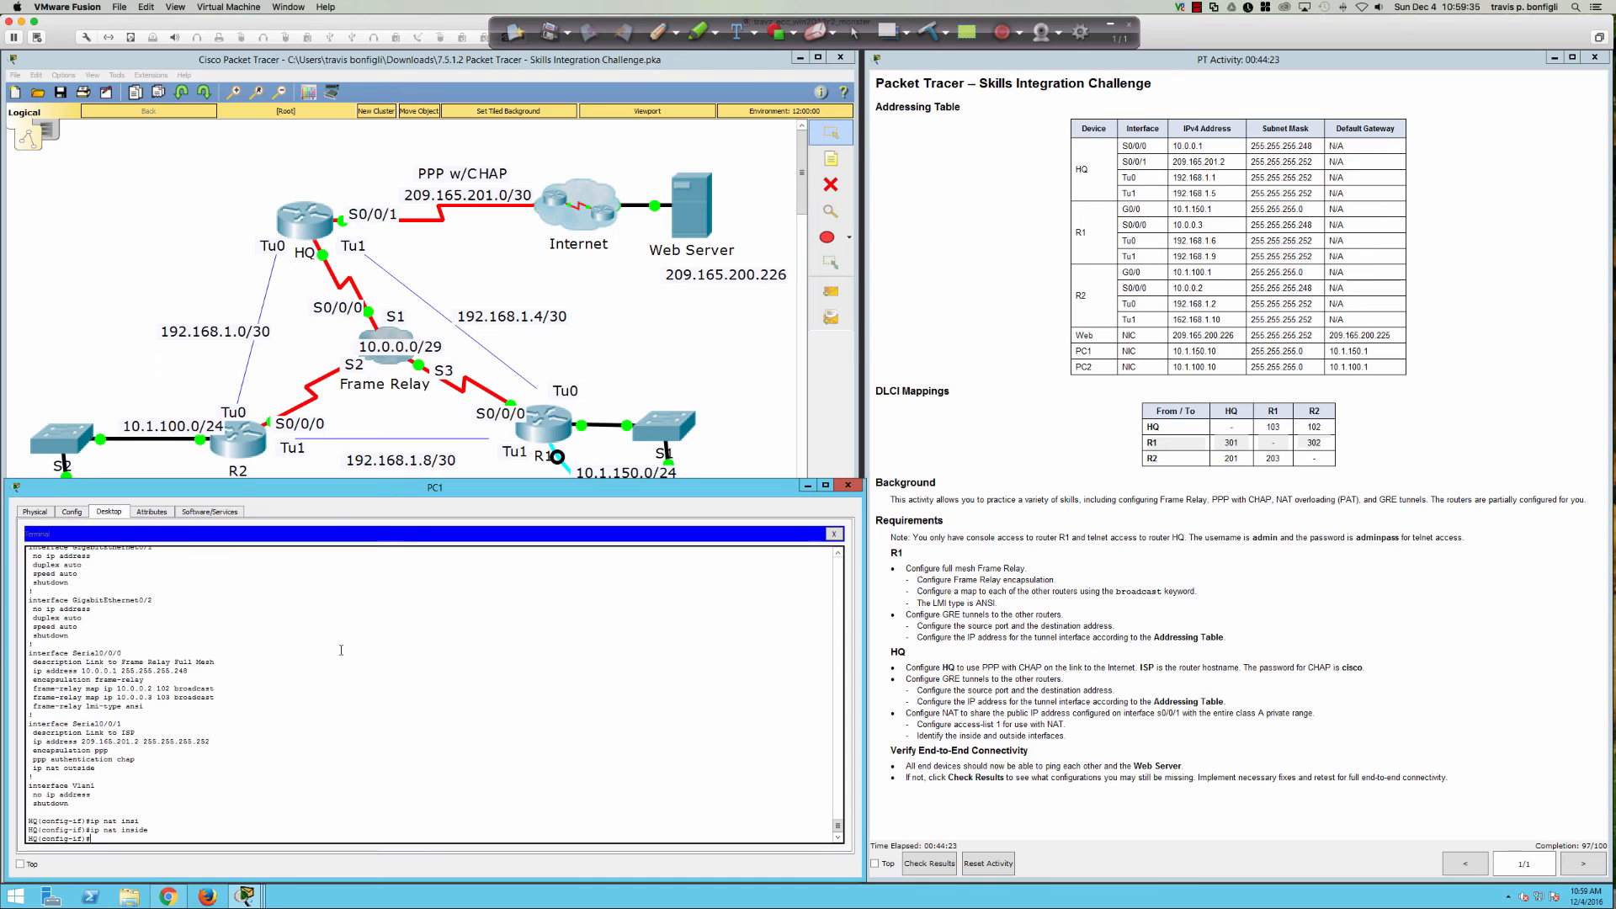
key(Return)
key(Return)
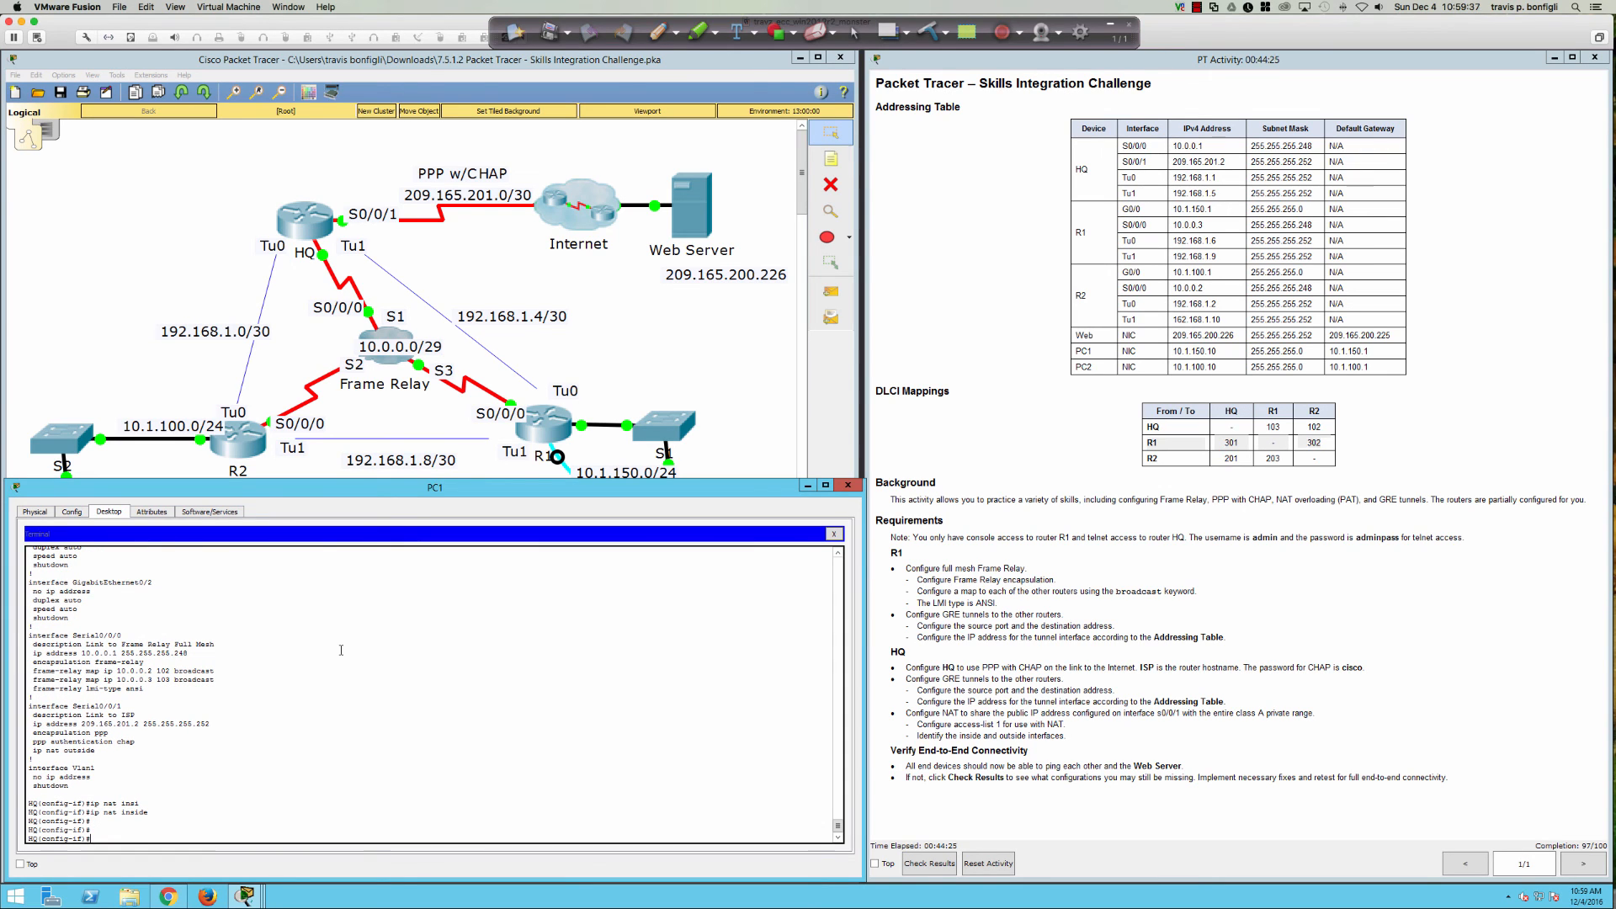
Step: Check the Assessment Items: 97/100, with HQ's NAT Source Setting 1 marked incorrect; then close the results
click(934, 866)
click(131, 143)
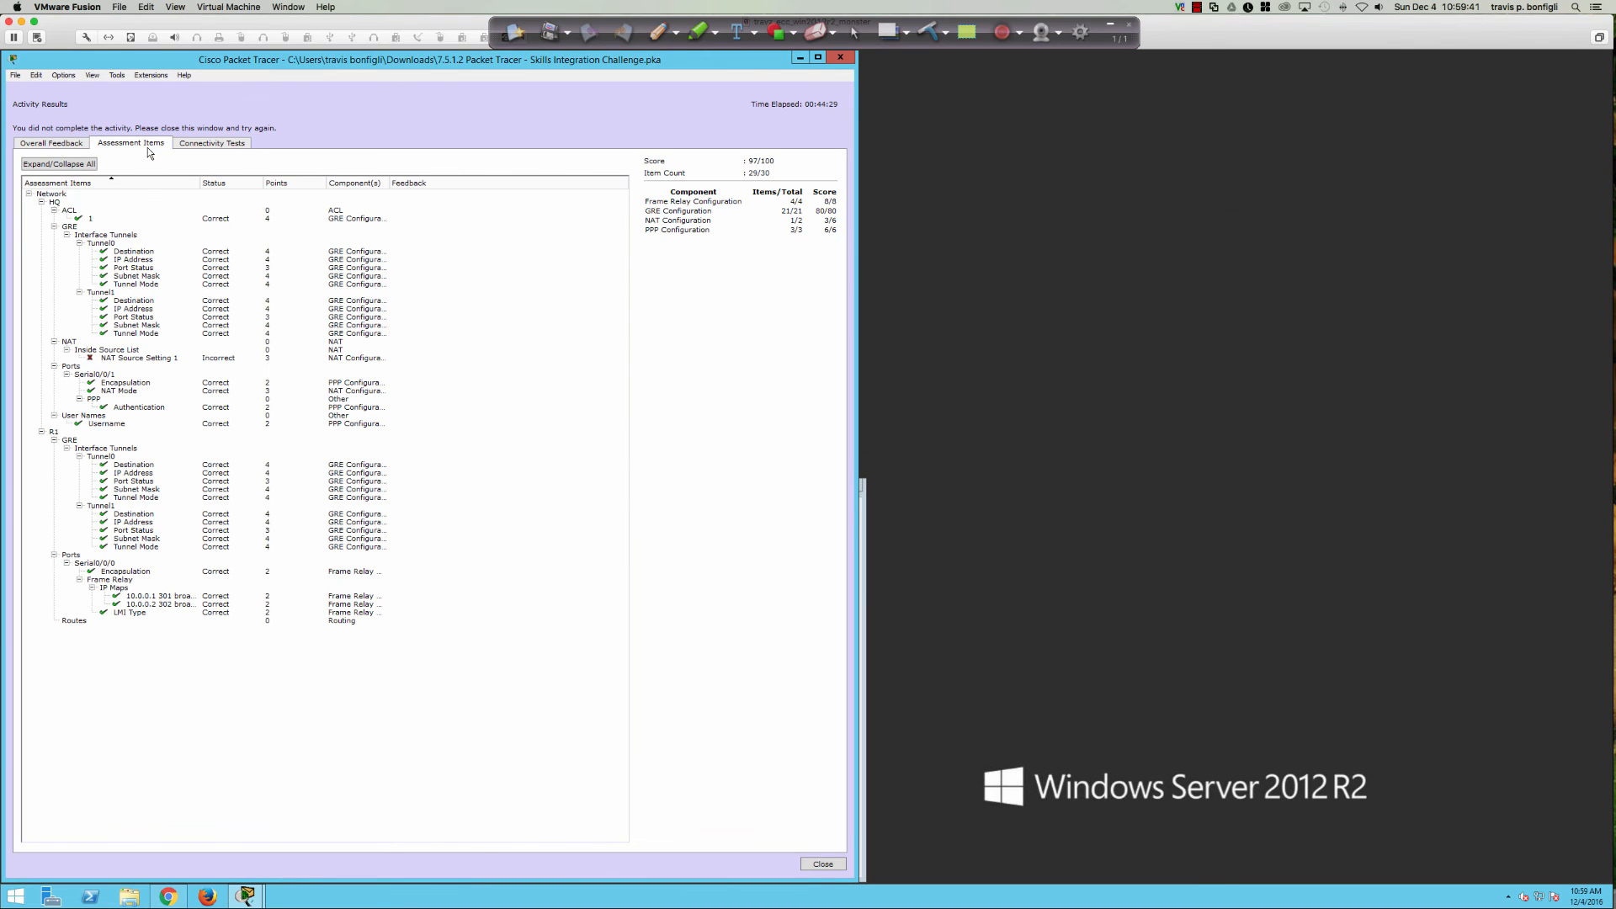
click(117, 360)
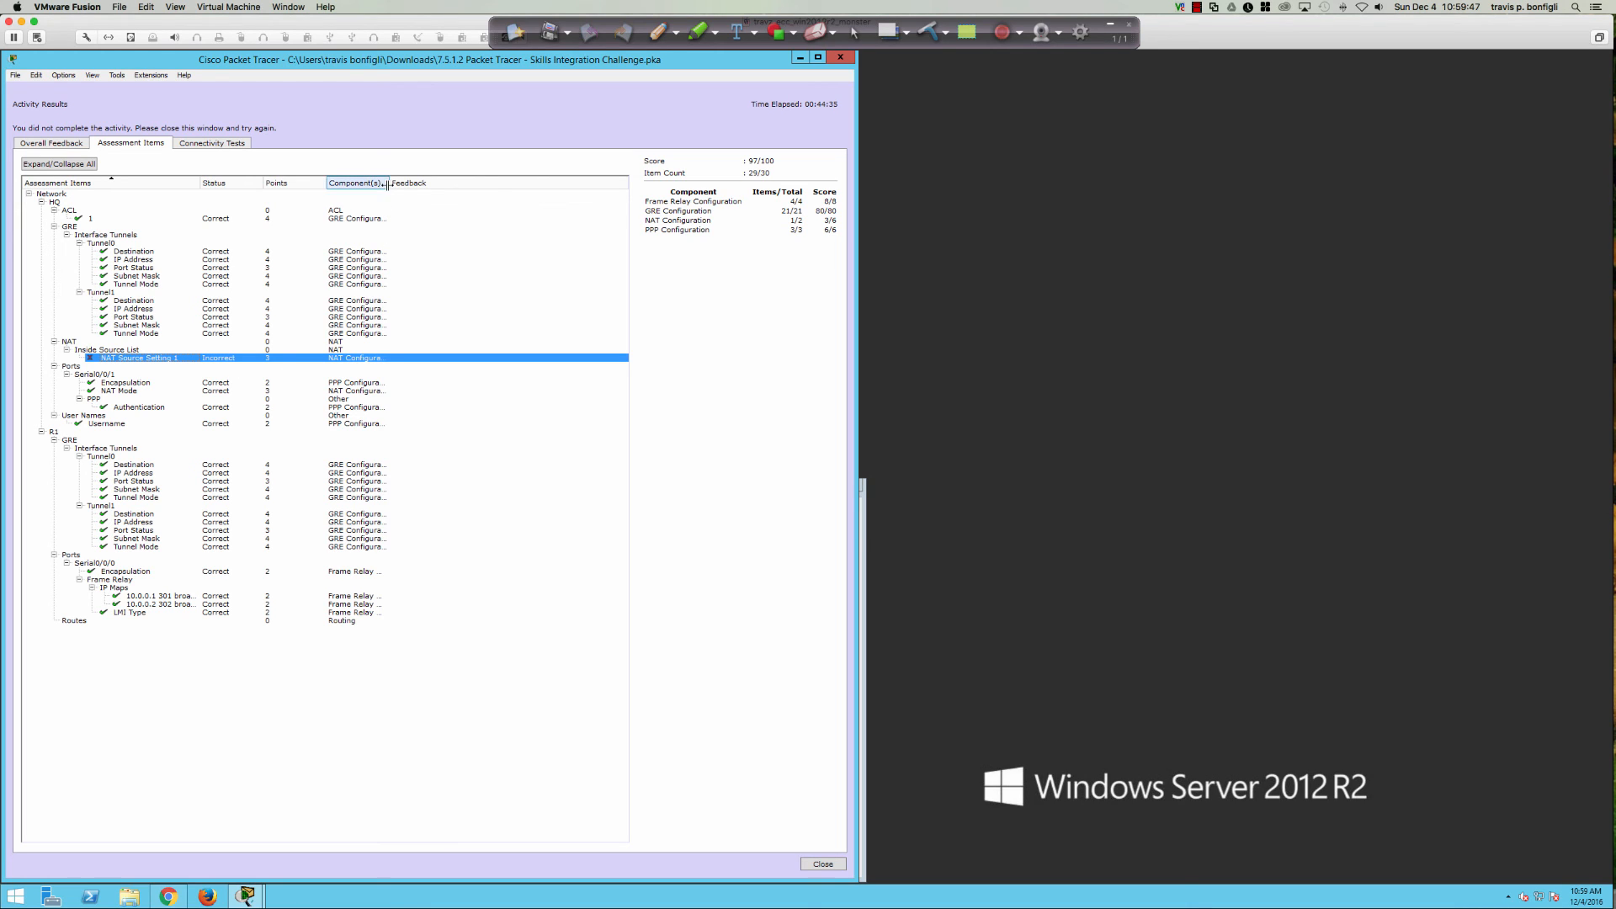
drag(388, 182, 482, 183)
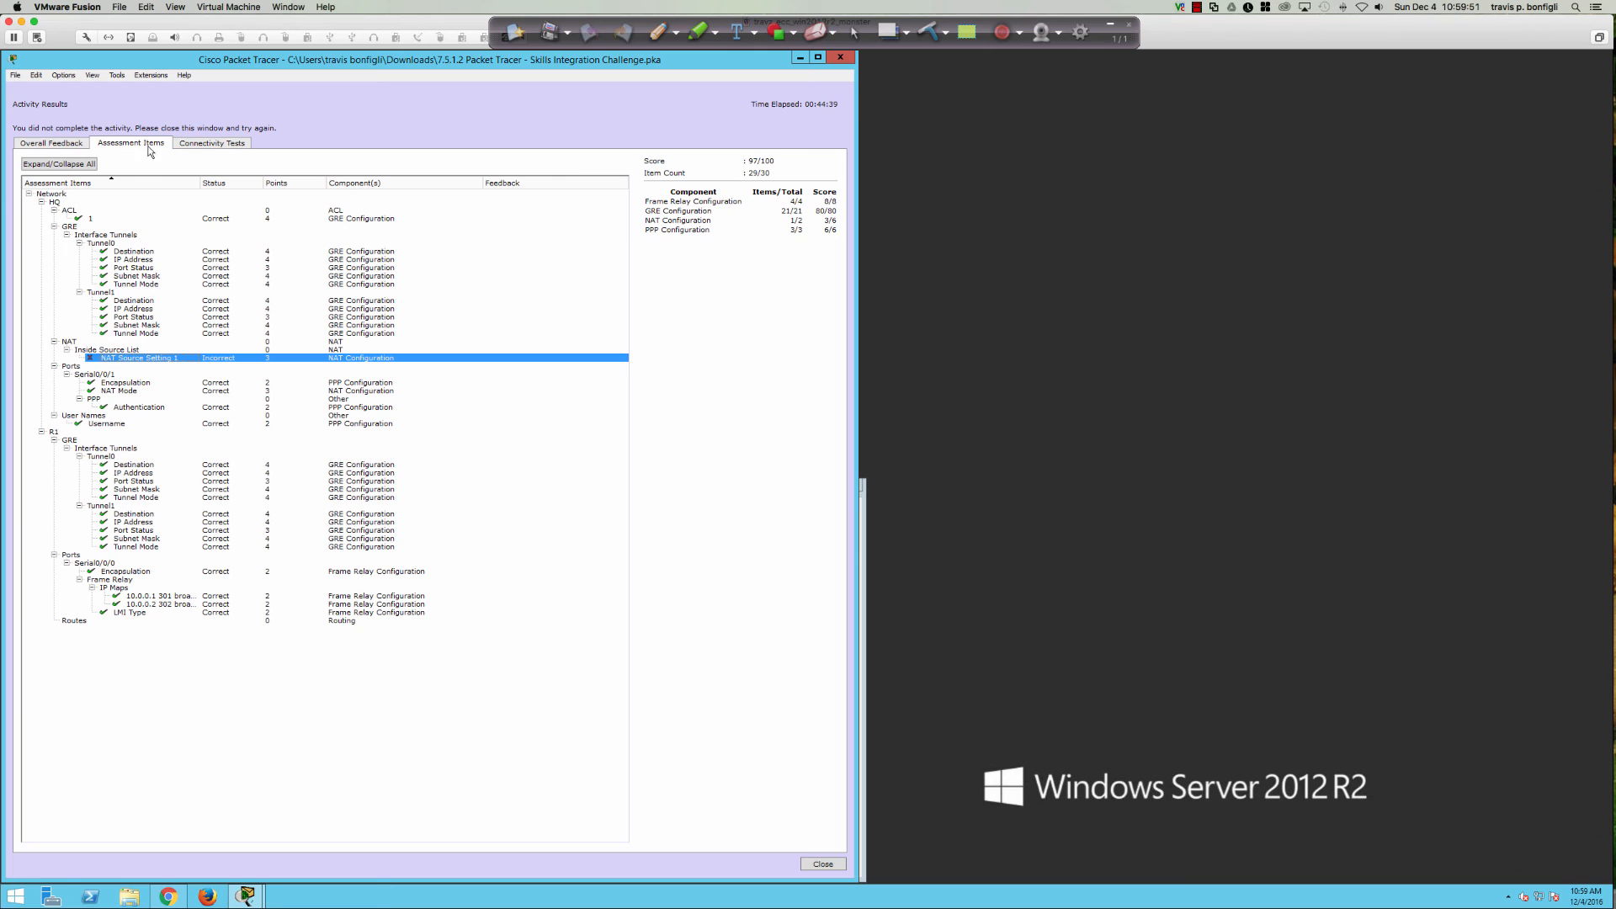
click(64, 148)
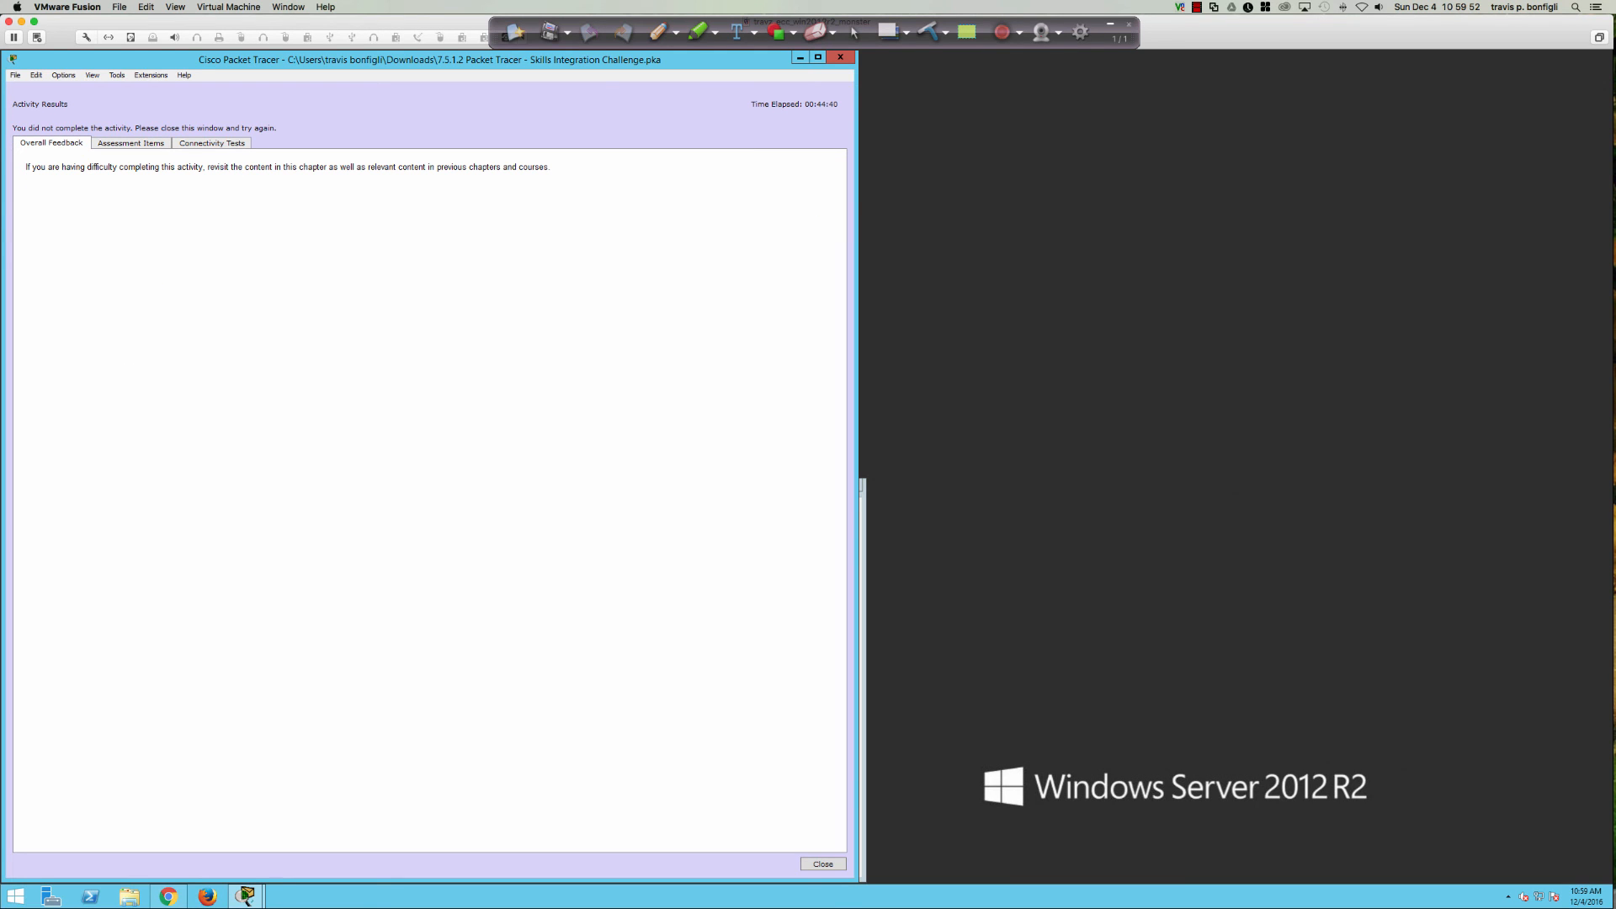
click(823, 865)
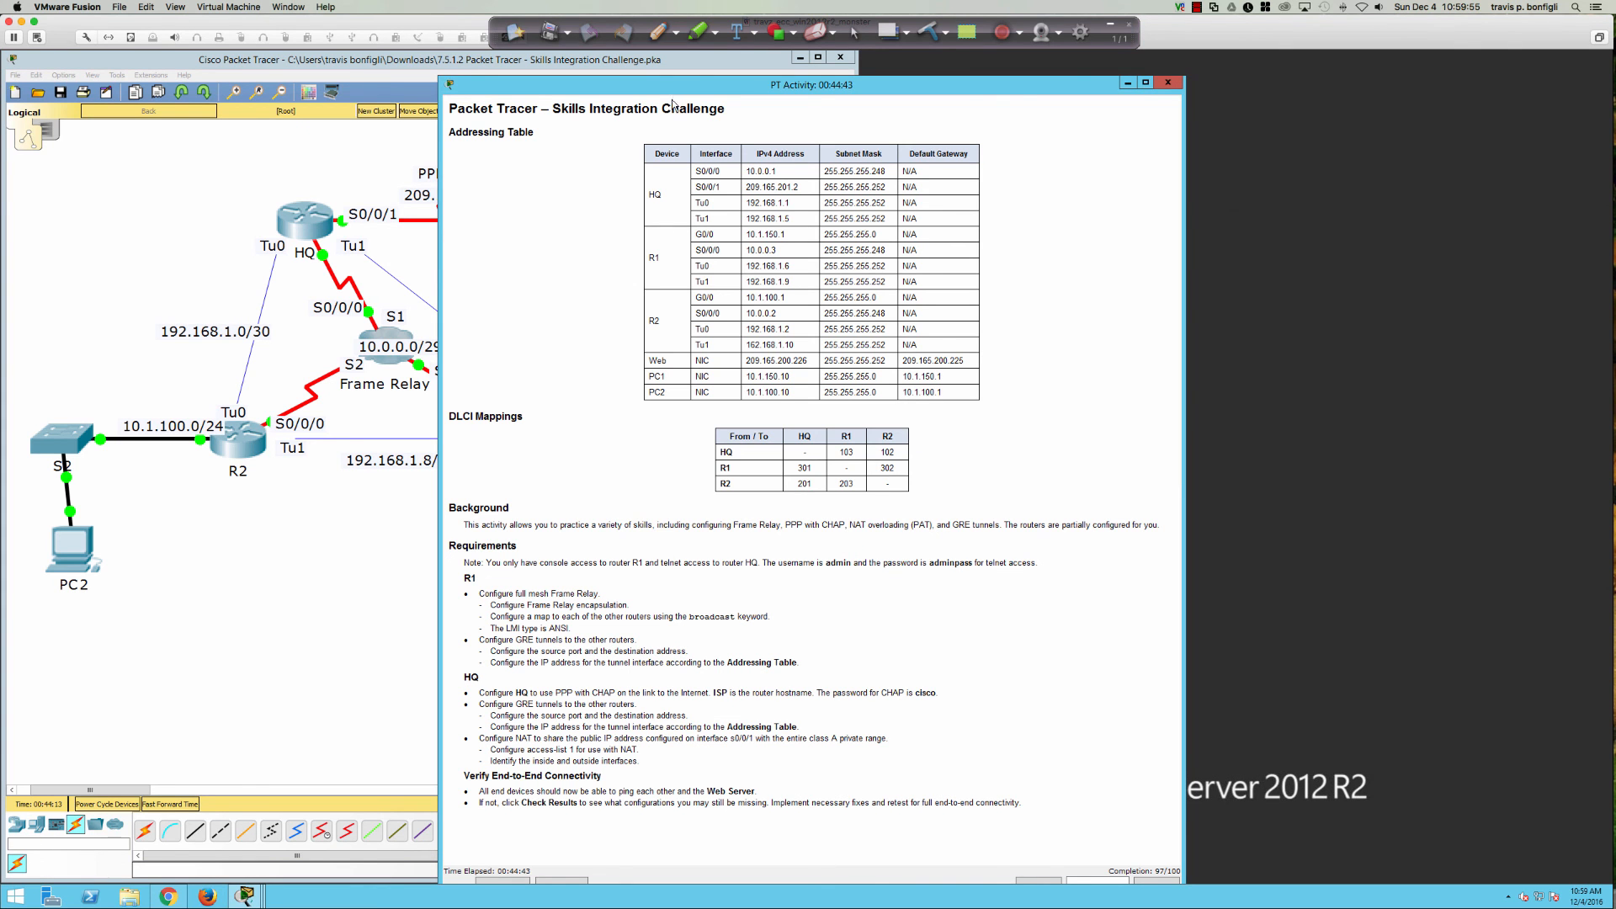
Step: In PC1's terminal to HQ, list the NAT configuration lines with 'do sh run | inc nat'
drag(674, 88, 1045, 59)
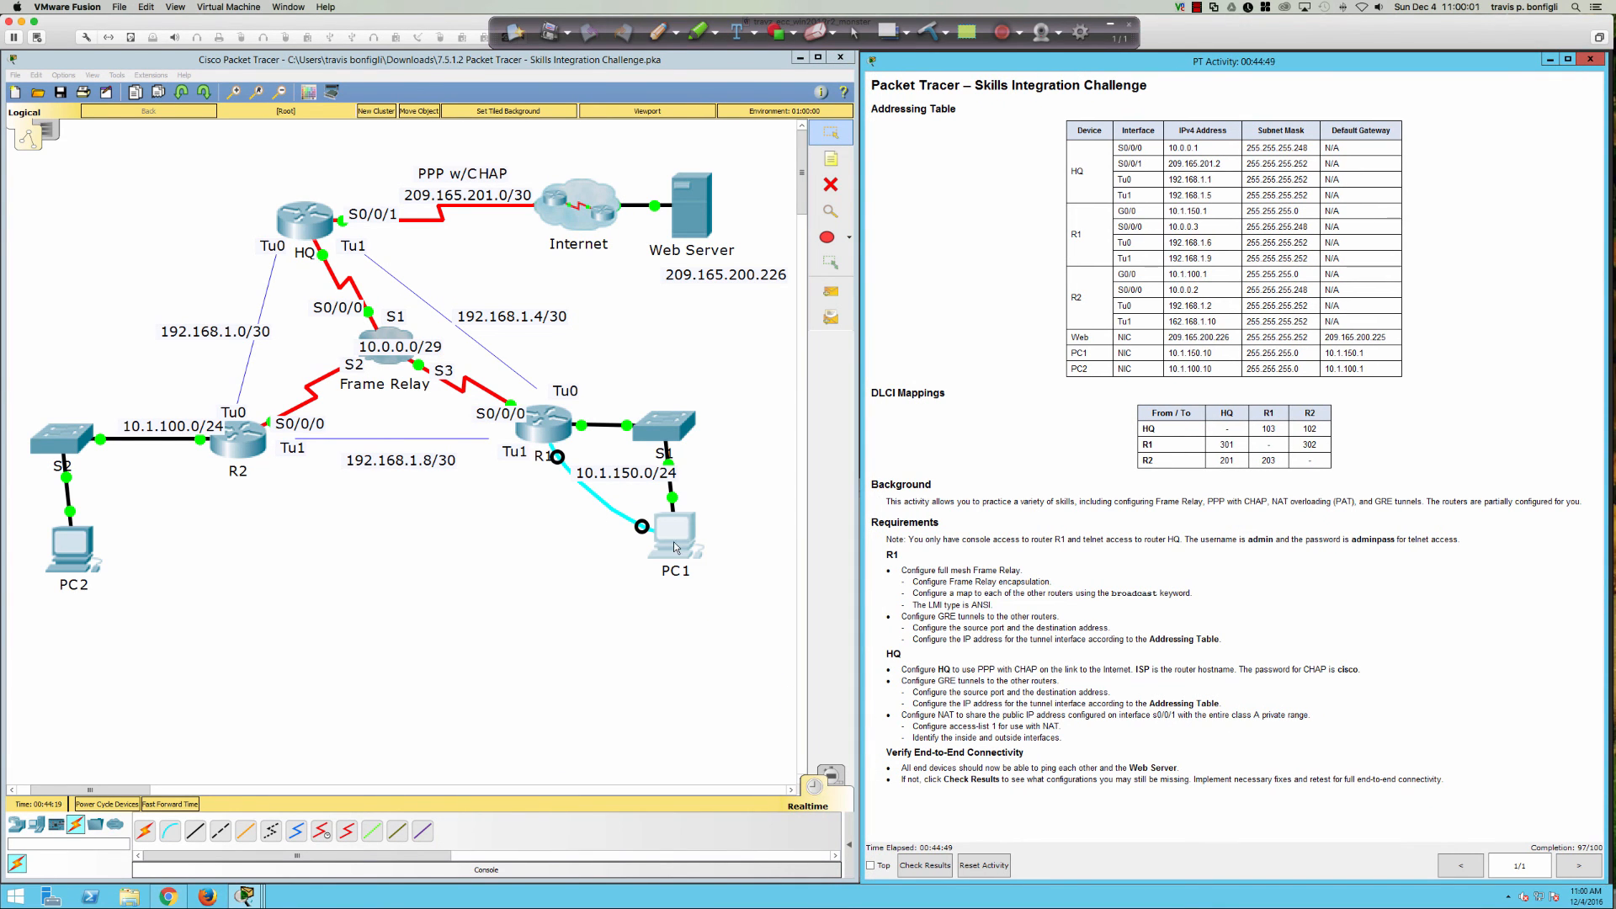
click(673, 544)
key(Return)
key(Return)
key(Return)
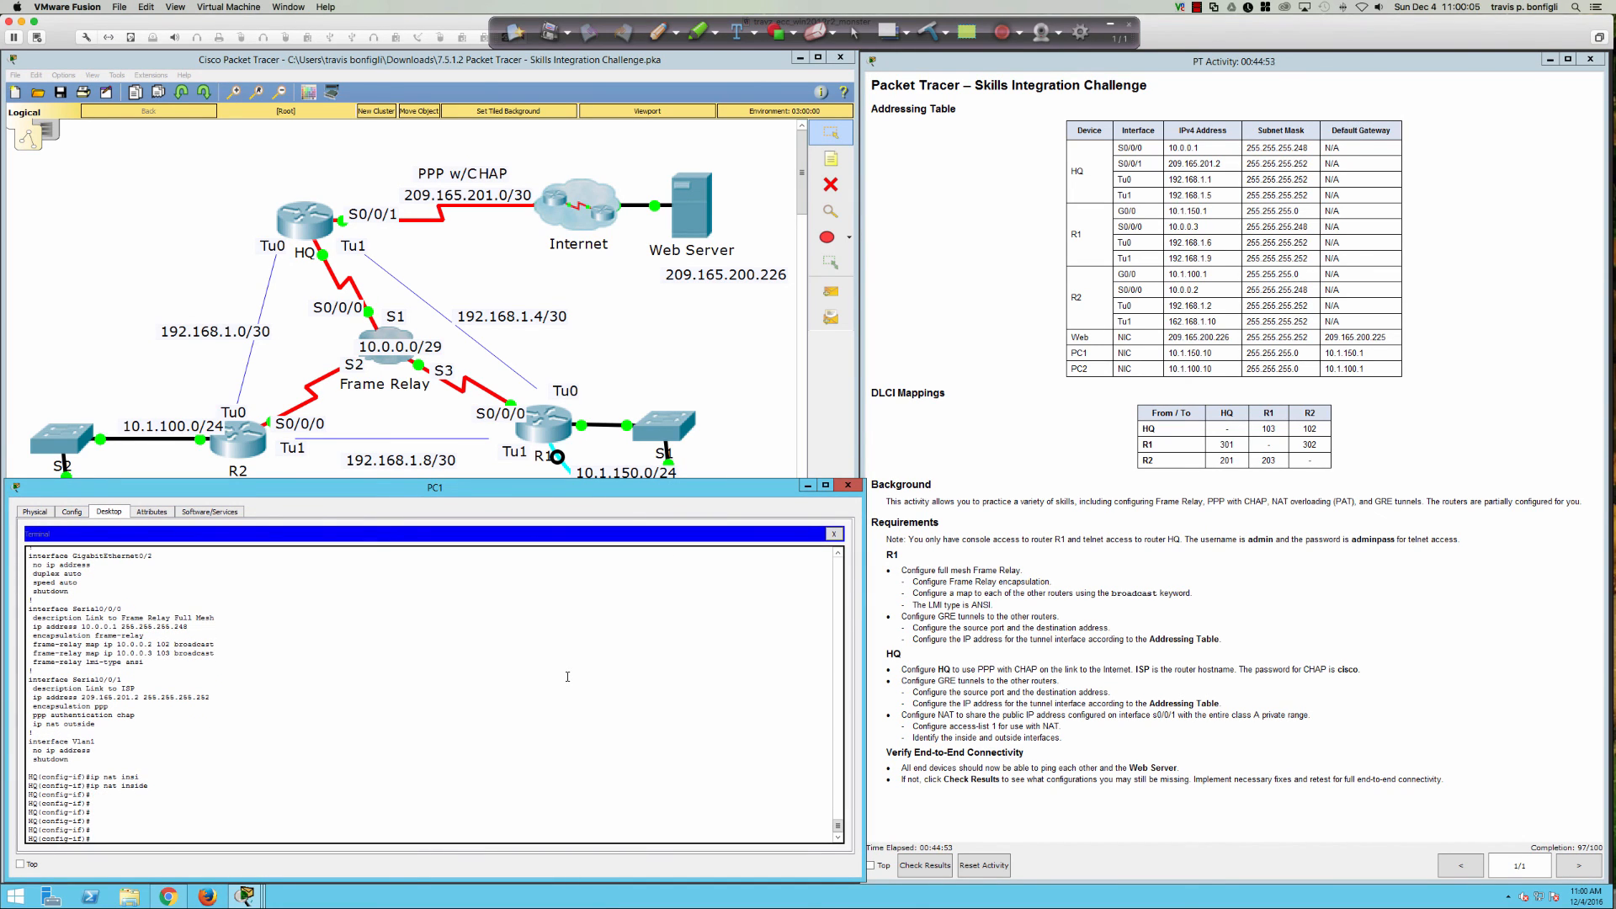
text(do sh run | inc nat)
key(Return)
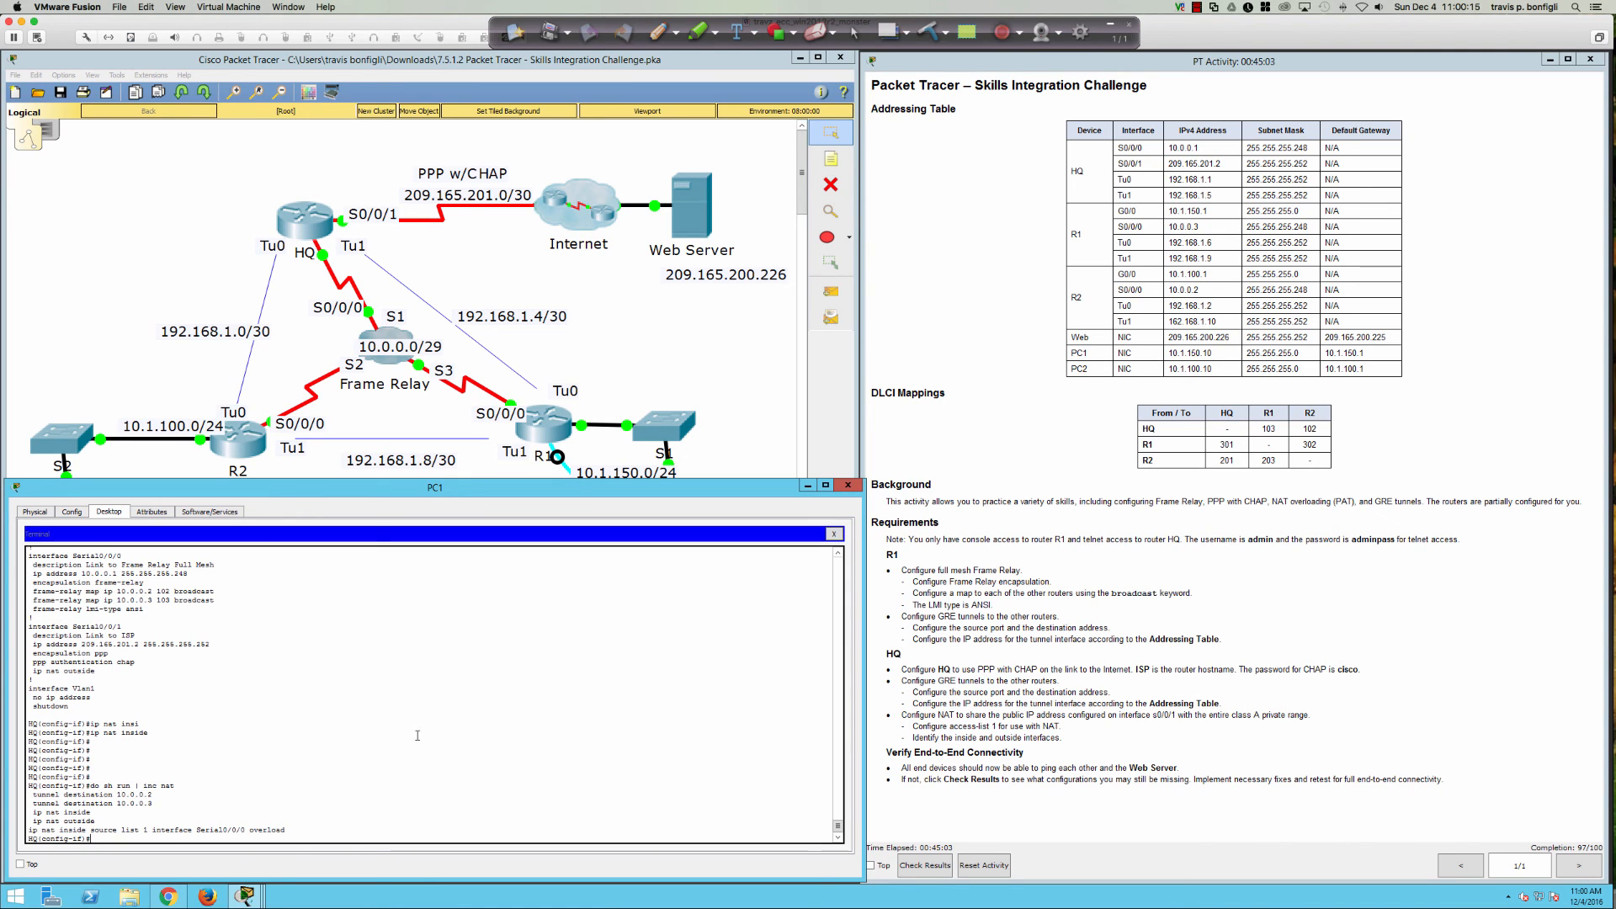
drag(192, 830, 263, 831)
click(465, 792)
key(Return)
key(Return)
key(Return)
key(Return)
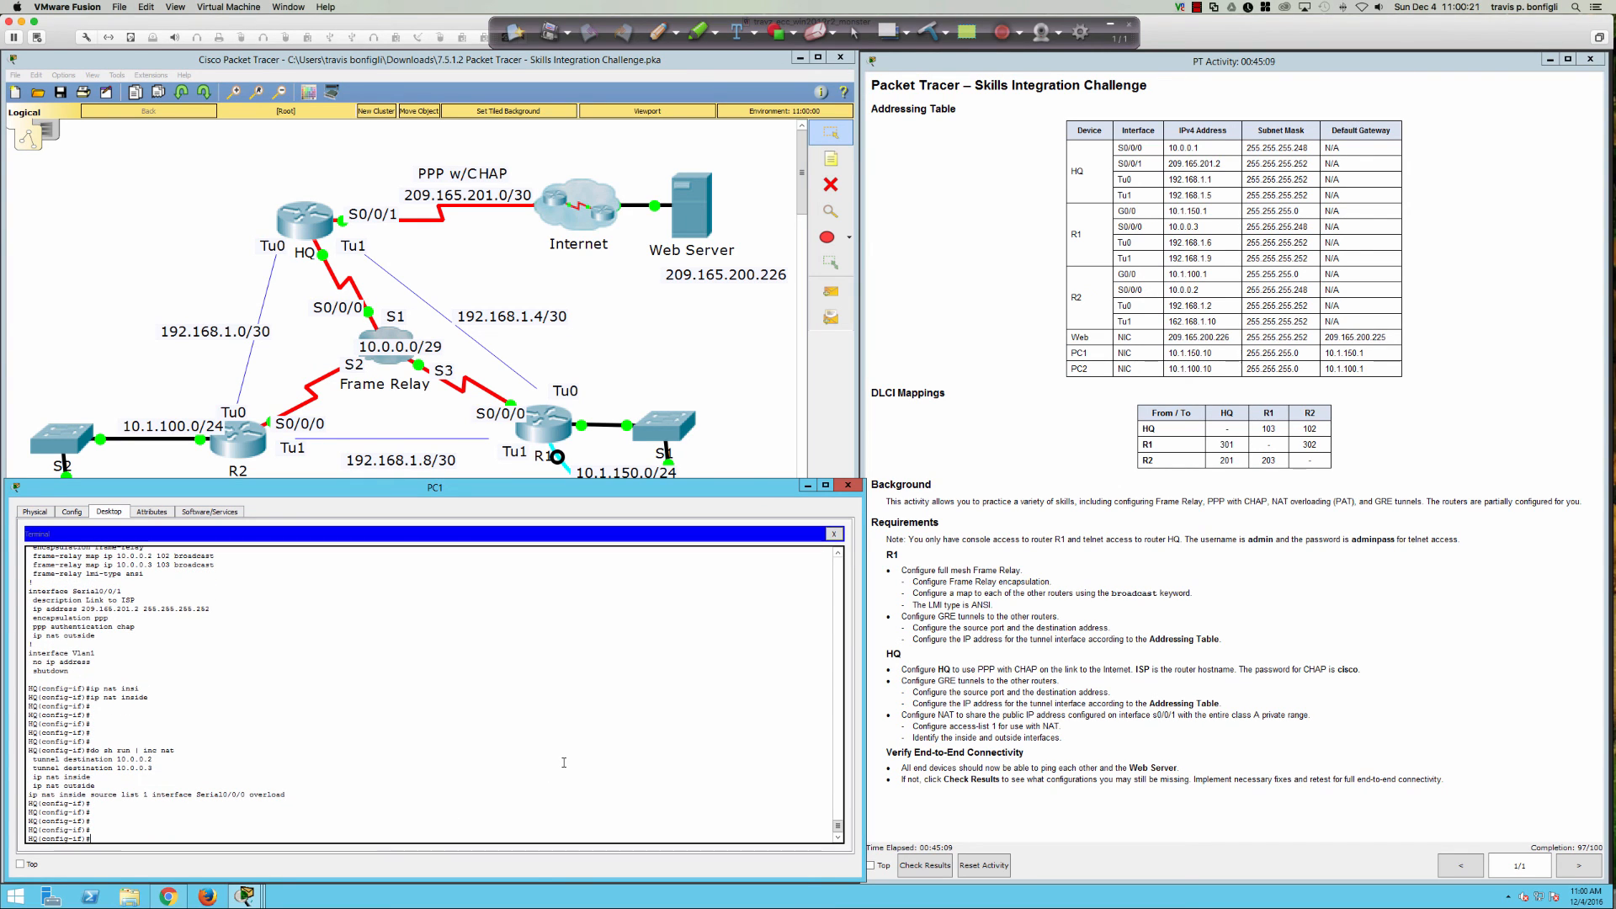
Step: Remove the rule 'ip nat inside source list 1 interface s0/0/0 overload'
text(exit)
key(Return)
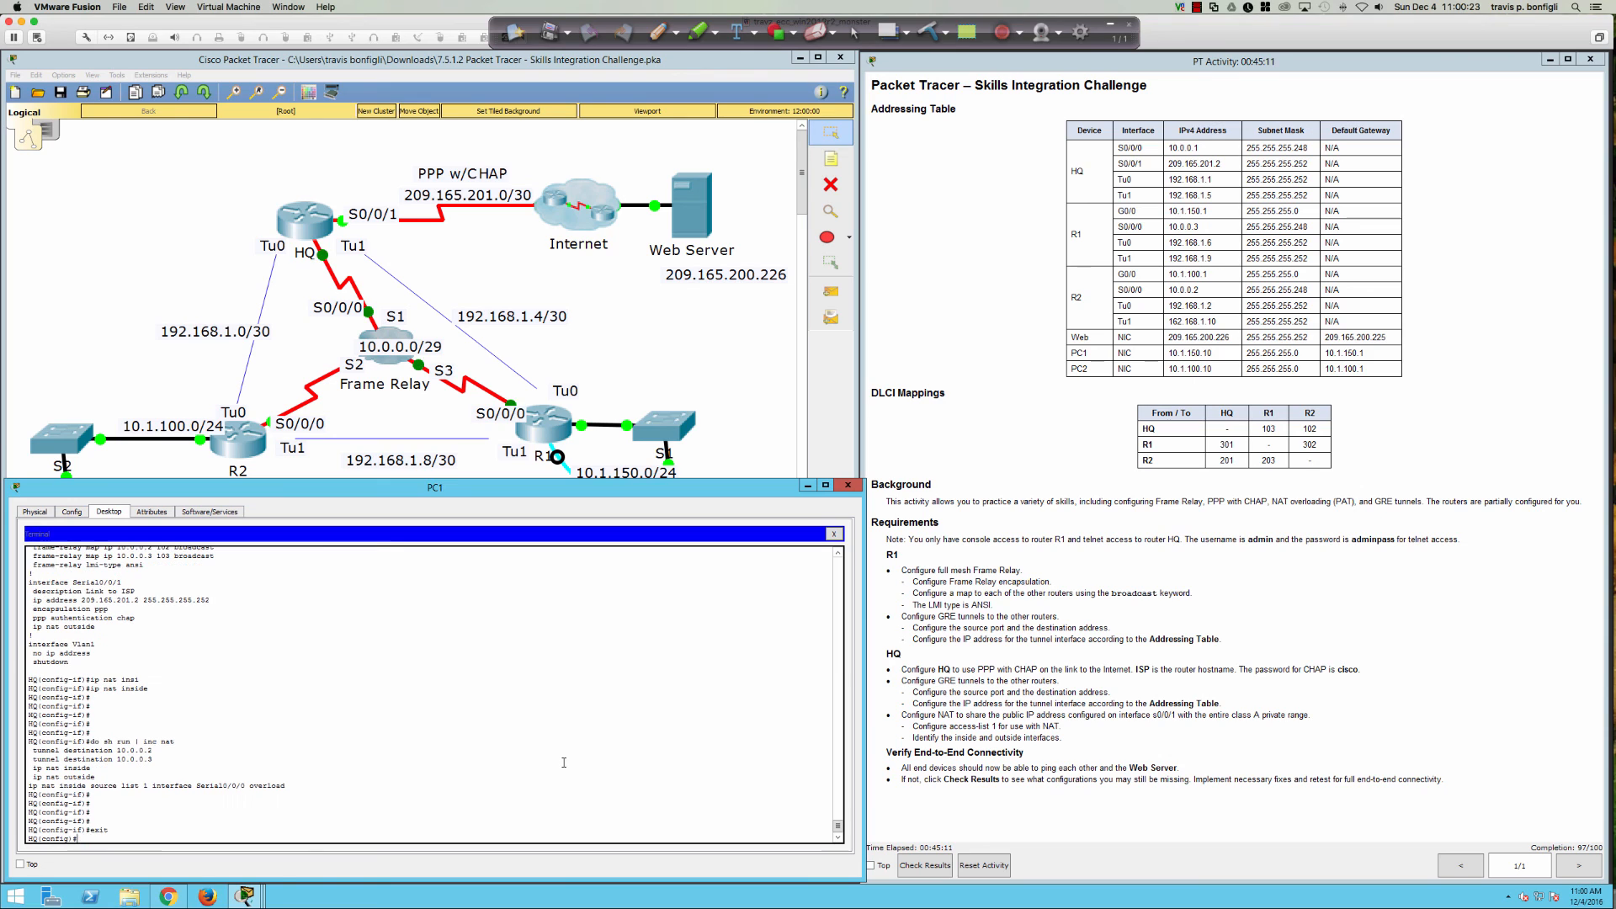
text(no ip nat insi)
key(Tab)
text(sour)
key(Tab)
text(list)
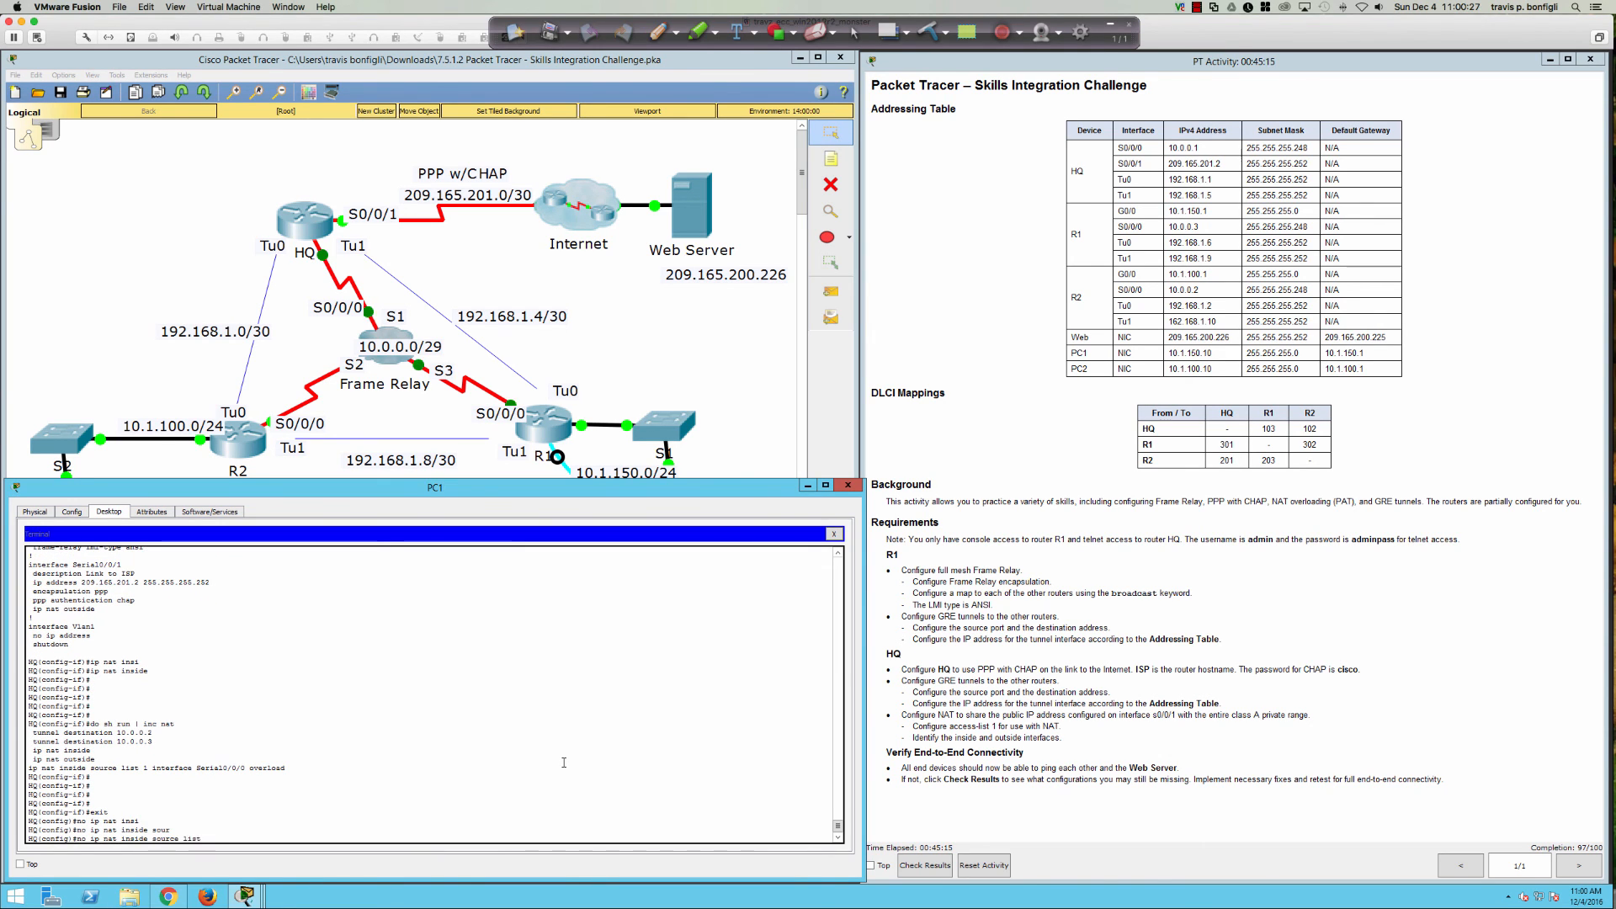
text( 1 inter)
key(Tab)
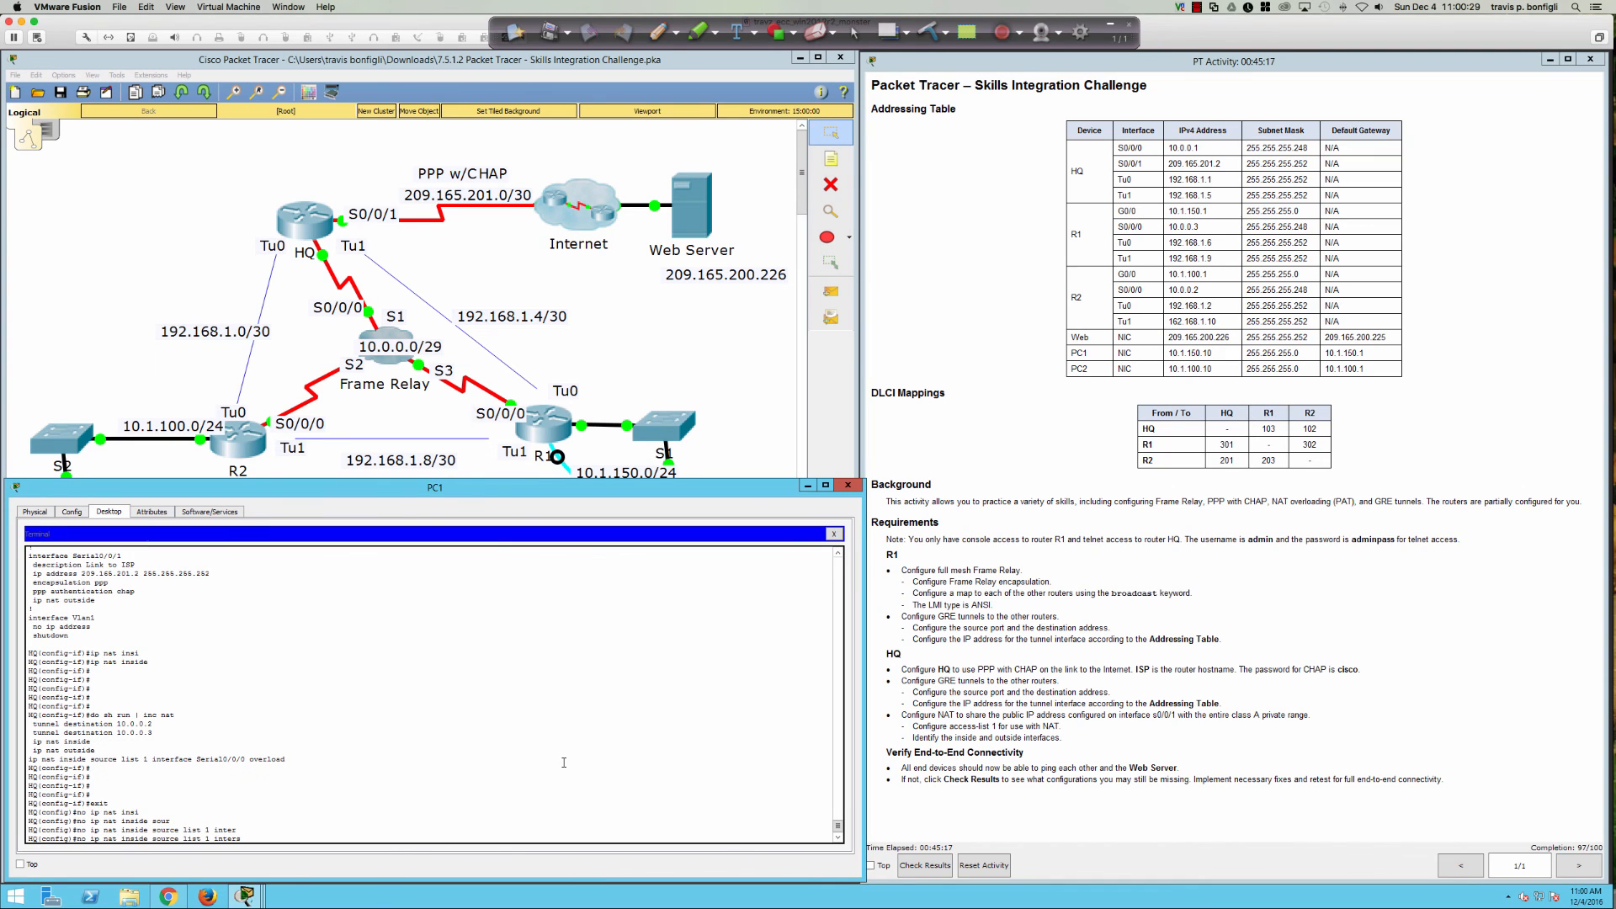
text(s0/0/0 overlo)
key(BackSpace)
key(BackSpace)
text(erload)
key(Return)
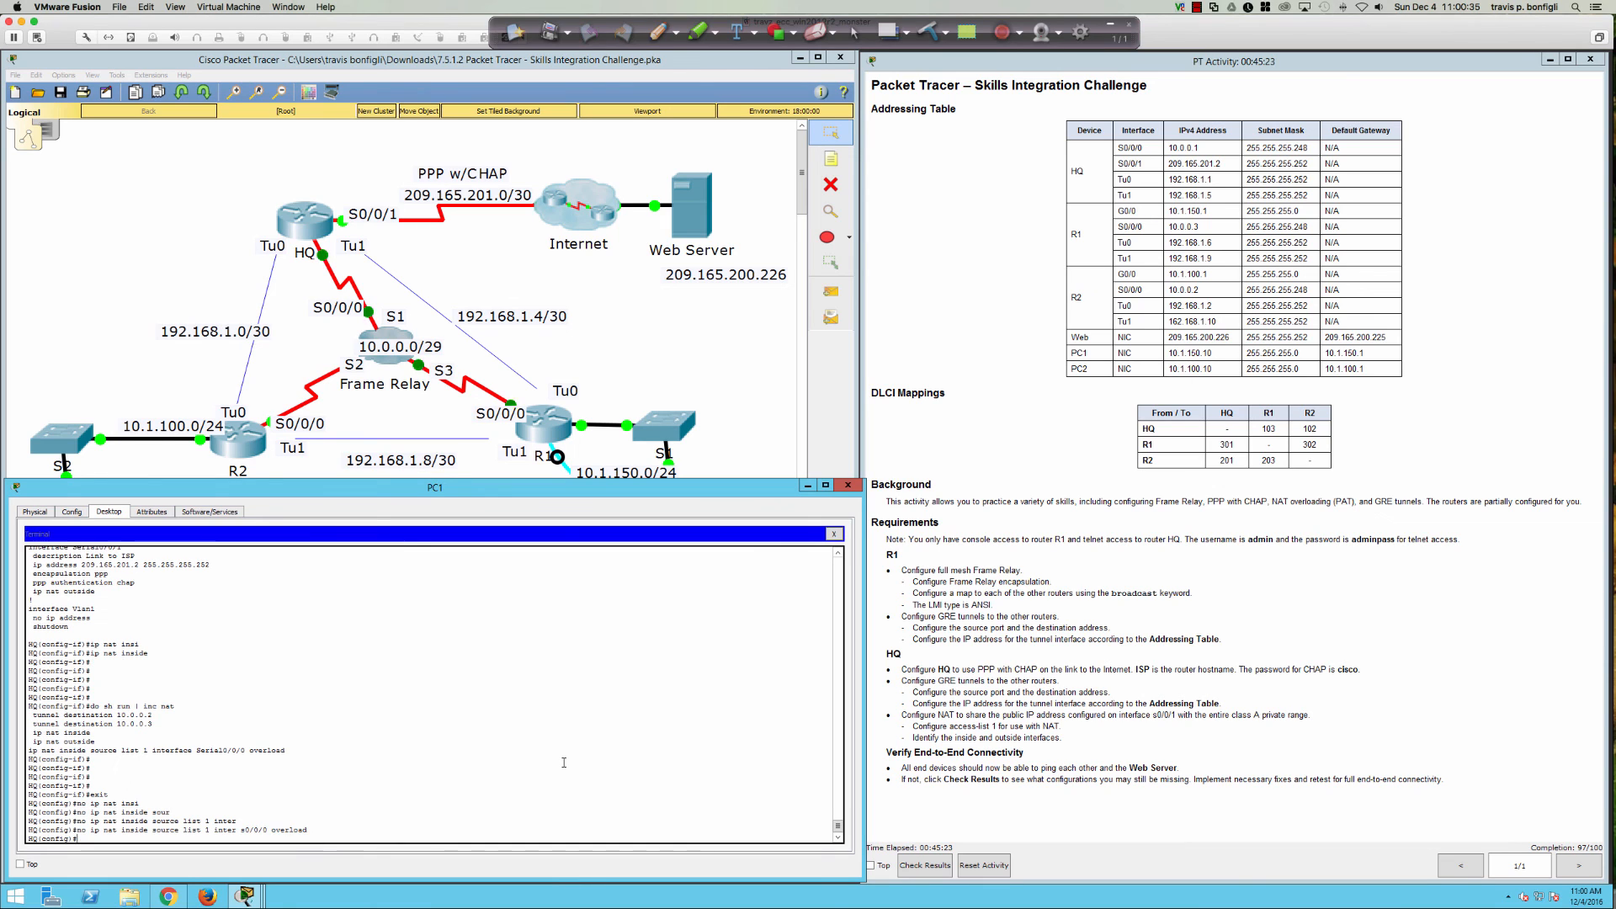
Step: Add 'ip nat inside source list 1 interface s0/0/1 overload' on HQ
text(ip nat insi)
key(Tab)
text(ssour)
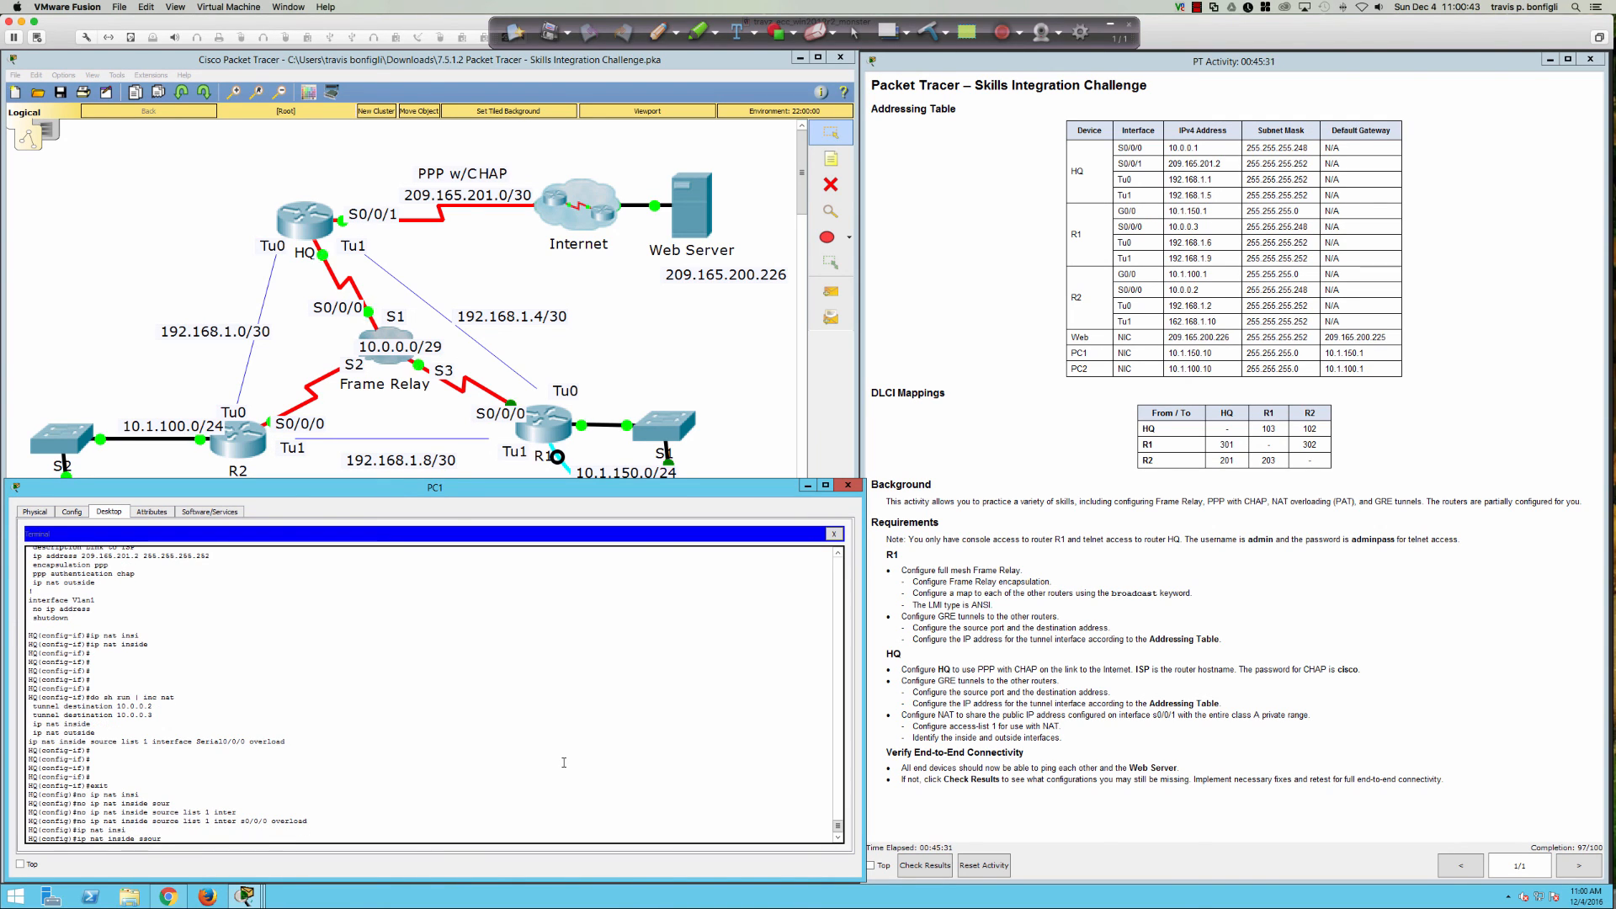
key(Tab)
key(BackSpace)
key(BackSpace)
key(BackSpace)
key(BackSpace)
text(our)
key(Tab)
text(l)
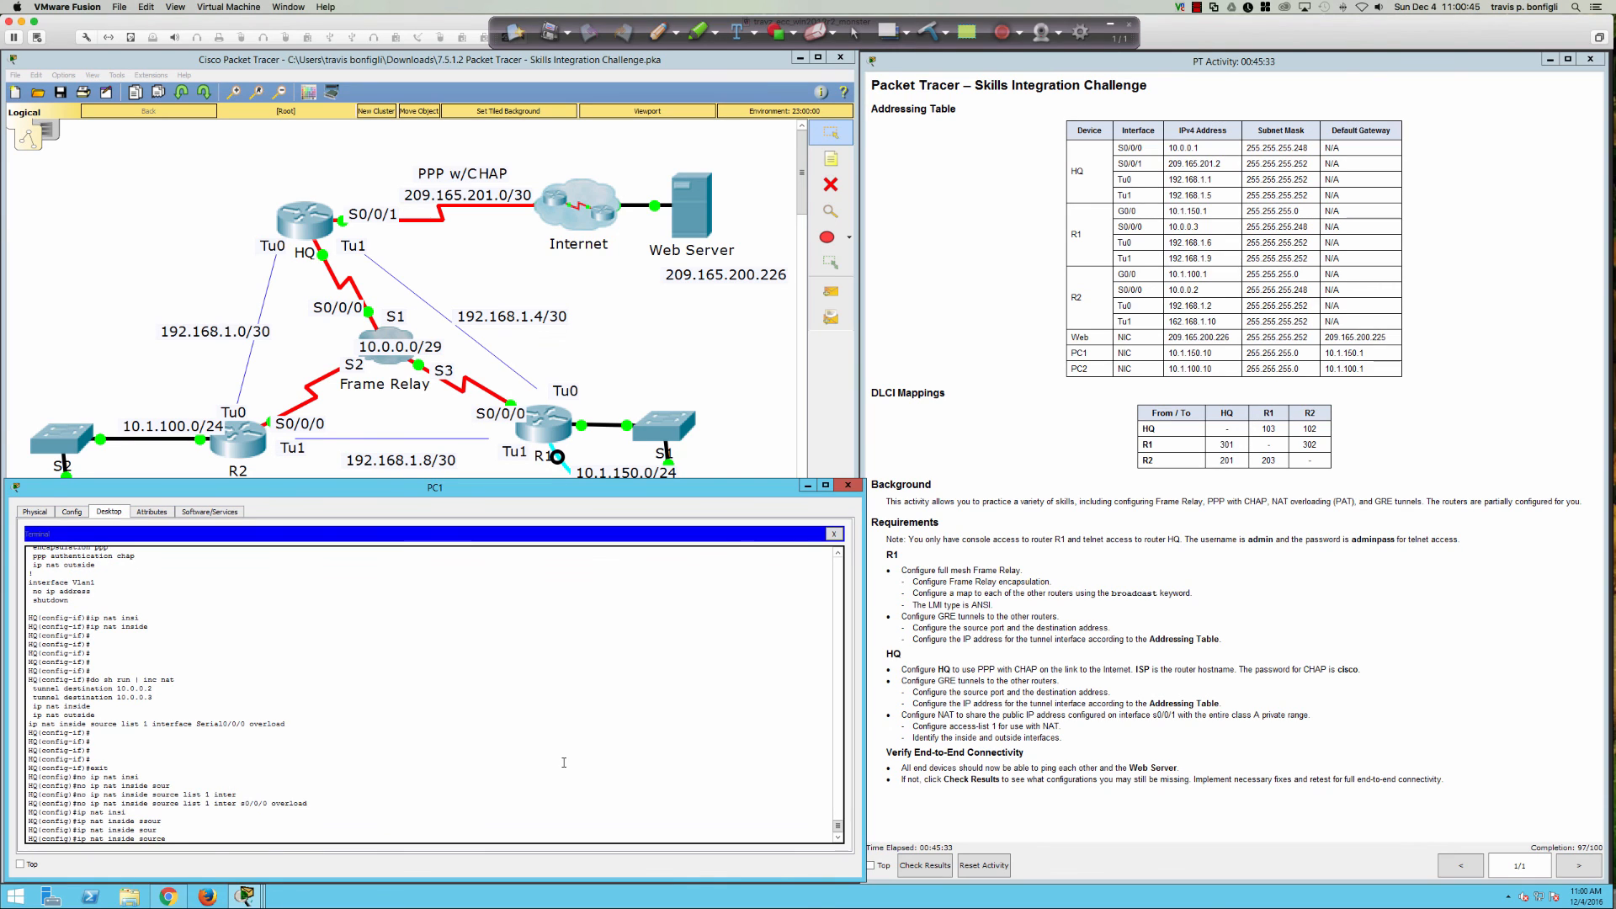
text(ist 1 inte)
key(Tab)
text(s0/0)
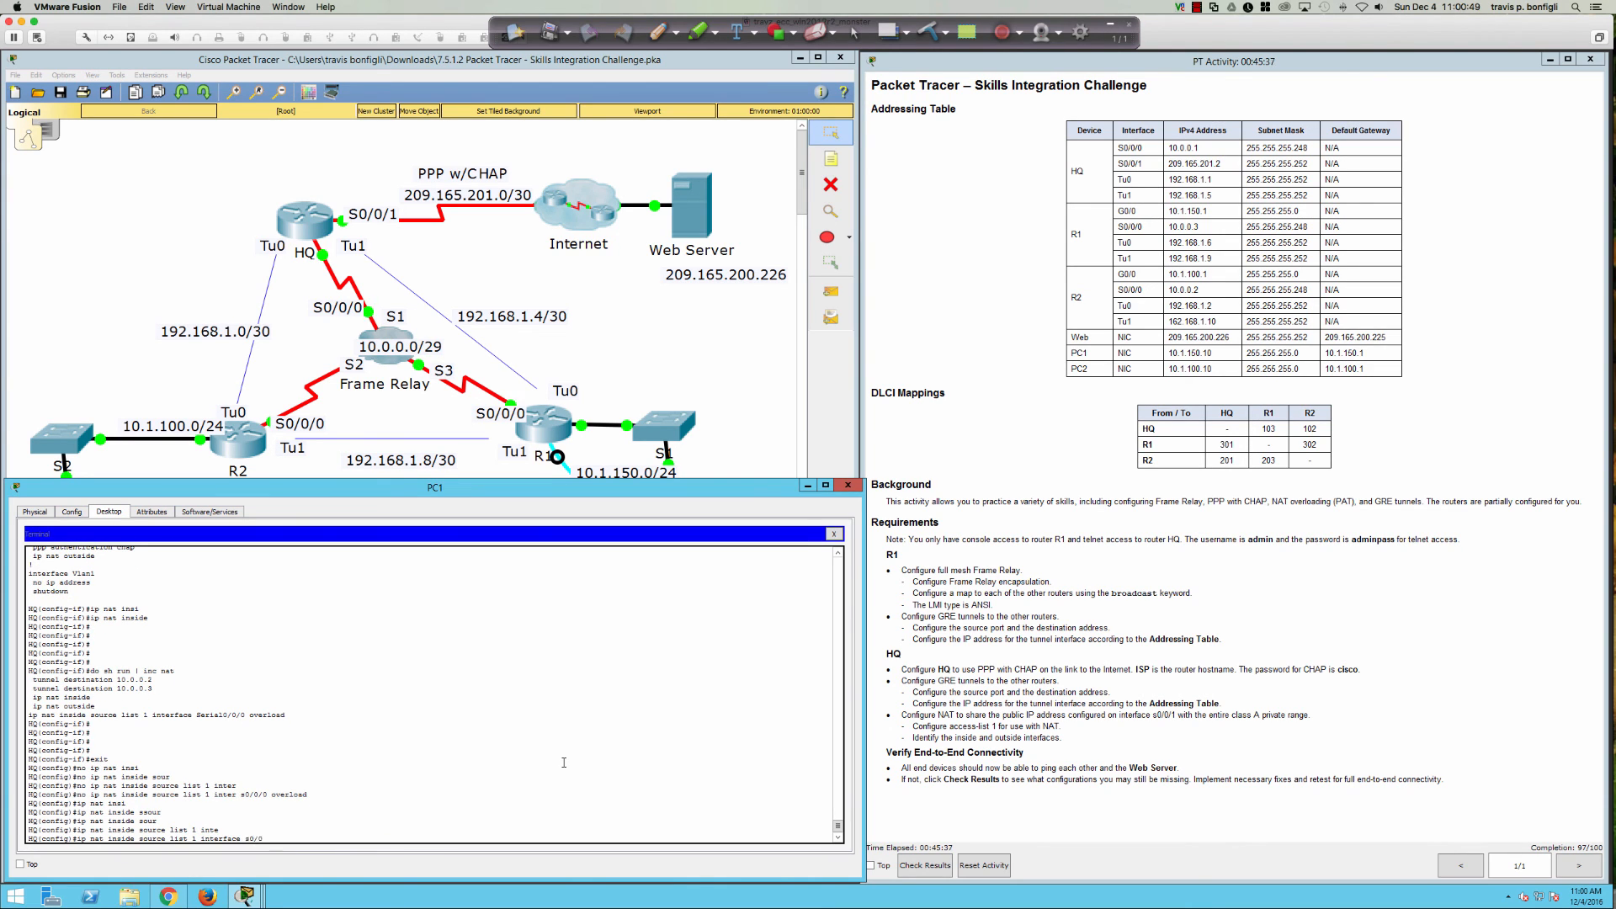
text(/1 over)
key(Return)
key(Return)
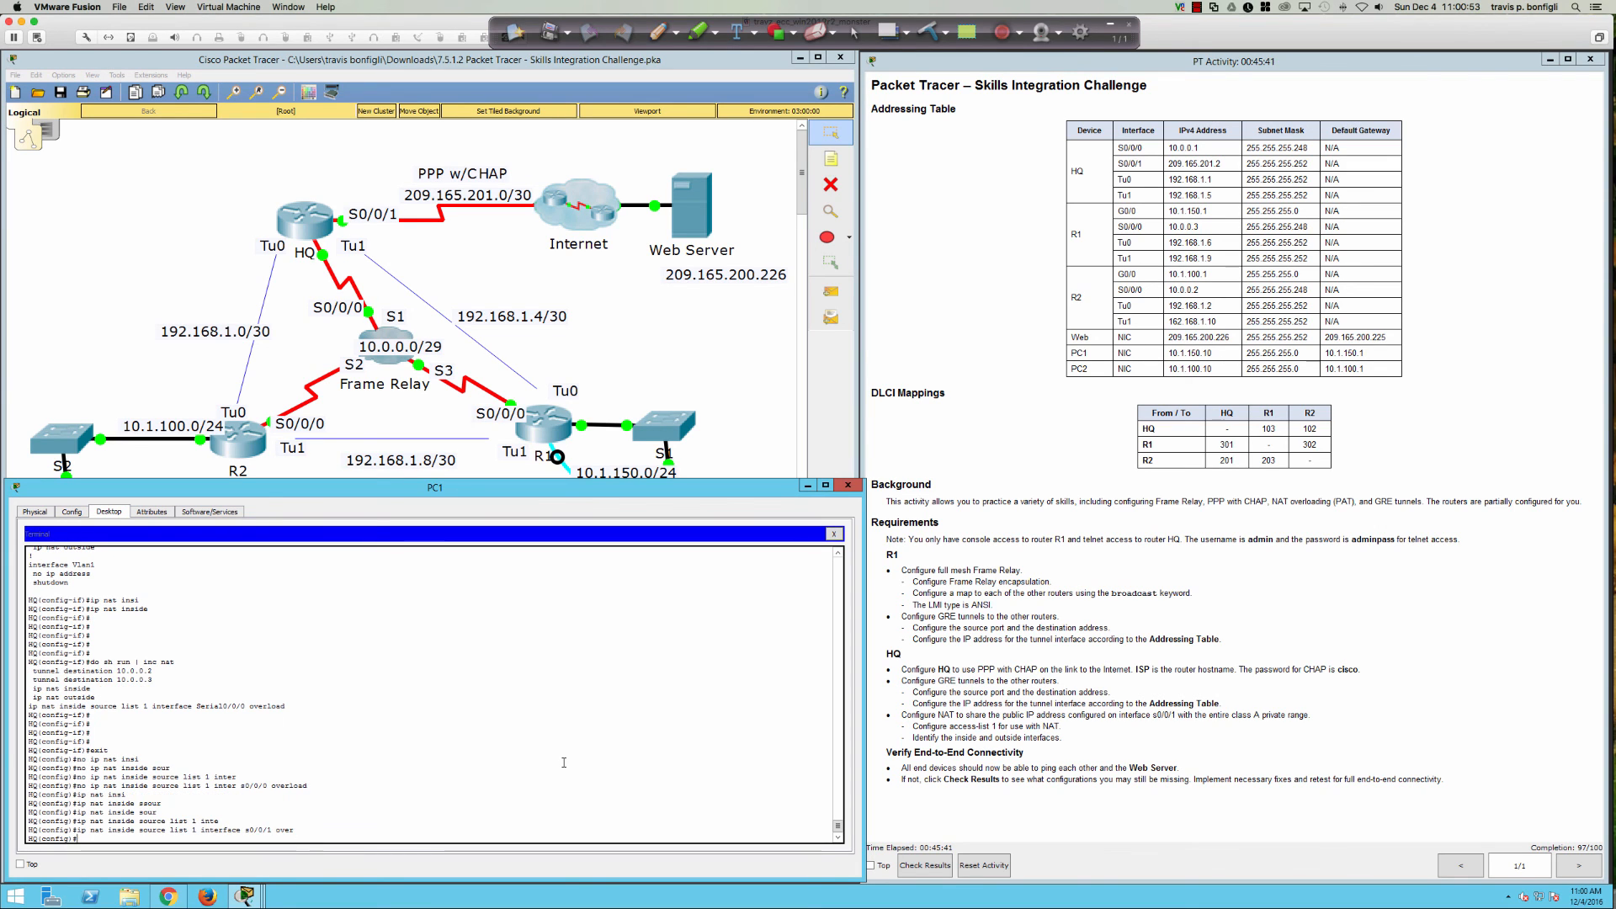
key(Return)
key(Return)
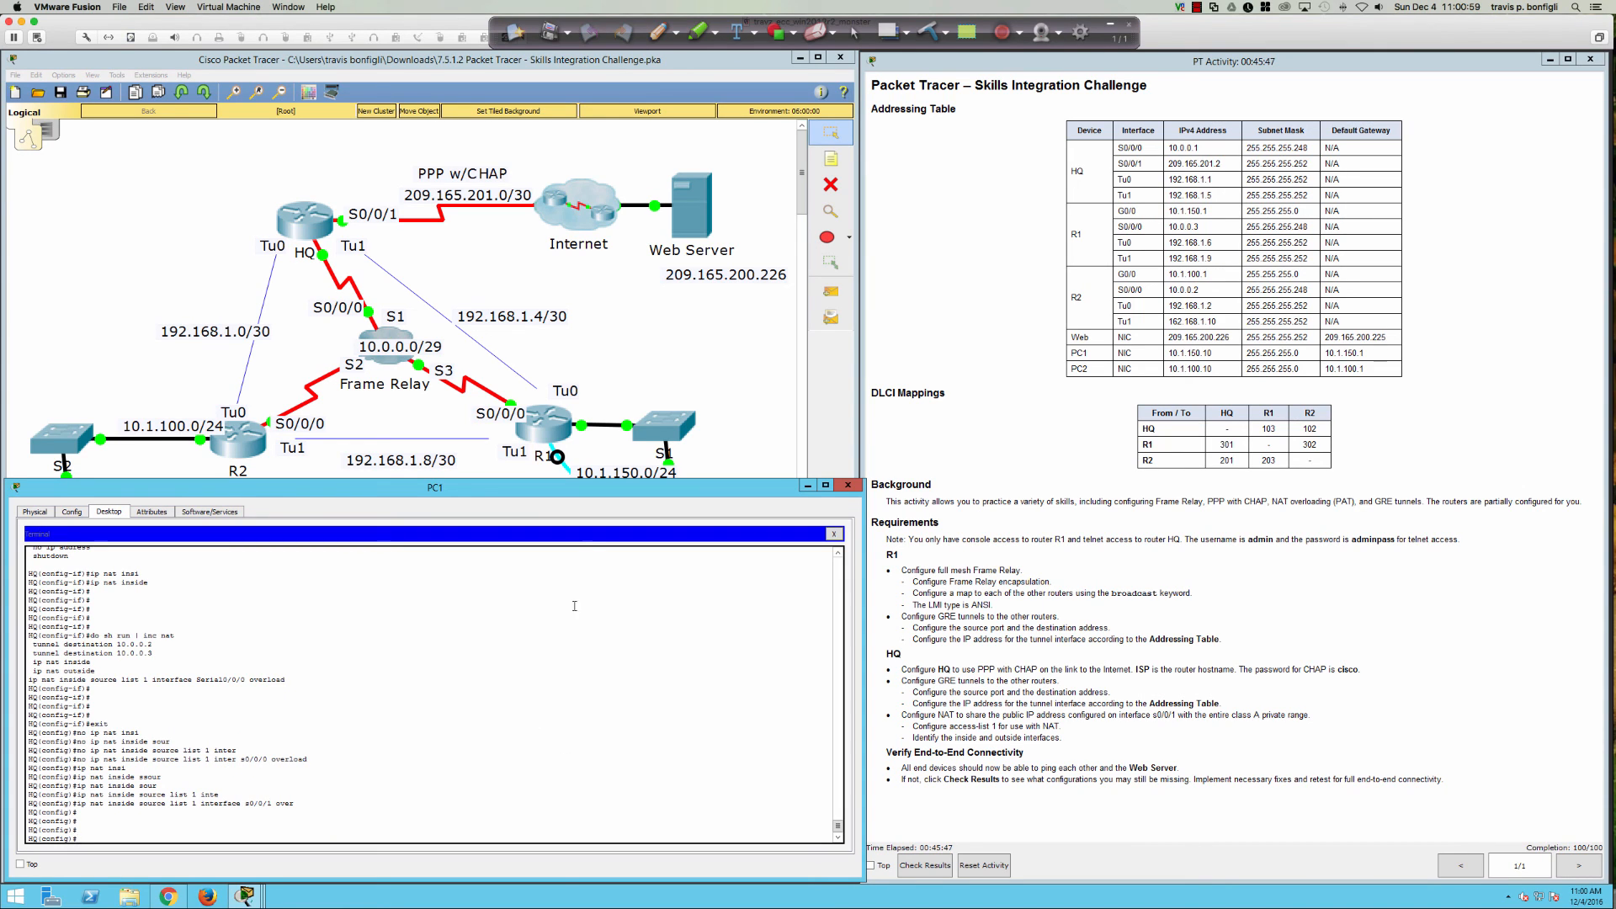
Step: Ping 209.165.200.226 from PC1's Command Prompt; replies arrive after one timeout
click(719, 399)
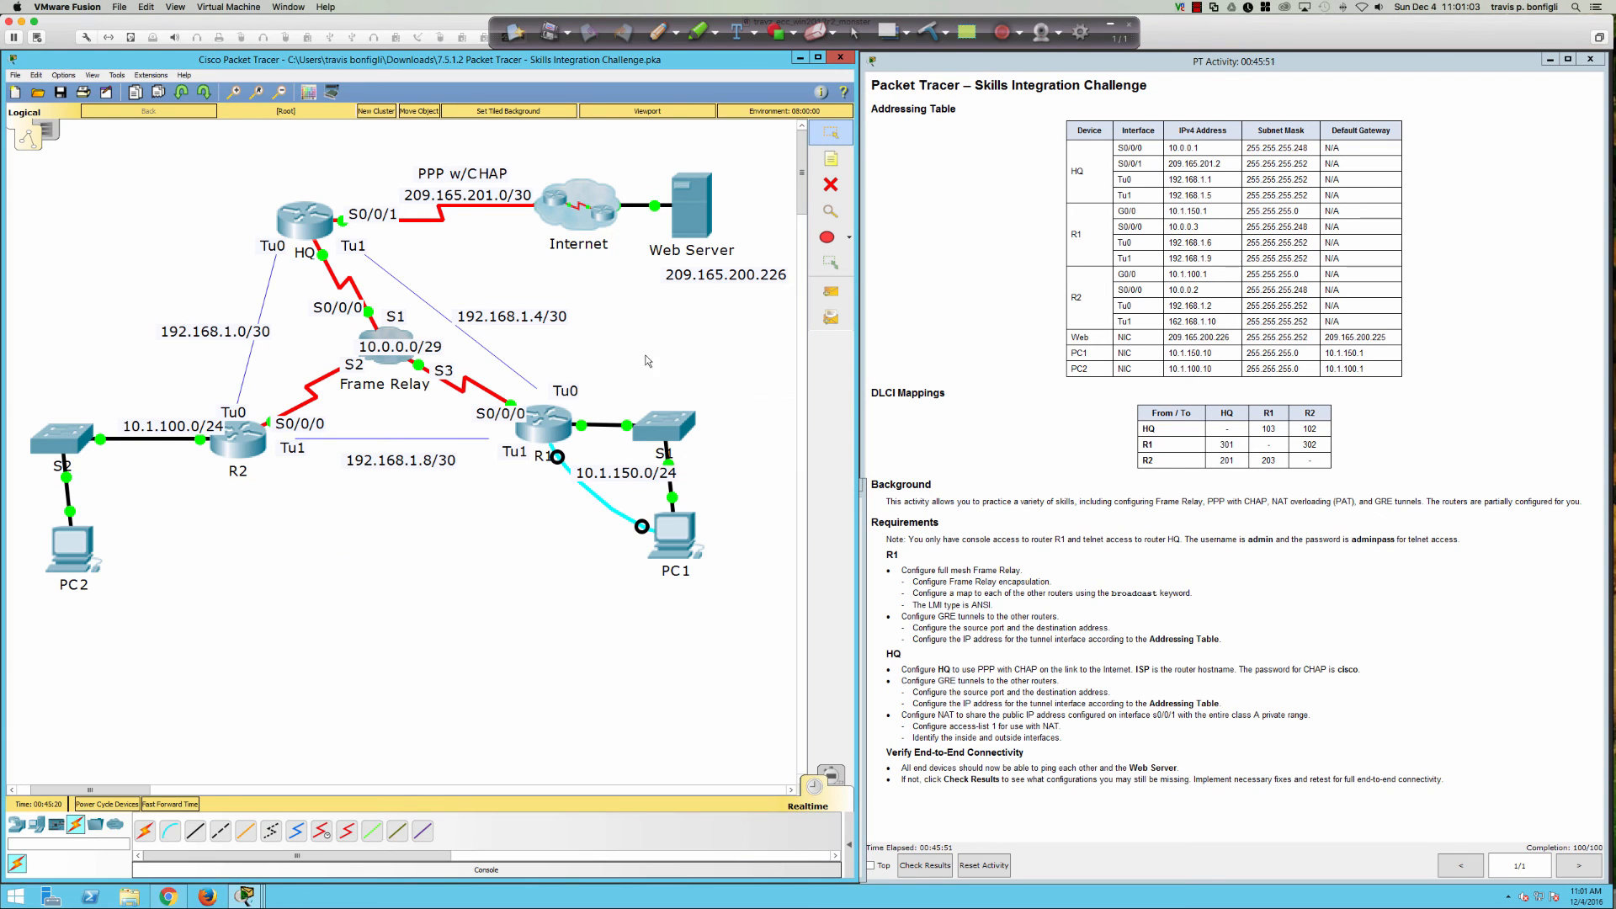
click(683, 546)
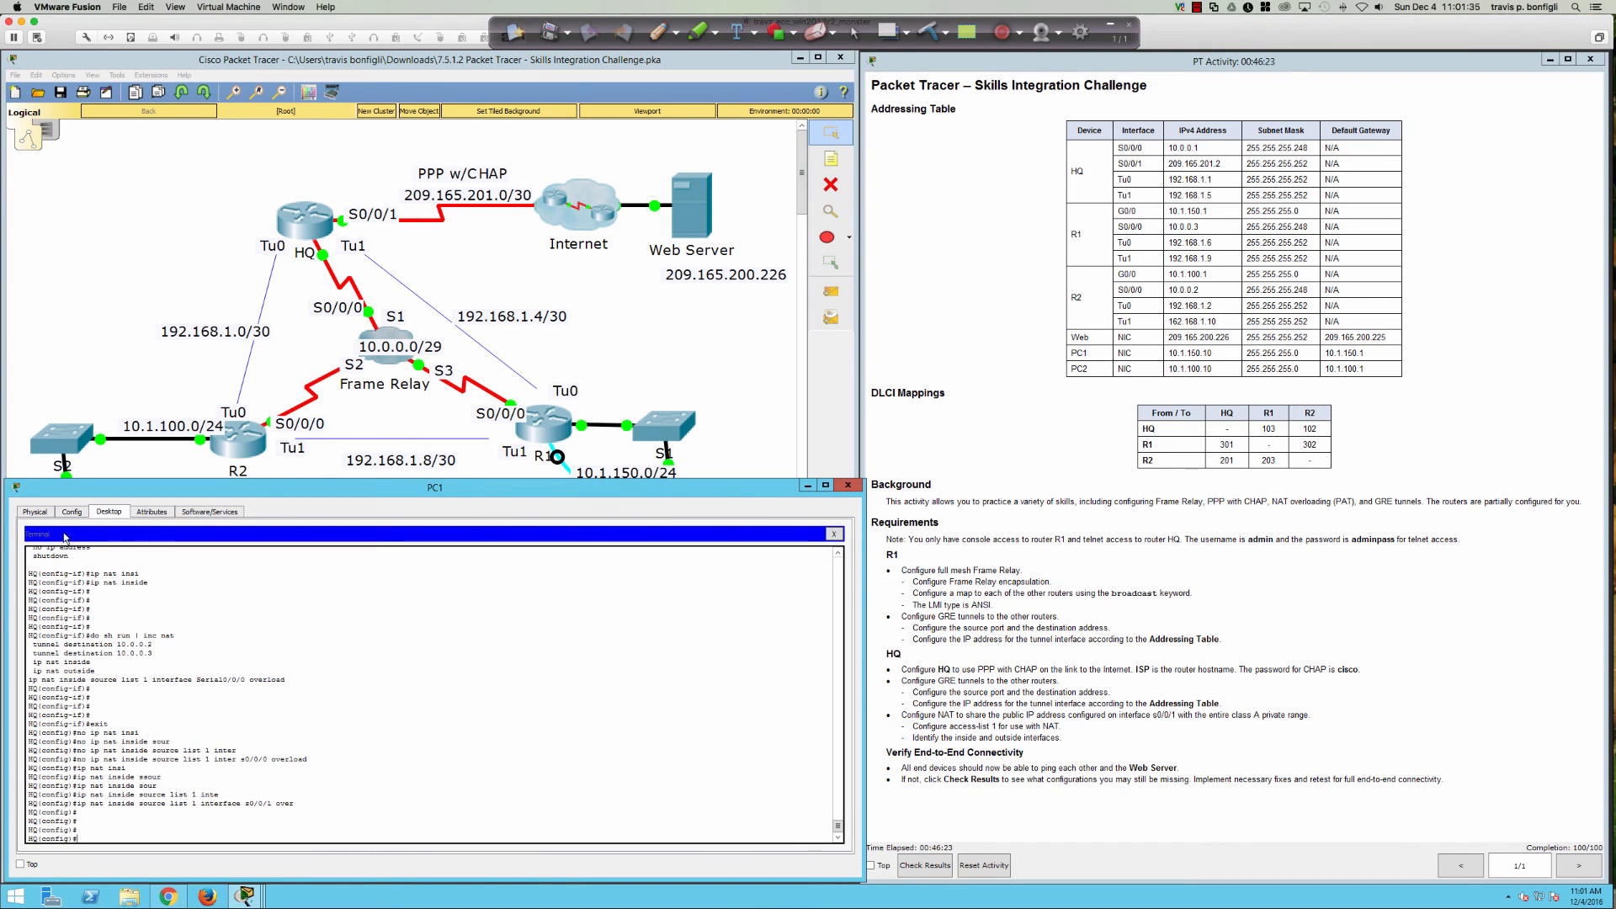
click(833, 534)
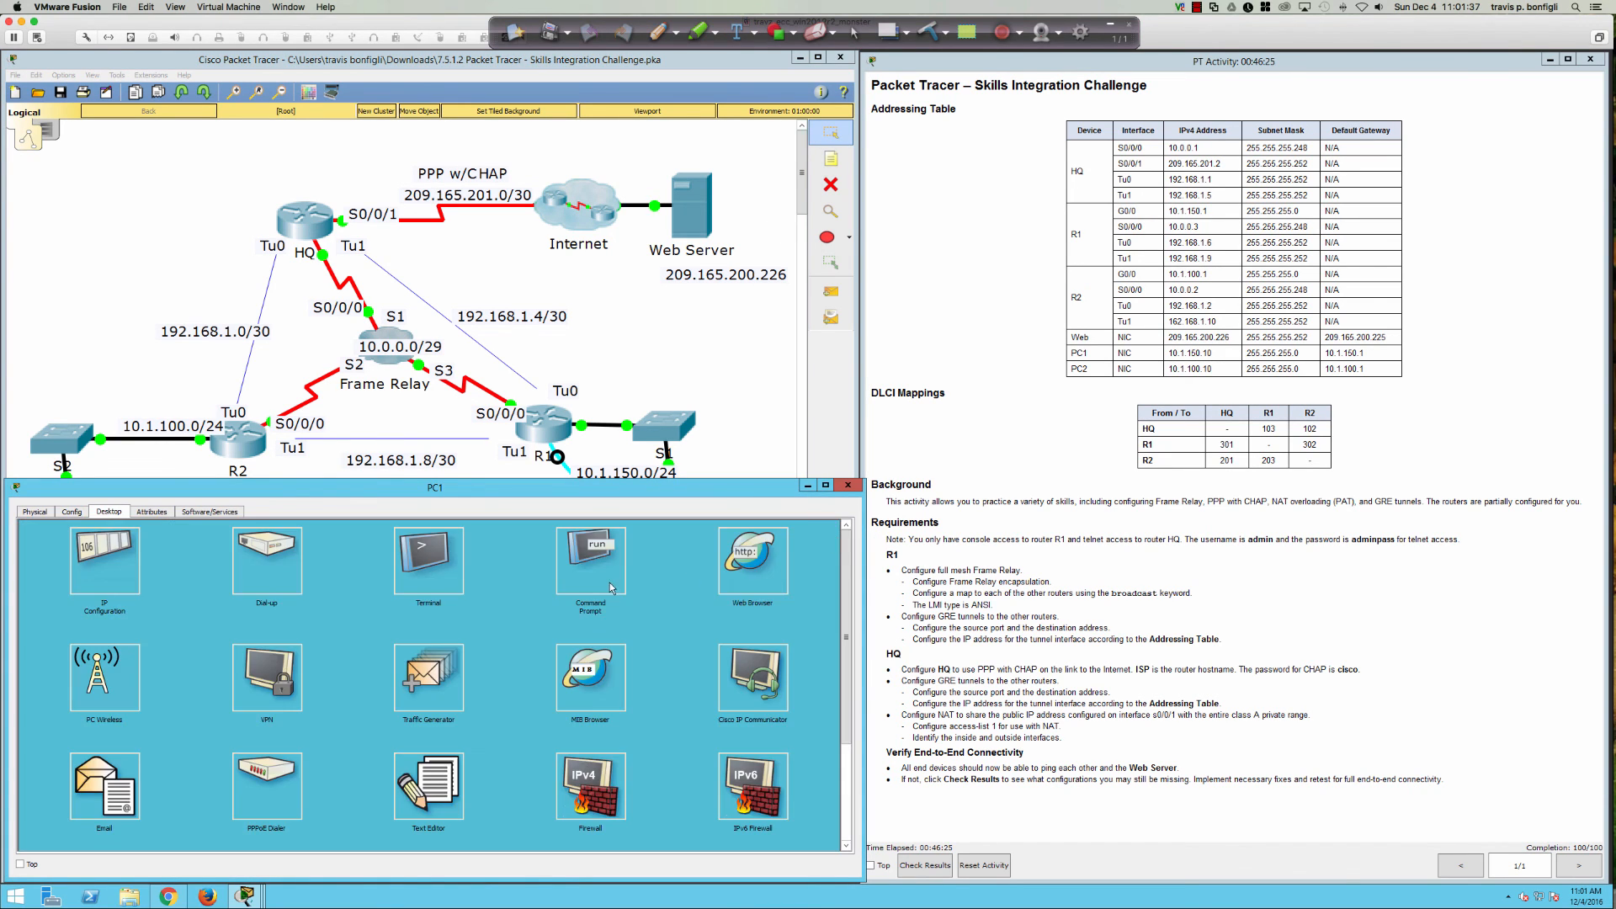
click(579, 566)
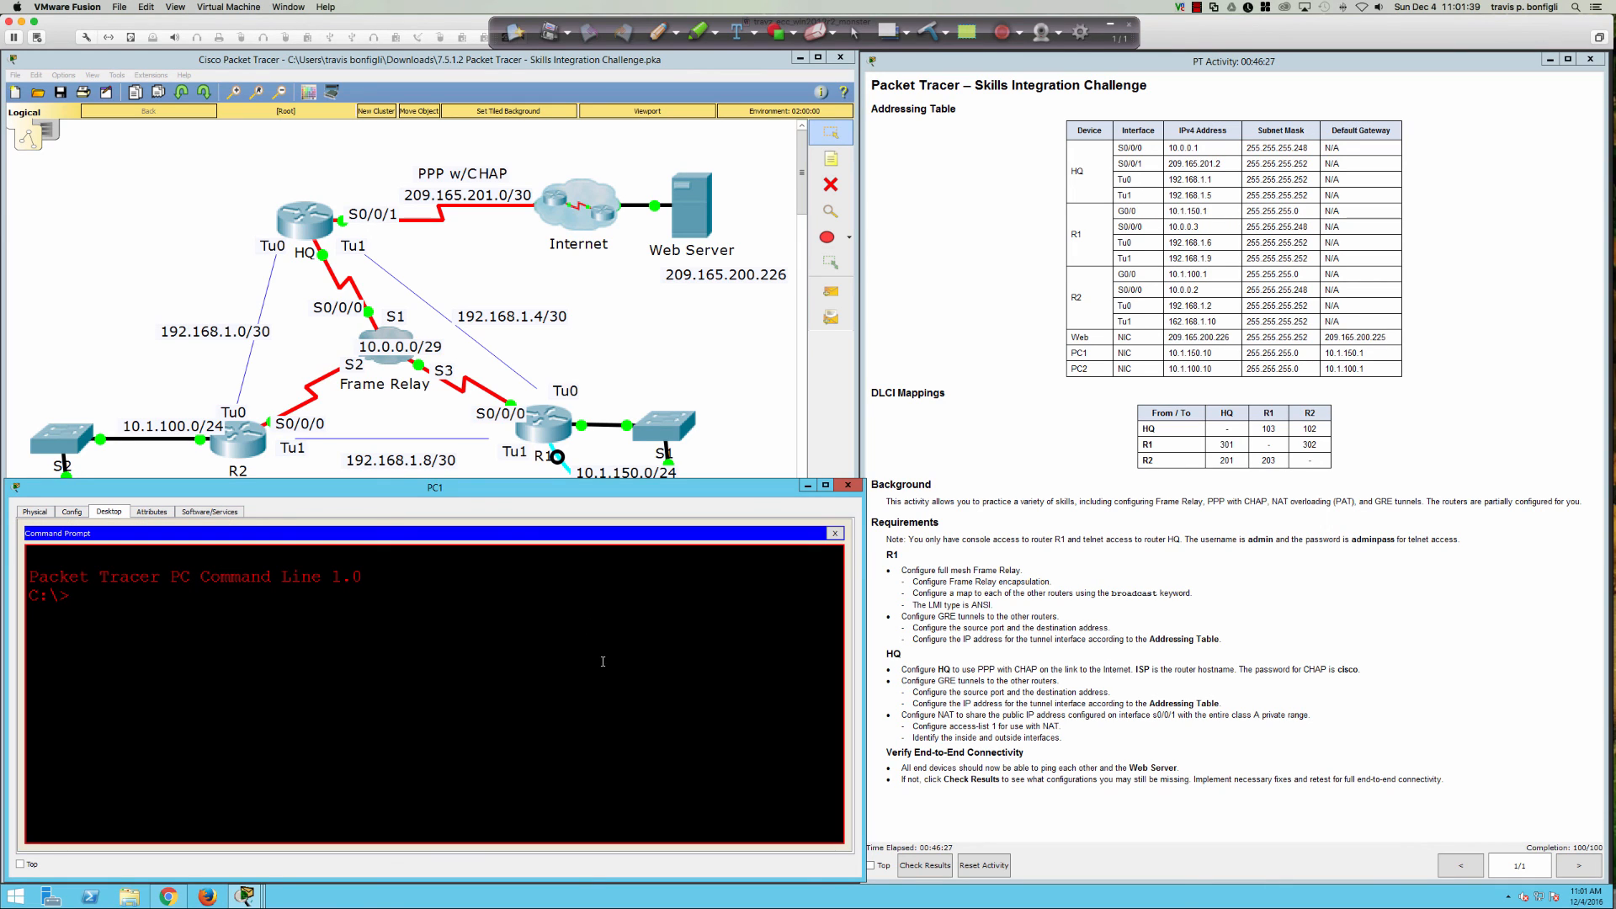
text(ping 209.165.200.226)
key(Return)
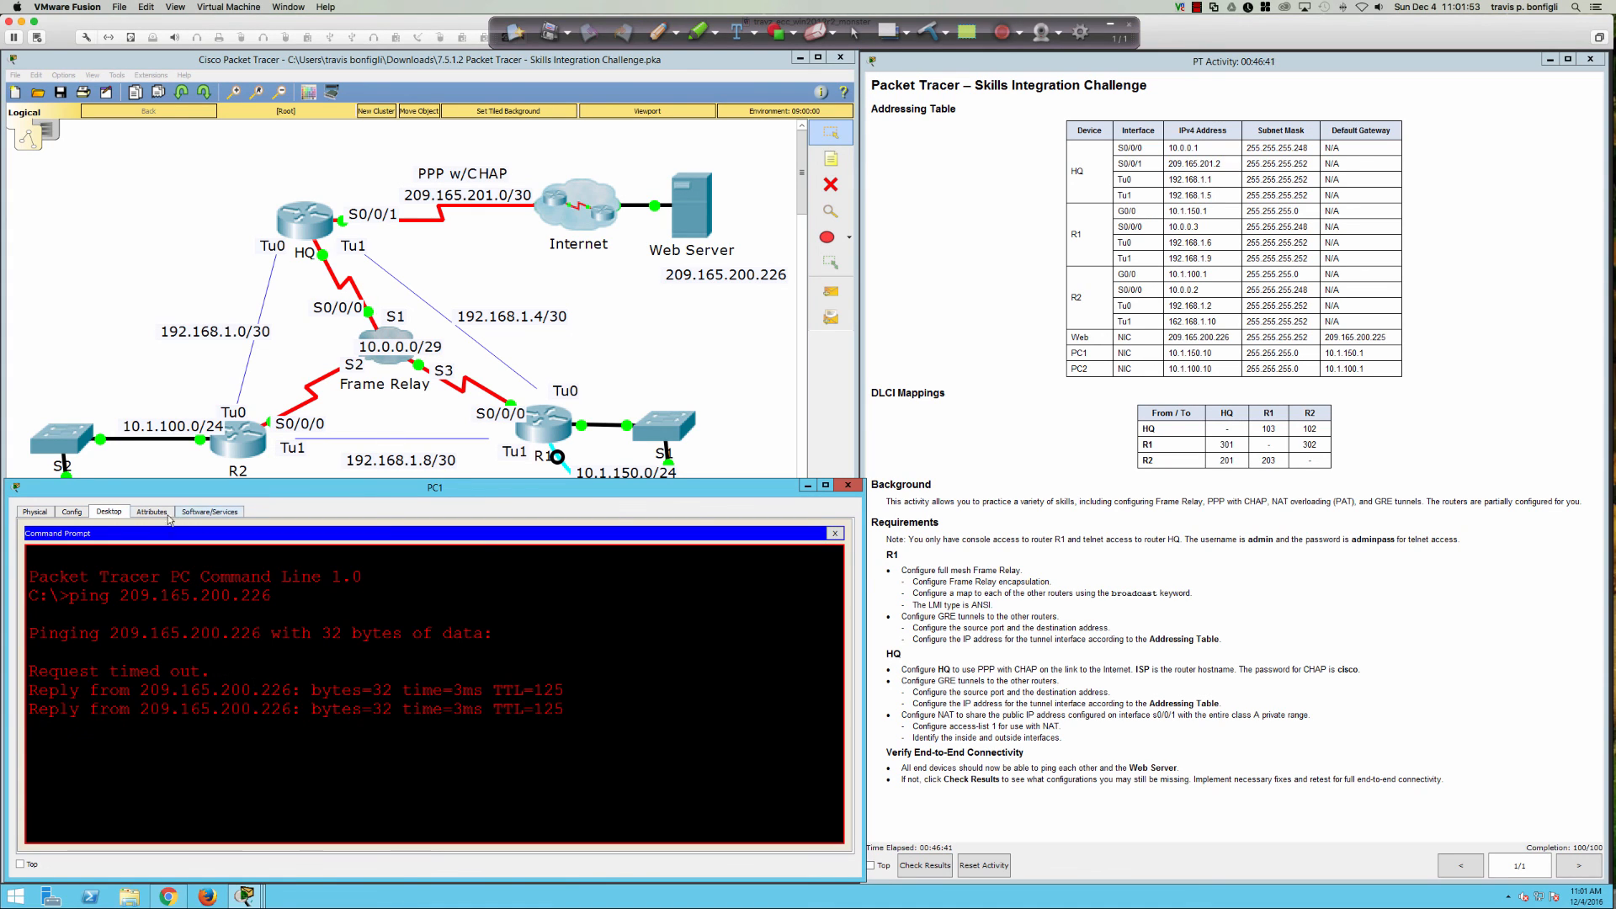
Step: Ping 209.165.200.226 from PC2's Command Prompt, get replies, then close PC2's window
click(113, 461)
click(74, 547)
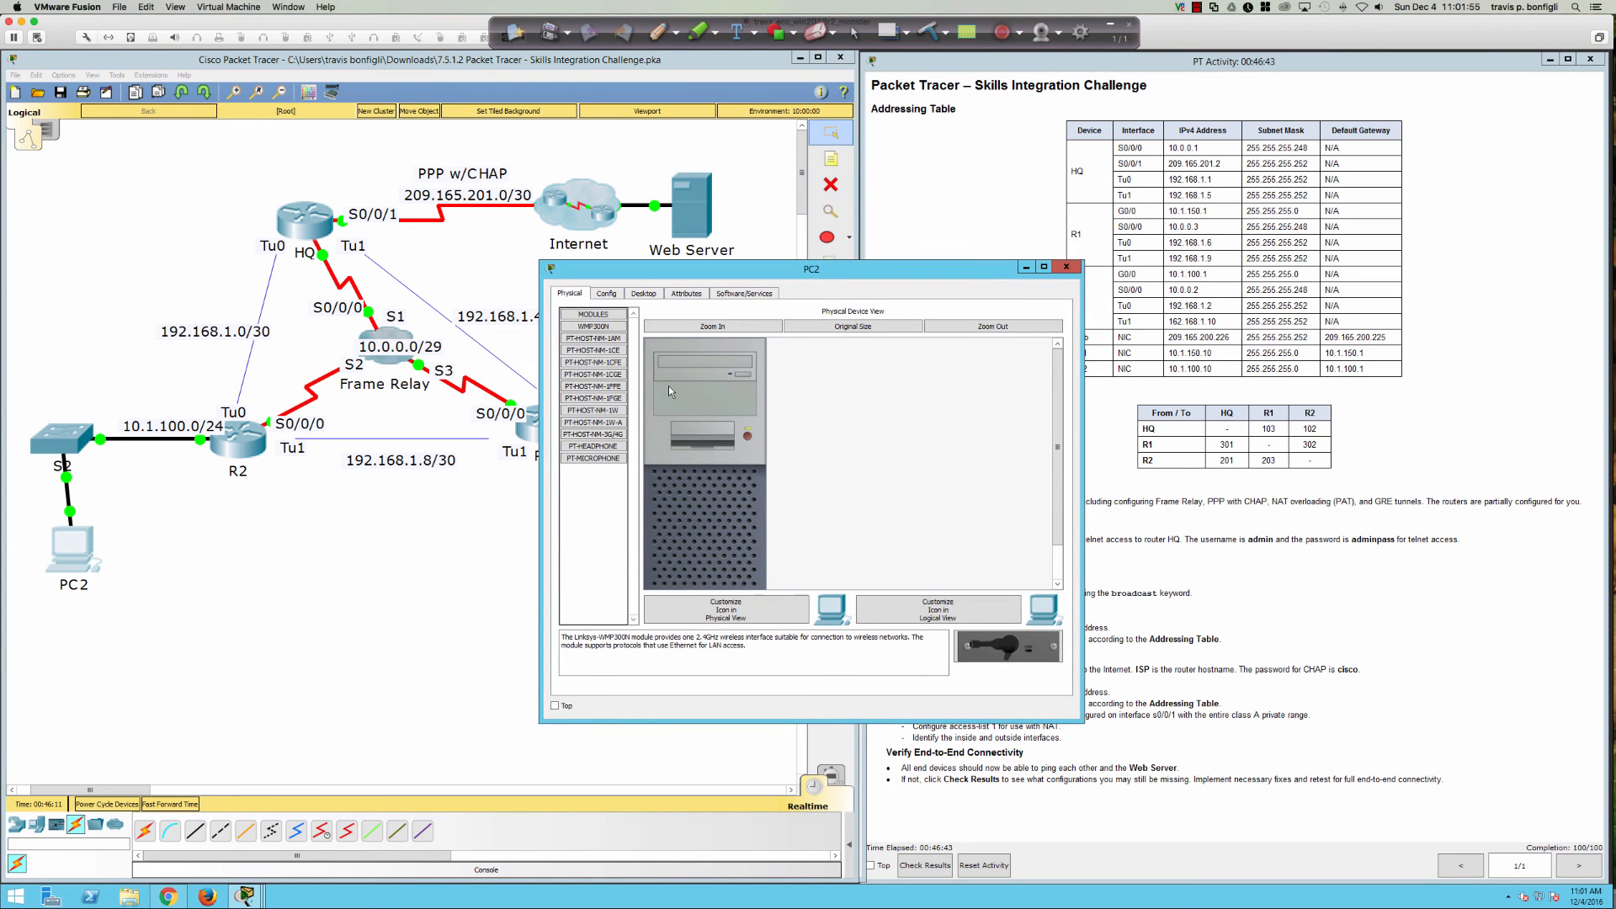
click(648, 294)
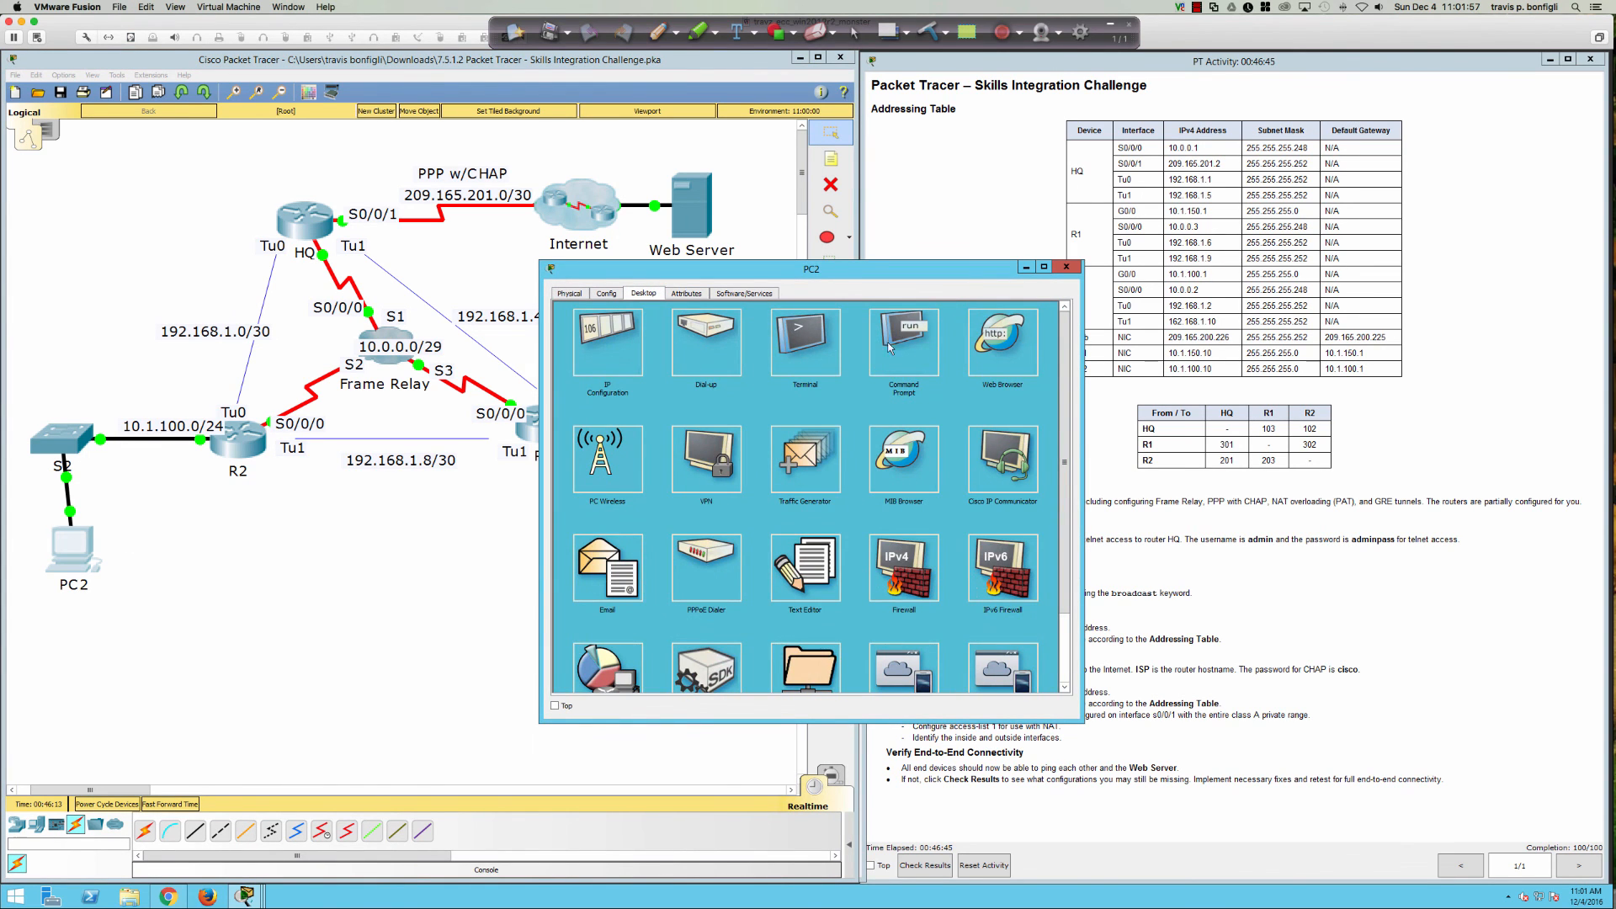
click(887, 342)
text(pi)
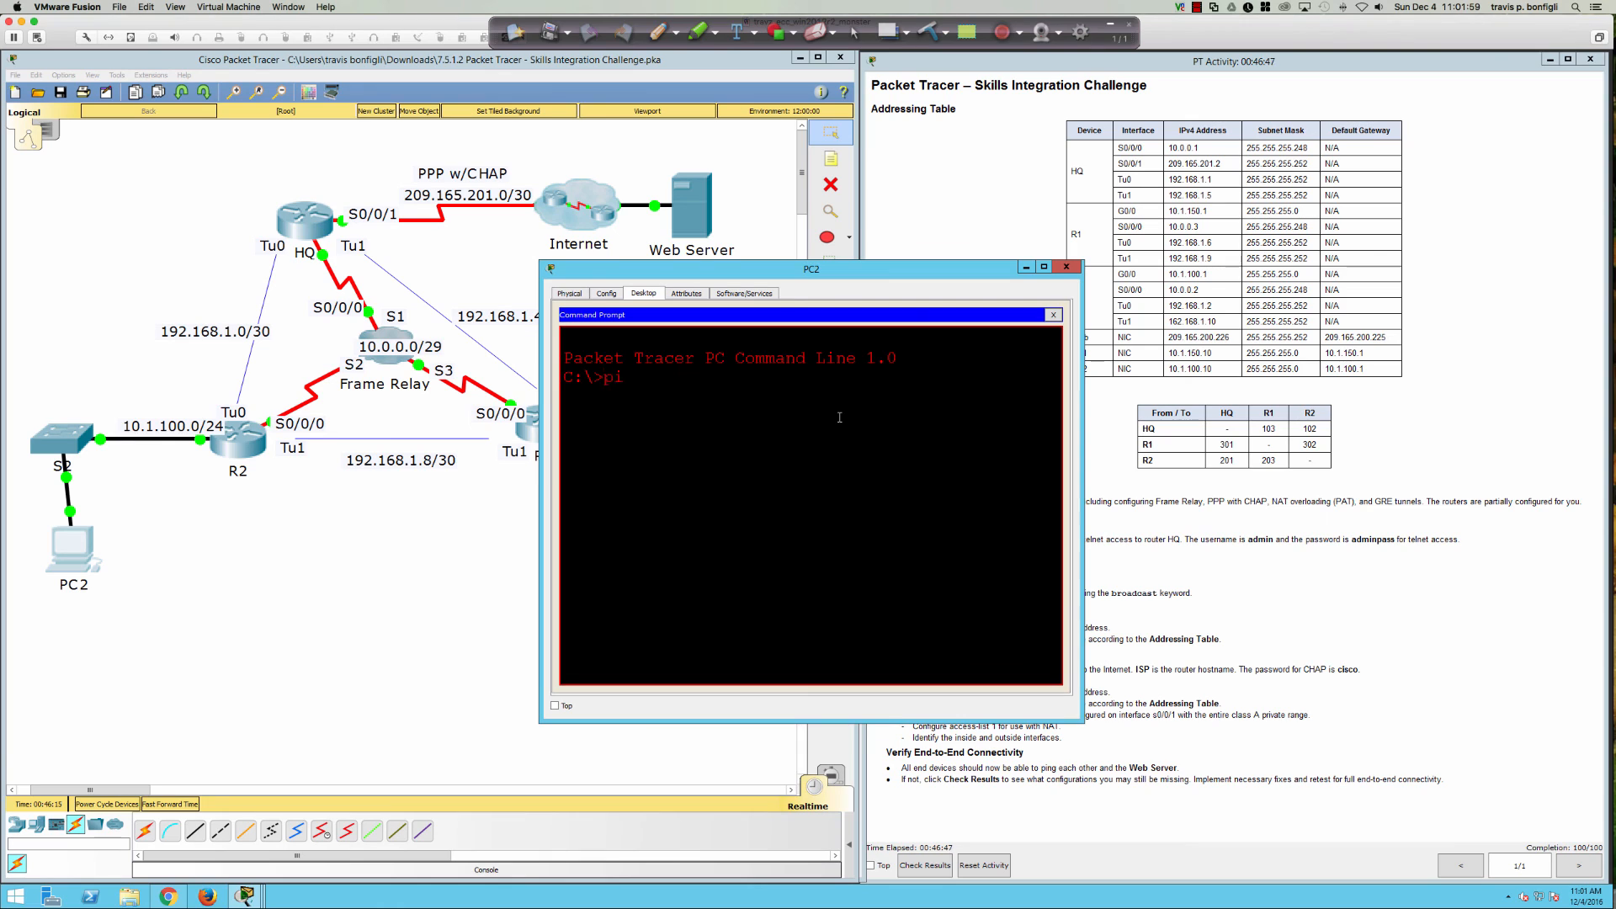
text(ng 209.165.200.226)
key(Return)
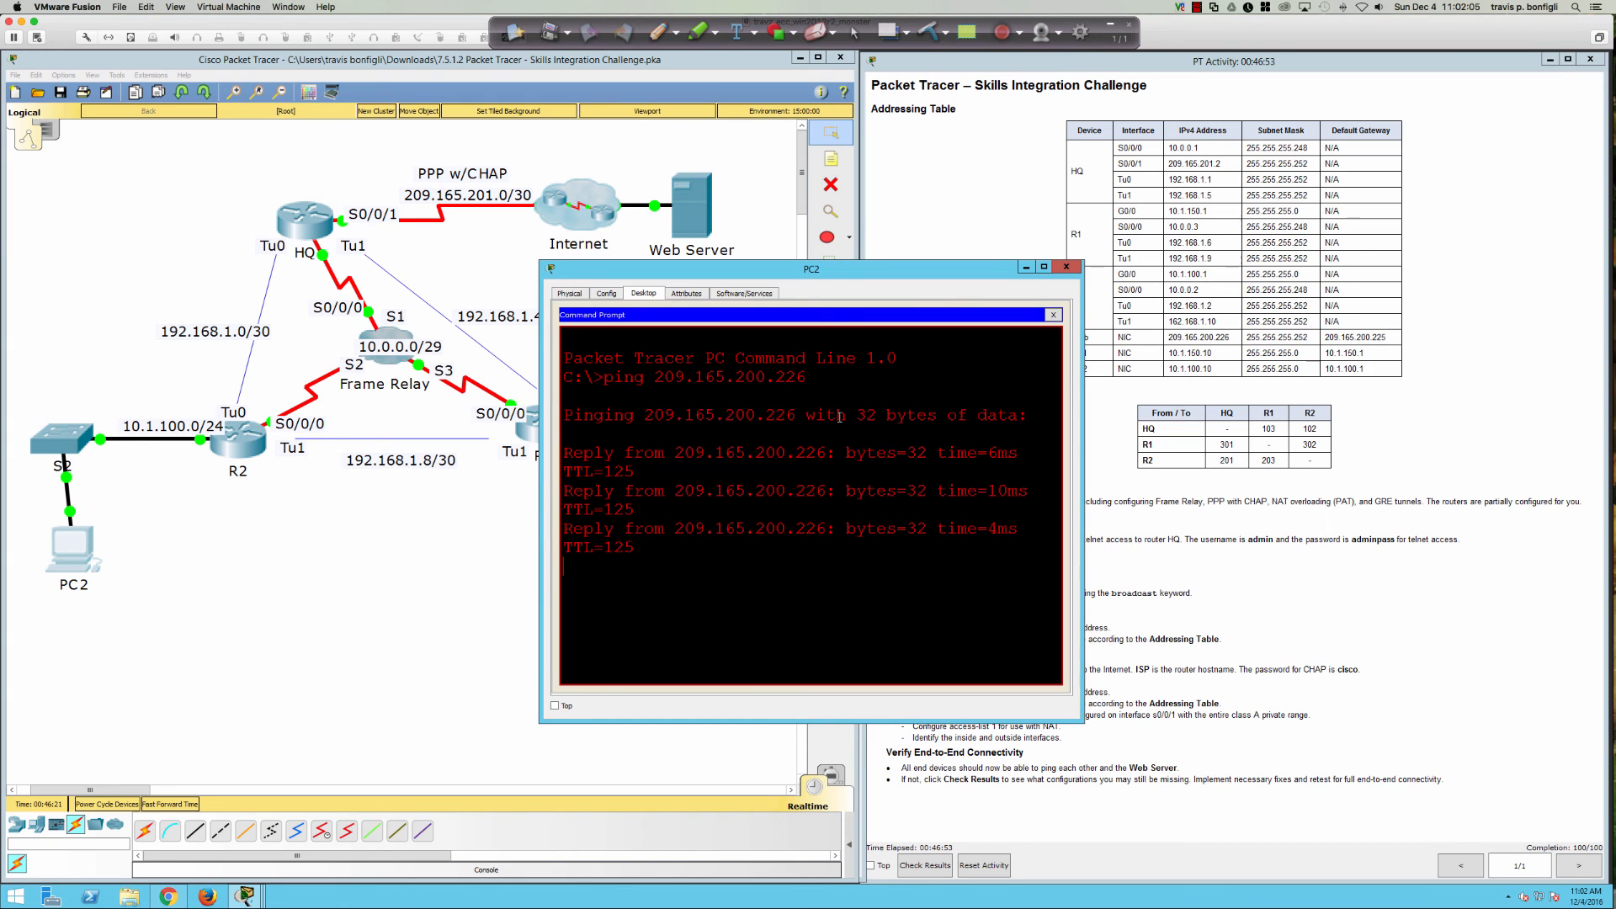
click(1066, 267)
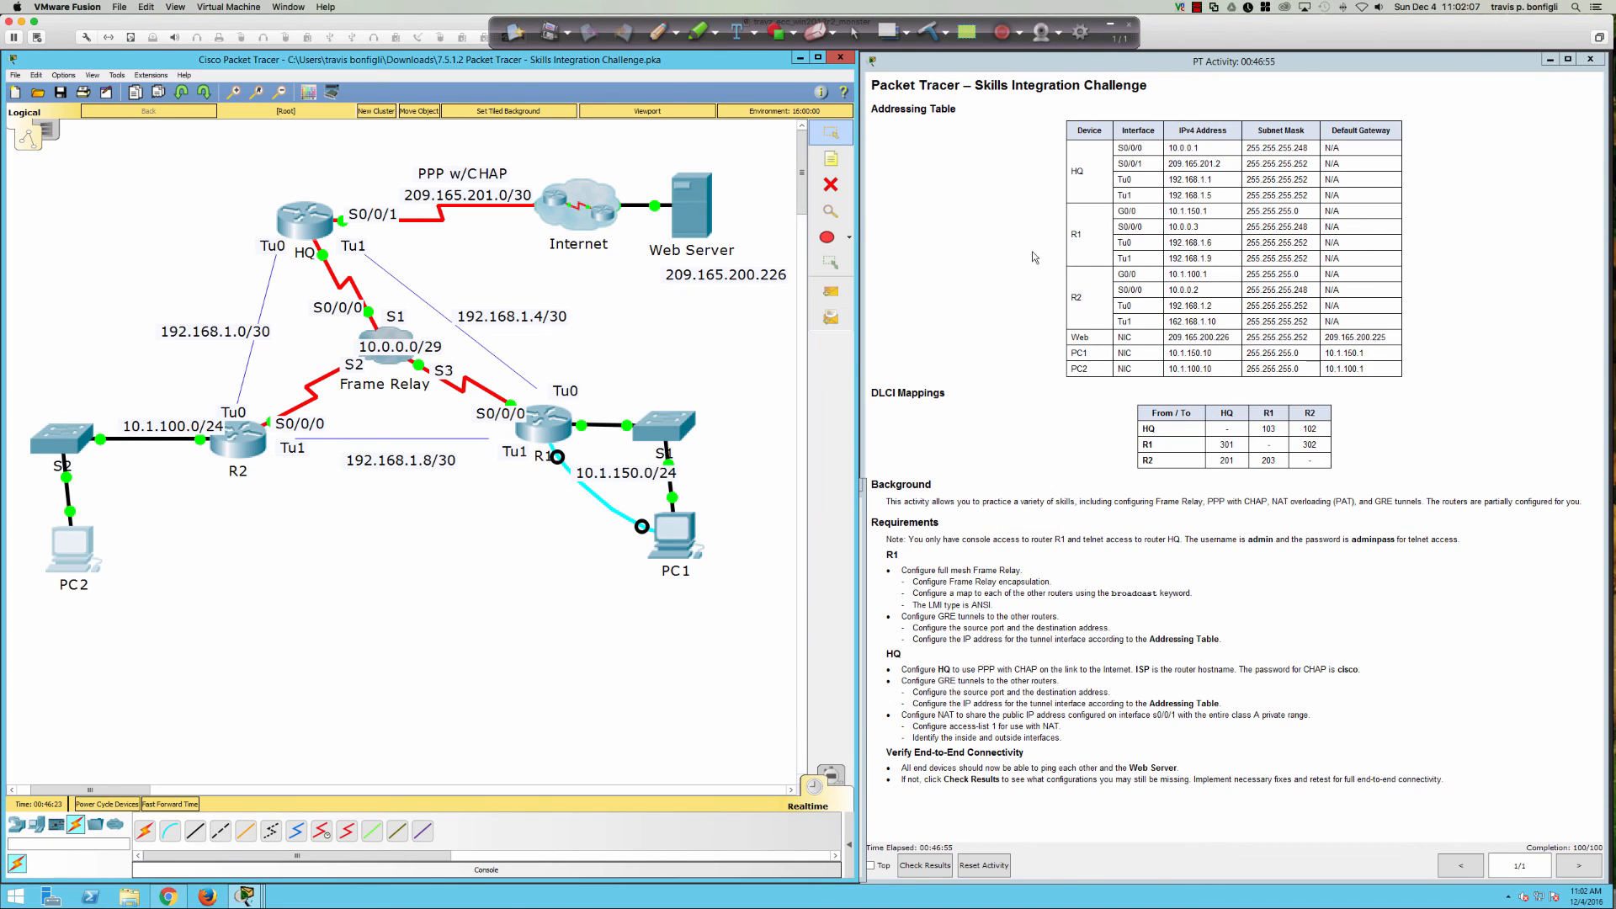